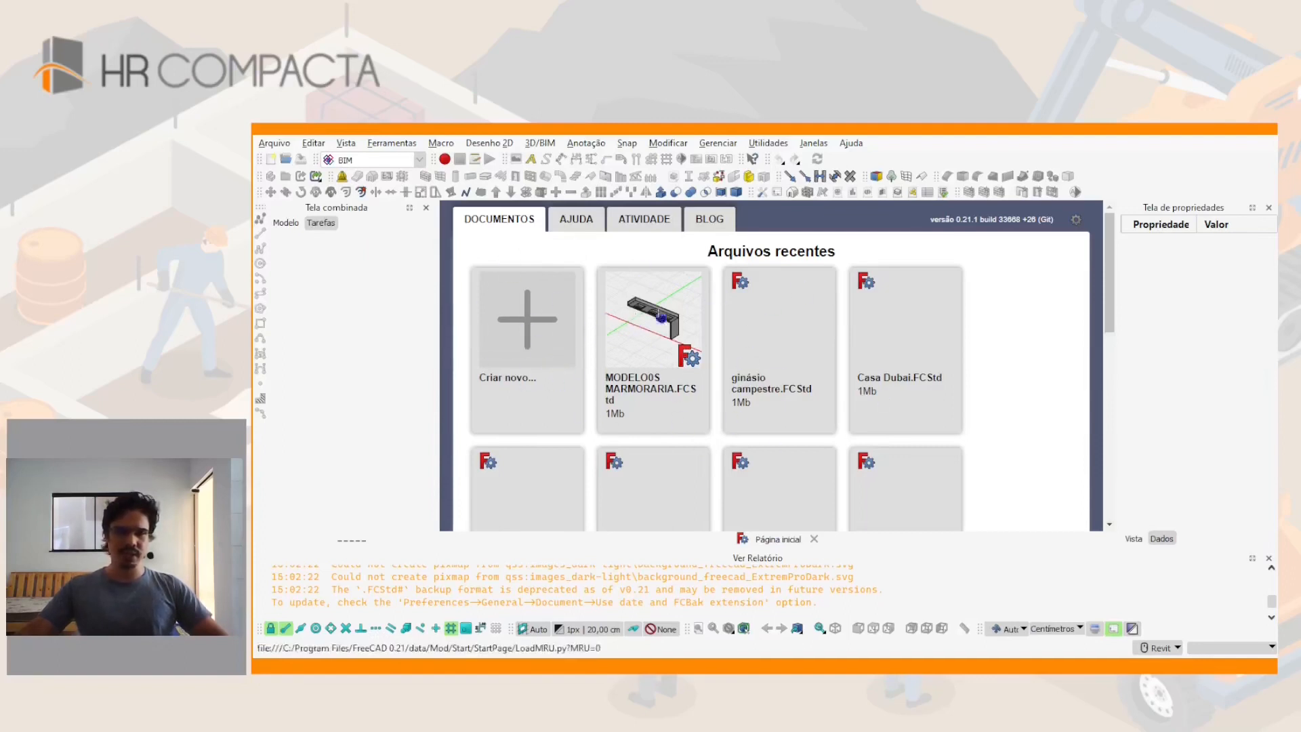
Create a new document, look at it from the top, and show the working grid around the origin
{"action": "left_click", "coordinate": [542, 346]}
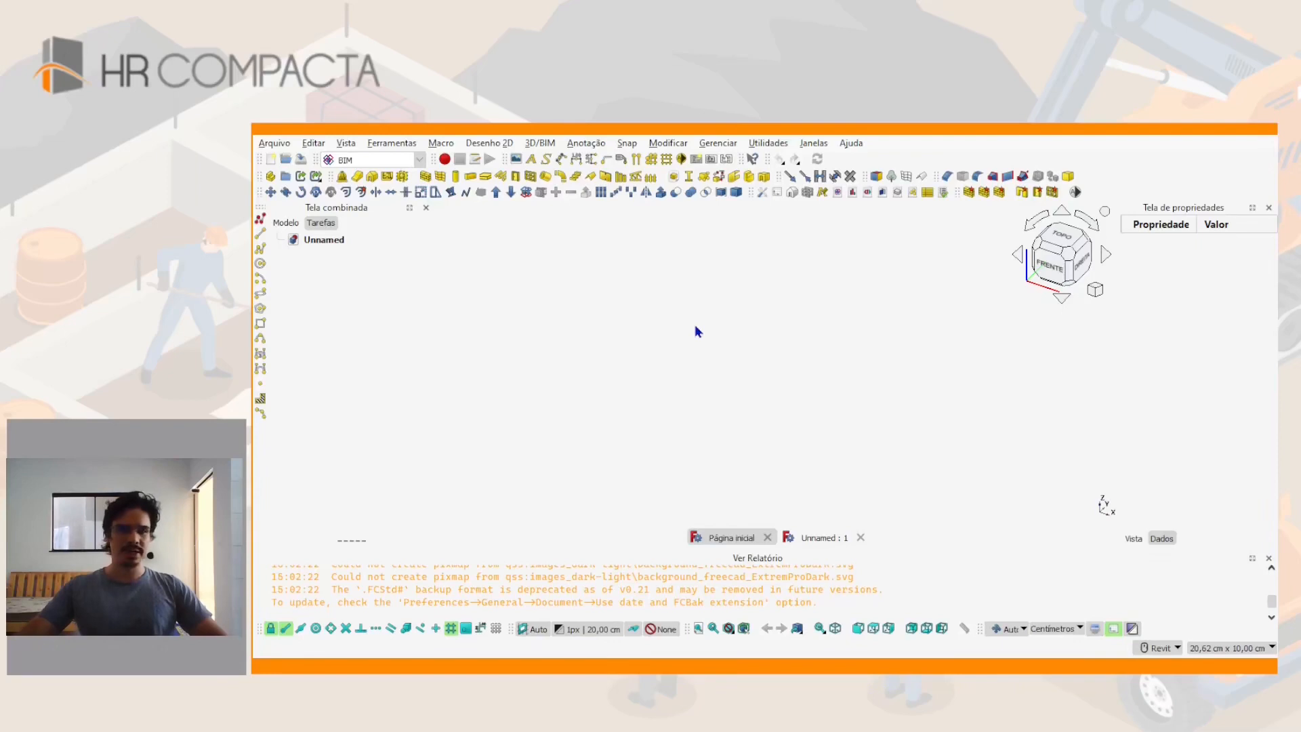
{"action": "left_click", "coordinate": [1061, 238]}
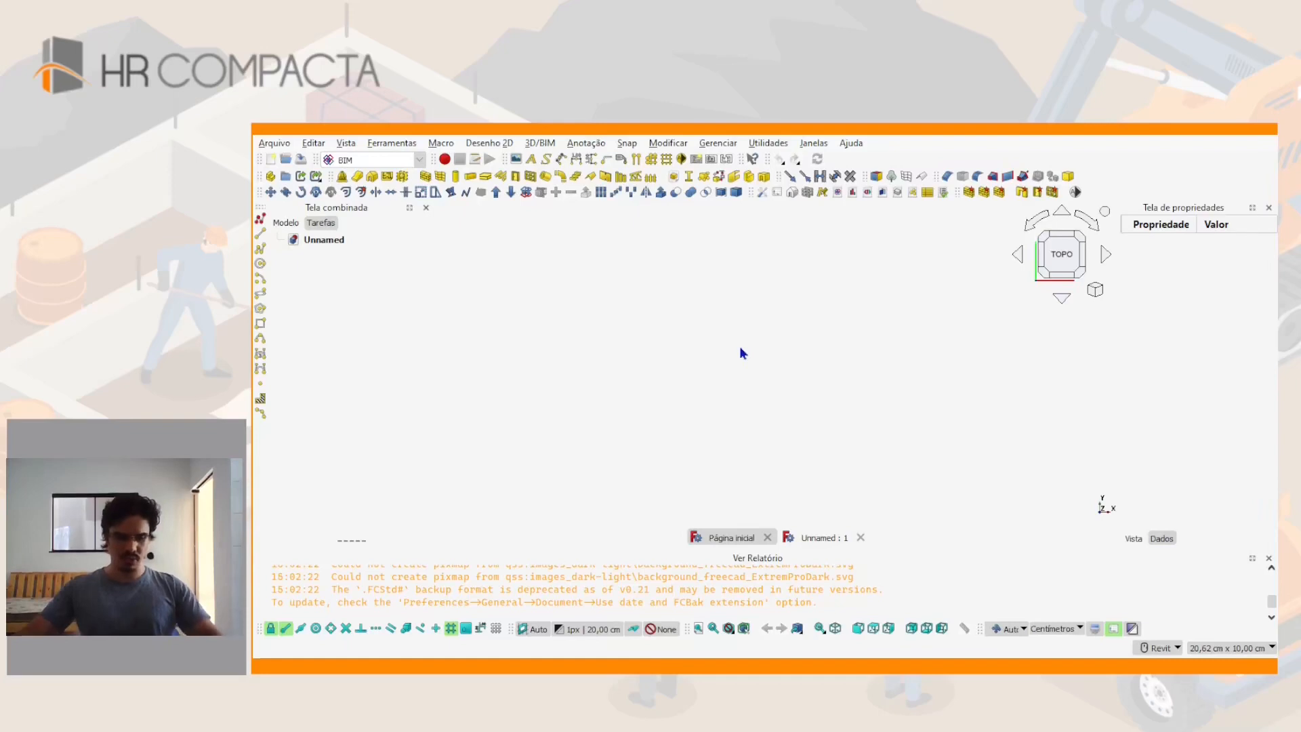
{"action": "key", "text": "g"}
{"action": "key", "text": "r"}
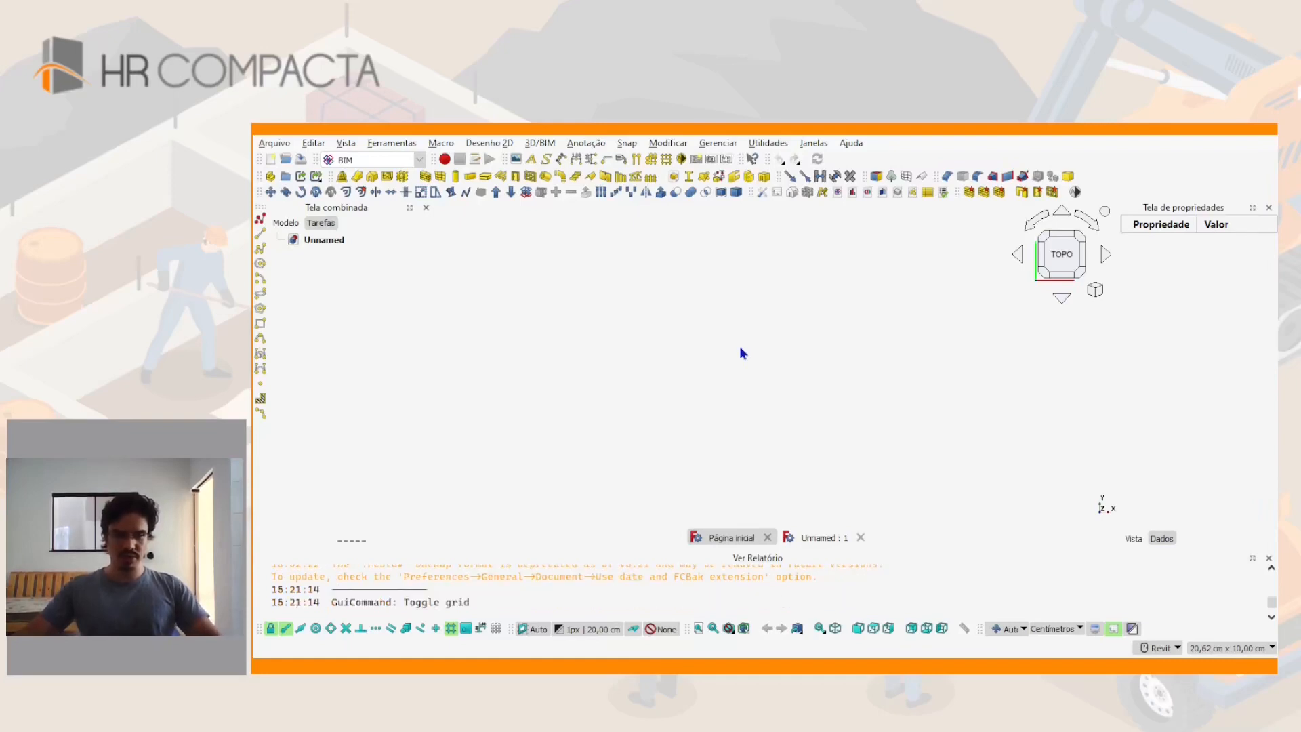
{"action": "key", "text": "g"}
{"action": "key", "text": "r"}
{"action": "scroll", "coordinate": [740, 352], "scroll_direction": "down", "scroll_amount": 15}
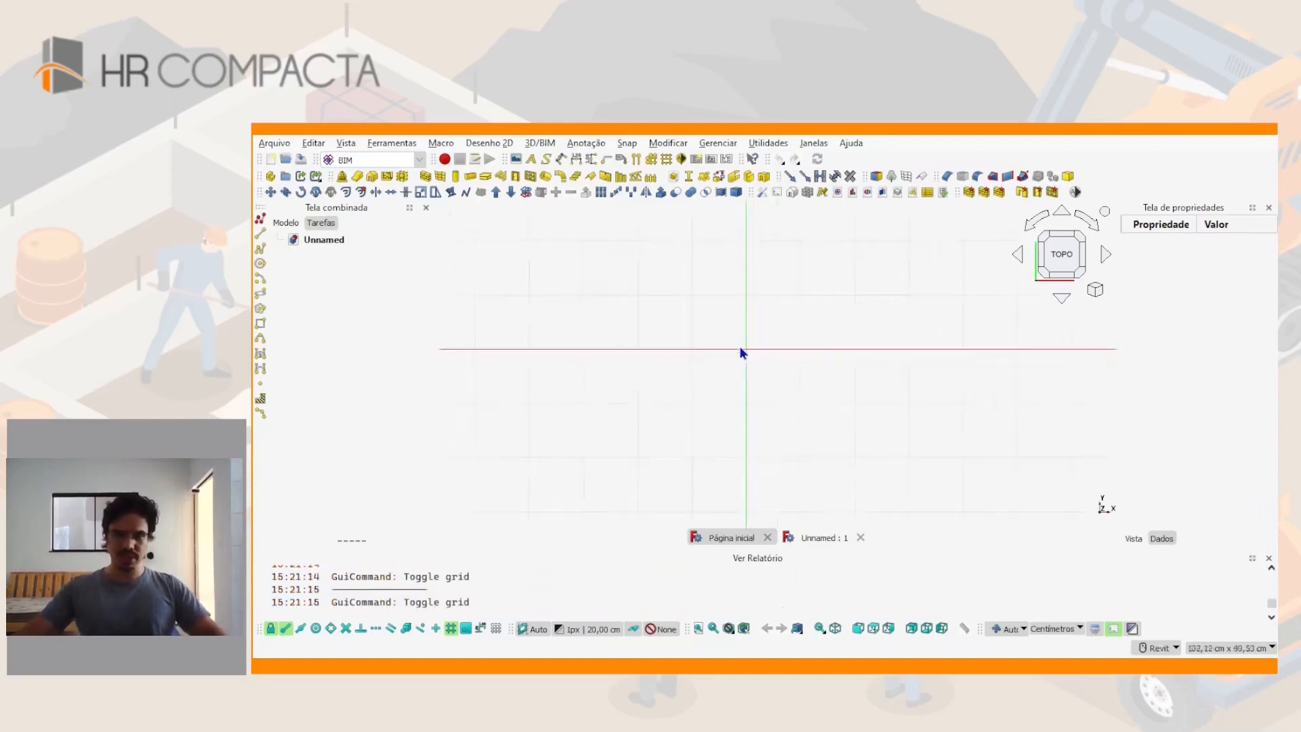
{"action": "scroll", "coordinate": [740, 352], "scroll_direction": "down", "scroll_amount": 3}
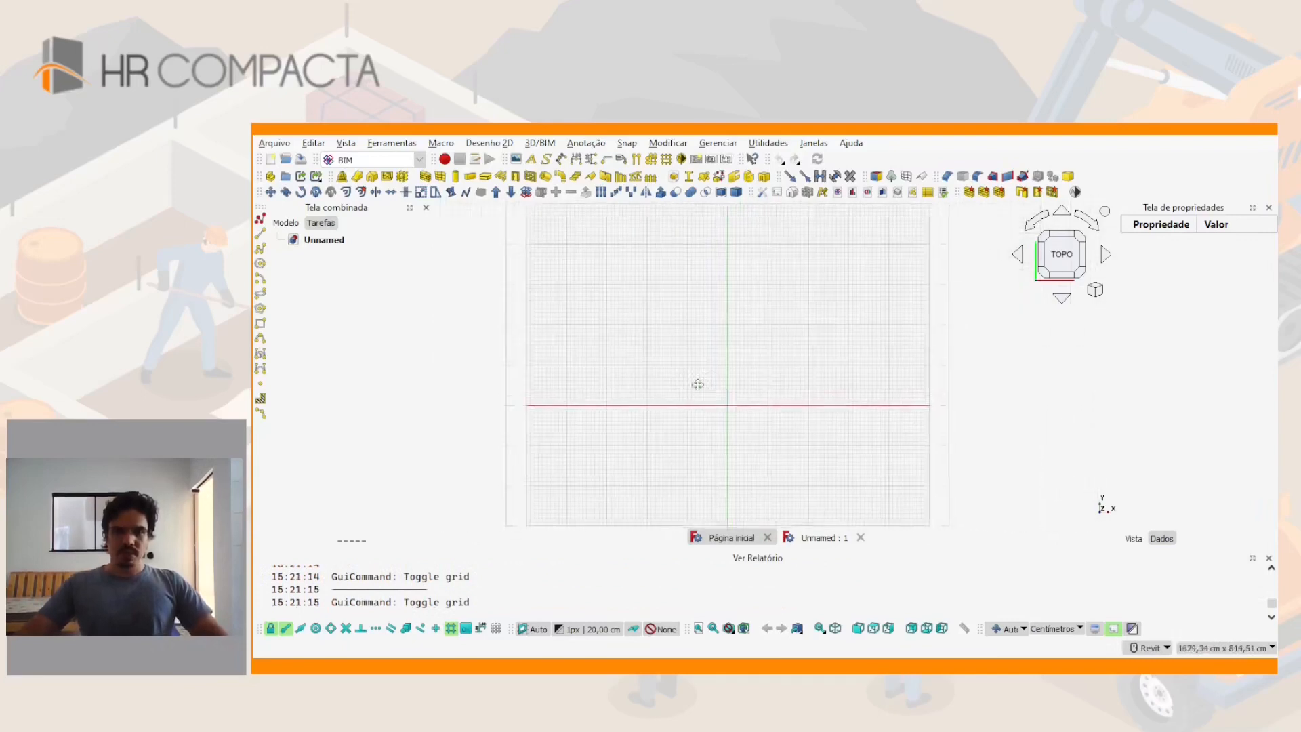
{"action": "middle_click_drag", "start_coordinate": [748, 412], "coordinate": [755, 381]}
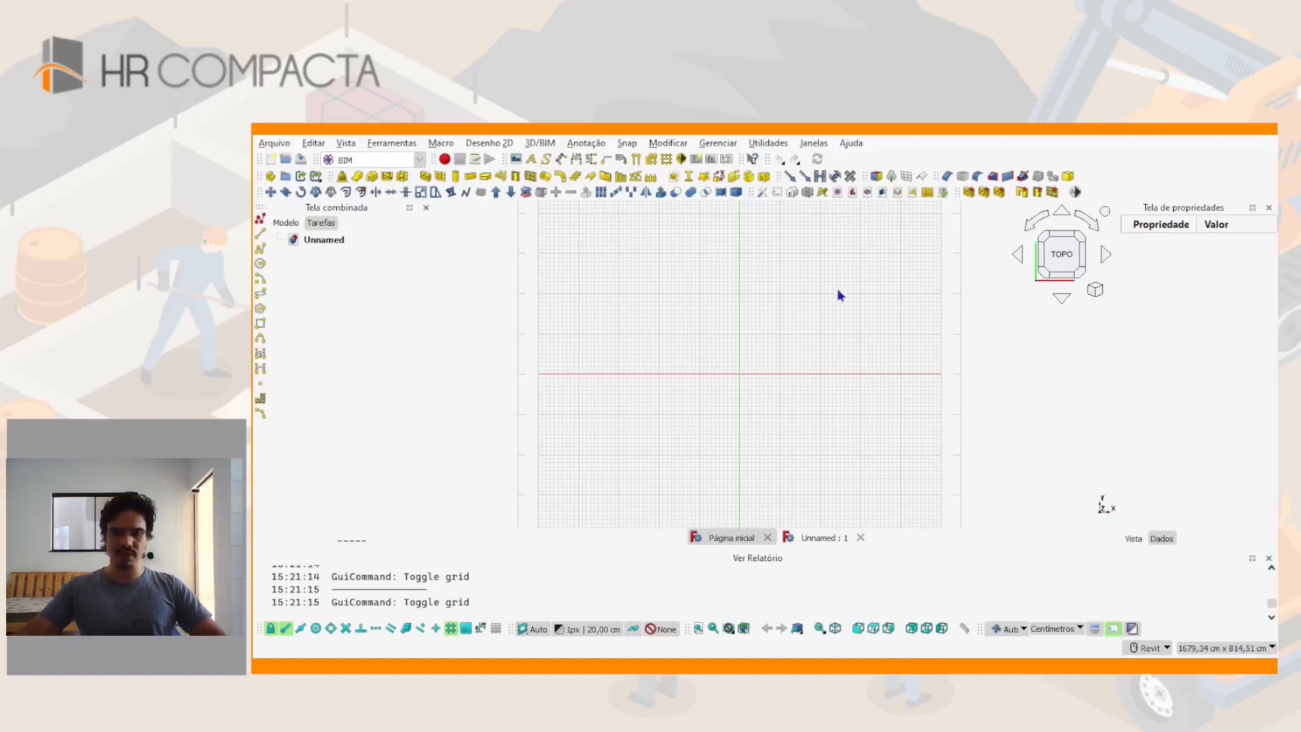
{"action": "middle_click_drag", "start_coordinate": [872, 325], "coordinate": [784, 349]}
{"action": "middle_click_drag", "start_coordinate": [617, 323], "coordinate": [691, 300]}
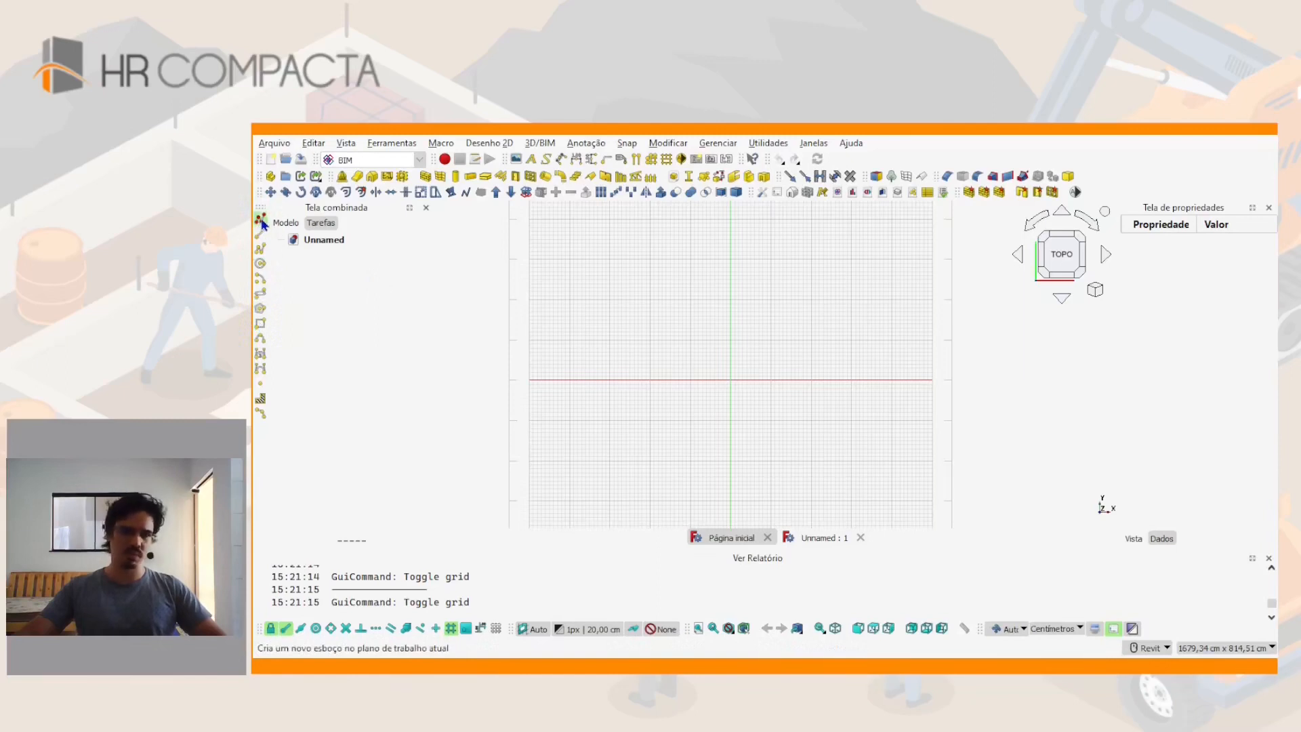
Draw a rectangle about 340 cm long and 480 cm high across the grid's origin
{"action": "left_click", "coordinate": [260, 324]}
{"action": "left_click", "coordinate": [642, 271]}
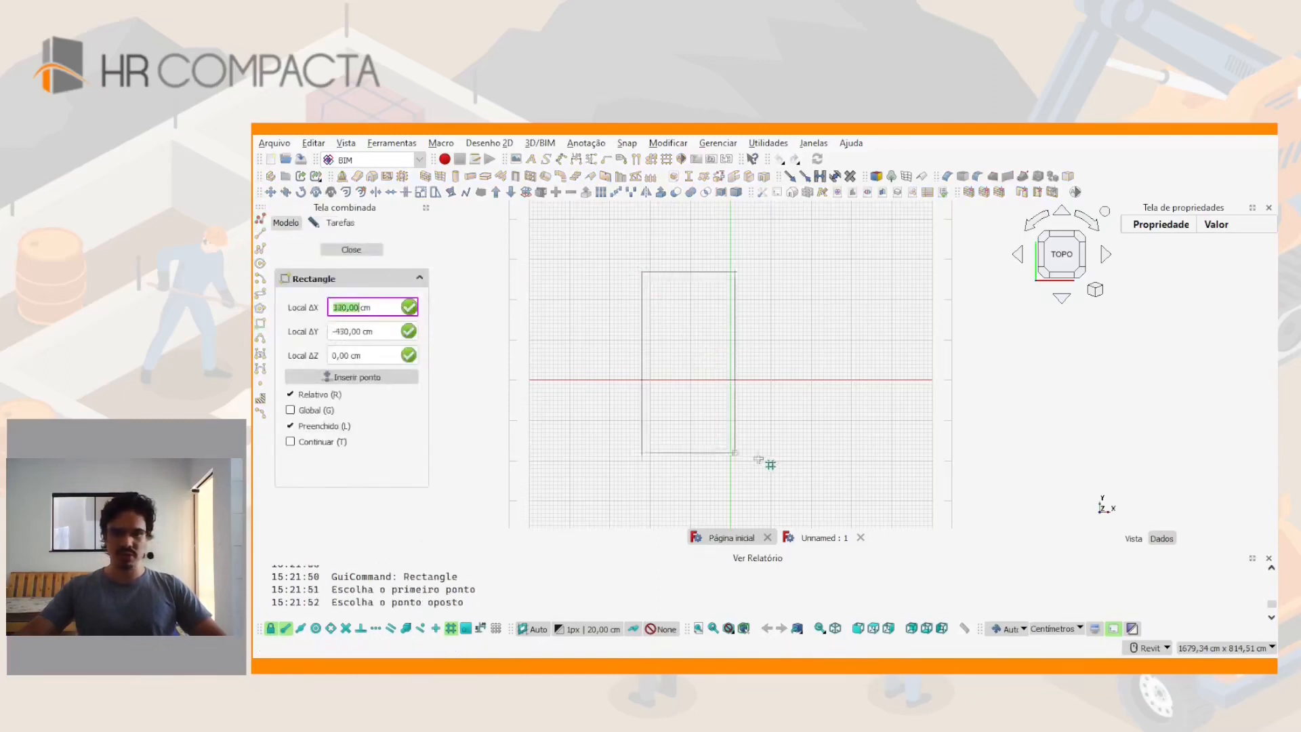
{"action": "left_click", "coordinate": [779, 464]}
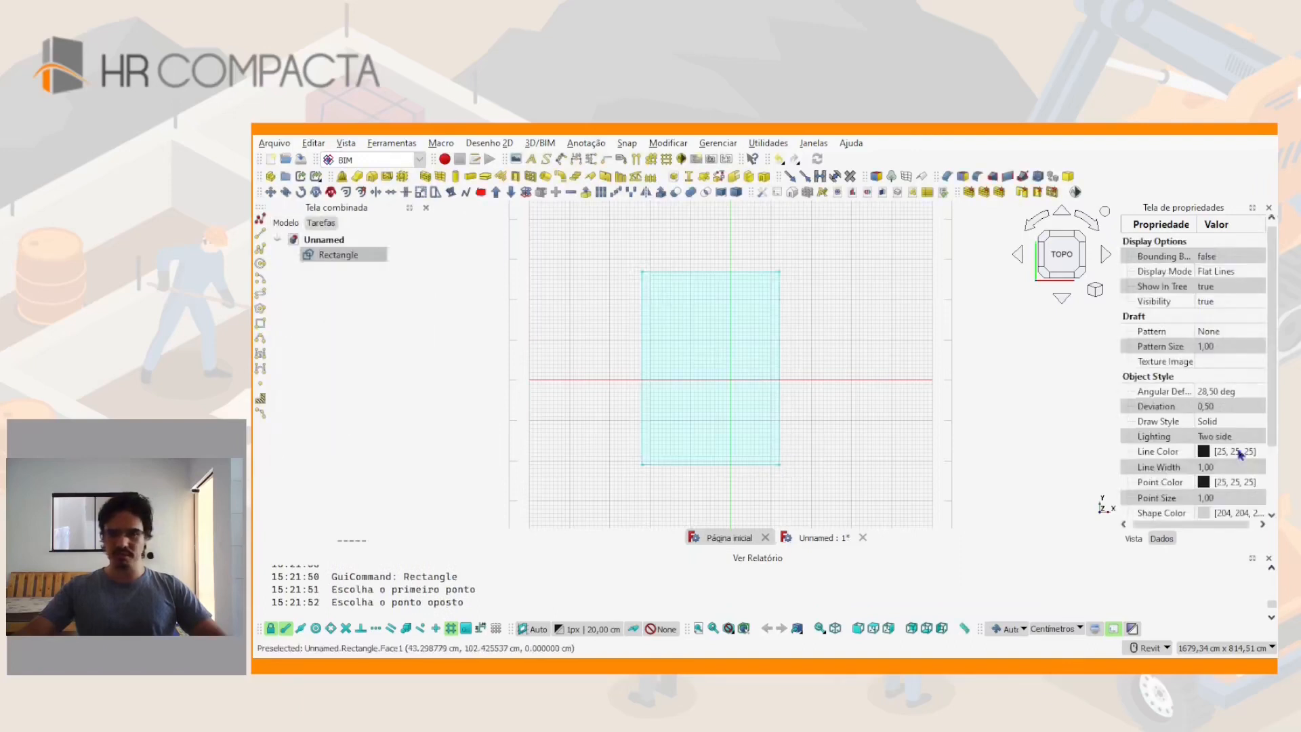
Set the rectangle's height to 600 cm and its length to 400 cm
{"action": "left_click", "coordinate": [1161, 538]}
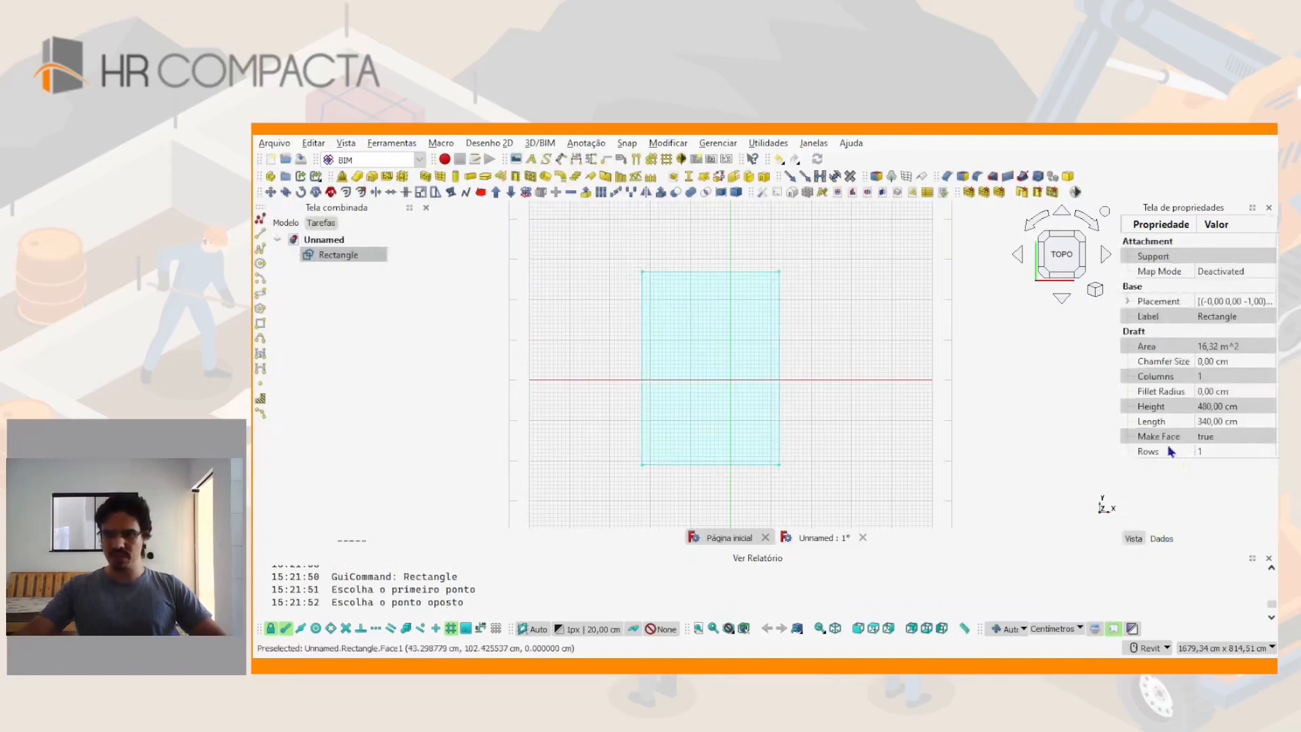
{"action": "left_click", "coordinate": [1211, 406]}
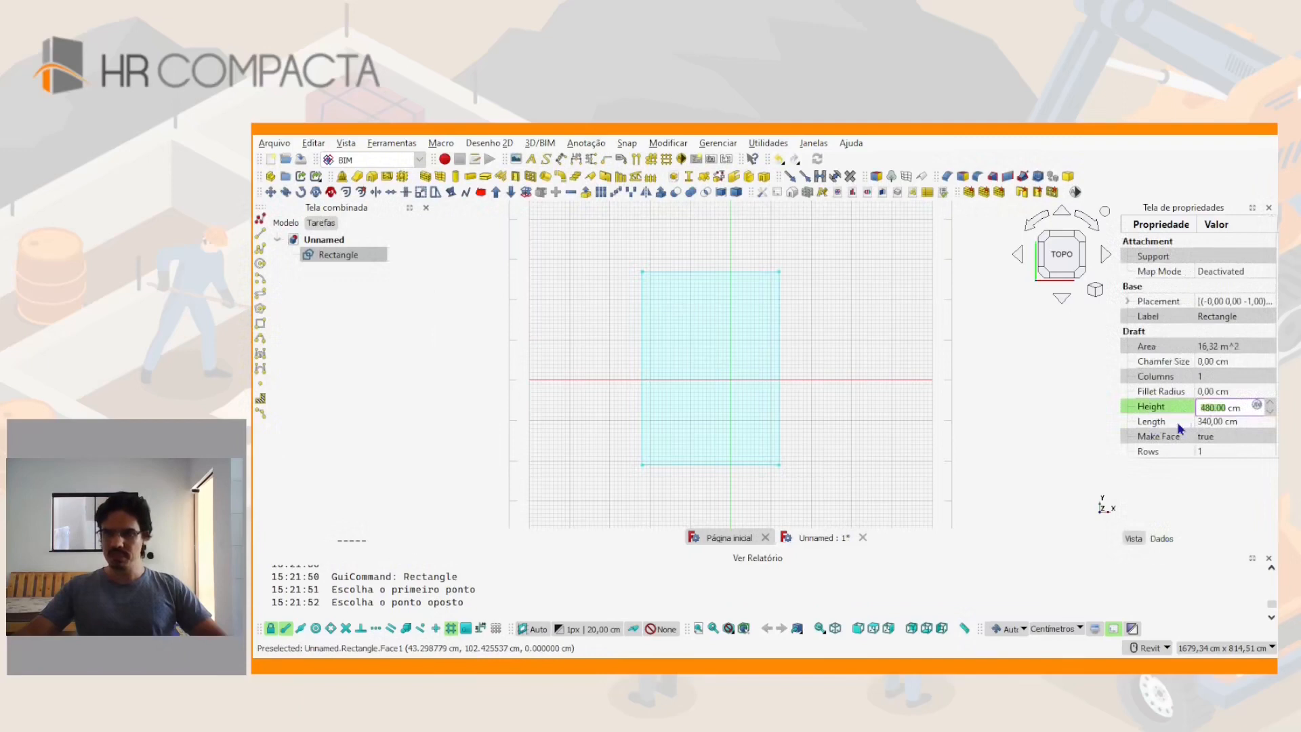
{"action": "type", "text": "600"}
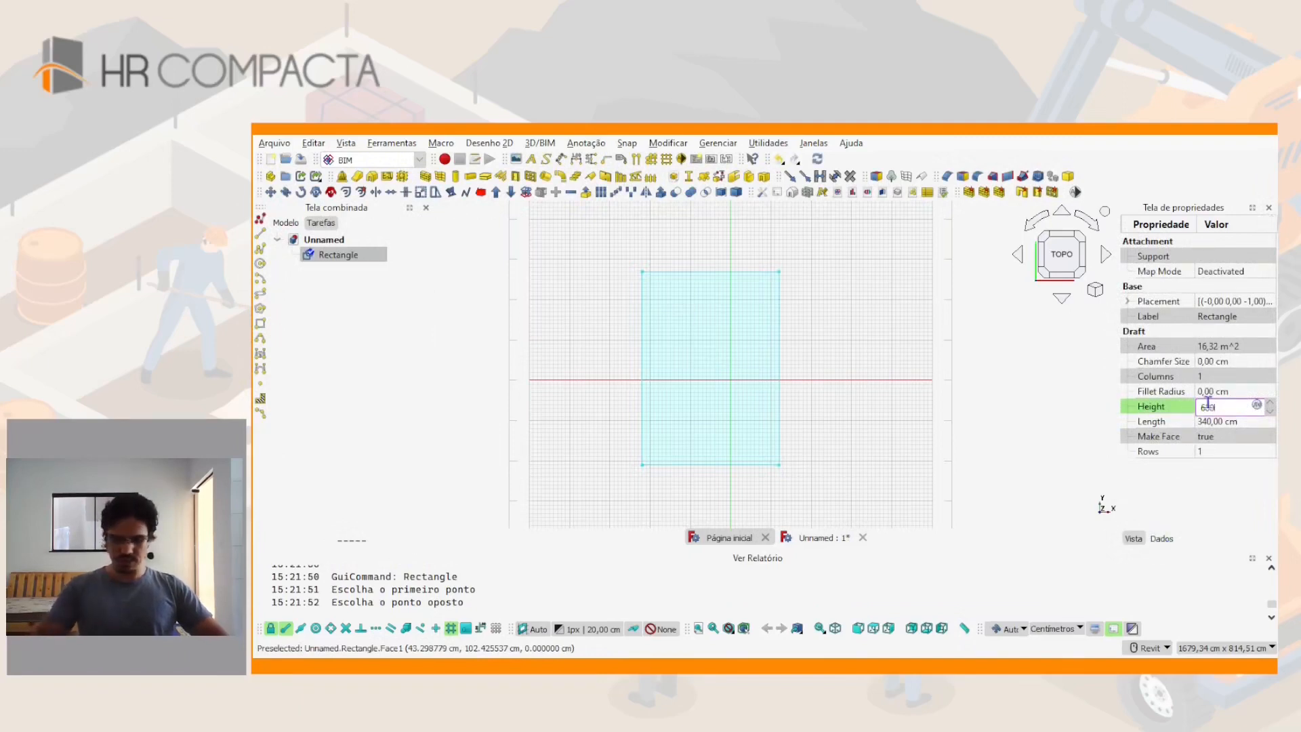
{"action": "key", "text": "Return"}
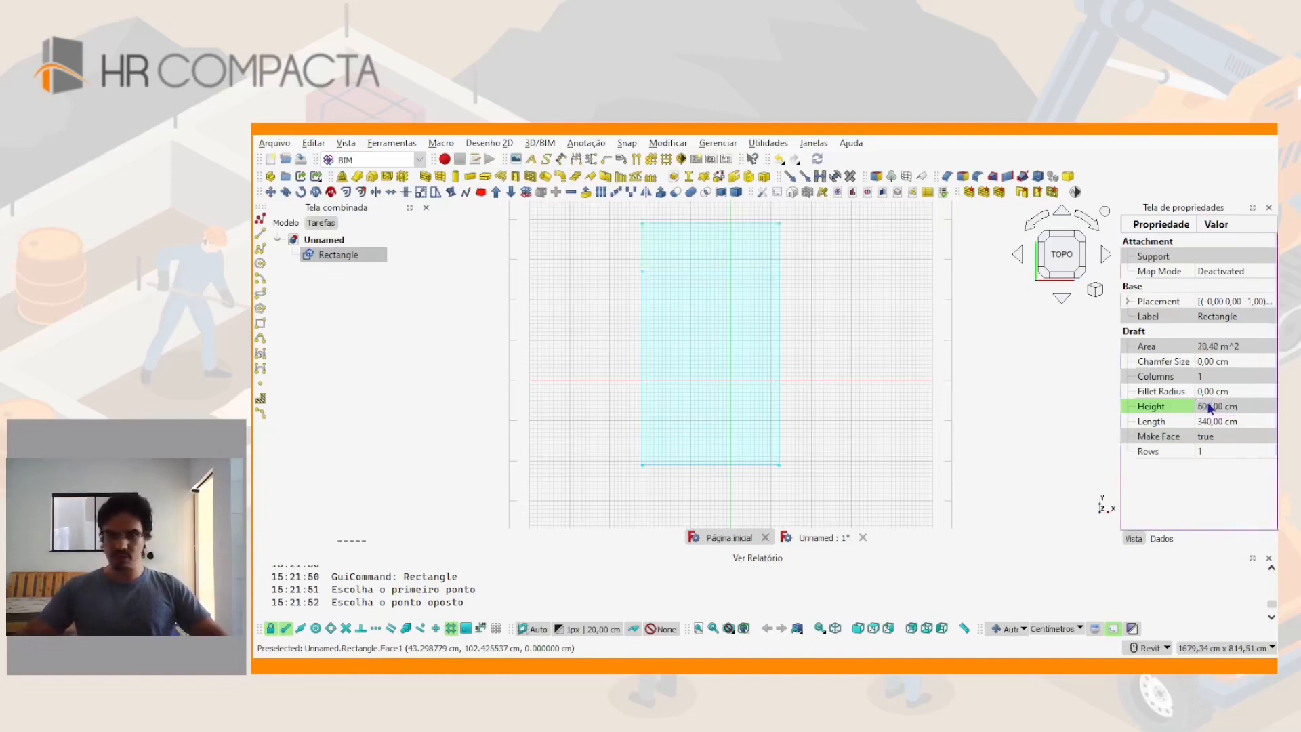
{"action": "left_click", "coordinate": [1206, 422]}
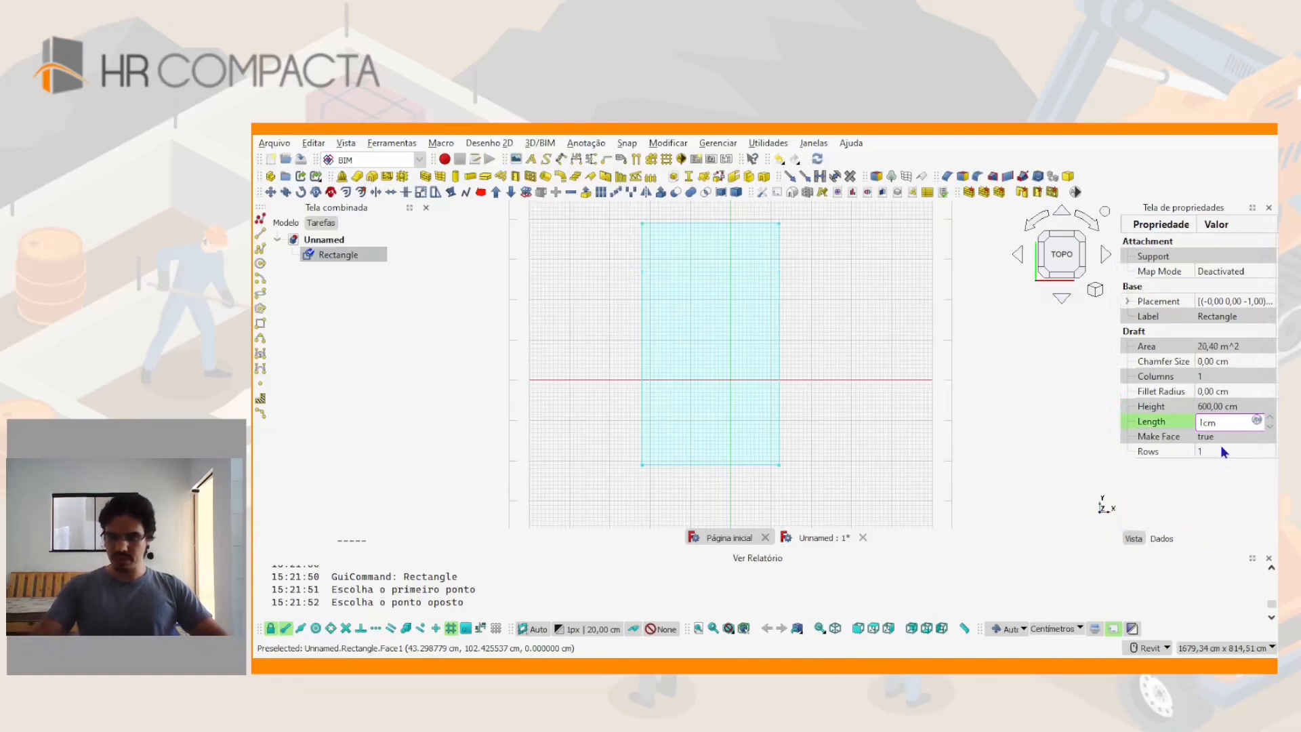
{"action": "type", "text": "400"}
{"action": "key", "text": "Return"}
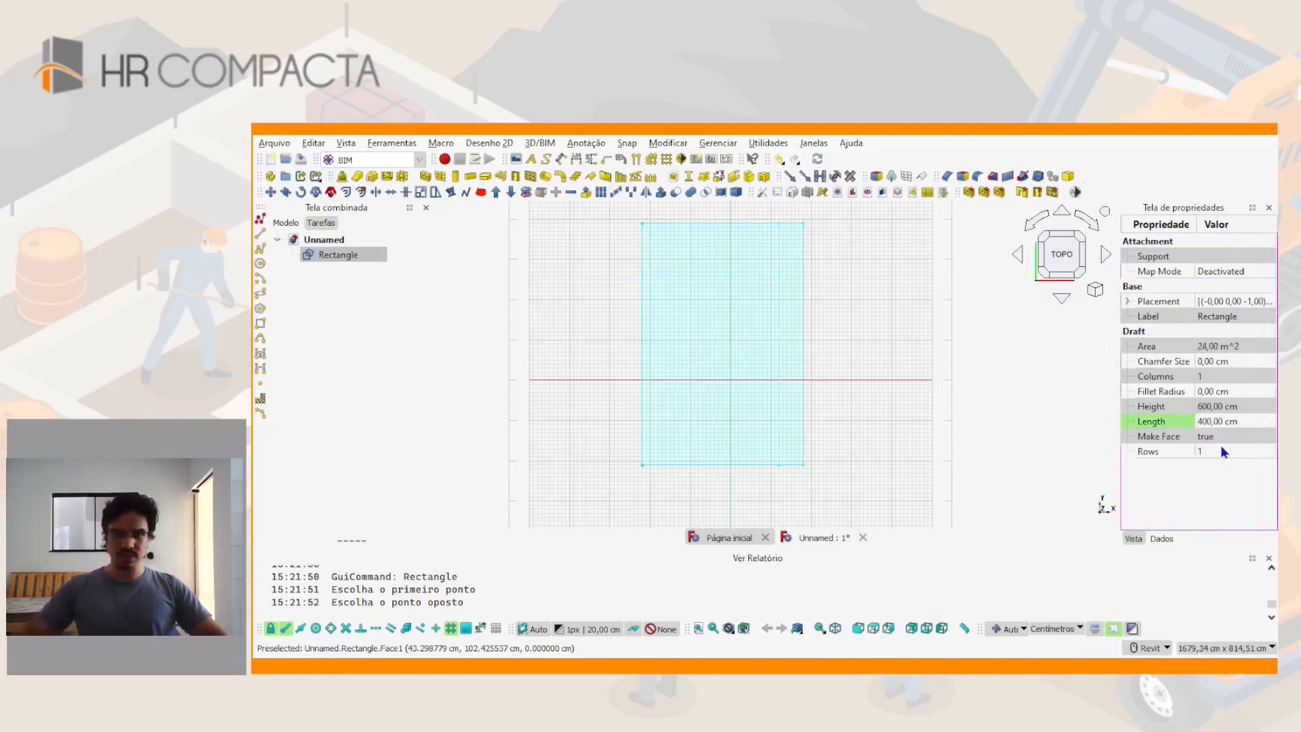
Create a roof object from the 400 × 600 cm rectangle
{"action": "left_click", "coordinate": [915, 373]}
{"action": "middle_click_drag", "start_coordinate": [816, 445], "coordinate": [936, 401], "text": "shift"}
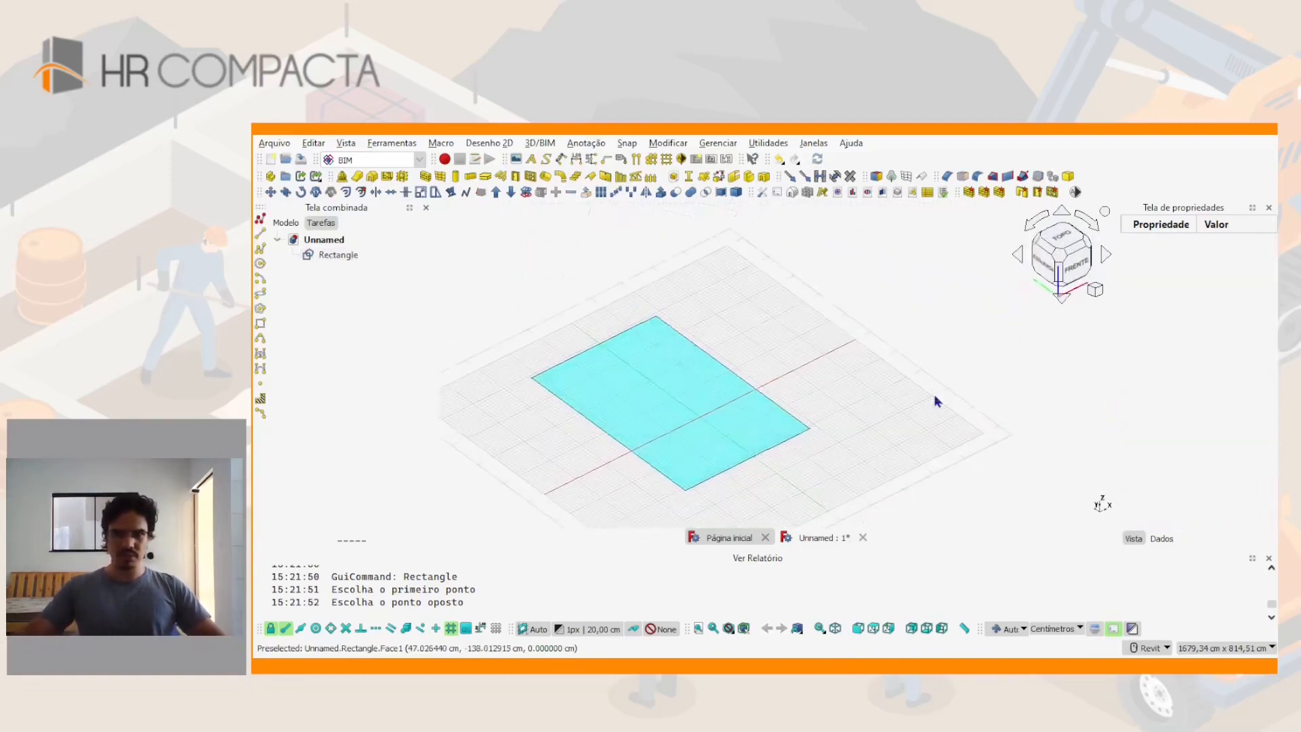
{"action": "middle_click_drag", "start_coordinate": [738, 427], "coordinate": [766, 348]}
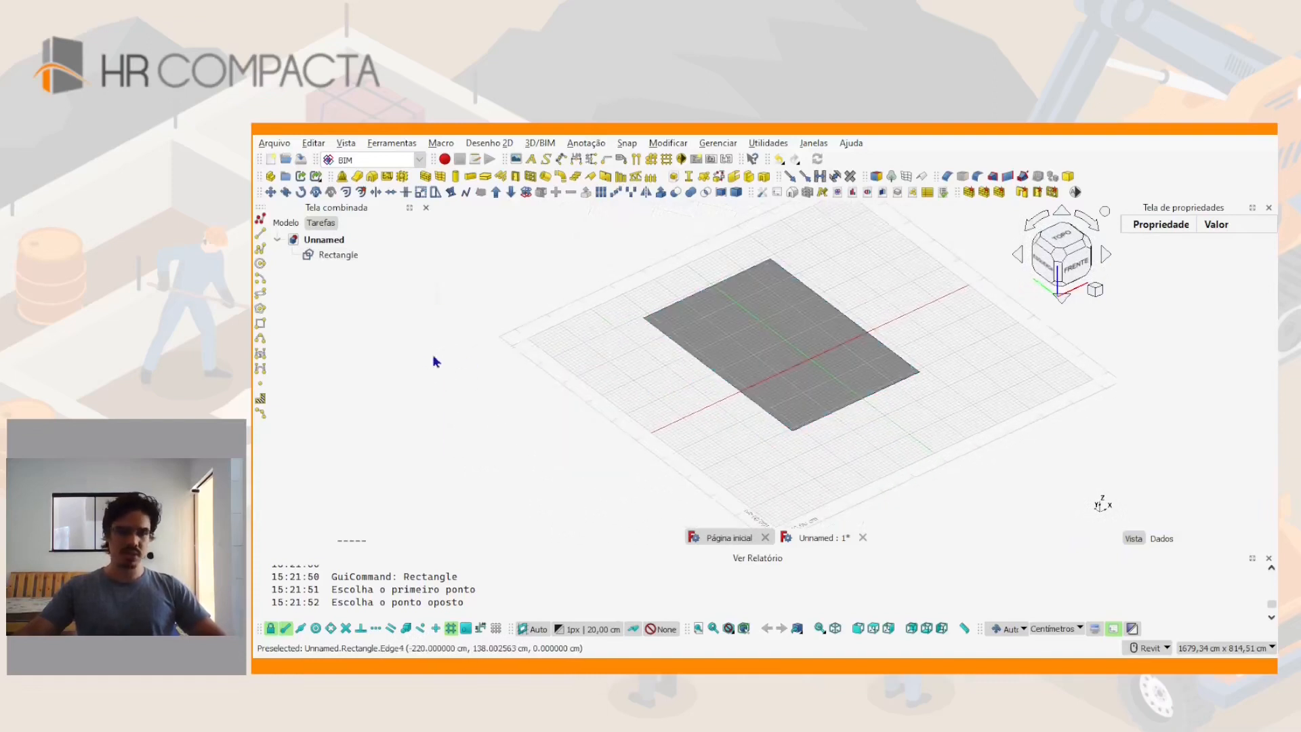
{"action": "middle_click_drag", "start_coordinate": [438, 355], "coordinate": [537, 357]}
{"action": "middle_click_drag", "start_coordinate": [779, 407], "coordinate": [798, 415]}
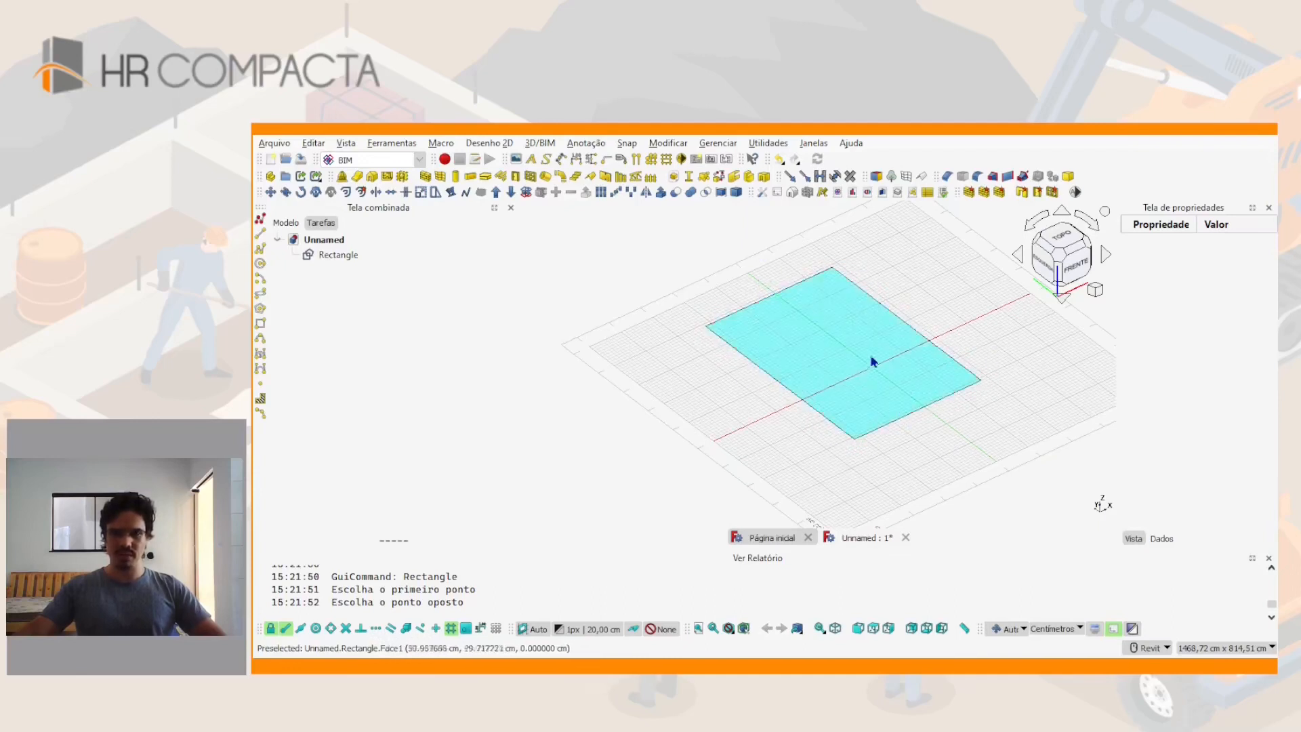
{"action": "left_click", "coordinate": [817, 351]}
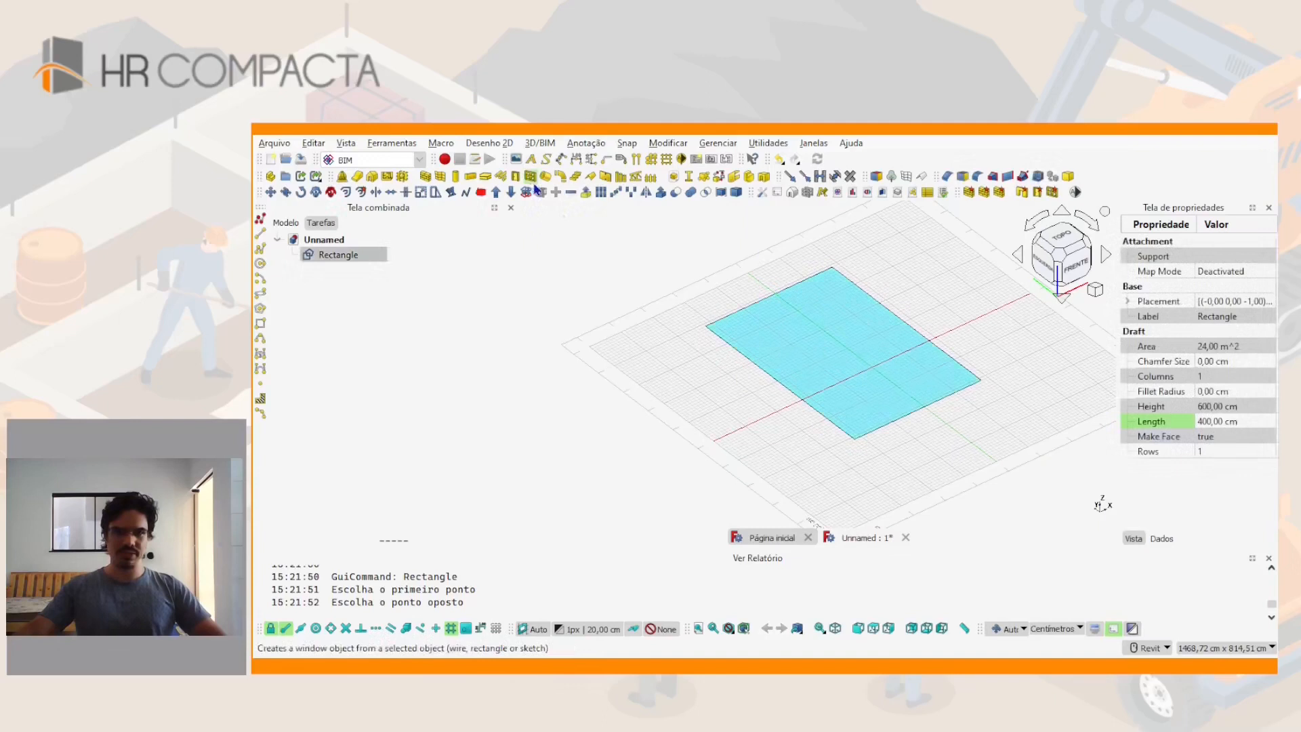
{"action": "left_click", "coordinate": [591, 177]}
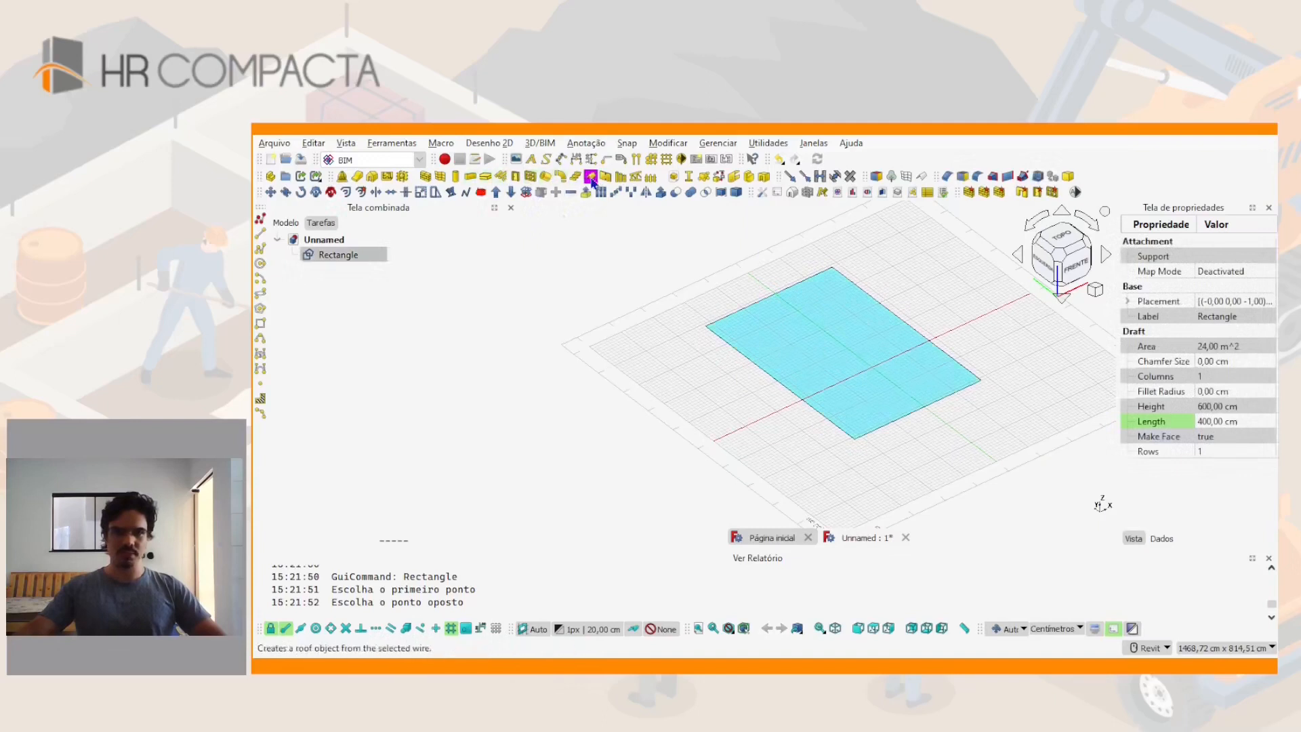
Examine the new roof's slopes and edges from several angles in 3D
{"action": "middle_click_drag", "start_coordinate": [884, 421], "coordinate": [932, 377], "text": "shift"}
{"action": "scroll", "coordinate": [880, 432], "scroll_direction": "up", "scroll_amount": 2}
{"action": "scroll", "coordinate": [880, 432], "scroll_direction": "up", "scroll_amount": 3}
{"action": "middle_click_drag", "start_coordinate": [840, 410], "coordinate": [986, 405], "text": "shift"}
{"action": "scroll", "coordinate": [840, 416], "scroll_direction": "down", "scroll_amount": 3}
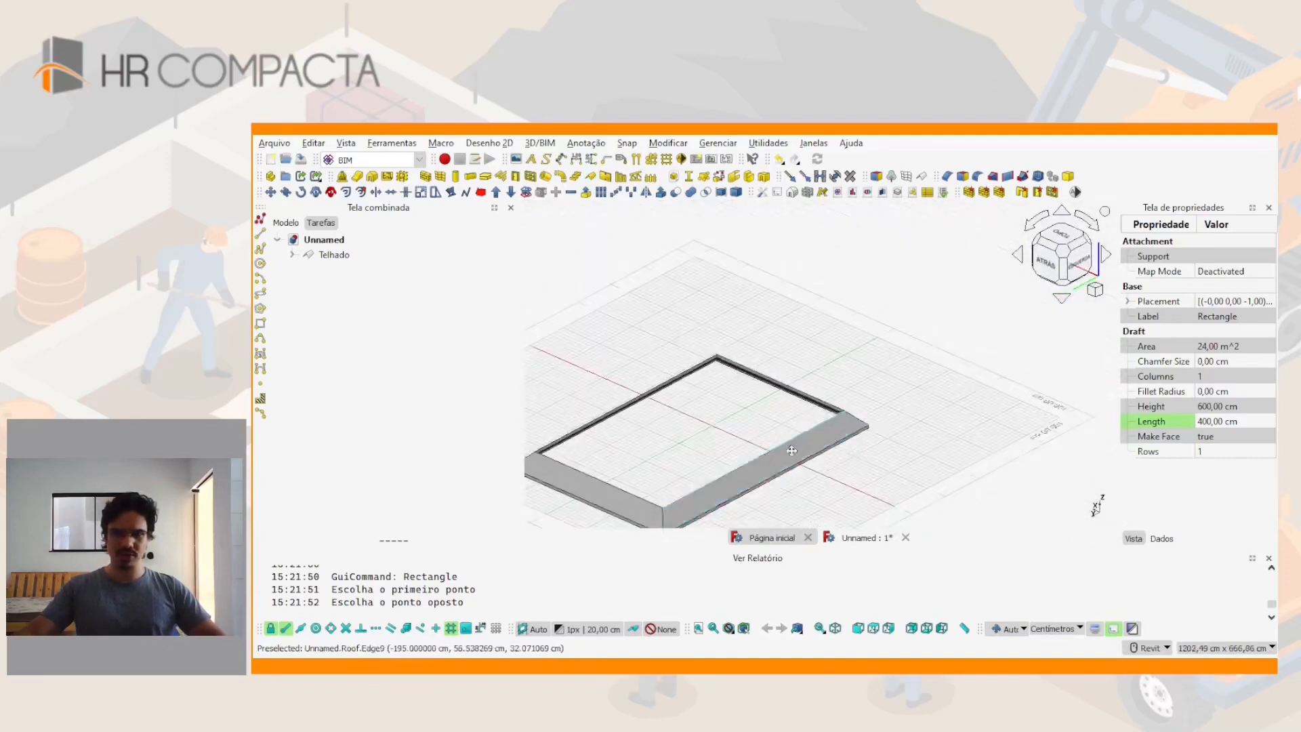
{"action": "middle_click_drag", "start_coordinate": [790, 450], "coordinate": [970, 388]}
{"action": "scroll", "coordinate": [823, 441], "scroll_direction": "up", "scroll_amount": 5}
{"action": "middle_click_drag", "start_coordinate": [842, 445], "coordinate": [752, 424]}
{"action": "middle_click_drag", "start_coordinate": [905, 424], "coordinate": [758, 397], "text": "shift"}
{"action": "scroll", "coordinate": [755, 380], "scroll_direction": "down", "scroll_amount": 5}
{"action": "key", "text": "0"}
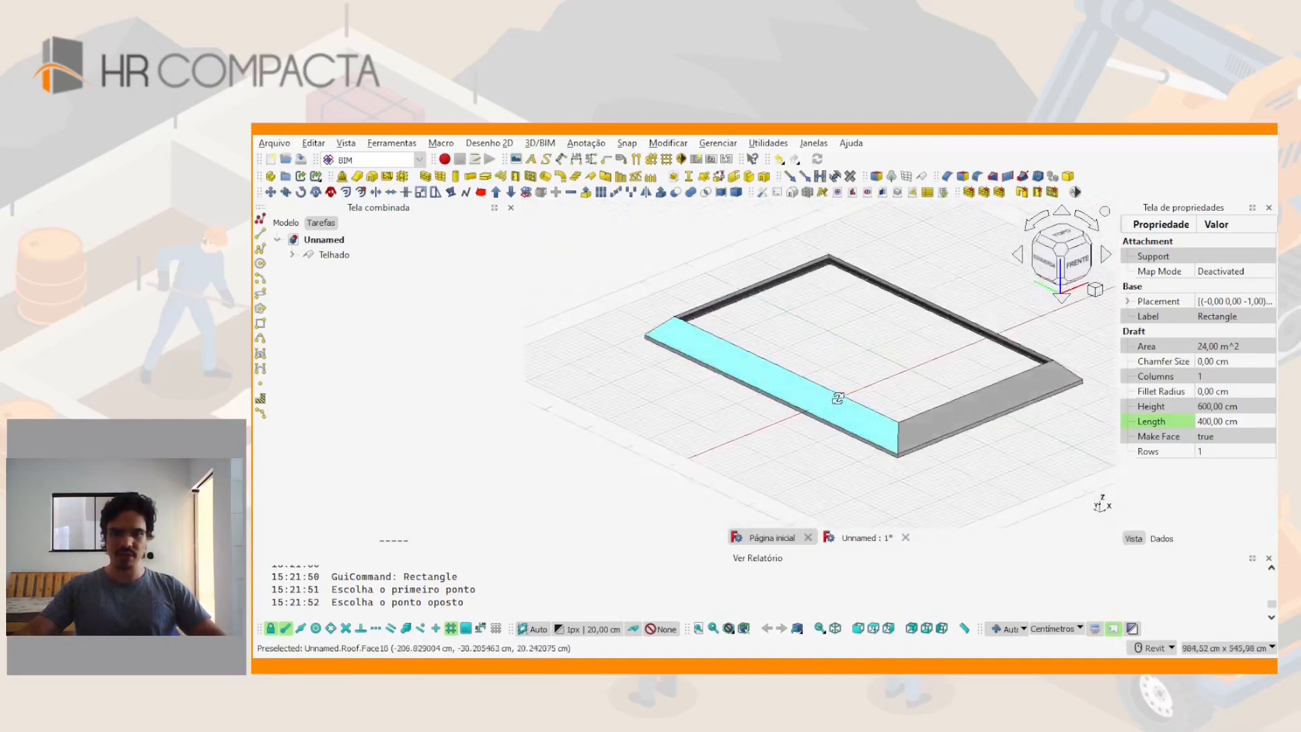
Open the roof (Telhado) for editing and widen its profile table so all parameter columns are readable
{"action": "double_click", "coordinate": [332, 257]}
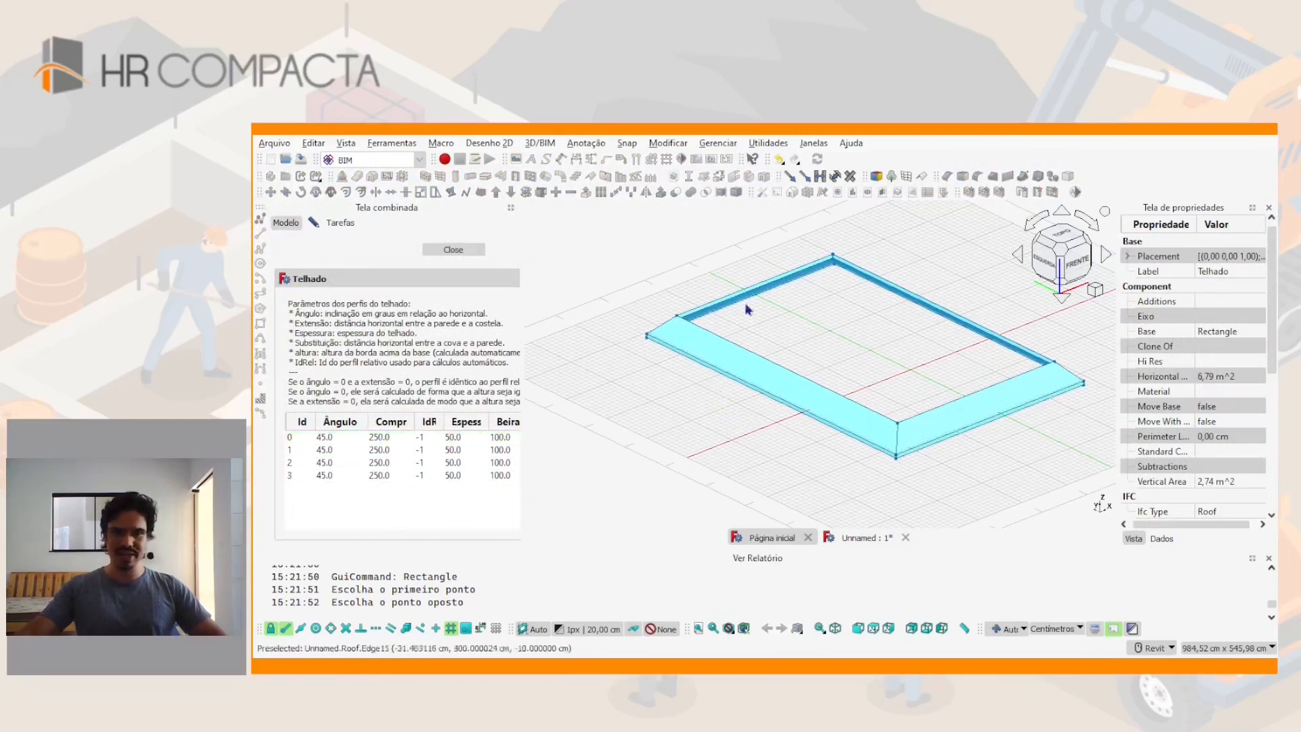
{"action": "scroll", "coordinate": [770, 368], "scroll_direction": "down", "scroll_amount": 2}
{"action": "middle_click_drag", "start_coordinate": [771, 368], "coordinate": [802, 389], "text": "shift"}
{"action": "left_click_drag", "start_coordinate": [523, 413], "coordinate": [649, 413]}
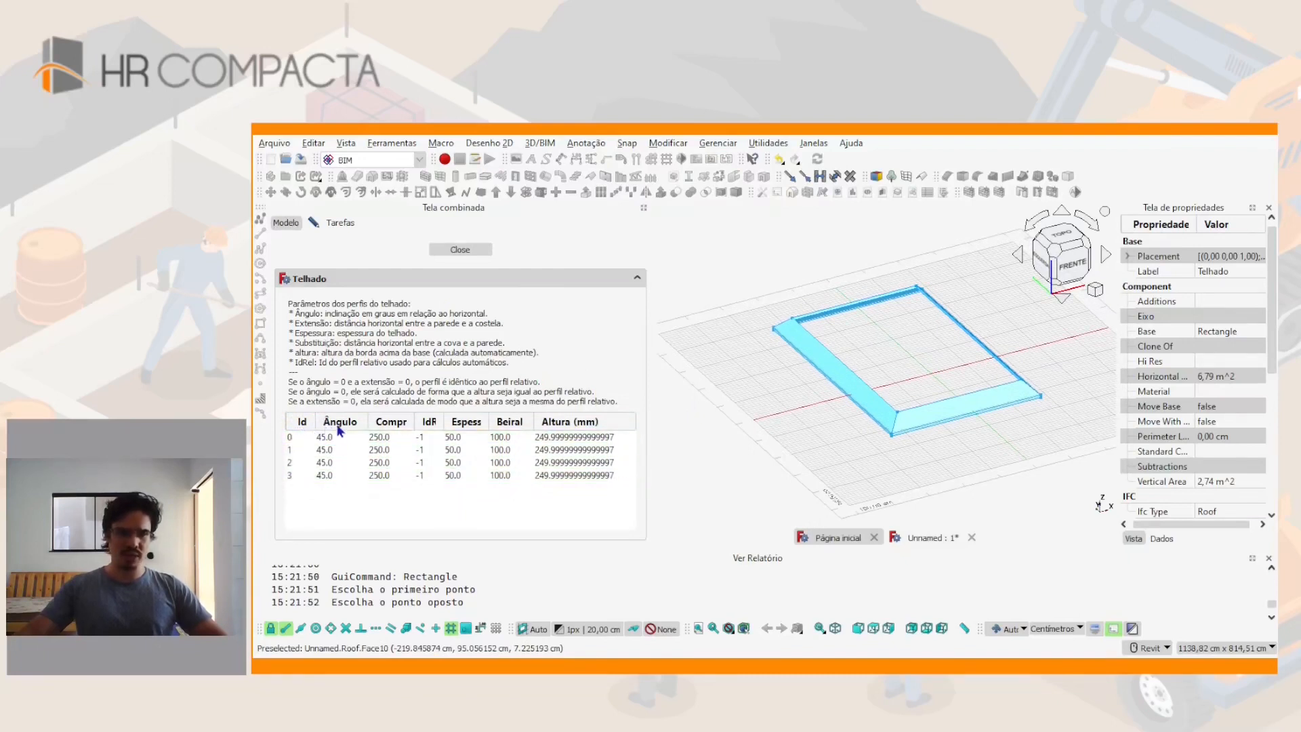
{"action": "left_click_drag", "start_coordinate": [414, 422], "coordinate": [438, 422]}
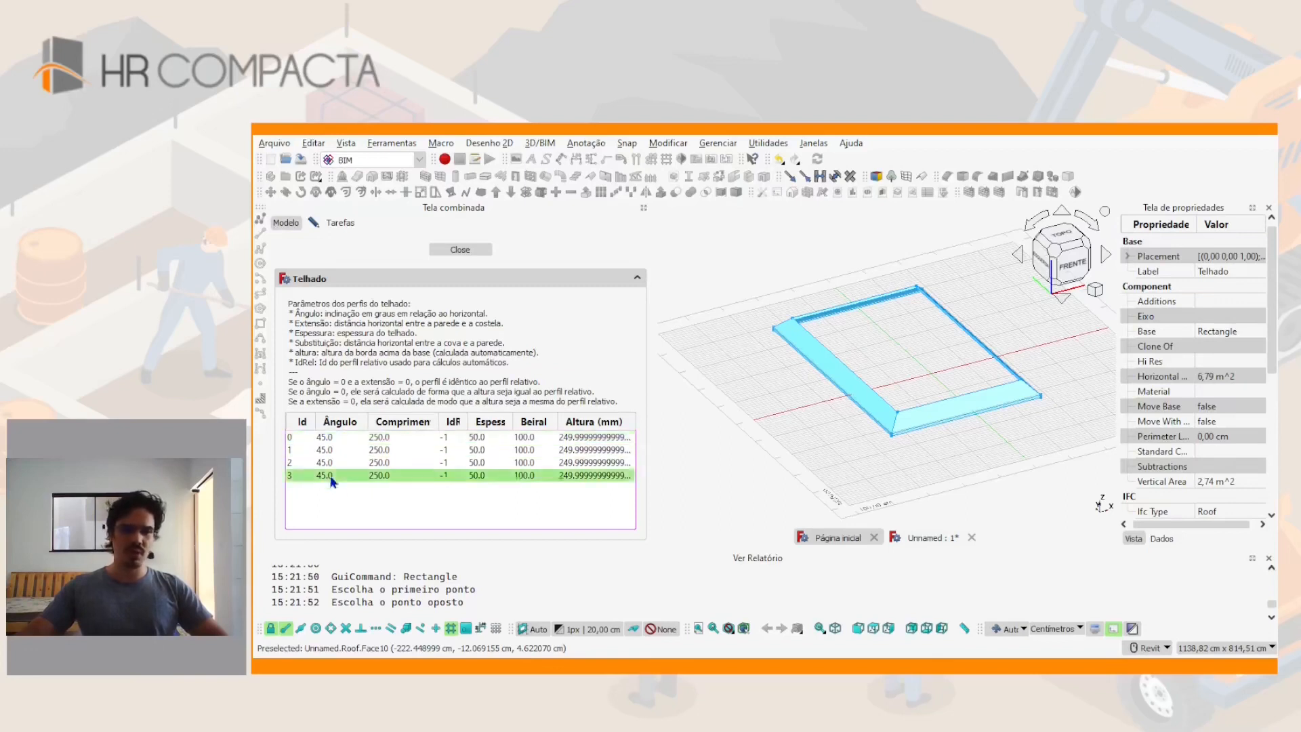
Set the angle of roof profiles 0 and 1 to 17 degrees
{"action": "left_click", "coordinate": [328, 439]}
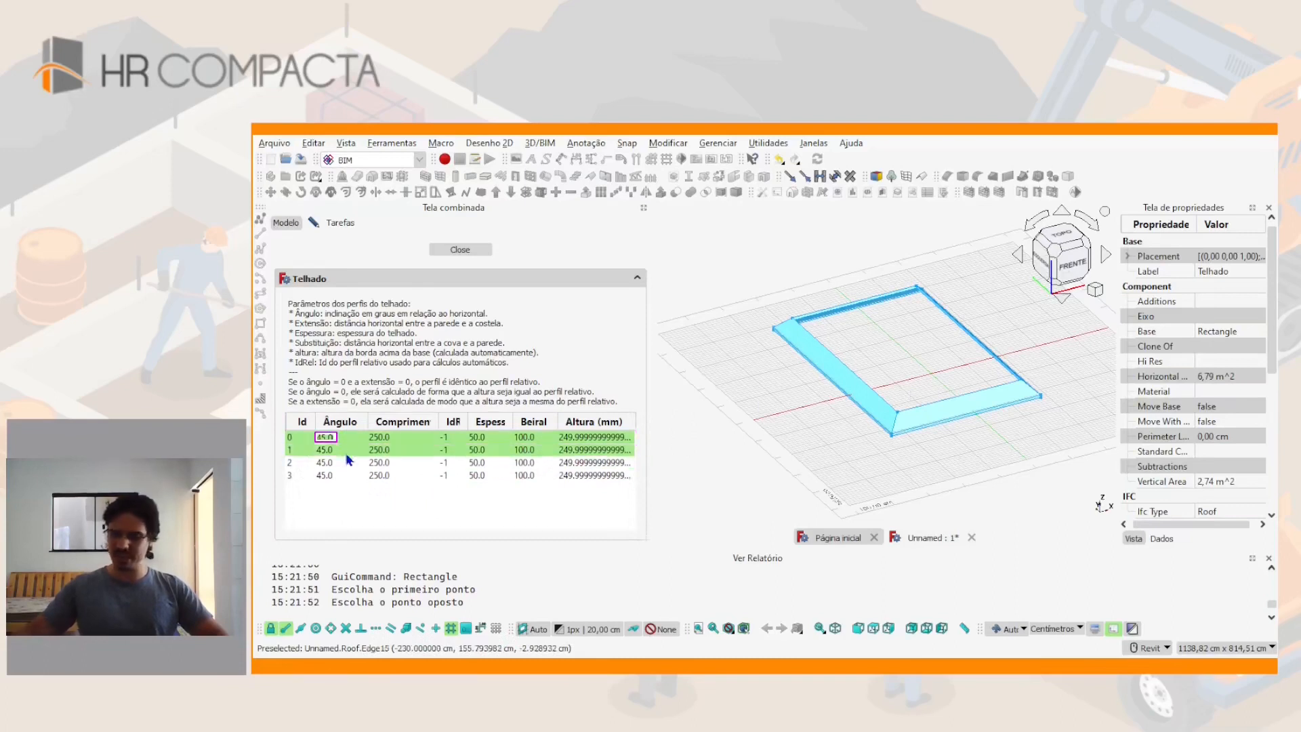
{"action": "key", "text": "Return"}
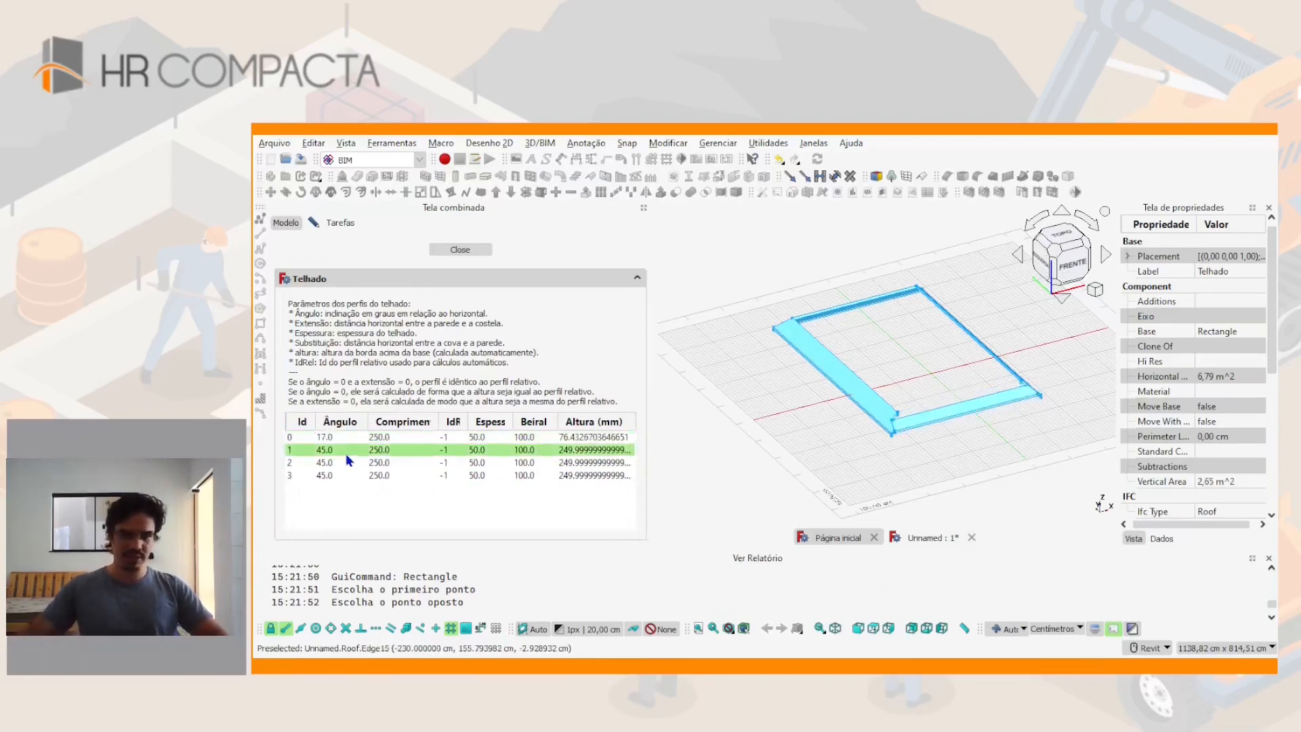
{"action": "double_click", "coordinate": [327, 450]}
{"action": "type", "text": "1"}
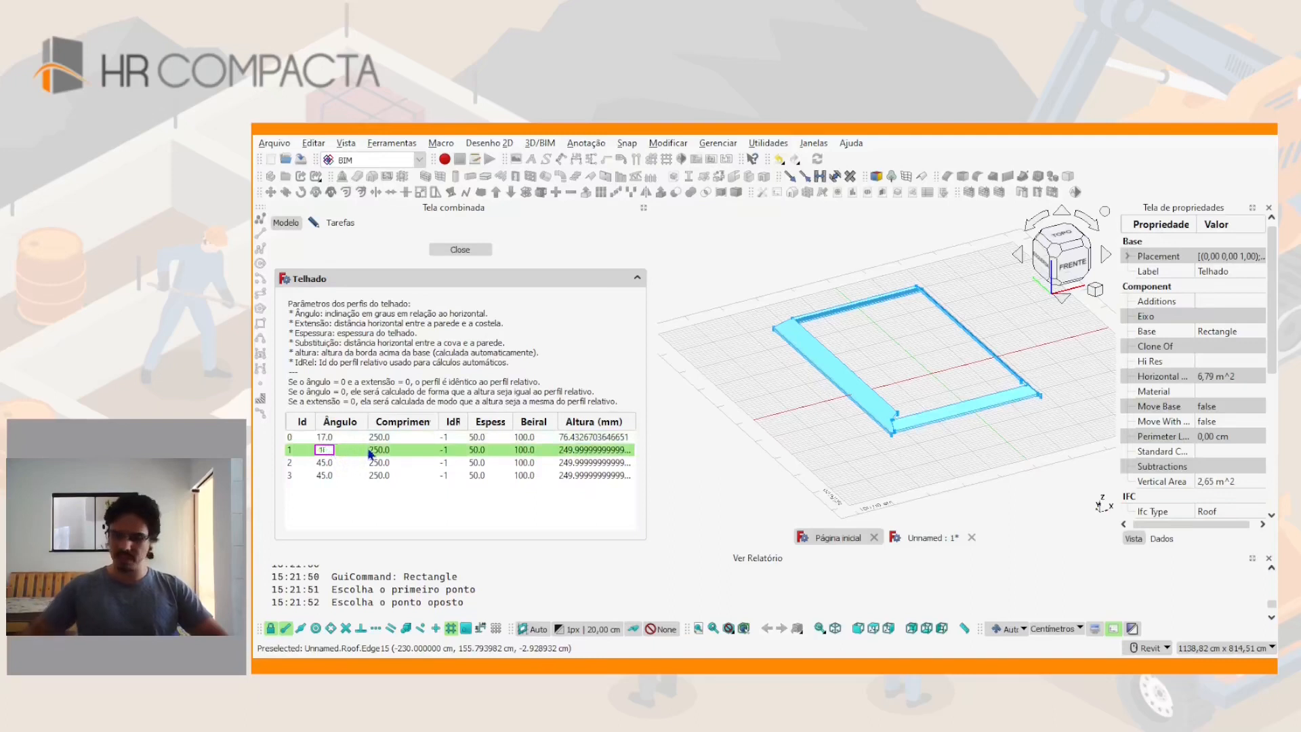
{"action": "type", "text": "7"}
{"action": "key", "text": "Return"}
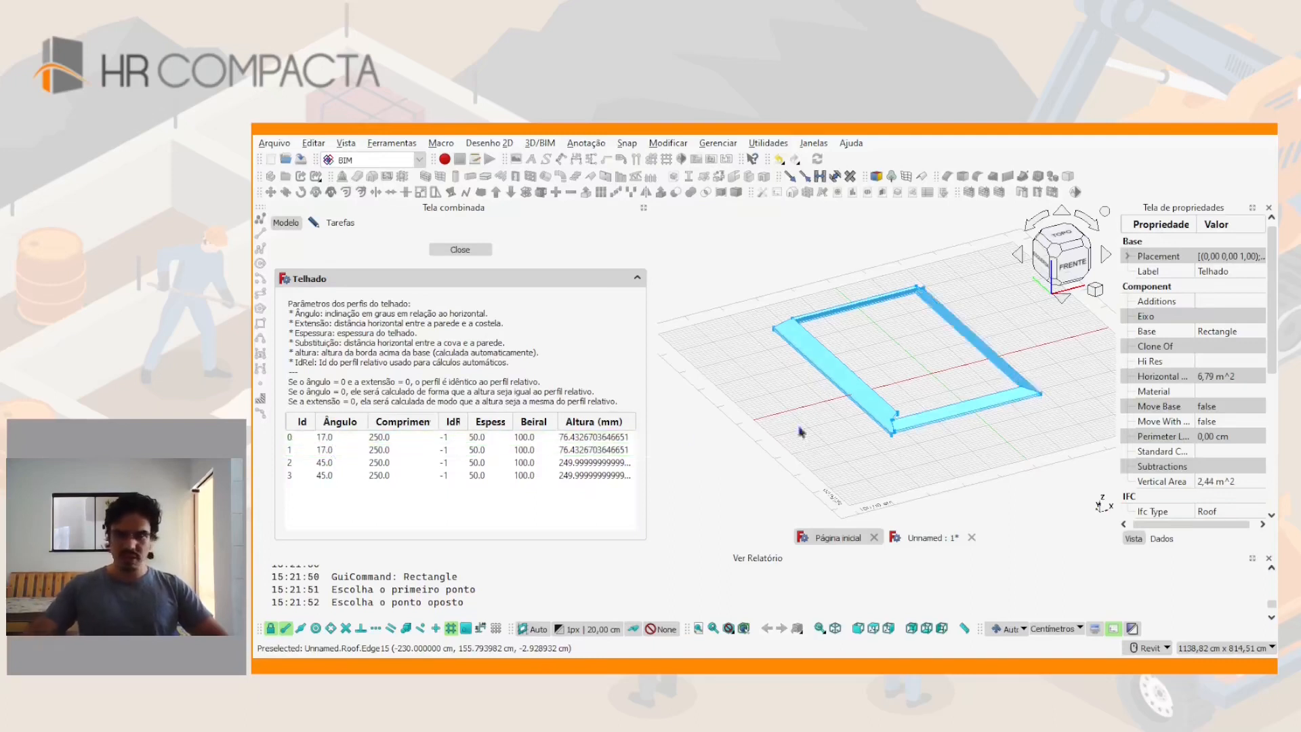
Try an angle of 0 degrees for roof profile 2
{"action": "middle_click_drag", "start_coordinate": [888, 416], "coordinate": [863, 480], "text": "shift"}
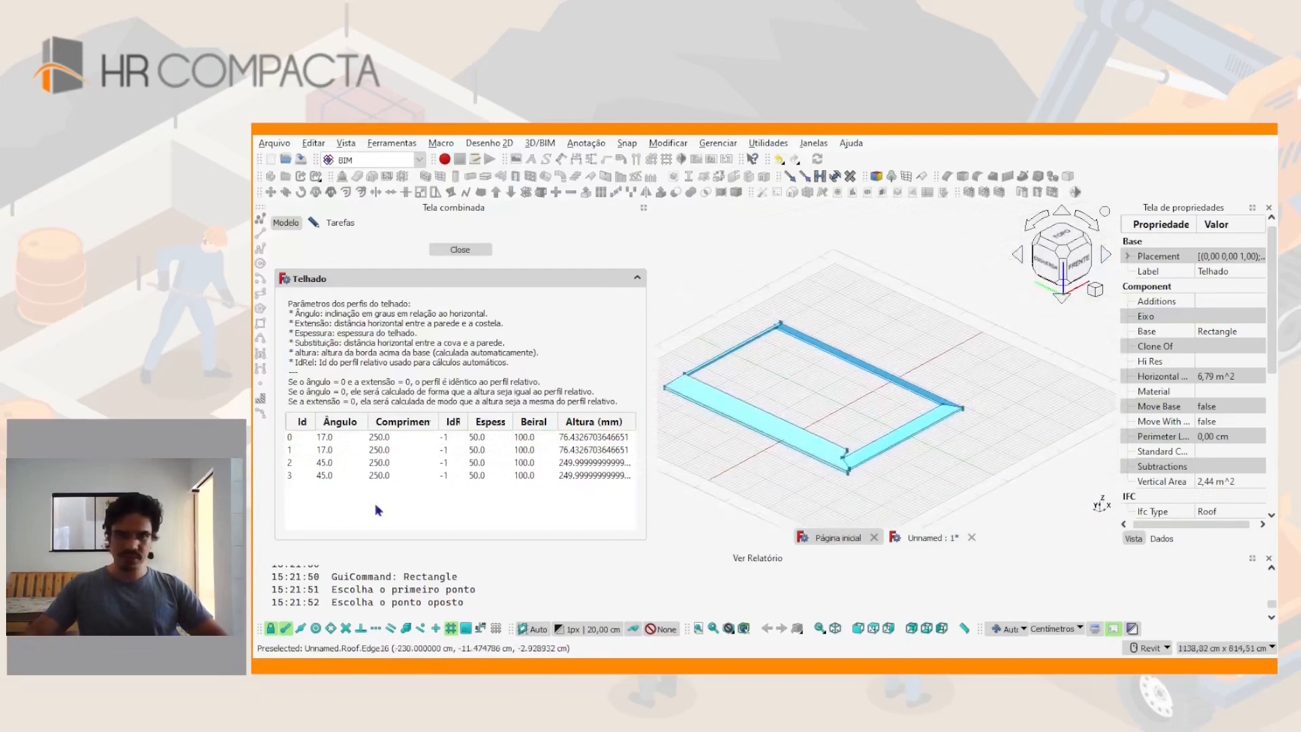
{"action": "double_click", "coordinate": [326, 462]}
{"action": "type", "text": "0"}
{"action": "key", "text": "Return"}
{"action": "double_click", "coordinate": [325, 475]}
{"action": "left_click", "coordinate": [330, 467]}
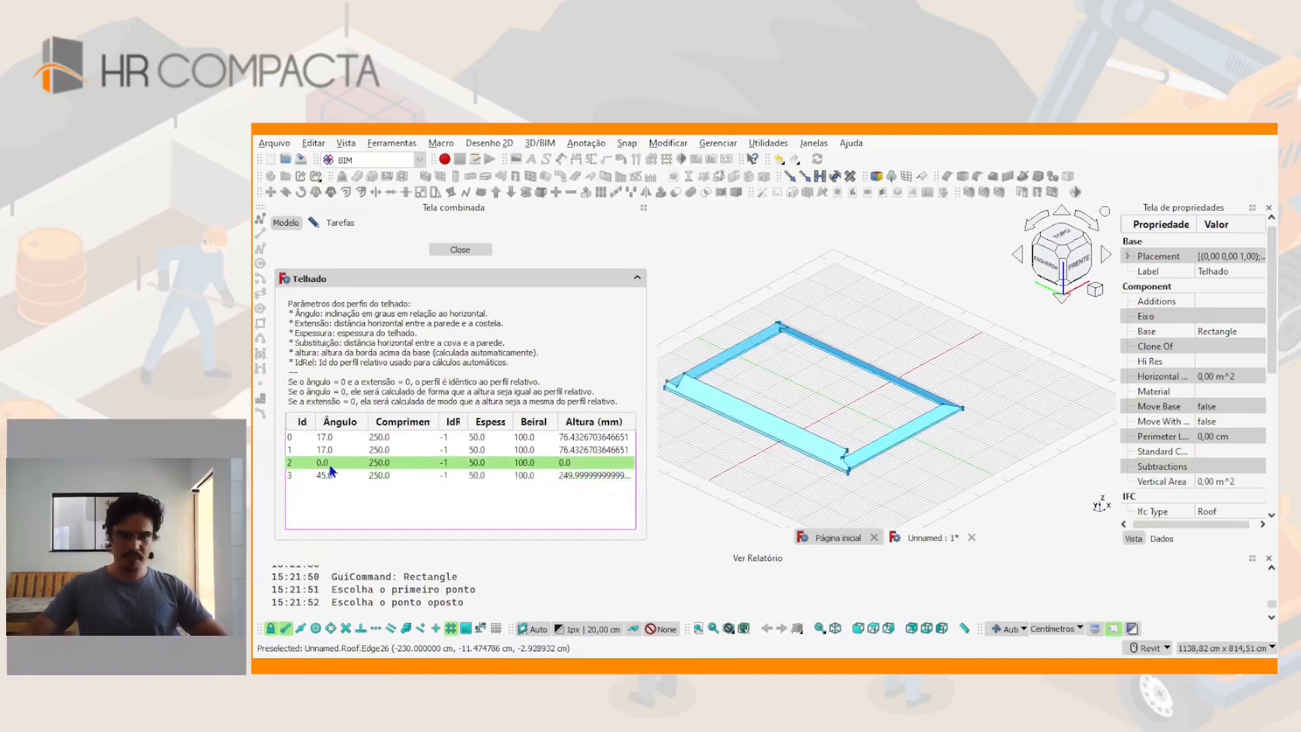
{"action": "key", "text": "1"}
Set the angle of roof profiles 2 and 3 to 17 degrees
{"action": "double_click", "coordinate": [324, 462]}
{"action": "type", "text": "17.0"}
{"action": "key", "text": "Return"}
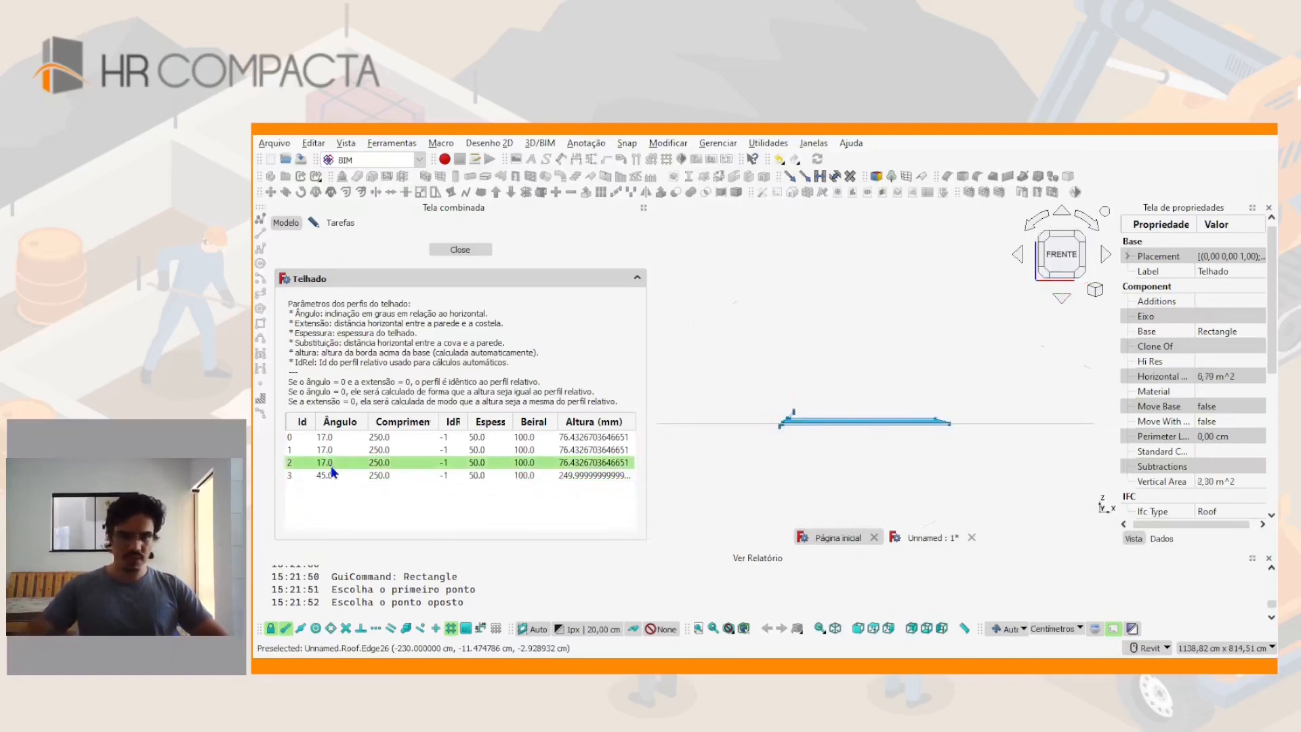
{"action": "double_click", "coordinate": [330, 473]}
{"action": "type", "text": "17.0"}
{"action": "key", "text": "Return"}
Inspect the roof's four slopes in 3D from several angles with the new inclination applied
{"action": "left_click", "coordinate": [768, 343]}
{"action": "key", "text": "0"}
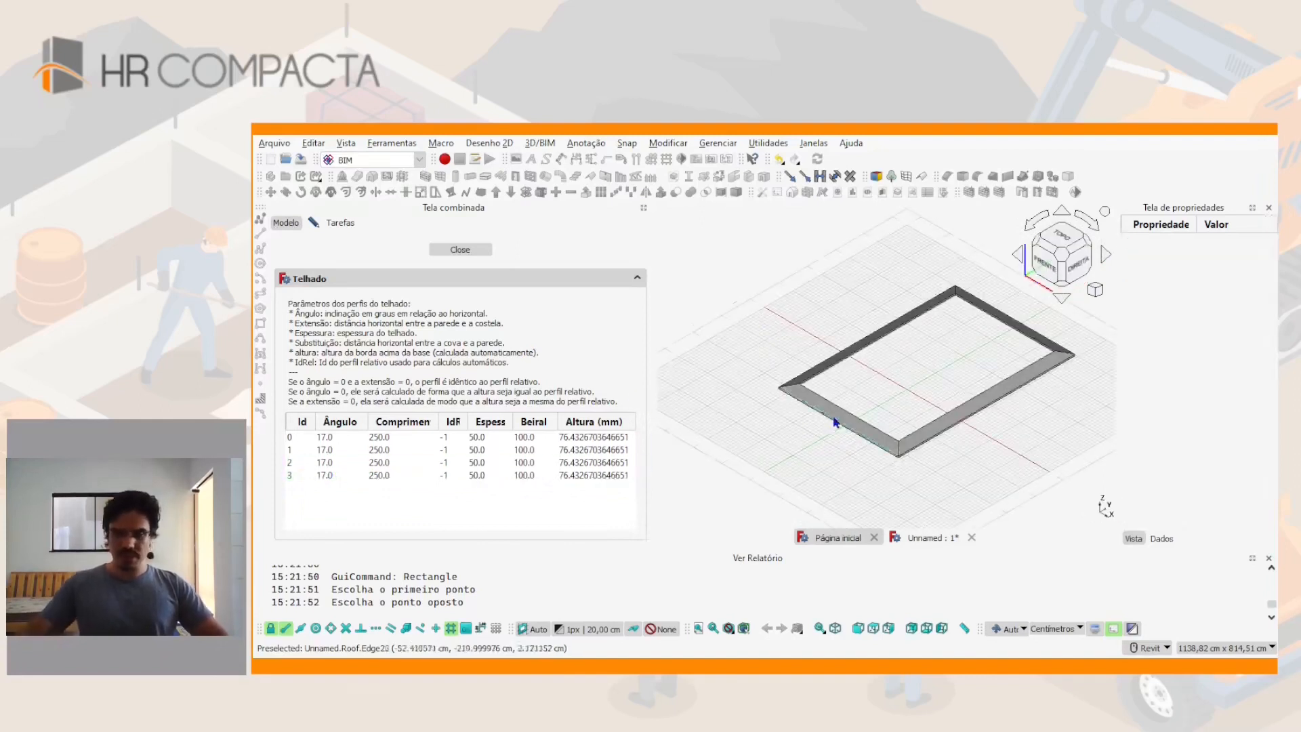
{"action": "scroll", "coordinate": [837, 417], "scroll_direction": "up", "scroll_amount": 4}
{"action": "middle_click_drag", "start_coordinate": [847, 428], "coordinate": [943, 396], "text": "shift"}
{"action": "scroll", "coordinate": [891, 443], "scroll_direction": "down", "scroll_amount": 2}
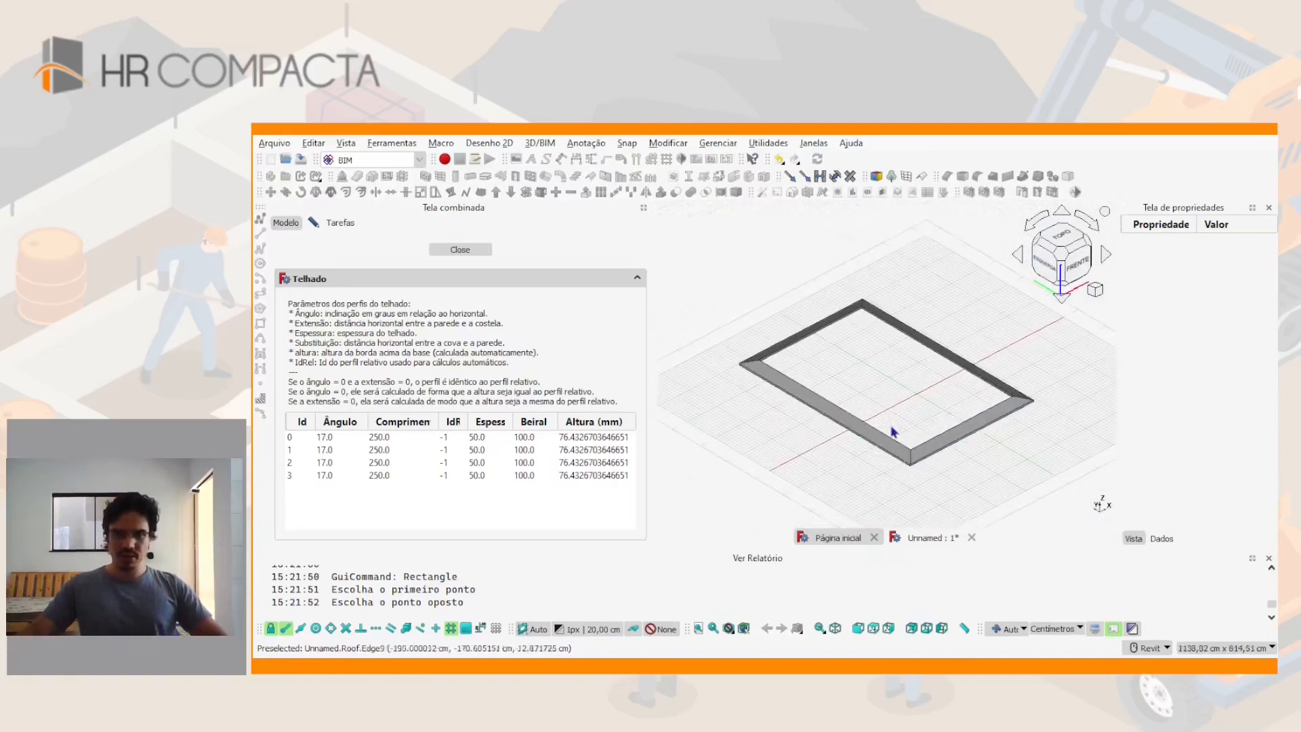
{"action": "scroll", "coordinate": [906, 452], "scroll_direction": "up", "scroll_amount": 2}
{"action": "middle_click_drag", "start_coordinate": [935, 458], "coordinate": [931, 406], "text": "shift"}
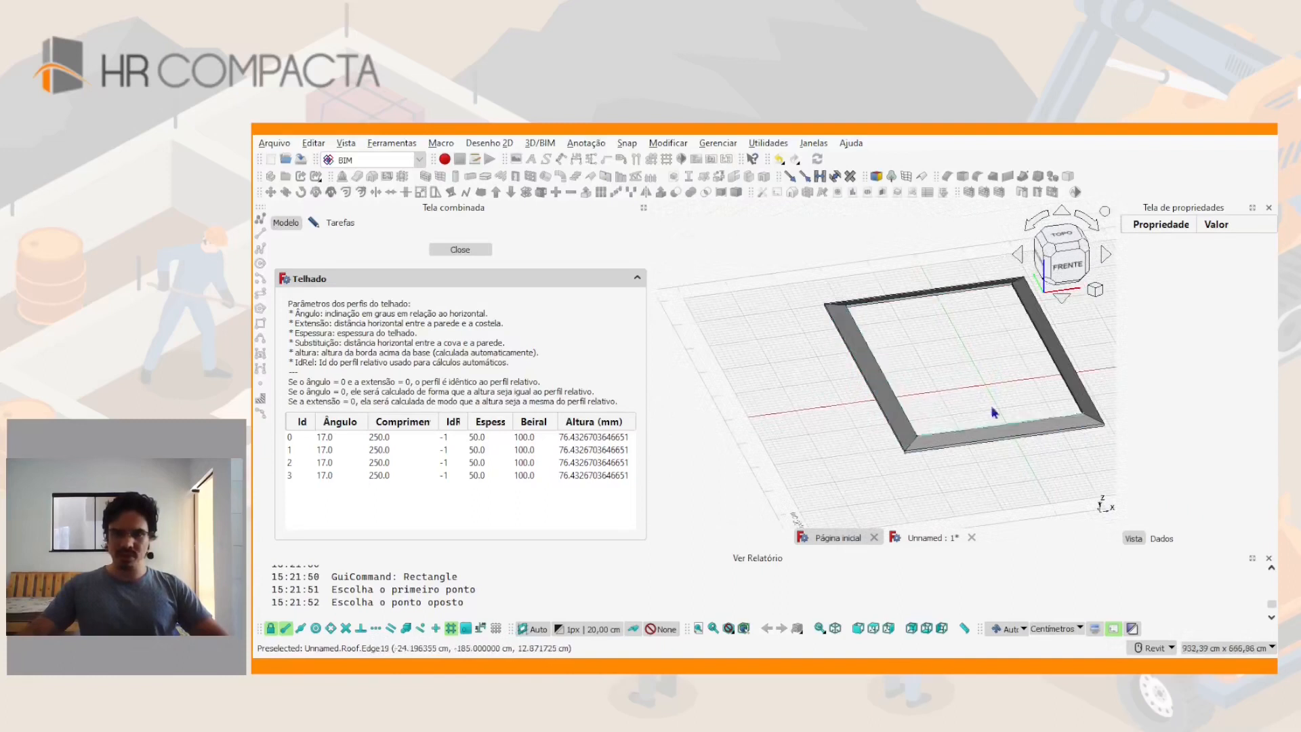
Try a horizontal length of 5000 for roof profile 0
{"action": "left_click", "coordinate": [378, 441]}
{"action": "double_click", "coordinate": [378, 441]}
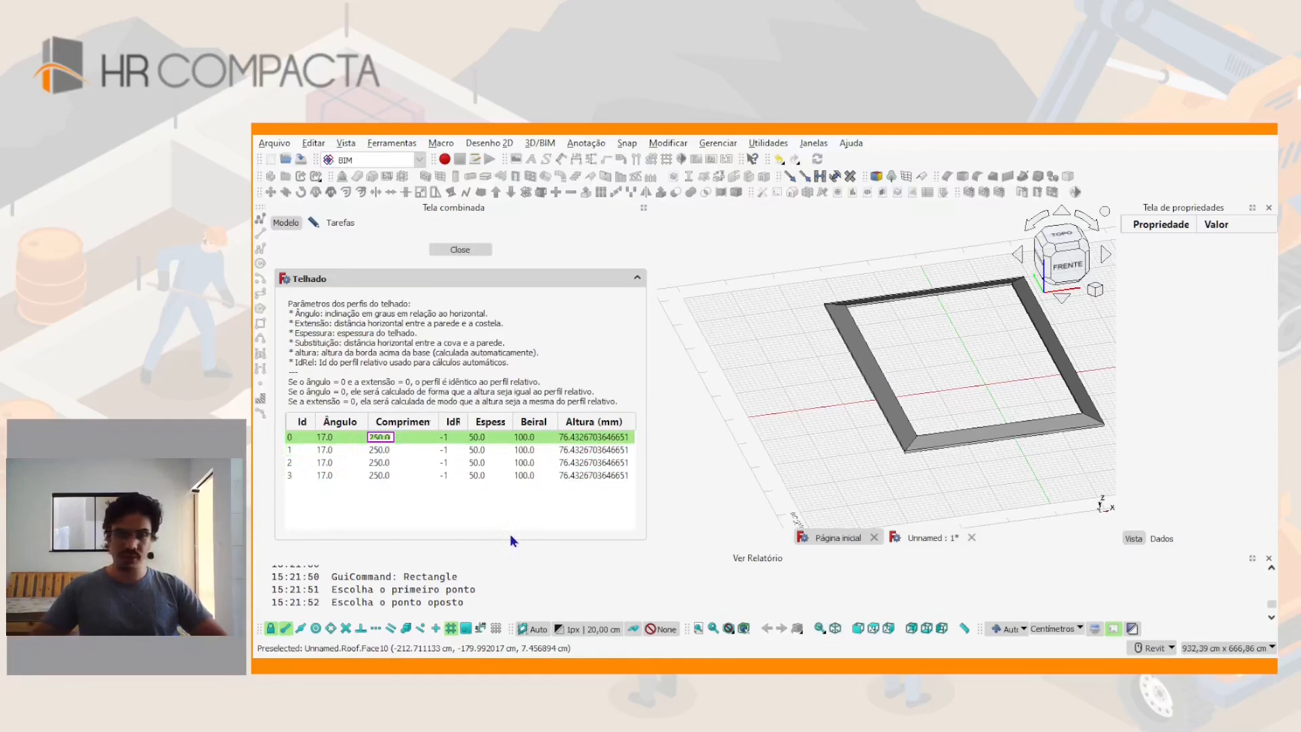
{"action": "type", "text": "5000"}
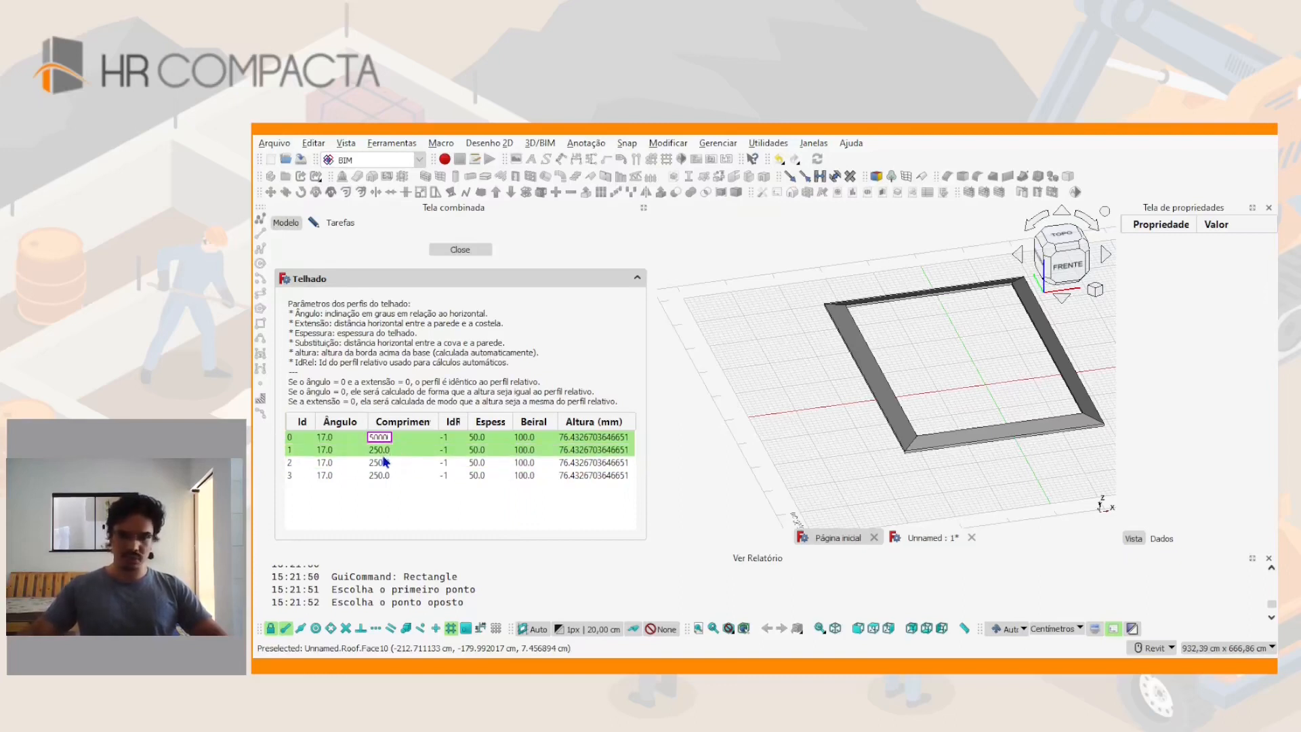
{"action": "key", "text": "Return"}
{"action": "middle_click_drag", "start_coordinate": [848, 373], "coordinate": [882, 367], "text": "shift"}
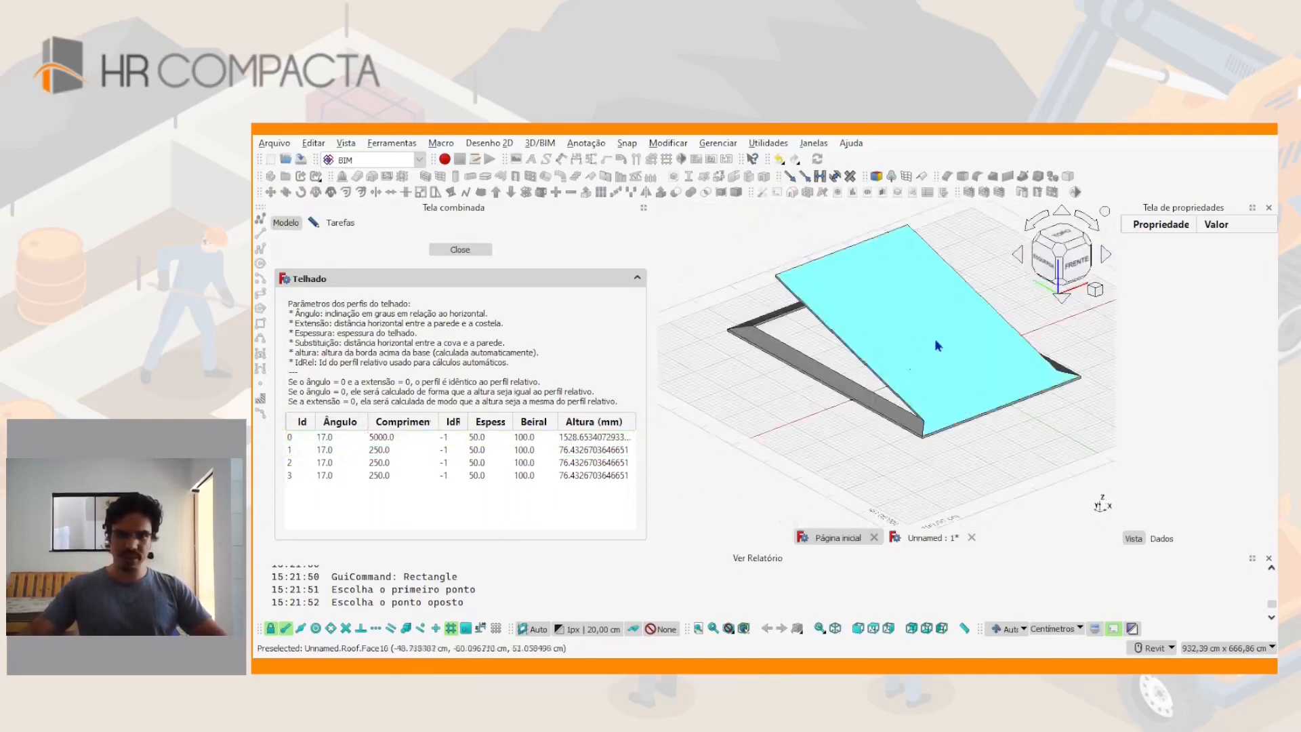
{"action": "middle_click_drag", "start_coordinate": [875, 339], "coordinate": [888, 366], "text": "shift"}
Try a horizontal length of 5000 for roof profiles 1 and 2
{"action": "left_click", "coordinate": [301, 452]}
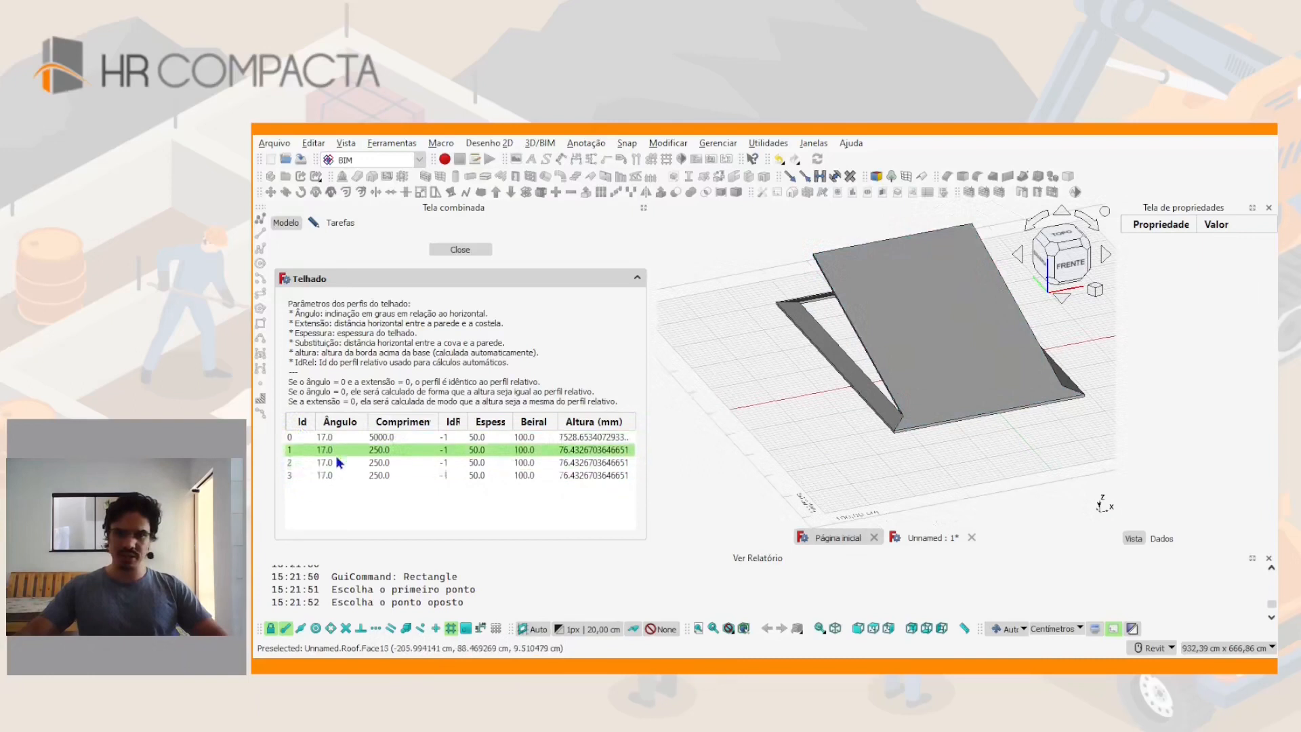
{"action": "double_click", "coordinate": [383, 450]}
{"action": "type", "text": "5000"}
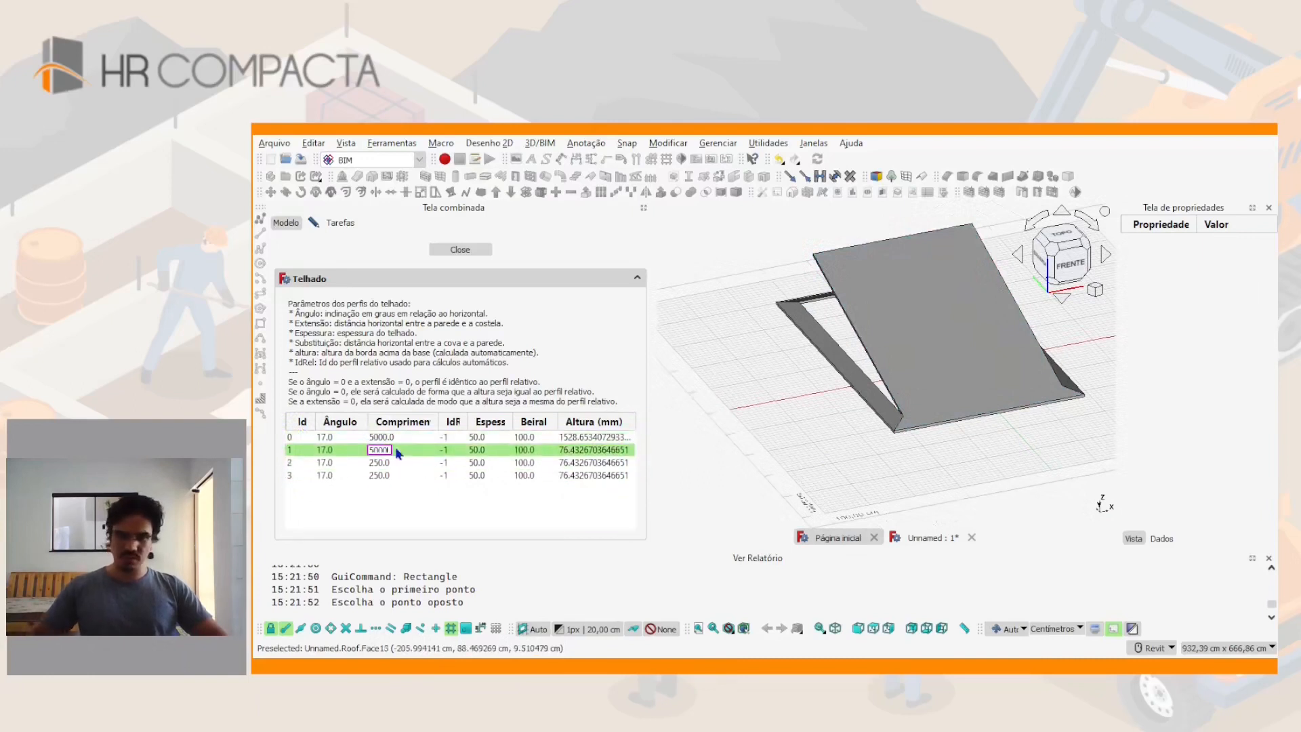
{"action": "key", "text": "Return"}
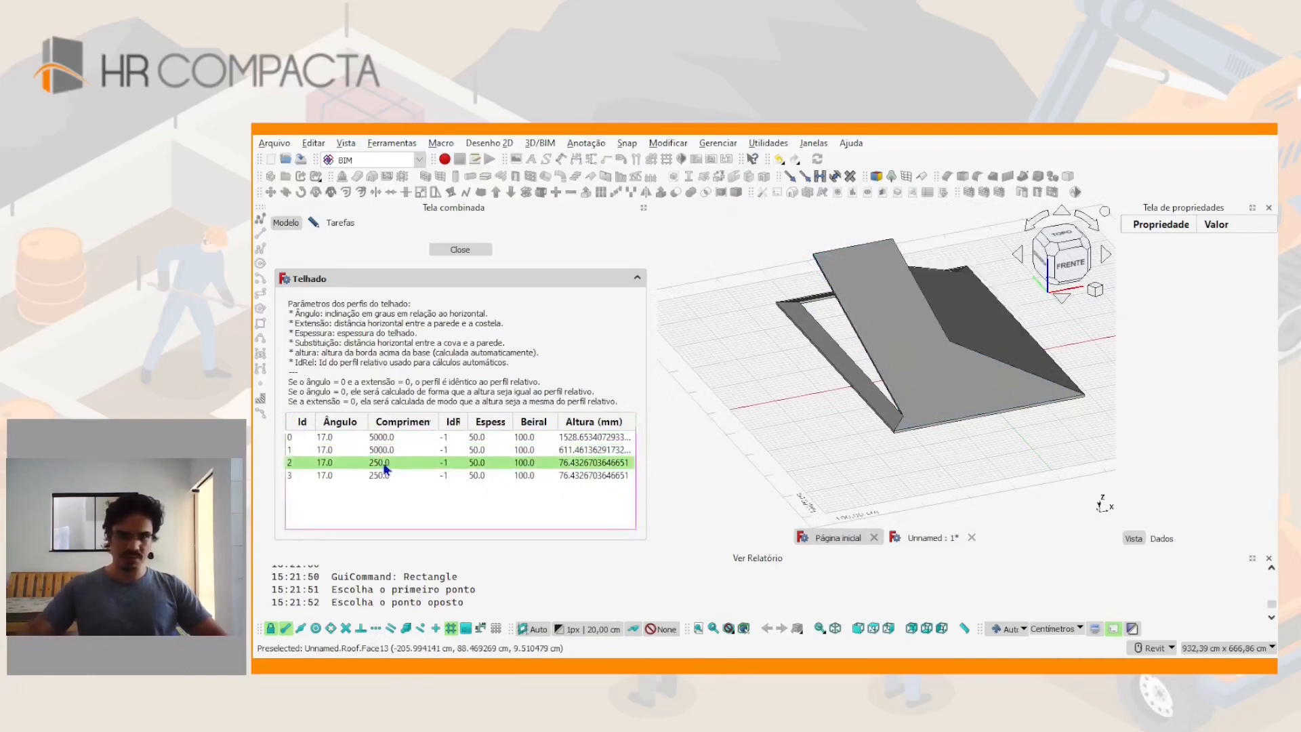
{"action": "double_click", "coordinate": [383, 463]}
{"action": "type", "text": "5000"}
{"action": "key", "text": "Return"}
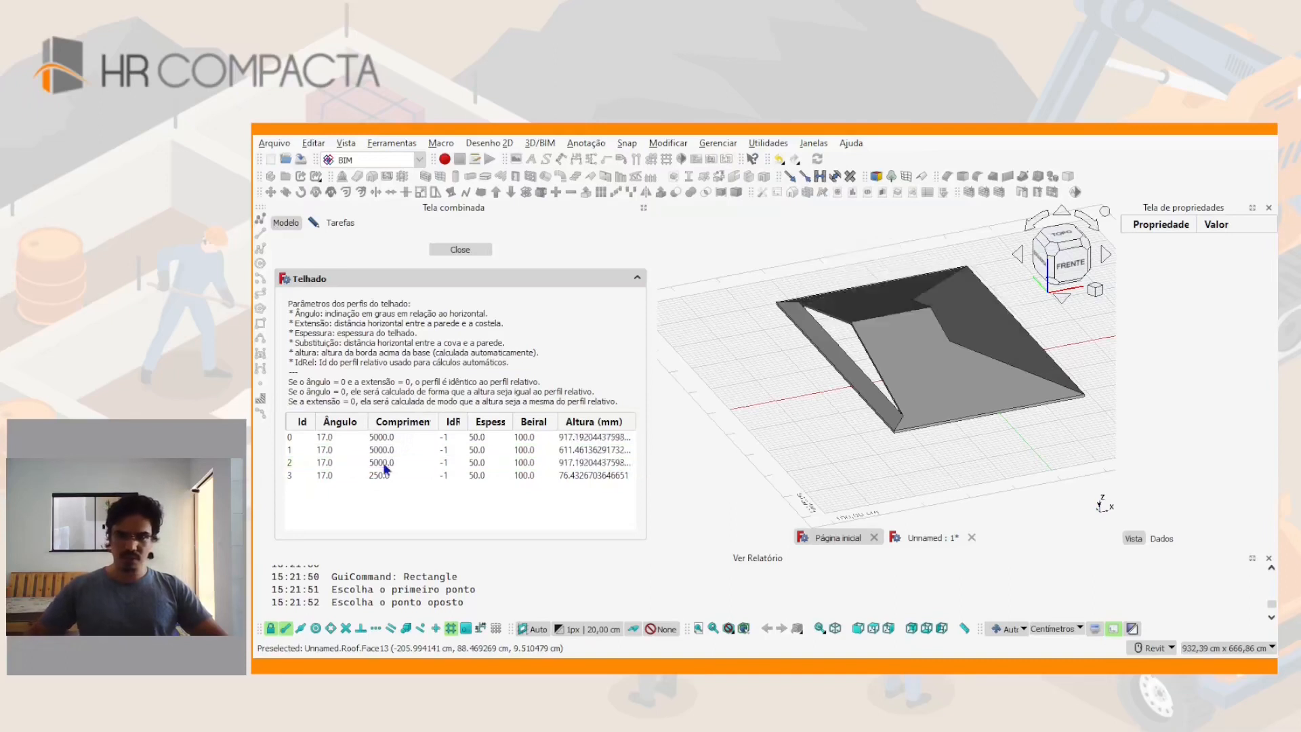
Set the length of roof profile 3 to 5000 so that all four slopes meet in a hip roof
{"action": "double_click", "coordinate": [381, 475]}
{"action": "type", "text": "5"}
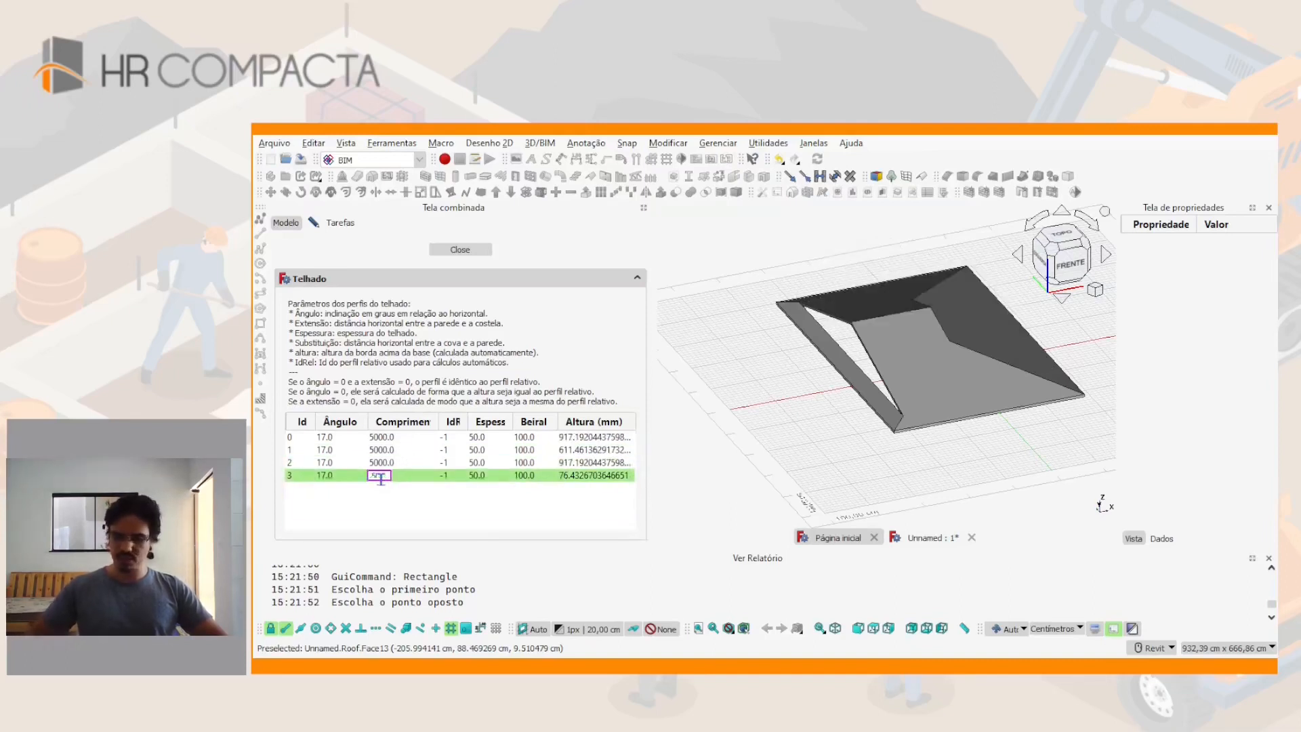
{"action": "key", "text": "Return"}
{"action": "middle_click_drag", "start_coordinate": [943, 407], "coordinate": [877, 420], "text": "shift"}
{"action": "scroll", "coordinate": [916, 420], "scroll_direction": "up", "scroll_amount": 2}
{"action": "scroll", "coordinate": [876, 420], "scroll_direction": "down", "scroll_amount": 2}
{"action": "middle_click_drag", "start_coordinate": [978, 458], "coordinate": [883, 447]}
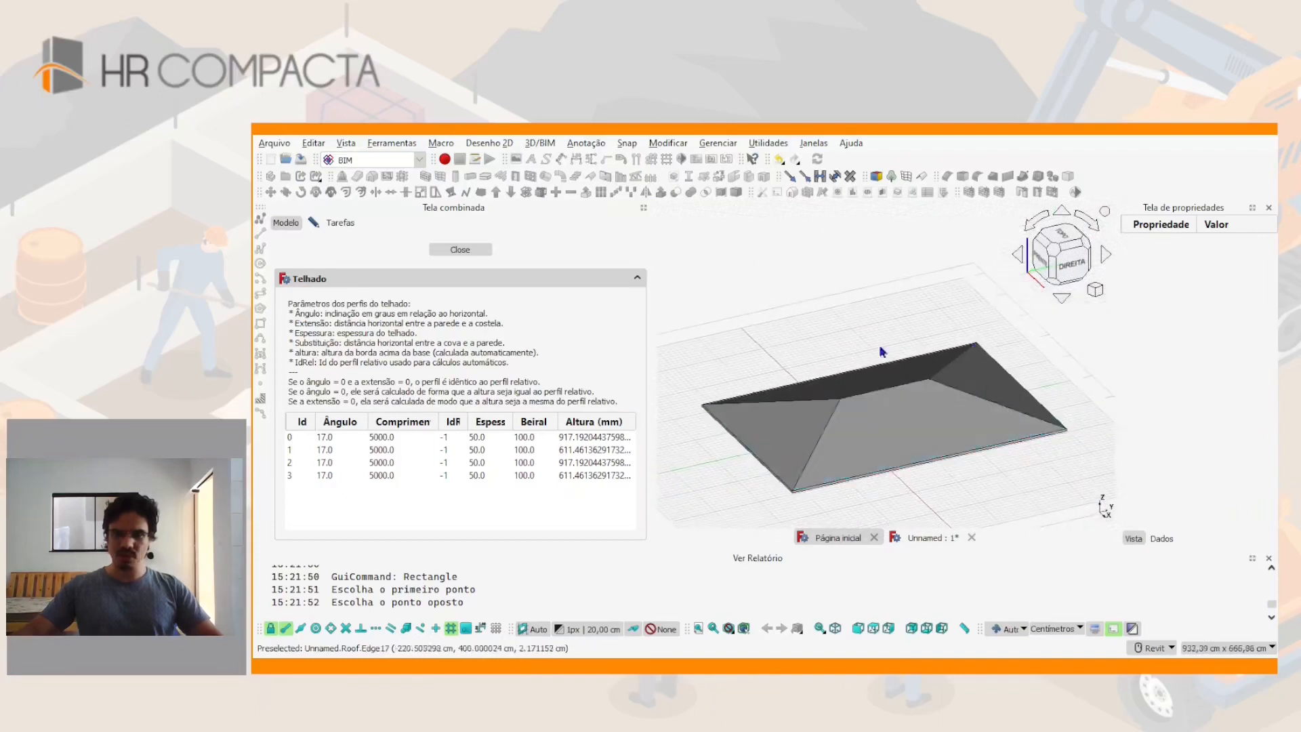
{"action": "middle_click_drag", "start_coordinate": [799, 439], "coordinate": [859, 427]}
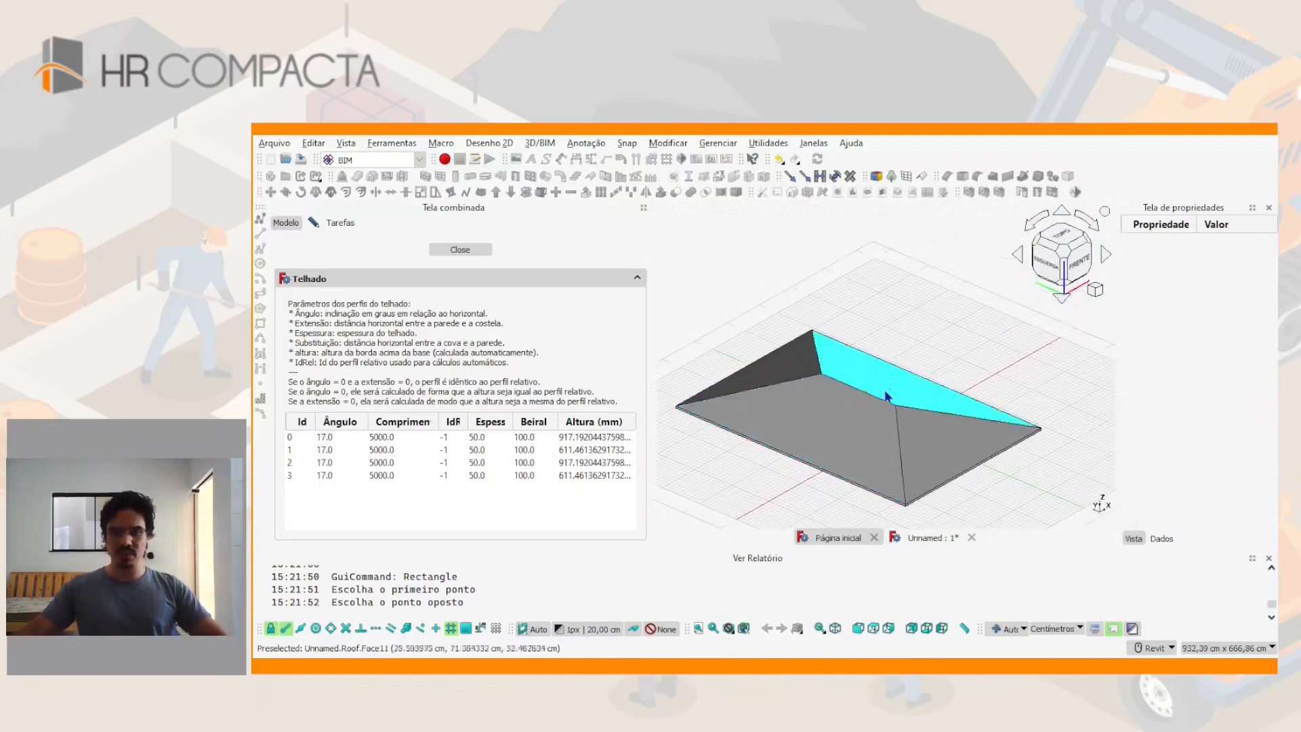
{"action": "mouse_move", "coordinate": [849, 435]}
{"action": "middle_mouse_down", "text": "shift"}
{"action": "mouse_move", "coordinate": [871, 413]}
{"action": "mouse_move", "coordinate": [859, 412]}
{"action": "middle_mouse_up", "text": "shift"}
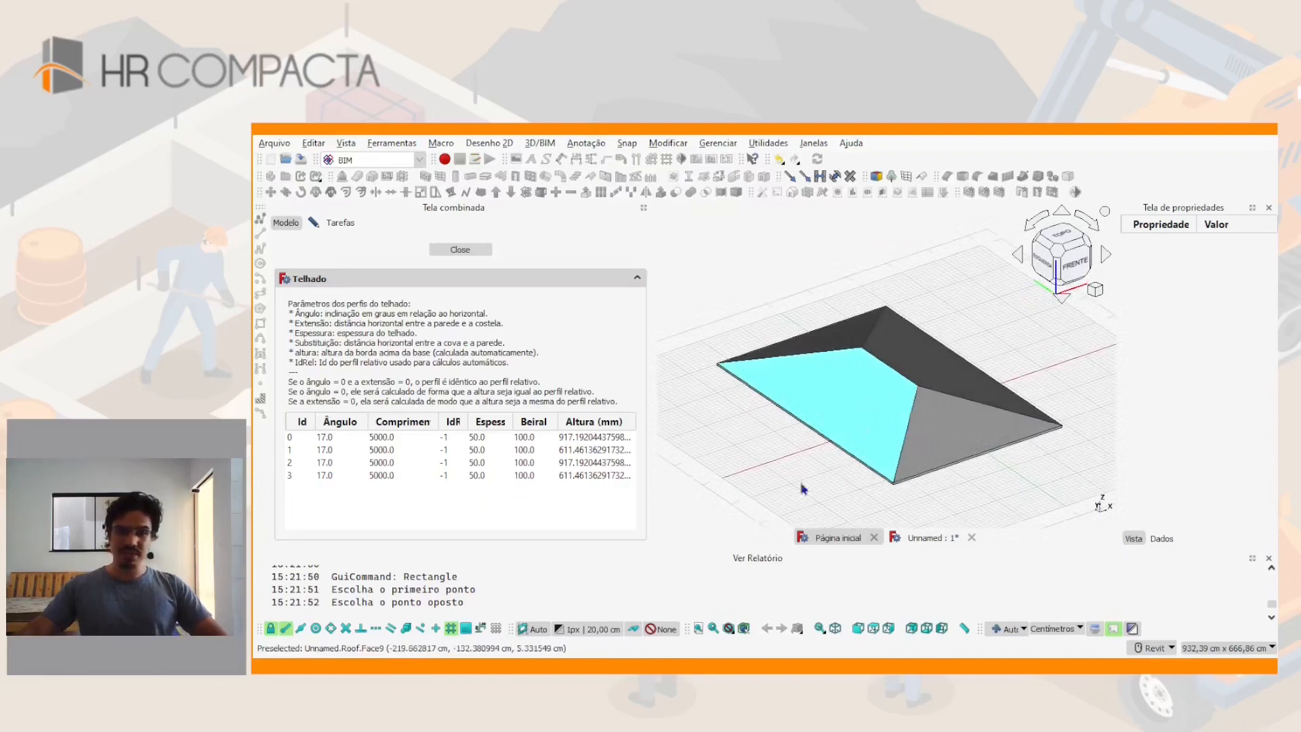
Set the length of roof profile 0 to 0 to remove the slope on that end
{"action": "left_click", "coordinate": [380, 439]}
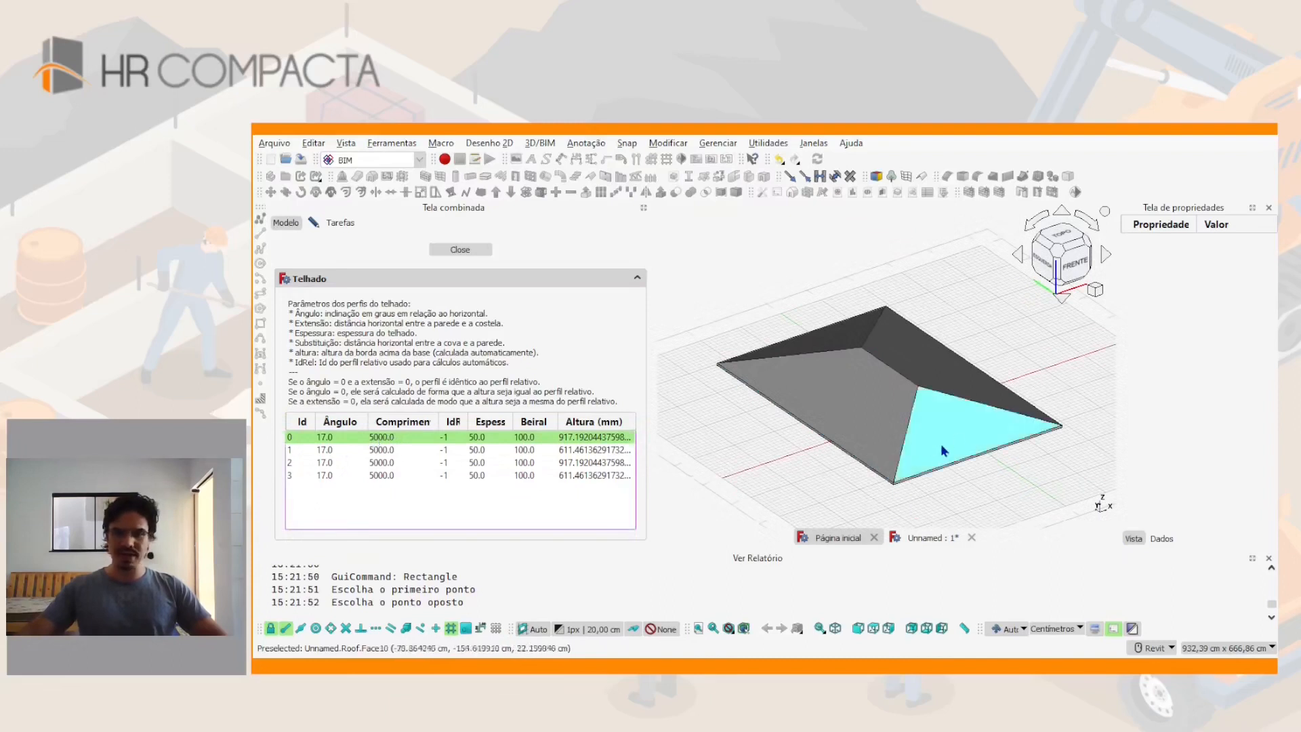
{"action": "double_click", "coordinate": [381, 437]}
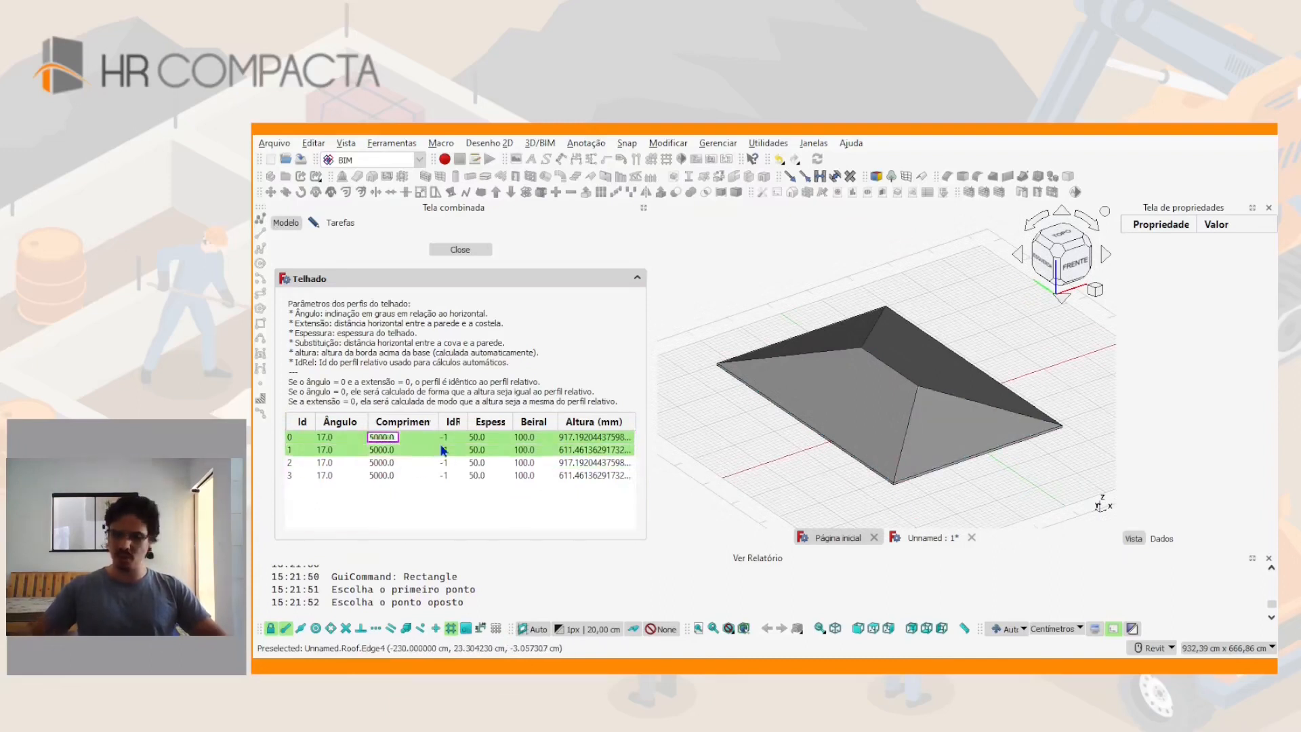
{"action": "type", "text": "0"}
{"action": "key", "text": "Return"}
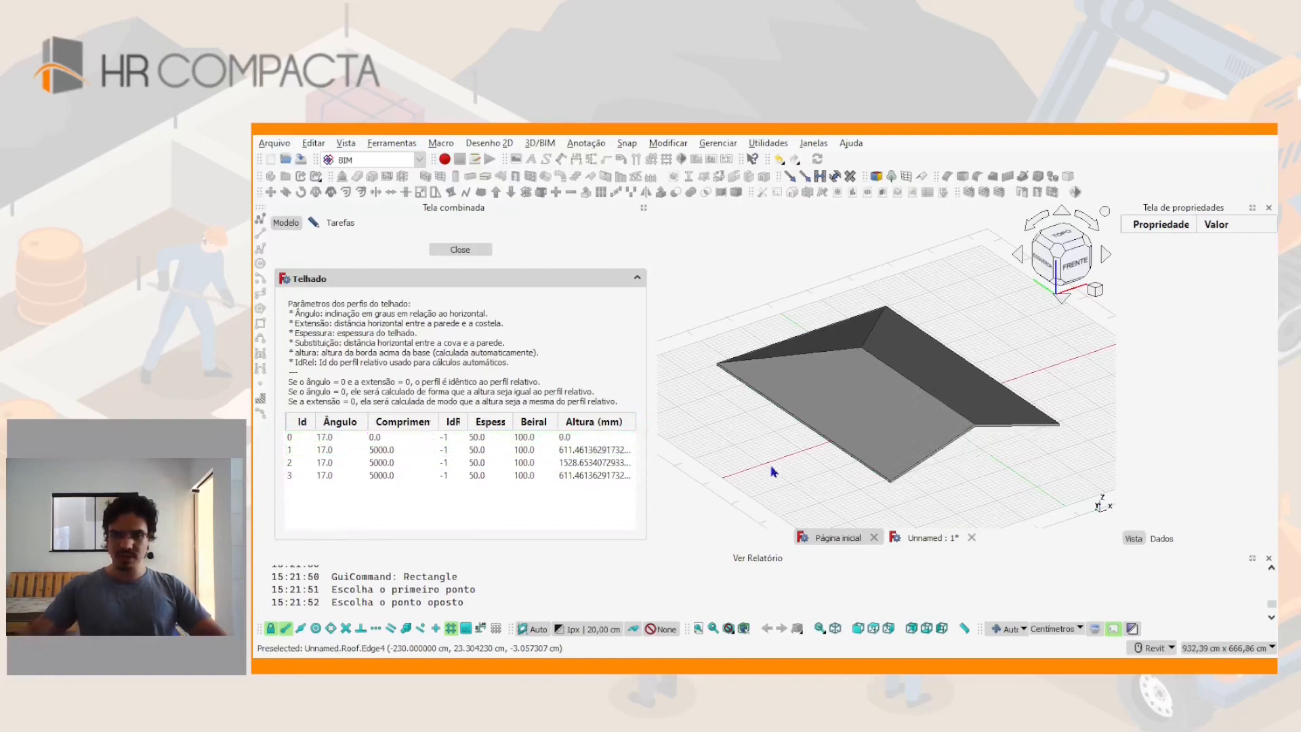
{"action": "middle_click_drag", "start_coordinate": [911, 407], "coordinate": [826, 410], "text": "shift"}
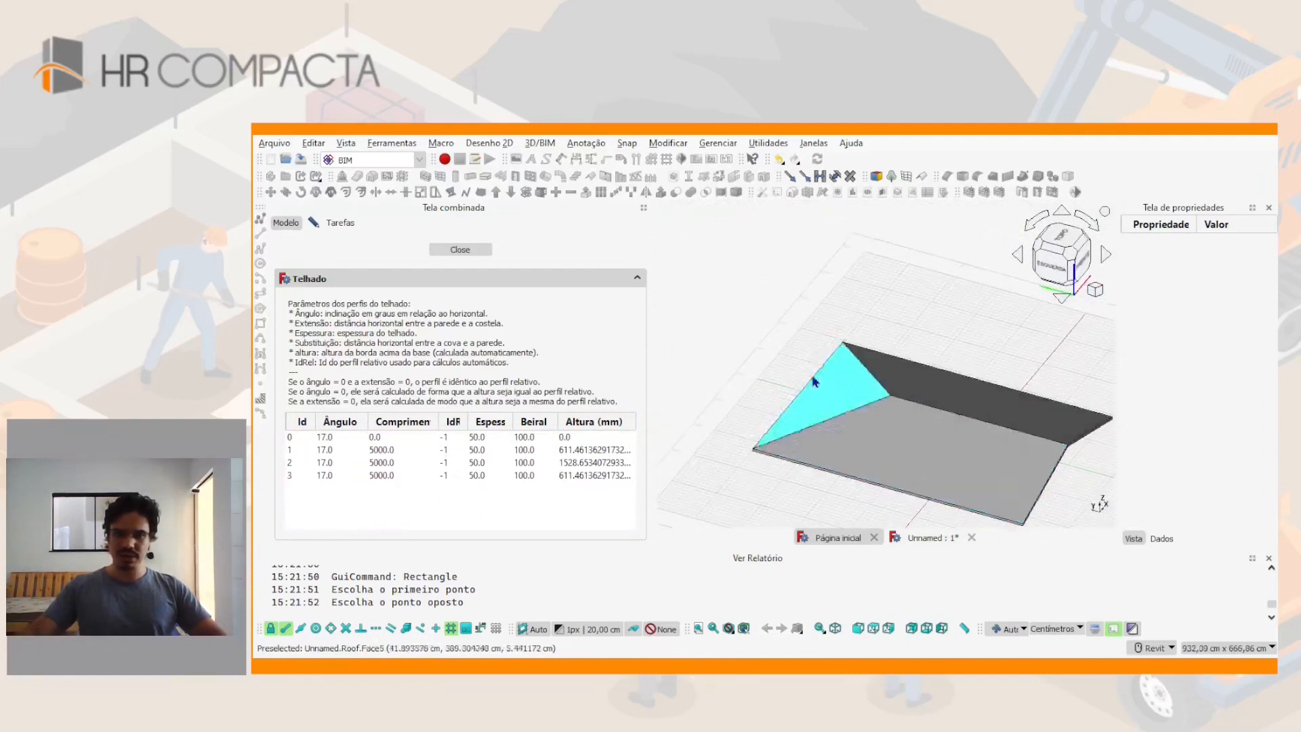
Try a length of 0 for roof profile 3 and restore it to 5000
{"action": "double_click", "coordinate": [404, 477]}
{"action": "type", "text": "0"}
{"action": "key", "text": "Return"}
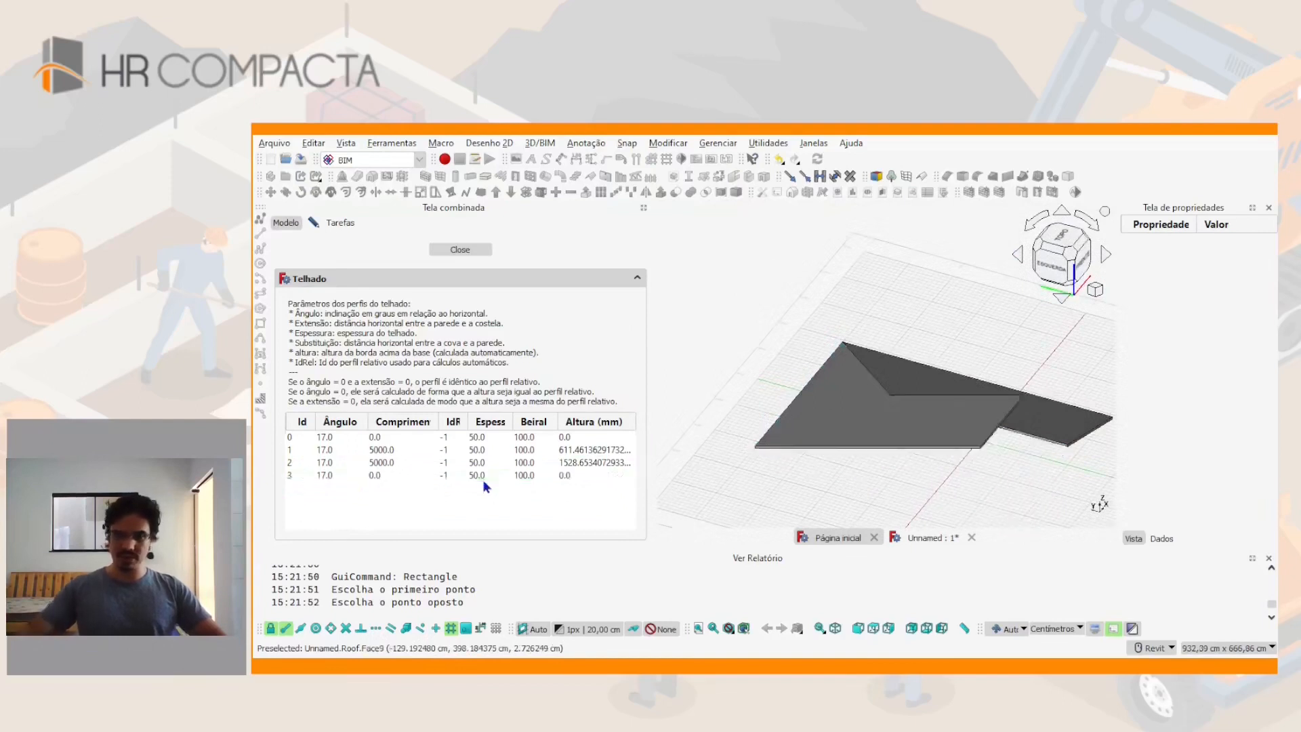
{"action": "double_click", "coordinate": [386, 478]}
{"action": "type", "text": "5"}
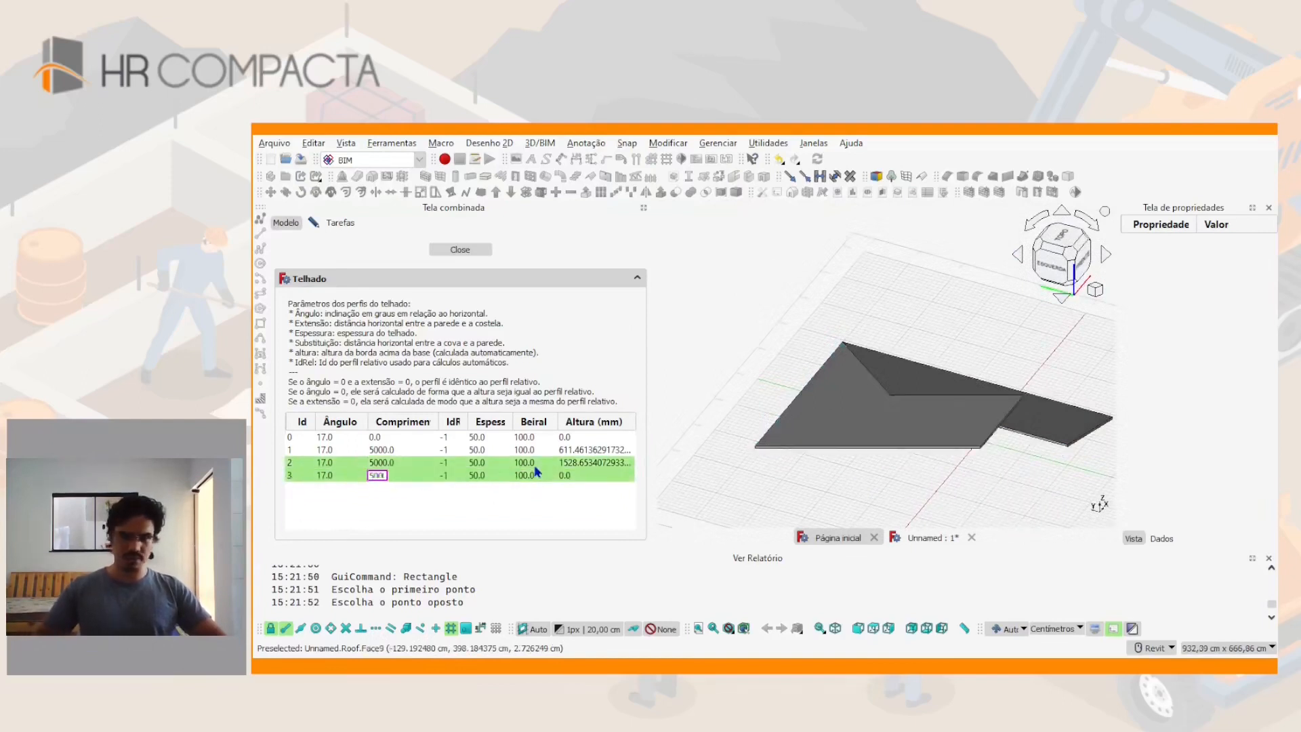
{"action": "type", "text": "000"}
{"action": "key", "text": "Return"}
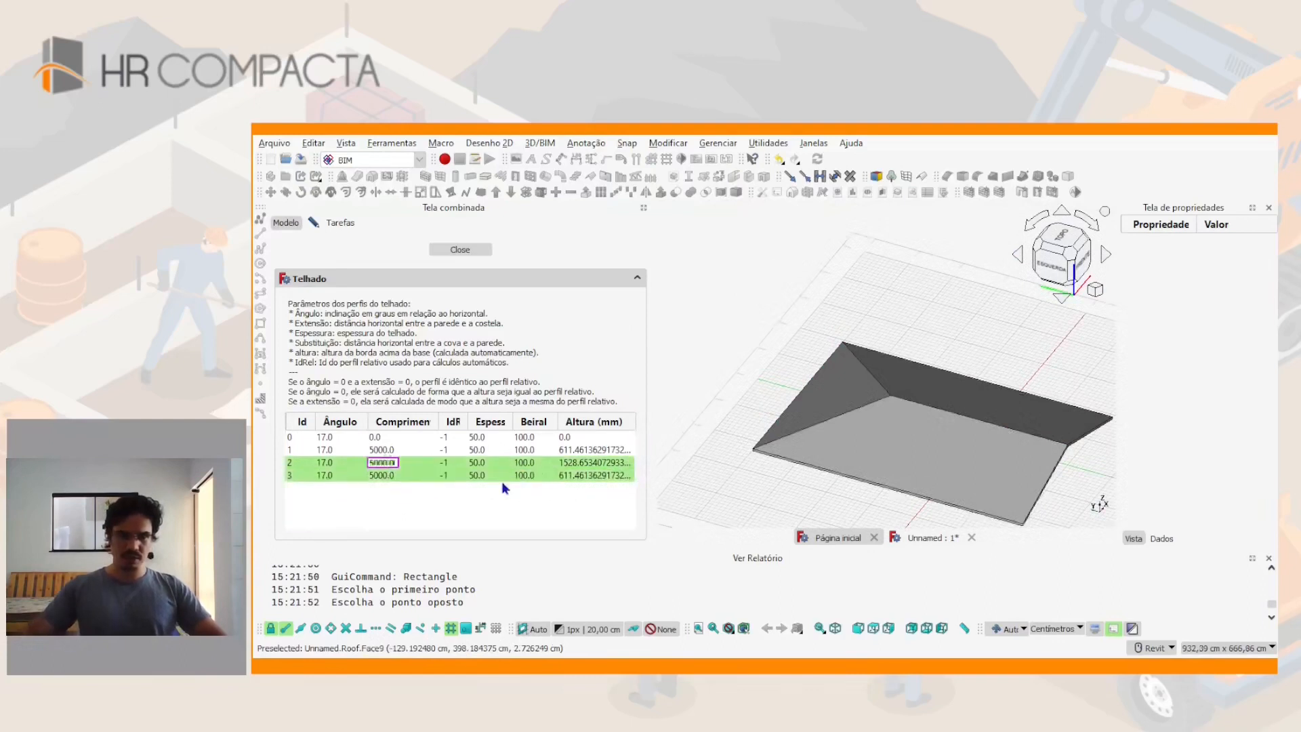
Set the length of roof profile 2 to 0 to leave a two-slope gable roof
{"action": "type", "text": "0"}
{"action": "key", "text": "Return"}
{"action": "middle_click_drag", "start_coordinate": [874, 447], "coordinate": [827, 408], "text": "shift"}
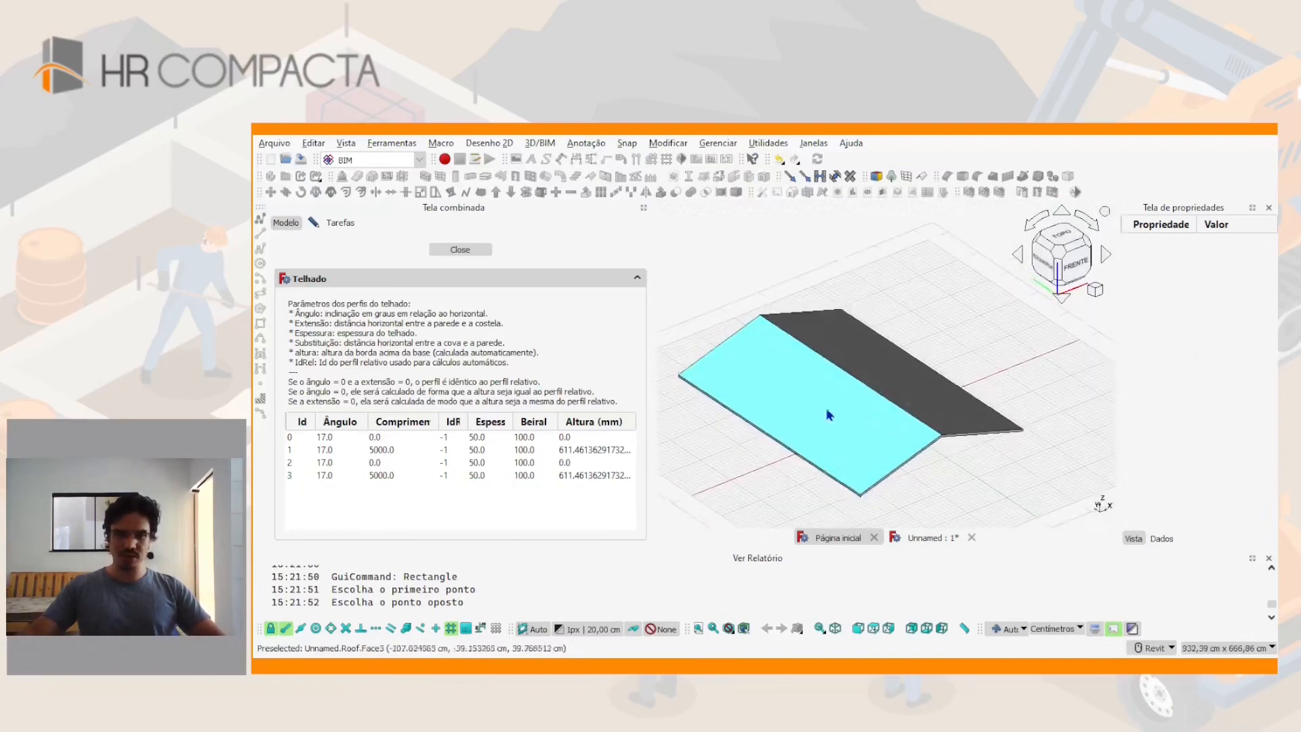
{"action": "left_click", "coordinate": [408, 453]}
{"action": "double_click", "coordinate": [392, 450]}
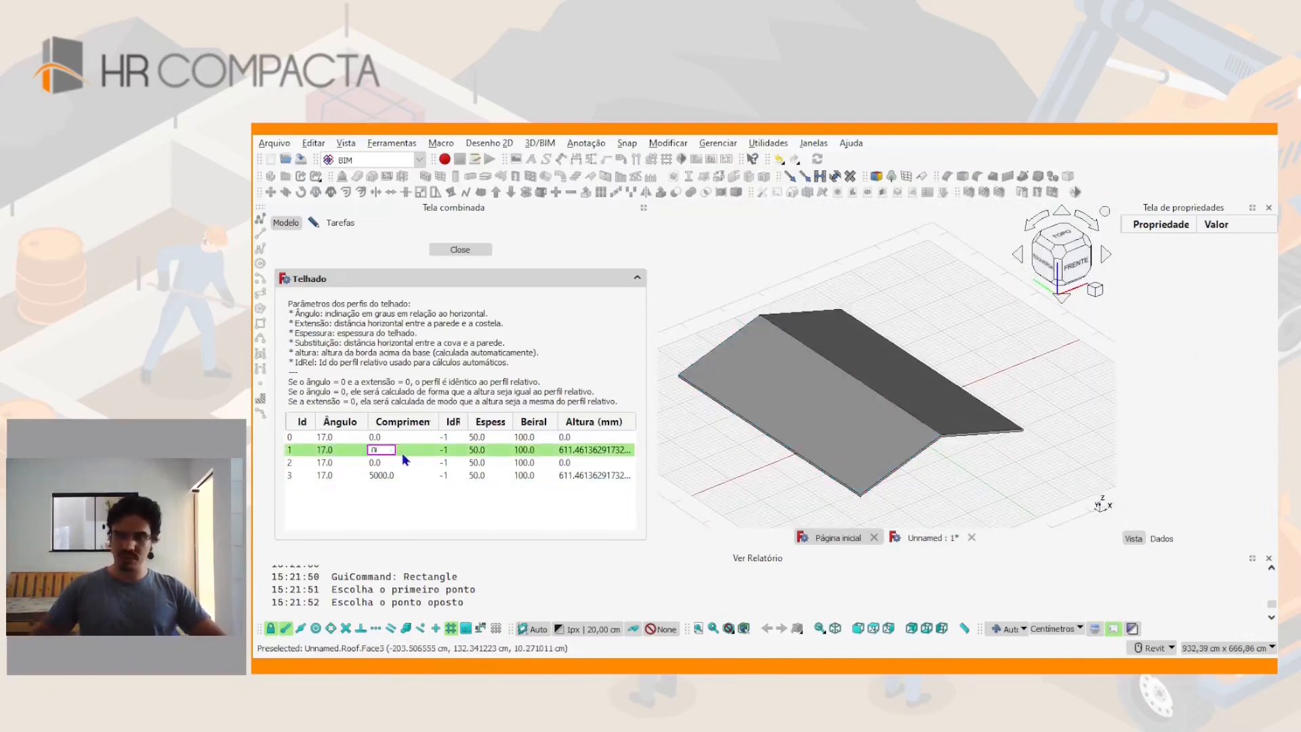
{"action": "type", "text": "0"}
{"action": "key", "text": "Return"}
Try a length of 200 for roof profile 3
{"action": "double_click", "coordinate": [407, 475]}
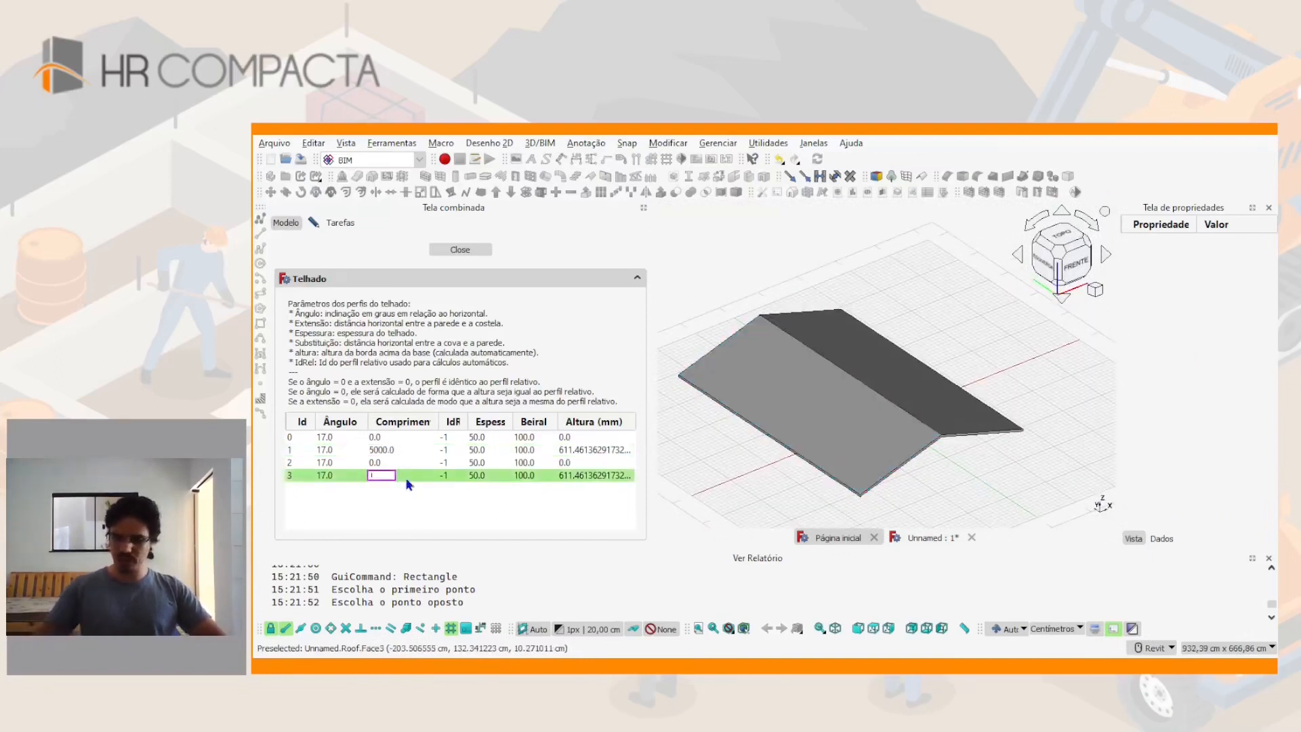
{"action": "type", "text": "200"}
{"action": "key", "text": "Return"}
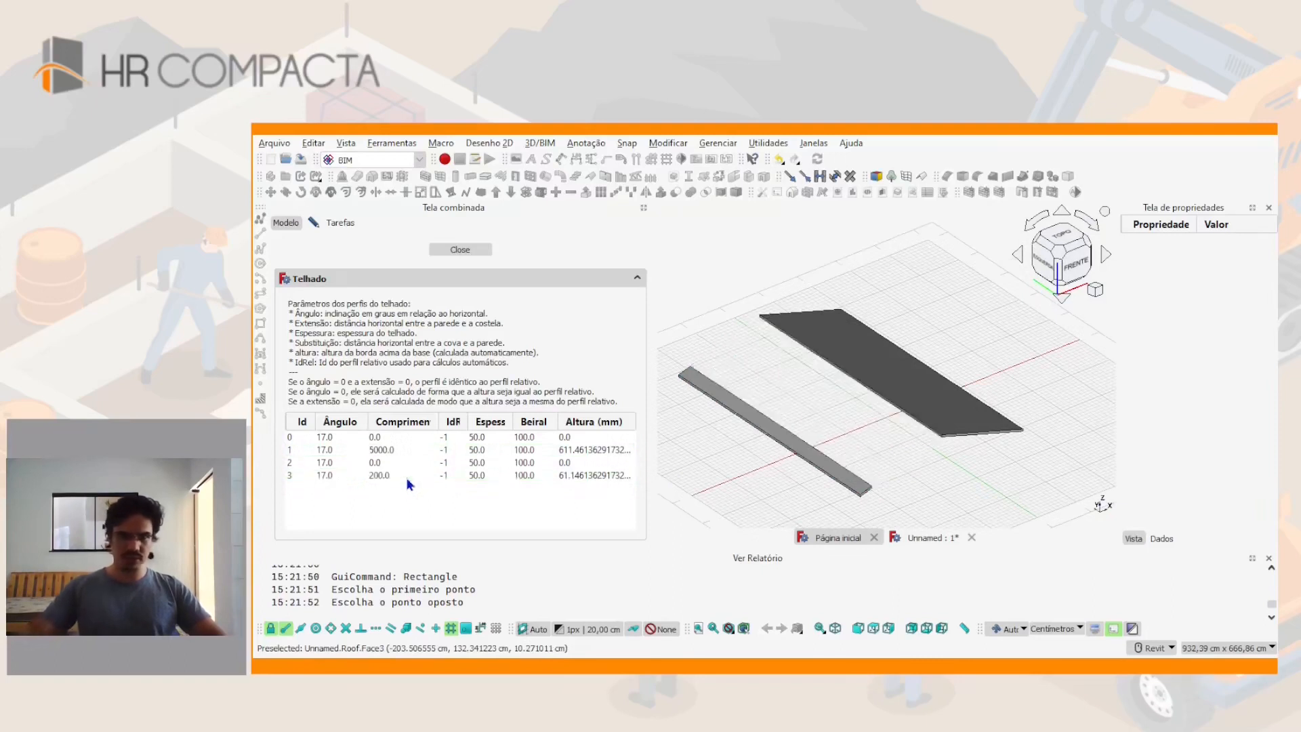
Set the length of roof profile 3 to 2000
{"action": "double_click", "coordinate": [405, 477]}
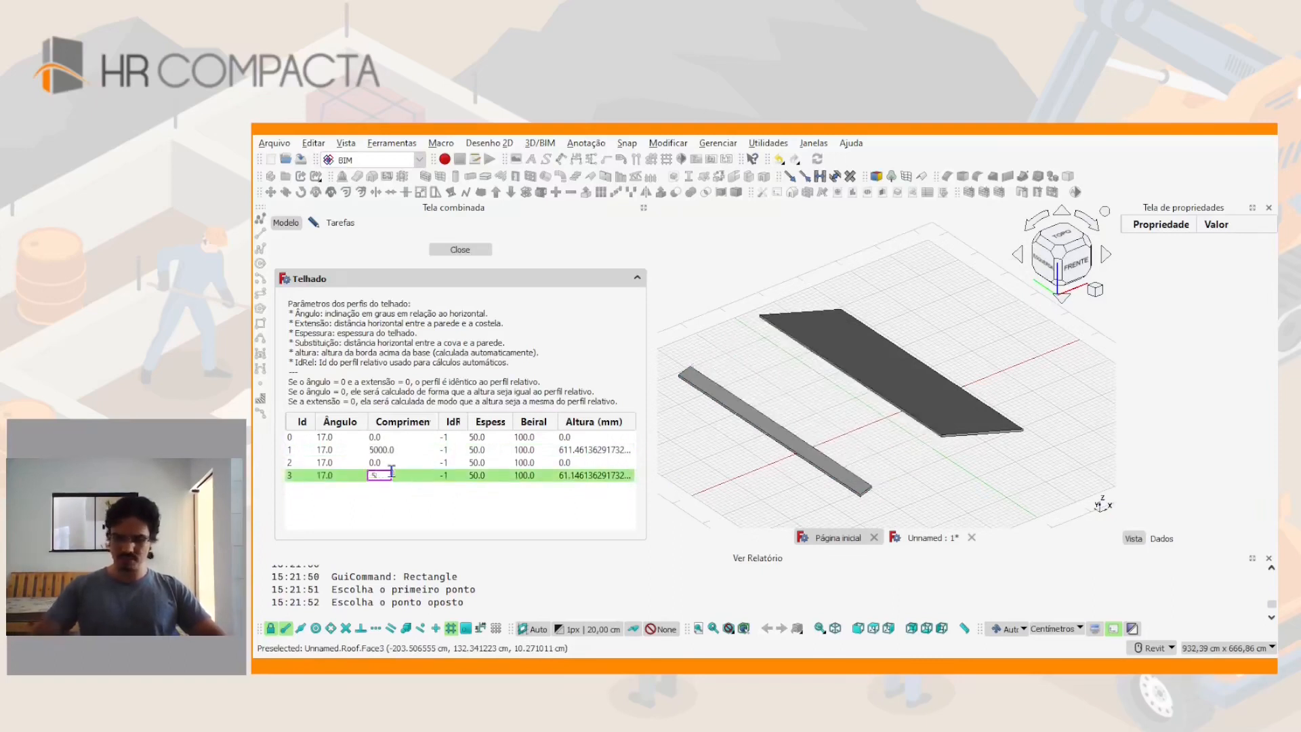
{"action": "type", "text": "2000"}
{"action": "key", "text": "Return"}
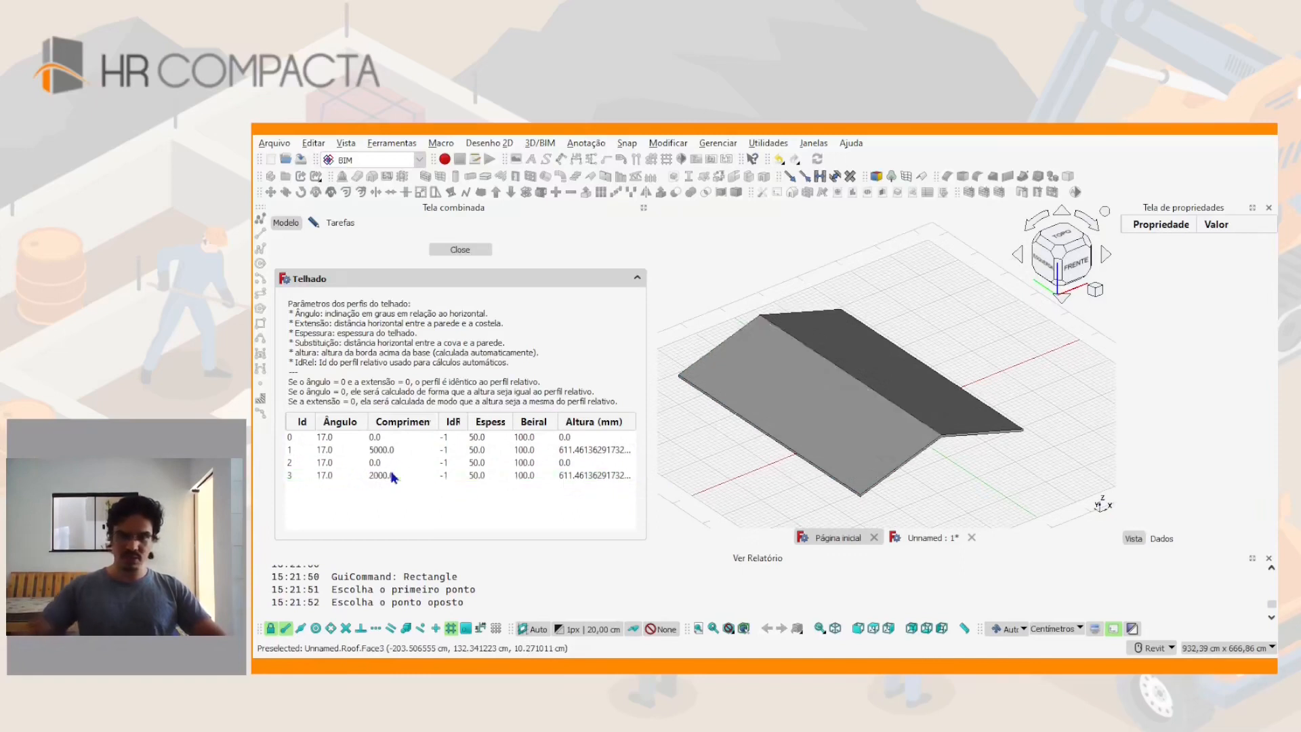
Try a length of 0 for roof profile 1 to leave a single-slope roof
{"action": "left_click", "coordinate": [385, 450]}
{"action": "double_click", "coordinate": [385, 451]}
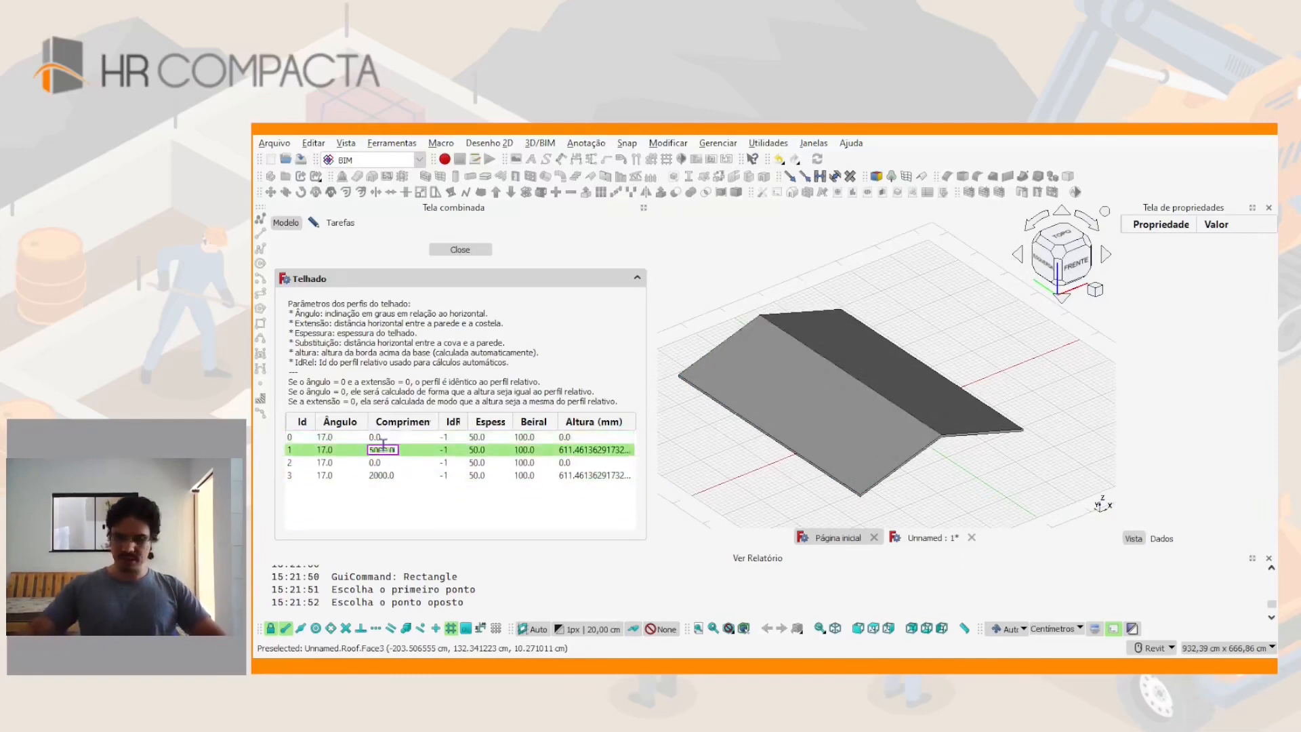
{"action": "type", "text": "0"}
{"action": "key", "text": "Return"}
{"action": "middle_click_drag", "start_coordinate": [833, 394], "coordinate": [928, 388], "text": "shift"}
Set the length of roof profile 1 to 2000 to form a gable roof with two matching slopes
{"action": "left_click", "coordinate": [383, 463]}
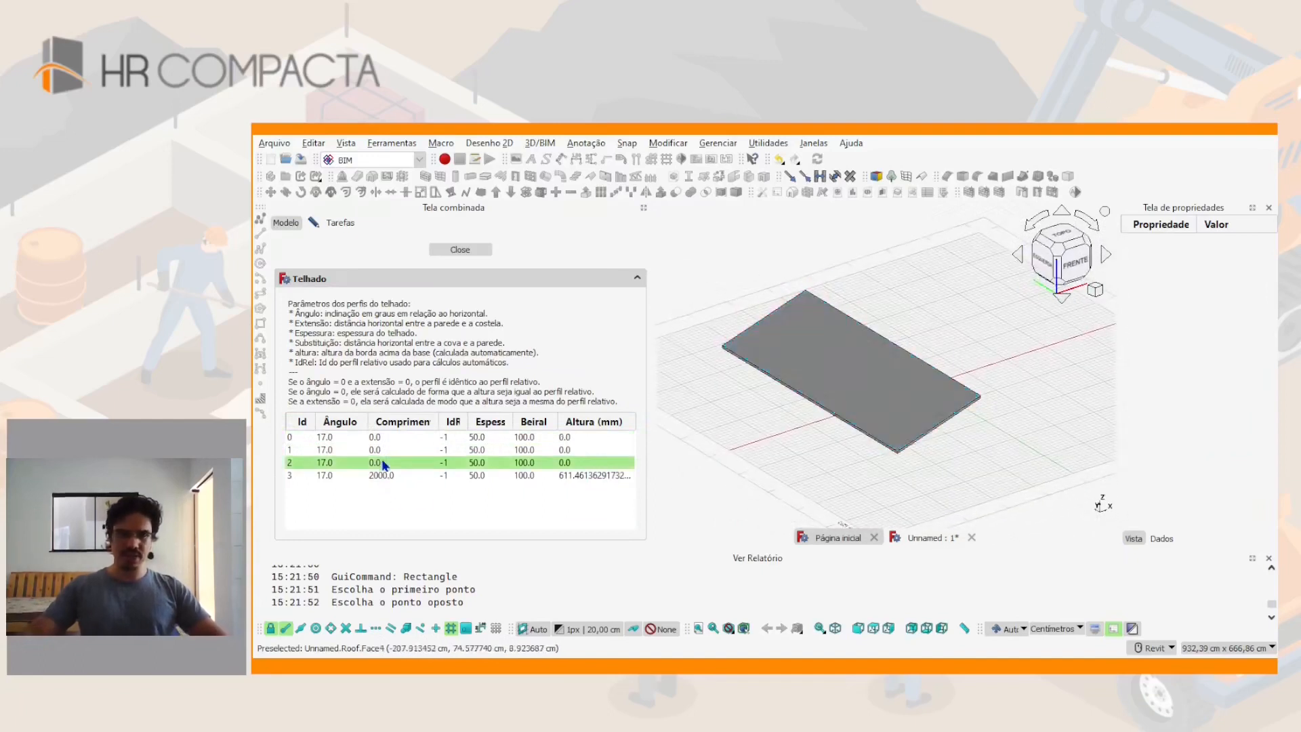
{"action": "left_click", "coordinate": [383, 454]}
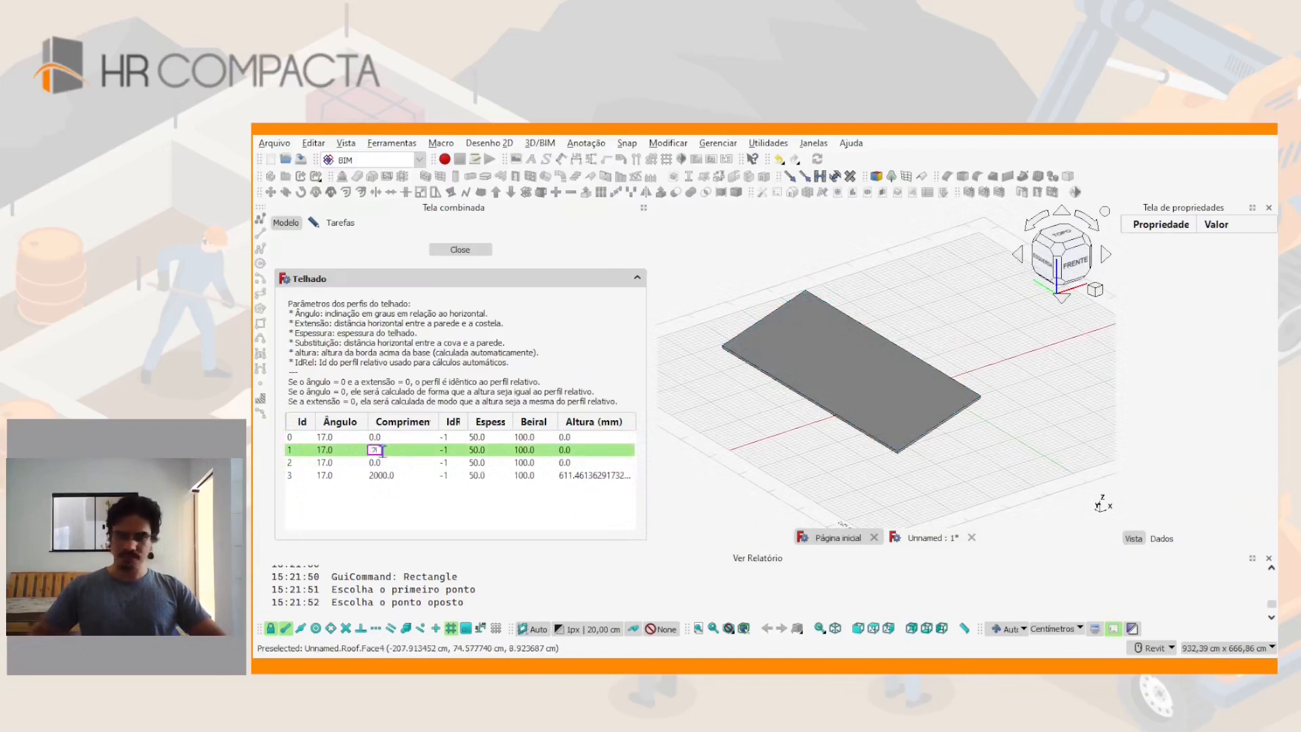
{"action": "type", "text": "2000"}
{"action": "key", "text": "Return"}
{"action": "left_click", "coordinate": [384, 464]}
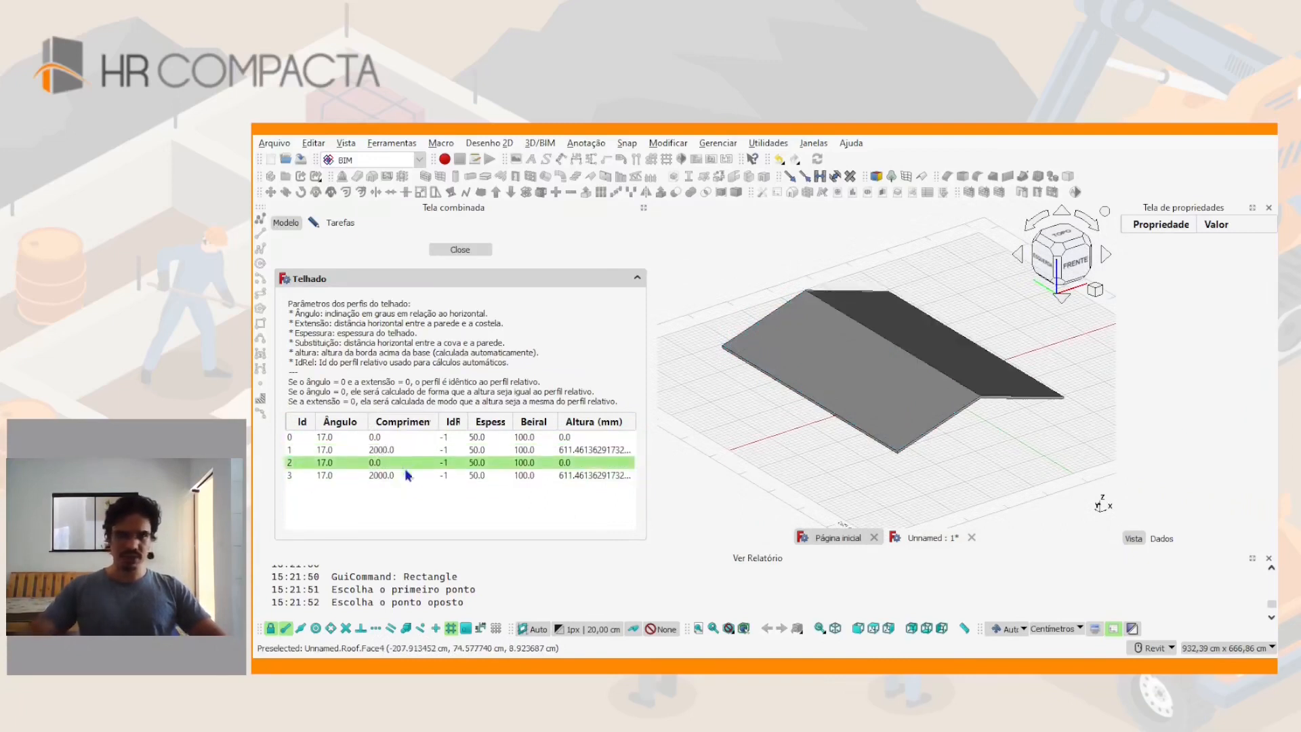
{"action": "left_click", "coordinate": [404, 477]}
{"action": "middle_click_drag", "start_coordinate": [881, 407], "coordinate": [944, 413], "text": "shift"}
{"action": "middle_click_drag", "start_coordinate": [851, 392], "coordinate": [880, 417], "text": "shift"}
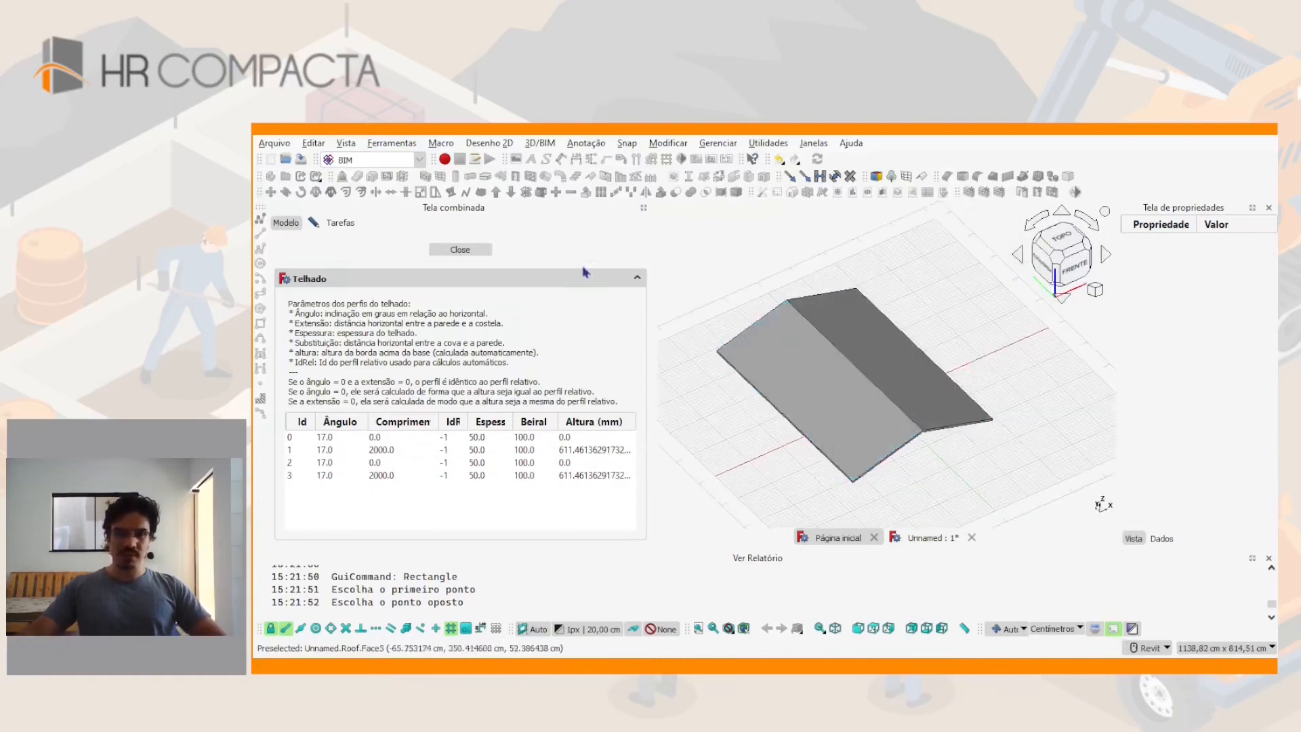
Finish editing the roof's profile parameters and look over the gable roof in 3D
{"action": "left_click", "coordinate": [461, 249]}
{"action": "scroll", "coordinate": [764, 355], "scroll_direction": "down", "scroll_amount": 3}
{"action": "mouse_move", "coordinate": [847, 406]}
{"action": "middle_mouse_down", "text": "shift"}
{"action": "mouse_move", "coordinate": [864, 401]}
{"action": "mouse_move", "coordinate": [845, 395]}
{"action": "middle_mouse_up", "text": "shift"}
{"action": "scroll", "coordinate": [745, 370], "scroll_direction": "up", "scroll_amount": 4}
{"action": "middle_click_drag", "start_coordinate": [845, 395], "coordinate": [904, 380], "text": "shift"}
In top view, start a polyline beside the gable roof with a 900 cm horizontal edge in the negative X direction
{"action": "key", "text": "2"}
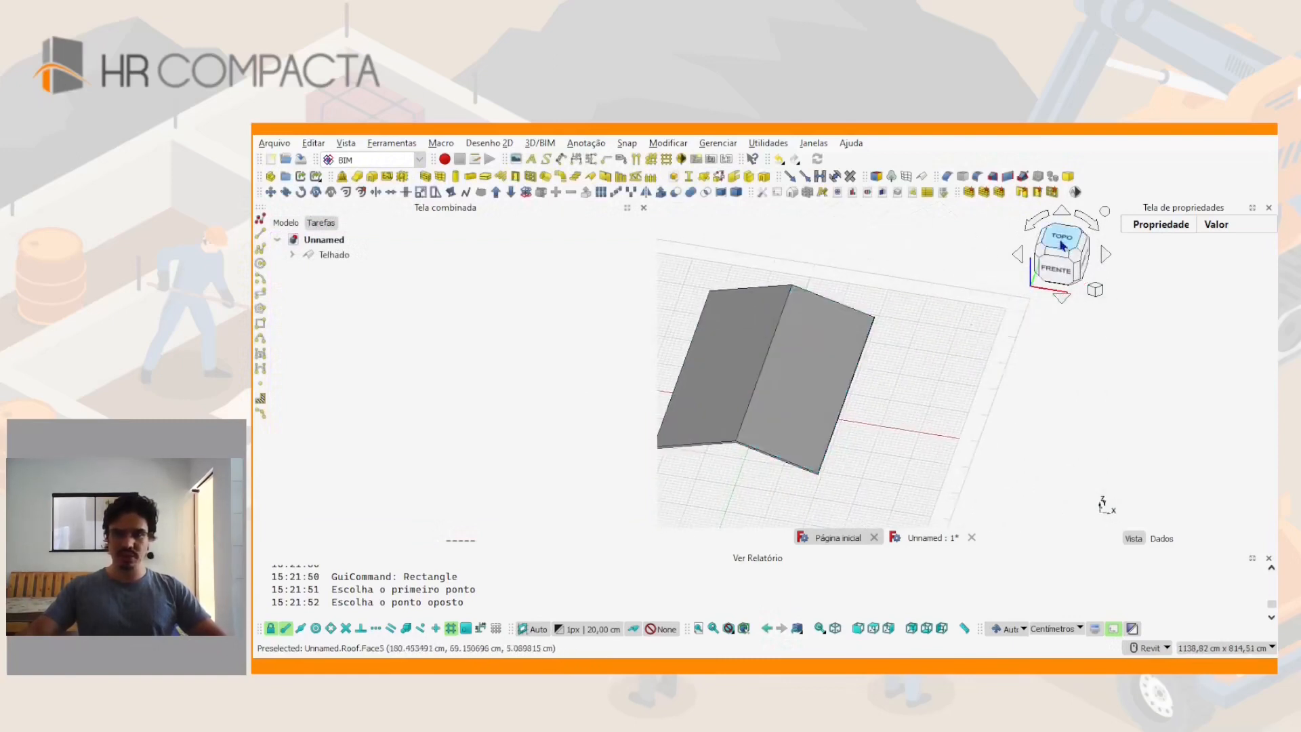
{"action": "scroll", "coordinate": [845, 387], "scroll_direction": "down", "scroll_amount": 1}
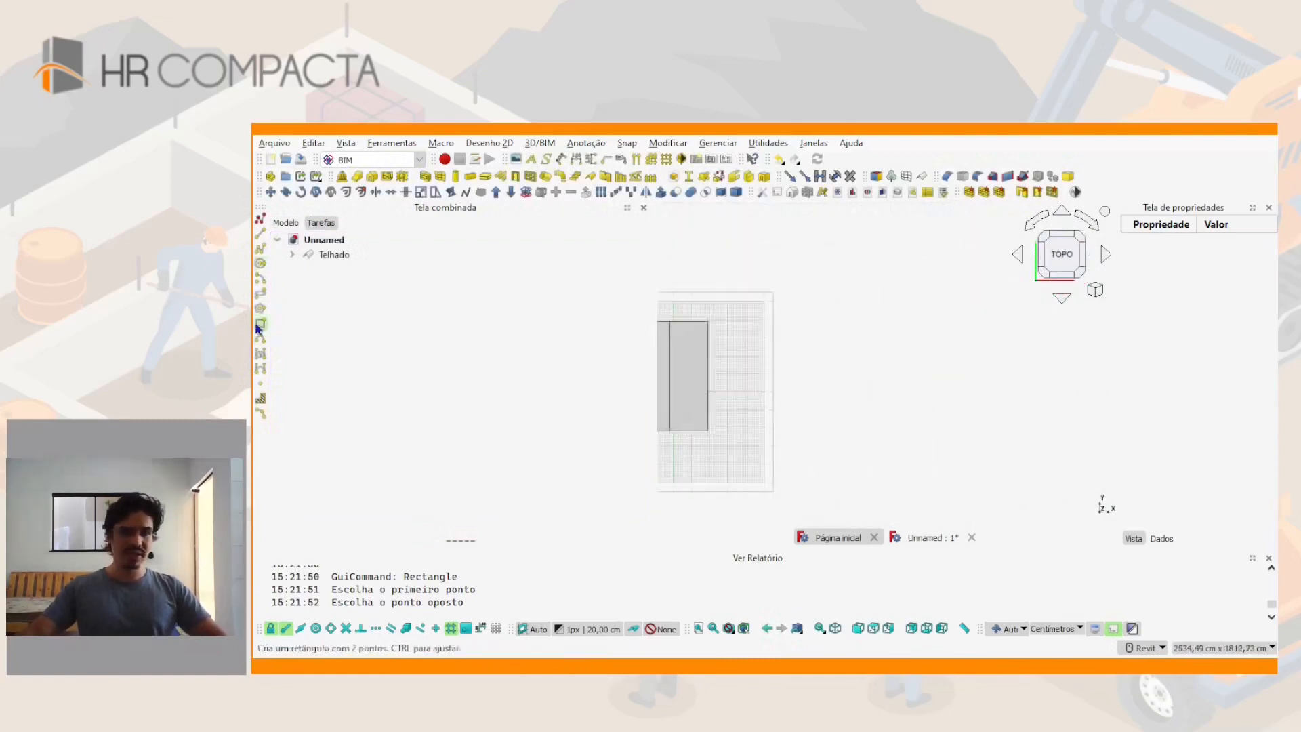
{"action": "left_click", "coordinate": [261, 248]}
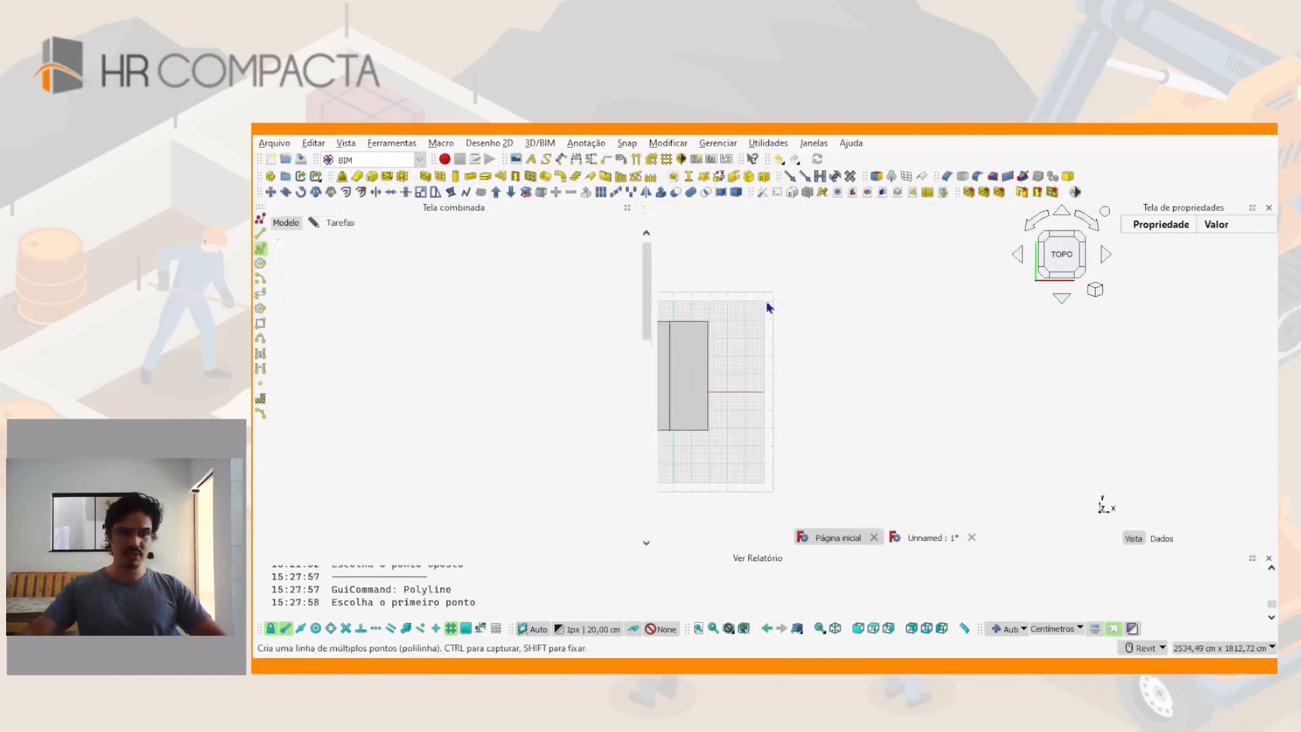
{"action": "left_click_drag", "start_coordinate": [656, 357], "coordinate": [498, 353]}
{"action": "left_click", "coordinate": [866, 317]}
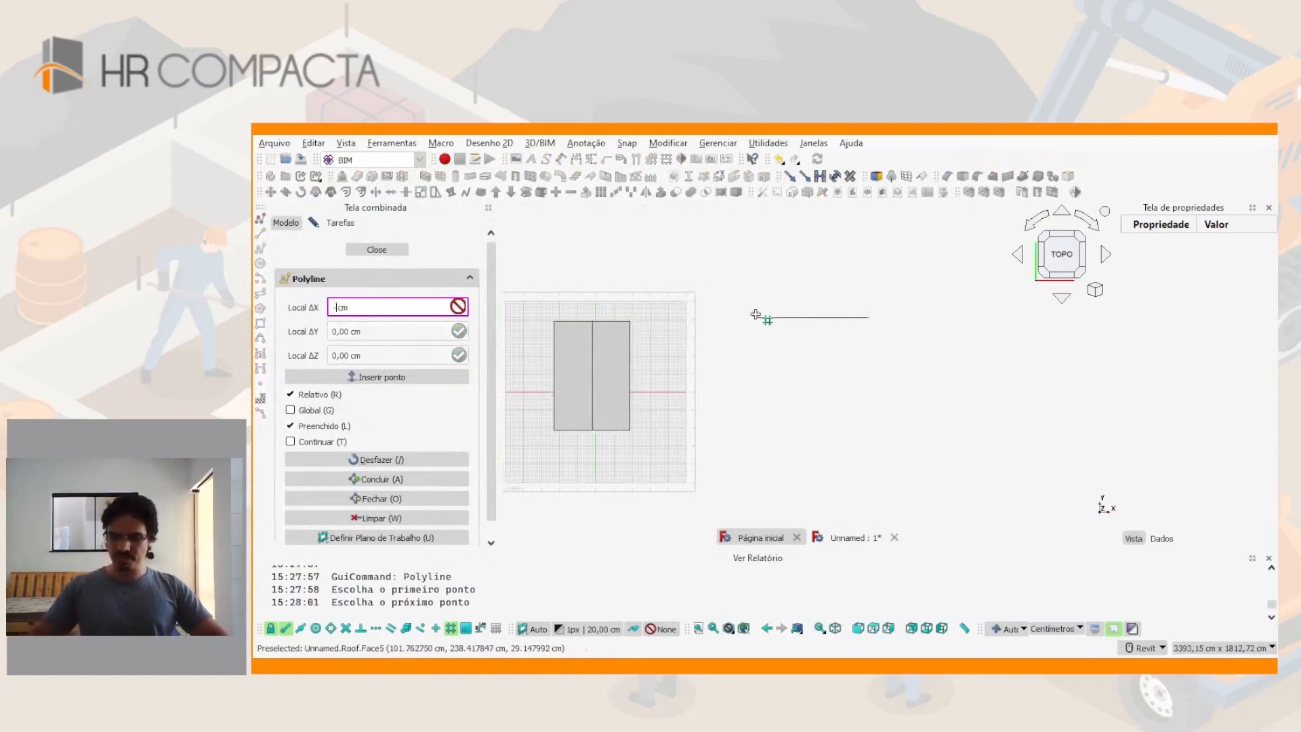
{"action": "key", "text": "Return"}
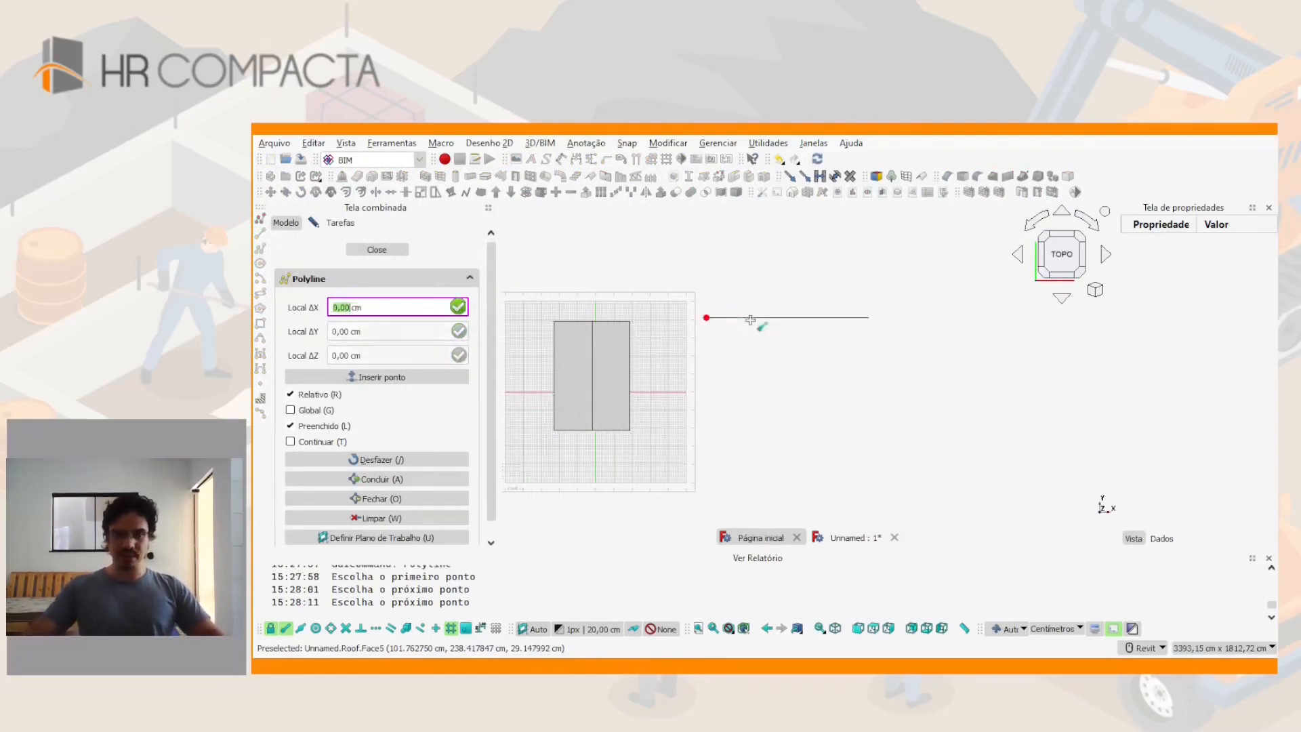
Add a vertical polyline edge of 900 cm in the negative Y direction, with an X offset of 0
{"action": "scroll", "coordinate": [762, 320], "scroll_direction": "up", "scroll_amount": 1}
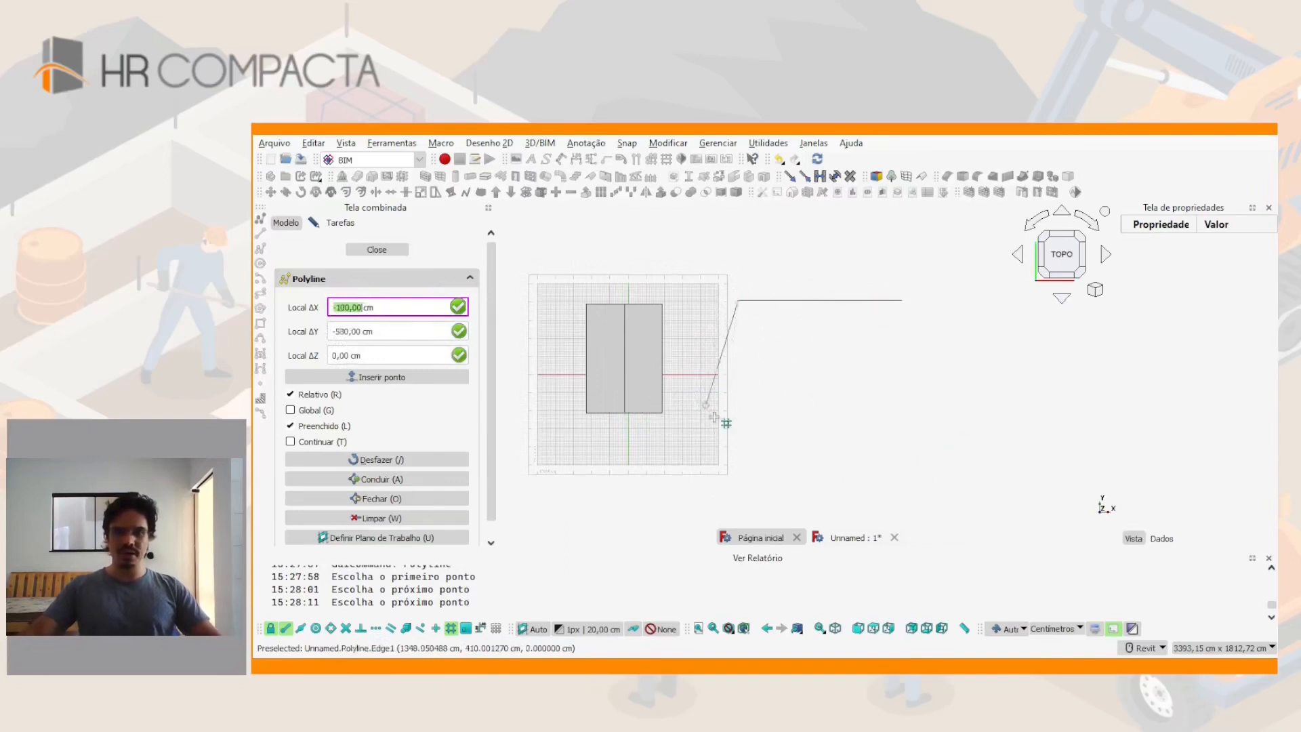
{"action": "mouse_move", "coordinate": [738, 345]}
{"action": "middle_mouse_down"}
{"action": "mouse_move", "coordinate": [734, 268]}
{"action": "mouse_move", "coordinate": [771, 333]}
{"action": "mouse_move", "coordinate": [738, 336]}
{"action": "middle_mouse_up"}
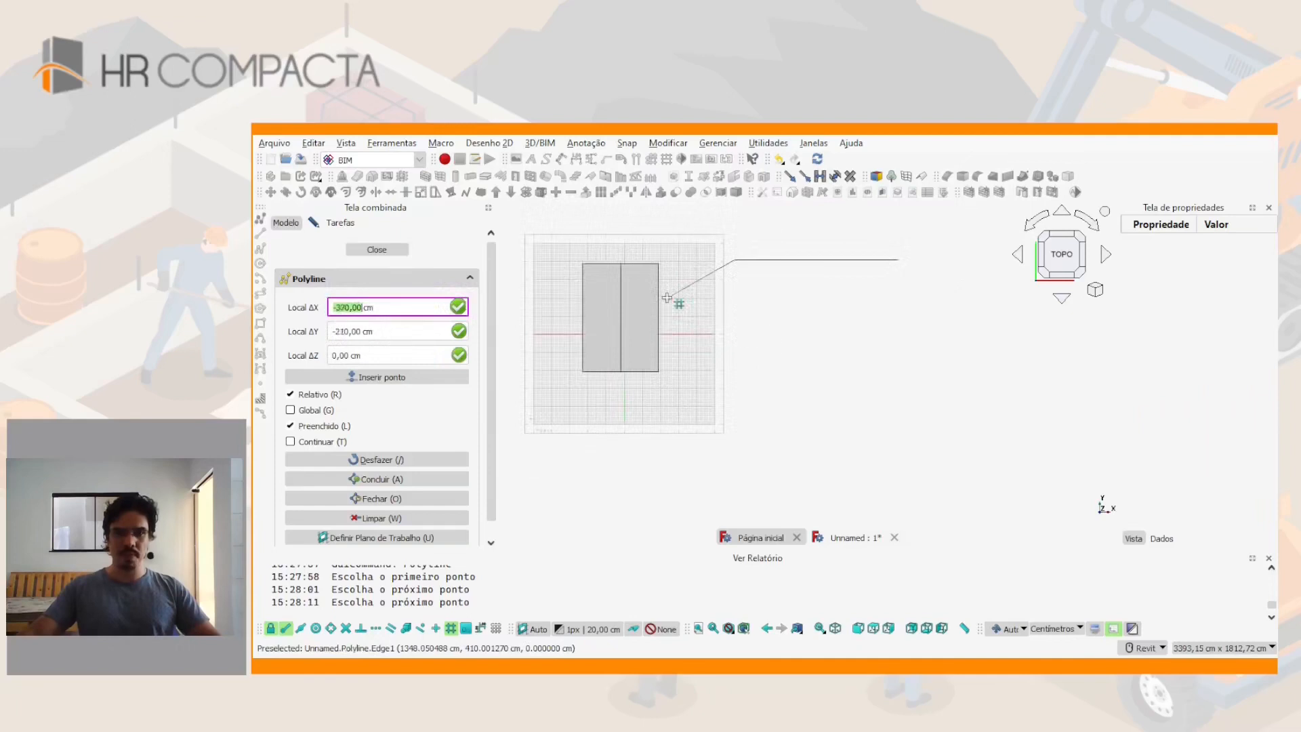
{"action": "type", "text": "0"}
{"action": "key", "text": "Tab"}
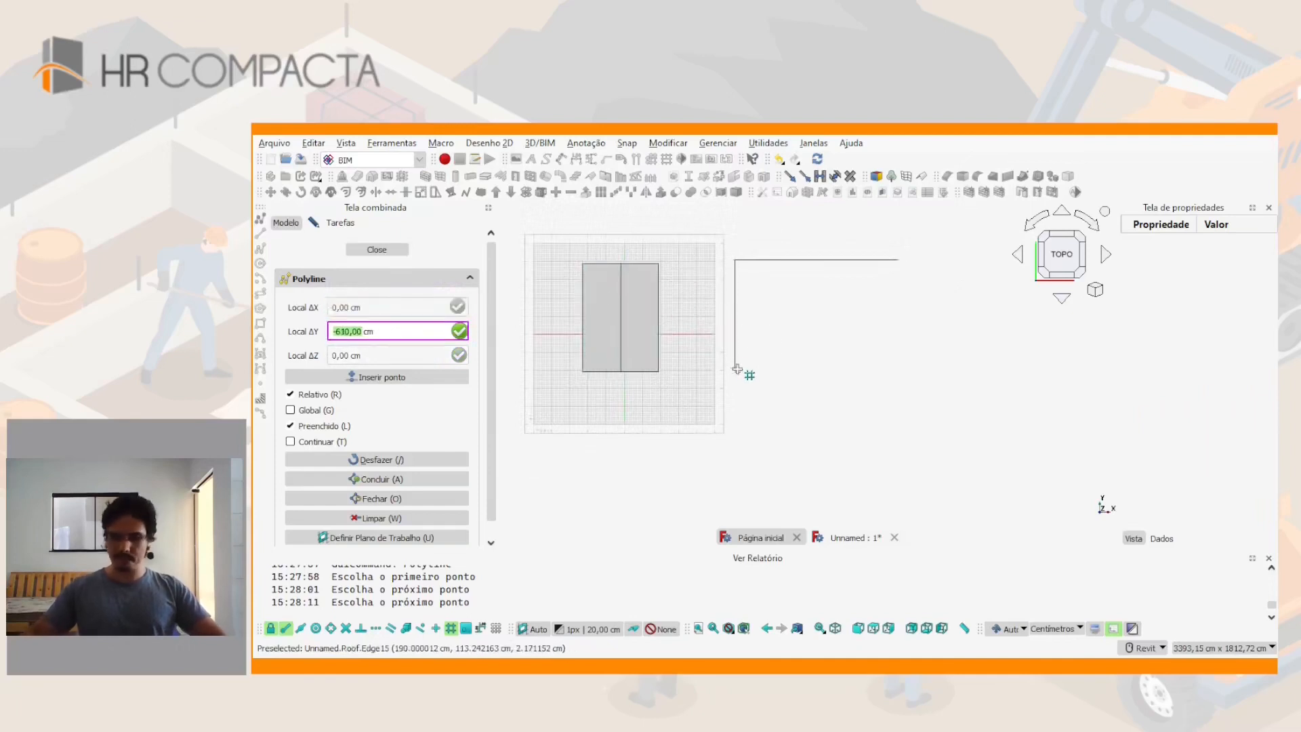
{"action": "type", "text": "-90"}
{"action": "key", "text": "Return"}
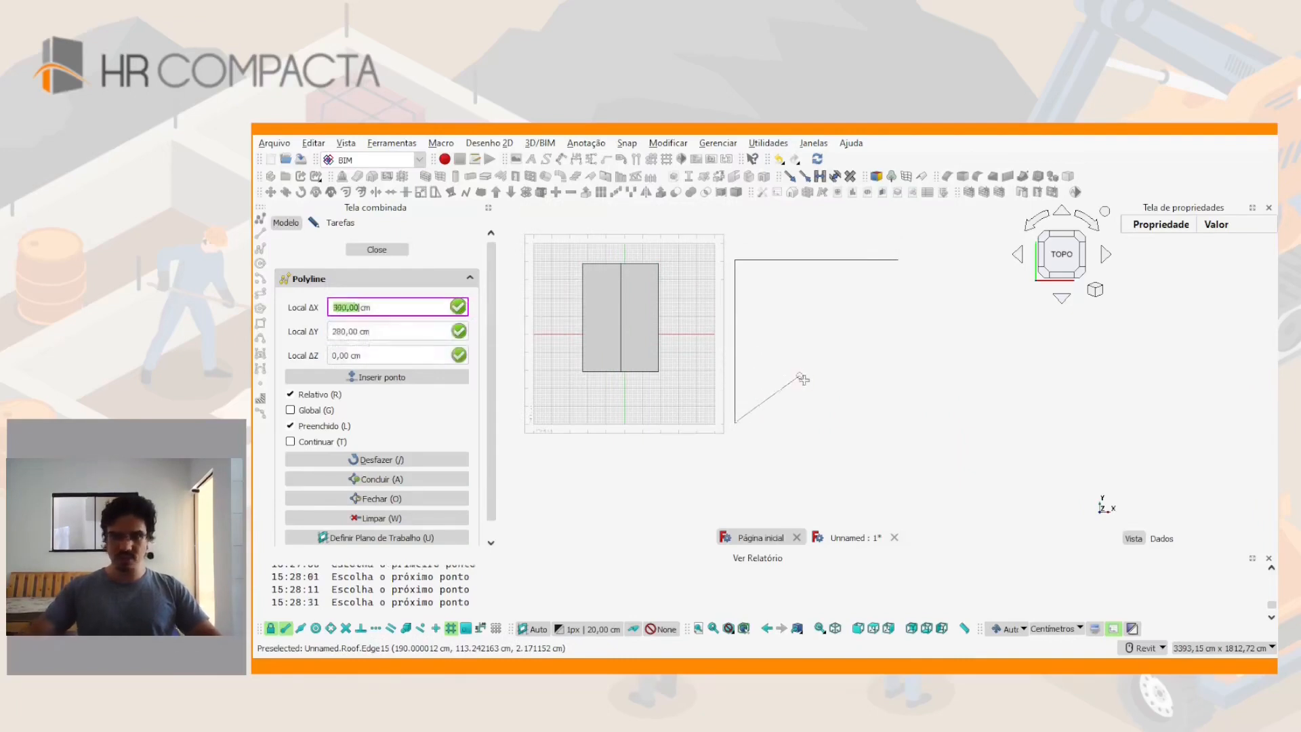
Continue the polyline with a 300 cm edge in positive X and a 600 cm edge in positive Y
{"action": "type", "text": "300"}
{"action": "key", "text": "Return"}
{"action": "type", "text": "0"}
{"action": "key", "text": "Tab"}
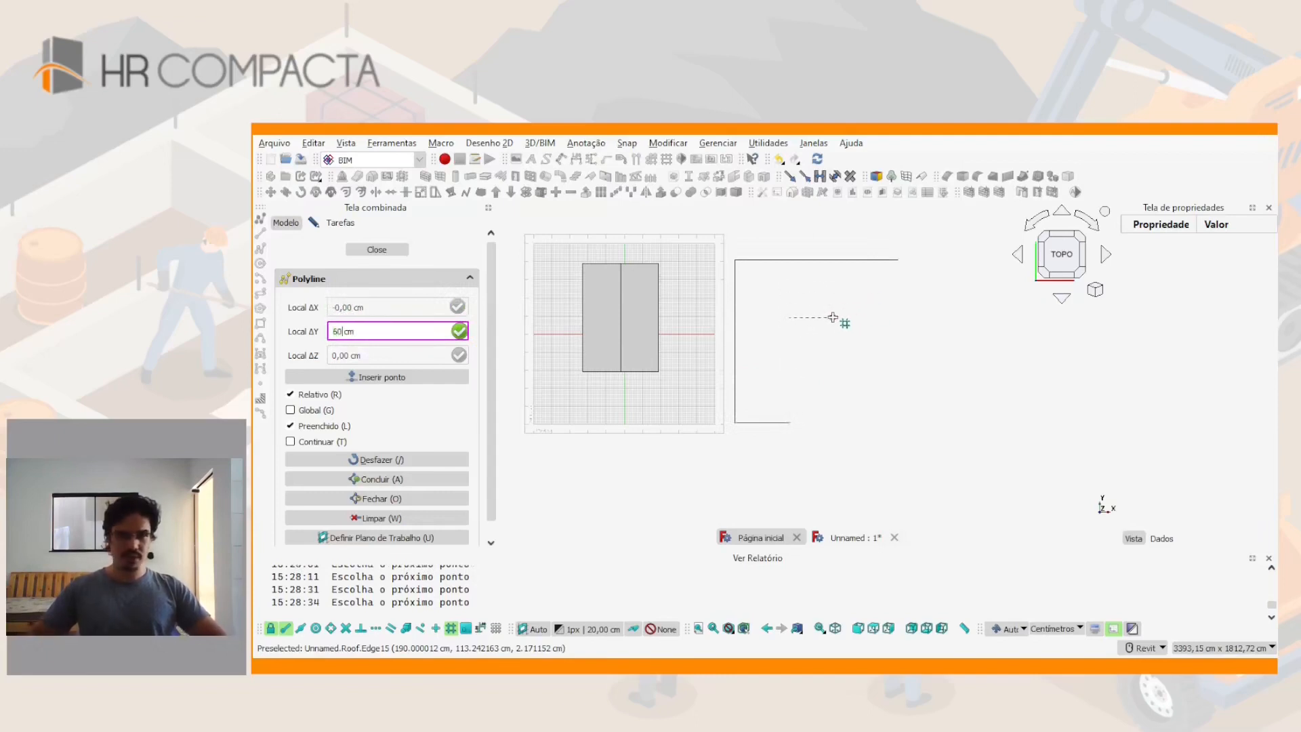
{"action": "key", "text": "Return"}
Add a 600 cm edge in positive X and close the L-shaped outline at its starting point
{"action": "type", "text": "600"}
{"action": "key", "text": "Return"}
{"action": "type", "text": "0"}
{"action": "key", "text": "Tab"}
{"action": "left_click", "coordinate": [878, 263]}
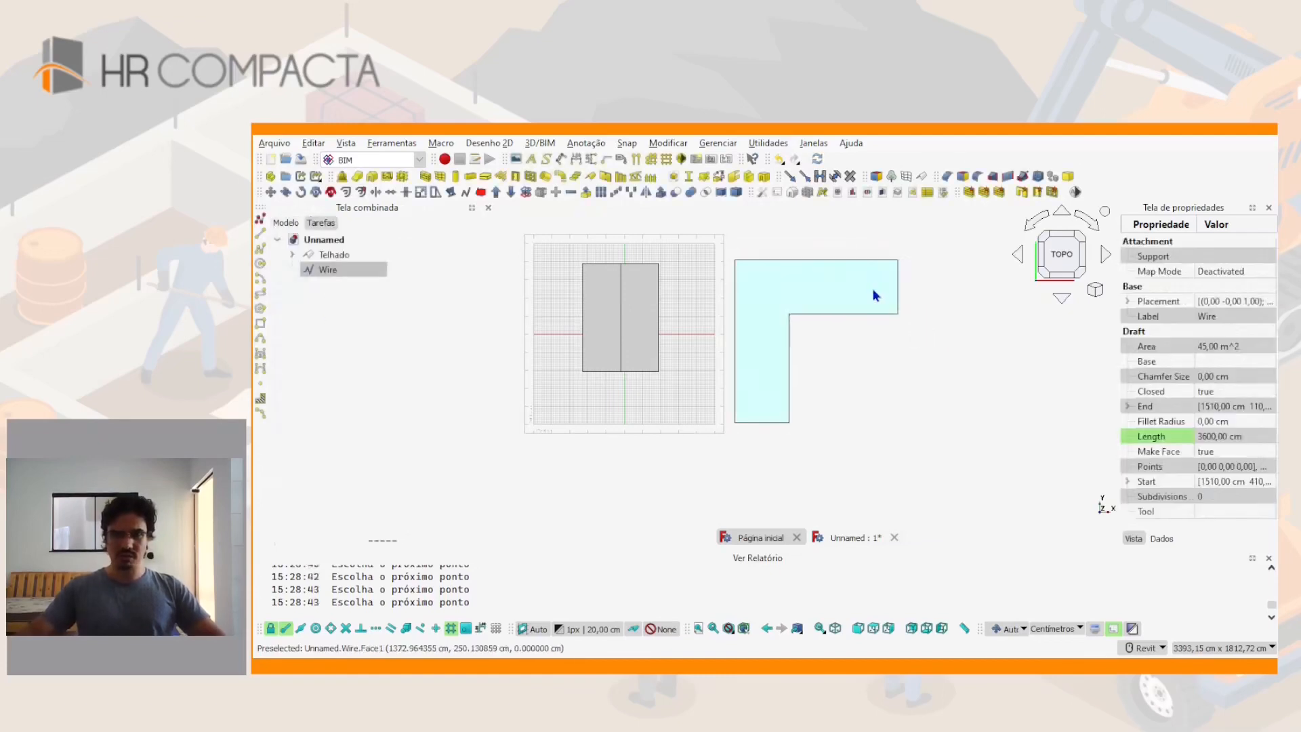
Create a roof from the closed L-shaped wire using the BIM Roof tool
{"action": "scroll", "coordinate": [872, 290], "scroll_direction": "down", "scroll_amount": 2}
{"action": "middle_click_drag", "start_coordinate": [841, 333], "coordinate": [727, 363]}
{"action": "scroll", "coordinate": [702, 369], "scroll_direction": "up", "scroll_amount": 3}
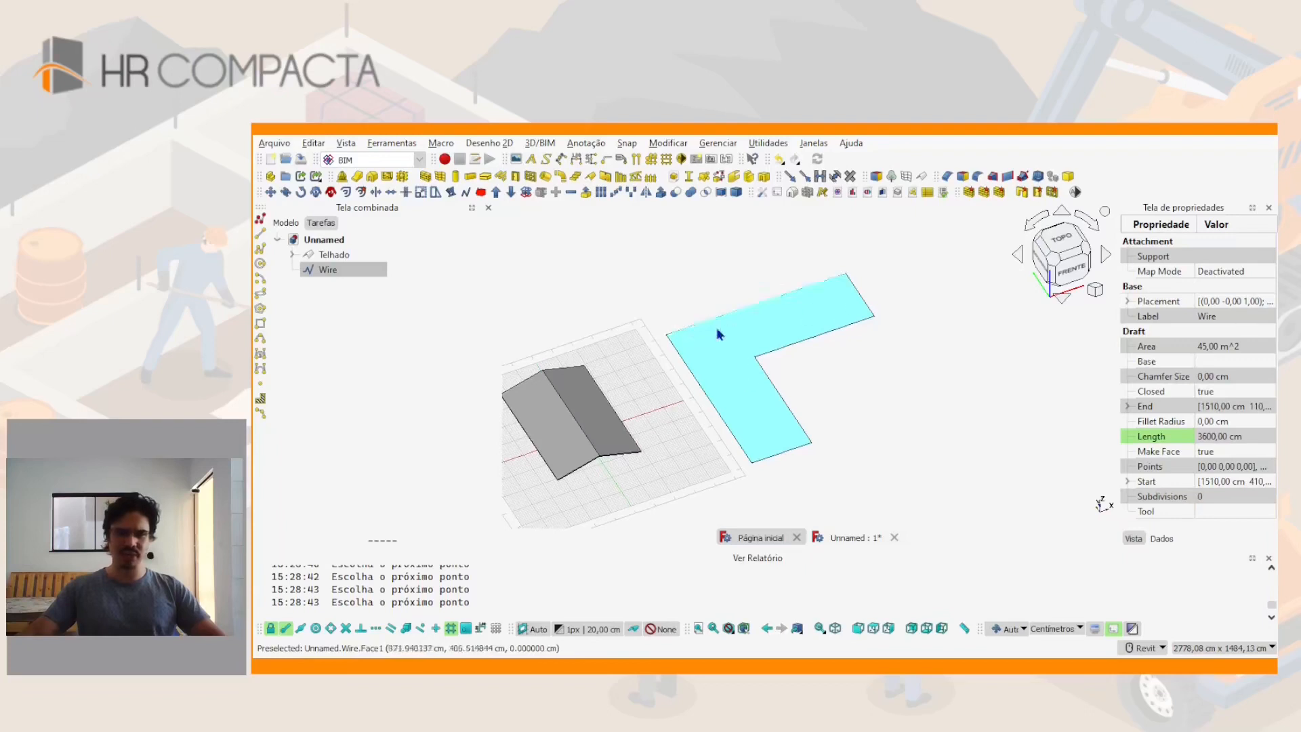
{"action": "middle_click_drag", "start_coordinate": [728, 366], "coordinate": [705, 384], "text": "shift"}
{"action": "scroll", "coordinate": [728, 381], "scroll_direction": "up", "scroll_amount": 1}
{"action": "left_click", "coordinate": [909, 389]}
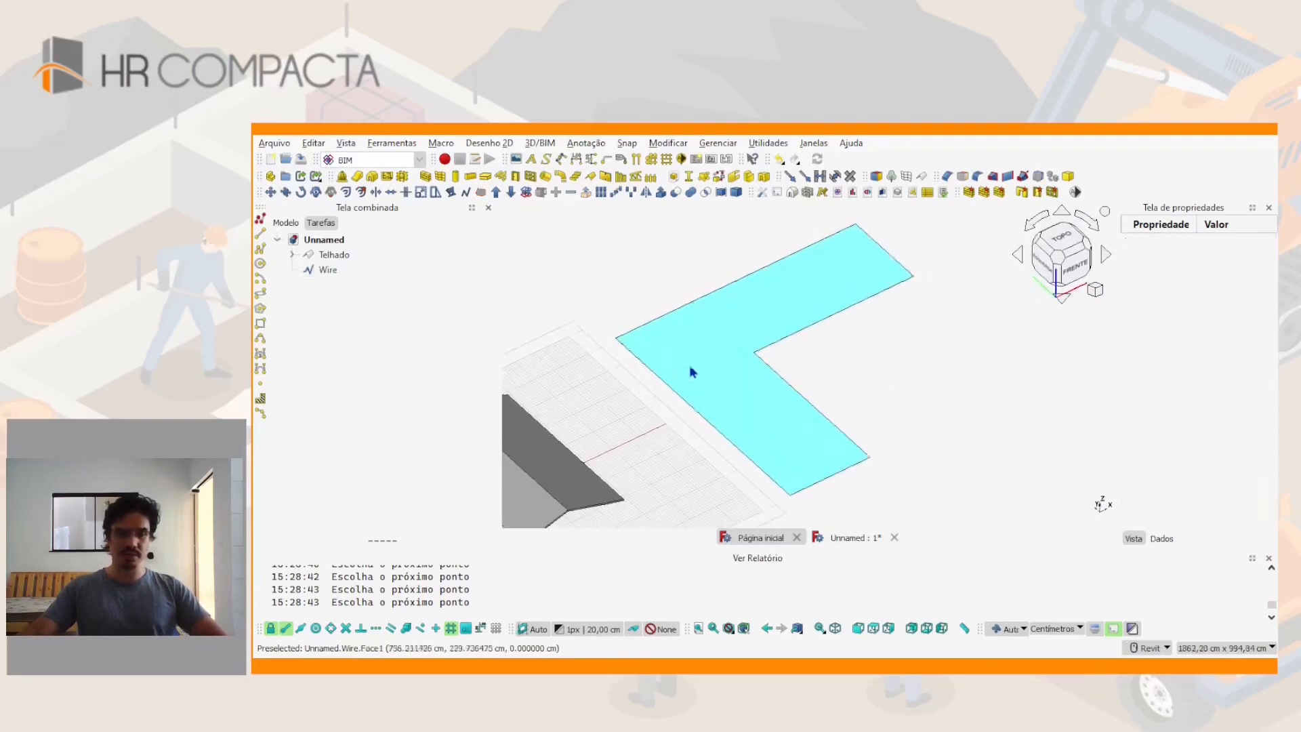
{"action": "left_click", "coordinate": [721, 376]}
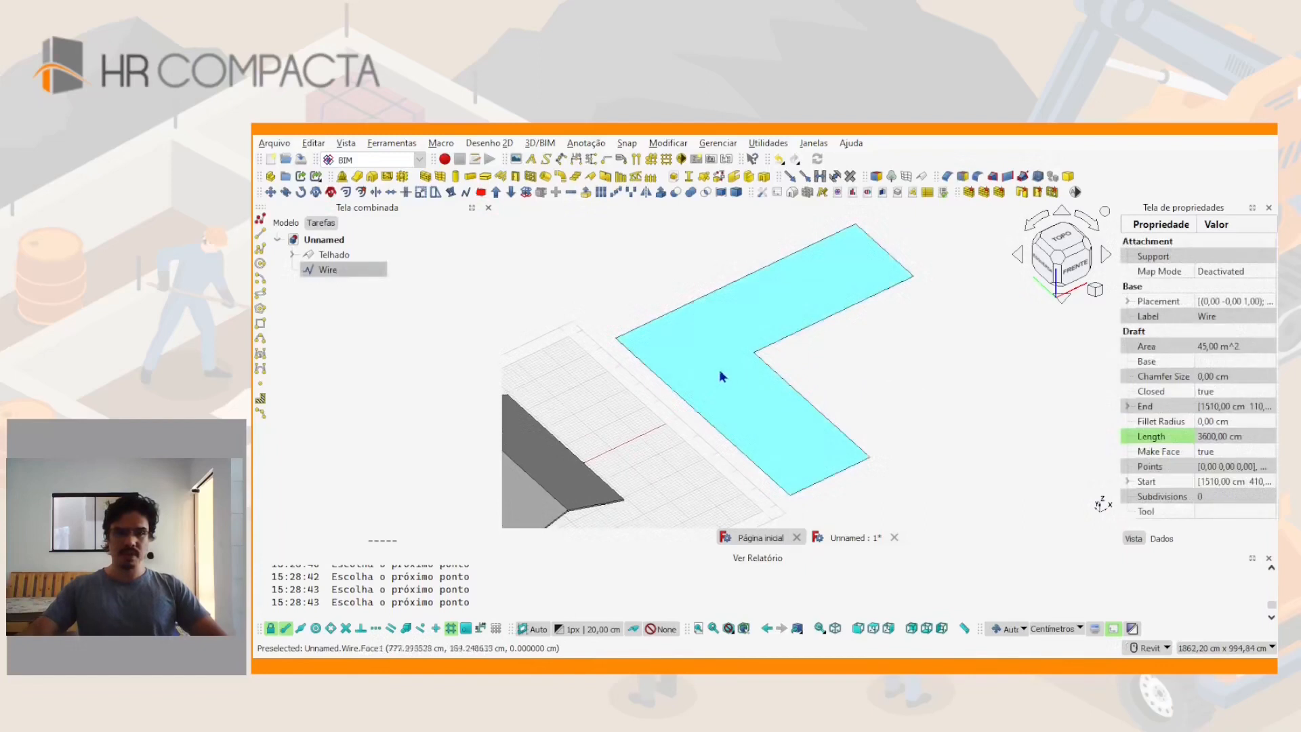
{"action": "left_click", "coordinate": [590, 178]}
{"action": "middle_click_drag", "start_coordinate": [706, 380], "coordinate": [779, 360], "text": "shift"}
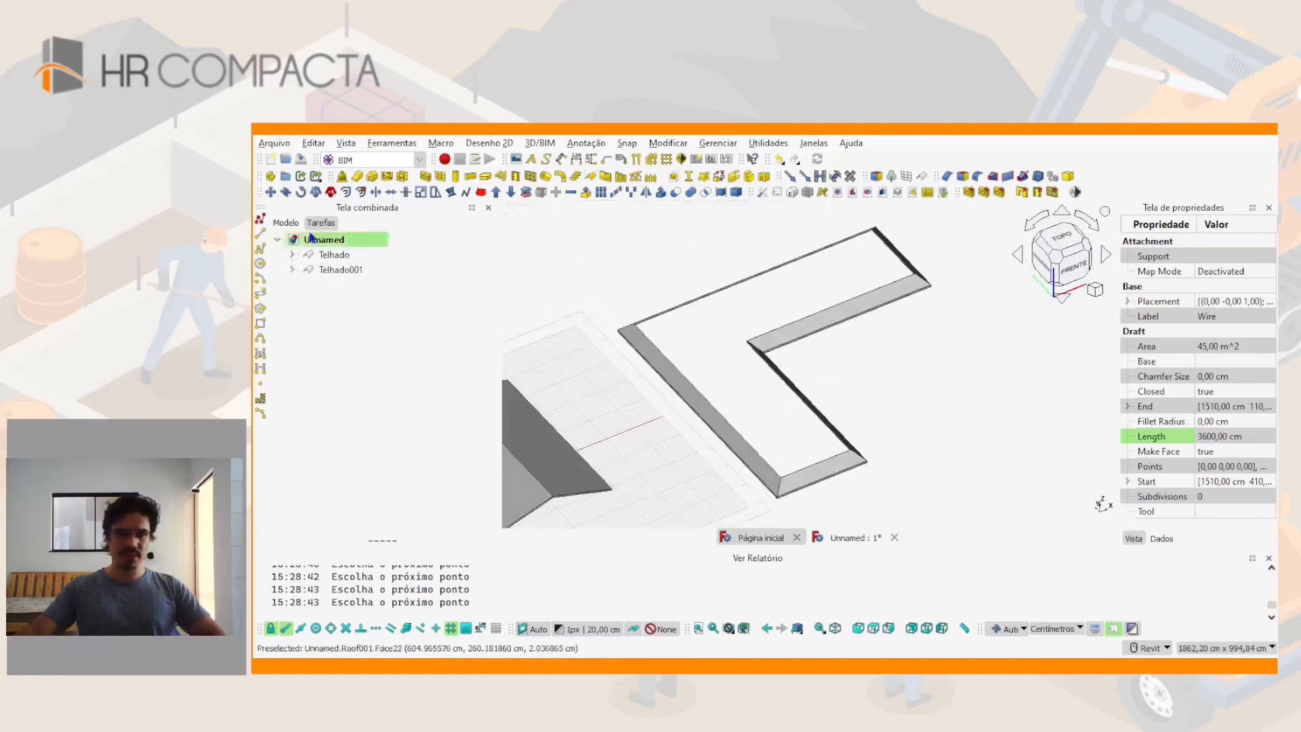
Open the L-shaped roof's profile parameters for editing and examine its slopes in 3D alongside the profile table
{"action": "double_click", "coordinate": [333, 271]}
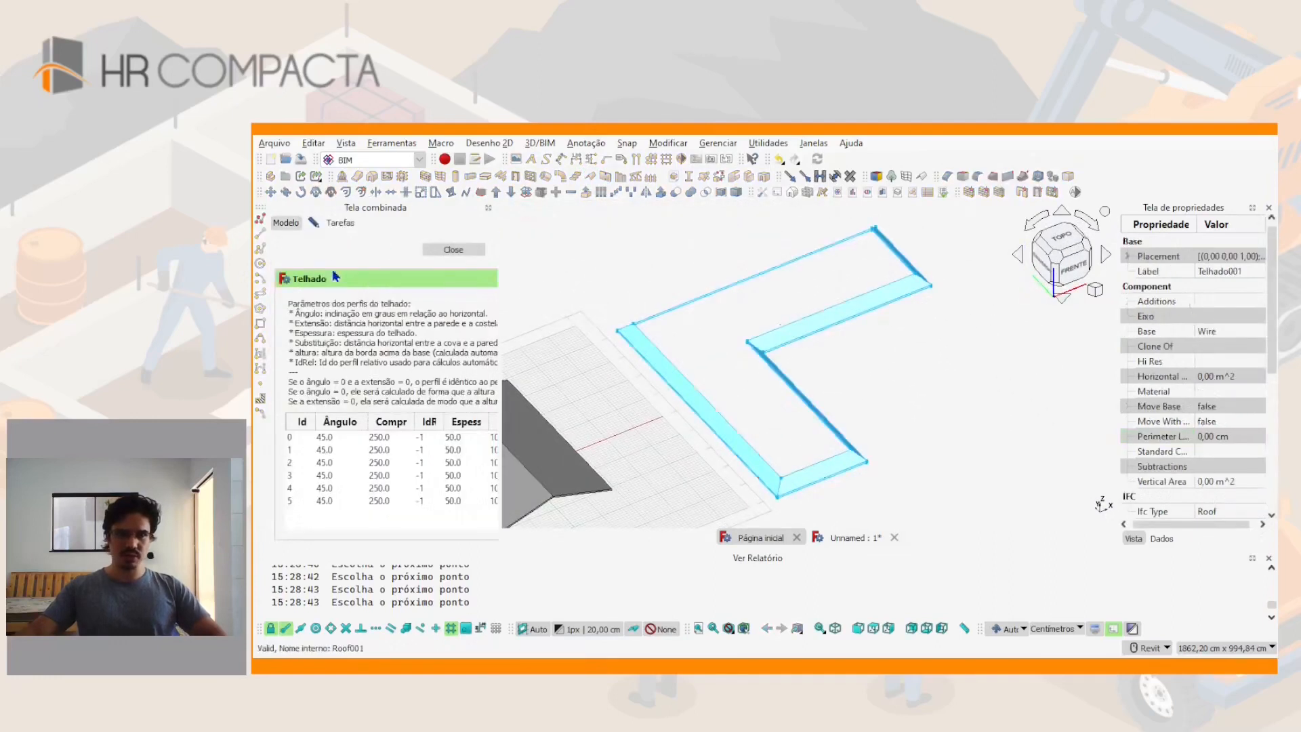
{"action": "left_click_drag", "start_coordinate": [498, 424], "coordinate": [647, 426]}
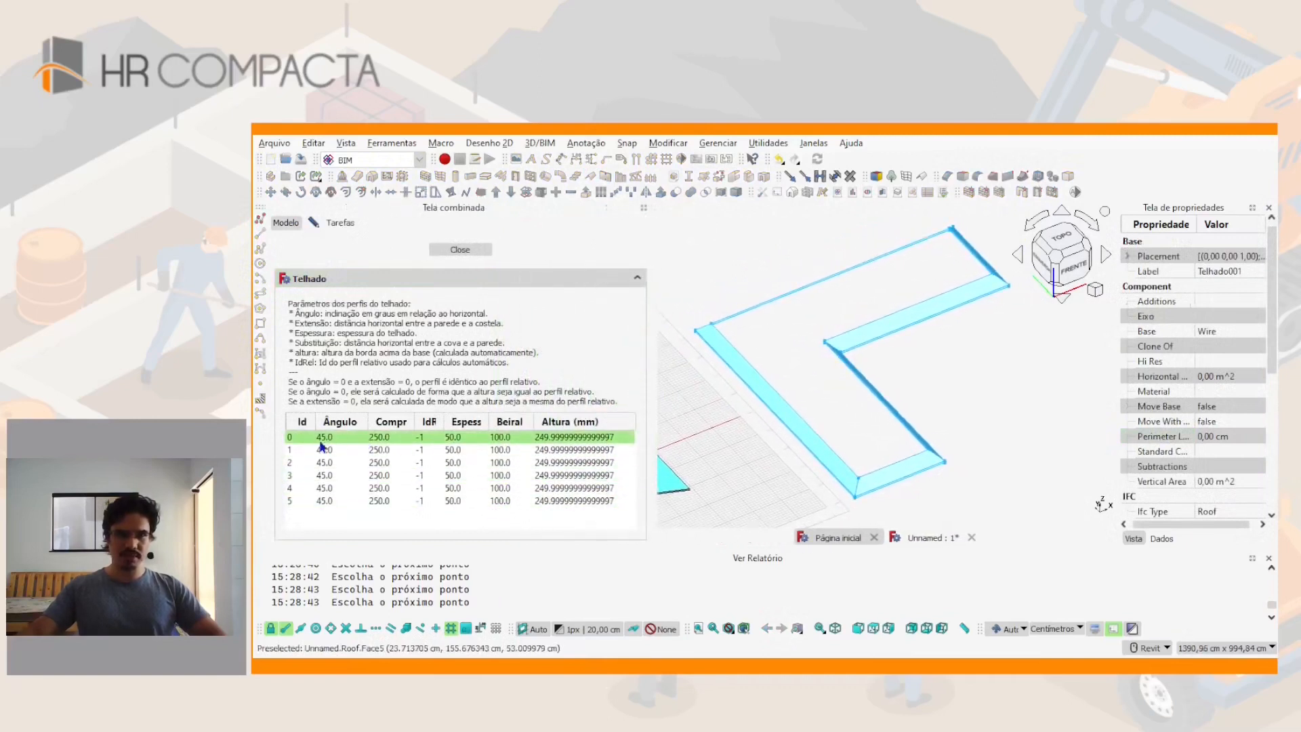
{"action": "scroll", "coordinate": [784, 336], "scroll_direction": "down", "scroll_amount": 3}
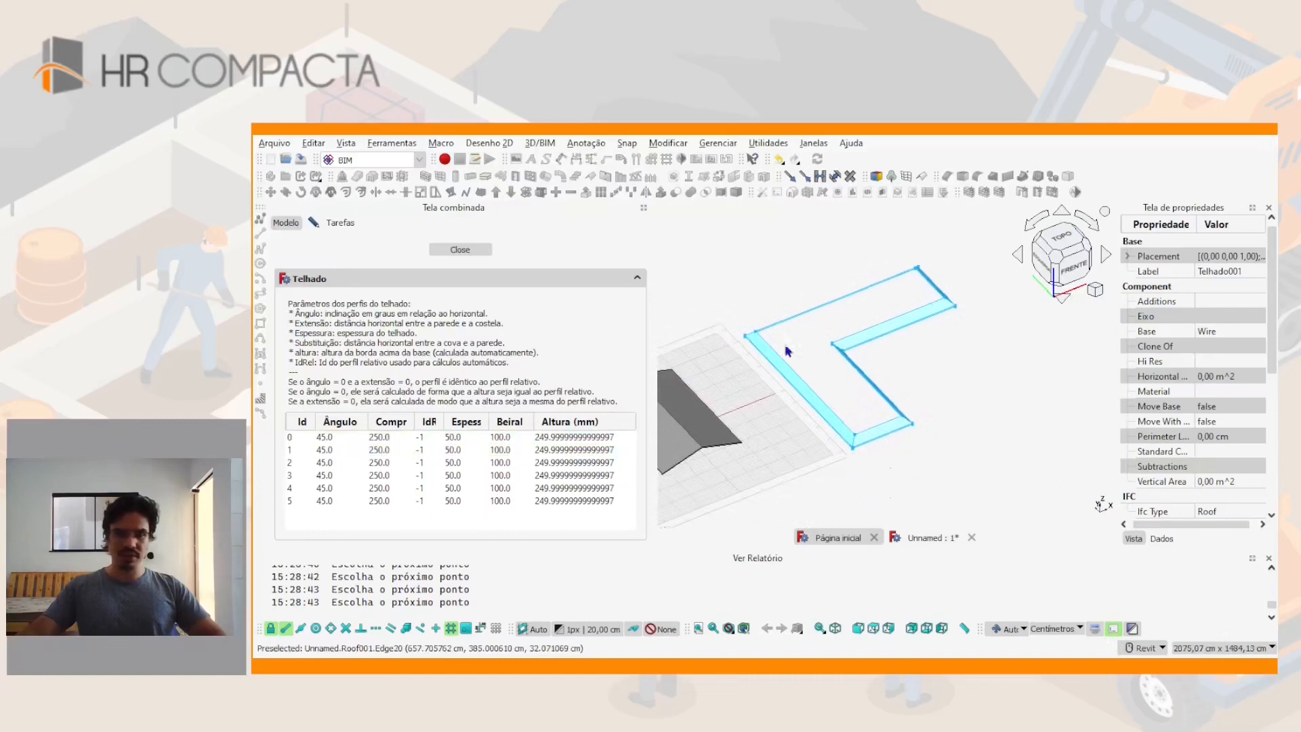
{"action": "middle_click_drag", "start_coordinate": [759, 349], "coordinate": [742, 413], "text": "shift"}
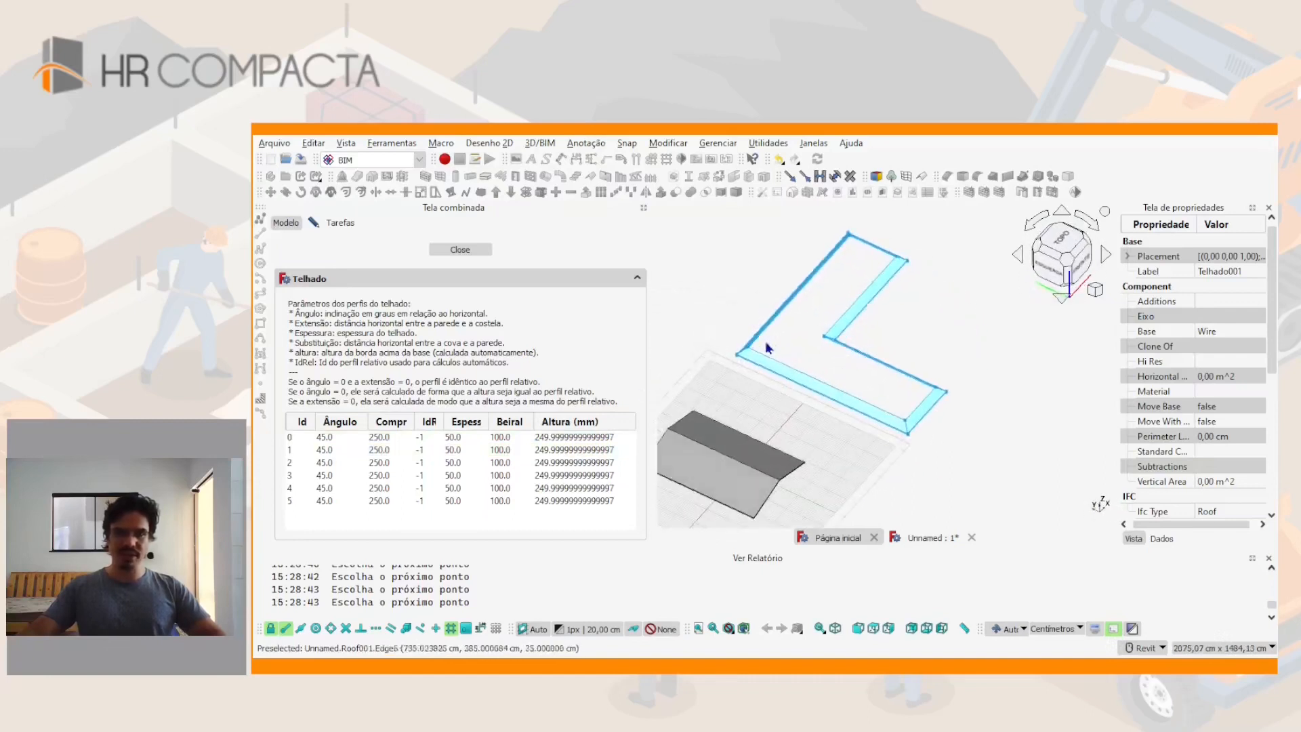
{"action": "middle_click_drag", "start_coordinate": [742, 465], "coordinate": [786, 436]}
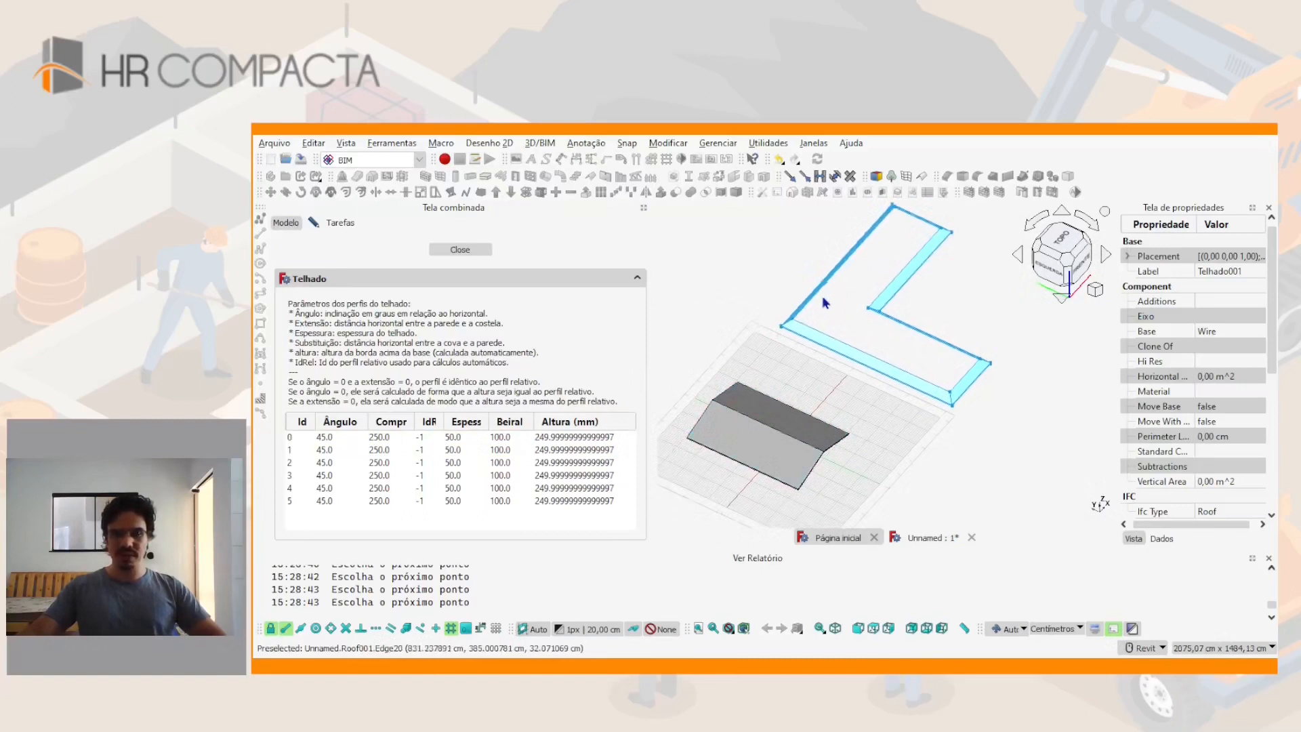
{"action": "scroll", "coordinate": [800, 306], "scroll_direction": "up", "scroll_amount": 5}
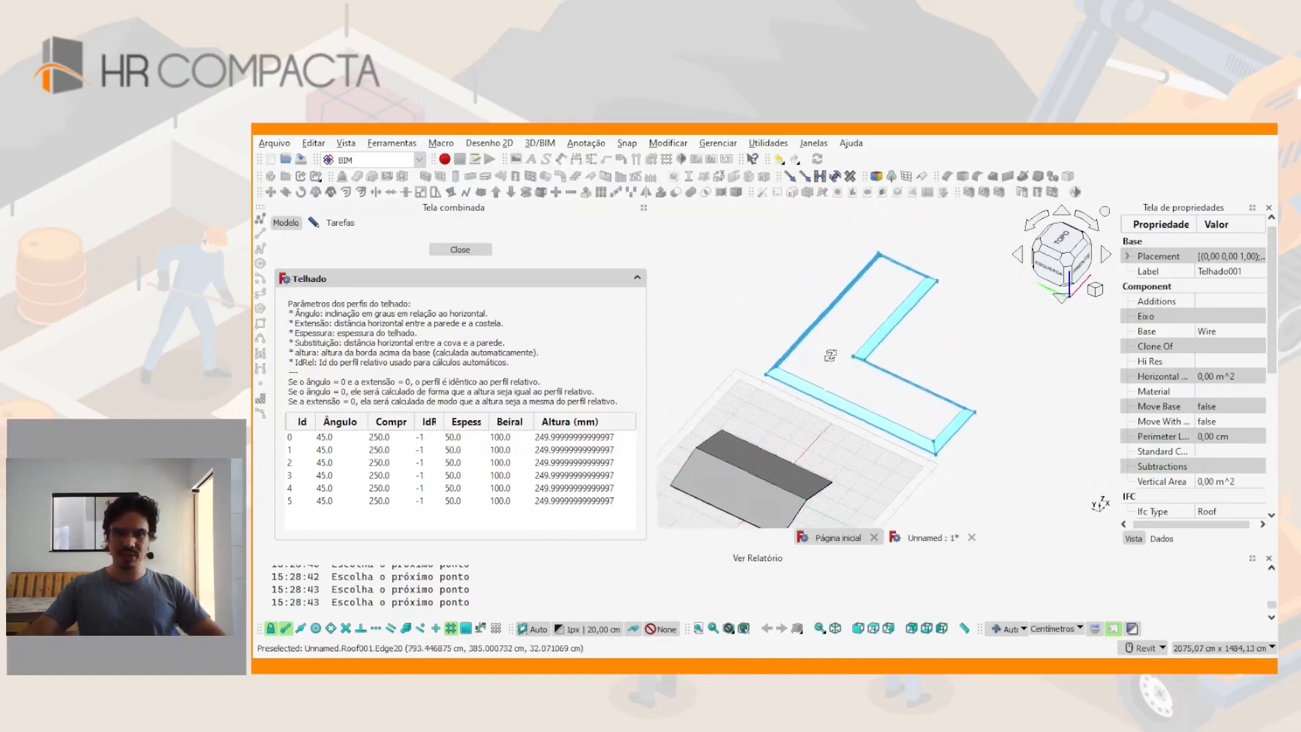
{"action": "scroll", "coordinate": [871, 303], "scroll_direction": "down", "scroll_amount": 3}
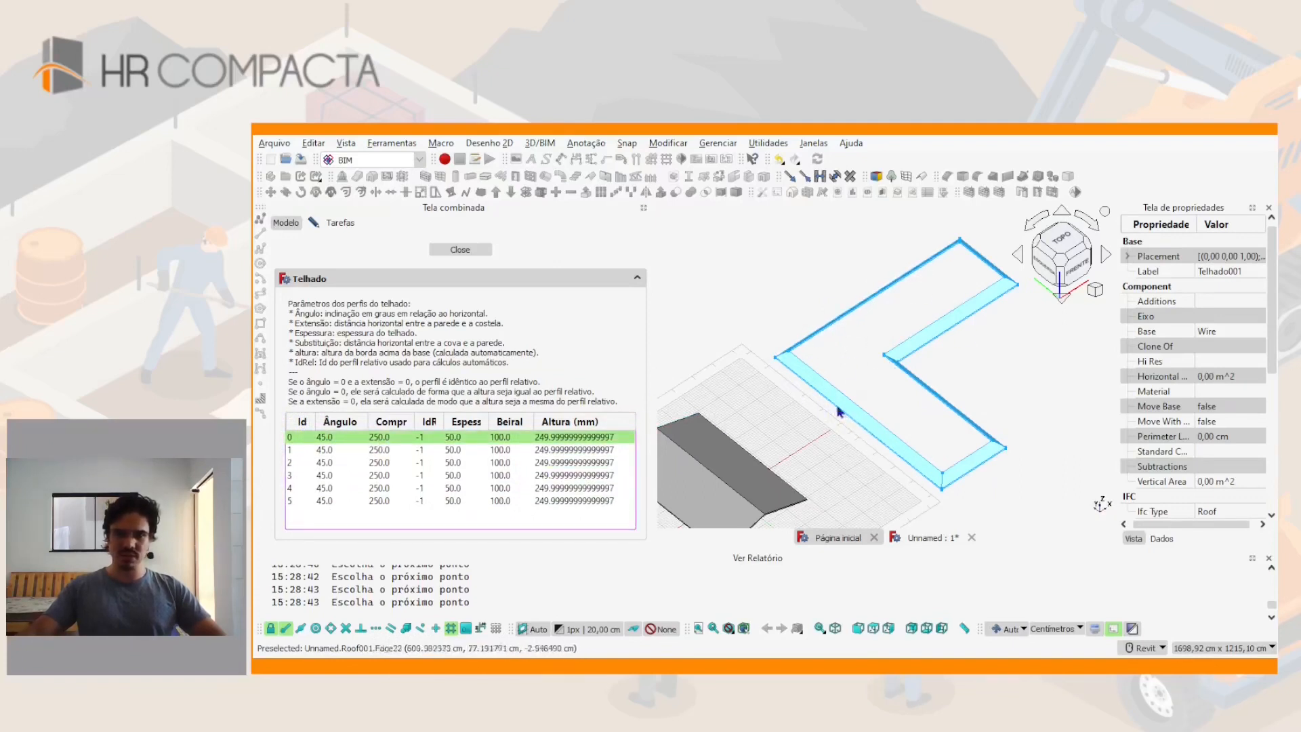
{"action": "middle_click_drag", "start_coordinate": [795, 364], "coordinate": [840, 371], "text": "shift"}
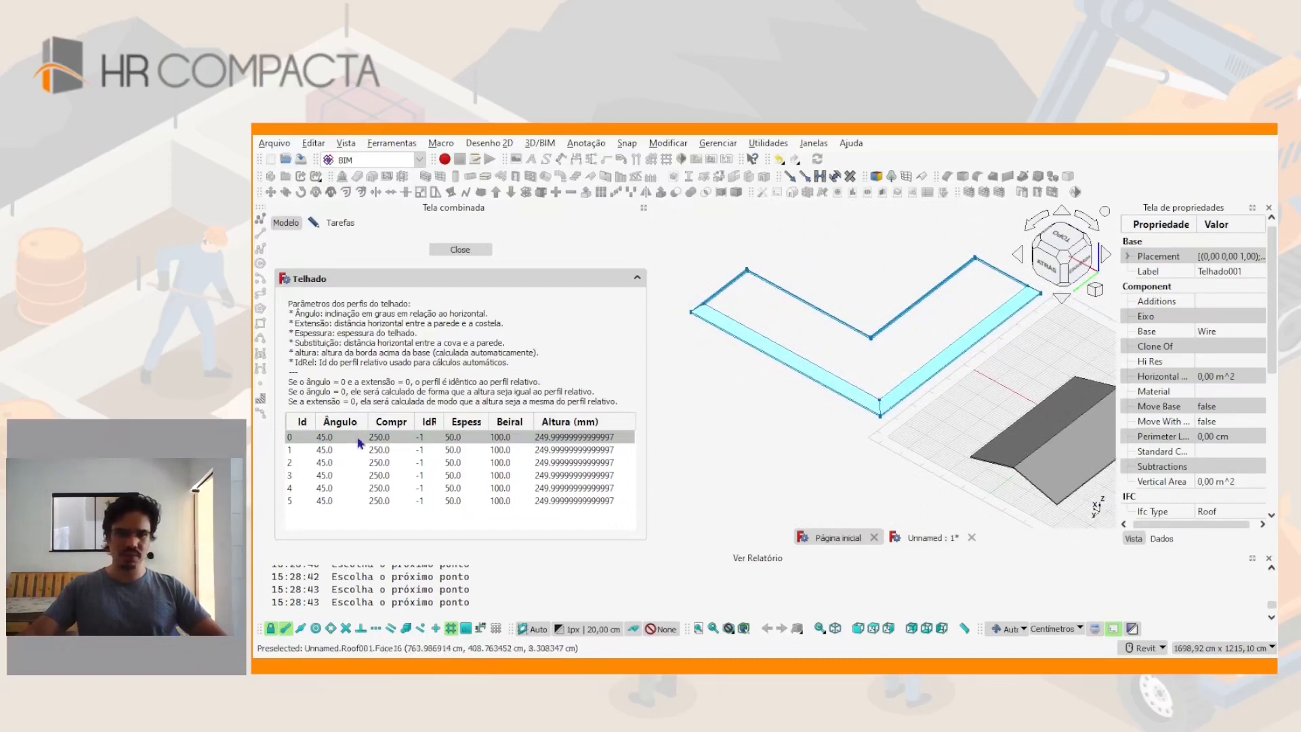
Set the length of profiles 2 and 3 of the L-shaped roof to 0
{"action": "left_click", "coordinate": [380, 463]}
{"action": "double_click", "coordinate": [384, 464]}
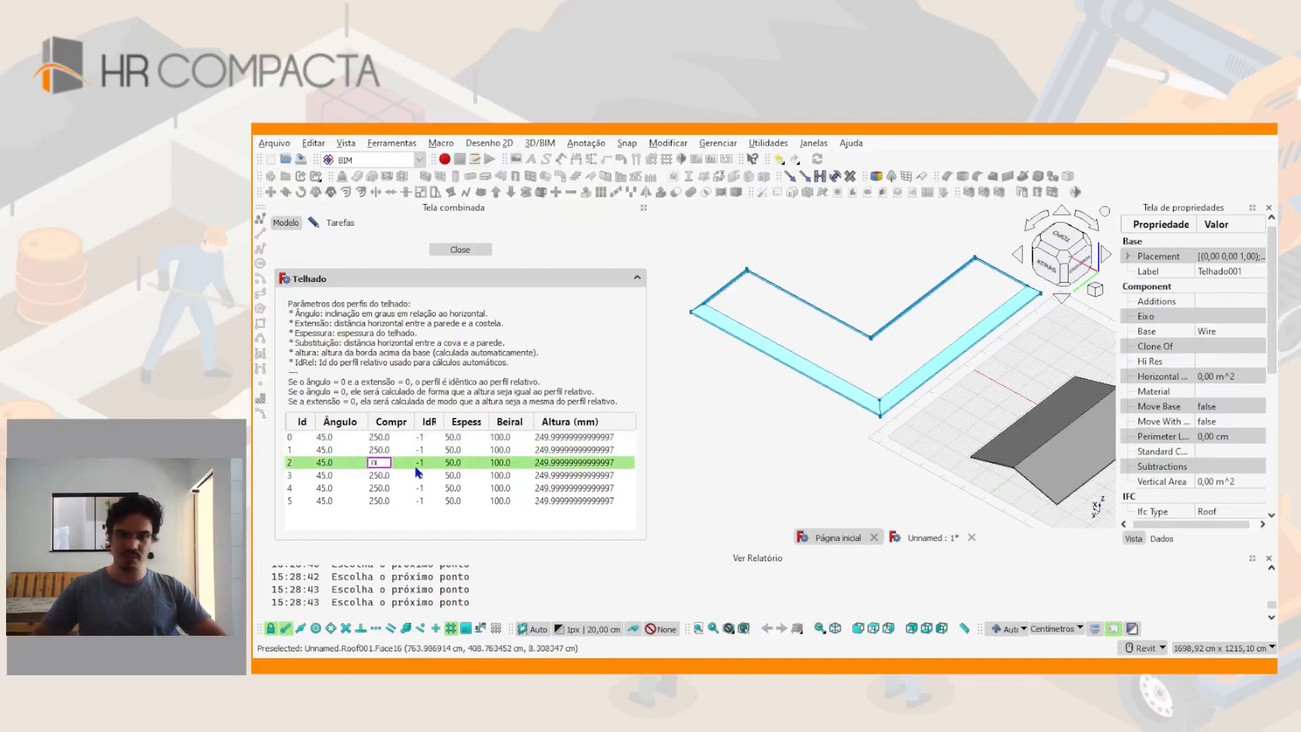
{"action": "type", "text": "0"}
{"action": "key", "text": "Return"}
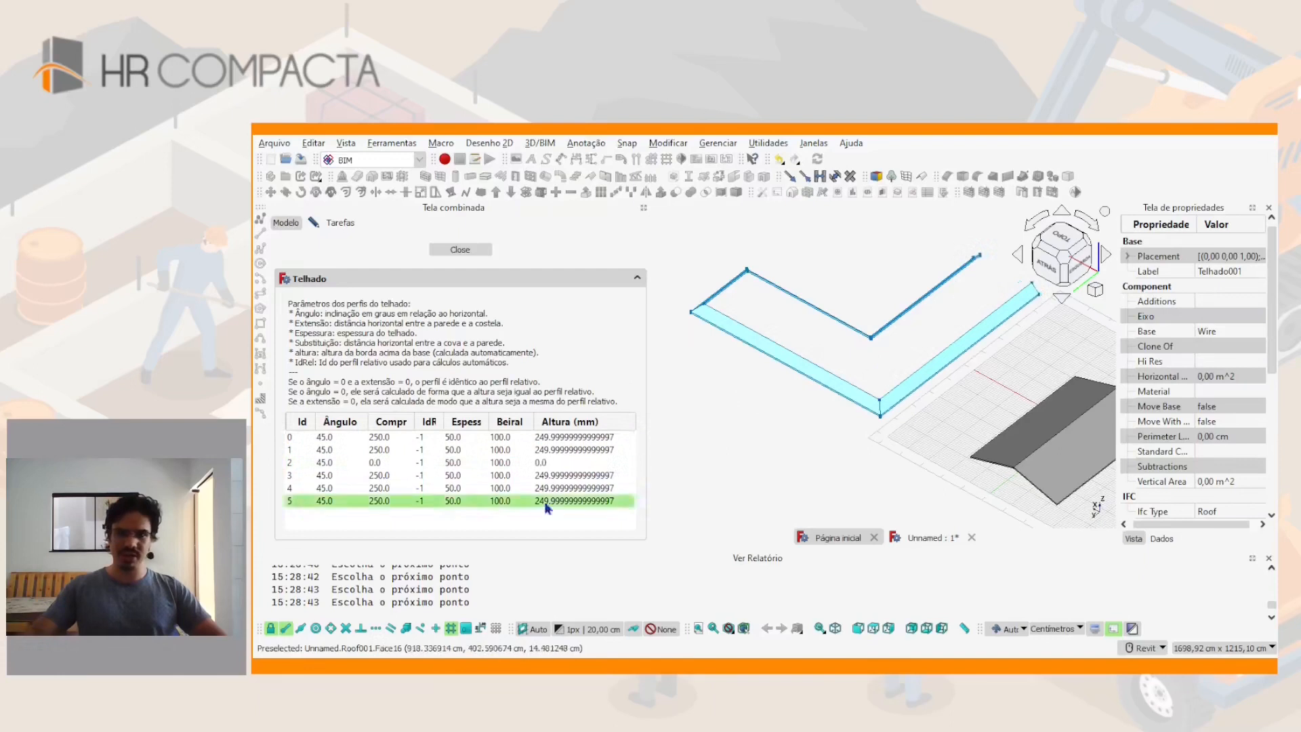
{"action": "double_click", "coordinate": [377, 475]}
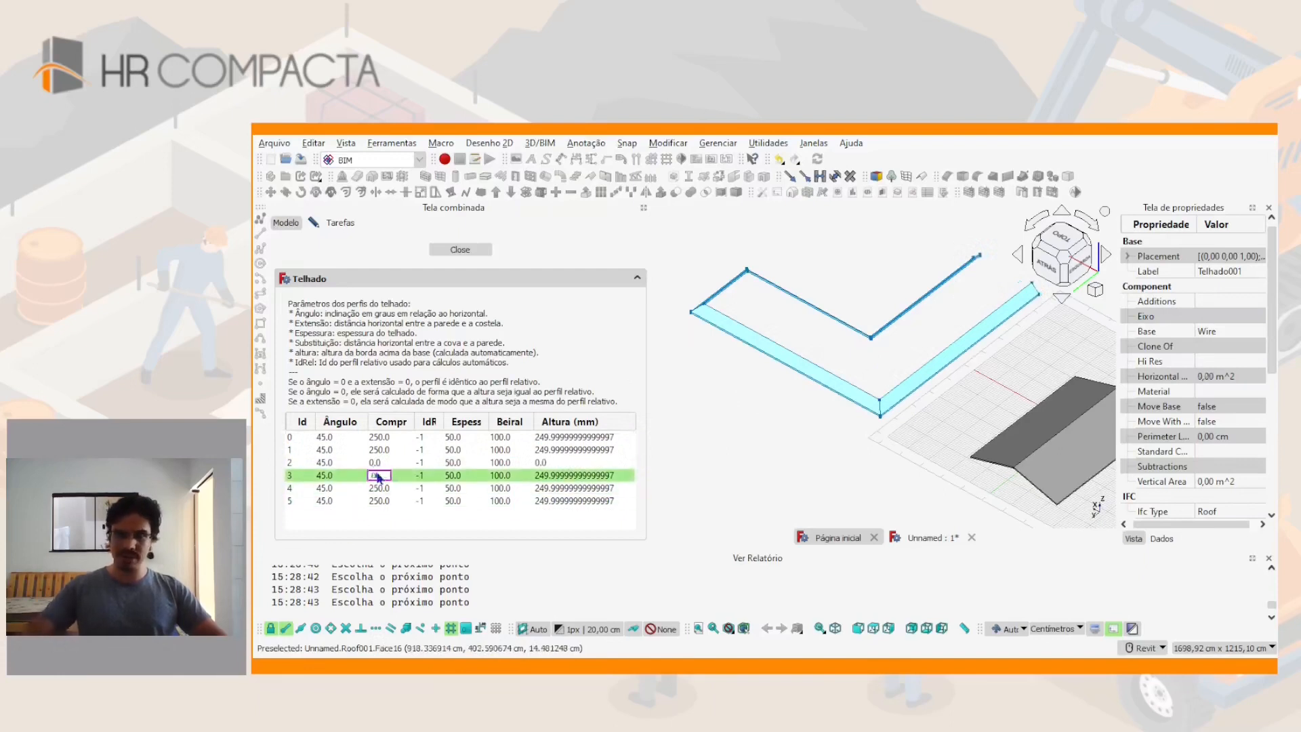
{"action": "type", "text": "0"}
Set the length of profiles 4 and 5 of the L-shaped roof to 0 and check the remaining slopes
{"action": "left_click", "coordinate": [387, 489]}
{"action": "left_click", "coordinate": [383, 500]}
{"action": "double_click", "coordinate": [386, 500]}
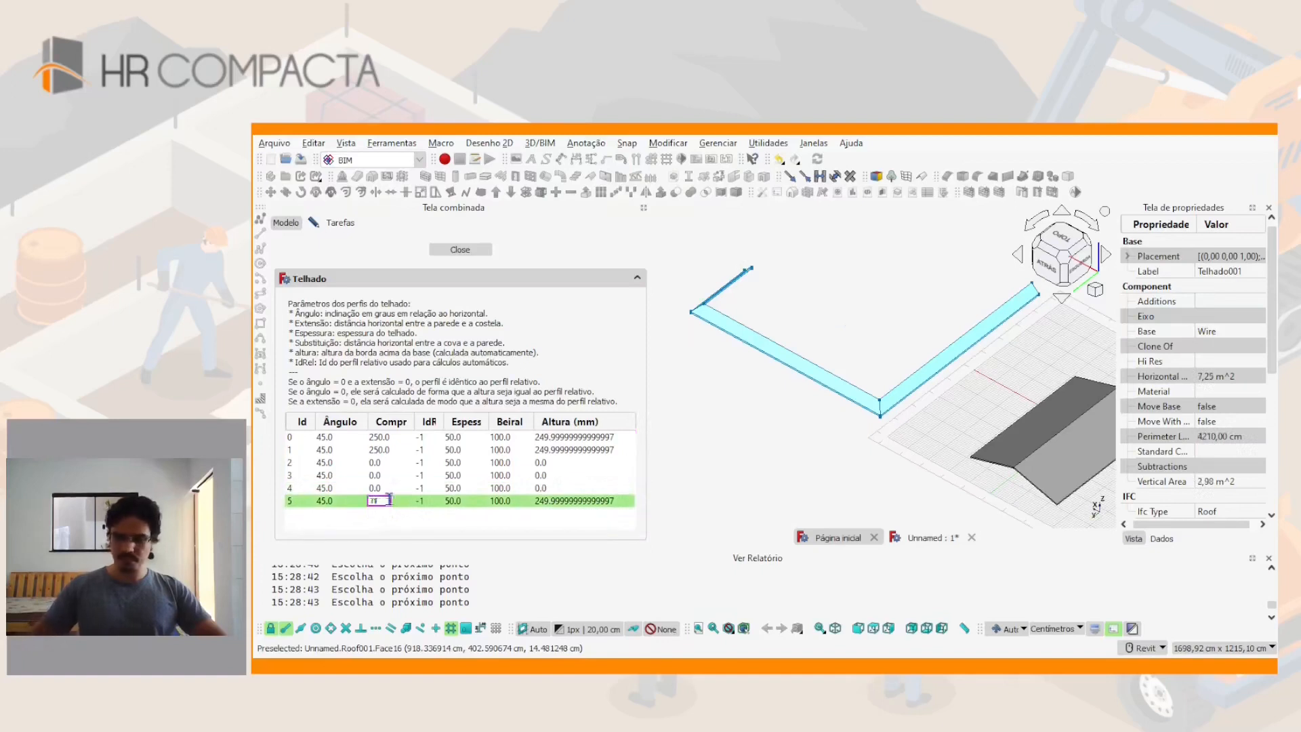
{"action": "key", "text": "Return"}
{"action": "scroll", "coordinate": [847, 413], "scroll_direction": "down", "scroll_amount": 2}
{"action": "middle_click_drag", "start_coordinate": [881, 410], "coordinate": [680, 409], "text": "shift"}
{"action": "middle_click_drag", "start_coordinate": [901, 448], "coordinate": [836, 409]}
{"action": "scroll", "coordinate": [828, 384], "scroll_direction": "up", "scroll_amount": 2}
{"action": "scroll", "coordinate": [816, 402], "scroll_direction": "down", "scroll_amount": 1}
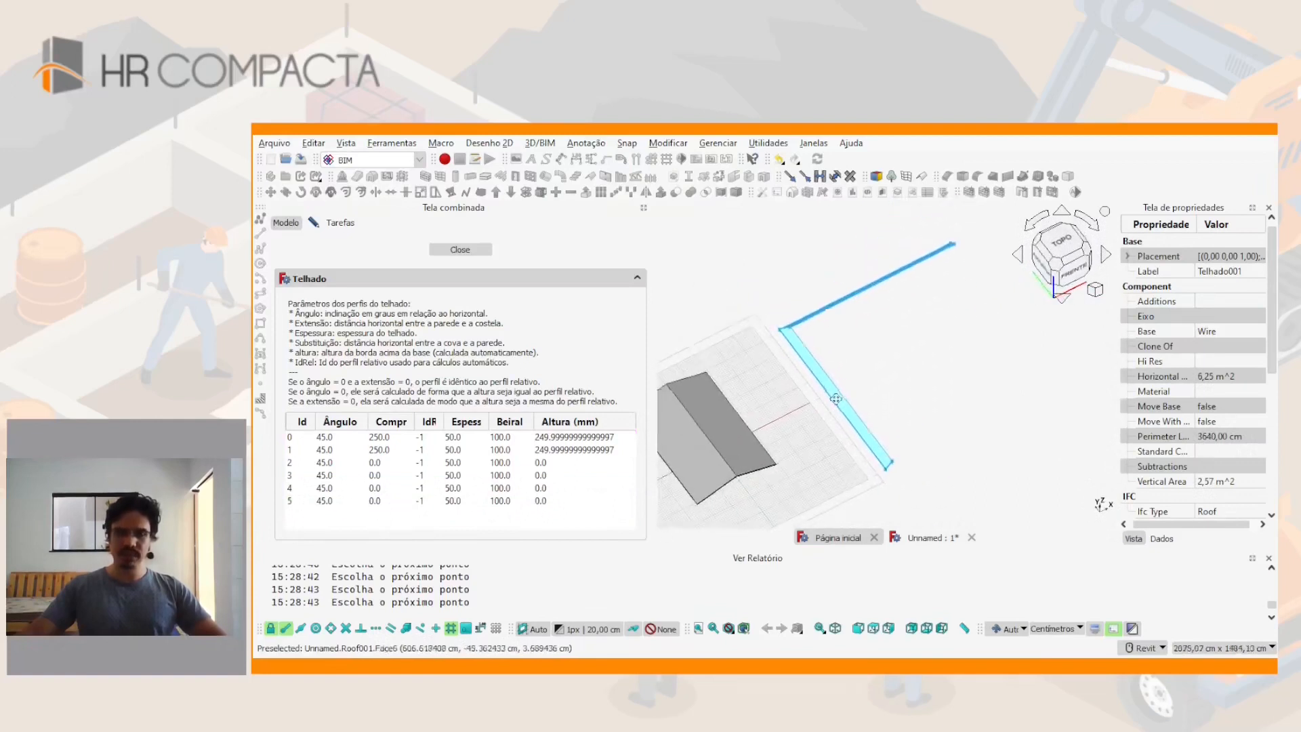
Set the angle of profiles 1 and 0 of the L-shaped roof to 17 degrees
{"action": "left_click", "coordinate": [327, 451]}
{"action": "left_click_drag", "start_coordinate": [327, 453], "coordinate": [385, 469]}
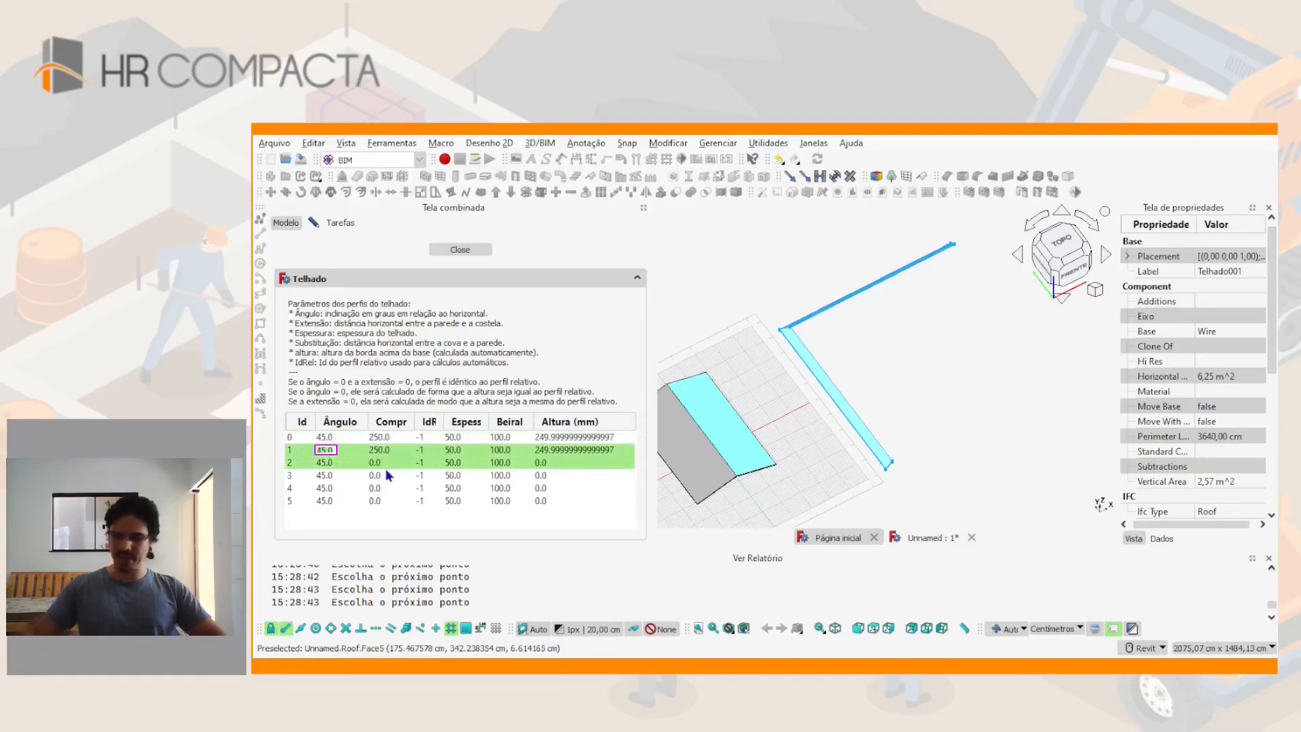
{"action": "type", "text": "17"}
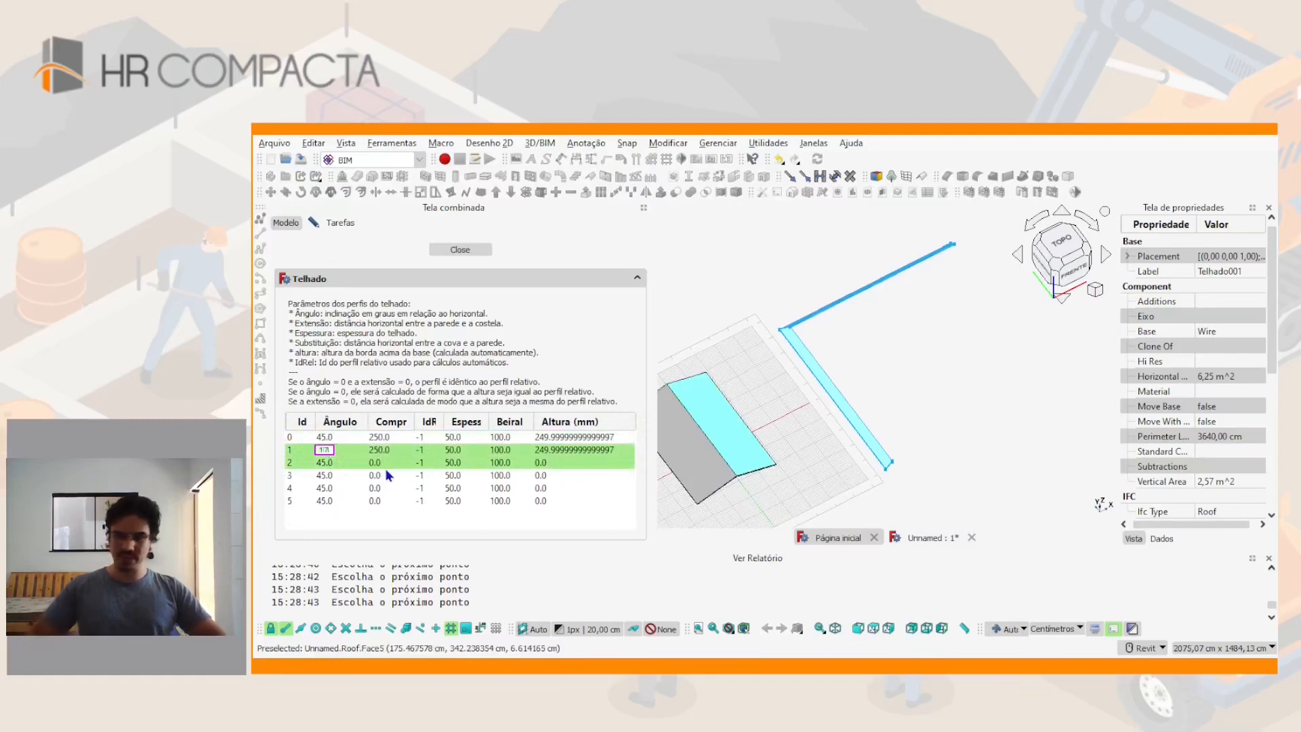
{"action": "key", "text": "Return"}
{"action": "left_click", "coordinate": [324, 440]}
{"action": "double_click", "coordinate": [324, 439]}
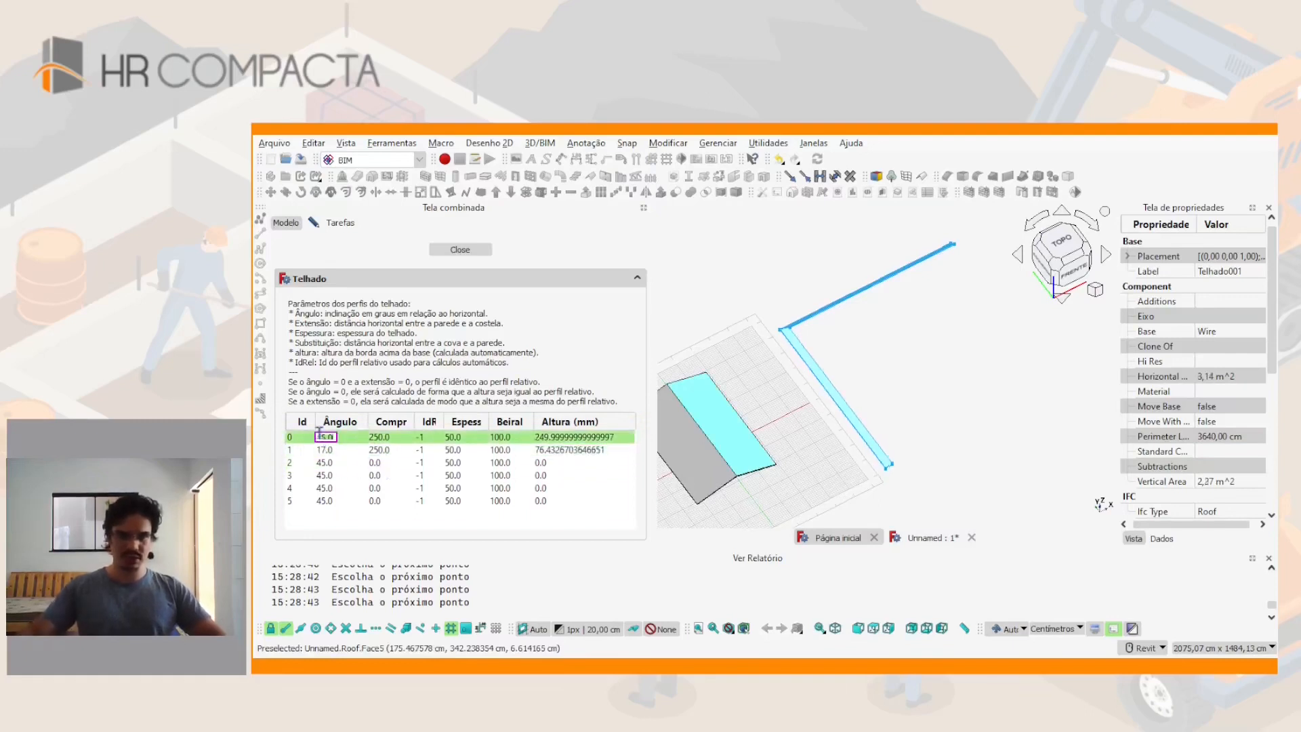
{"action": "key", "text": "Return"}
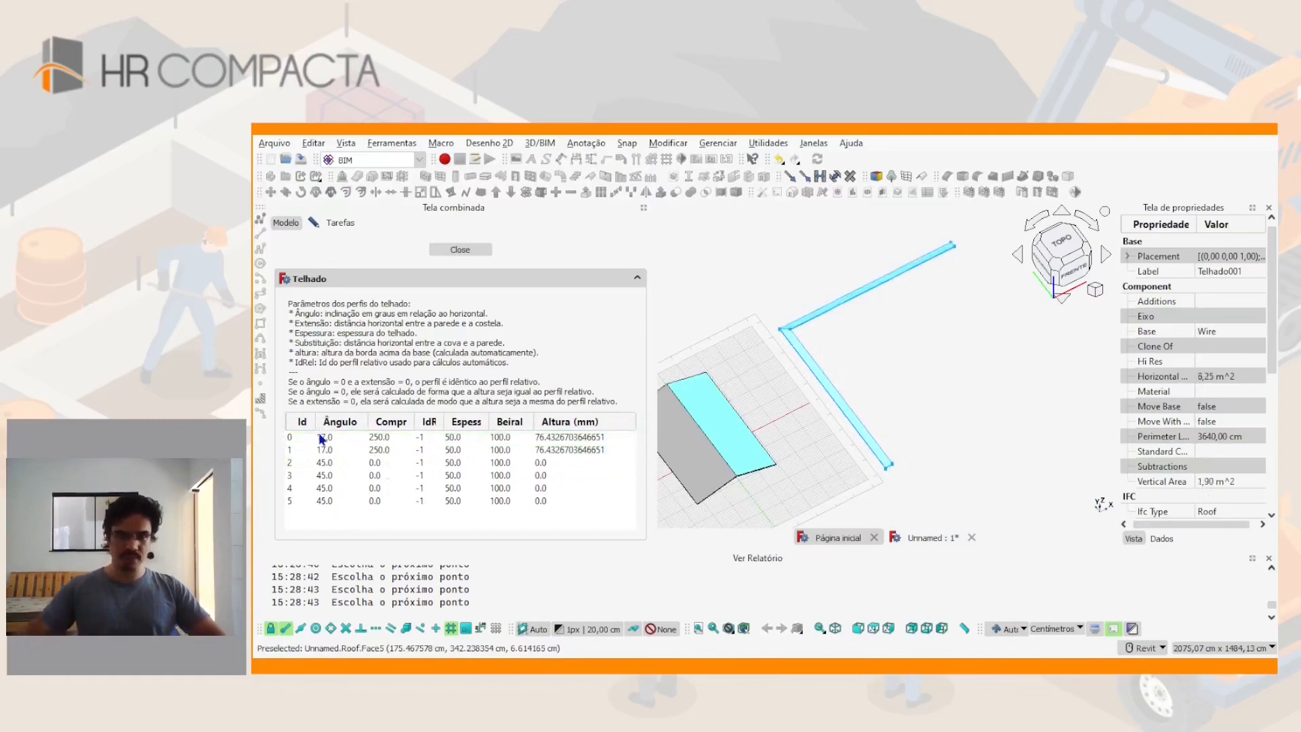
Set the length of profiles 0 and 1 of the L-shaped roof to 2500
{"action": "double_click", "coordinate": [384, 438]}
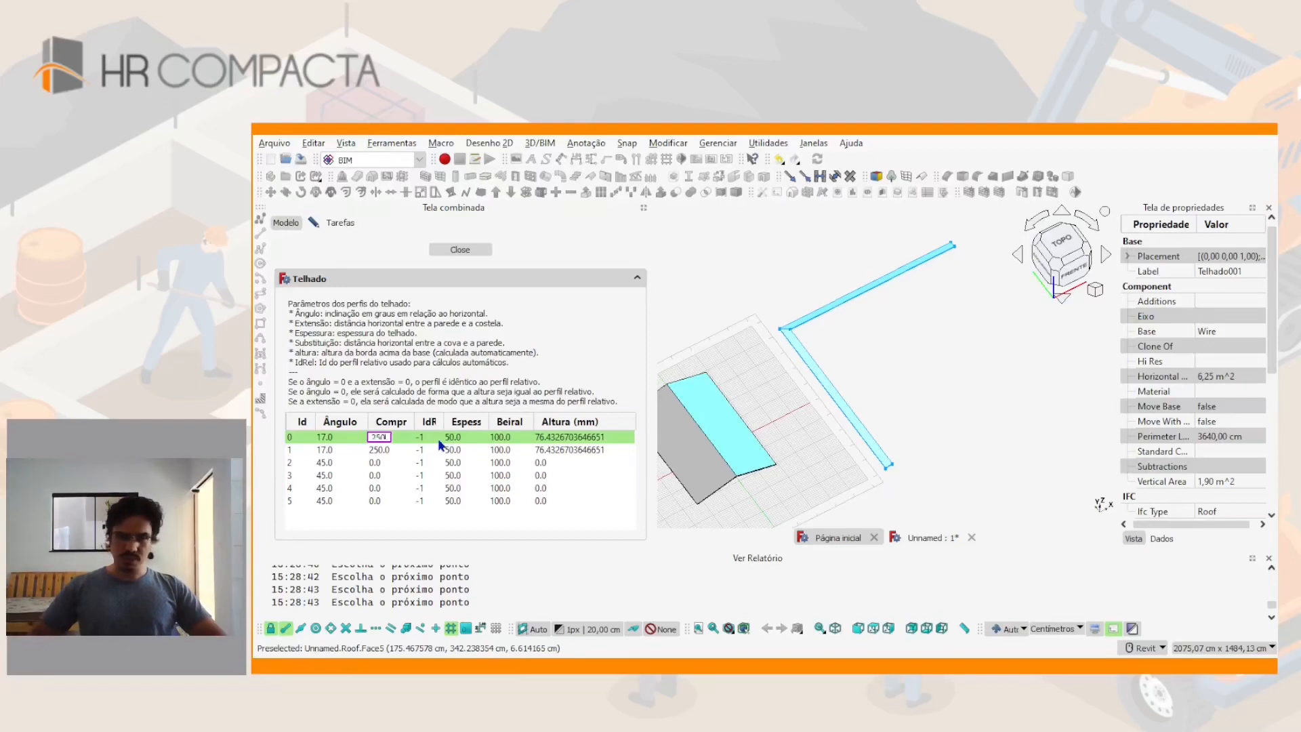
{"action": "type", "text": "2500"}
{"action": "key", "text": "Return"}
{"action": "double_click", "coordinate": [389, 451]}
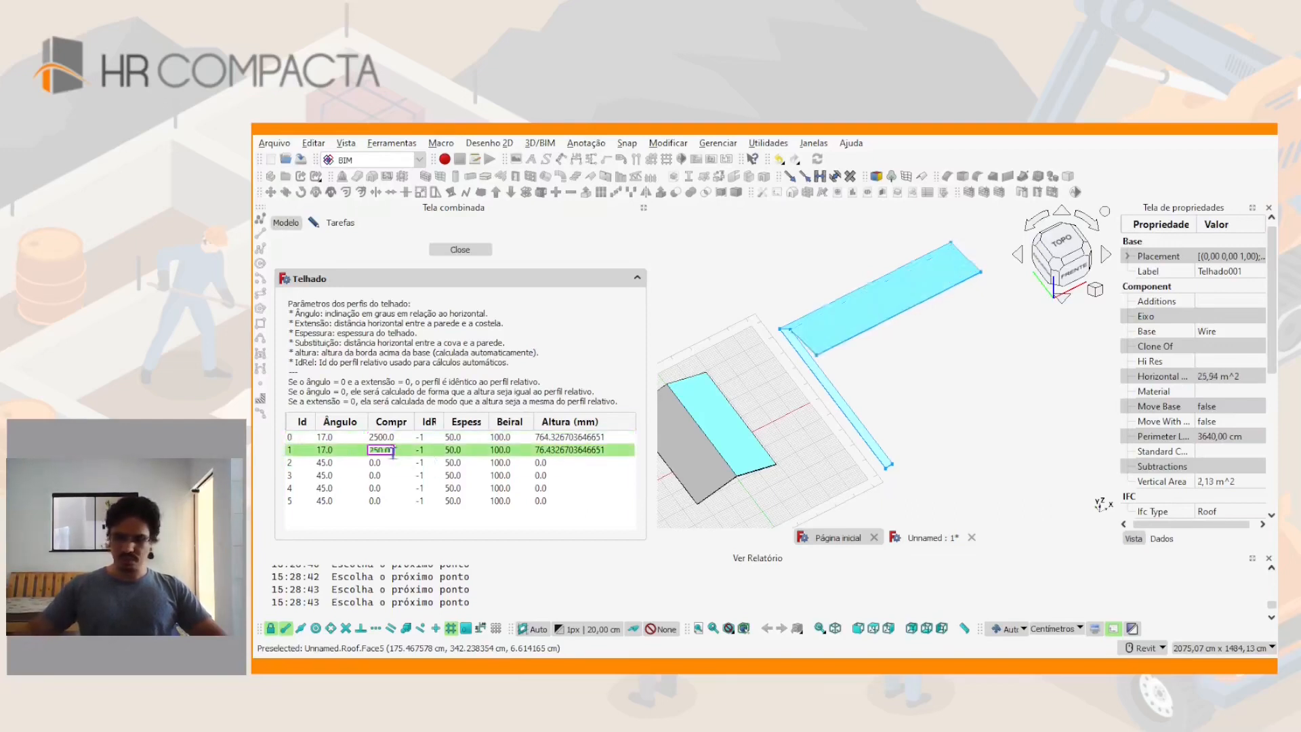
{"action": "key", "text": "Return"}
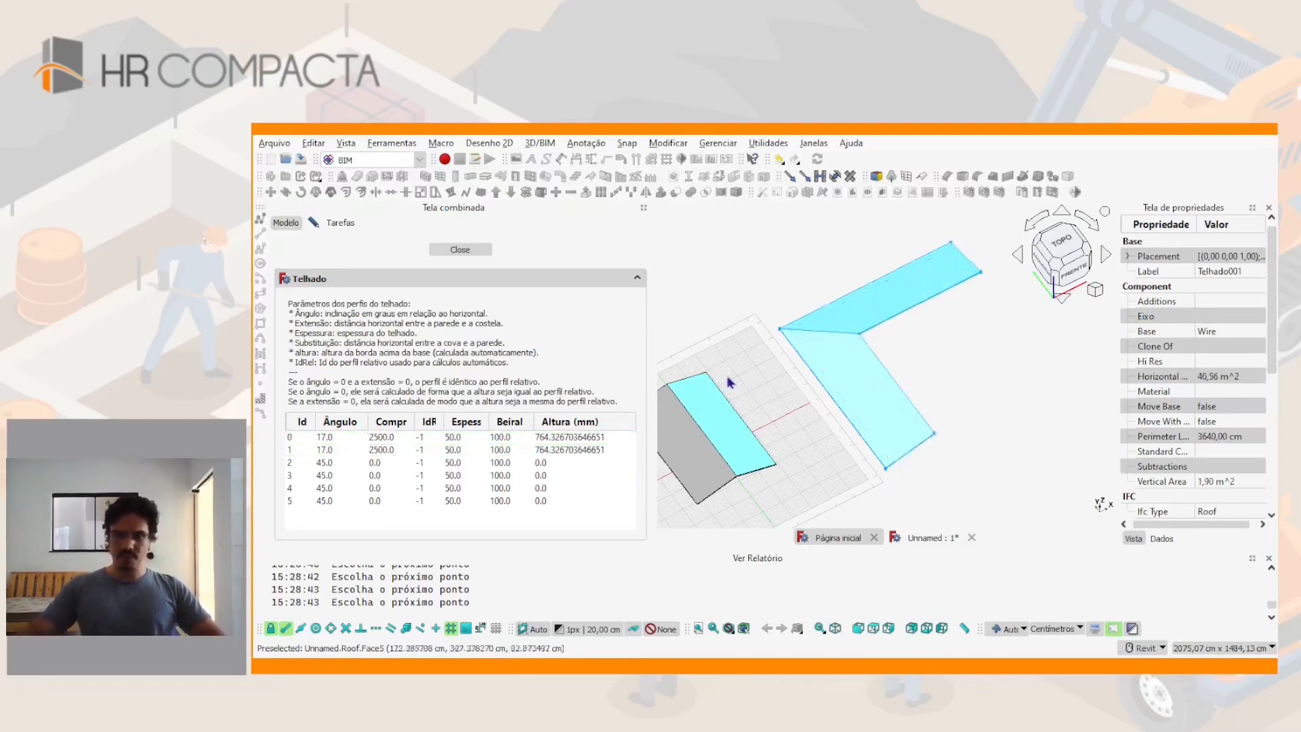
Set the eave overhang of profile 0 of the L-shaped roof to 600
{"action": "scroll", "coordinate": [850, 366], "scroll_direction": "up", "scroll_amount": 5}
{"action": "middle_click_drag", "start_coordinate": [777, 342], "coordinate": [826, 395], "text": "shift"}
{"action": "scroll", "coordinate": [779, 406], "scroll_direction": "down", "scroll_amount": 3}
{"action": "left_click", "coordinate": [1072, 271]}
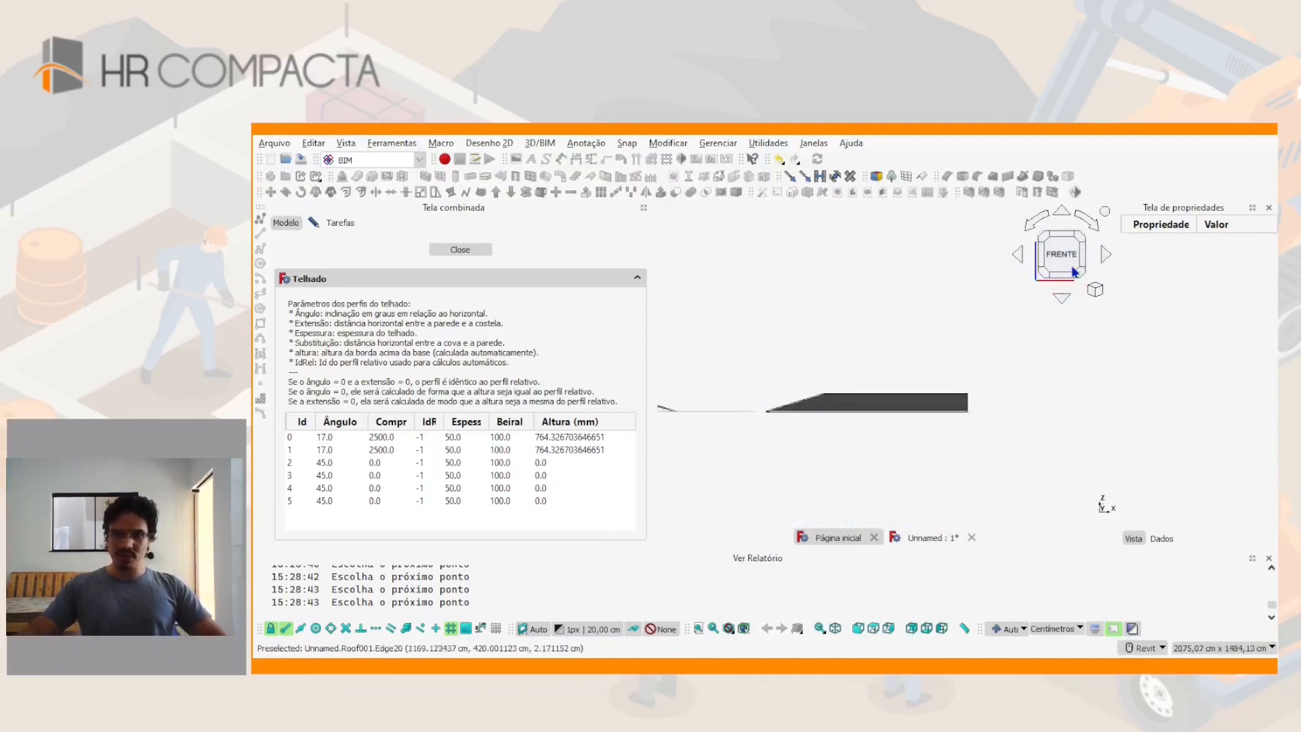
{"action": "scroll", "coordinate": [764, 412], "scroll_direction": "up", "scroll_amount": 8}
{"action": "scroll", "coordinate": [764, 415], "scroll_direction": "down", "scroll_amount": 2}
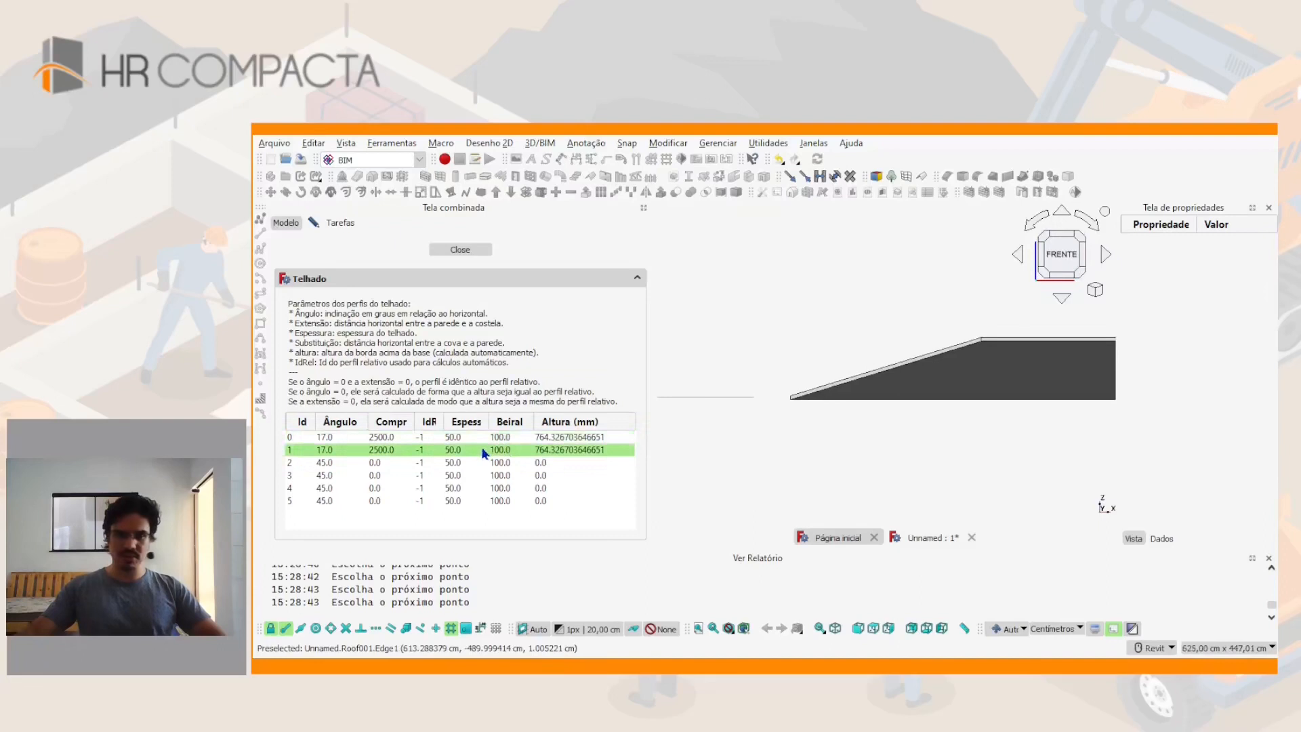
{"action": "double_click", "coordinate": [500, 437]}
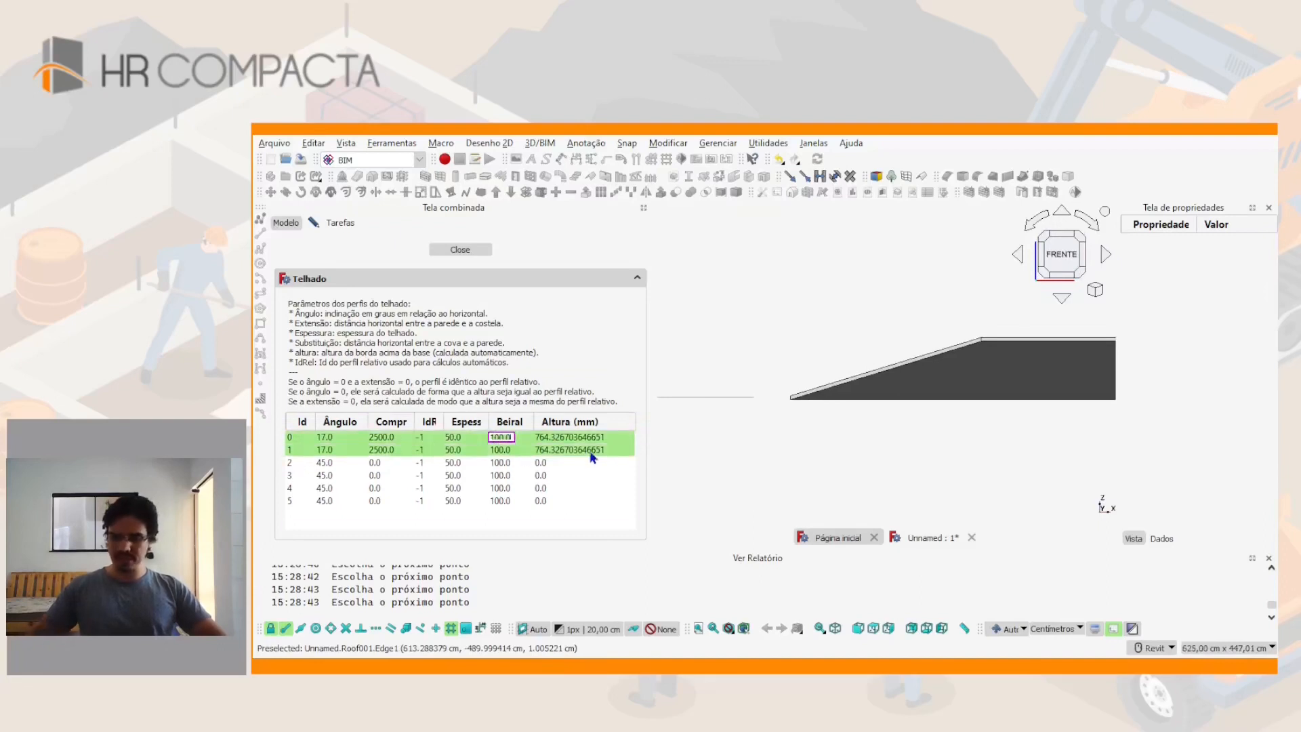
{"action": "type", "text": "600"}
{"action": "key", "text": "Return"}
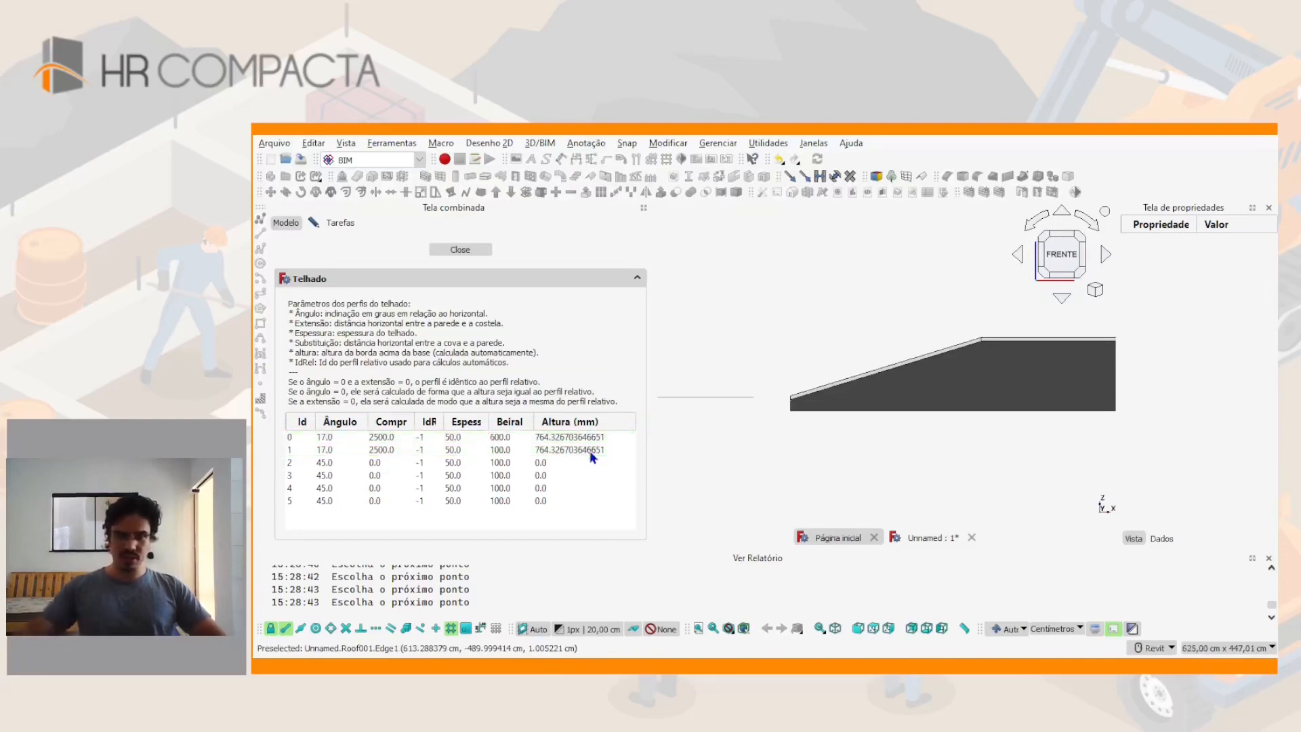
Set the eave overhang of profile 1 of the L-shaped roof to 600
{"action": "middle_click_drag", "start_coordinate": [822, 372], "coordinate": [925, 448], "text": "shift"}
{"action": "scroll", "coordinate": [920, 421], "scroll_direction": "up", "scroll_amount": 4}
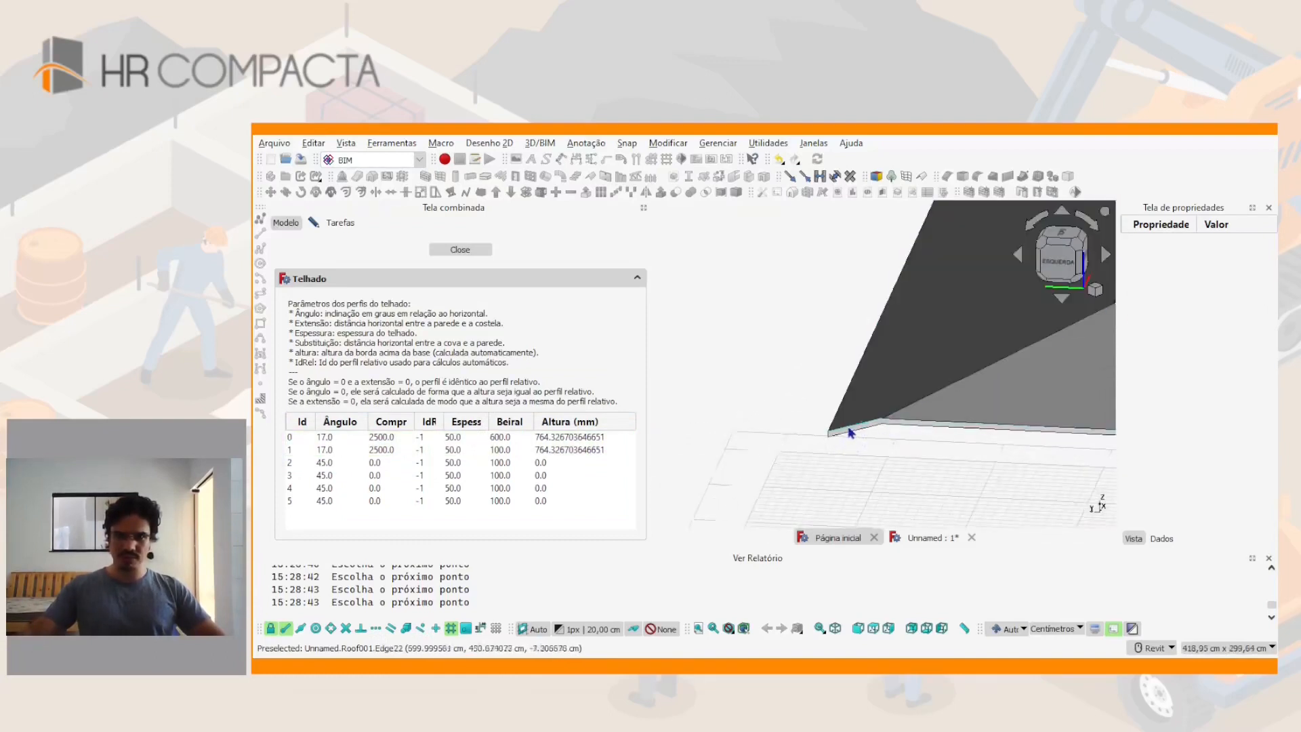
{"action": "double_click", "coordinate": [501, 449]}
{"action": "type", "text": "600"}
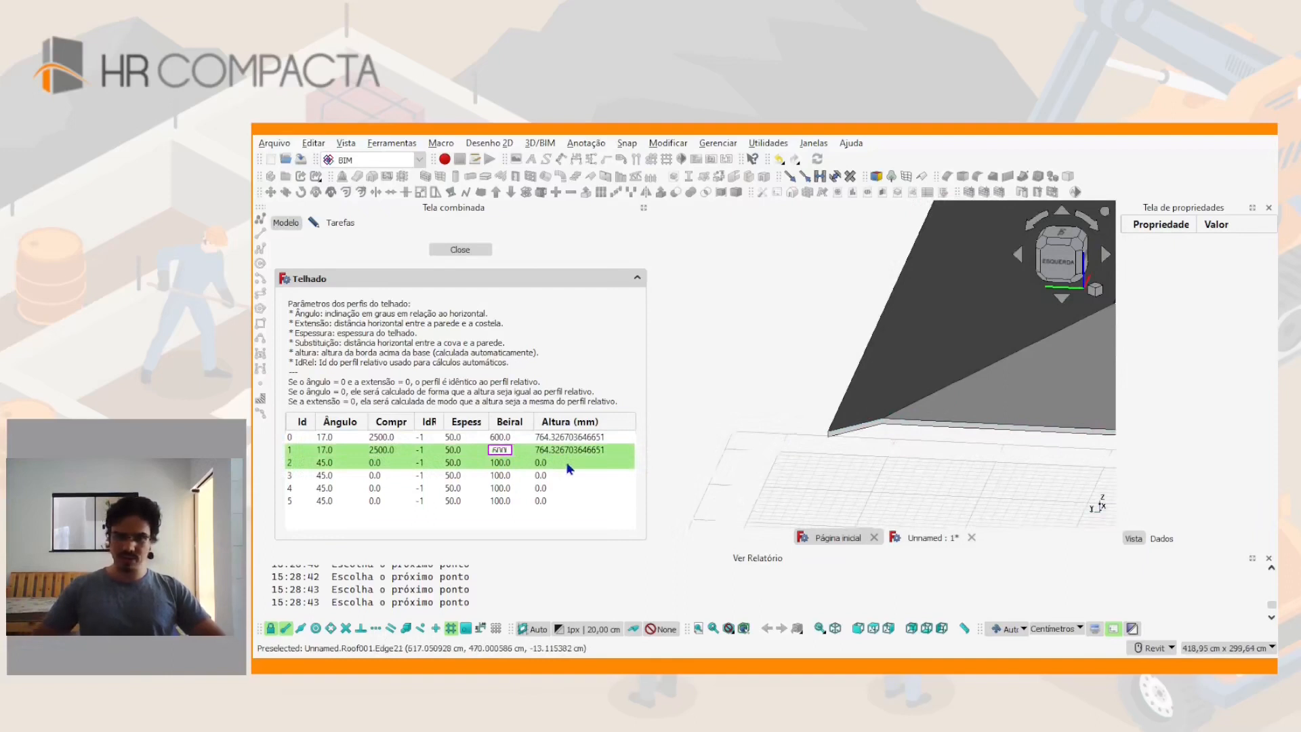
{"action": "key", "text": "Return"}
Examine the extended eaves of the L-shaped roof from the front and from below
{"action": "key", "text": "1"}
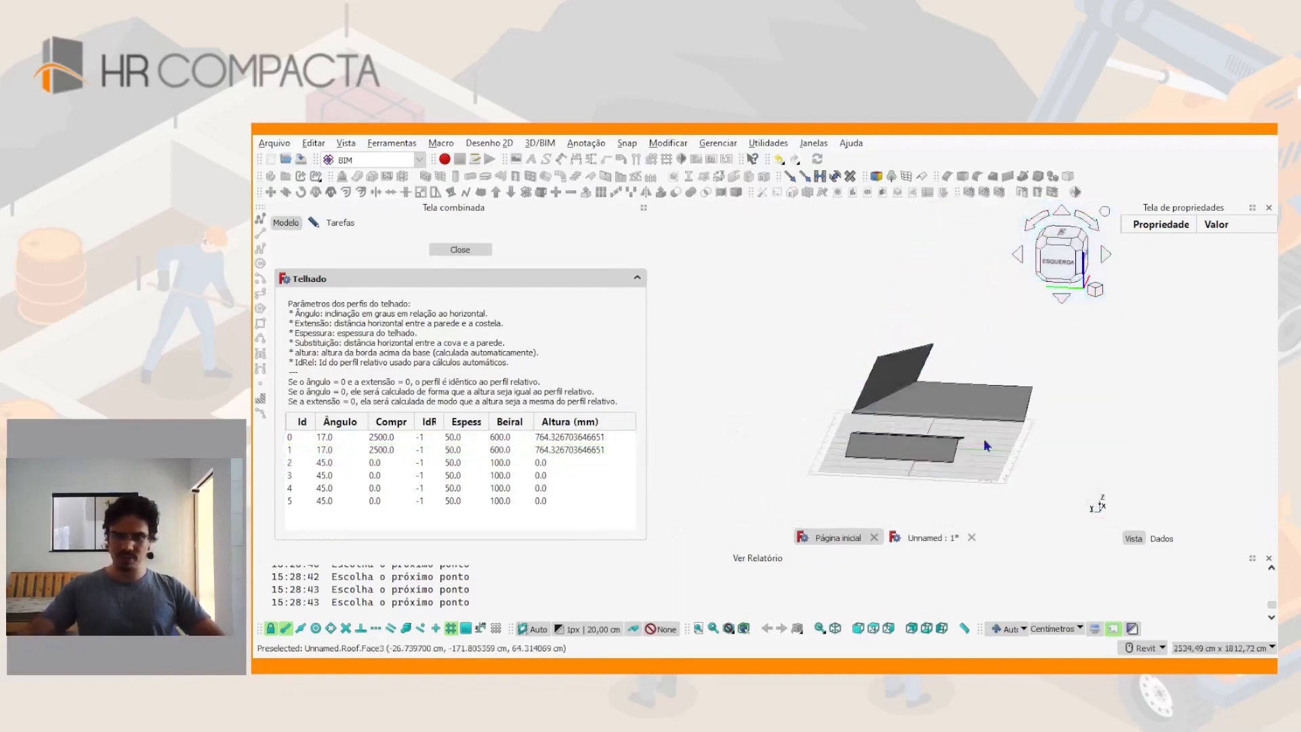
{"action": "left_click", "coordinate": [1078, 261]}
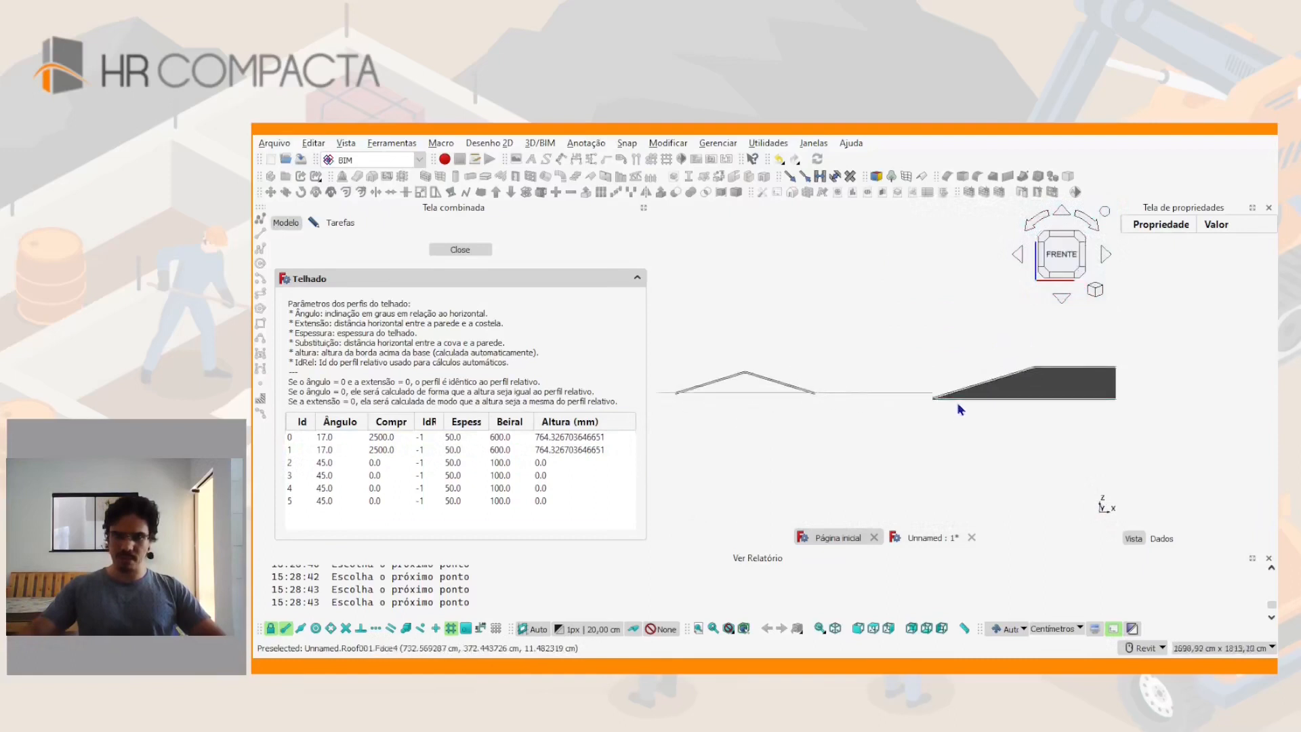
{"action": "key", "text": "0"}
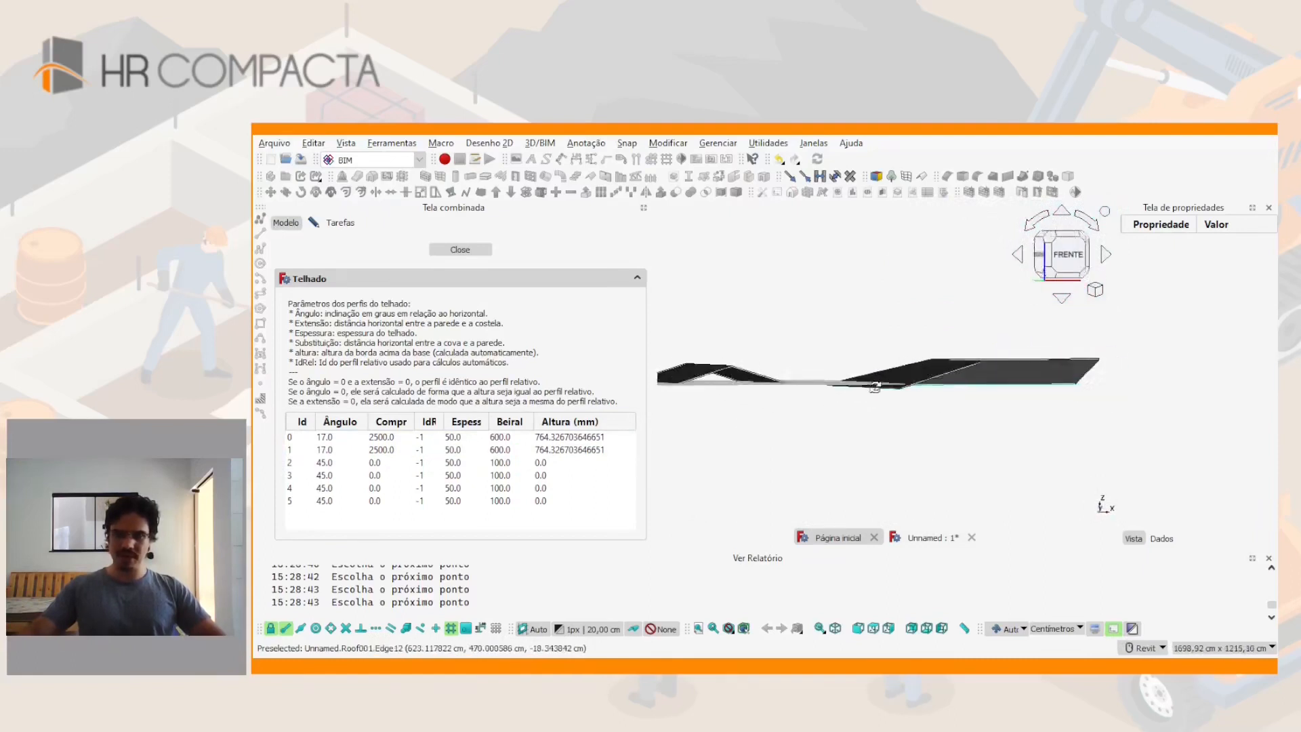
{"action": "left_click", "coordinate": [508, 478]}
{"action": "middle_click_drag", "start_coordinate": [759, 474], "coordinate": [522, 411], "text": "shift"}
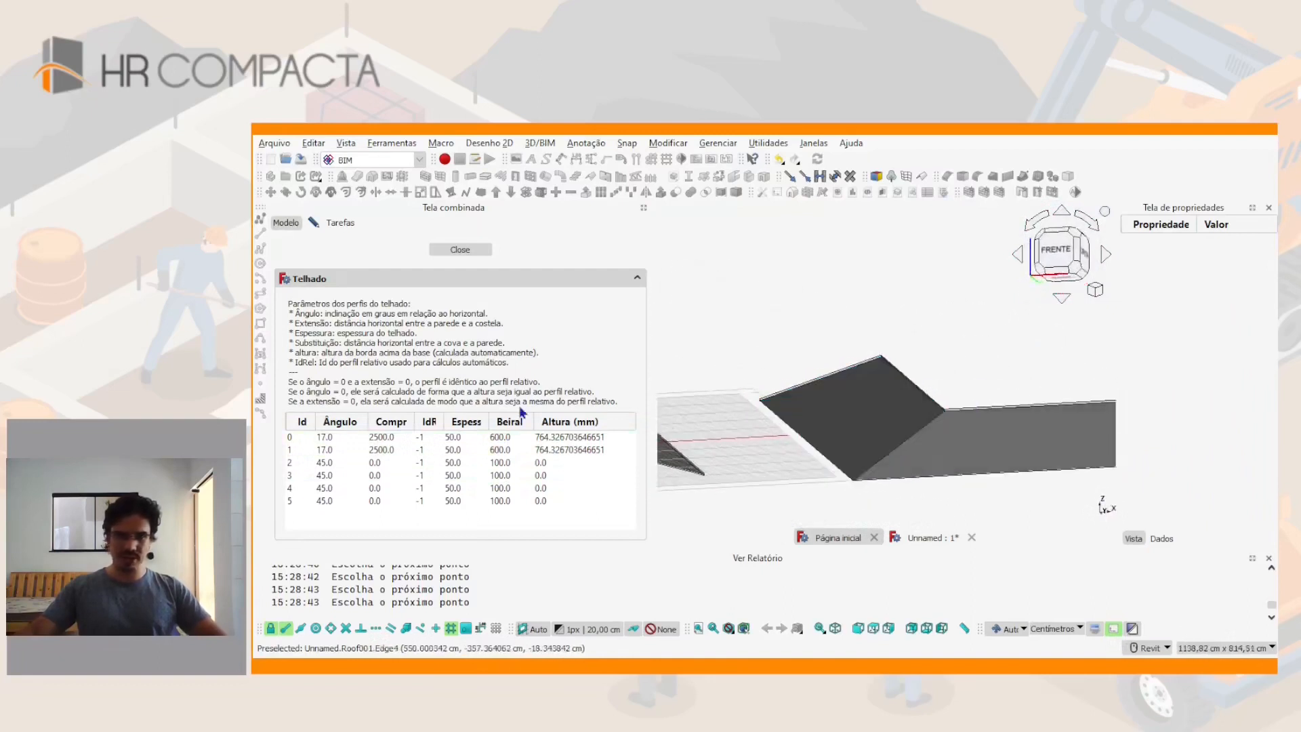
Select the L-shaped roof's base wire and examine how the eaves extend beyond its outline
{"action": "left_click", "coordinate": [285, 223]}
{"action": "left_click", "coordinate": [292, 270]}
{"action": "left_click", "coordinate": [345, 287]}
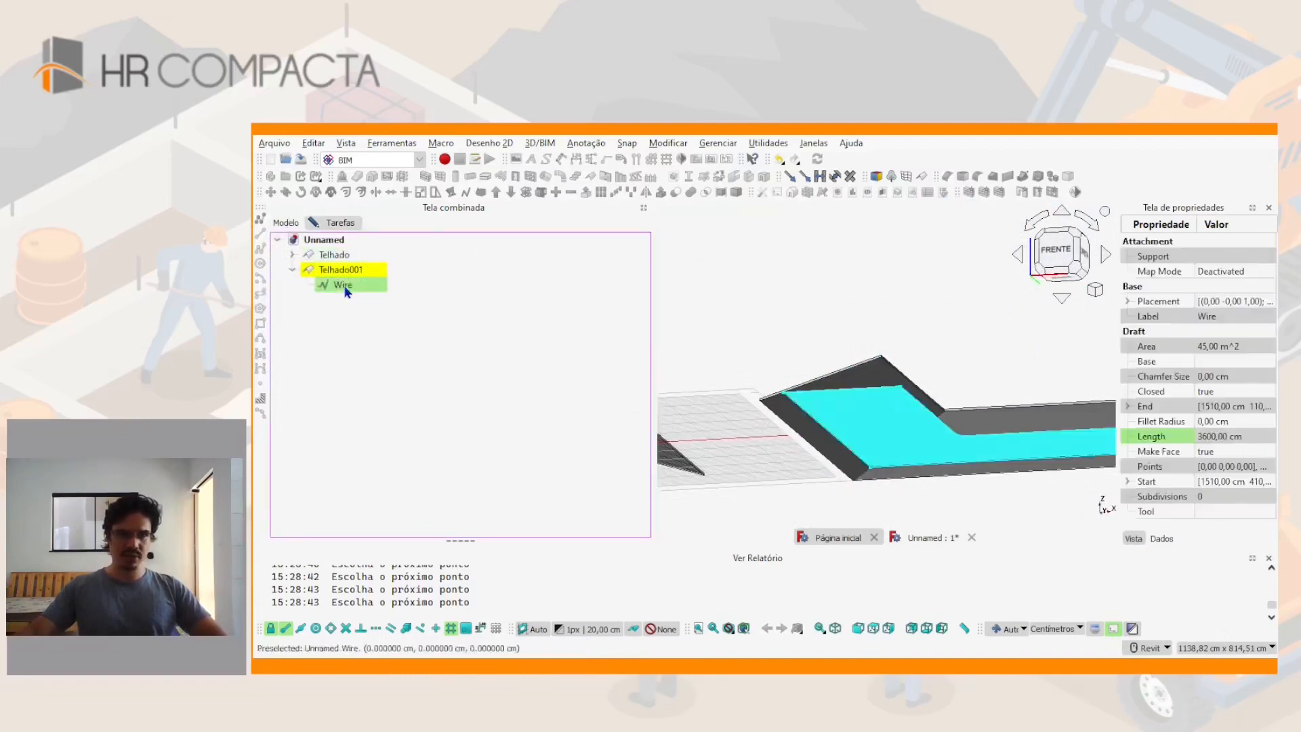
{"action": "left_click", "coordinate": [824, 369]}
{"action": "scroll", "coordinate": [794, 406], "scroll_direction": "up", "scroll_amount": 6}
{"action": "middle_click_drag", "start_coordinate": [801, 408], "coordinate": [805, 383], "text": "shift"}
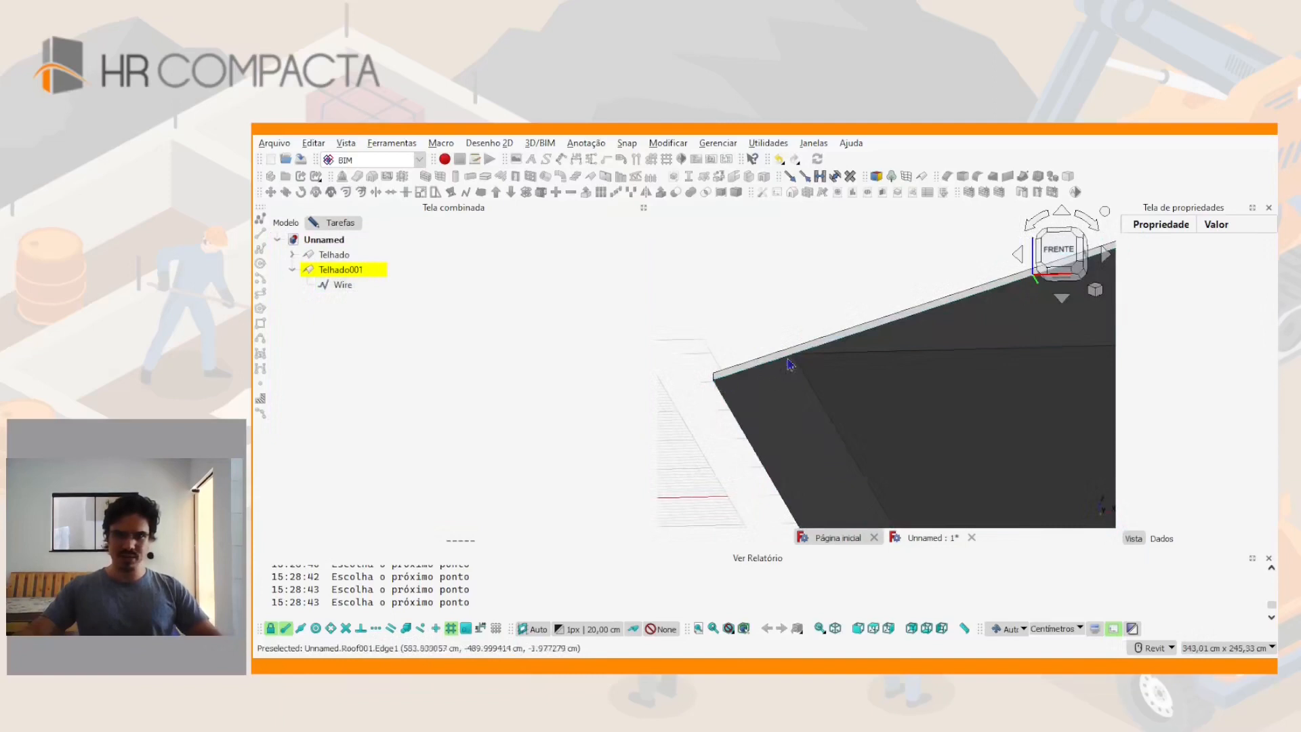
{"action": "middle_click_drag", "start_coordinate": [797, 364], "coordinate": [833, 395], "text": "shift"}
{"action": "scroll", "coordinate": [785, 383], "scroll_direction": "down", "scroll_amount": 5}
{"action": "left_click", "coordinate": [824, 434]}
{"action": "scroll", "coordinate": [822, 427], "scroll_direction": "down", "scroll_amount": 5}
{"action": "left_click", "coordinate": [789, 384]}
Close the L-shaped roof's profile parameters and collapse its entry in the model tree
{"action": "double_click", "coordinate": [345, 269]}
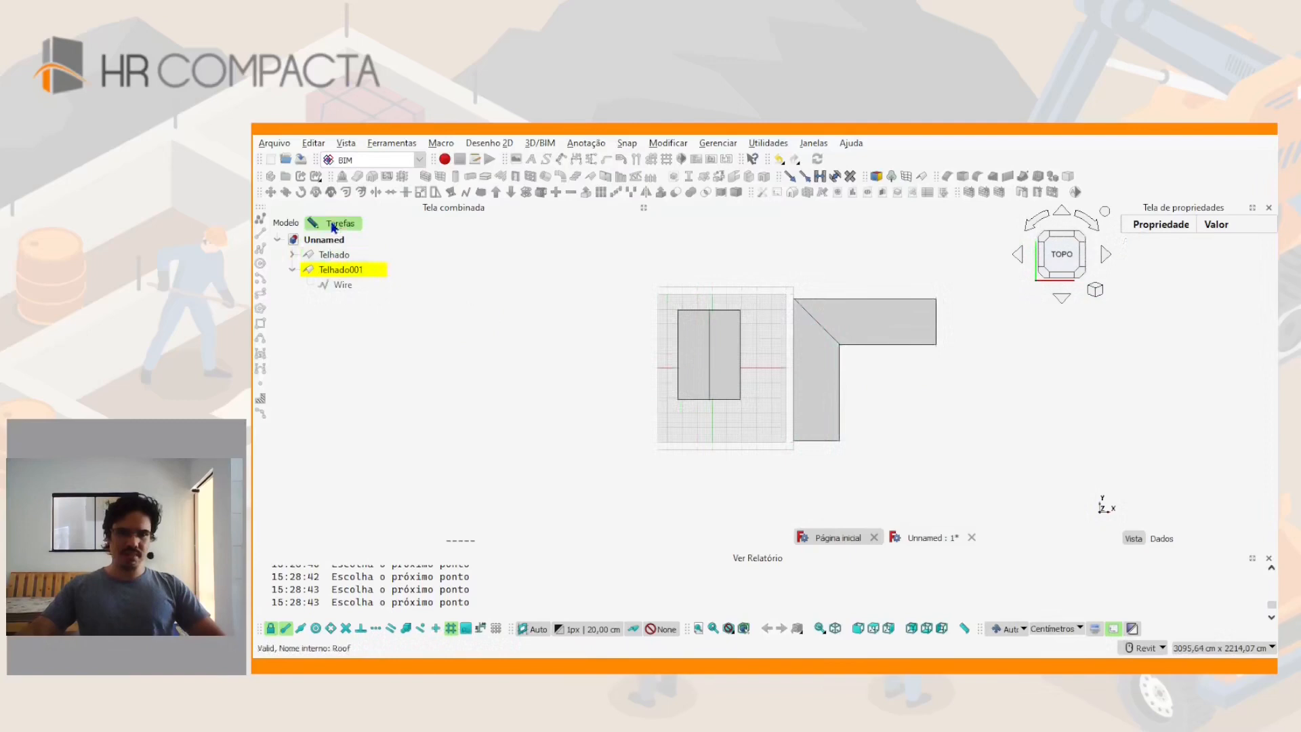
{"action": "left_click", "coordinate": [460, 250]}
{"action": "left_click", "coordinate": [313, 270]}
{"action": "left_click", "coordinate": [291, 270]}
Start a polyline in the empty area below the roofs with segments of -300 cm in X and -900 cm in Y
{"action": "scroll", "coordinate": [771, 259], "scroll_direction": "down", "scroll_amount": 1}
{"action": "middle_click_drag", "start_coordinate": [796, 337], "coordinate": [771, 345]}
{"action": "scroll", "coordinate": [844, 372], "scroll_direction": "down", "scroll_amount": 1}
{"action": "middle_click_drag", "start_coordinate": [878, 376], "coordinate": [924, 350]}
{"action": "scroll", "coordinate": [808, 363], "scroll_direction": "down", "scroll_amount": 1}
{"action": "scroll", "coordinate": [794, 399], "scroll_direction": "up", "scroll_amount": 2}
{"action": "middle_click_drag", "start_coordinate": [816, 426], "coordinate": [819, 348]}
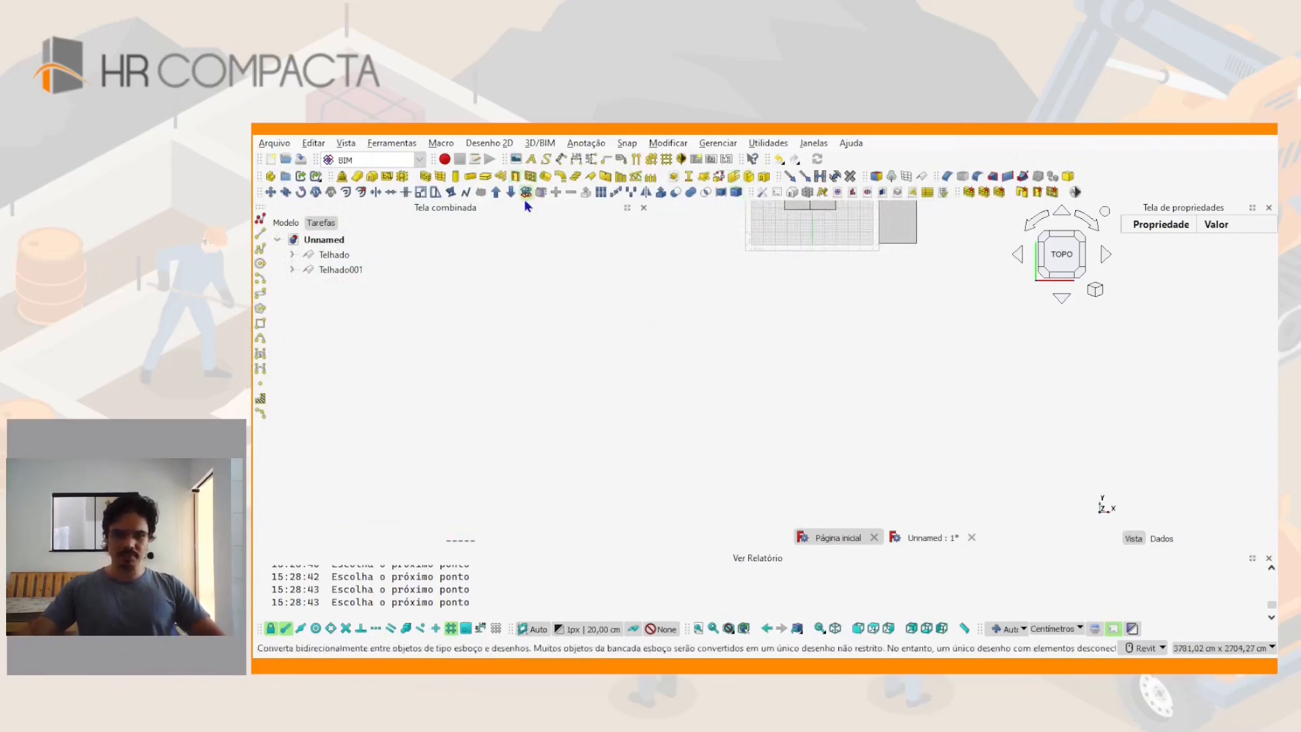
{"action": "key", "text": "p"}
{"action": "key", "text": "l"}
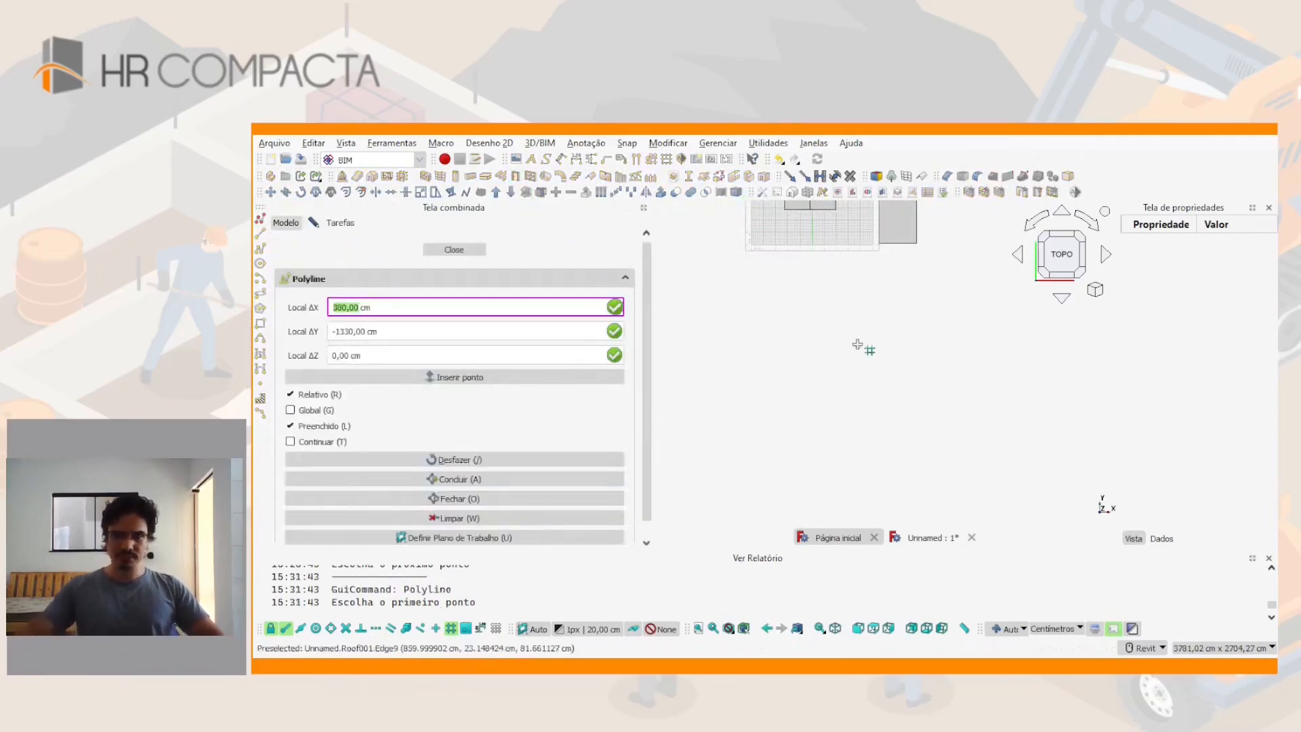
{"action": "left_click", "coordinate": [855, 300]}
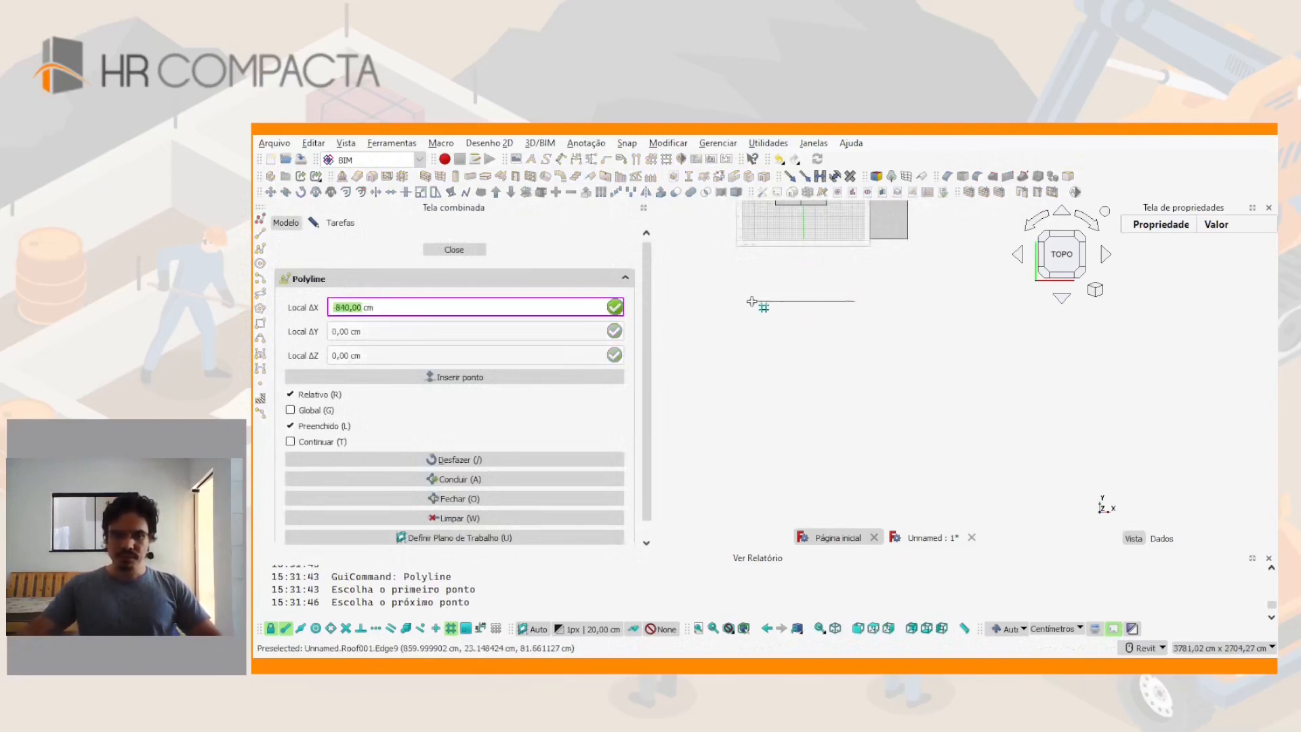
{"action": "type", "text": "-300"}
{"action": "key", "text": "Return"}
{"action": "key", "text": "shift"}
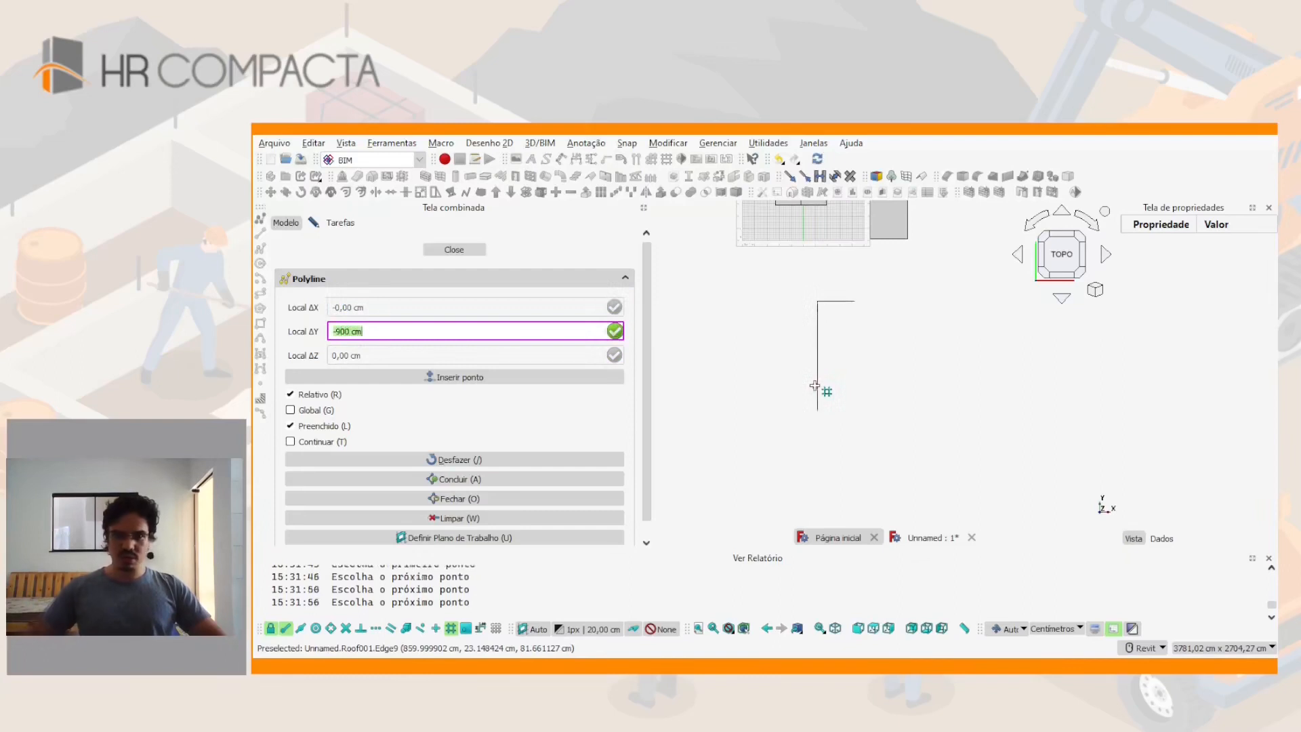
{"action": "key", "text": "Return"}
Continue the polyline 300 cm in X, 300 cm in Y, 200 cm in X and 300 cm in Y, and close it as a T-shaped outline
{"action": "scroll", "coordinate": [840, 394], "scroll_direction": "up", "scroll_amount": 3}
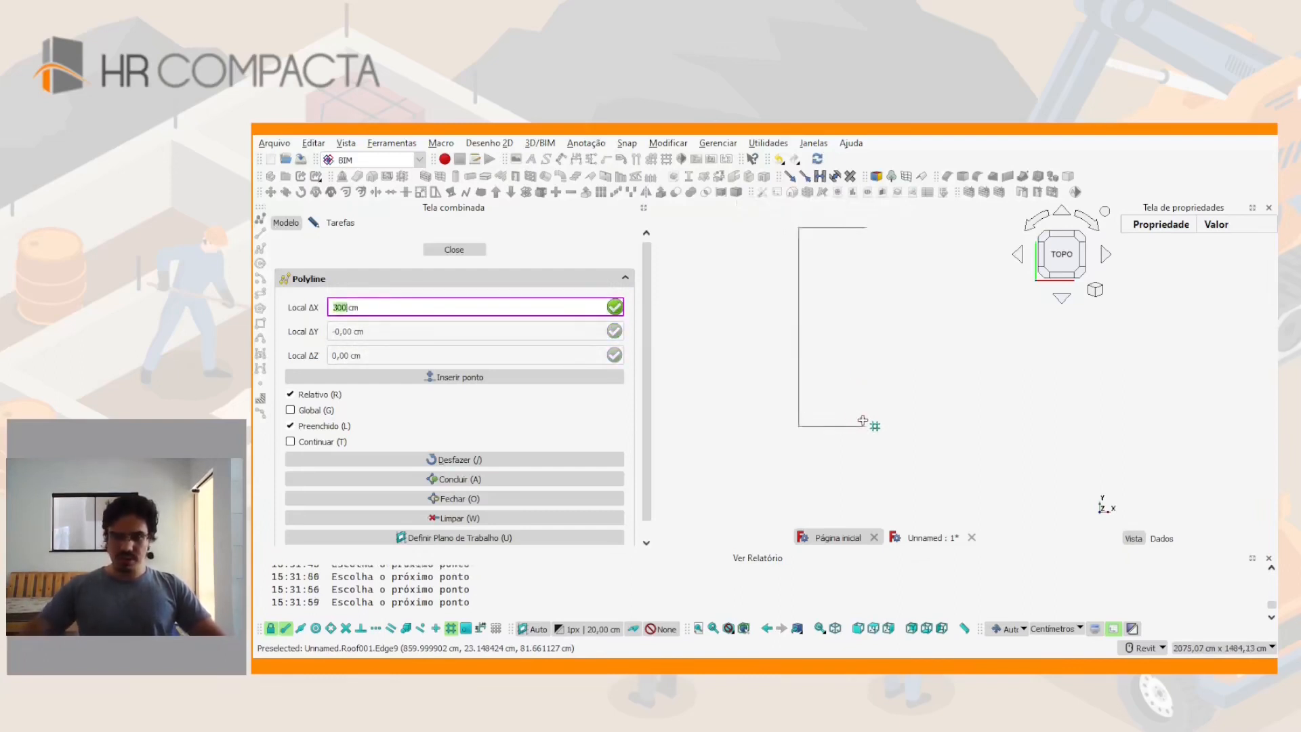
{"action": "key", "text": "Return"}
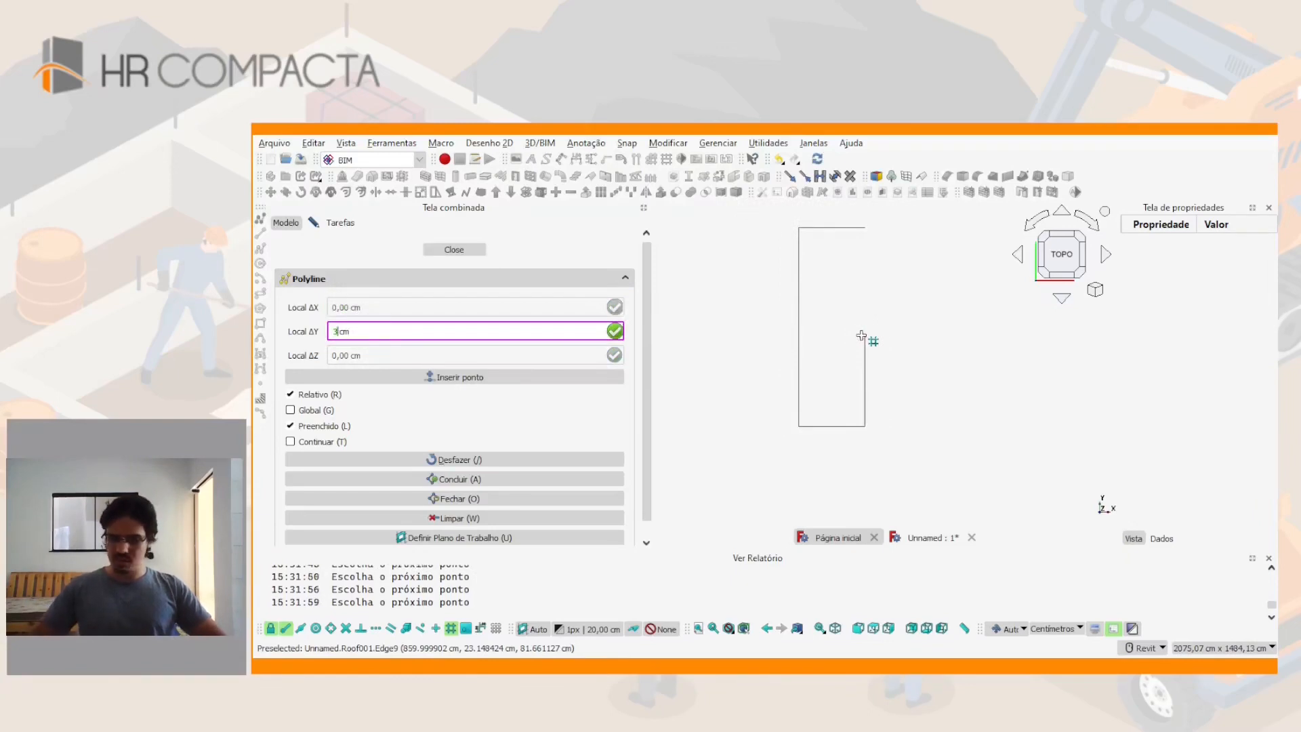
{"action": "key", "text": "Return"}
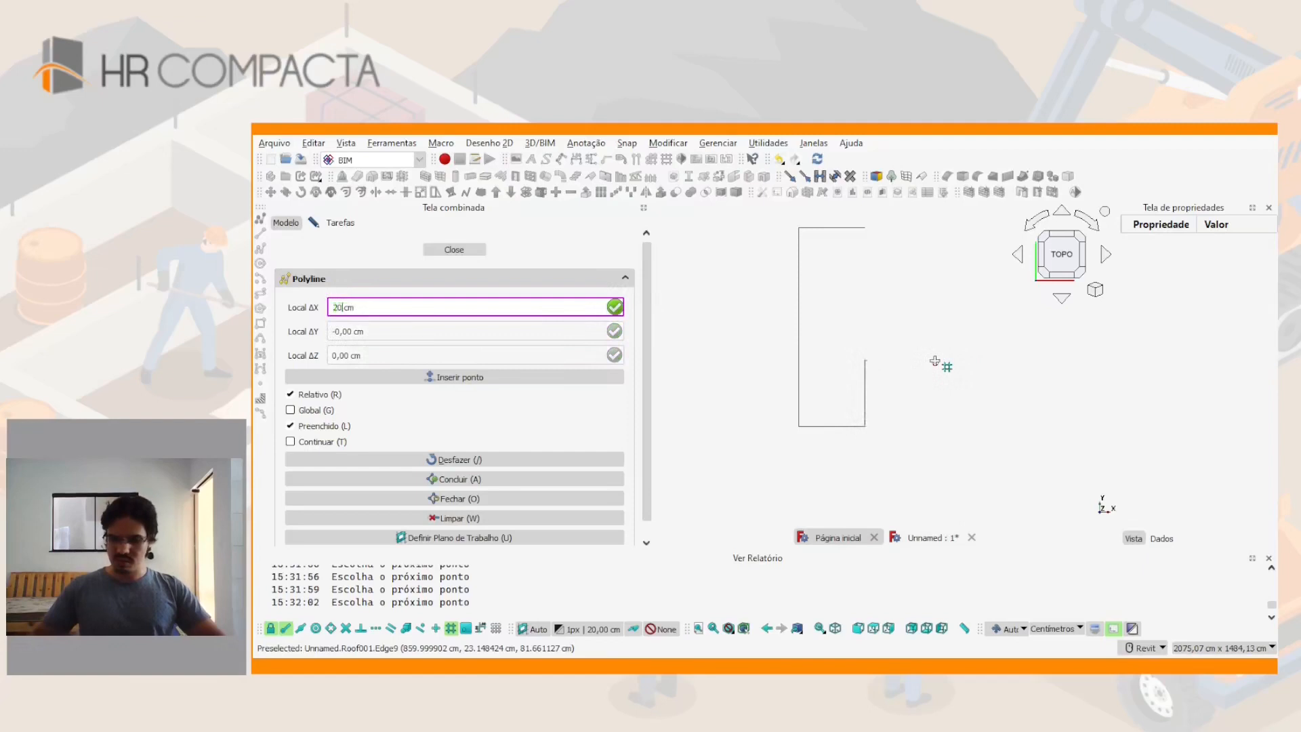
{"action": "key", "text": "Return"}
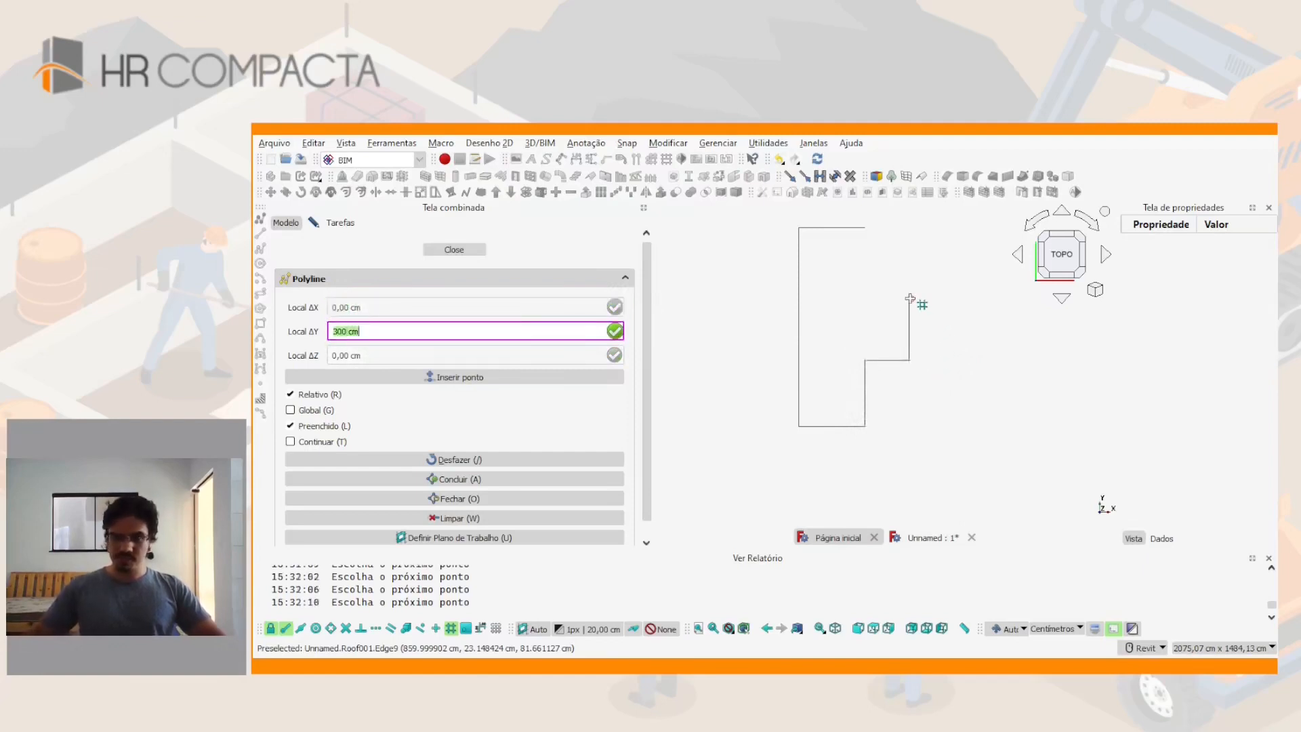
{"action": "left_click", "coordinate": [868, 359]}
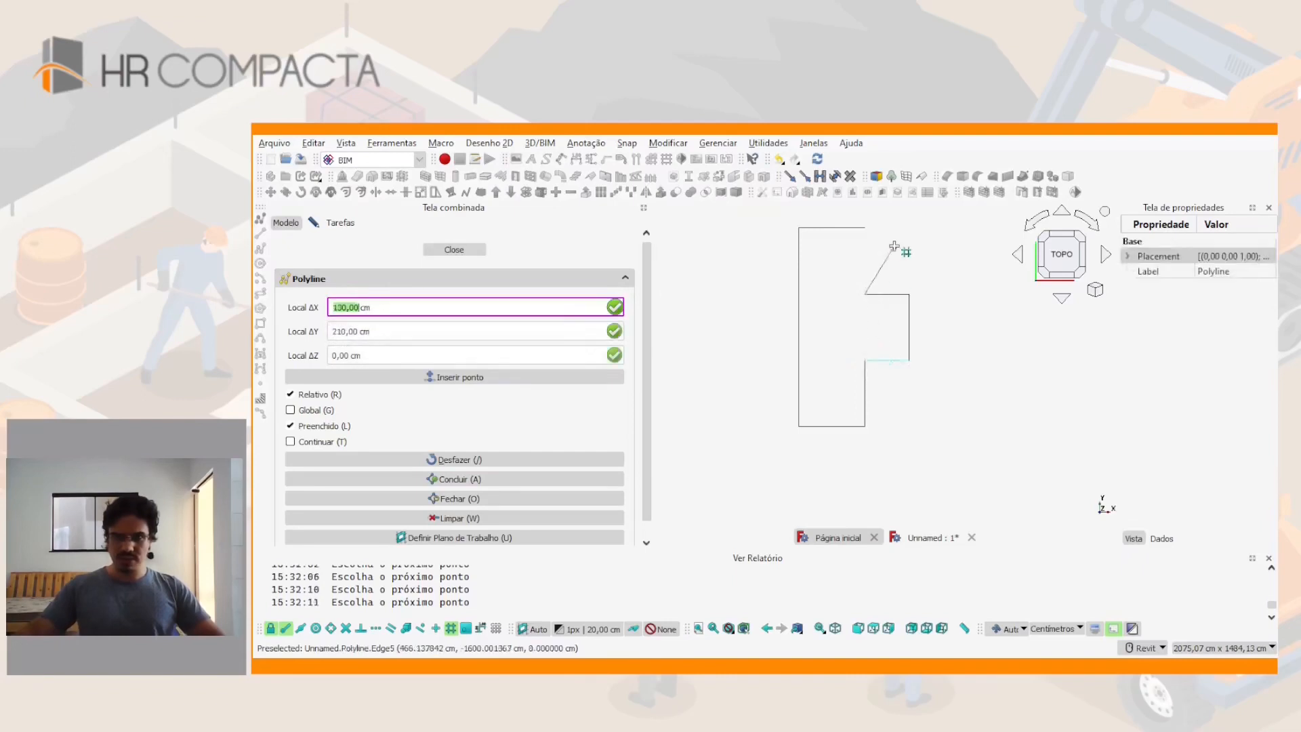
{"action": "left_click", "coordinate": [849, 231]}
Create a roof from the closed T-shaped wire and open its profile parameters
{"action": "key", "text": "0"}
{"action": "scroll", "coordinate": [827, 374], "scroll_direction": "up", "scroll_amount": 2}
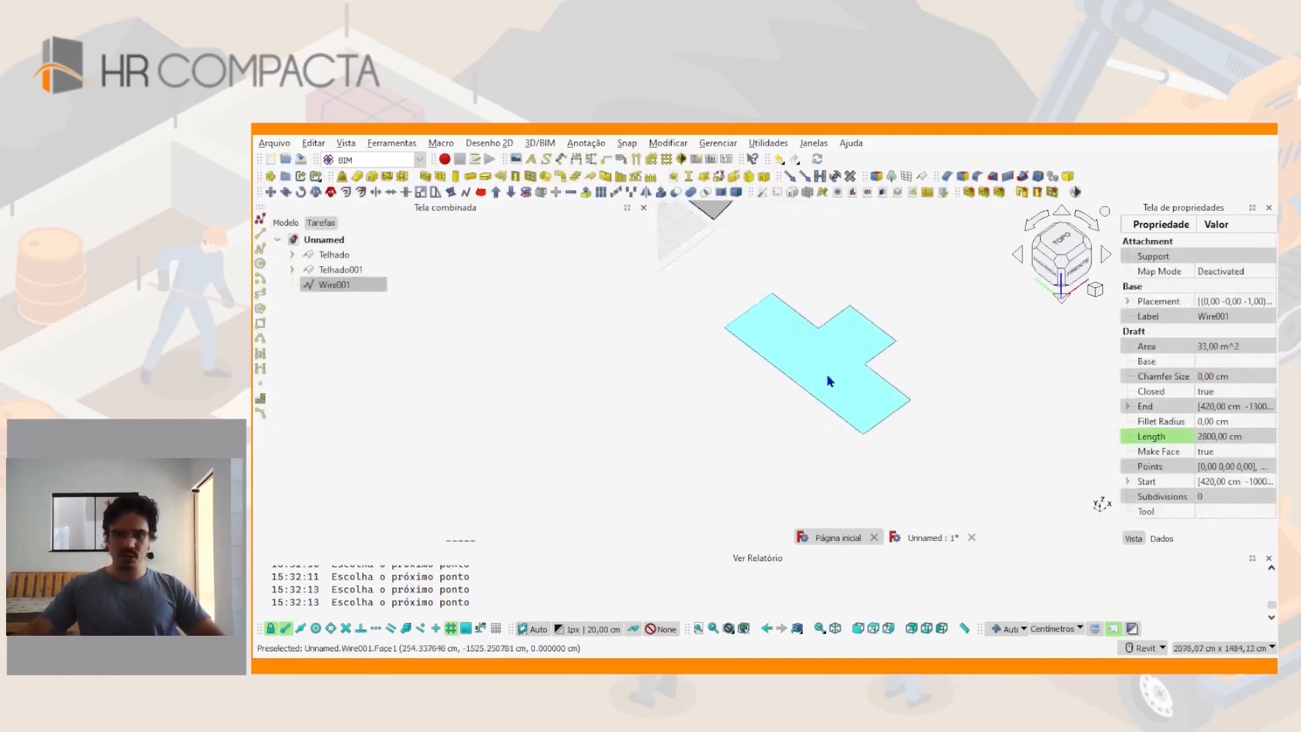
{"action": "scroll", "coordinate": [827, 374], "scroll_direction": "down", "scroll_amount": 4}
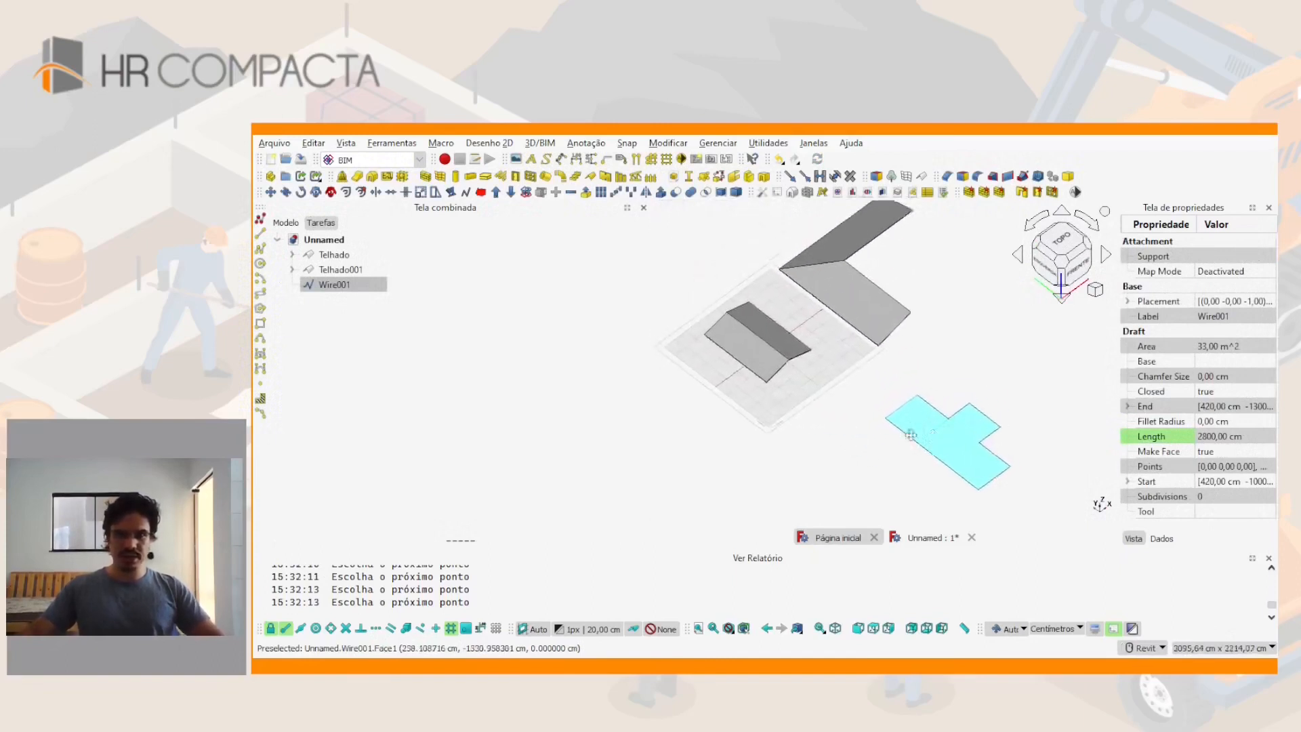
{"action": "middle_click_drag", "start_coordinate": [823, 405], "coordinate": [859, 426]}
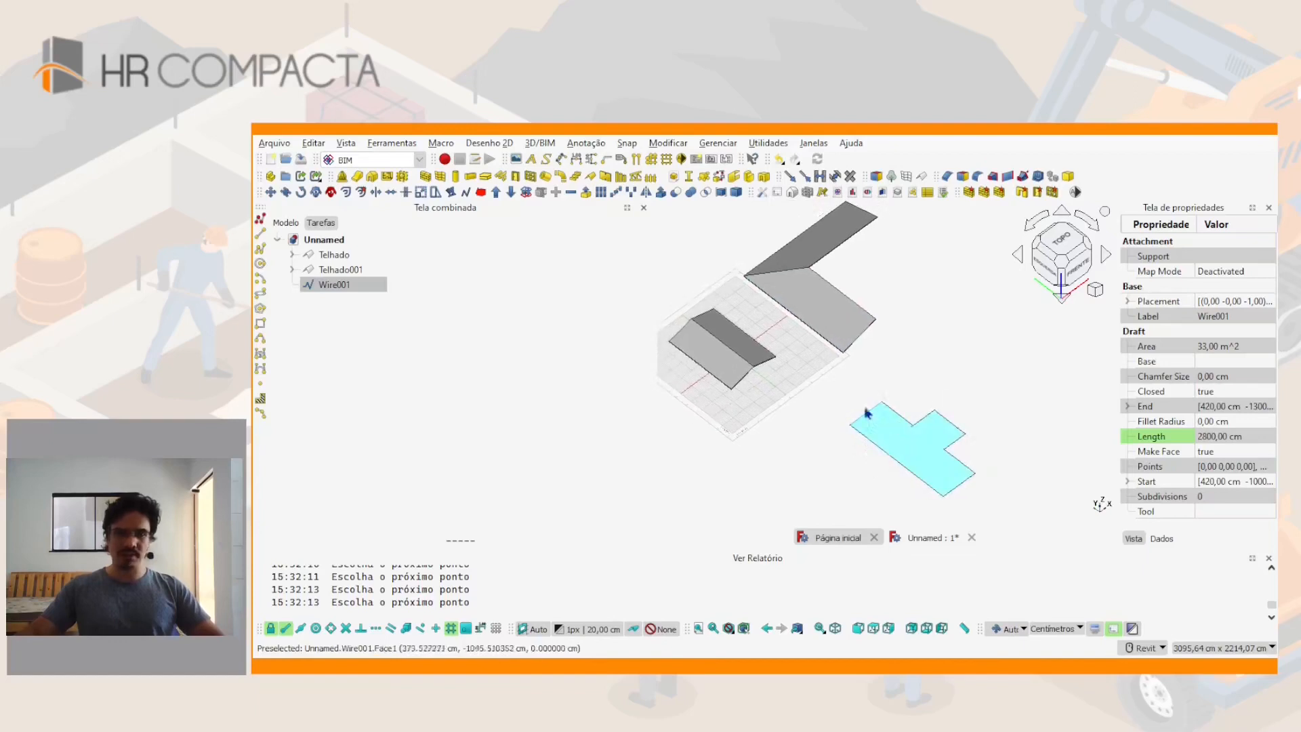
{"action": "middle_click_drag", "start_coordinate": [904, 451], "coordinate": [870, 446]}
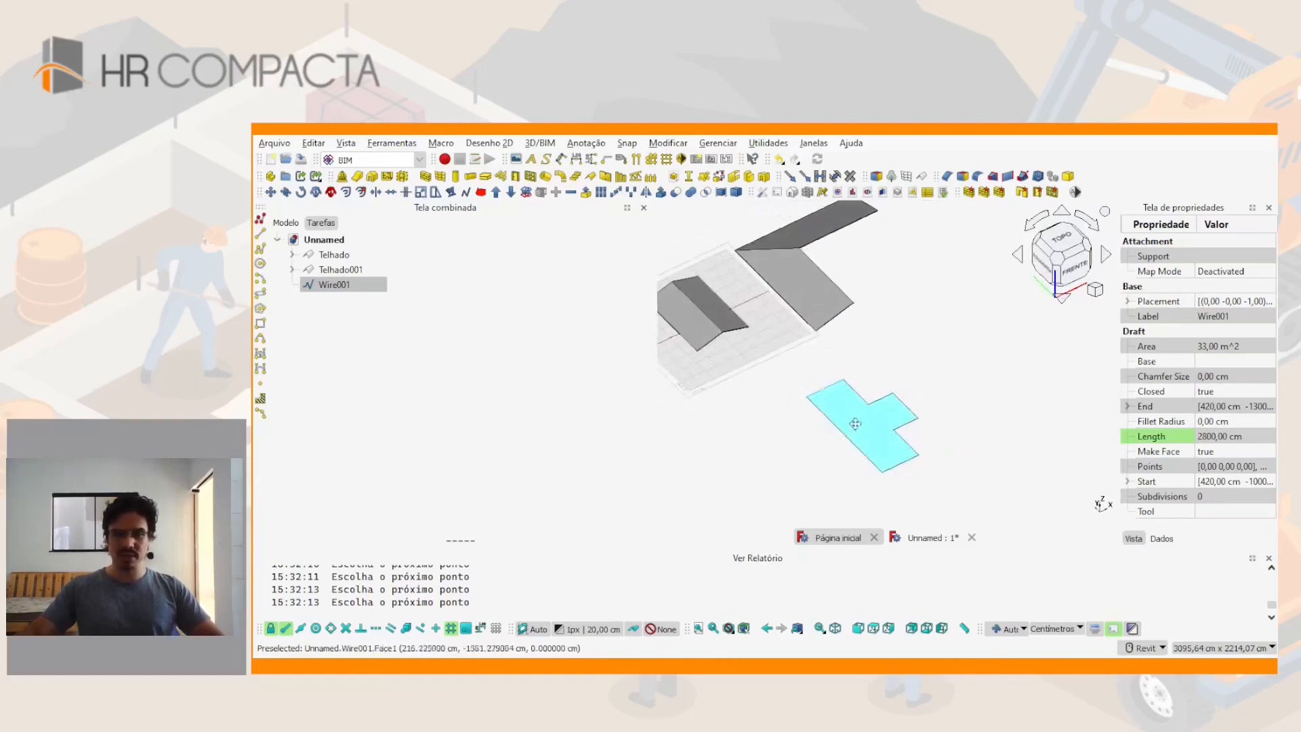
{"action": "scroll", "coordinate": [874, 440], "scroll_direction": "up", "scroll_amount": 5}
{"action": "middle_click_drag", "start_coordinate": [884, 393], "coordinate": [883, 381]}
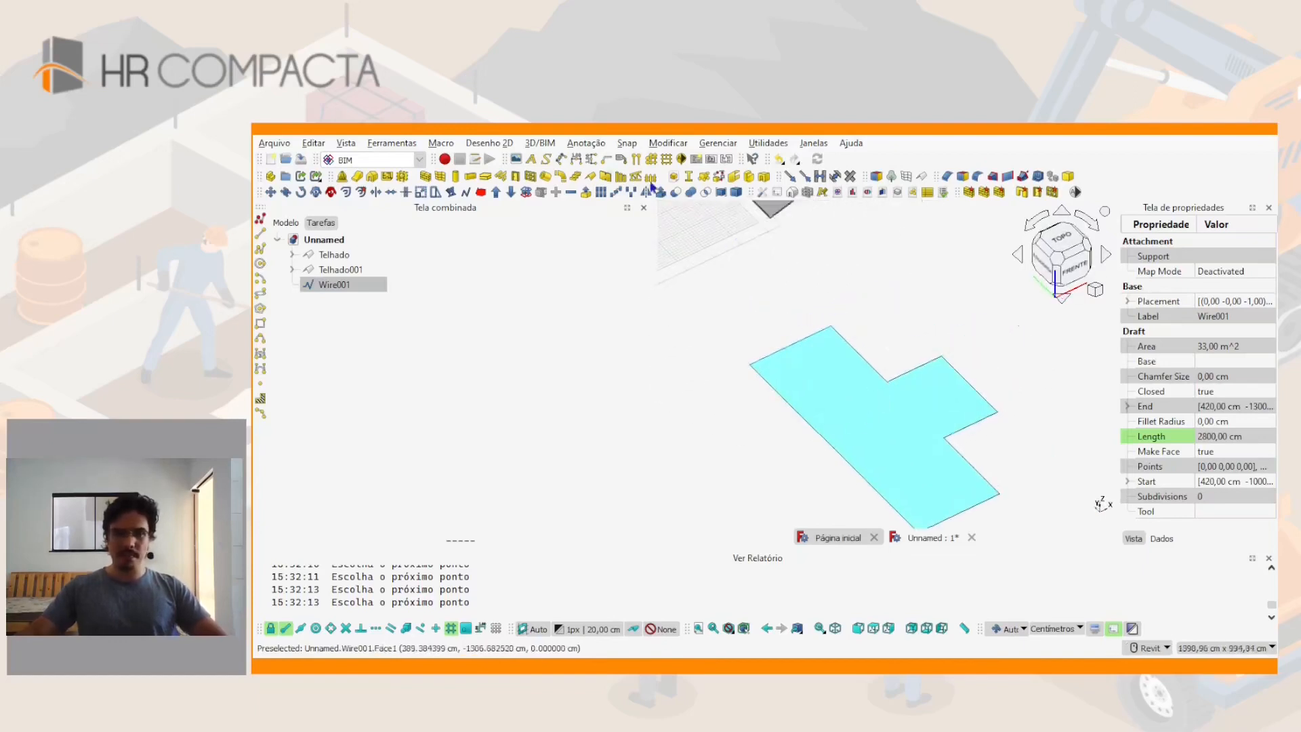
{"action": "middle_click_drag", "start_coordinate": [883, 459], "coordinate": [952, 393]}
{"action": "double_click", "coordinate": [341, 284]}
{"action": "middle_click_drag", "start_coordinate": [722, 407], "coordinate": [748, 442], "text": "shift"}
Set the angle of all profiles of the T-shaped roof to 17 degrees
{"action": "left_click", "coordinate": [365, 465]}
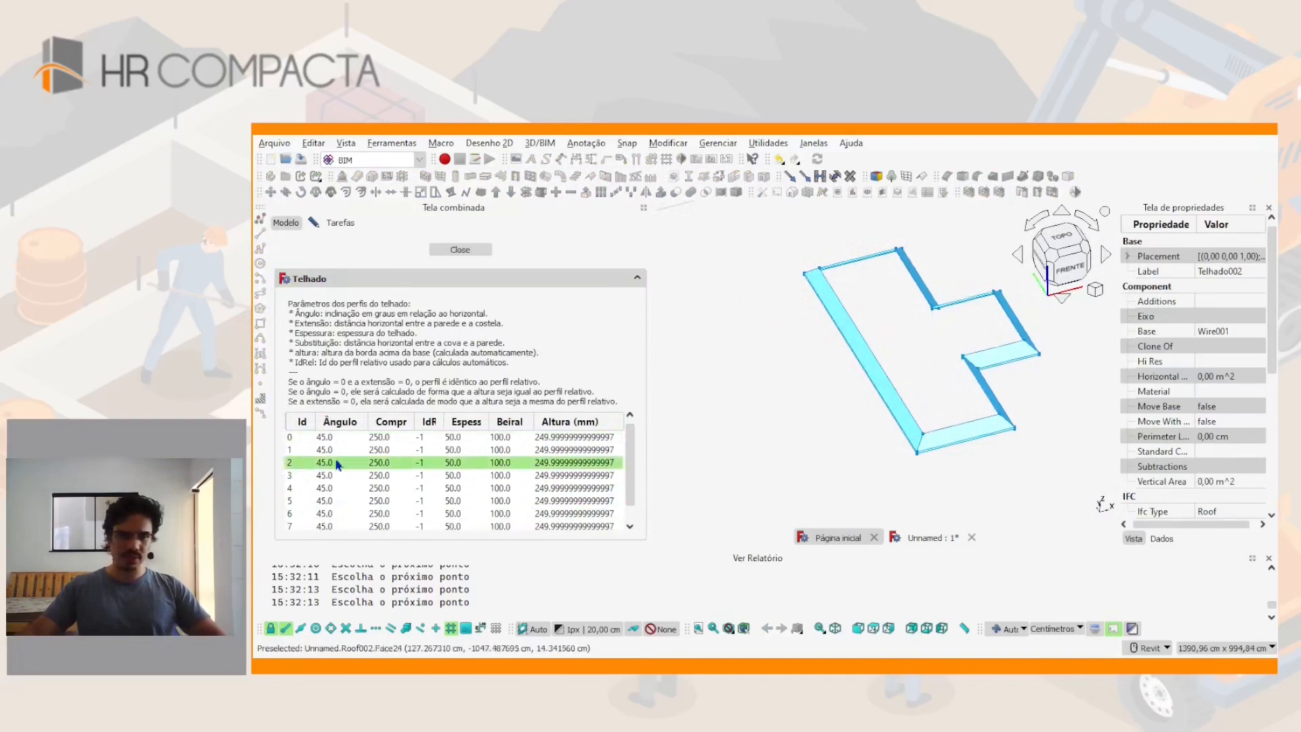
{"action": "double_click", "coordinate": [332, 440]}
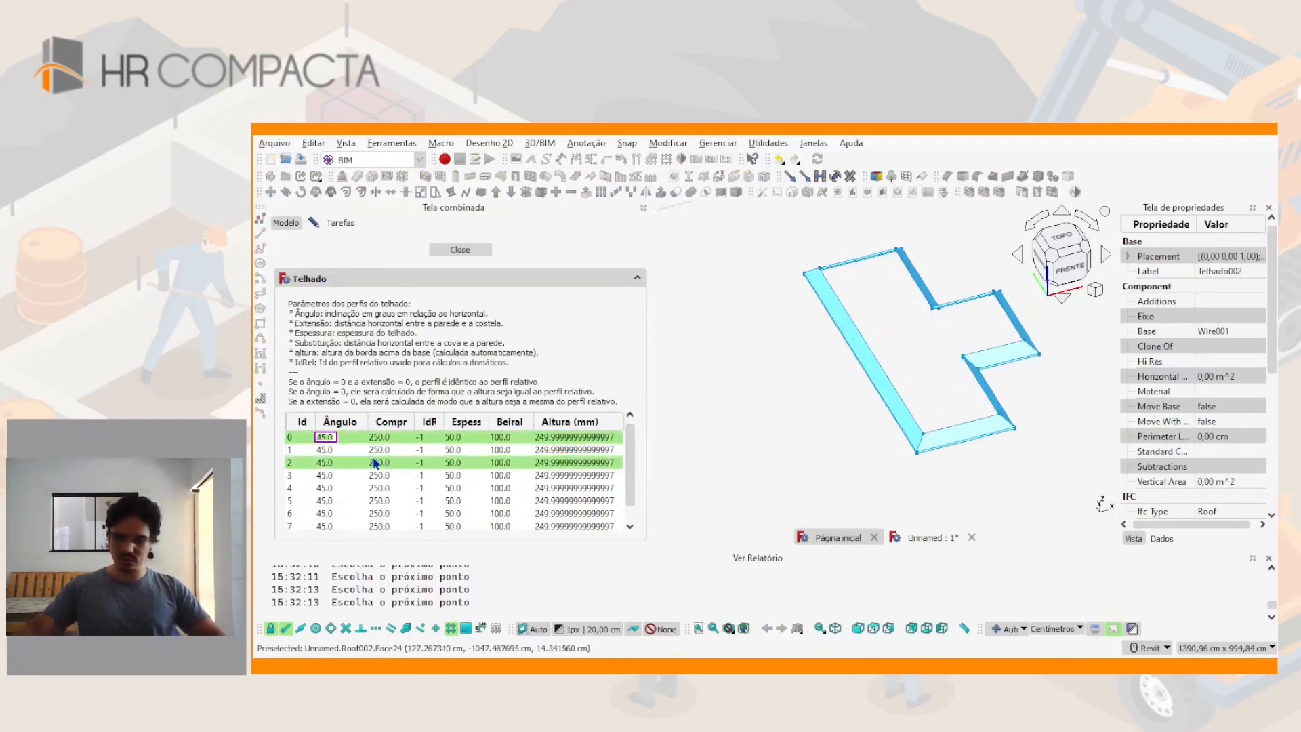
{"action": "type", "text": "17"}
{"action": "key", "text": "Return"}
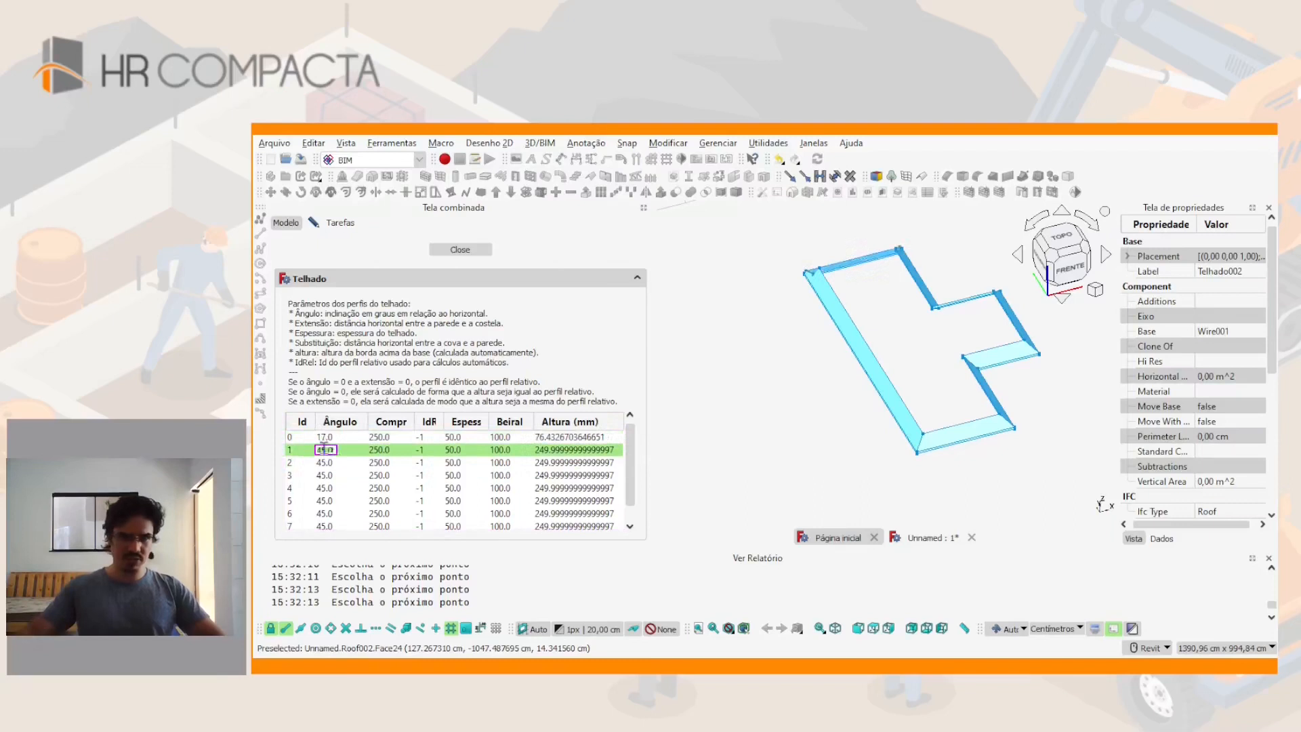
{"action": "left_click", "coordinate": [337, 450]}
{"action": "type", "text": "17"}
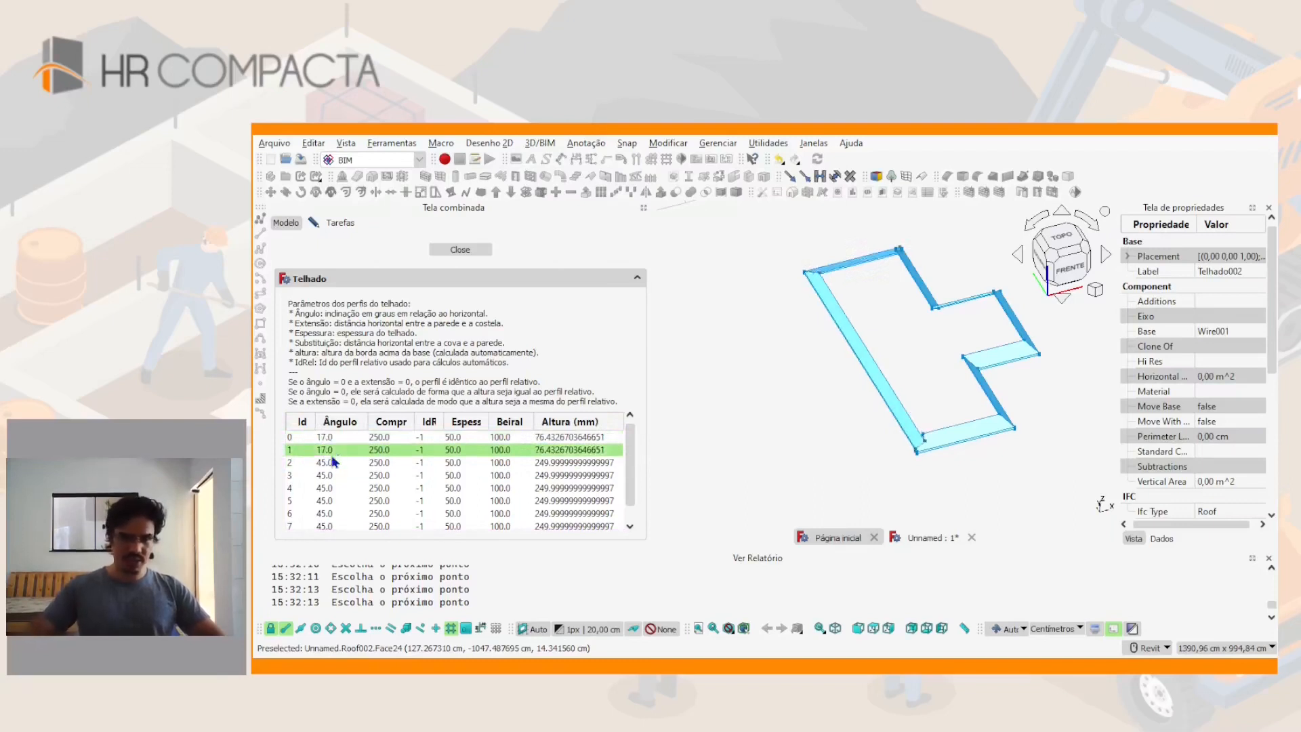
{"action": "double_click", "coordinate": [328, 460]}
{"action": "key", "text": "Return"}
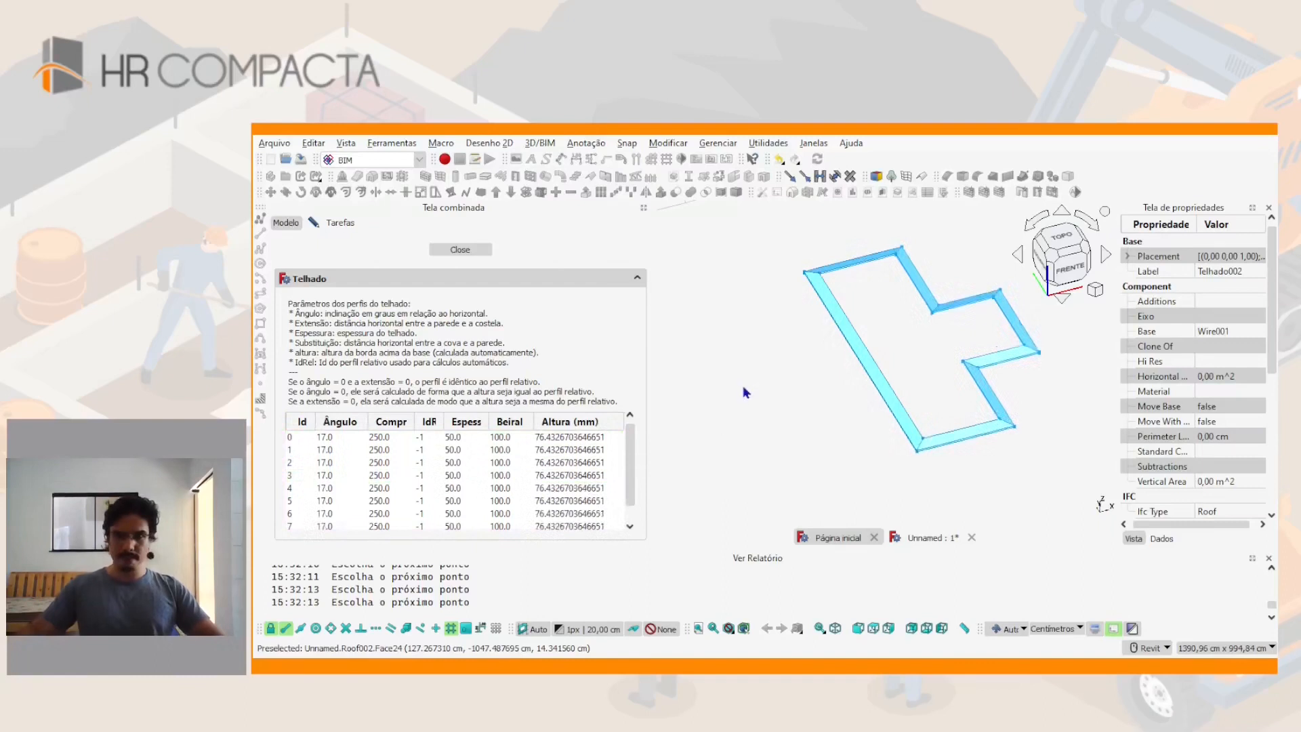
{"action": "left_click", "coordinate": [745, 388]}
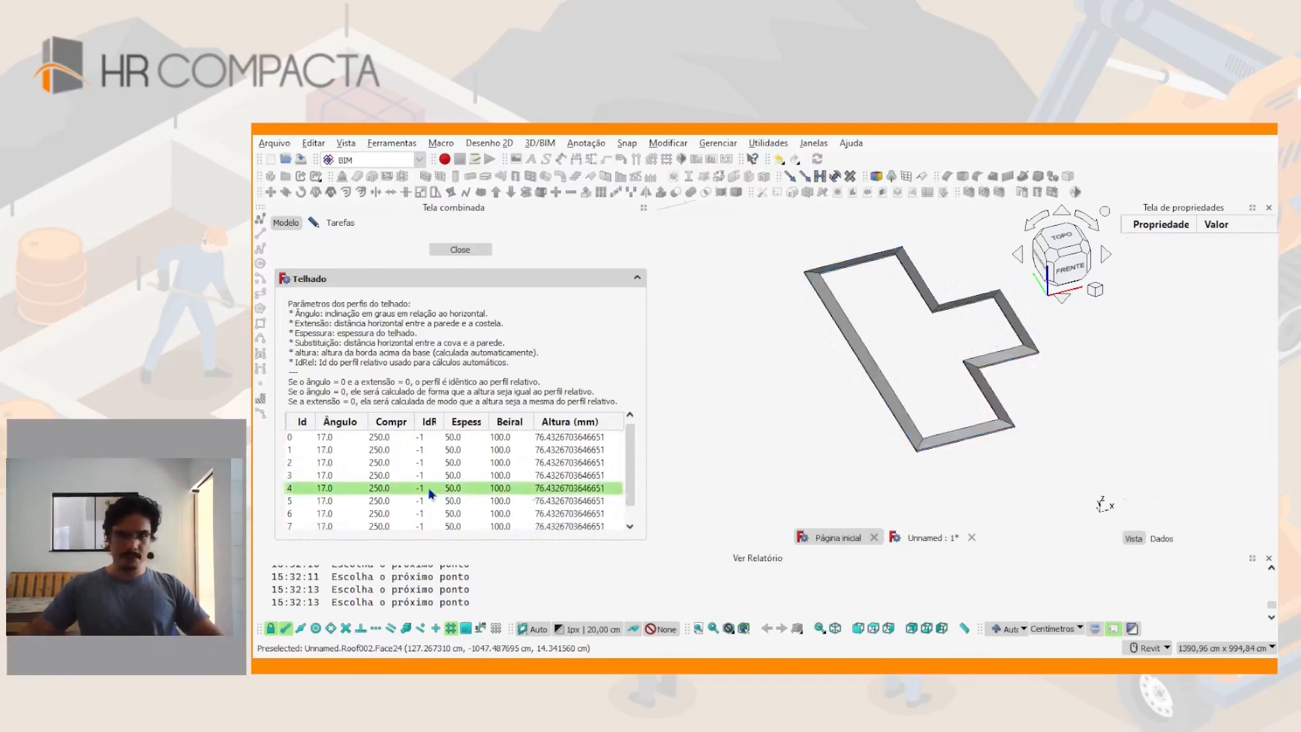
Set the run length (Compr) of profiles 0, 1, 2 and 3 of the T-shaped roof to 5000
{"action": "double_click", "coordinate": [393, 437]}
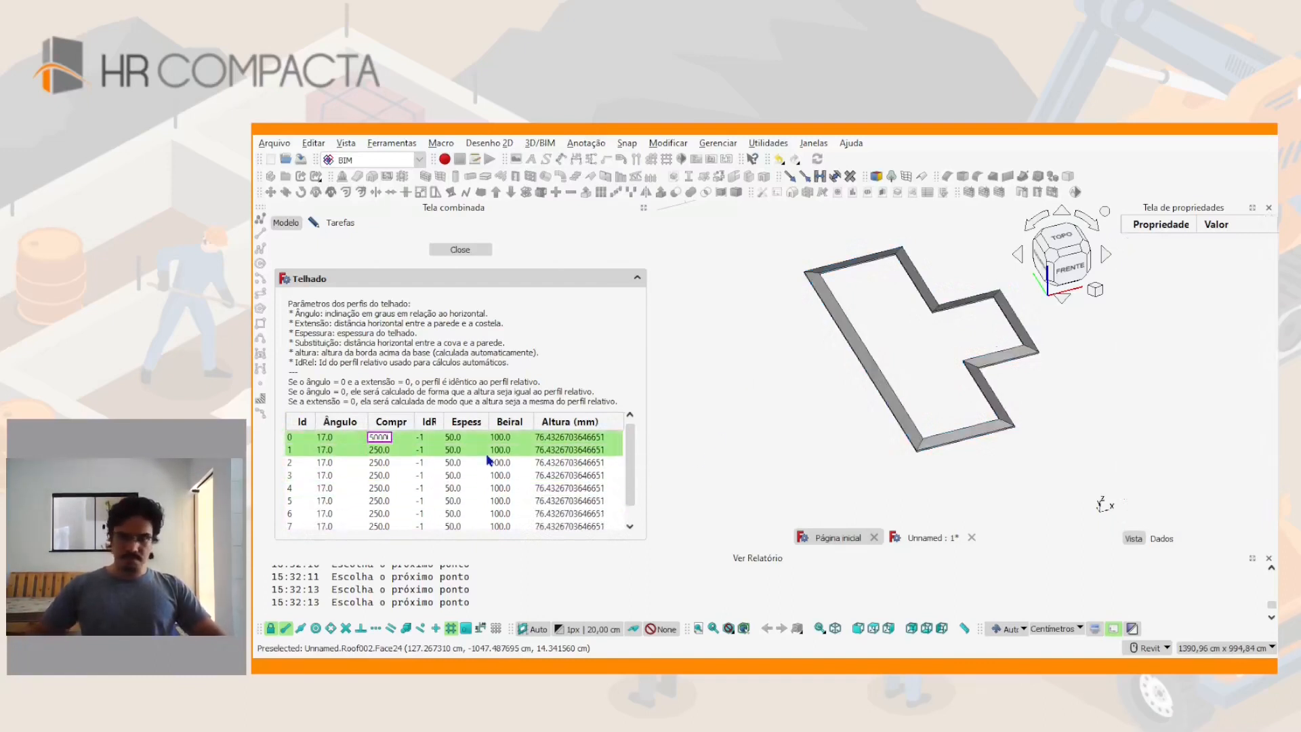
{"action": "key", "text": "Return"}
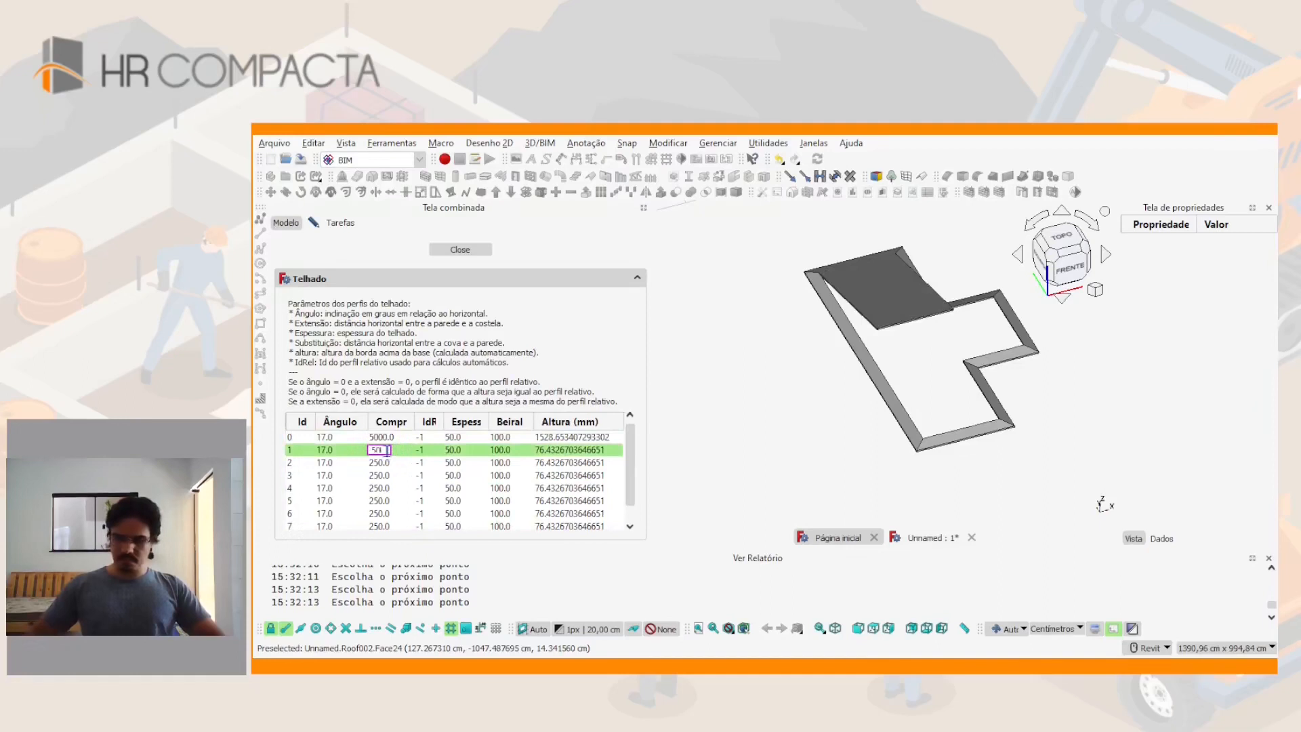
{"action": "left_click", "coordinate": [388, 454]}
{"action": "type", "text": "5000"}
{"action": "key", "text": "Return"}
{"action": "double_click", "coordinate": [387, 464]}
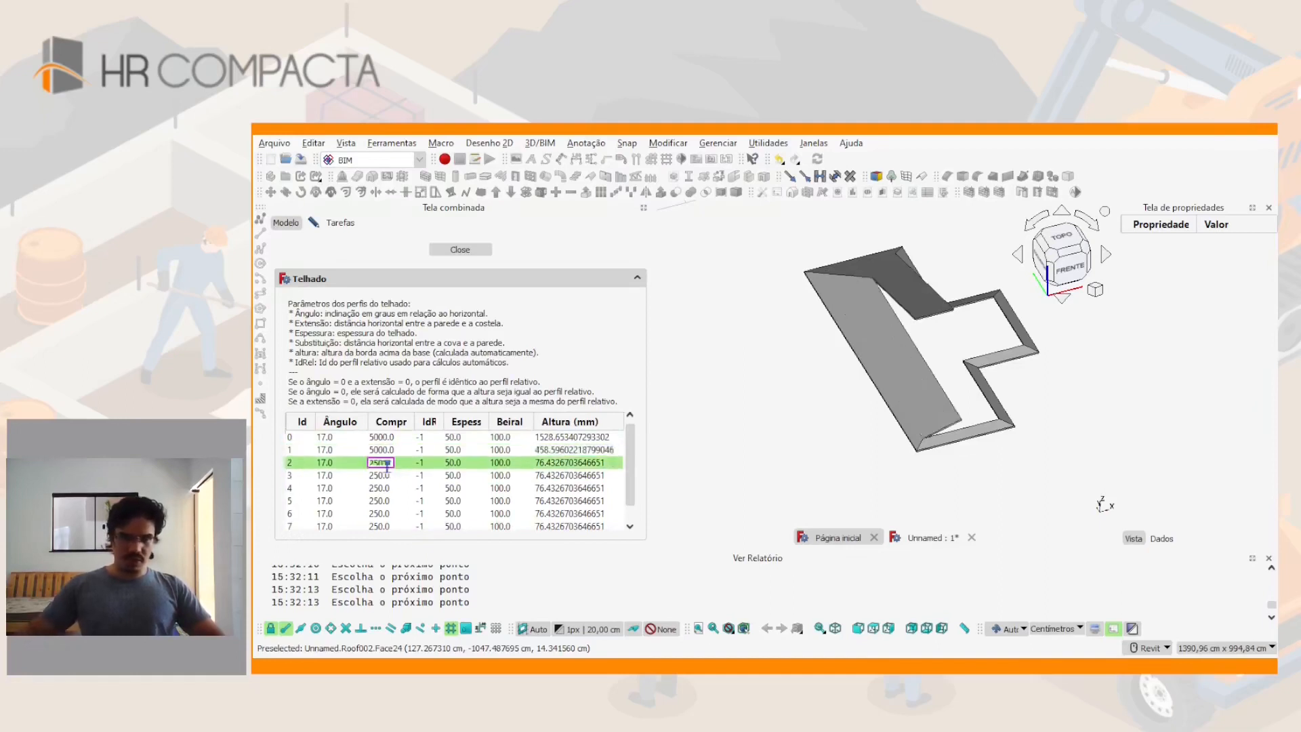
{"action": "key", "text": "Return"}
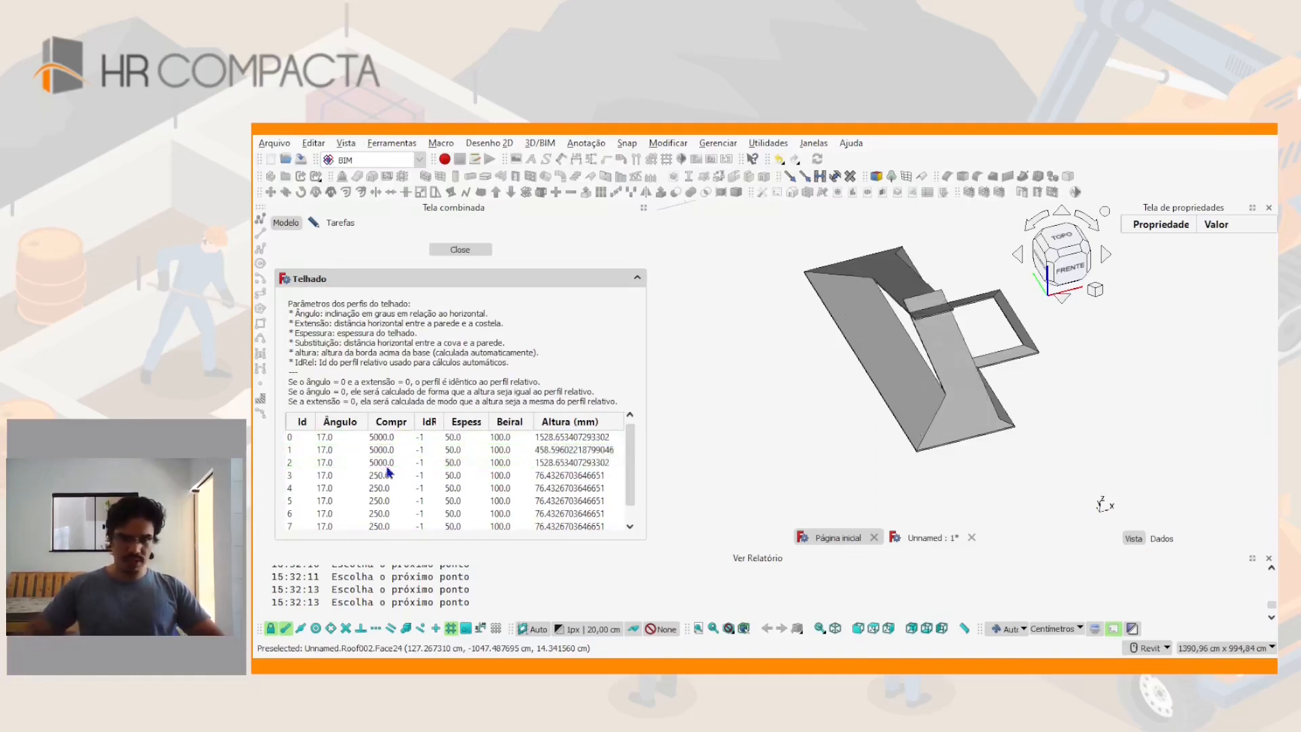
{"action": "double_click", "coordinate": [382, 477]}
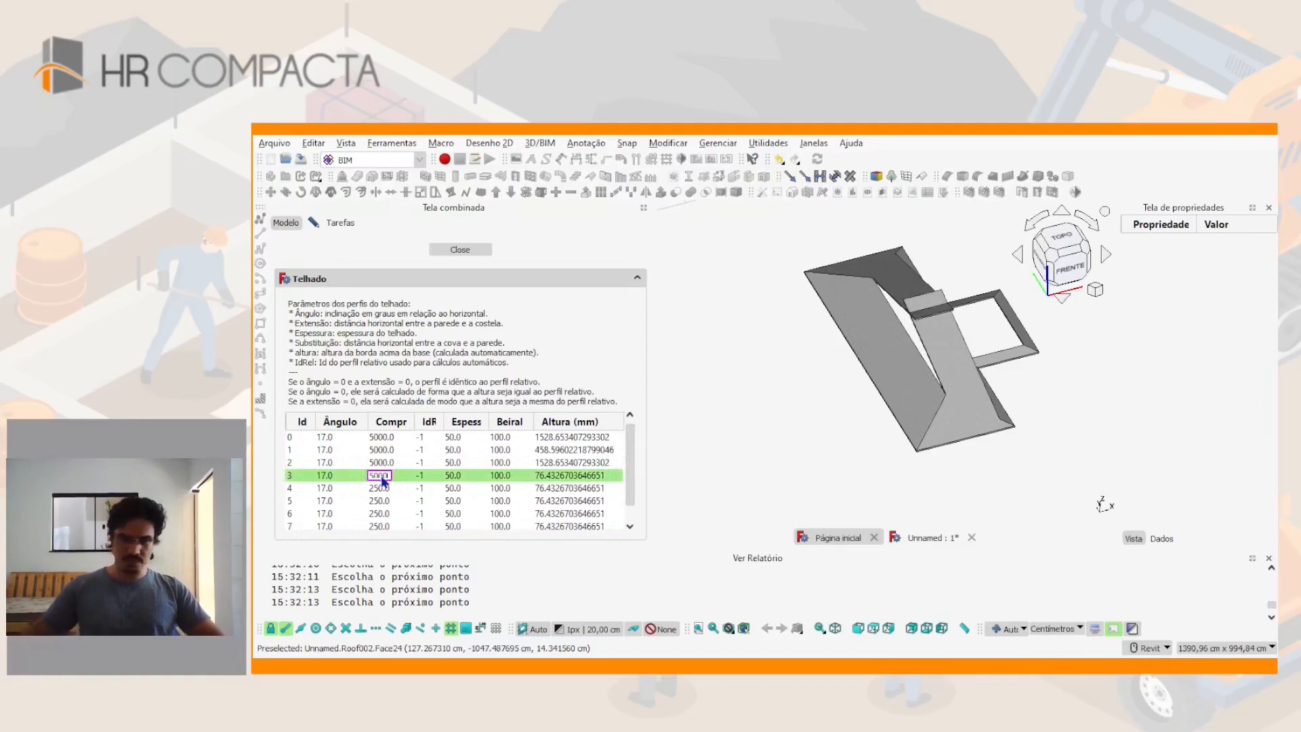
{"action": "key", "text": "Return"}
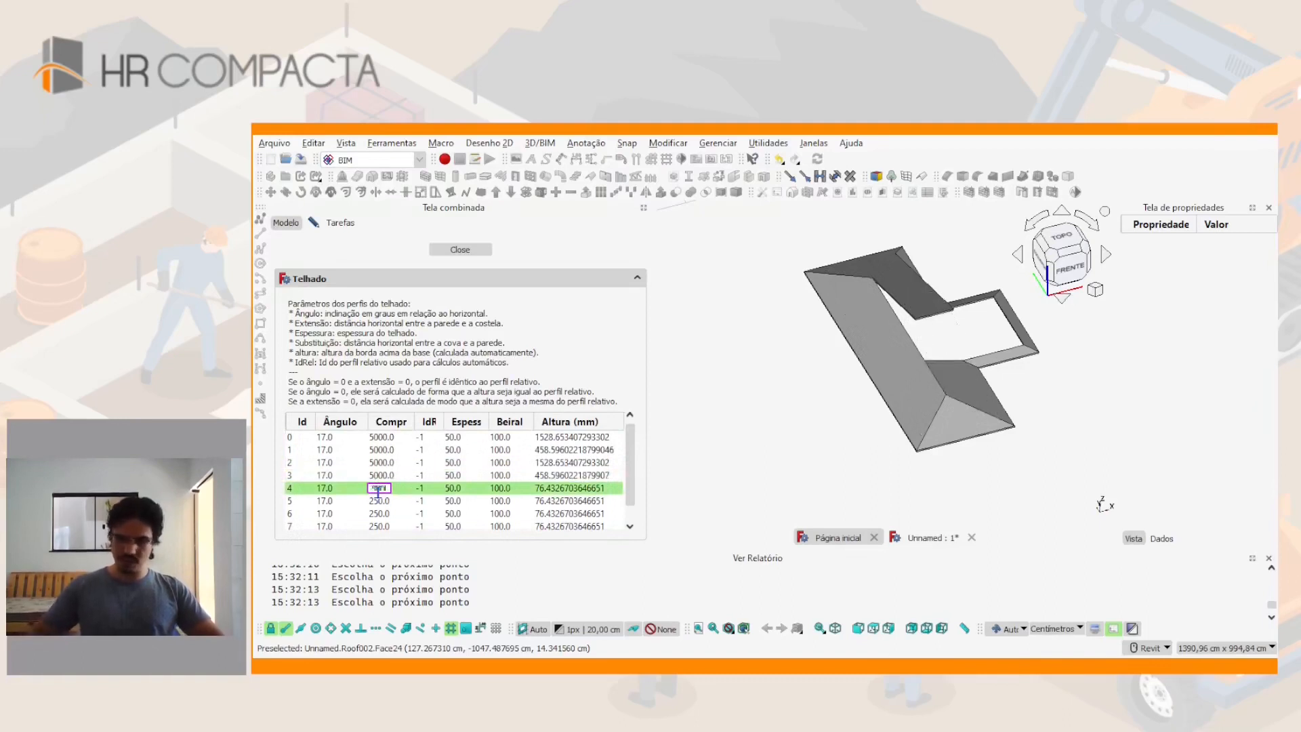
Set the run length (Compr) of profile 4 of the T-shaped roof to 500
{"action": "left_click", "coordinate": [379, 493]}
{"action": "type", "text": "500"}
{"action": "key", "text": "Return"}
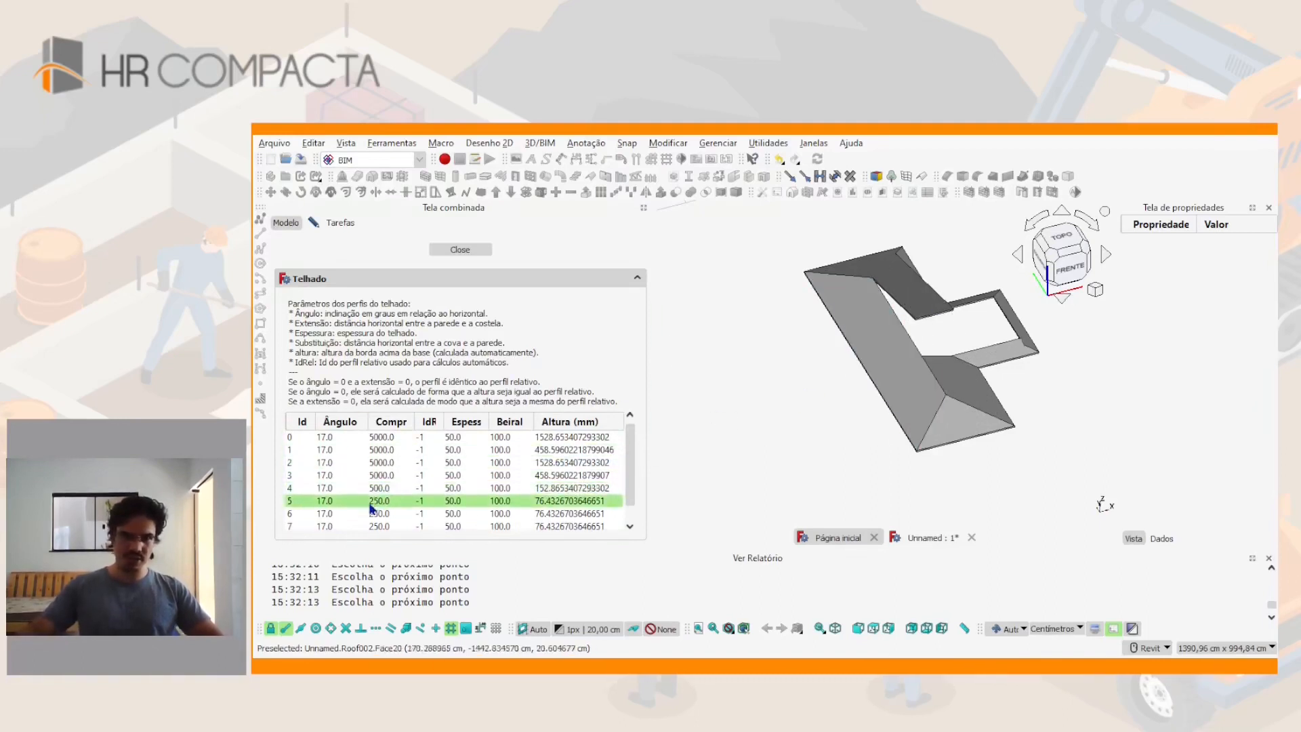
Set the run length (Compr) of profiles 4, 5, 6 and 7 of the T-shaped roof to 5000
{"action": "double_click", "coordinate": [385, 487]}
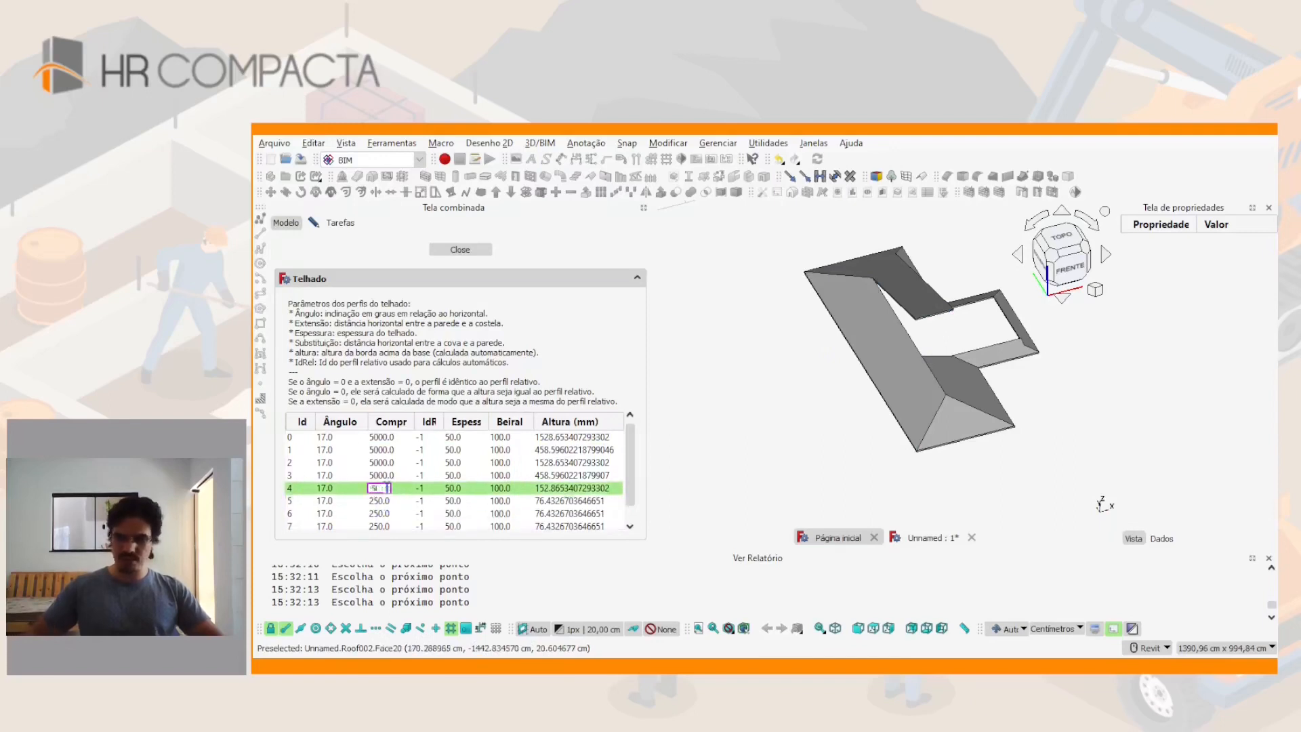
{"action": "type", "text": "5000"}
{"action": "key", "text": "Return"}
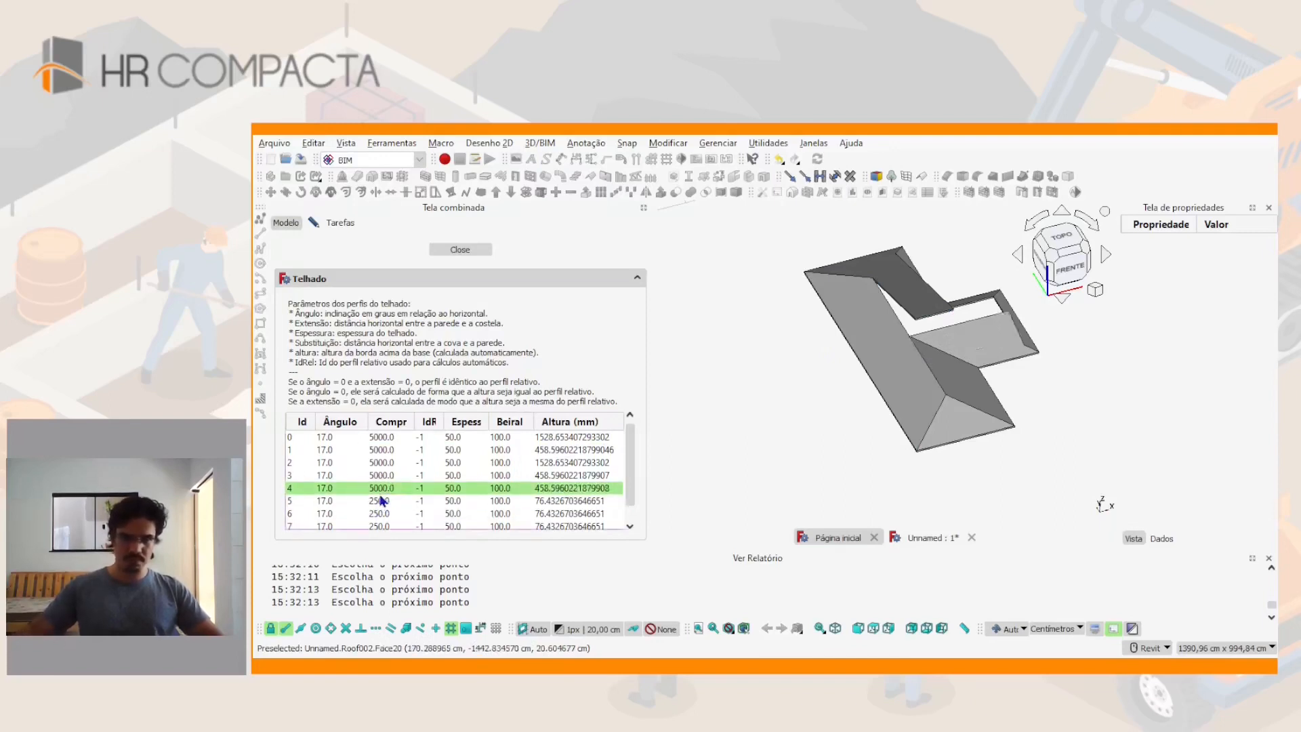
{"action": "double_click", "coordinate": [383, 501]}
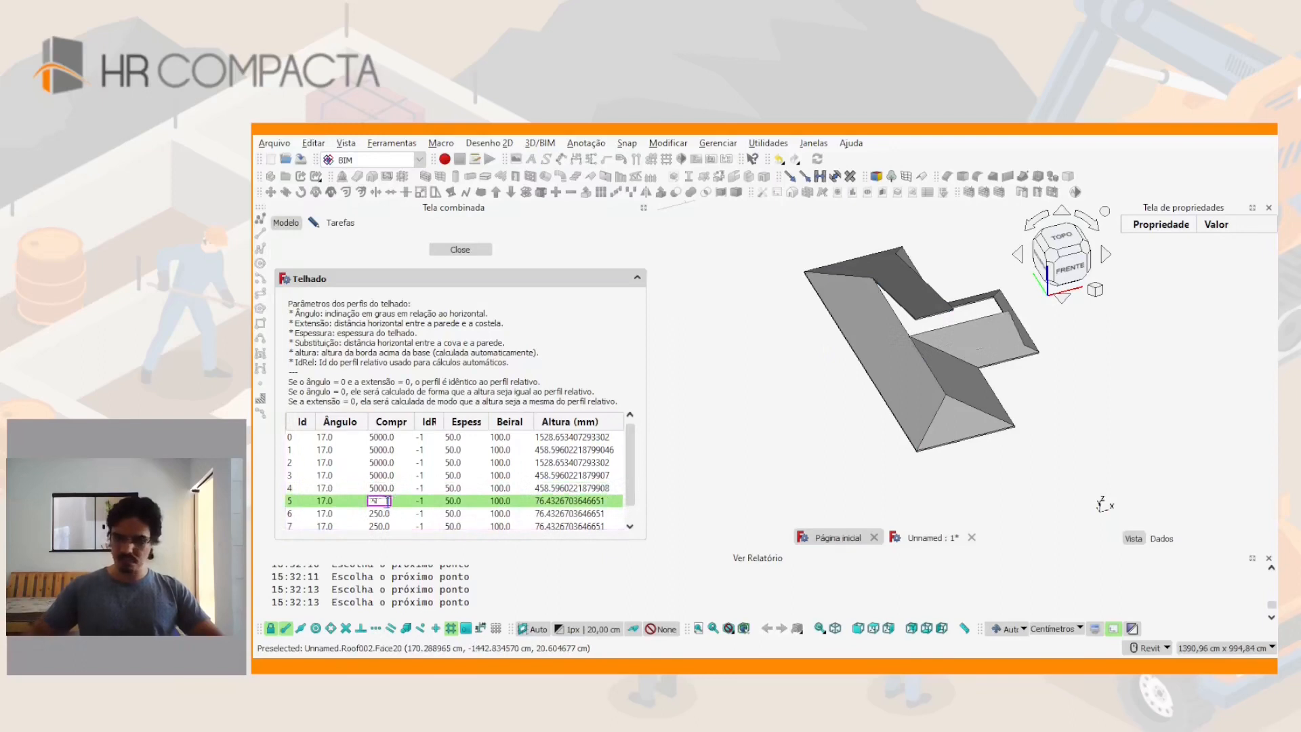
{"action": "type", "text": "5000"}
{"action": "key", "text": "Return"}
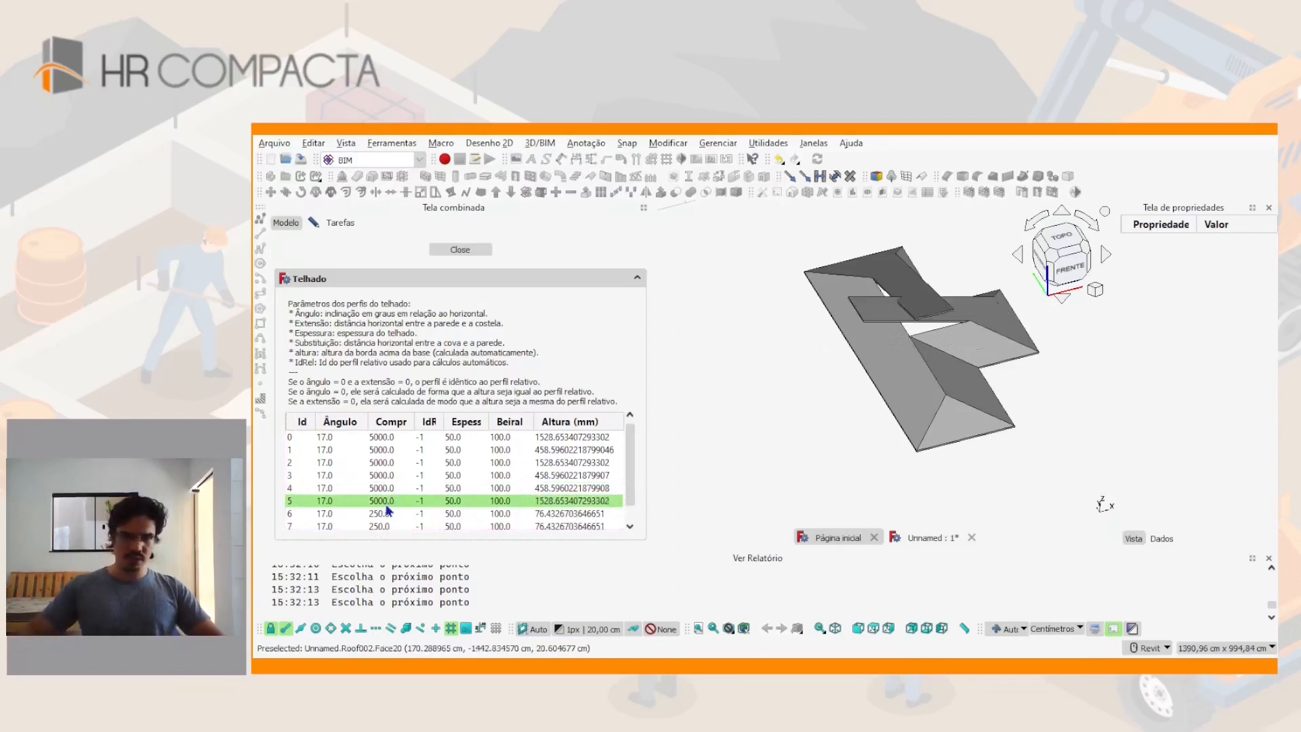
{"action": "double_click", "coordinate": [383, 513]}
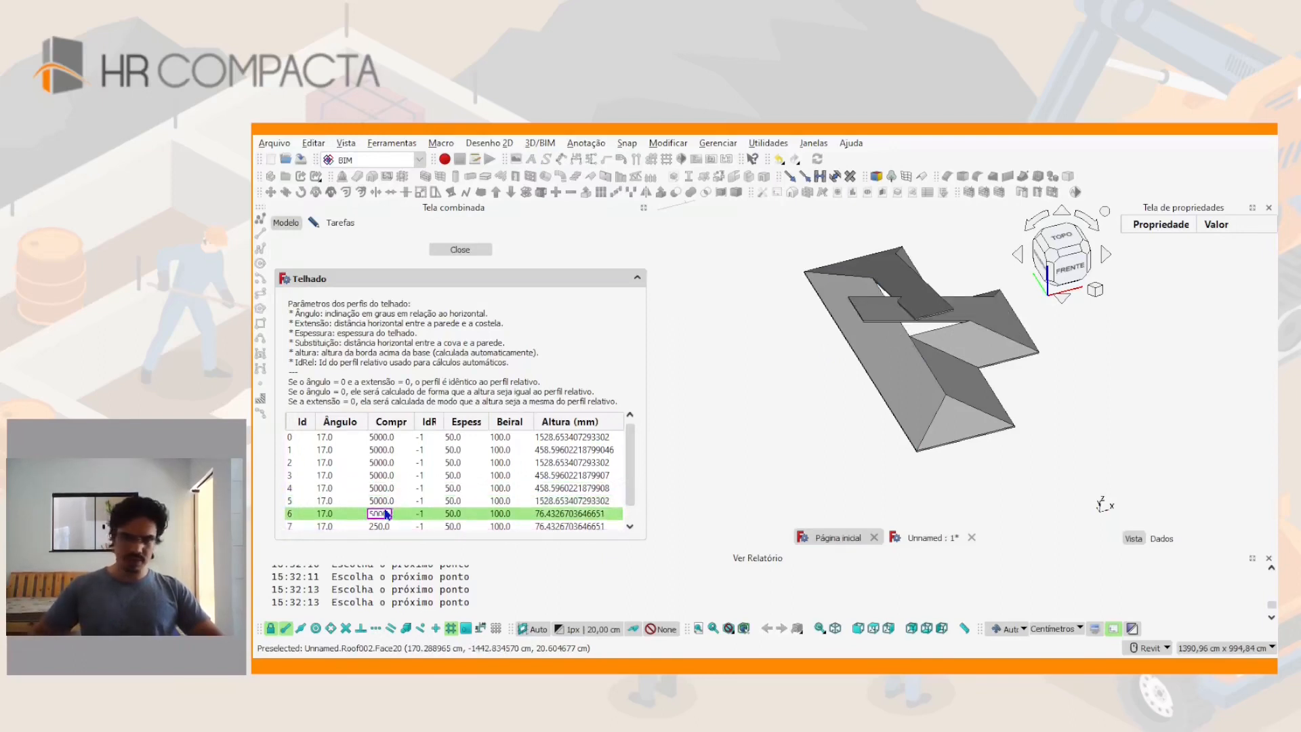
{"action": "type", "text": "5000"}
{"action": "key", "text": "Return"}
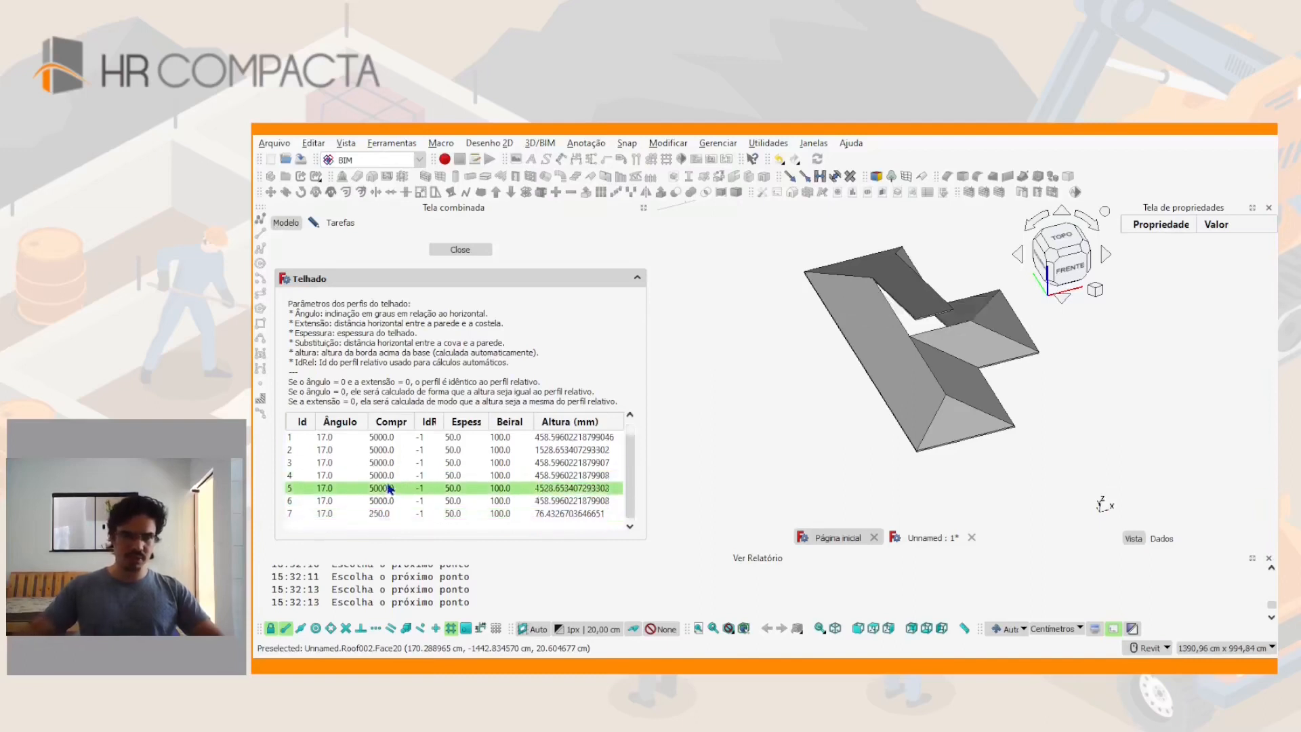
{"action": "double_click", "coordinate": [383, 513]}
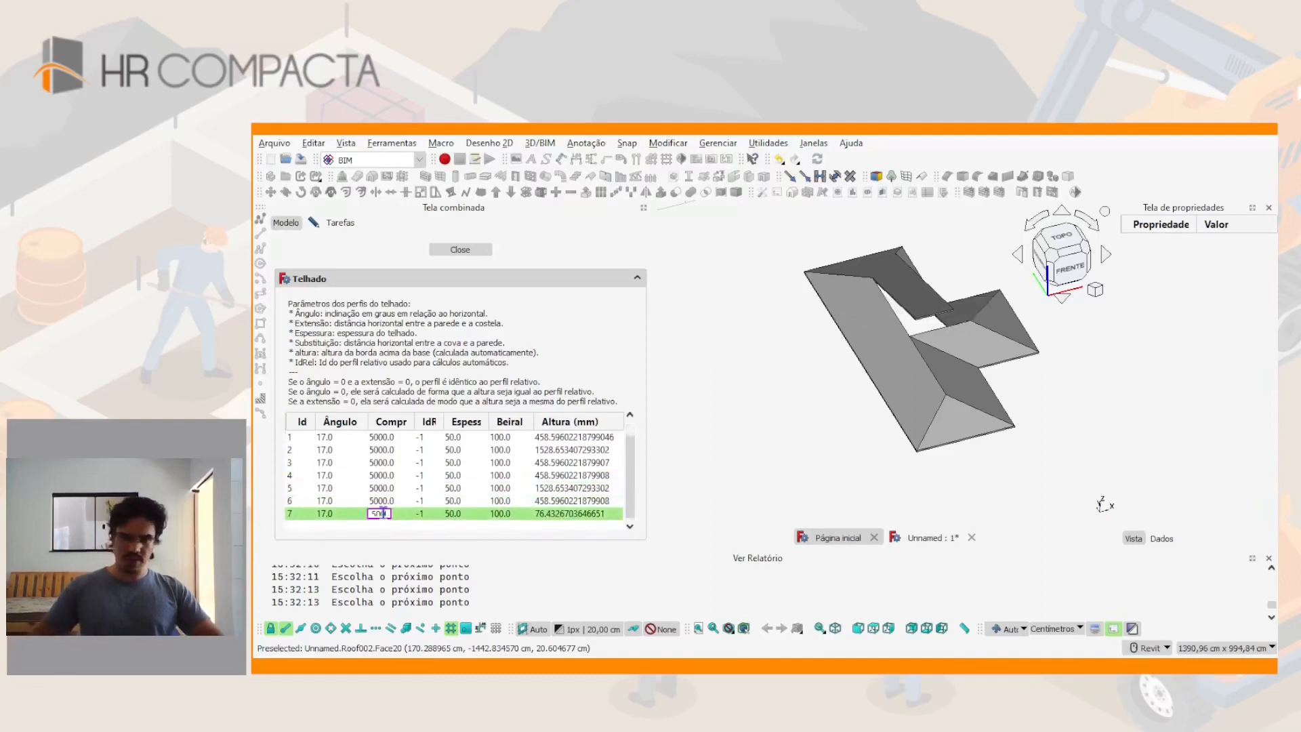
{"action": "type", "text": "5000"}
{"action": "key", "text": "Return"}
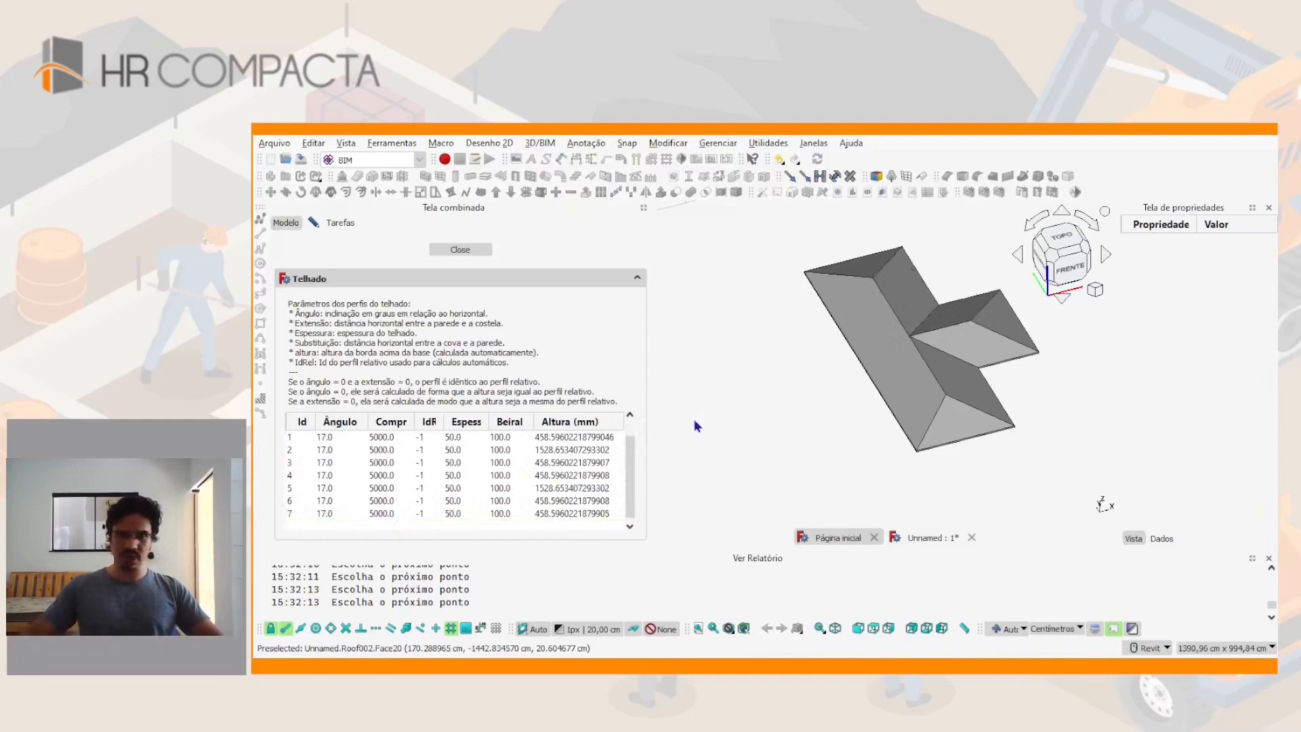
Turn the end of the T-shaped roof's short wing into a gable by setting profile 5's run length to 0
{"action": "left_click_drag", "start_coordinate": [655, 378], "coordinate": [569, 378]}
{"action": "middle_click_drag", "start_coordinate": [845, 405], "coordinate": [933, 445], "text": "shift"}
{"action": "scroll", "coordinate": [919, 406], "scroll_direction": "down", "scroll_amount": 2}
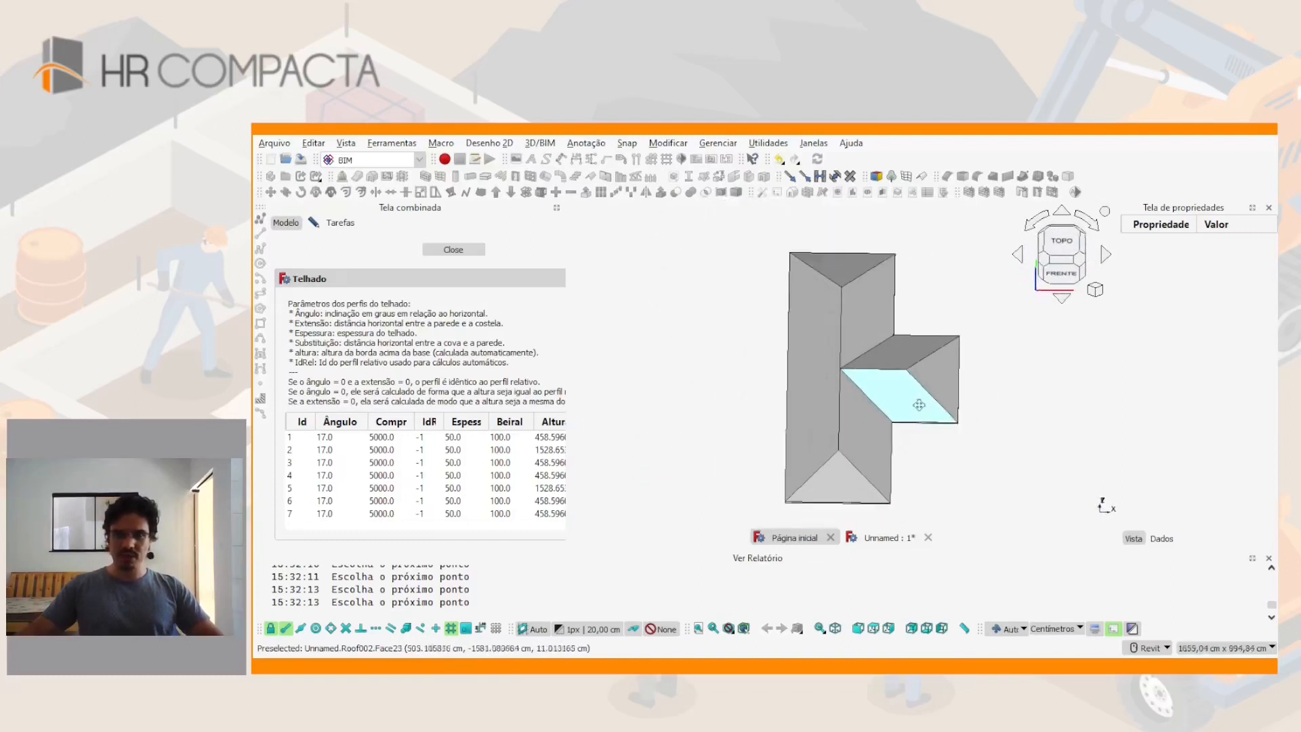
{"action": "left_click", "coordinate": [1066, 248]}
{"action": "middle_click_drag", "start_coordinate": [842, 318], "coordinate": [834, 328]}
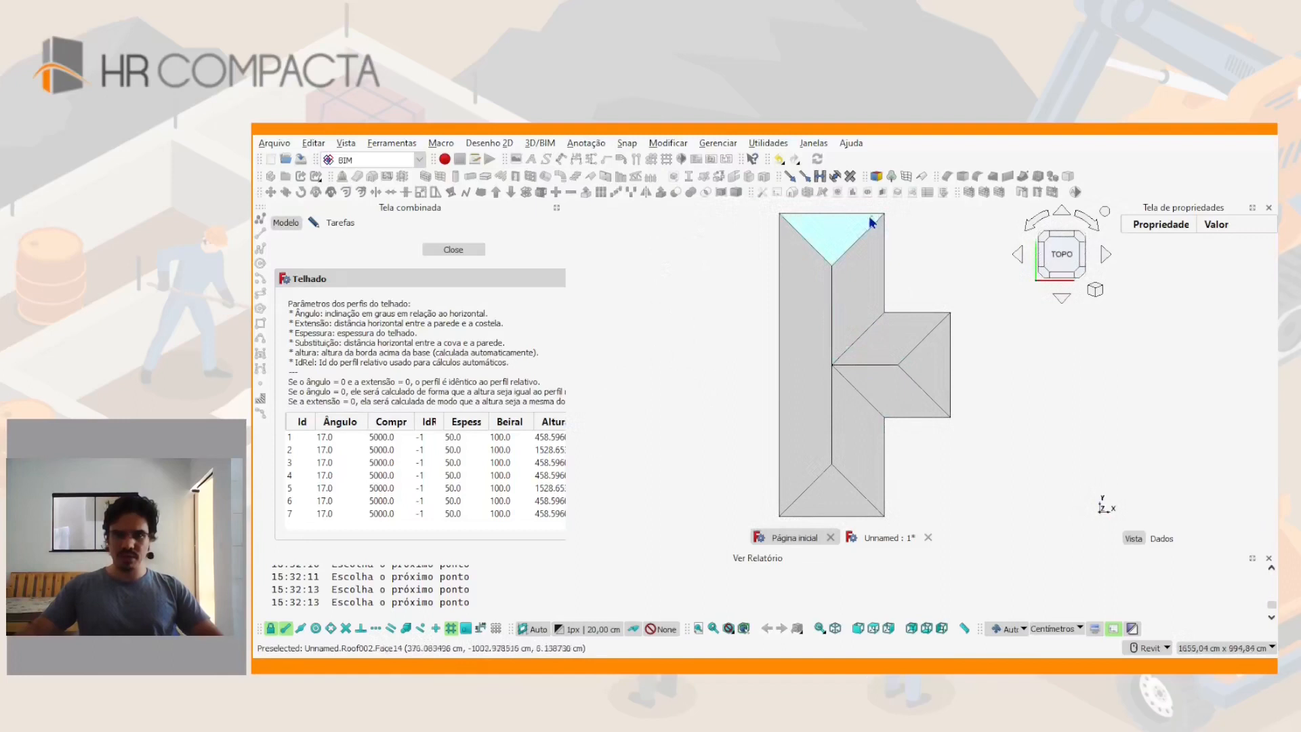
{"action": "middle_click_drag", "start_coordinate": [834, 207], "coordinate": [839, 211]}
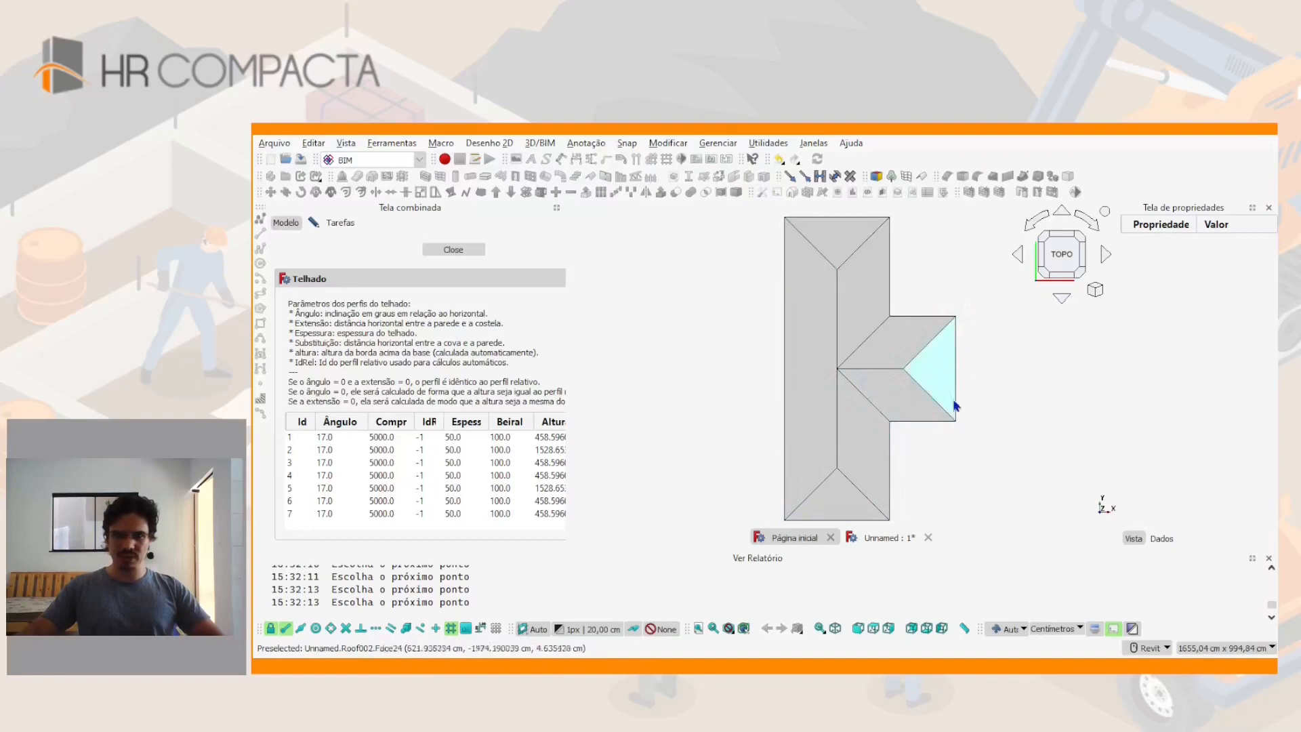
{"action": "left_click", "coordinate": [328, 489]}
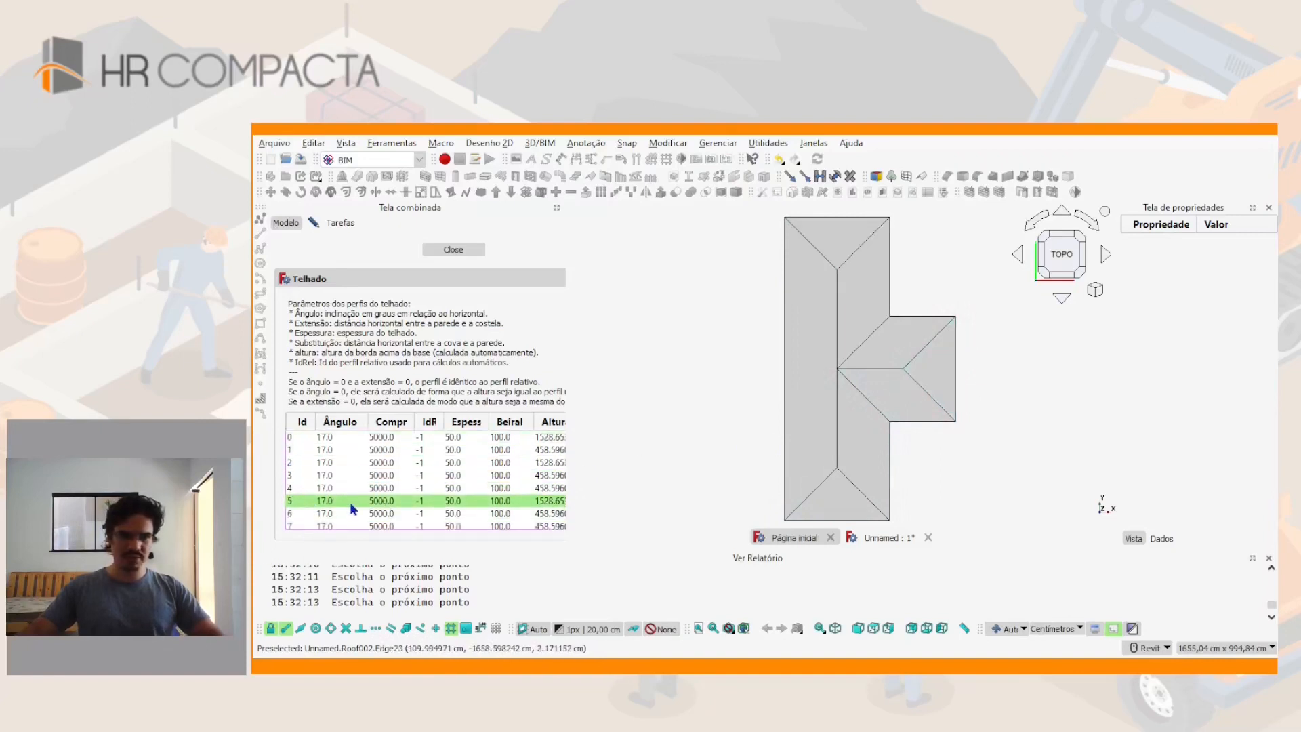
{"action": "left_click", "coordinate": [323, 487]}
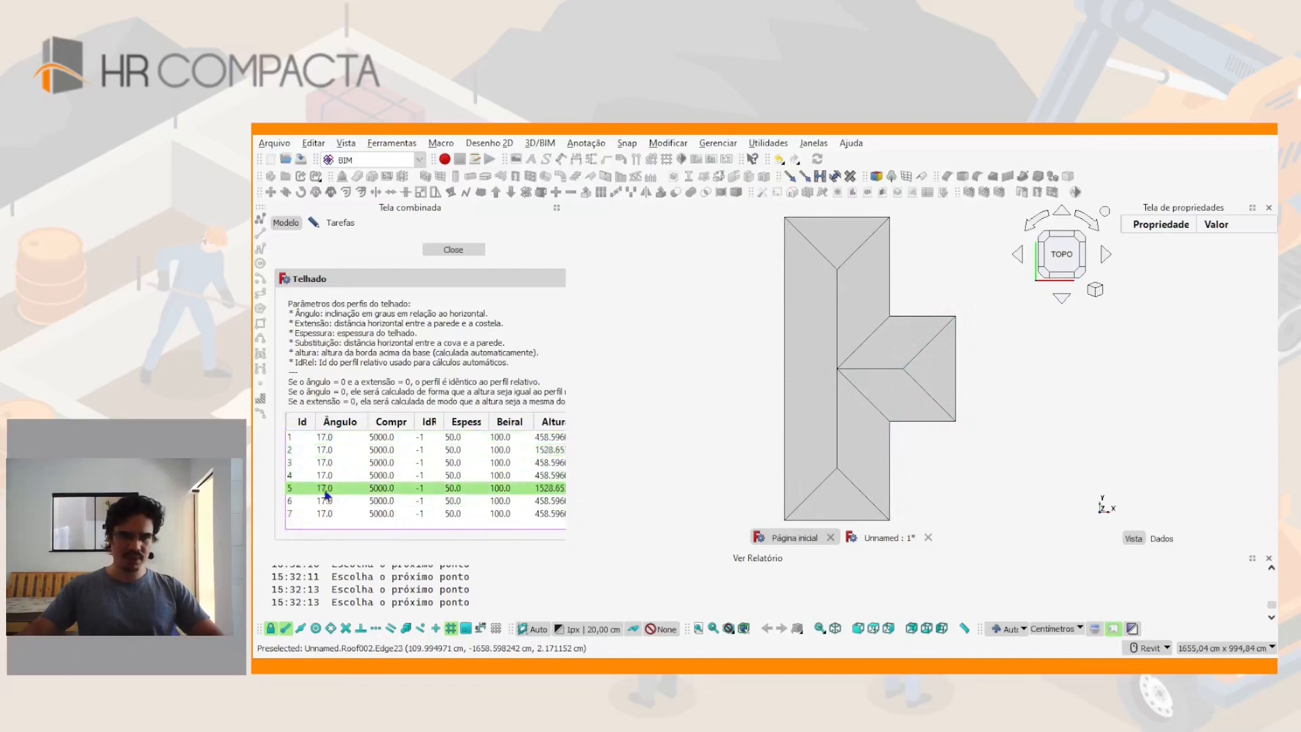
{"action": "double_click", "coordinate": [381, 489]}
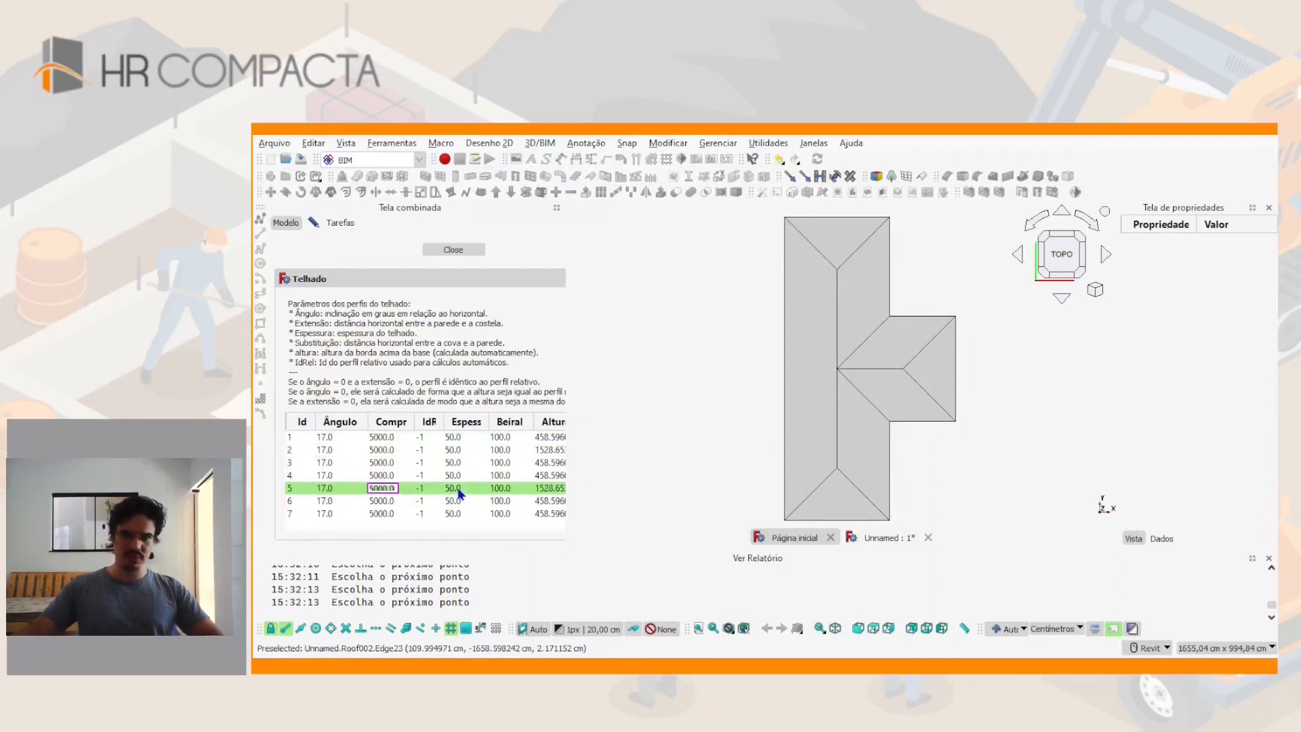
{"action": "type", "text": "0"}
{"action": "key", "text": "Return"}
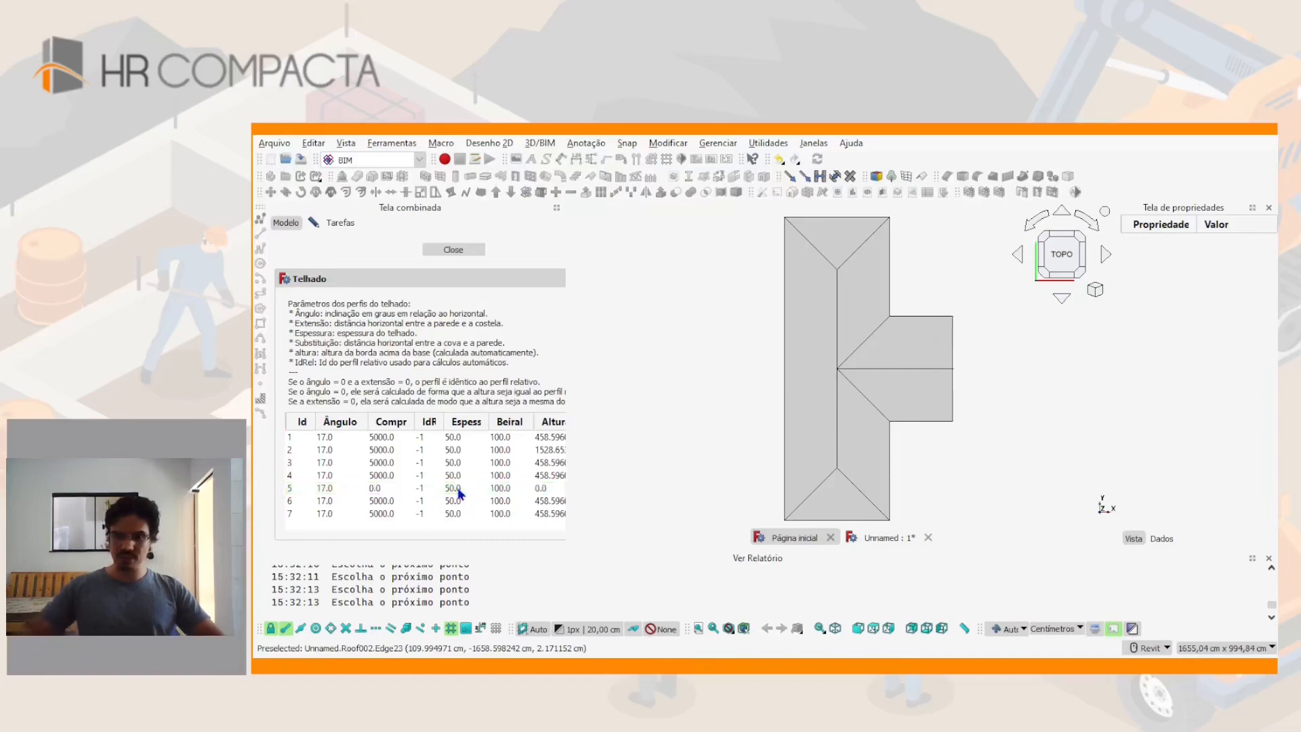
Check the T-shaped roof alongside the other roofs in plan and close its profile parameters
{"action": "middle_click_drag", "start_coordinate": [1008, 378], "coordinate": [829, 467], "text": "shift"}
{"action": "key", "text": "2"}
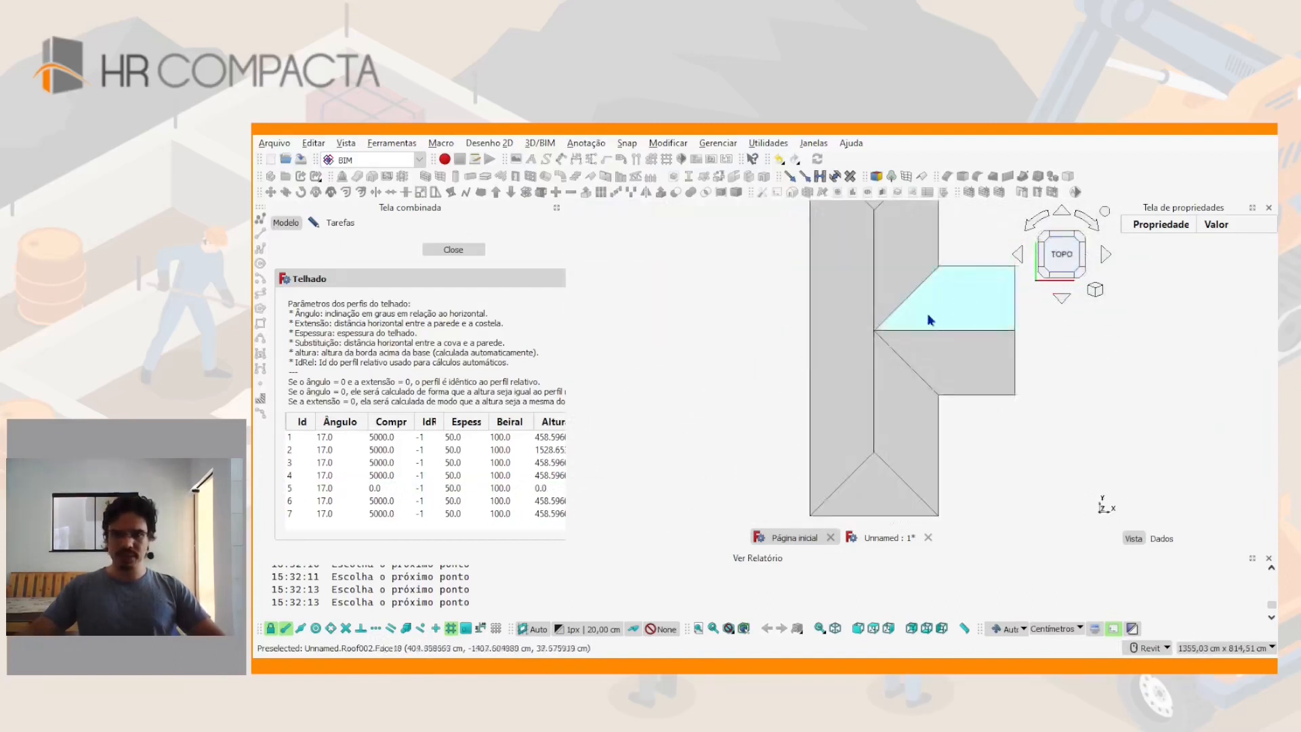
{"action": "scroll", "coordinate": [871, 378], "scroll_direction": "down", "scroll_amount": 5}
{"action": "middle_click_drag", "start_coordinate": [868, 374], "coordinate": [846, 380]}
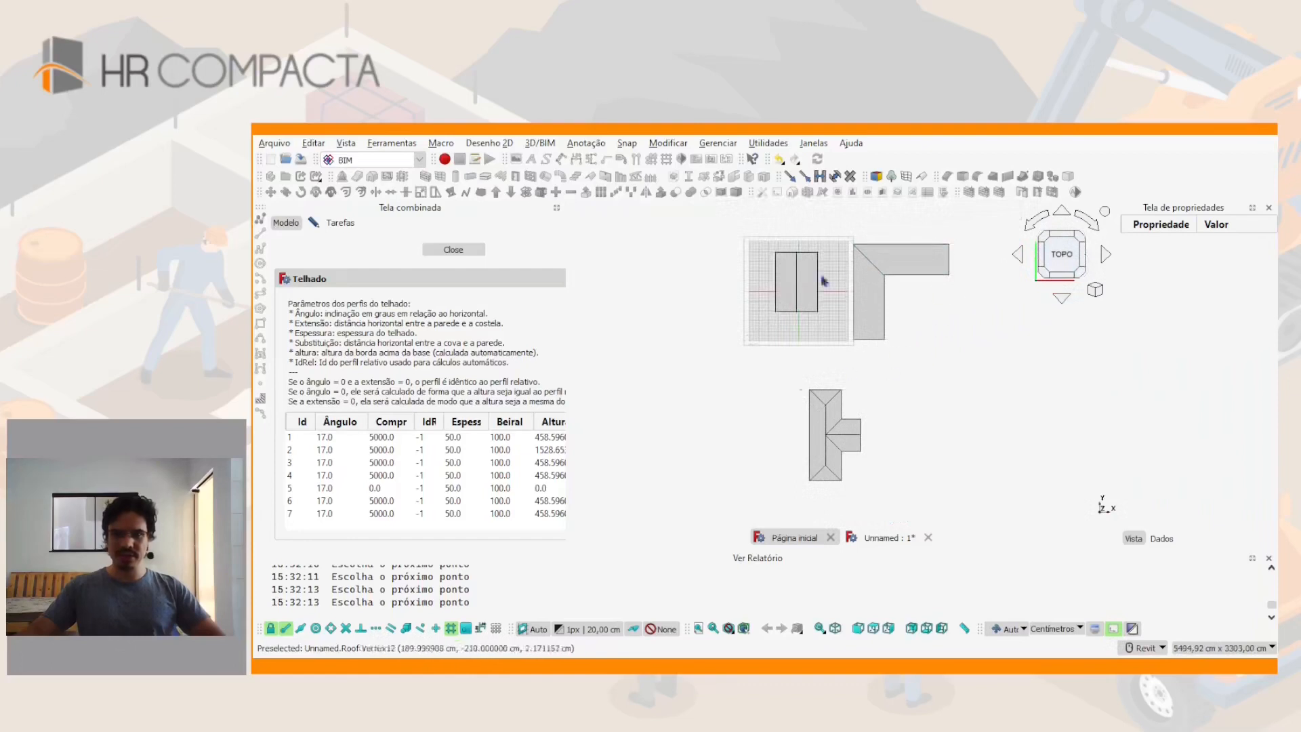
{"action": "middle_click_drag", "start_coordinate": [837, 332], "coordinate": [824, 372]}
{"action": "left_click", "coordinate": [477, 254]}
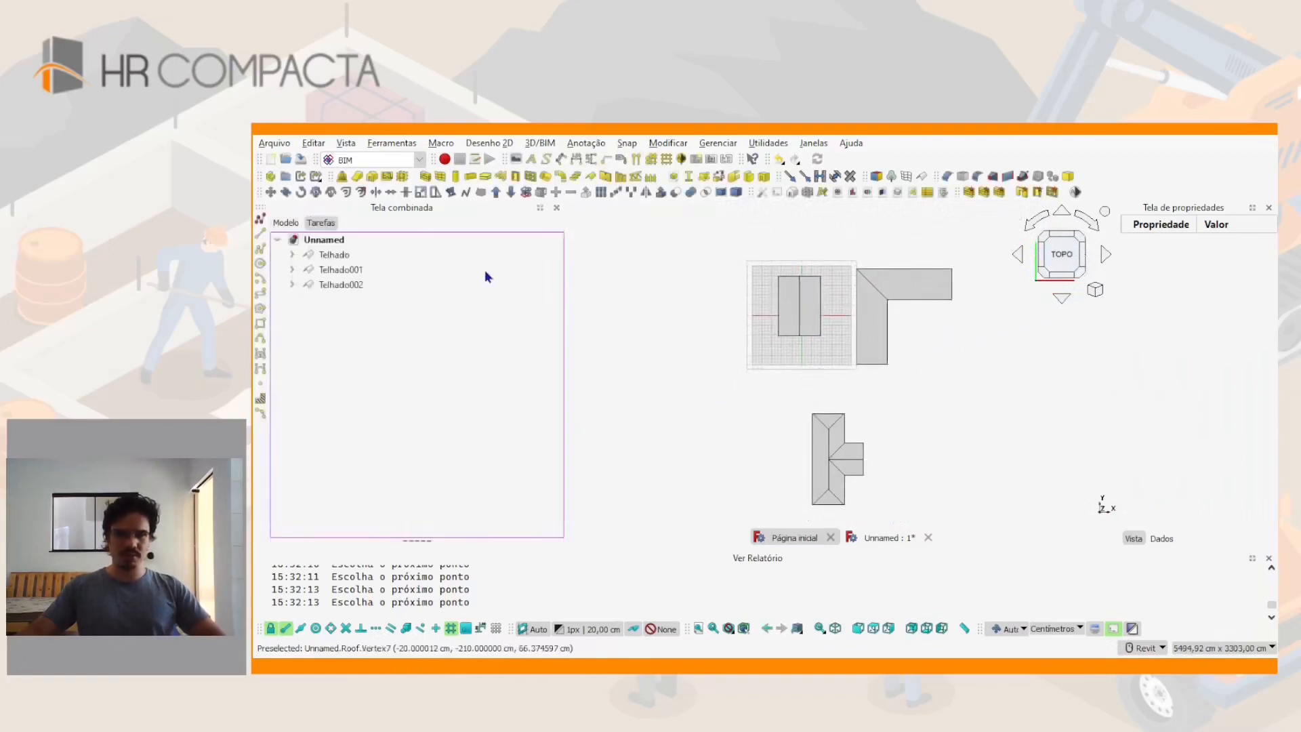
Hide the L-shaped and T-shaped roofs (Telhado001 and Telhado002) and clear the selection, leaving only the rectangular roof displayed
{"action": "left_click", "coordinate": [341, 269]}
{"action": "left_click", "coordinate": [340, 284], "text": "ctrl"}
{"action": "key", "text": "space"}
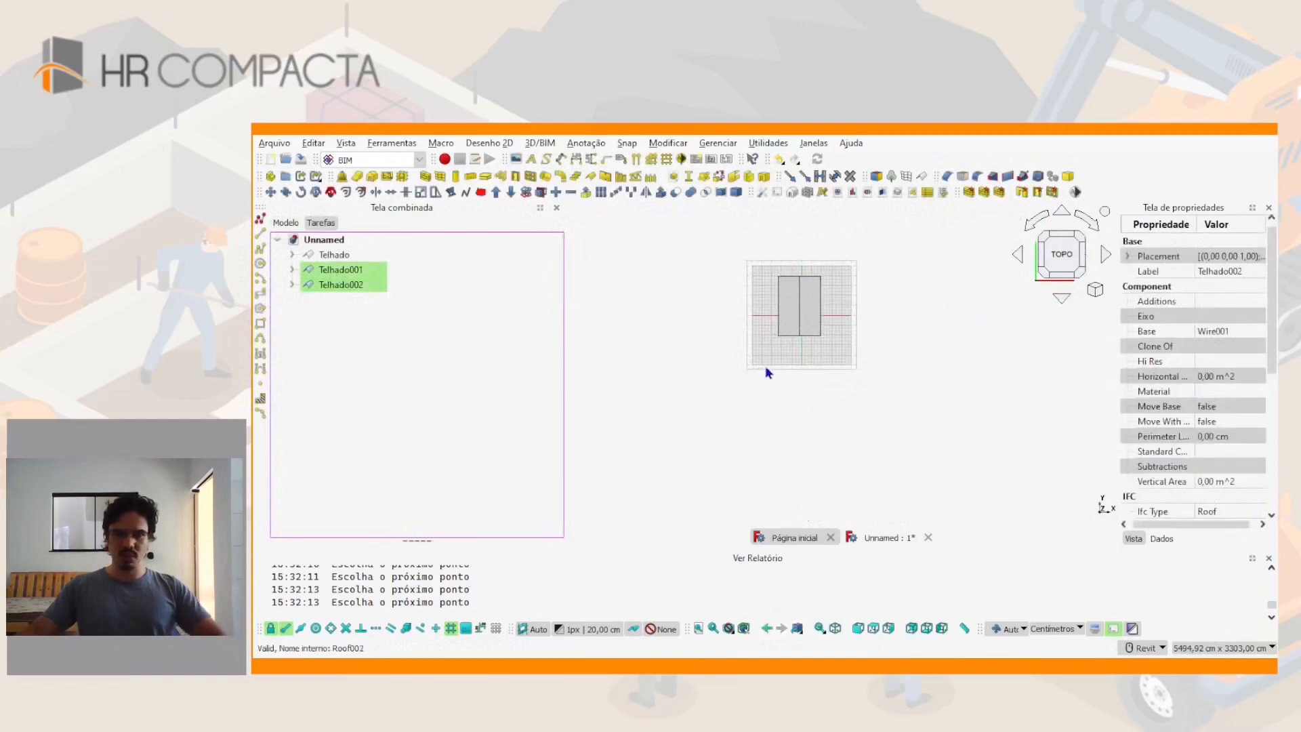
{"action": "middle_click_drag", "start_coordinate": [759, 323], "coordinate": [774, 386]}
{"action": "scroll", "coordinate": [844, 359], "scroll_direction": "up", "scroll_amount": 8}
{"action": "middle_click_drag", "start_coordinate": [725, 449], "coordinate": [824, 378]}
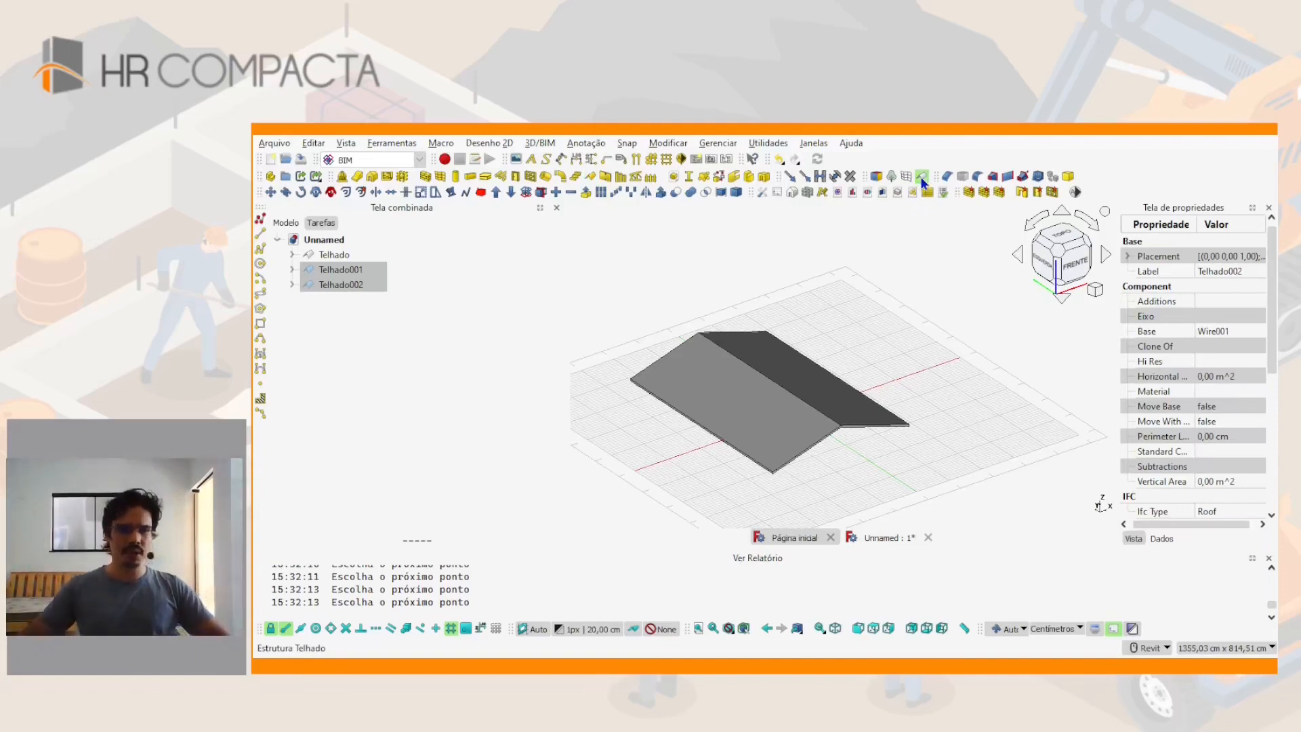
{"action": "left_click", "coordinate": [823, 296]}
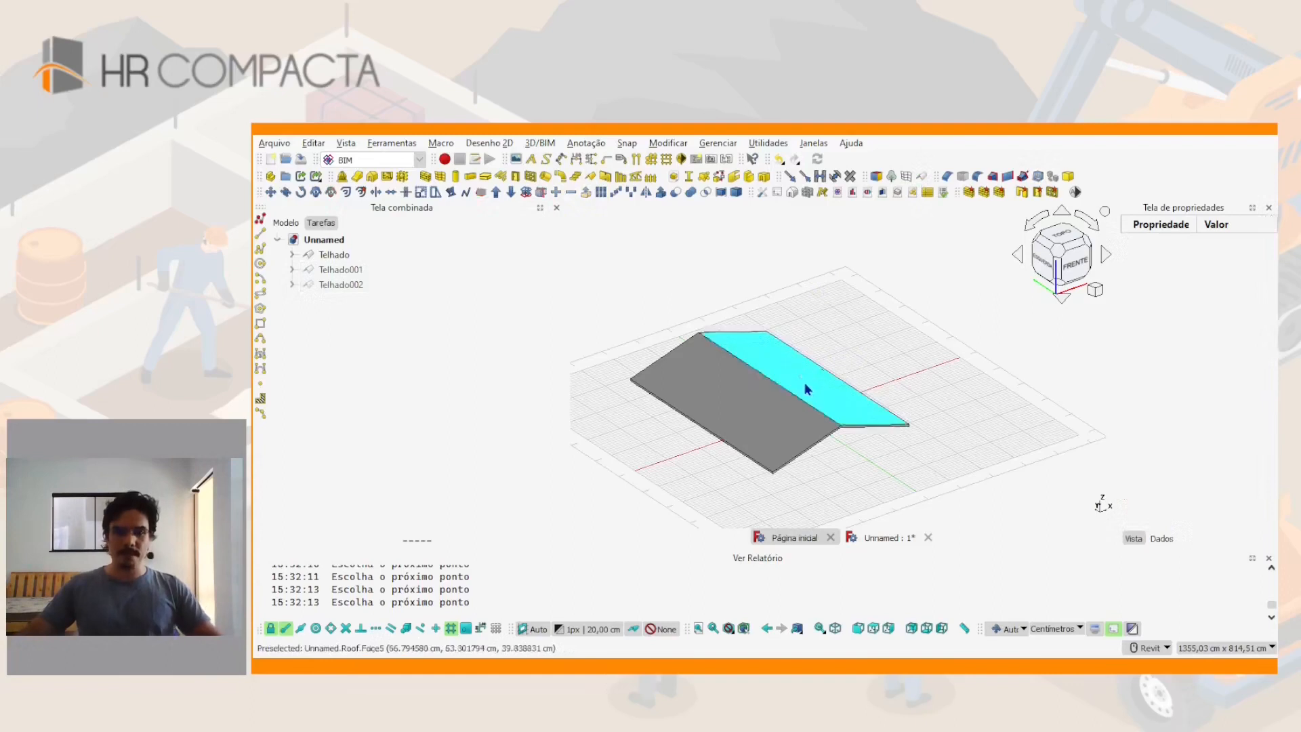
Turn off the working grid around the rectangular roof
{"action": "middle_click_drag", "start_coordinate": [806, 388], "coordinate": [822, 337]}
{"action": "middle_click_drag", "start_coordinate": [783, 401], "coordinate": [693, 361], "text": "shift"}
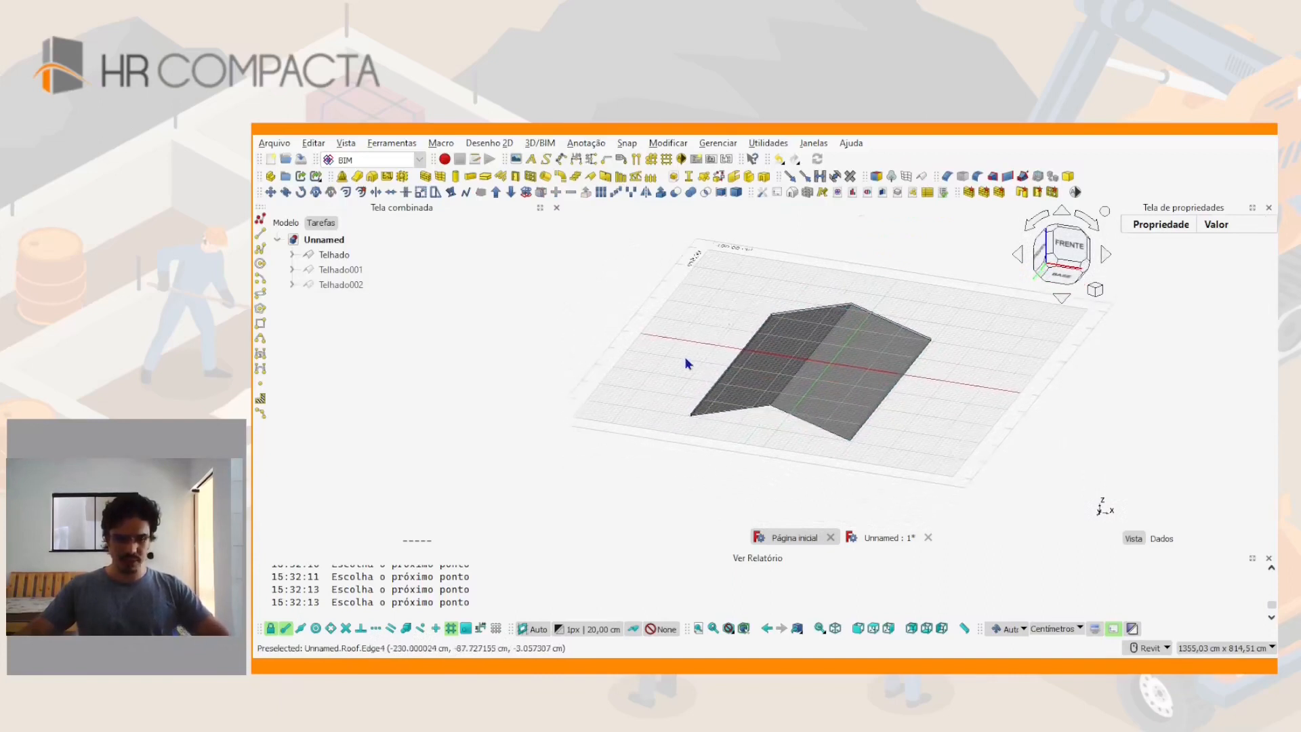
{"action": "key", "text": "g"}
{"action": "key", "text": "r"}
{"action": "scroll", "coordinate": [788, 359], "scroll_direction": "up", "scroll_amount": 2}
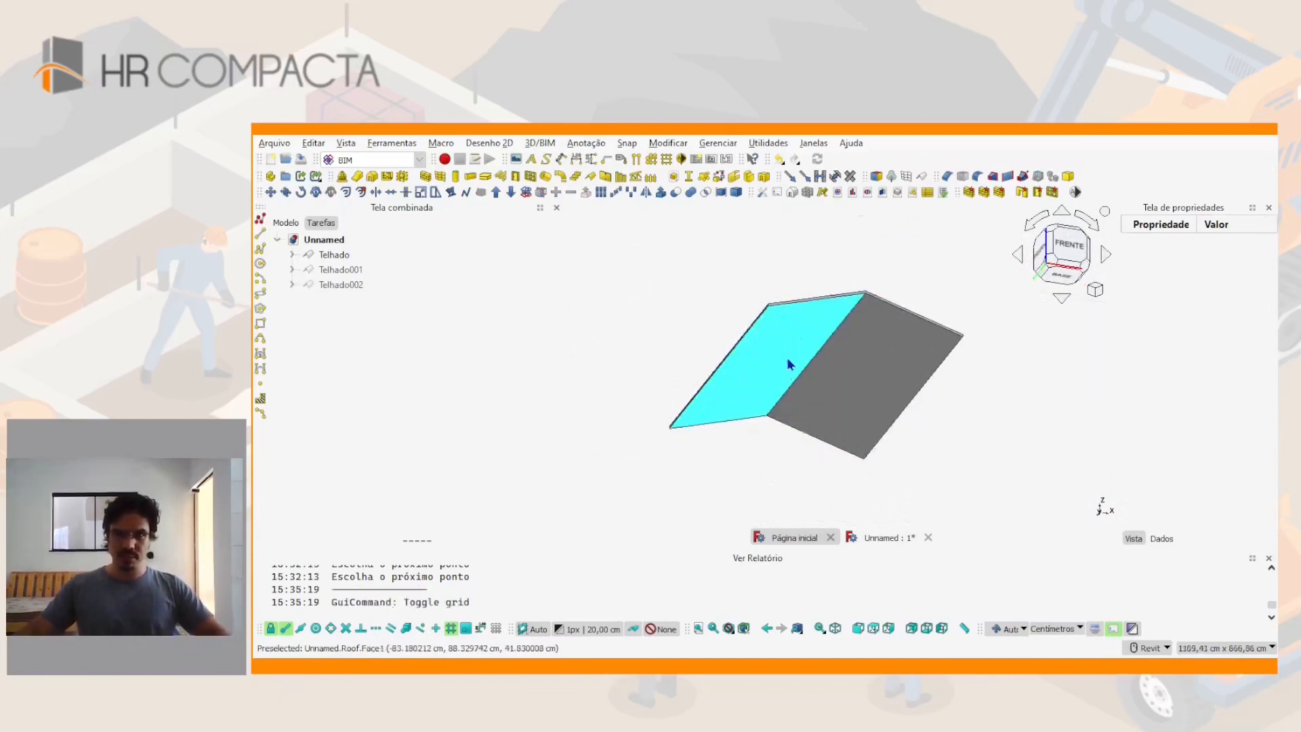
Select the rectangular roof by one of its sloped faces and examine its underside
{"action": "middle_click_drag", "start_coordinate": [787, 359], "coordinate": [774, 291], "text": "shift"}
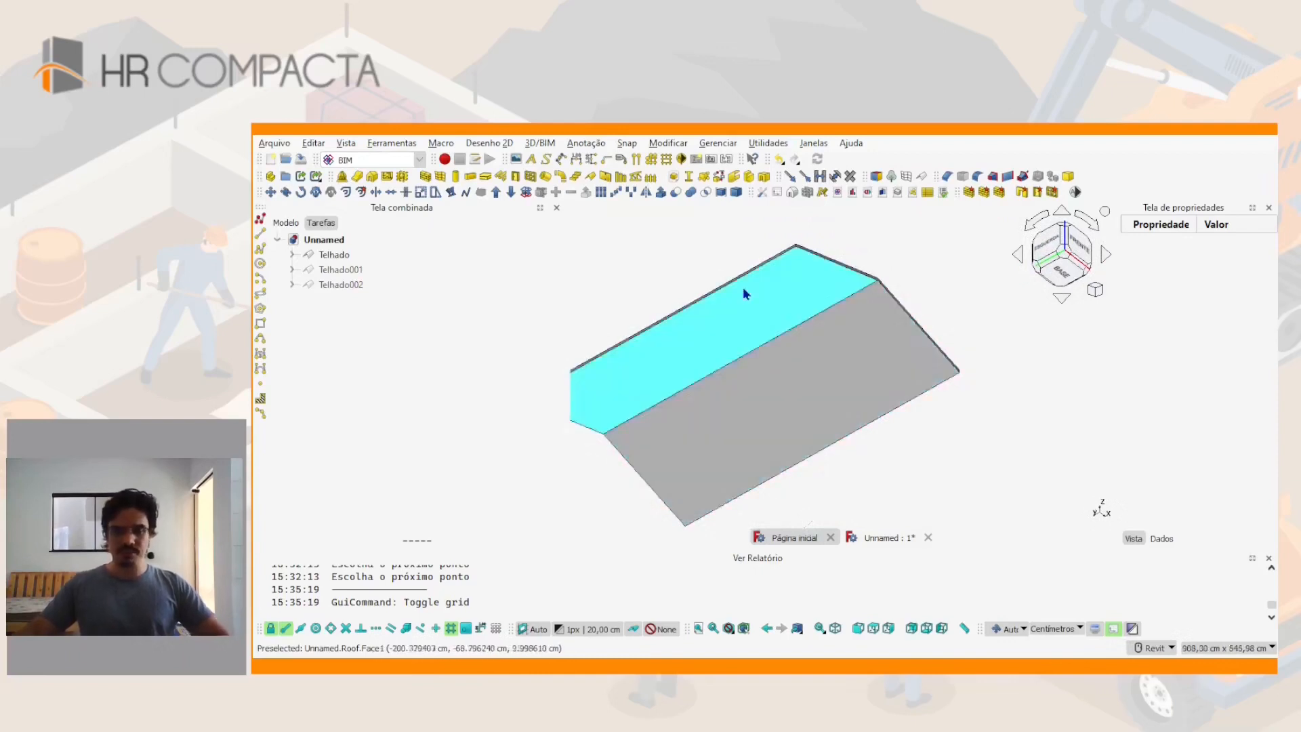
{"action": "mouse_move", "coordinate": [786, 311]}
{"action": "middle_mouse_down", "text": "shift"}
{"action": "mouse_move", "coordinate": [819, 337]}
{"action": "mouse_move", "coordinate": [799, 305]}
{"action": "mouse_move", "coordinate": [752, 297]}
{"action": "middle_mouse_up", "text": "shift"}
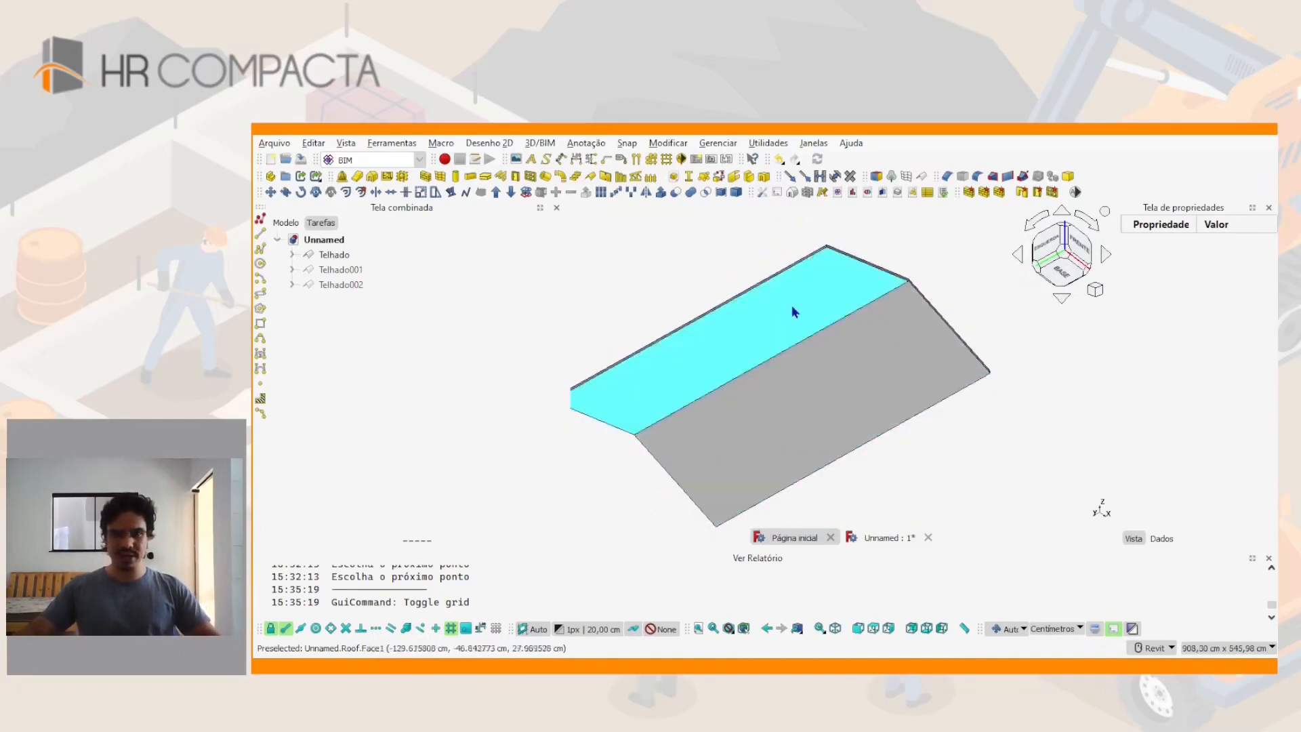
{"action": "left_click", "coordinate": [792, 311]}
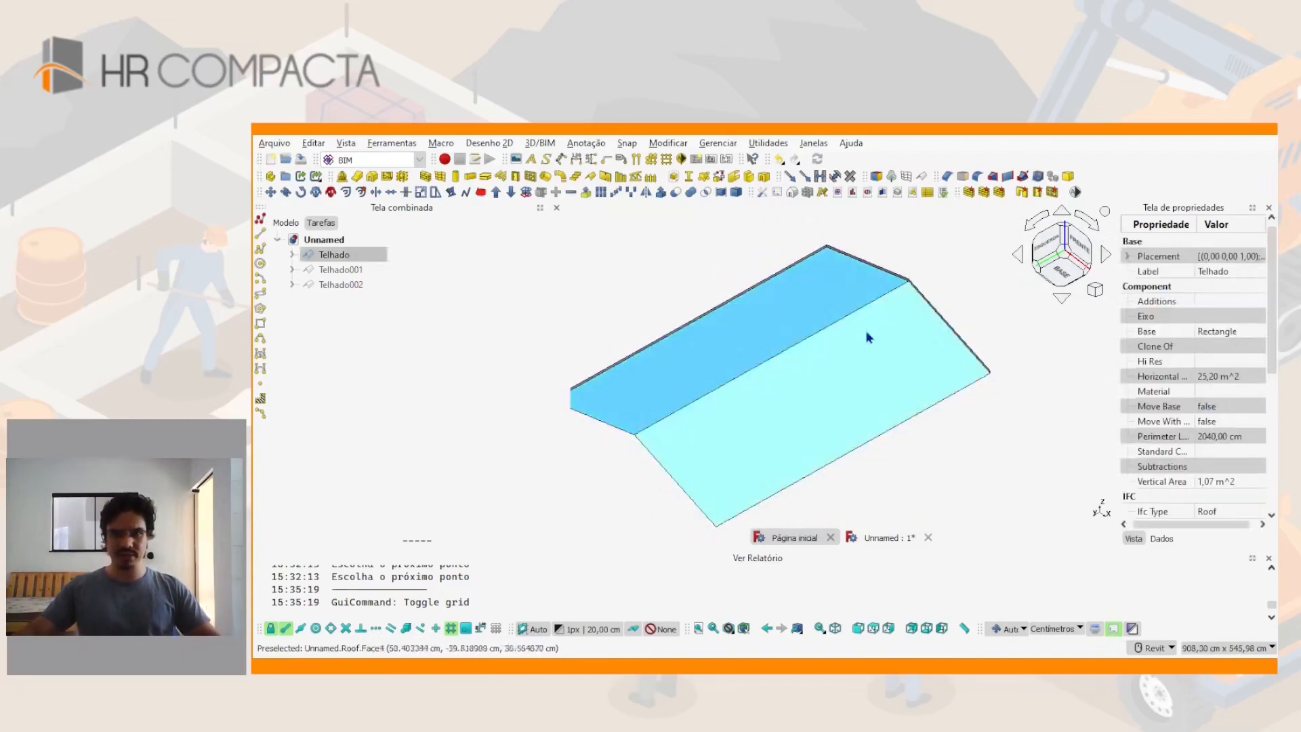
{"action": "middle_click_drag", "start_coordinate": [809, 320], "coordinate": [770, 296], "text": "shift"}
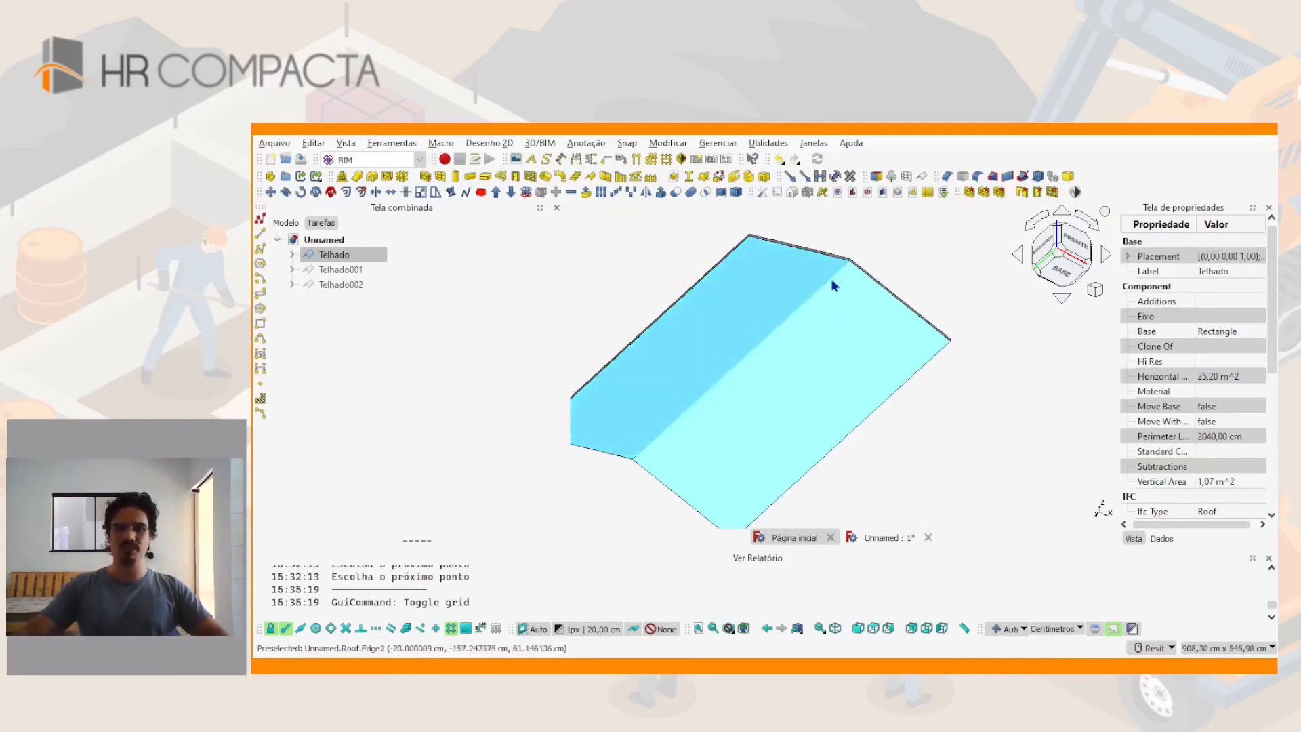
{"action": "middle_click_drag", "start_coordinate": [749, 323], "coordinate": [794, 309]}
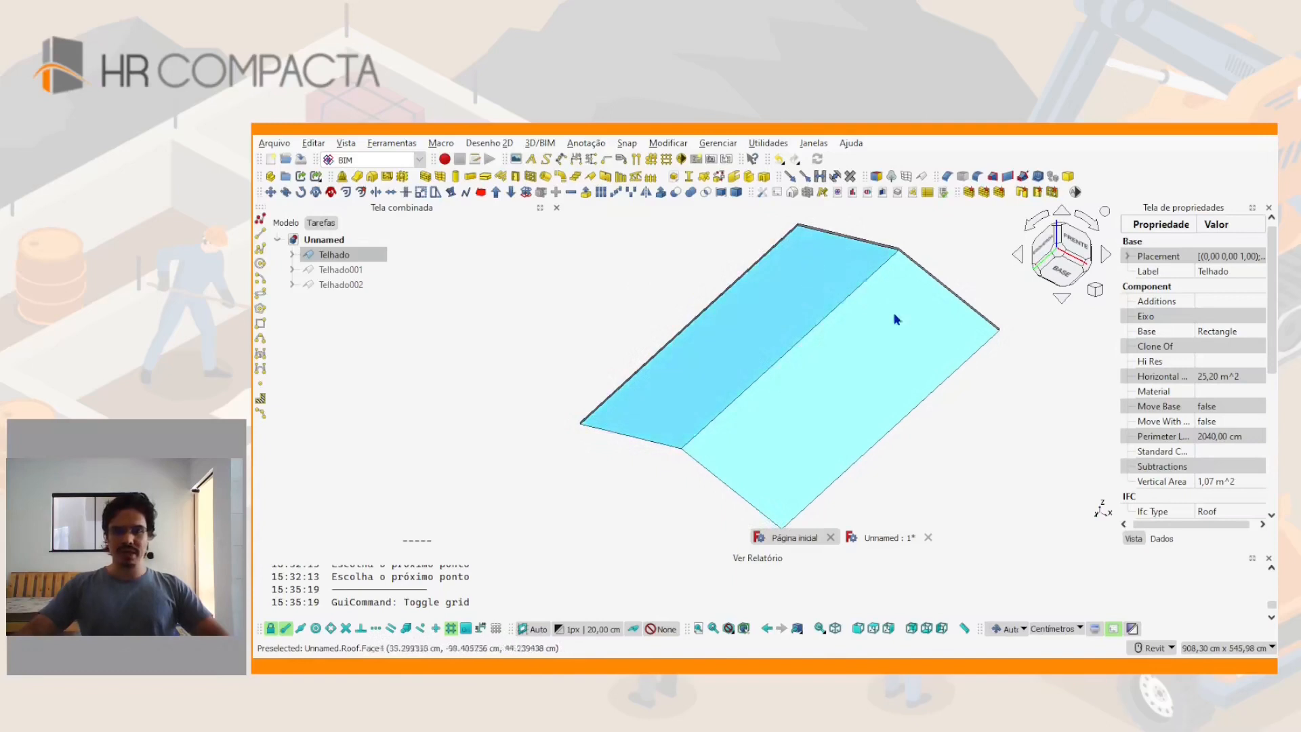
Create a roof structure for the rectangular roof with 12 cm thickness, 6 cm width and 2 m spacing, leaving the direction blank
{"action": "left_click", "coordinate": [923, 178]}
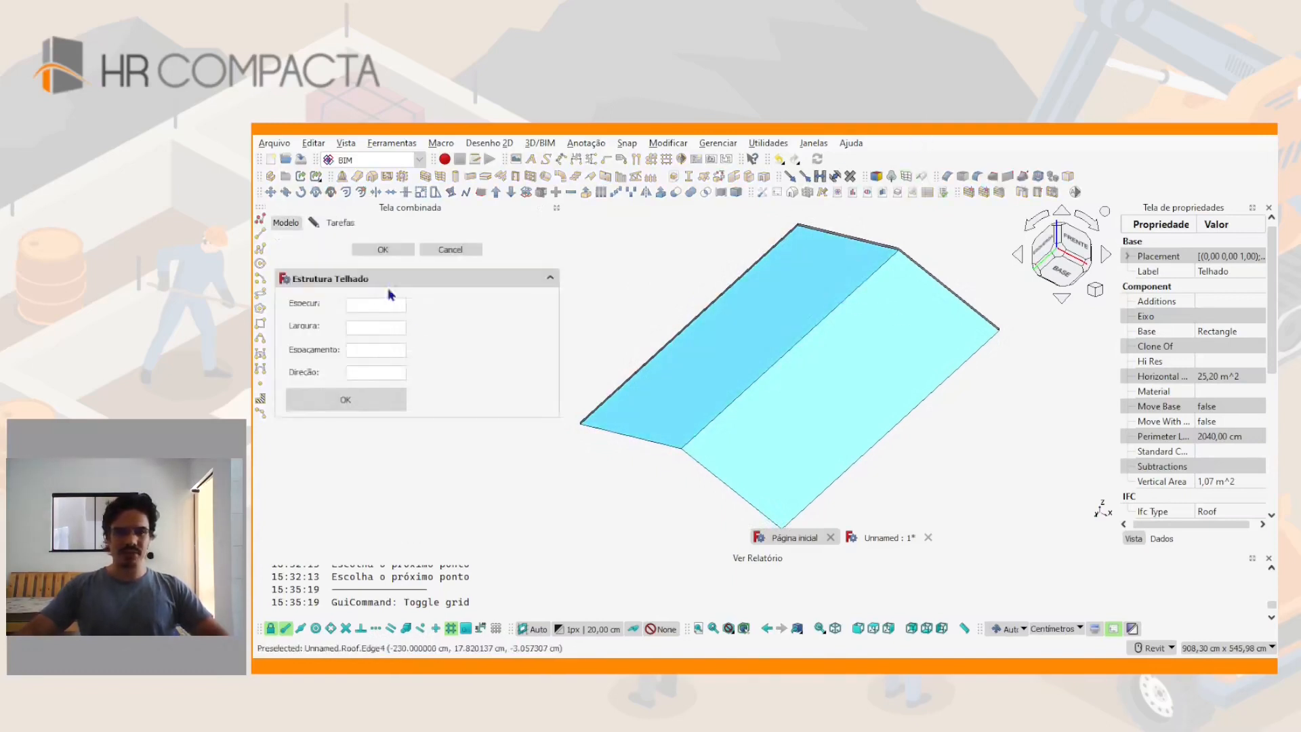
{"action": "left_click_drag", "start_coordinate": [564, 352], "coordinate": [458, 319]}
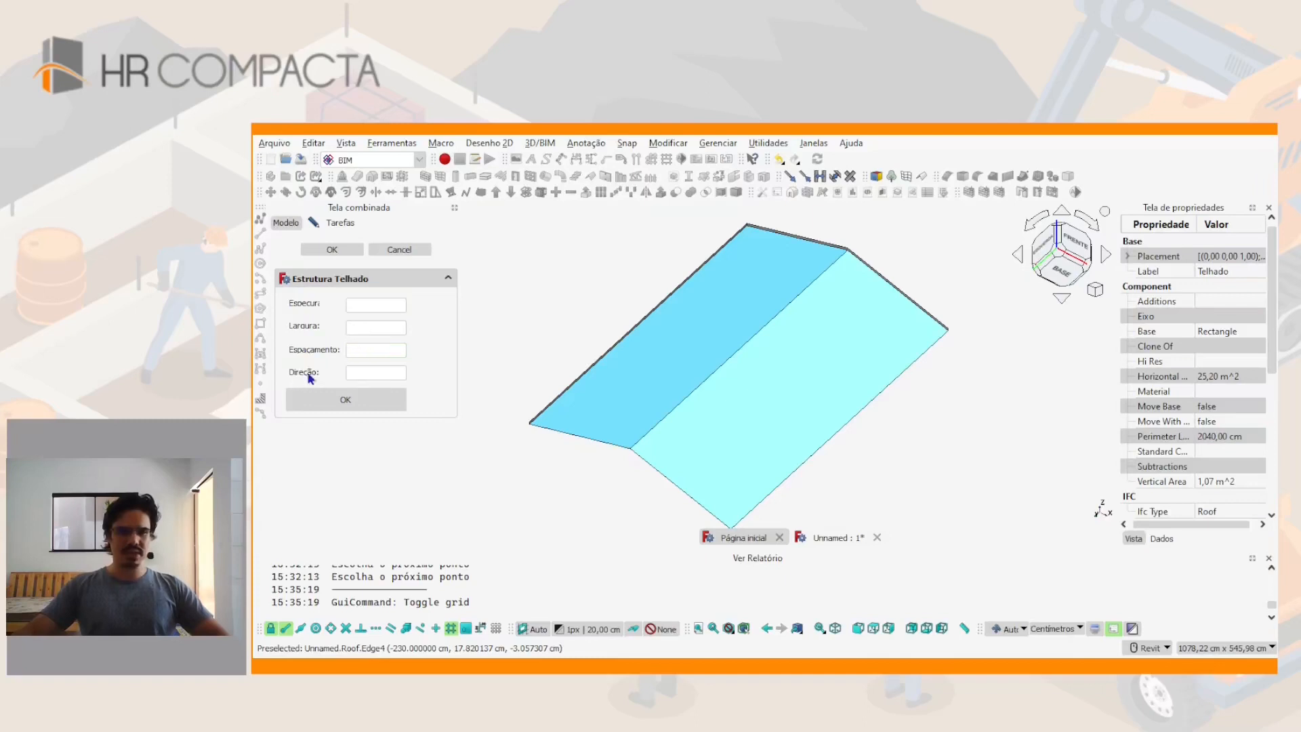
{"action": "left_click", "coordinate": [362, 304]}
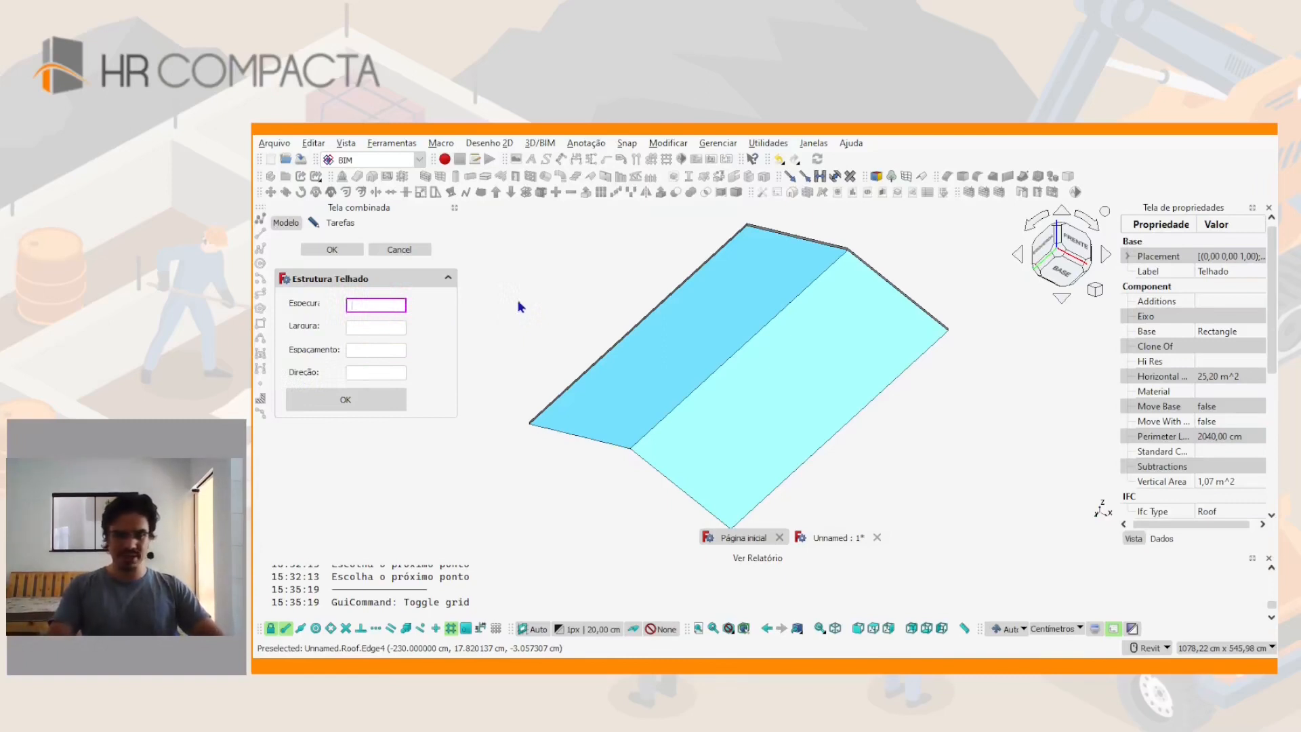
{"action": "type", "text": "12cm"}
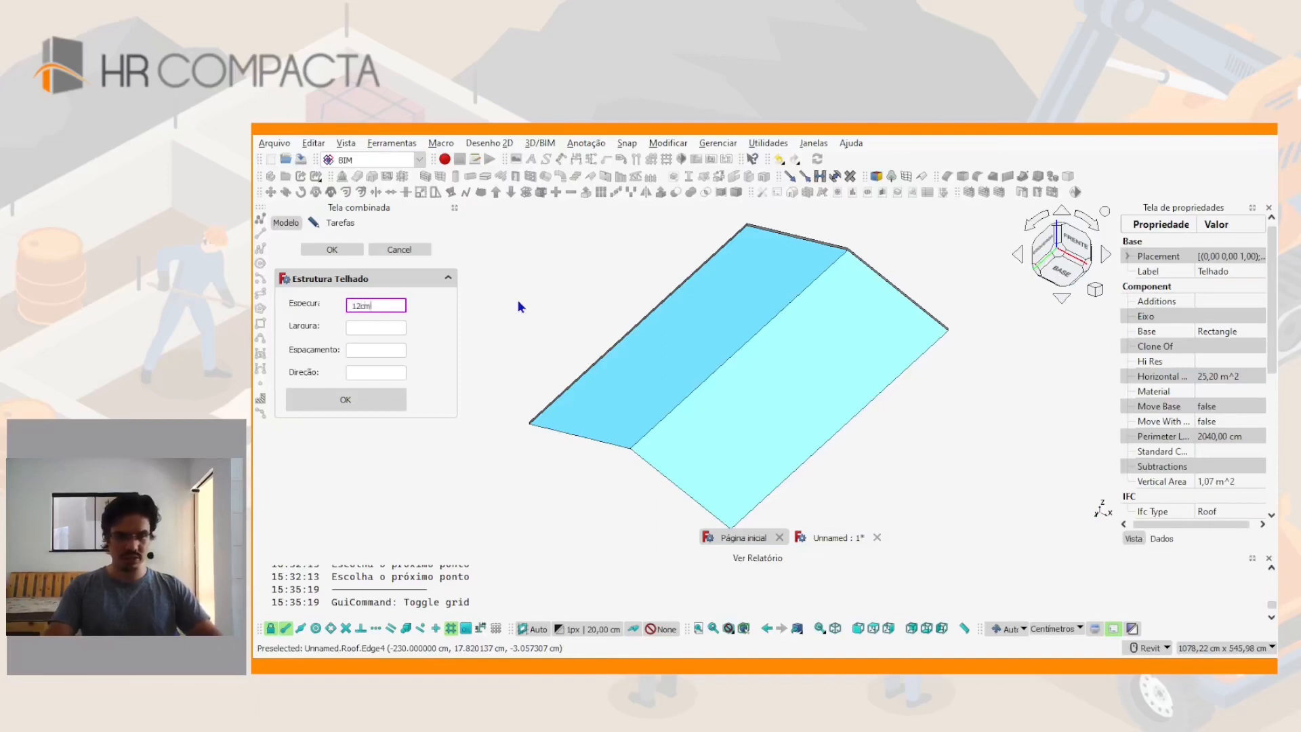
{"action": "key", "text": "Tab"}
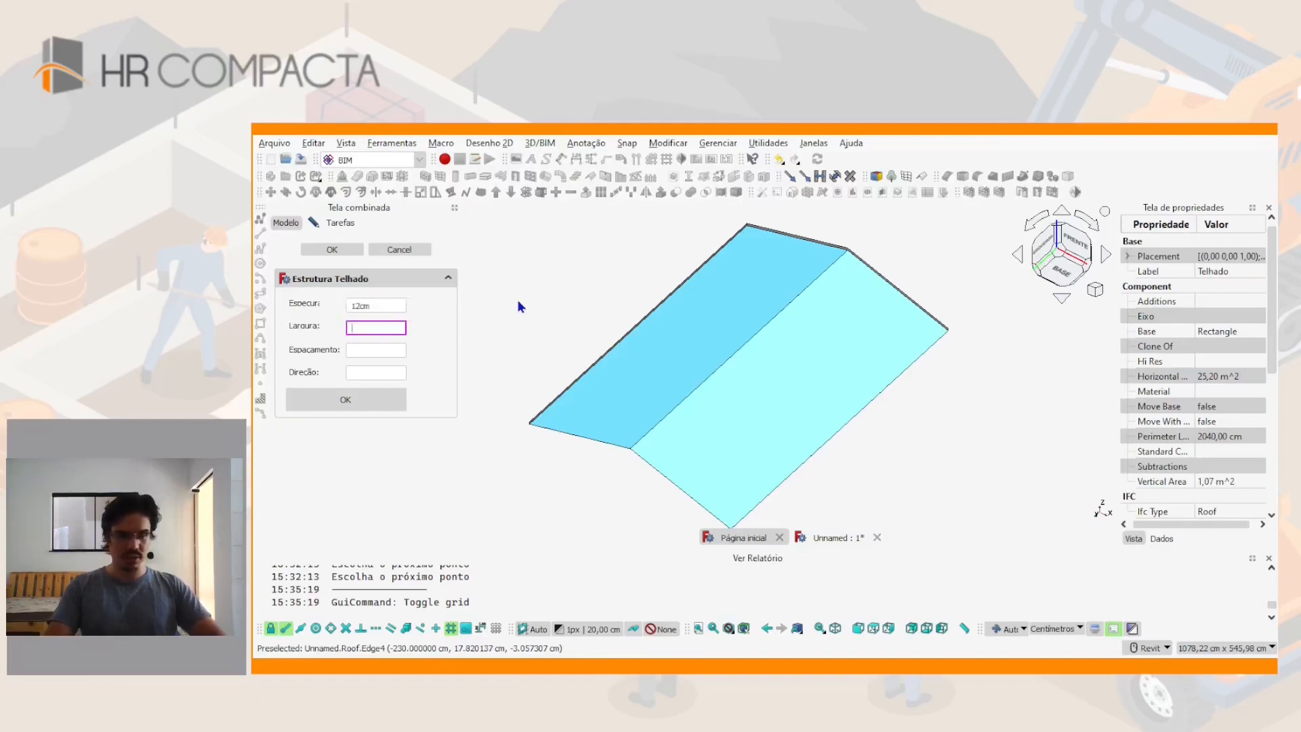
{"action": "type", "text": "6"}
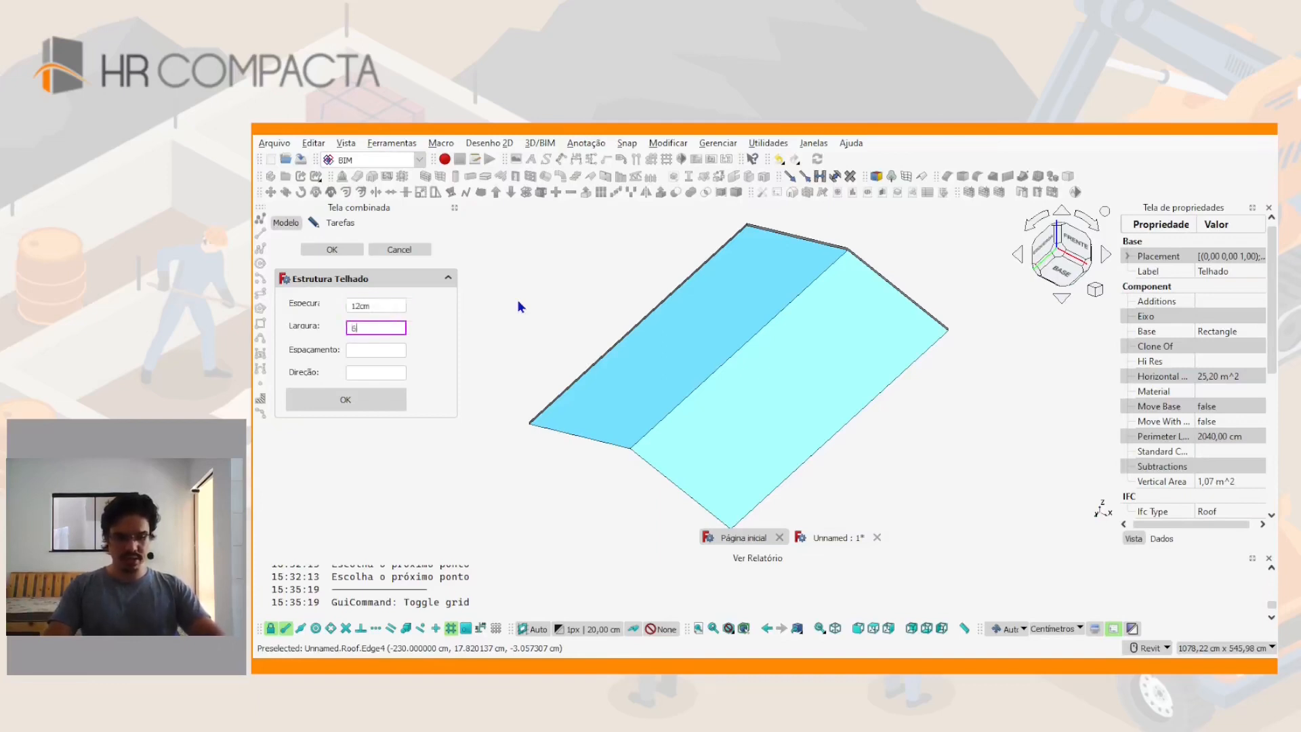
{"action": "type", "text": "cm"}
{"action": "key", "text": "Tab"}
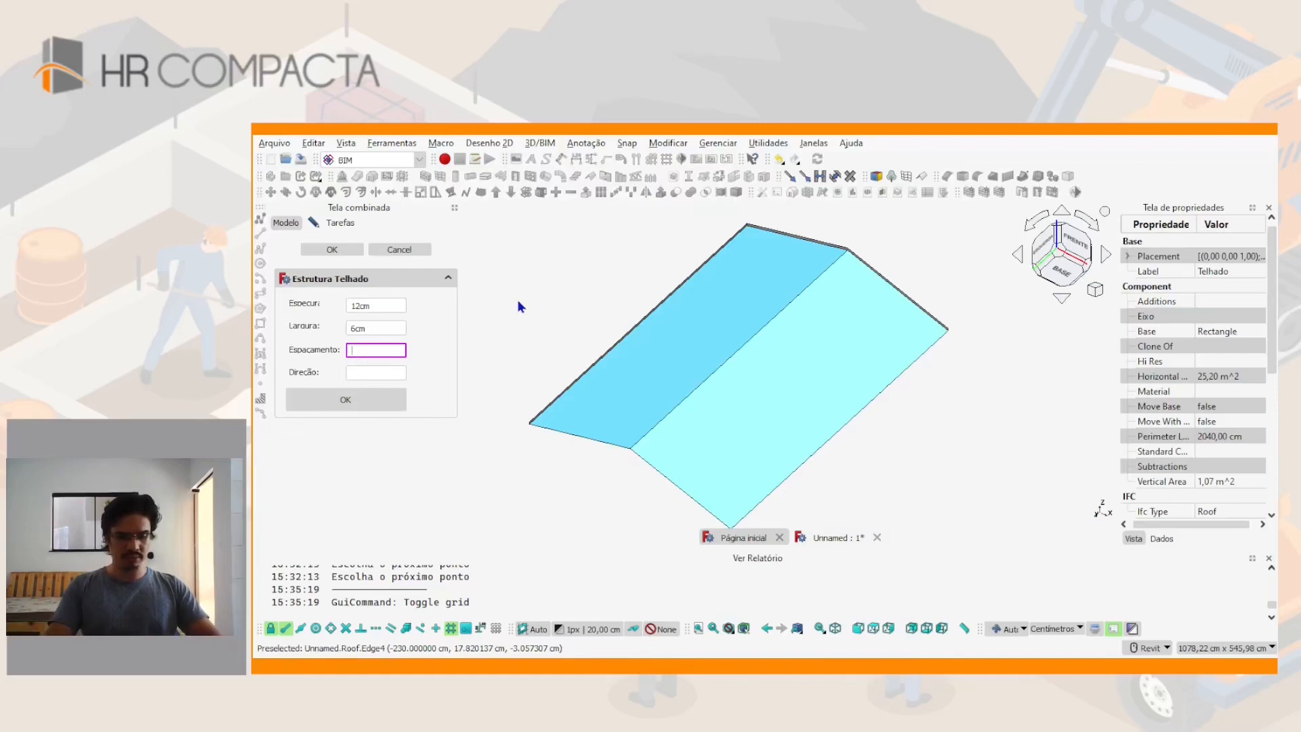
{"action": "type", "text": "2m"}
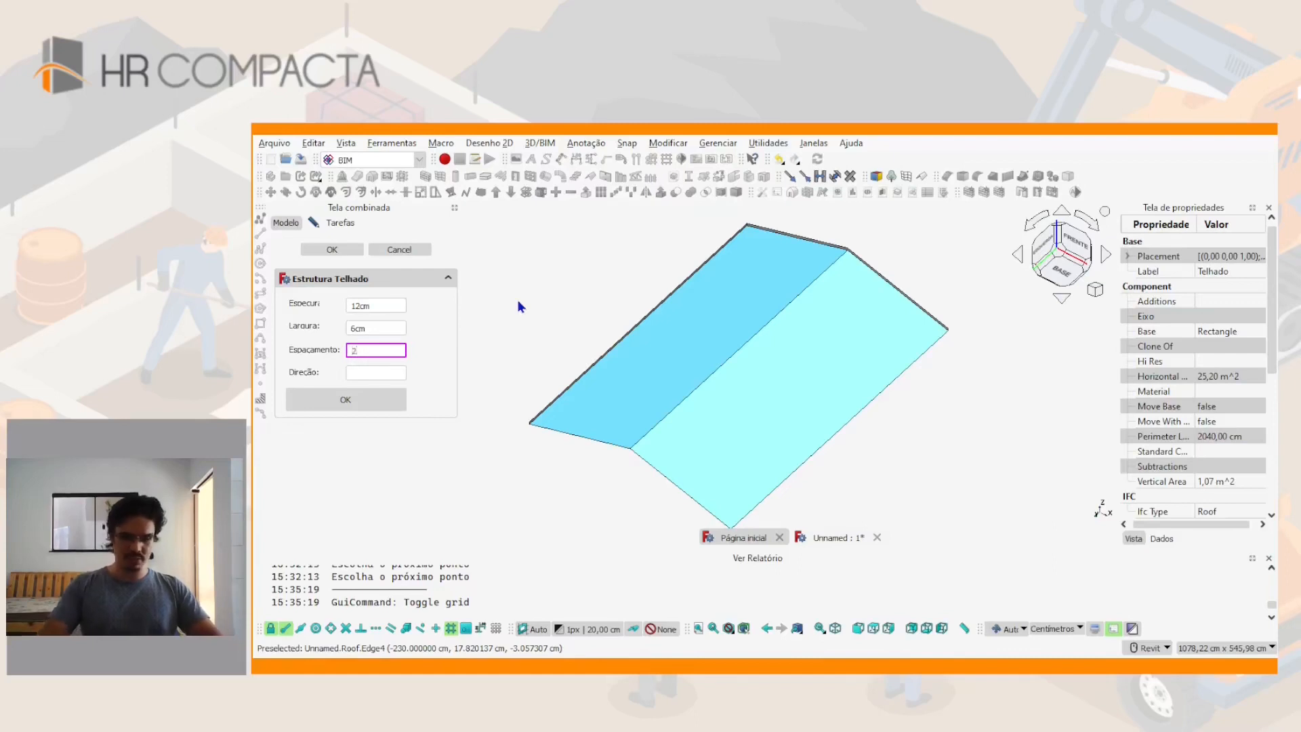
{"action": "left_click", "coordinate": [332, 250]}
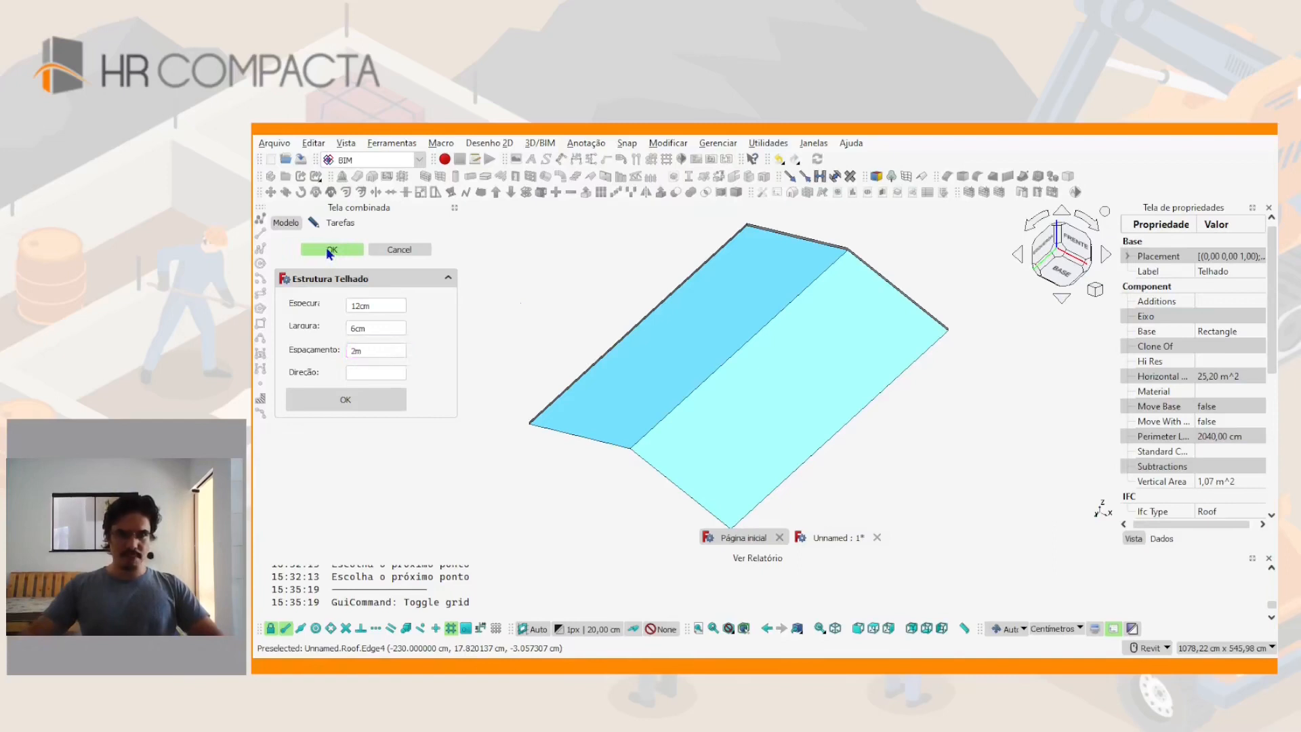
{"action": "middle_click_drag", "start_coordinate": [770, 244], "coordinate": [728, 291], "text": "shift"}
{"action": "middle_click_drag", "start_coordinate": [799, 256], "coordinate": [749, 286], "text": "shift"}
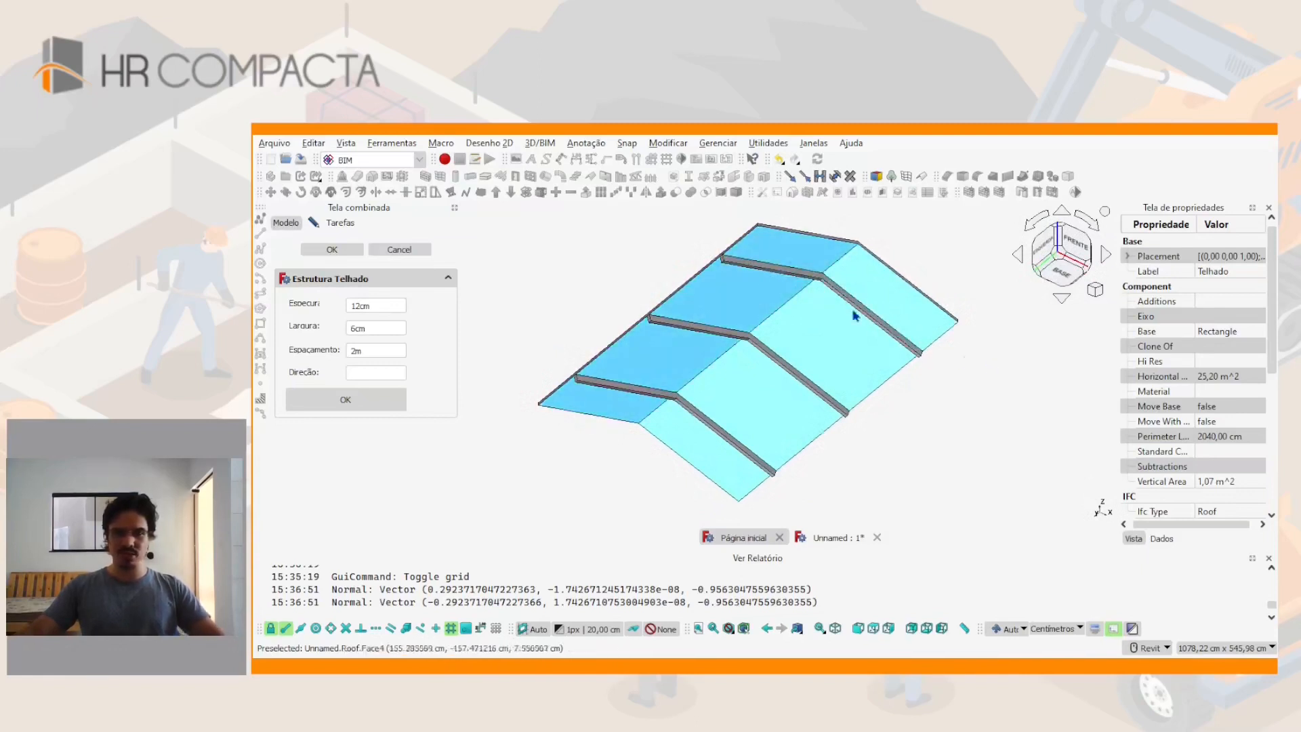
Select the Estrutura_Telhado object in the model and set its direction to 90 degrees
{"action": "left_click", "coordinate": [287, 224]}
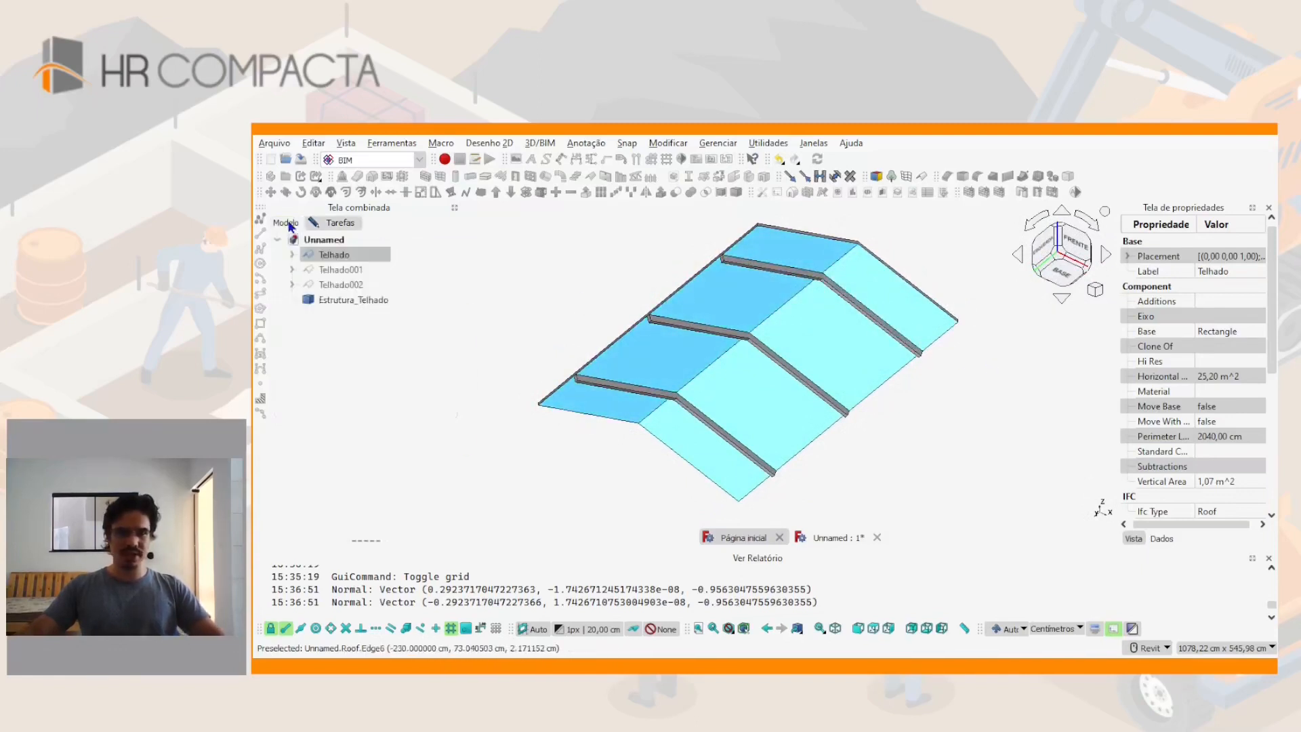
{"action": "left_click", "coordinate": [340, 225]}
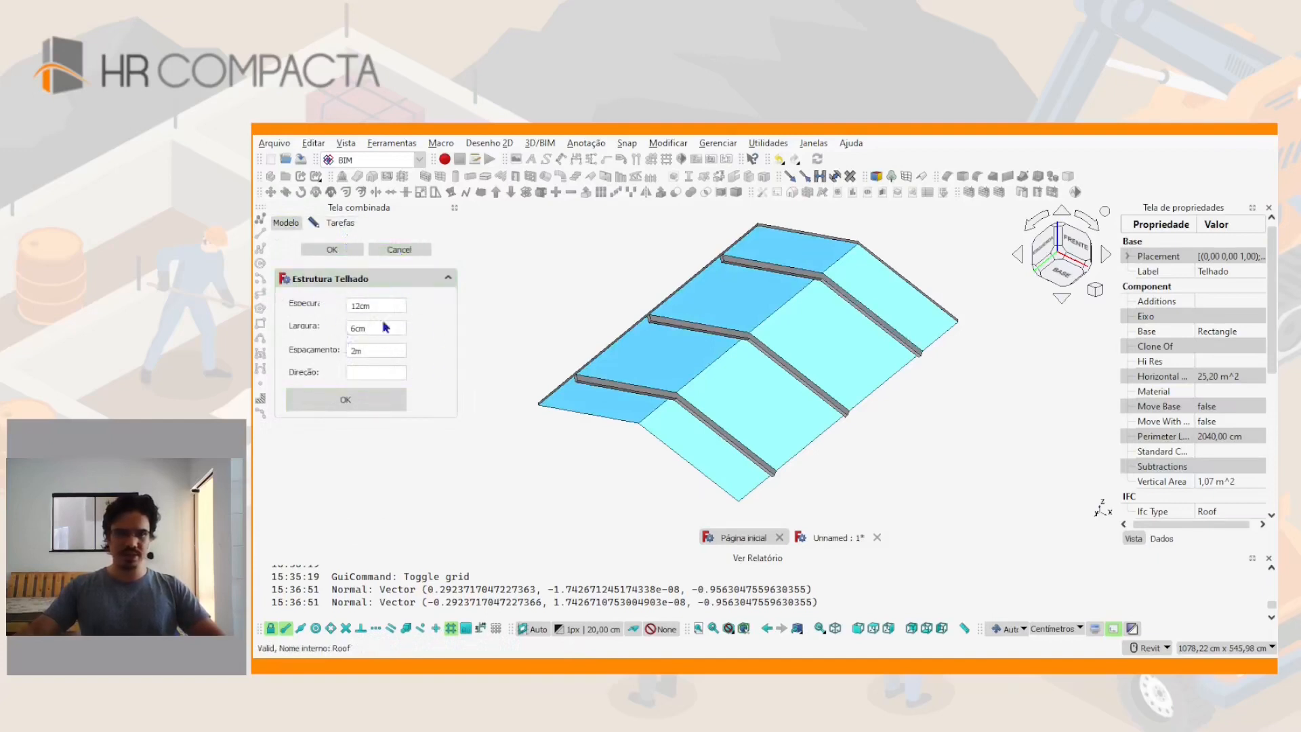
{"action": "left_click", "coordinate": [287, 223]}
{"action": "left_click", "coordinate": [364, 303]}
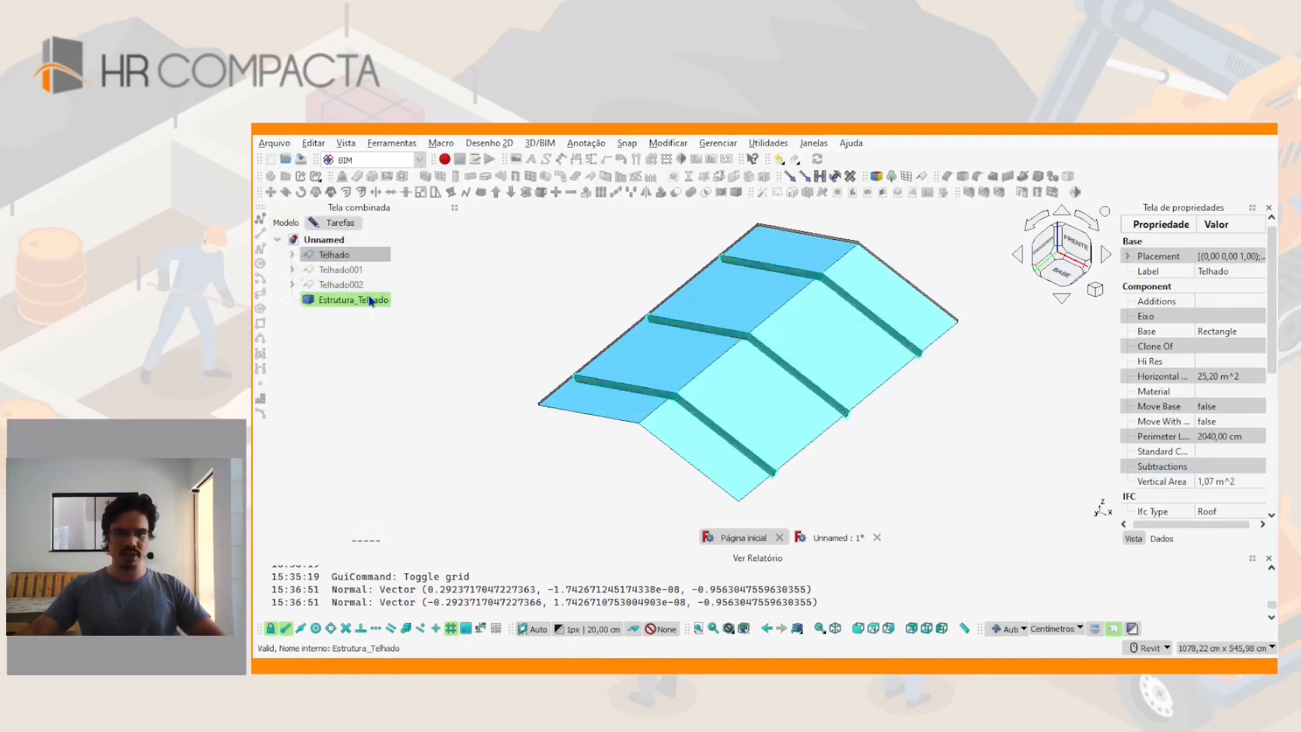
{"action": "left_click", "coordinate": [340, 304]}
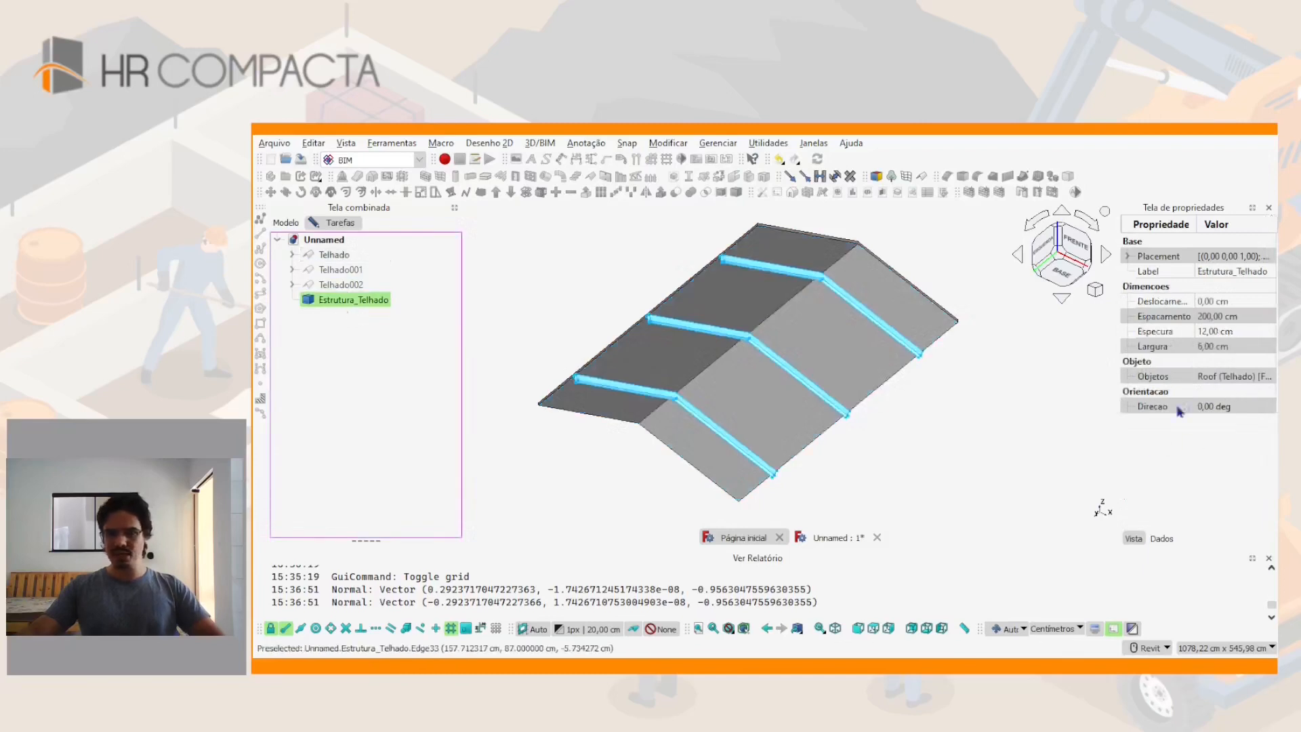
{"action": "left_click", "coordinate": [1213, 407]}
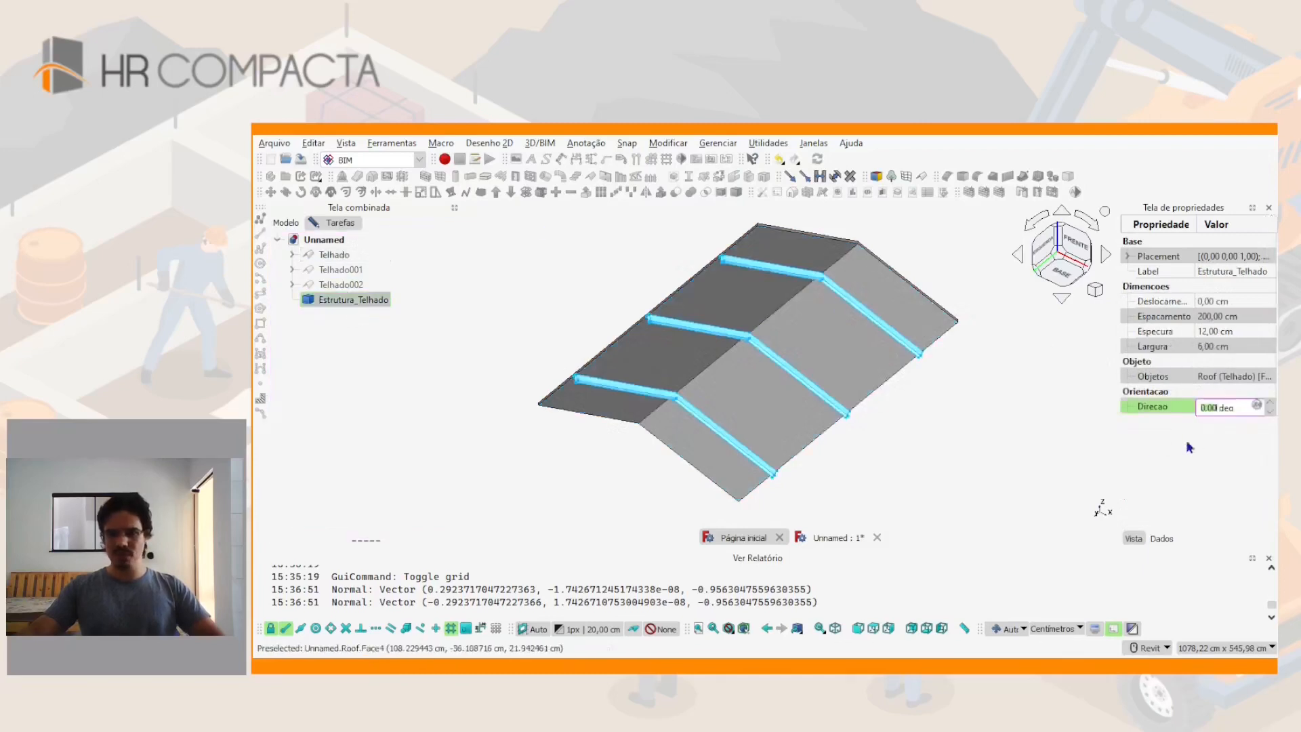
{"action": "left_click", "coordinate": [328, 223]}
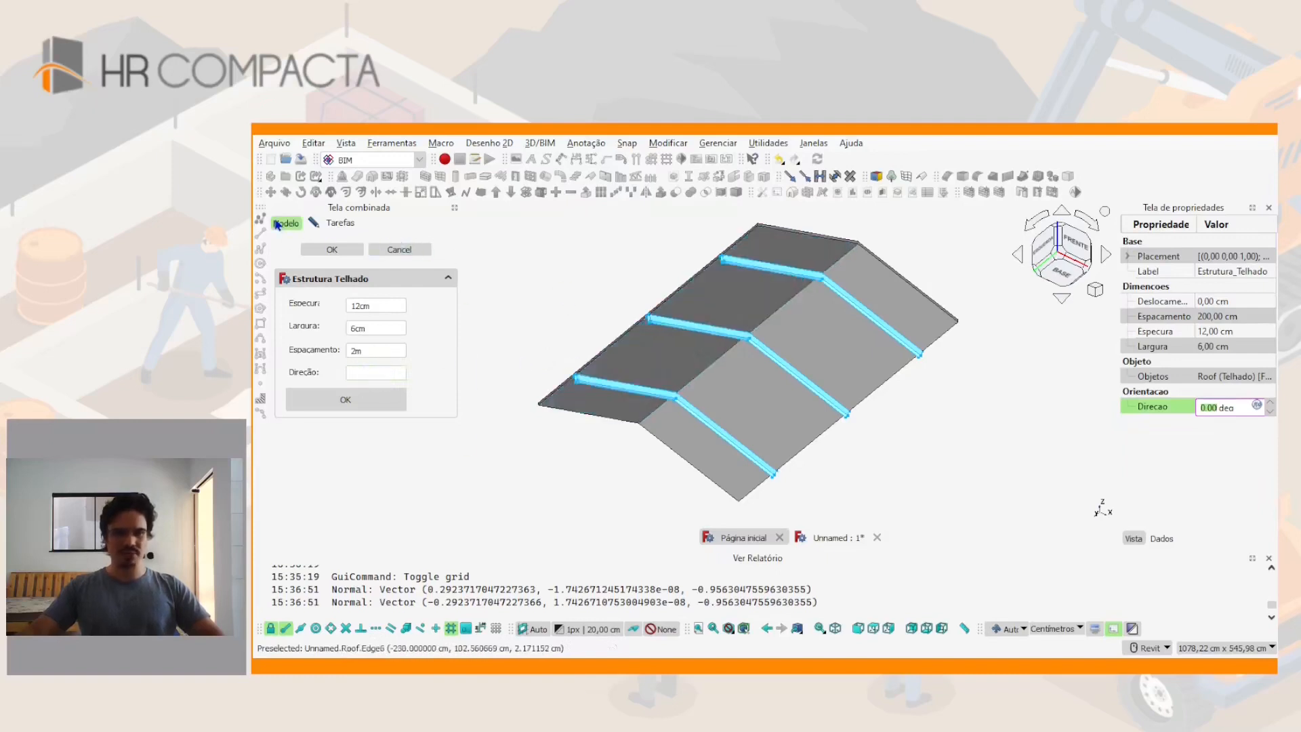
{"action": "left_click", "coordinate": [277, 225]}
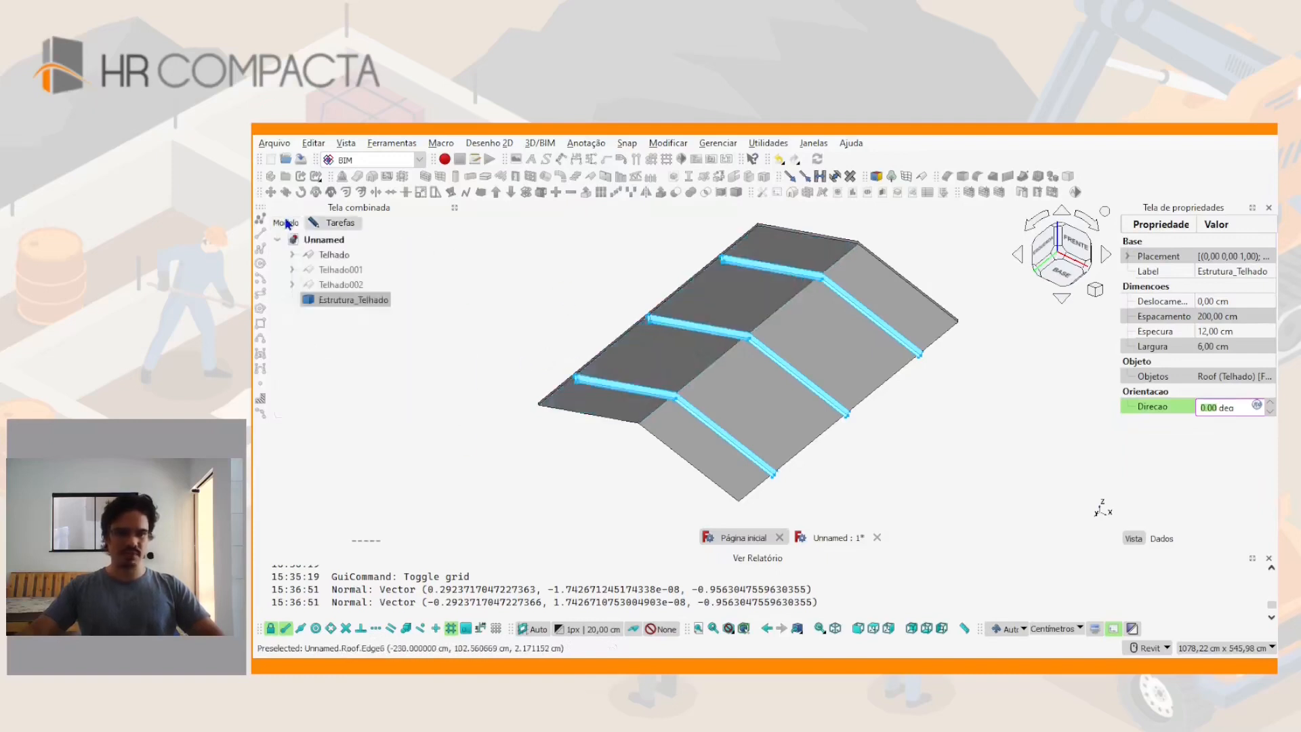
{"action": "left_click", "coordinate": [341, 307]}
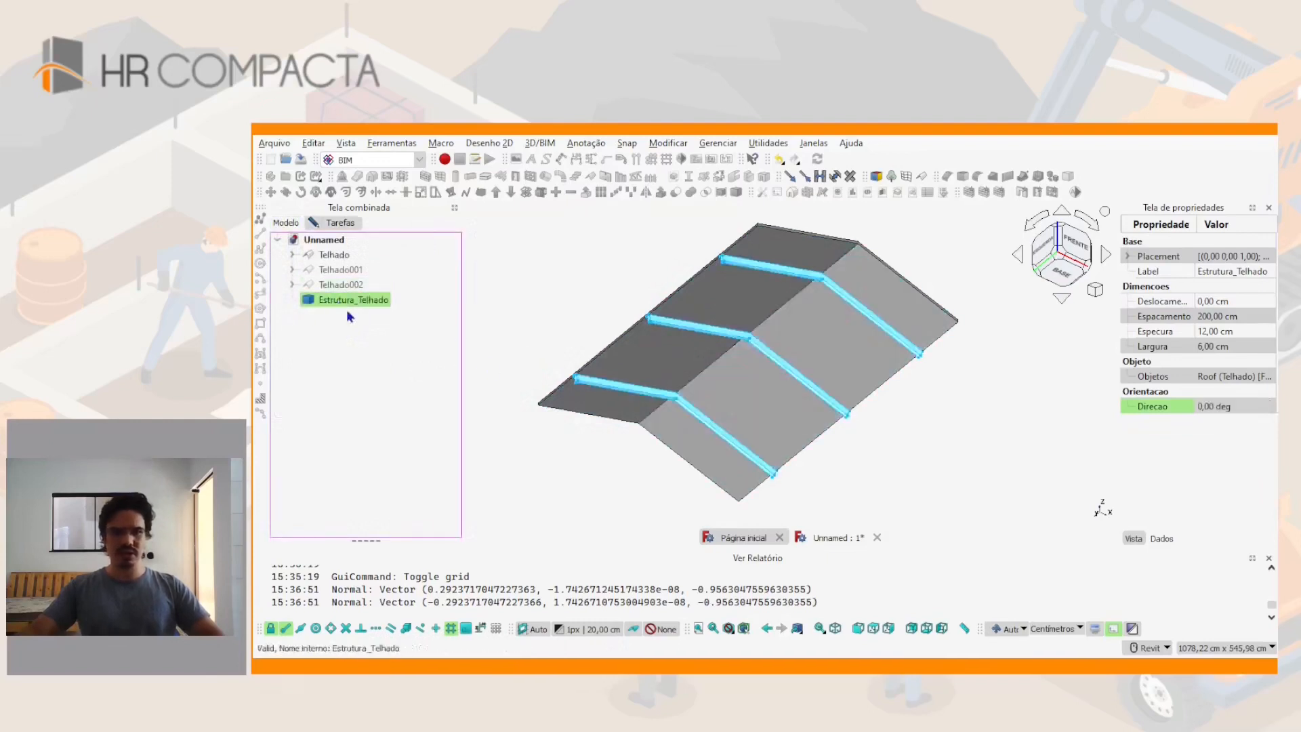
{"action": "left_click", "coordinate": [1213, 406]}
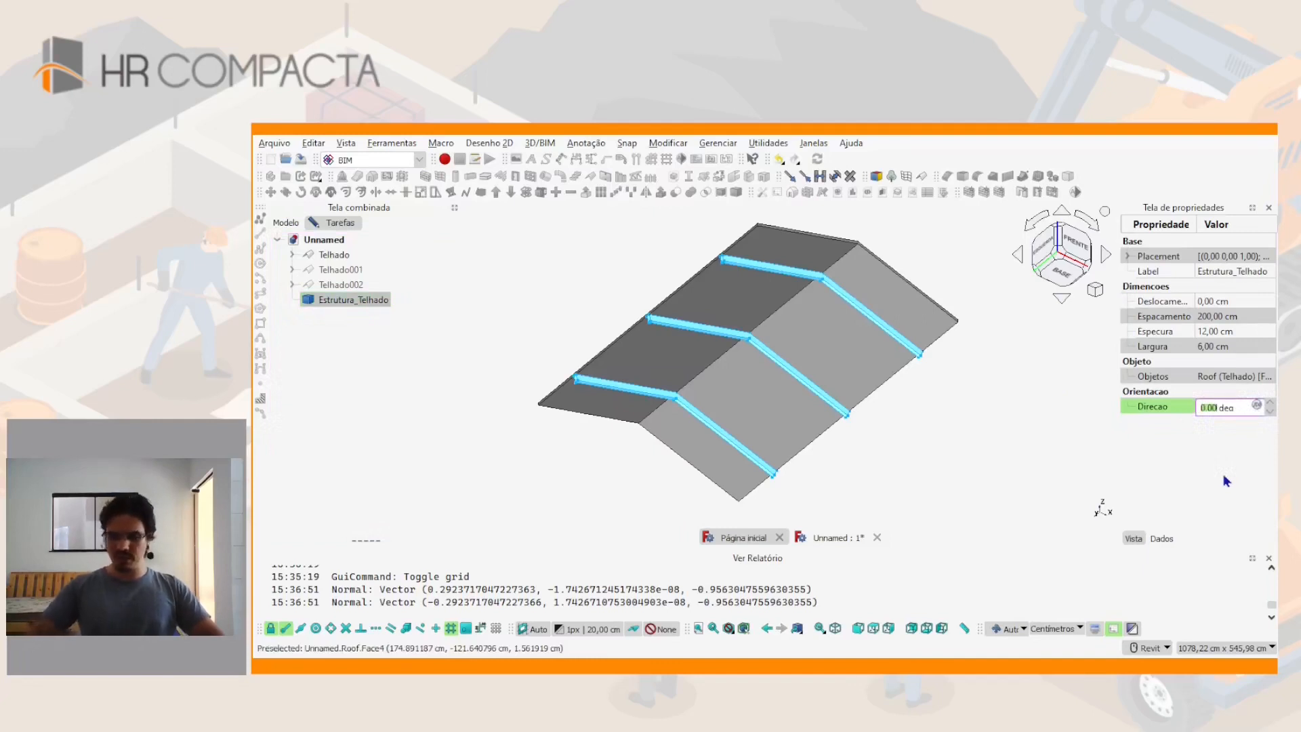
{"action": "type", "text": "90"}
{"action": "key", "text": "Return"}
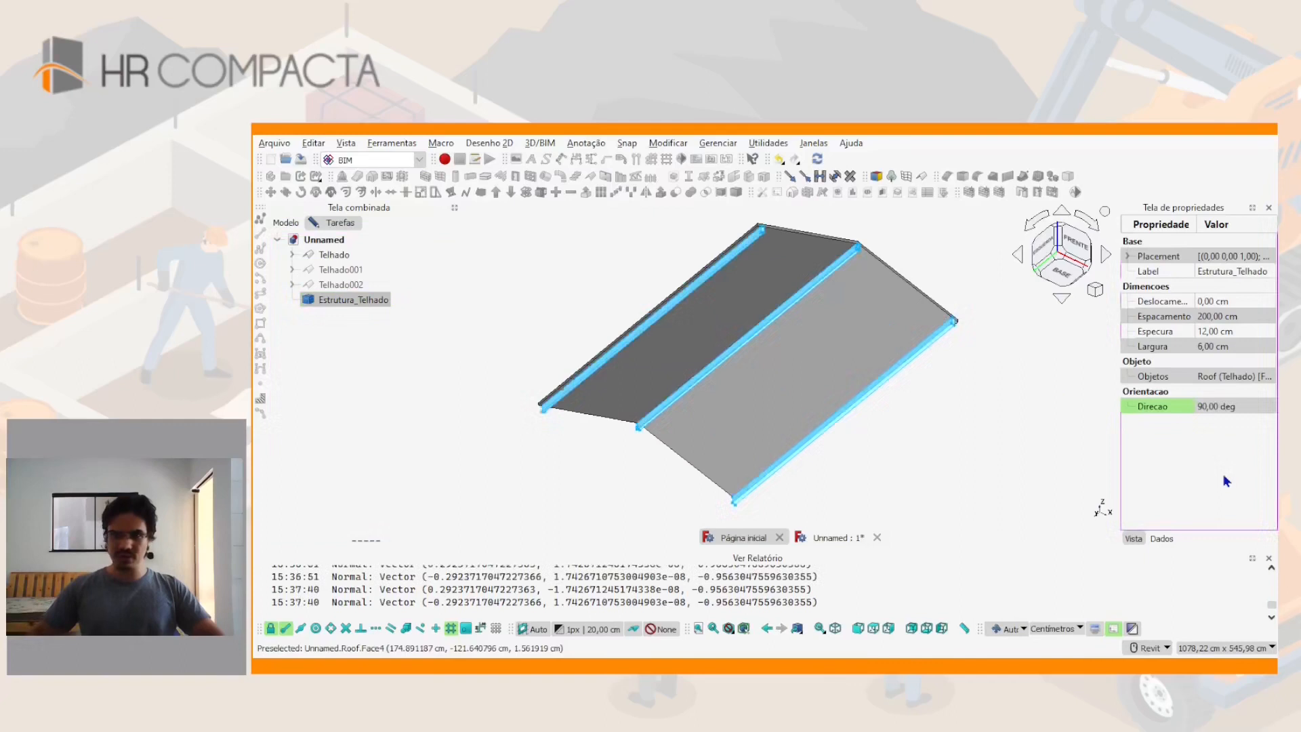
Examine the beams up close at the ridge and from underneath, and check the roof structure's creation parameters
{"action": "middle_click_drag", "start_coordinate": [770, 305], "coordinate": [729, 335], "text": "shift"}
{"action": "scroll", "coordinate": [807, 282], "scroll_direction": "up", "scroll_amount": 2}
{"action": "scroll", "coordinate": [808, 282], "scroll_direction": "up", "scroll_amount": 5}
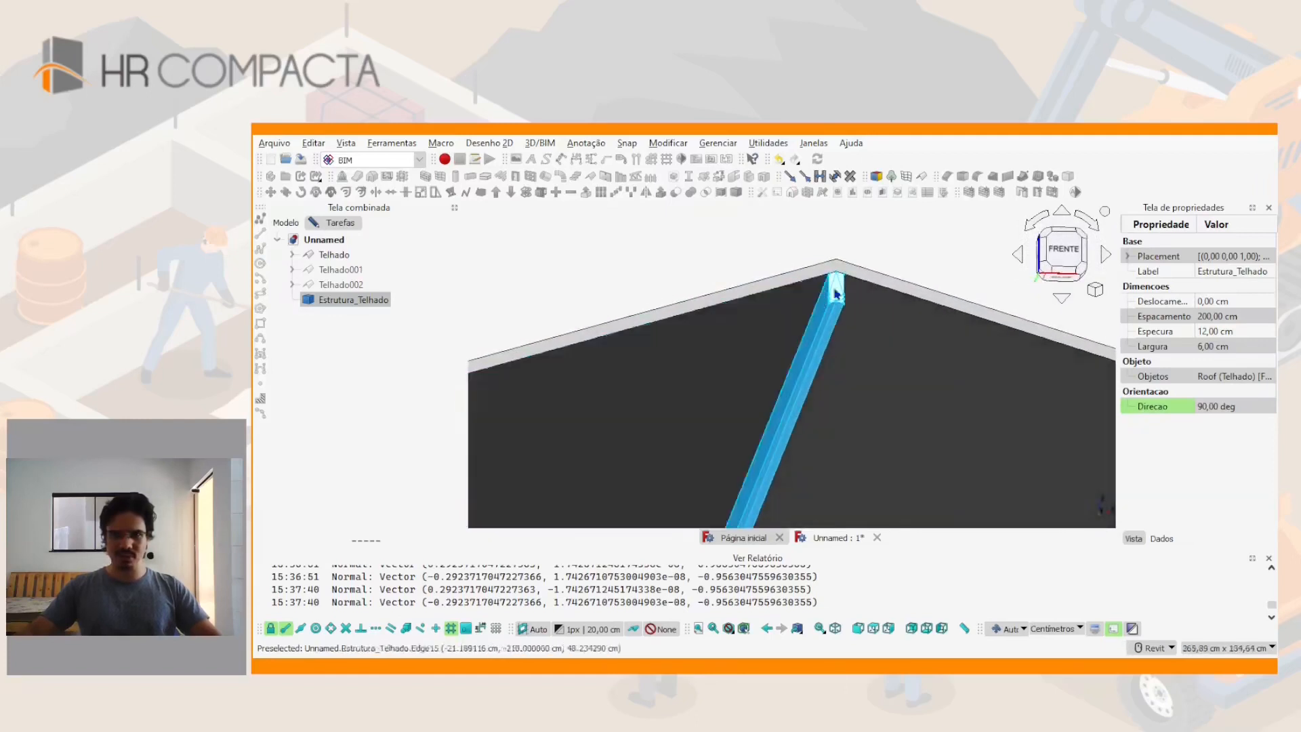
{"action": "scroll", "coordinate": [810, 305], "scroll_direction": "down", "scroll_amount": 5}
{"action": "middle_click_drag", "start_coordinate": [816, 301], "coordinate": [776, 280], "text": "shift"}
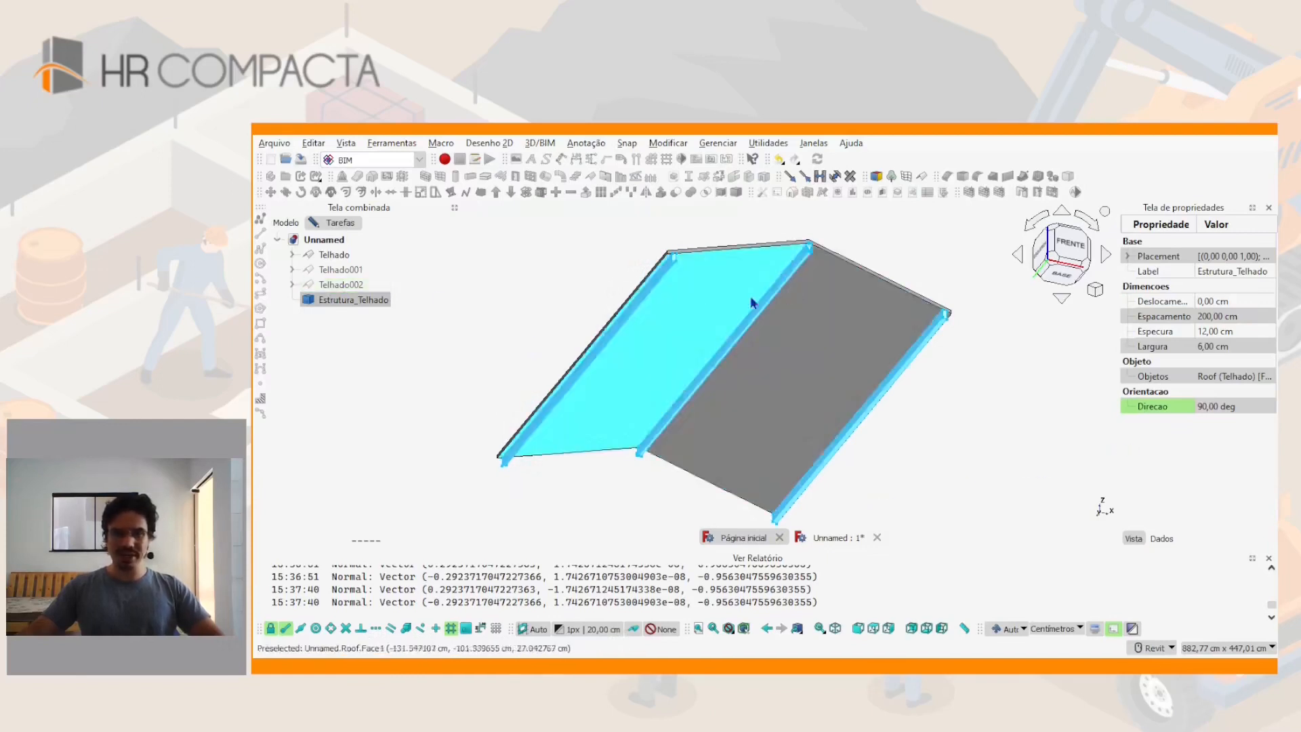
{"action": "left_click", "coordinate": [743, 537]}
{"action": "left_click", "coordinate": [835, 537]}
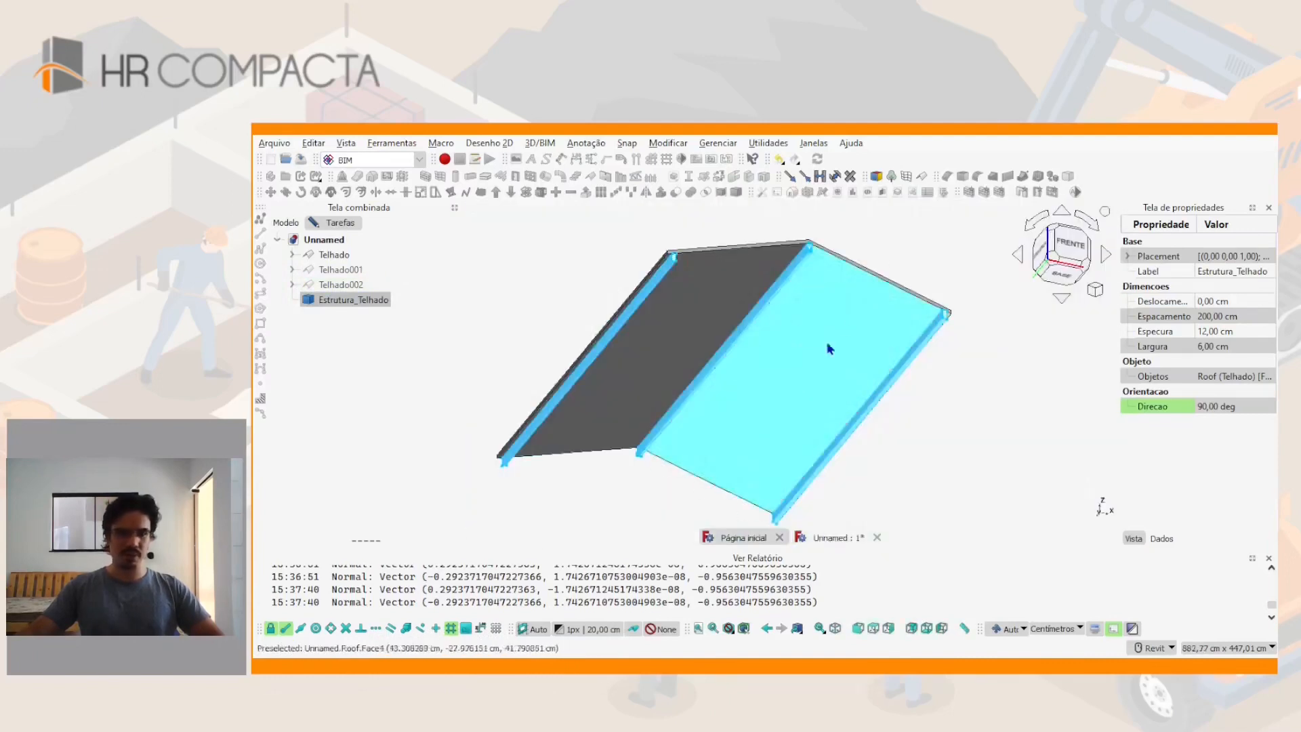
{"action": "left_click", "coordinate": [333, 223]}
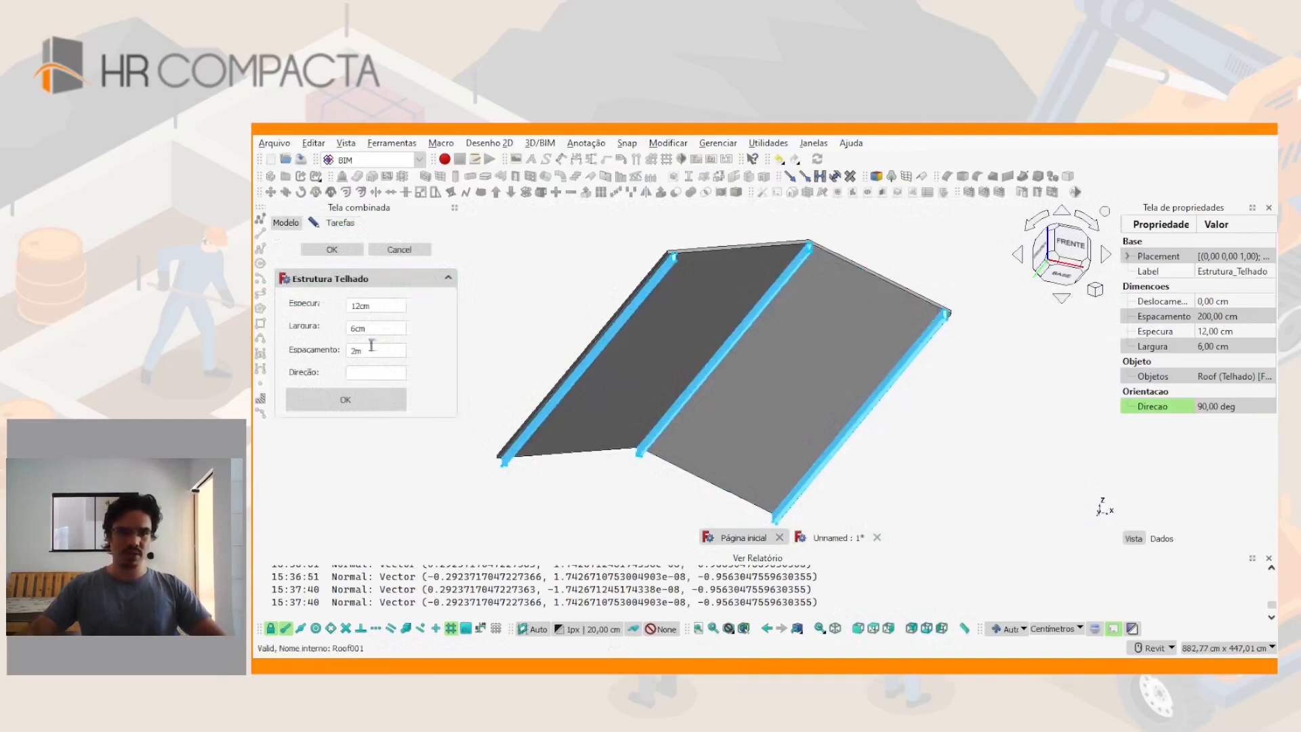
{"action": "left_click", "coordinate": [315, 243]}
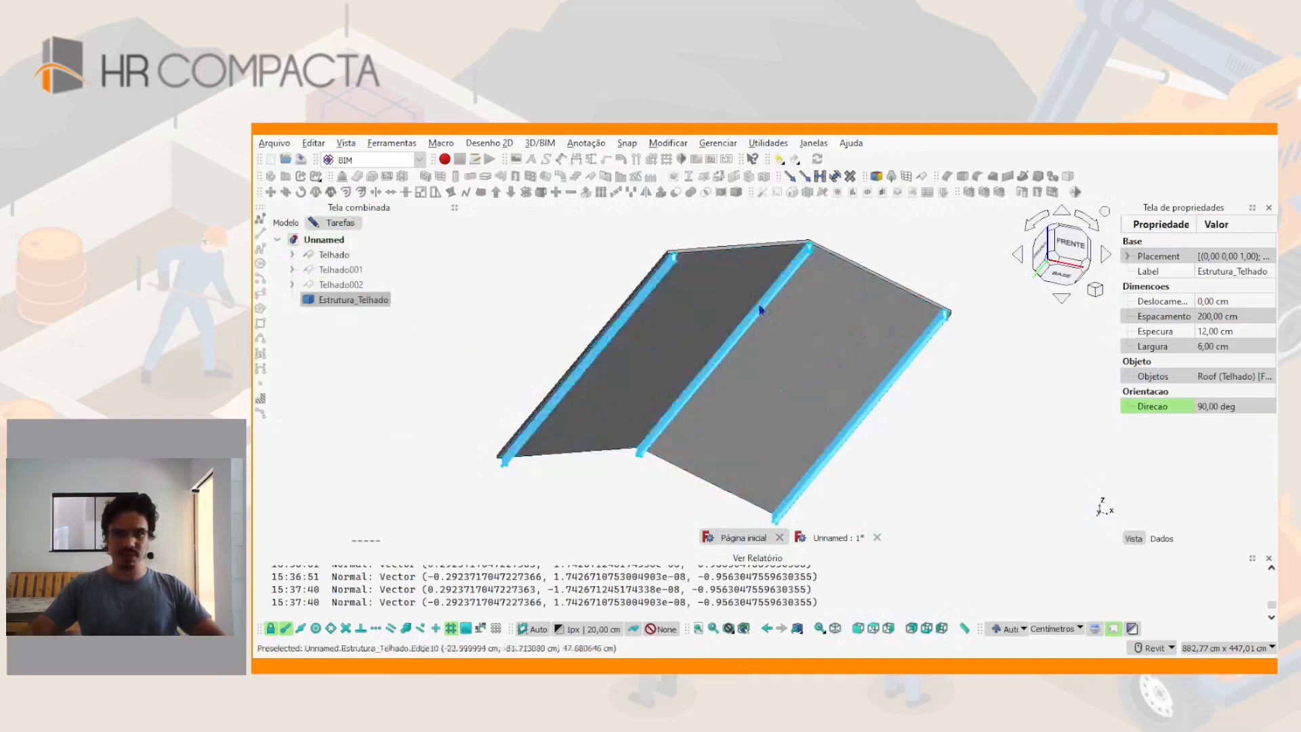
Try offsets of 60 cm and 120 cm for the roof structure's beams
{"action": "left_click", "coordinate": [1206, 302]}
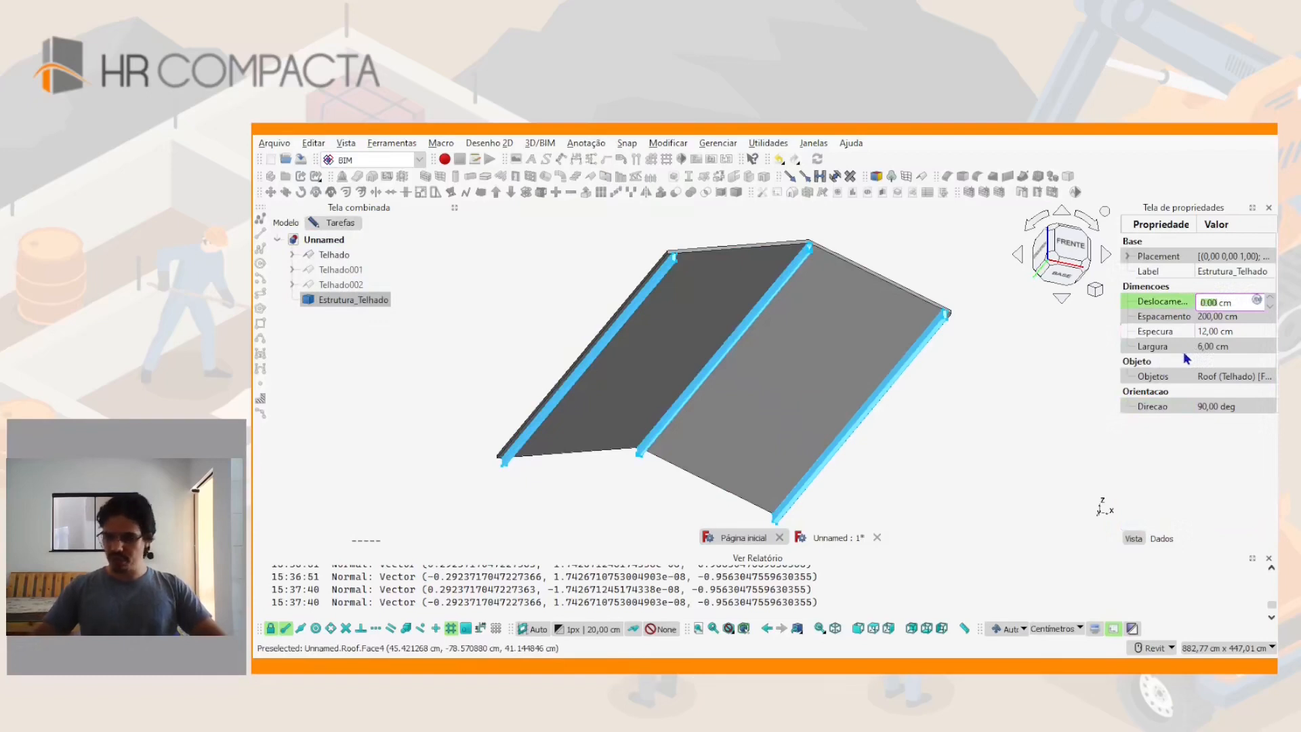
{"action": "type", "text": "60"}
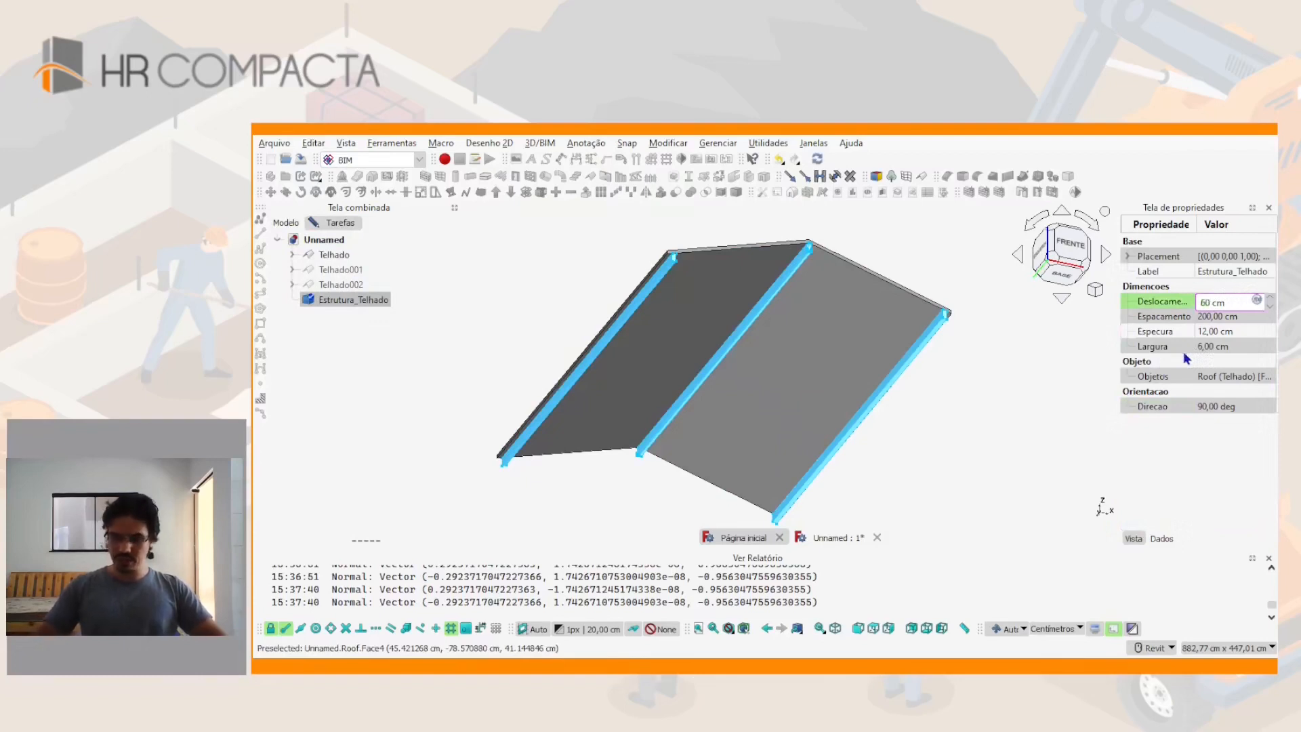
{"action": "key", "text": "Return"}
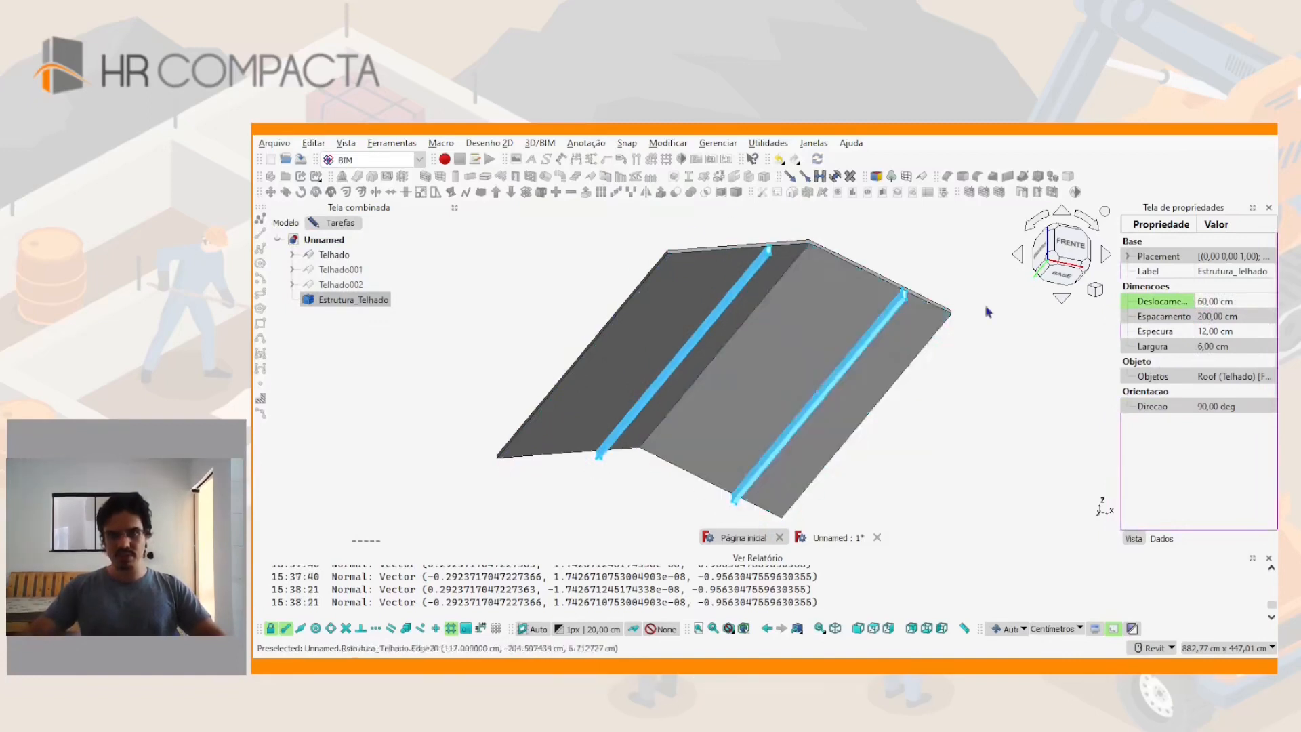
{"action": "left_click", "coordinate": [1160, 302]}
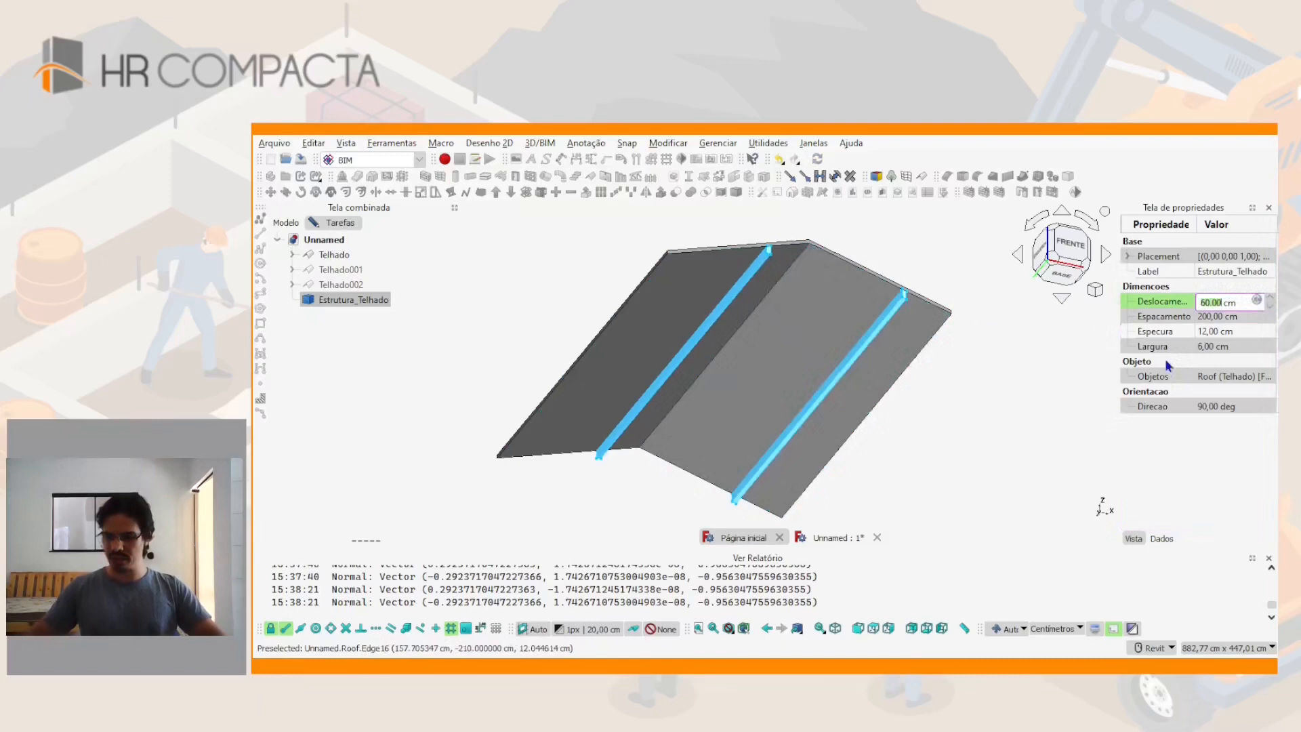
{"action": "type", "text": "120"}
{"action": "key", "text": "Return"}
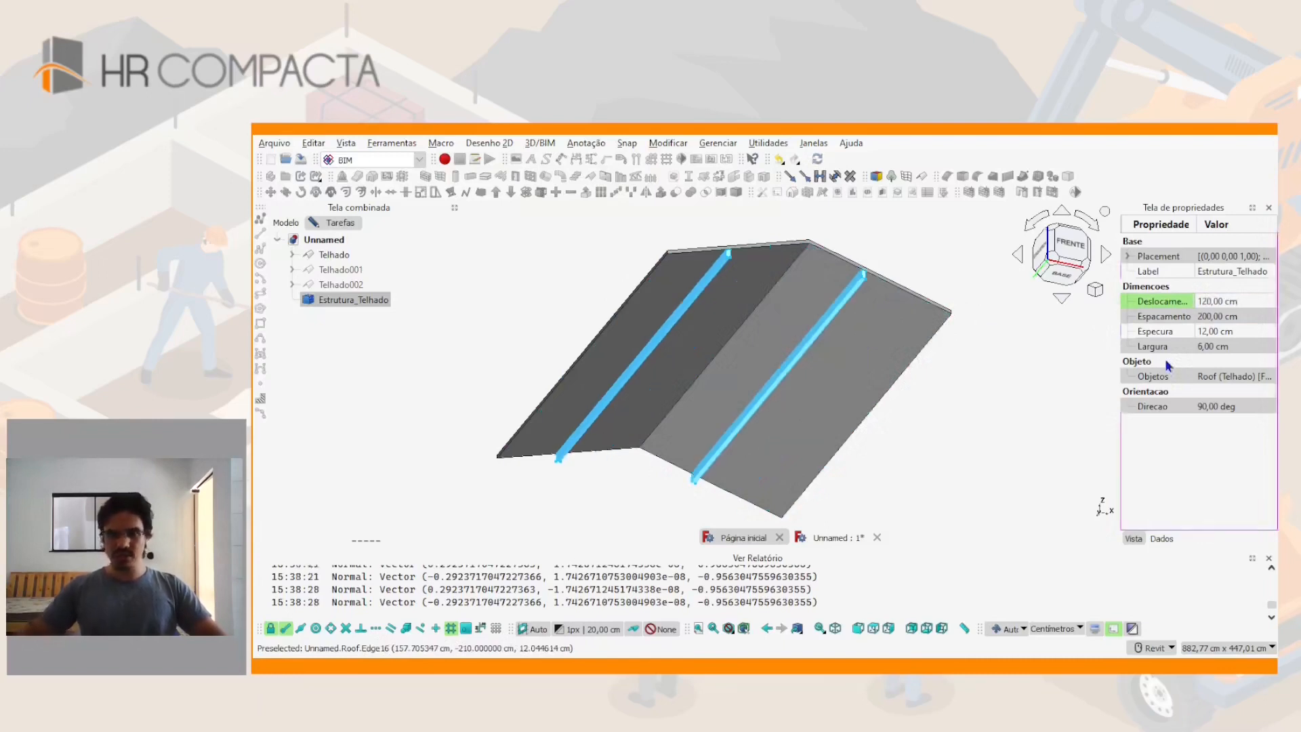
View the roof from the front and try beam offsets of 80 cm, 90 cm and 100 cm
{"action": "left_click", "coordinate": [1069, 243]}
{"action": "left_click", "coordinate": [1228, 302]}
{"action": "key", "text": "Return"}
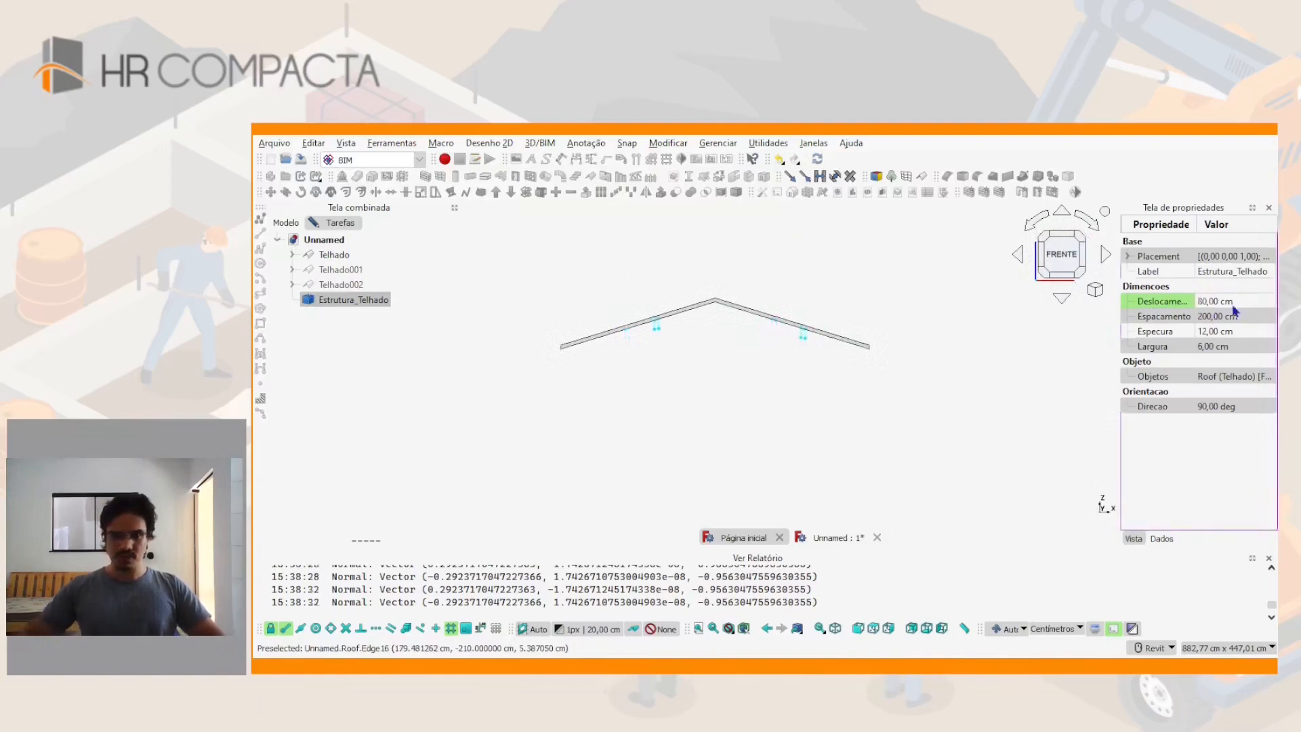
{"action": "left_click", "coordinate": [1209, 301]}
{"action": "type", "text": "90"}
{"action": "key", "text": "Return"}
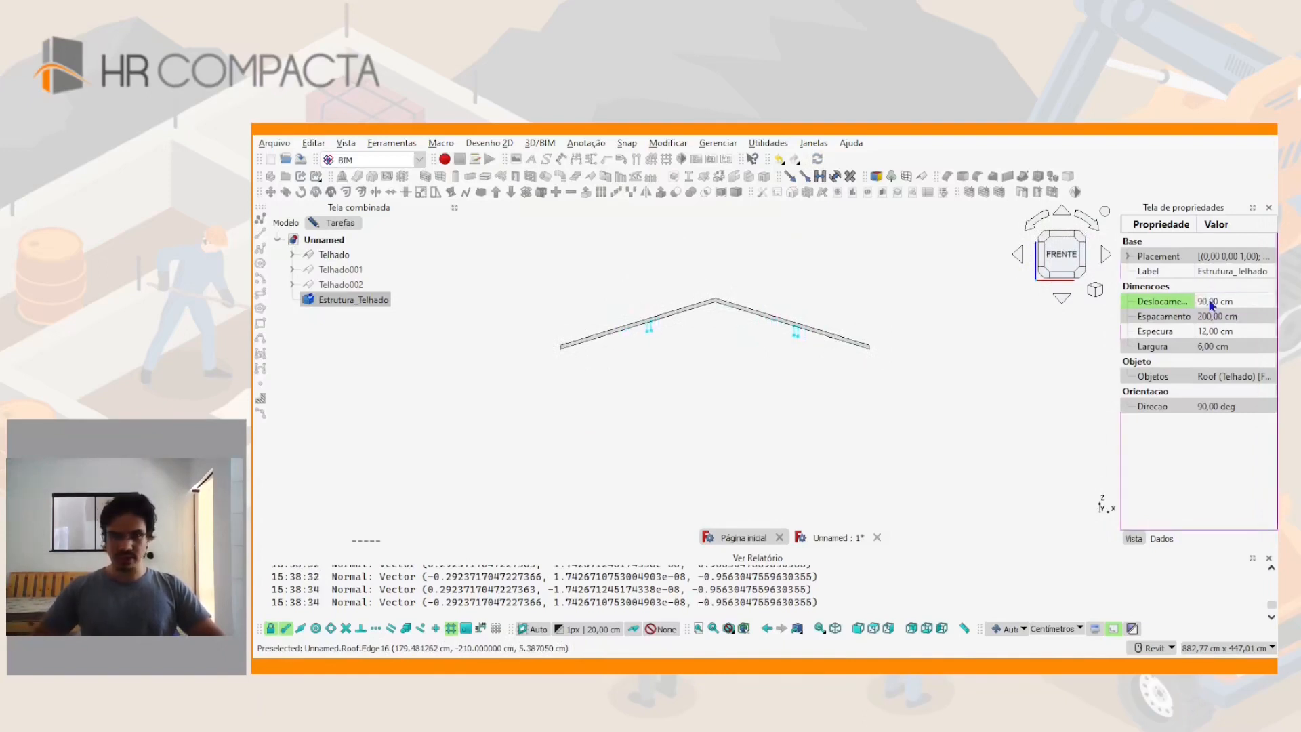
{"action": "left_click", "coordinate": [1210, 302]}
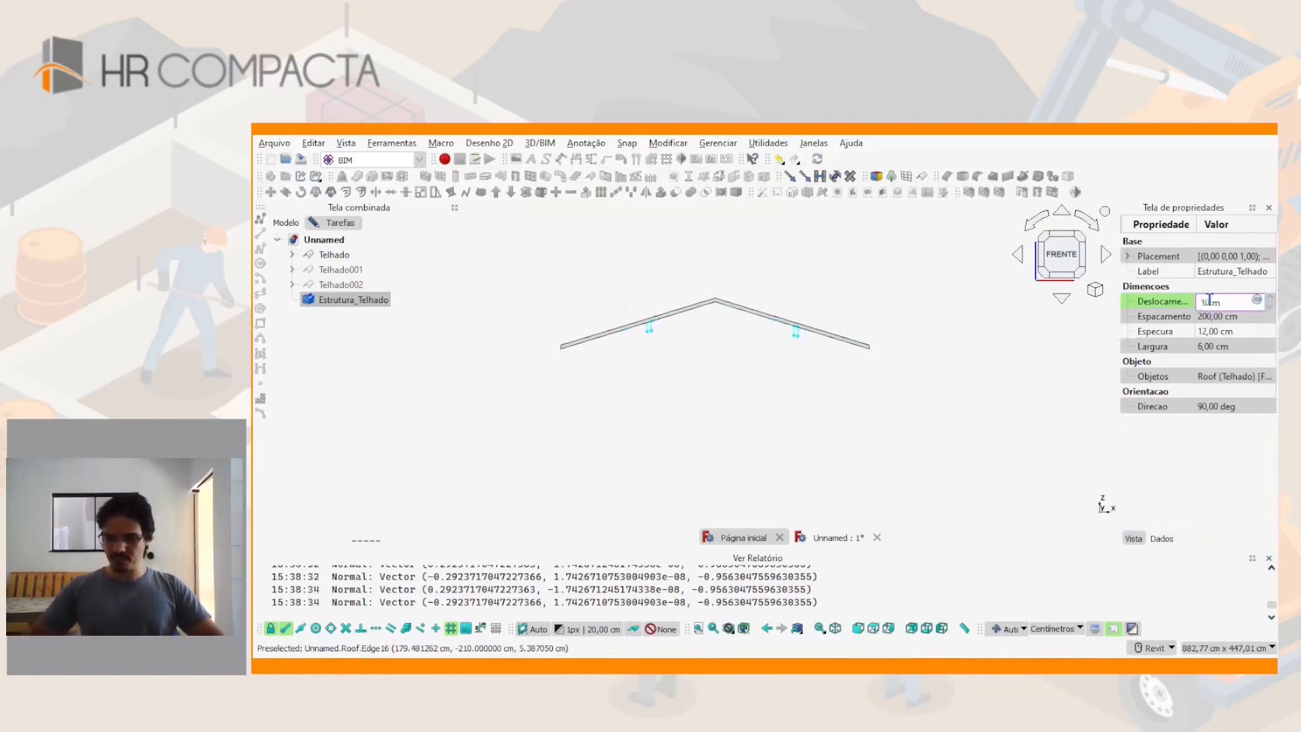
{"action": "key", "text": "Return"}
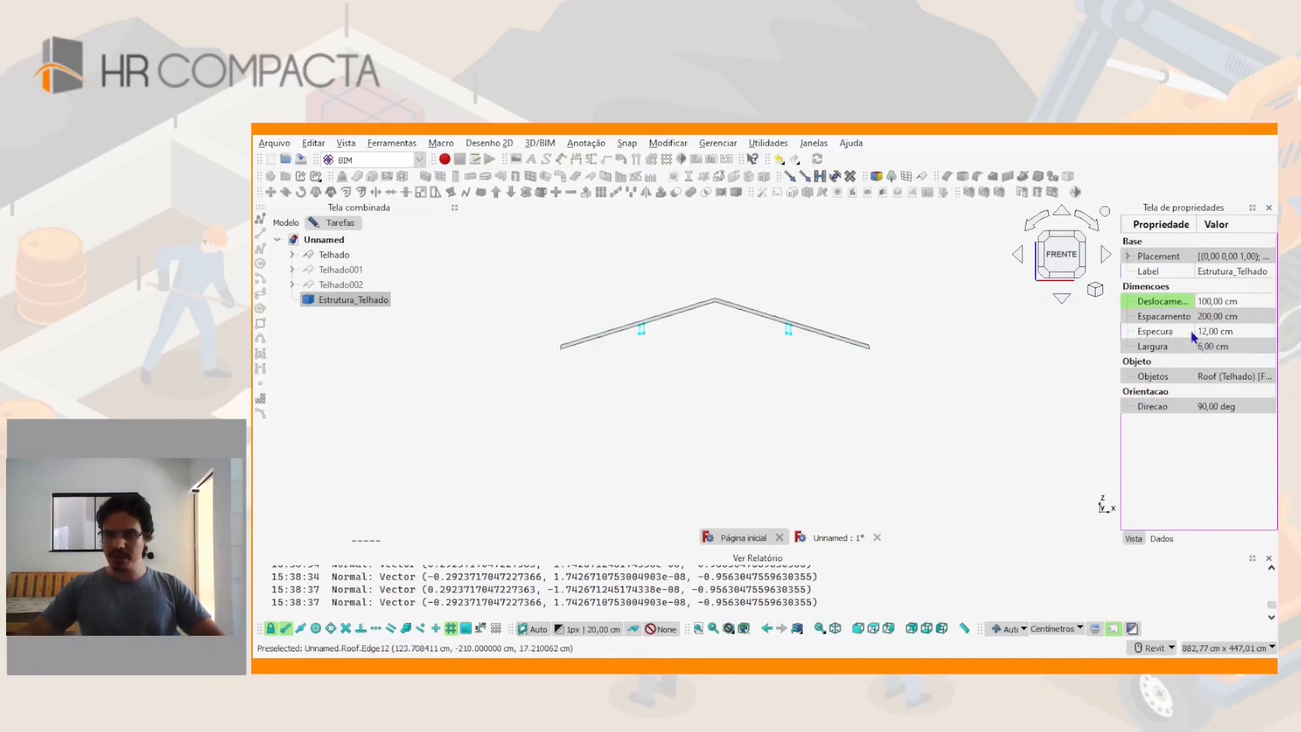
Set the Estrutura_Telhado beam spacing to 120 cm and the offset to 60 cm
{"action": "key", "text": "Tab"}
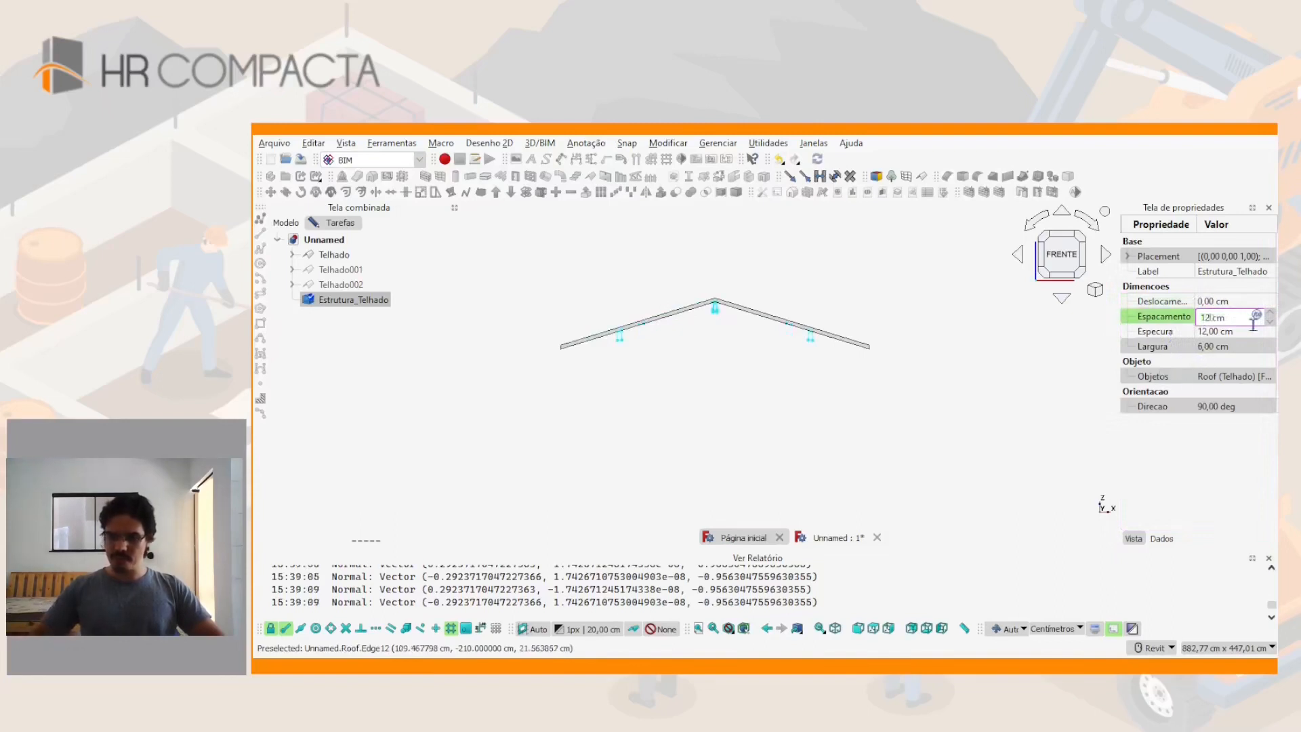
{"action": "type", "text": "0"}
{"action": "key", "text": "Return"}
{"action": "left_click", "coordinate": [1209, 301]}
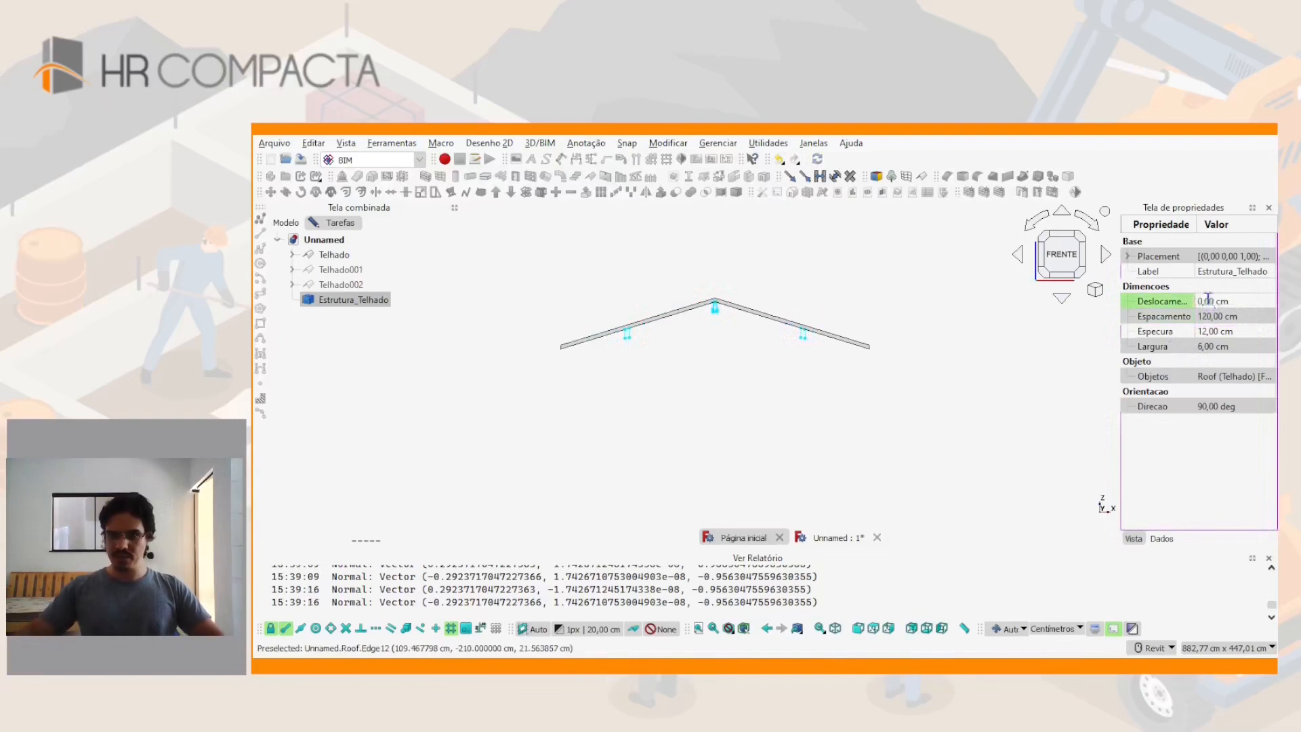
{"action": "type", "text": "60"}
{"action": "key", "text": "Return"}
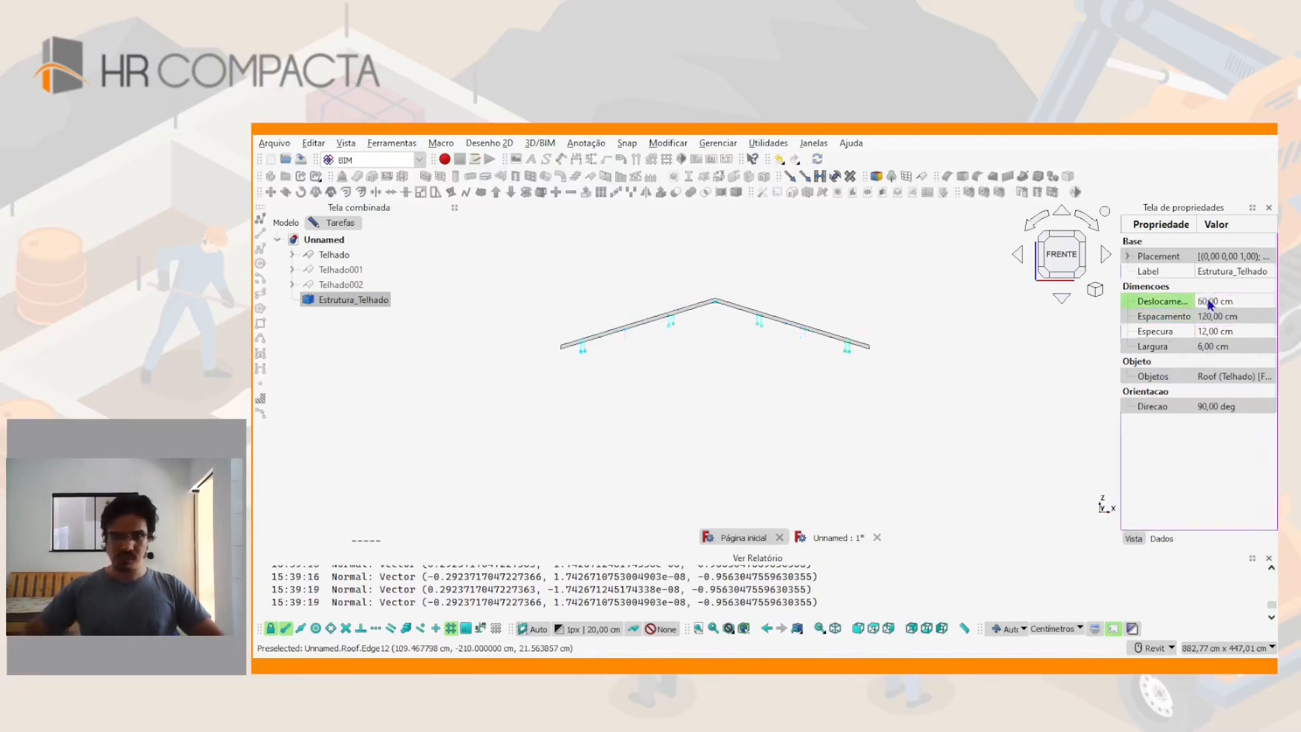
{"action": "left_click", "coordinate": [810, 381]}
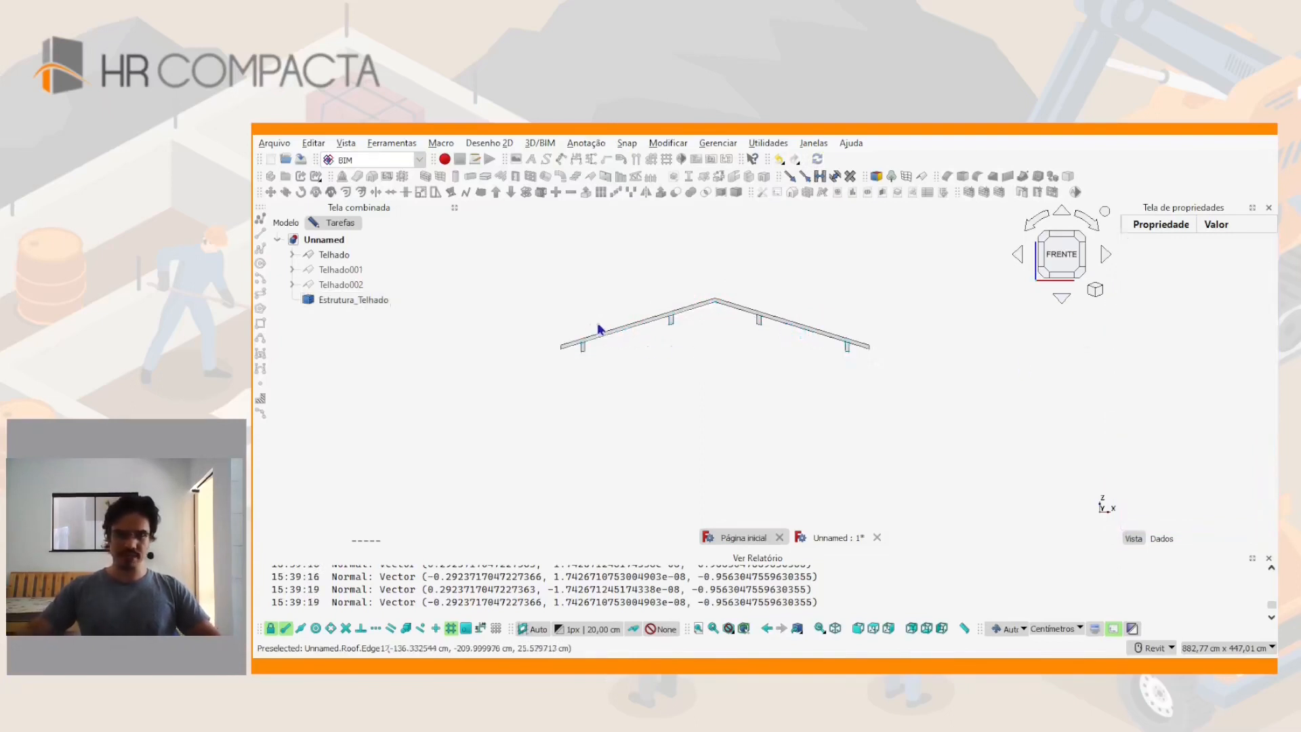
Generate a second beam structure from the roof's two underside faces with 12 cm thickness, 6 cm width and 2 m spacing
{"action": "middle_click_drag", "start_coordinate": [720, 321], "coordinate": [775, 319], "text": "shift"}
{"action": "middle_click_drag", "start_coordinate": [721, 366], "coordinate": [738, 324]}
{"action": "scroll", "coordinate": [719, 346], "scroll_direction": "up", "scroll_amount": 2}
{"action": "scroll", "coordinate": [754, 346], "scroll_direction": "down", "scroll_amount": 1}
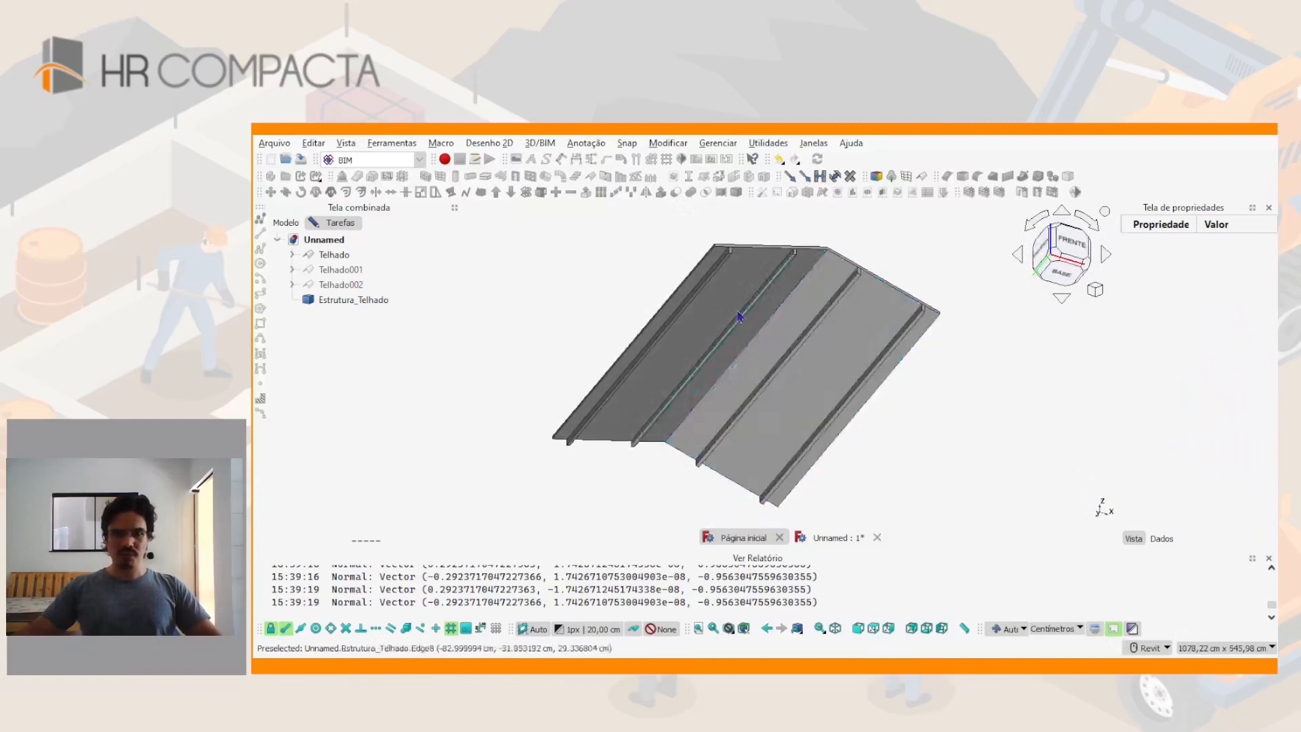
{"action": "left_click", "coordinate": [732, 288]}
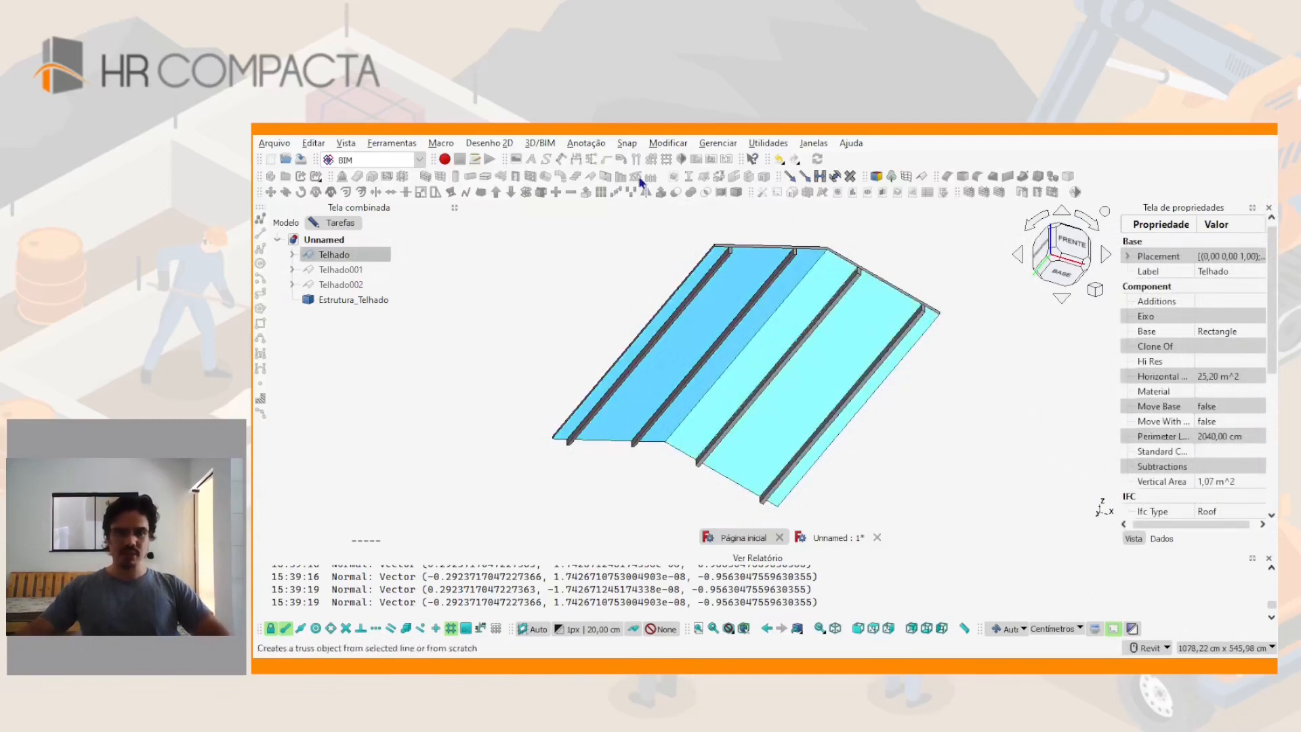
{"action": "left_click", "coordinate": [329, 224]}
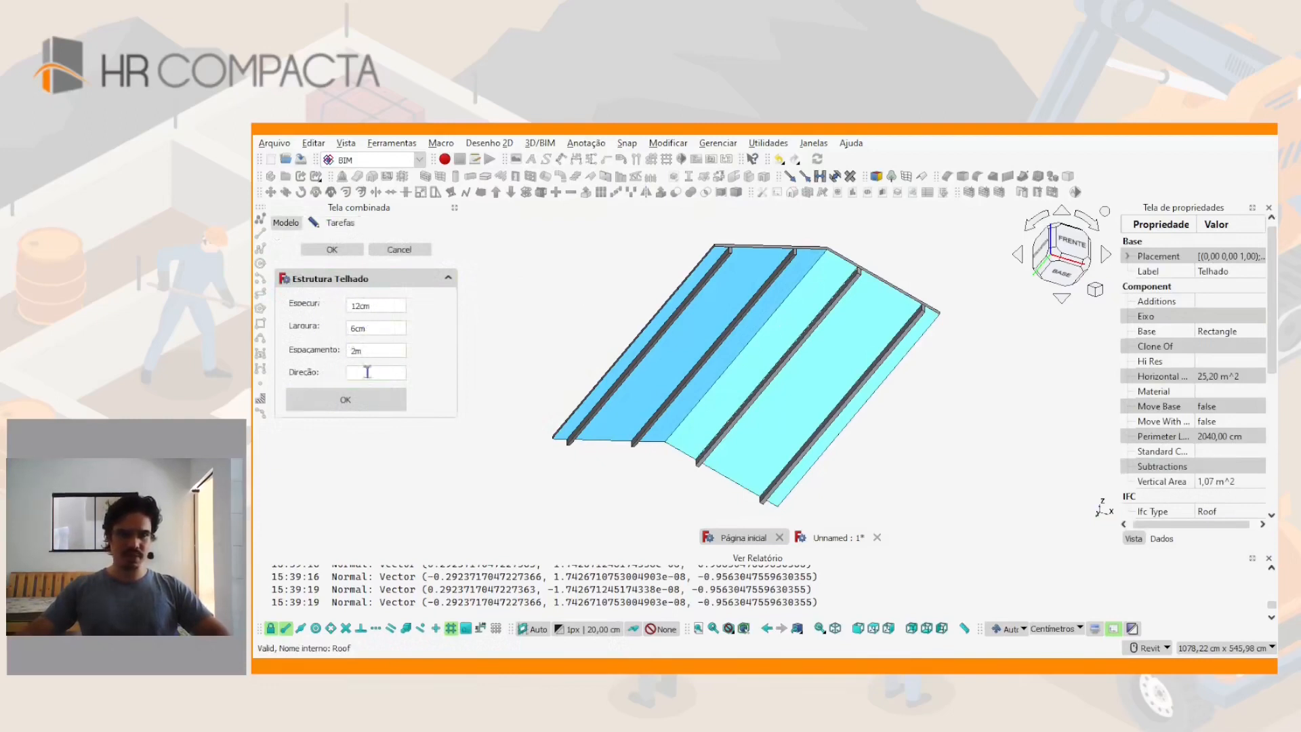
{"action": "left_click", "coordinate": [368, 375]}
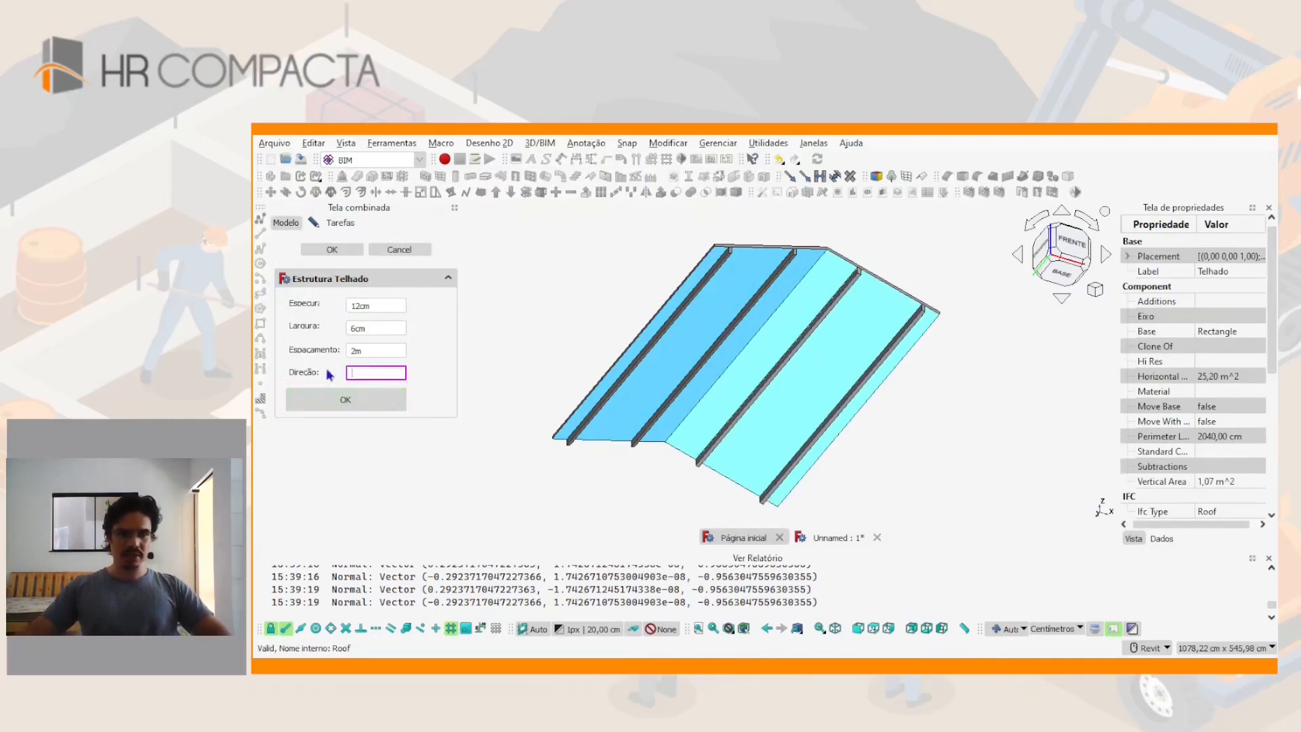
{"action": "left_click", "coordinate": [347, 400]}
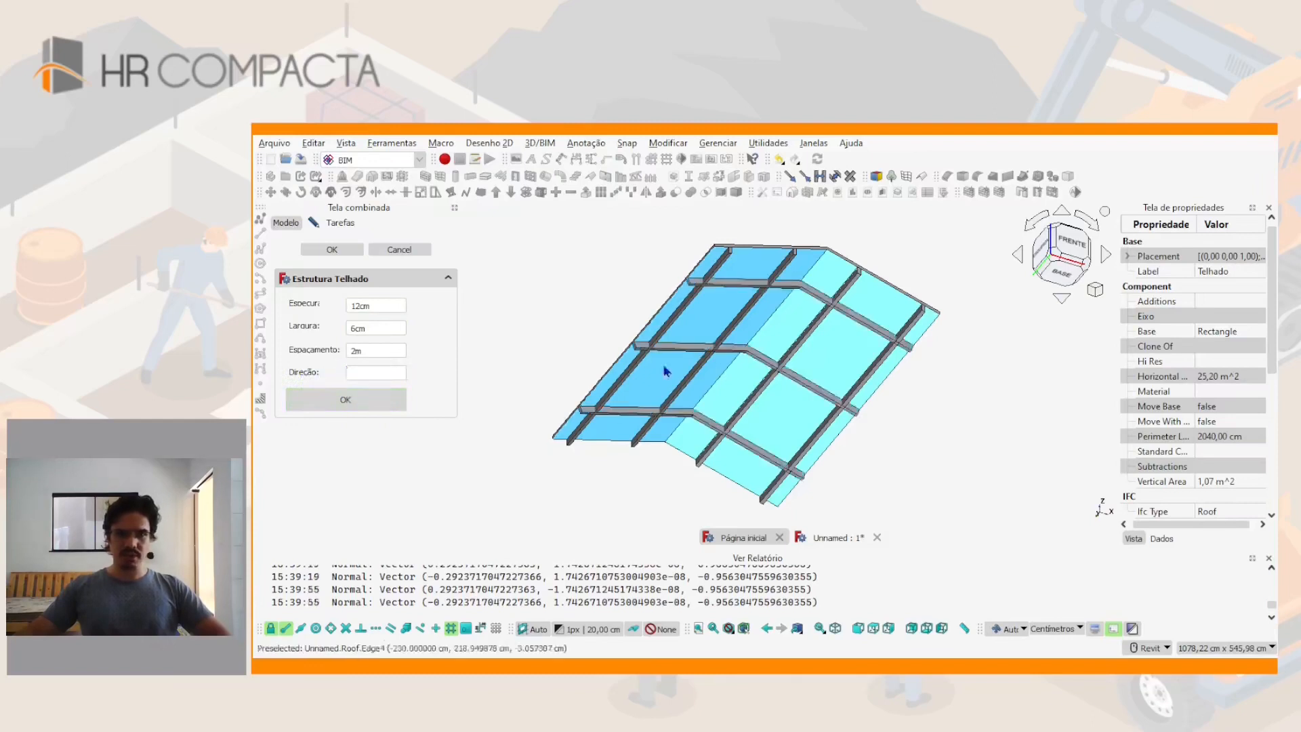
Set the spacing of the new beams that follow the roof slope to 120 cm
{"action": "middle_click_drag", "start_coordinate": [703, 330], "coordinate": [737, 350], "text": "shift"}
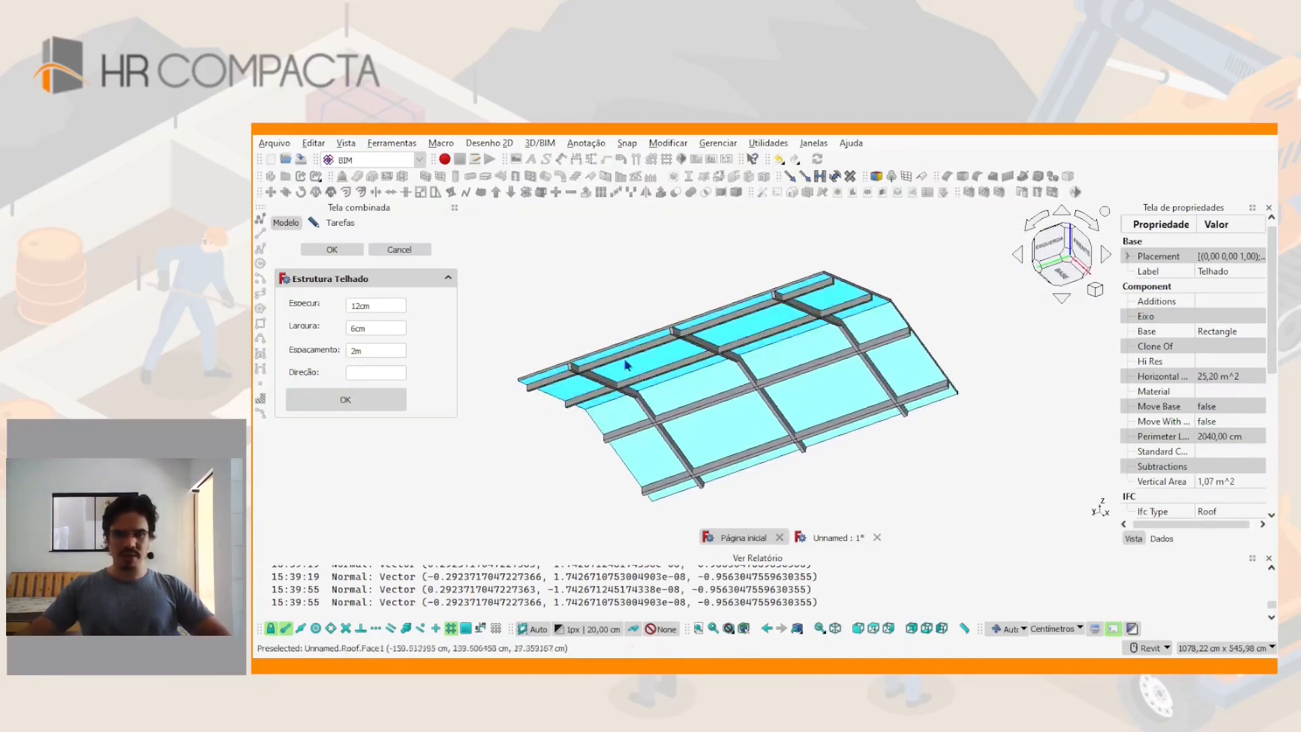
{"action": "scroll", "coordinate": [789, 318], "scroll_direction": "up", "scroll_amount": 3}
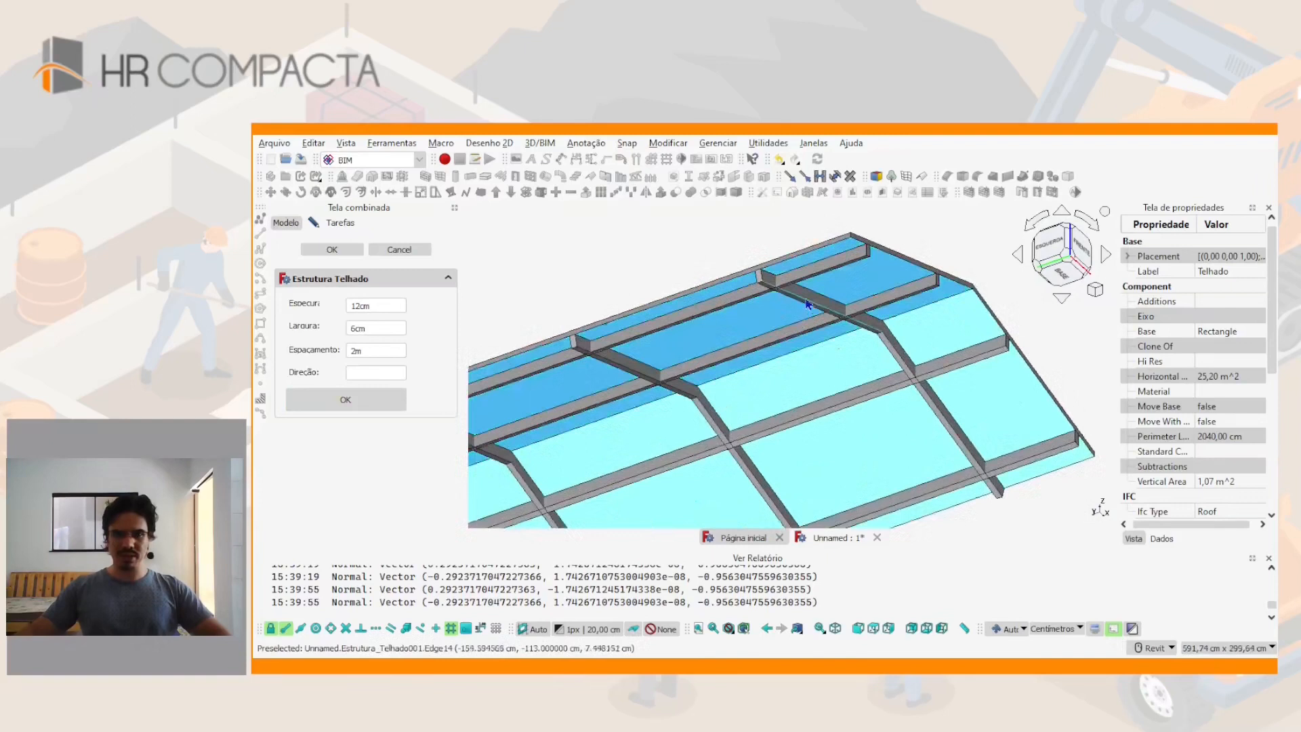
{"action": "left_click", "coordinate": [807, 303]}
{"action": "scroll", "coordinate": [806, 303], "scroll_direction": "down", "scroll_amount": 2}
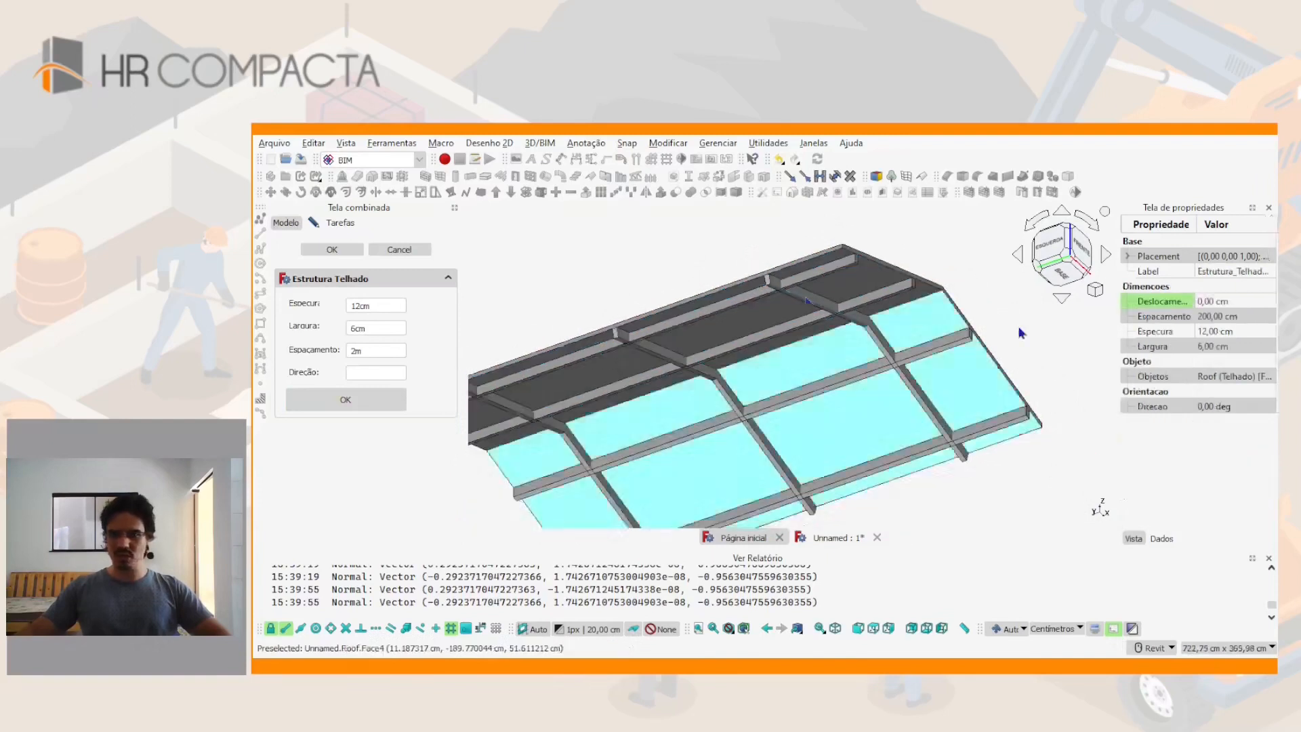
{"action": "double_click", "coordinate": [1164, 316]}
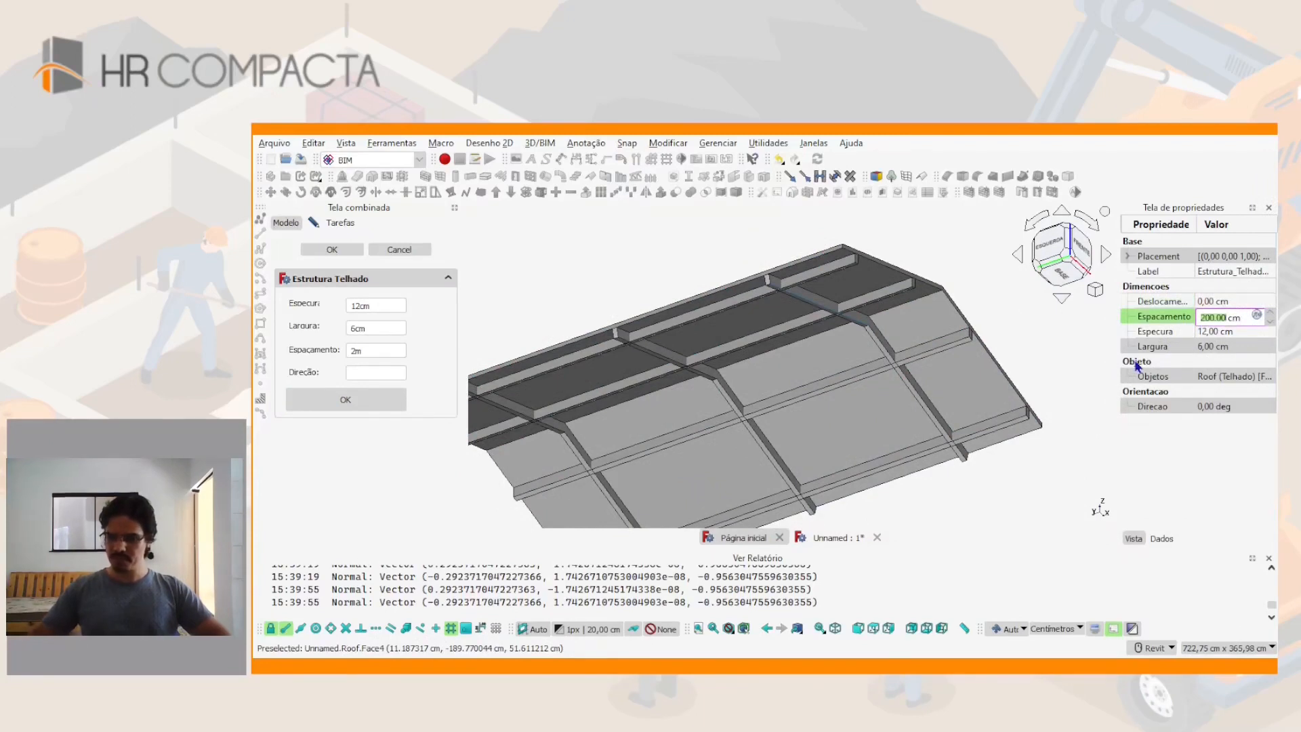
{"action": "type", "text": "12"}
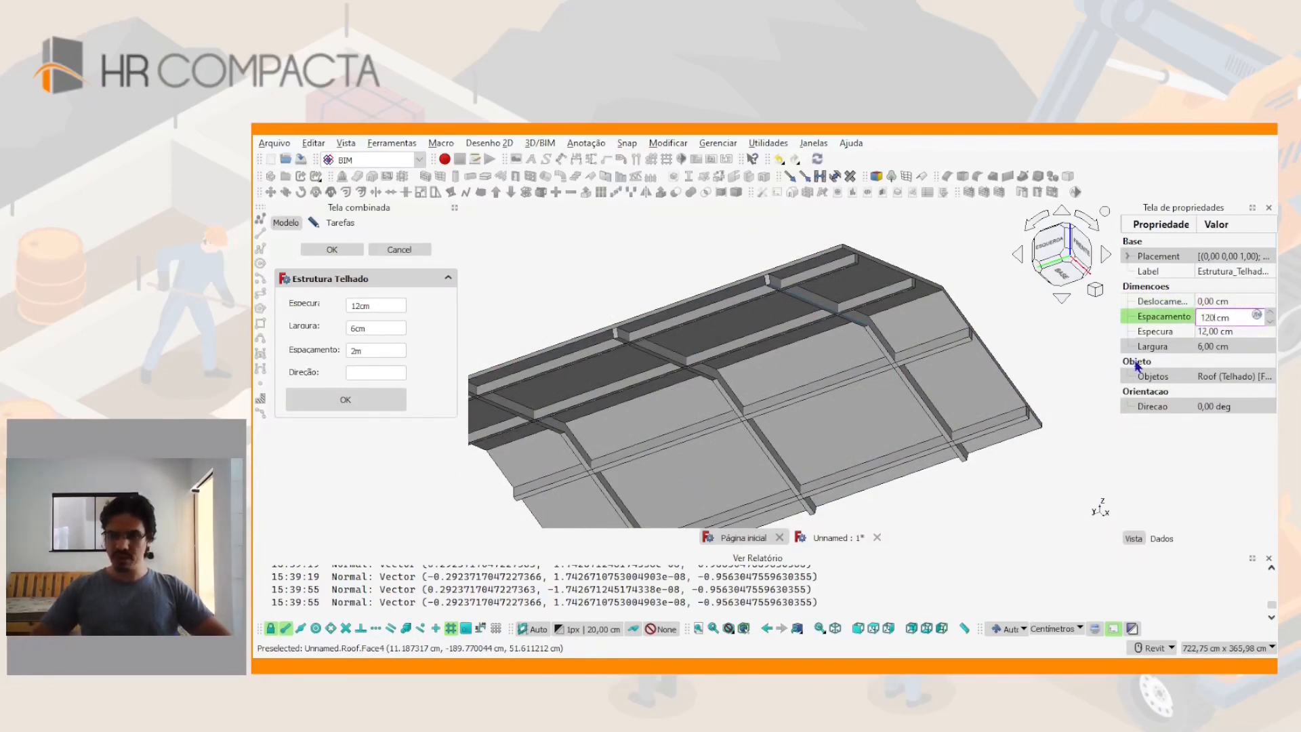
{"action": "type", "text": "0"}
{"action": "key", "text": "Return"}
Examine from underneath how the two crossing sets of beams meet below the roof
{"action": "scroll", "coordinate": [783, 396], "scroll_direction": "down", "scroll_amount": 3}
{"action": "middle_click_drag", "start_coordinate": [788, 382], "coordinate": [774, 328], "text": "shift"}
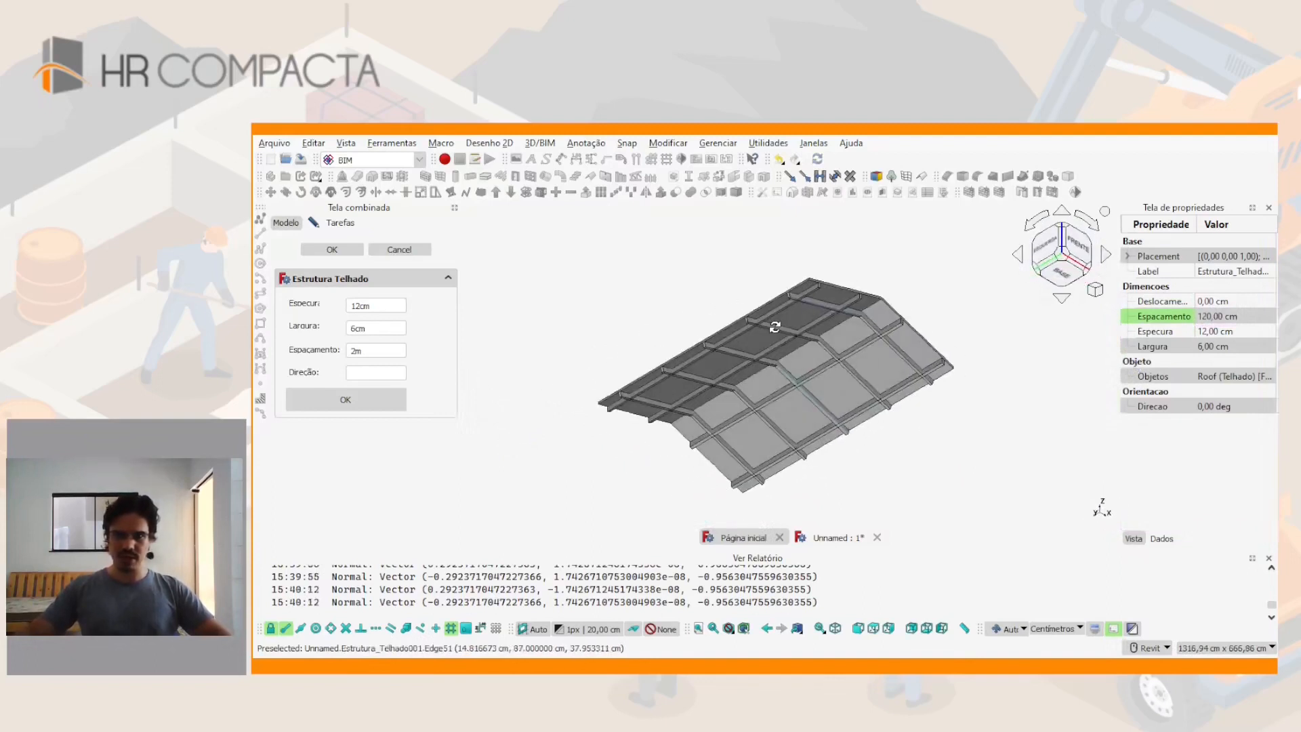
{"action": "scroll", "coordinate": [701, 374], "scroll_direction": "up", "scroll_amount": 4}
{"action": "scroll", "coordinate": [856, 282], "scroll_direction": "up", "scroll_amount": 3}
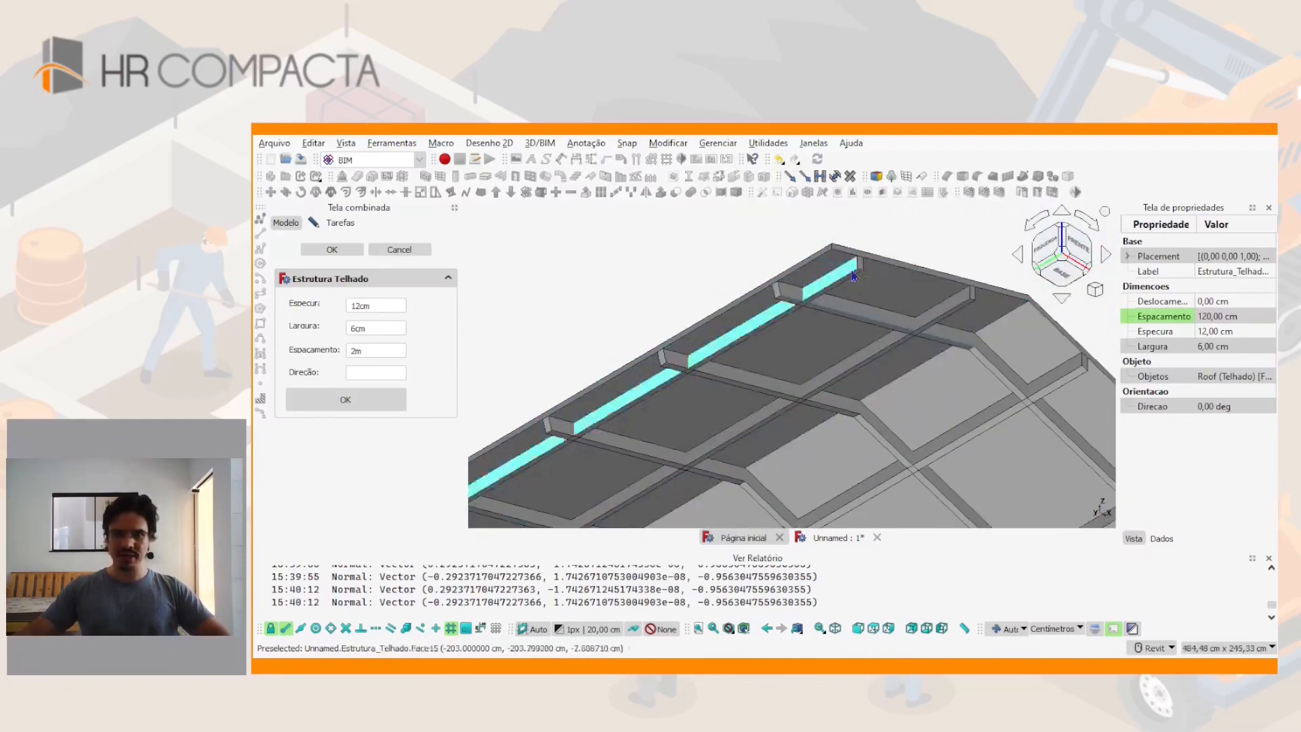
{"action": "scroll", "coordinate": [881, 268], "scroll_direction": "down", "scroll_amount": 5}
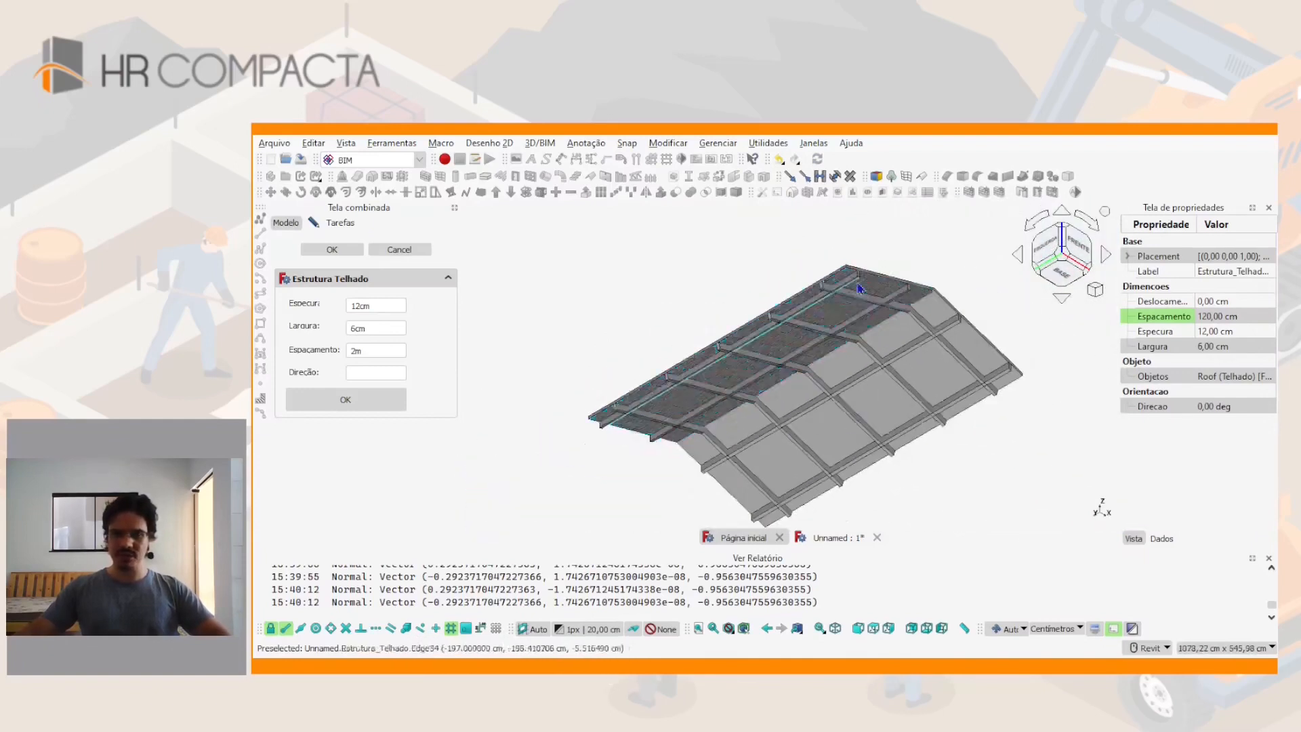
{"action": "middle_click_drag", "start_coordinate": [840, 275], "coordinate": [819, 282], "text": "shift"}
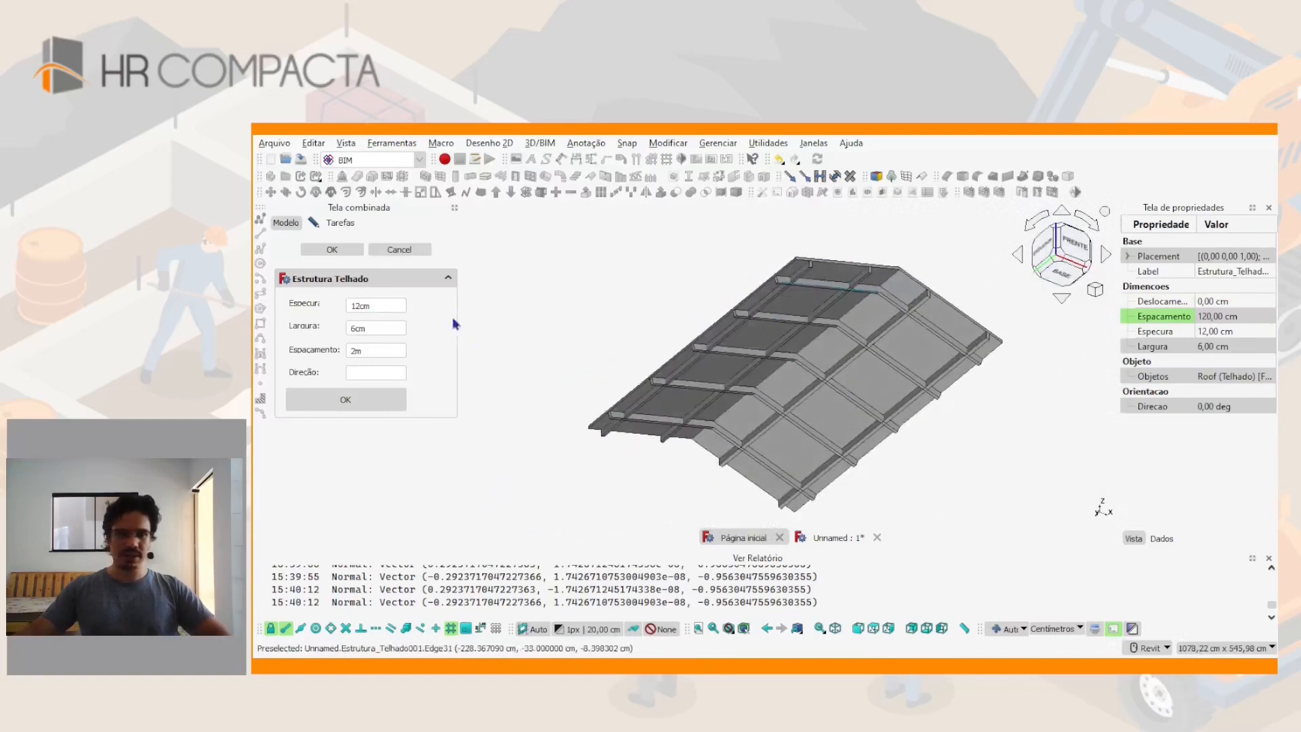
{"action": "left_click", "coordinate": [642, 290]}
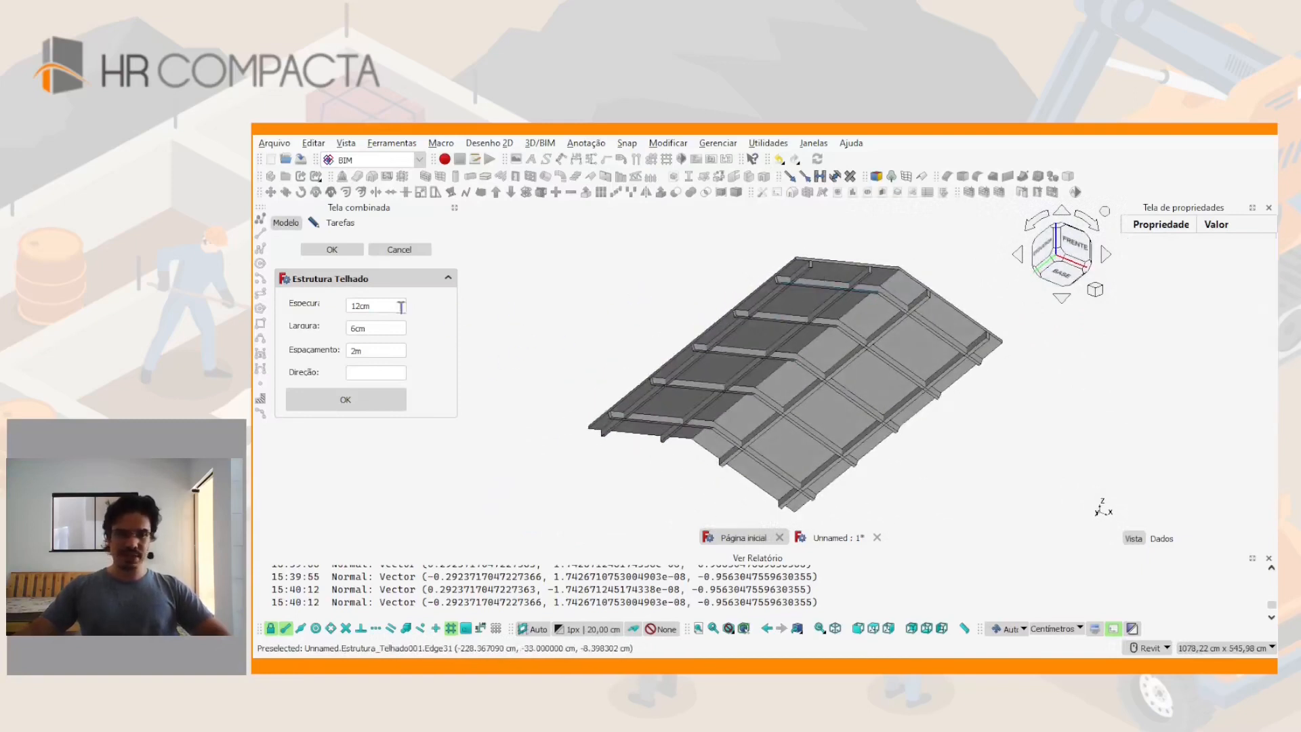
Generate a third roof structure with 3 cm thickness, 6 cm width, 30 cm spacing and direction 90, and close the structure settings
{"action": "double_click", "coordinate": [379, 304]}
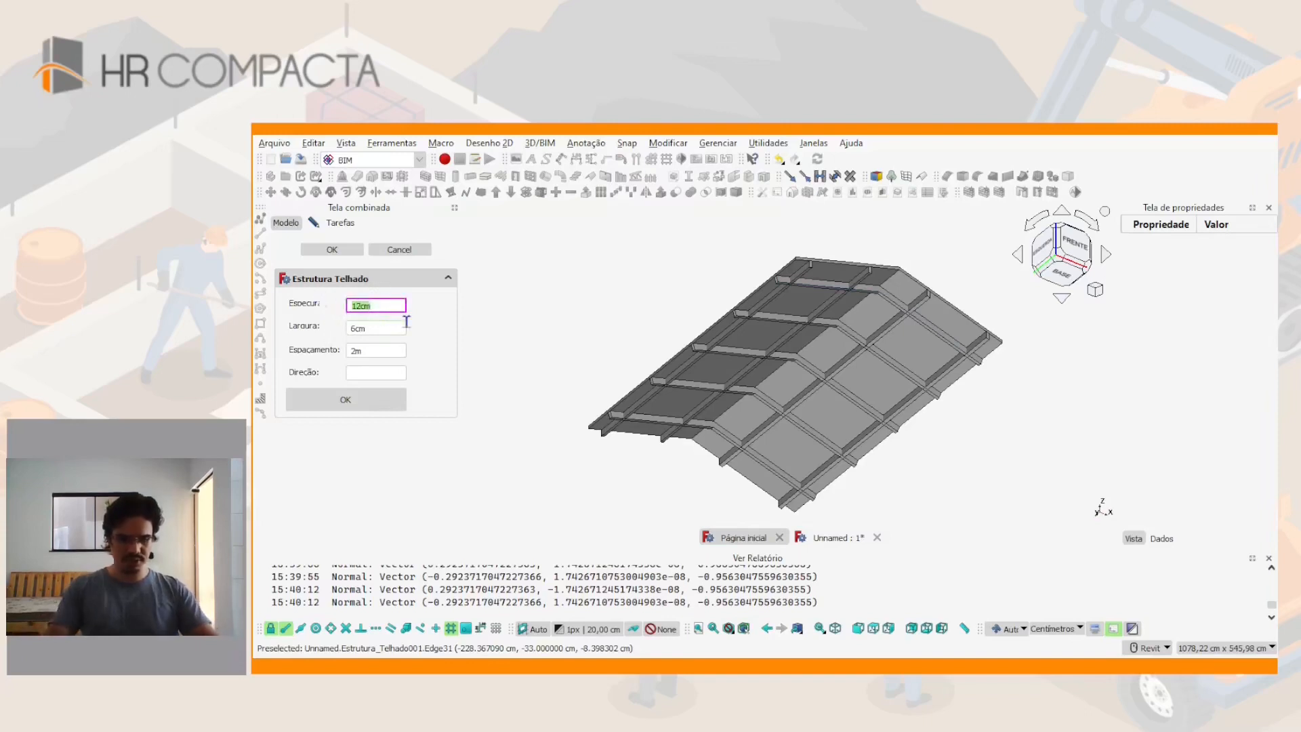
{"action": "type", "text": "3"}
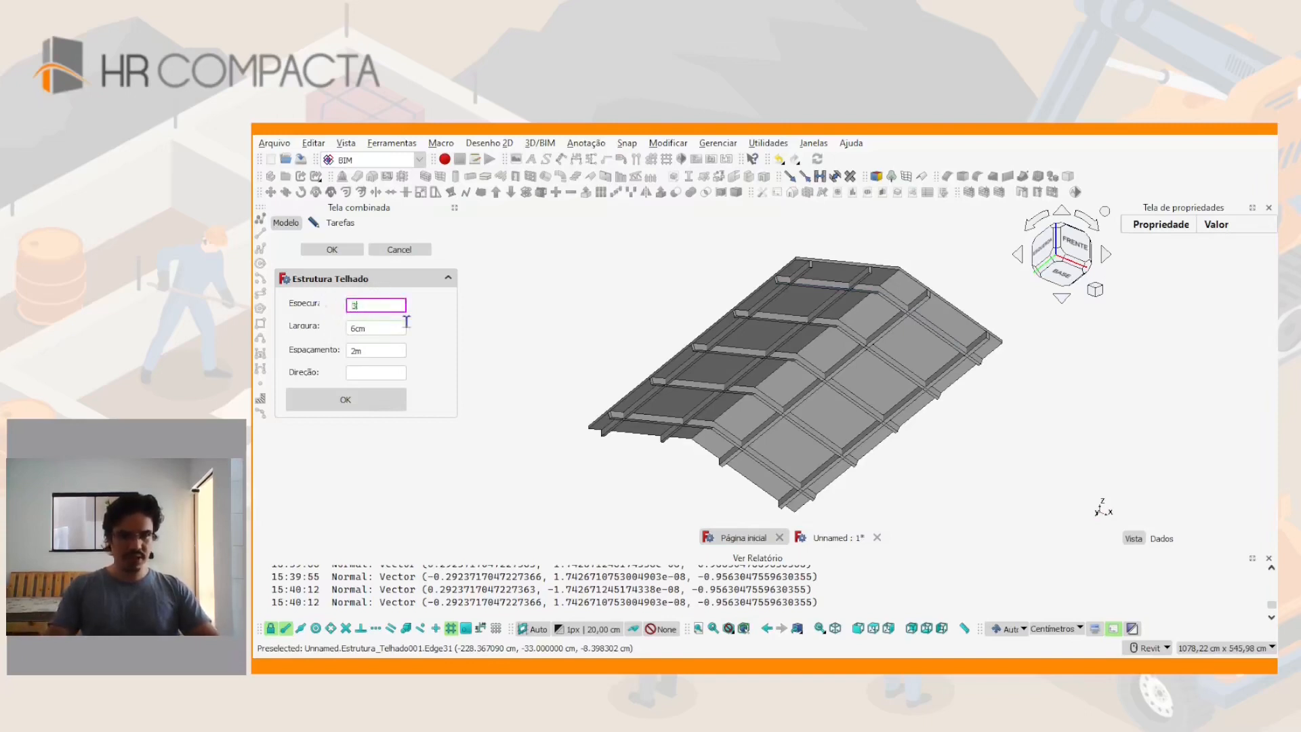
{"action": "type", "text": "cm"}
{"action": "key", "text": "Tab"}
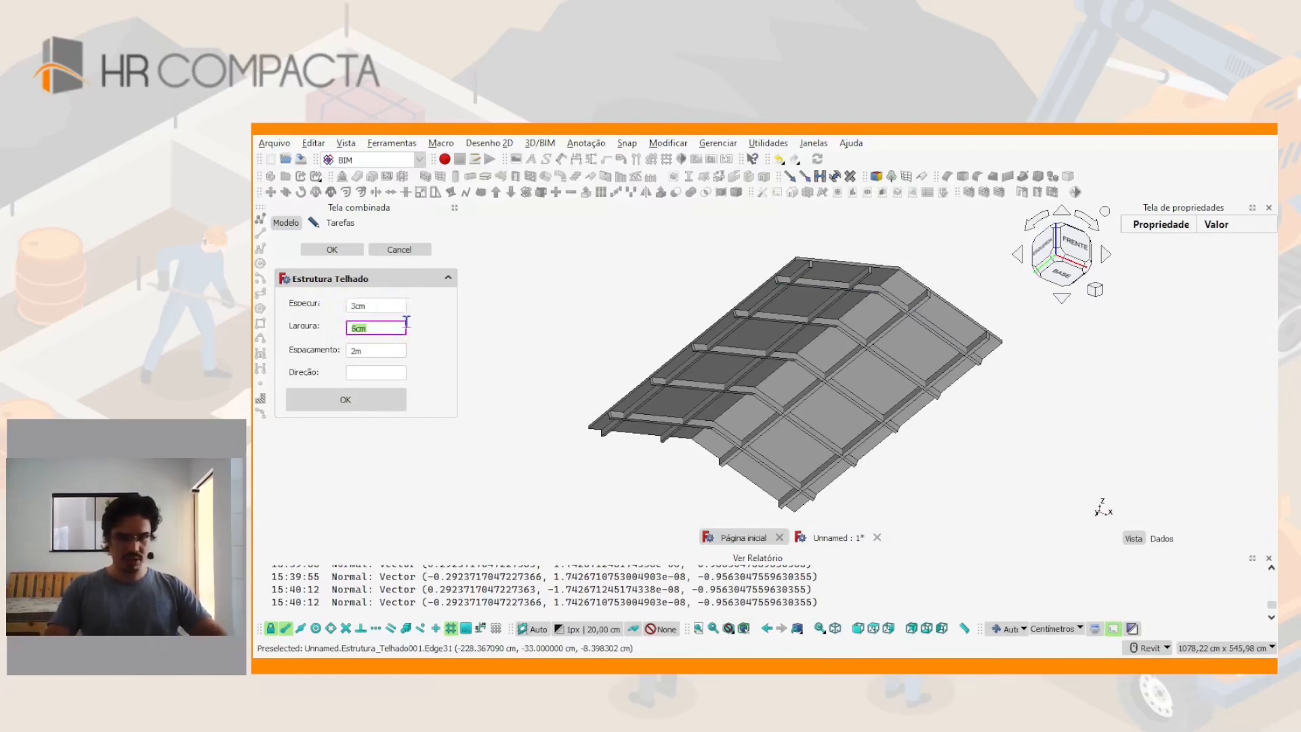
{"action": "key", "text": "Tab"}
{"action": "type", "text": "30cm"}
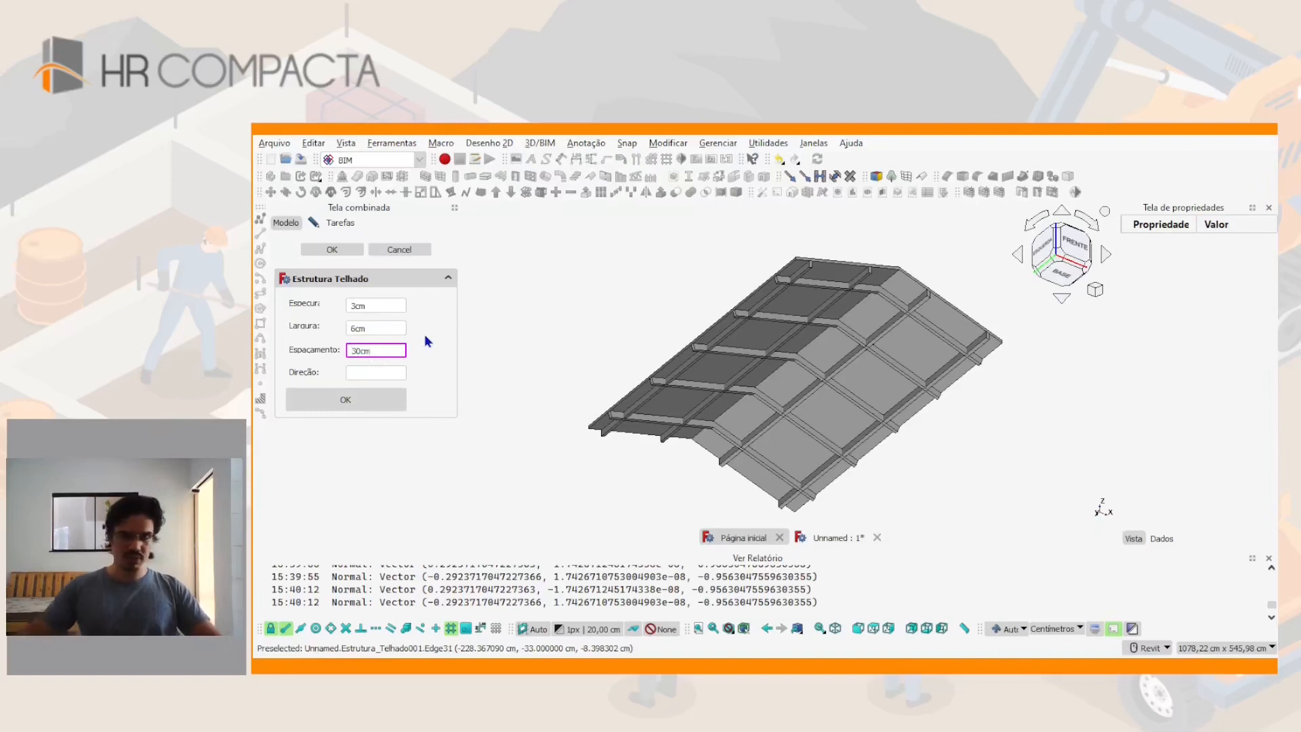
{"action": "left_click", "coordinate": [374, 374]}
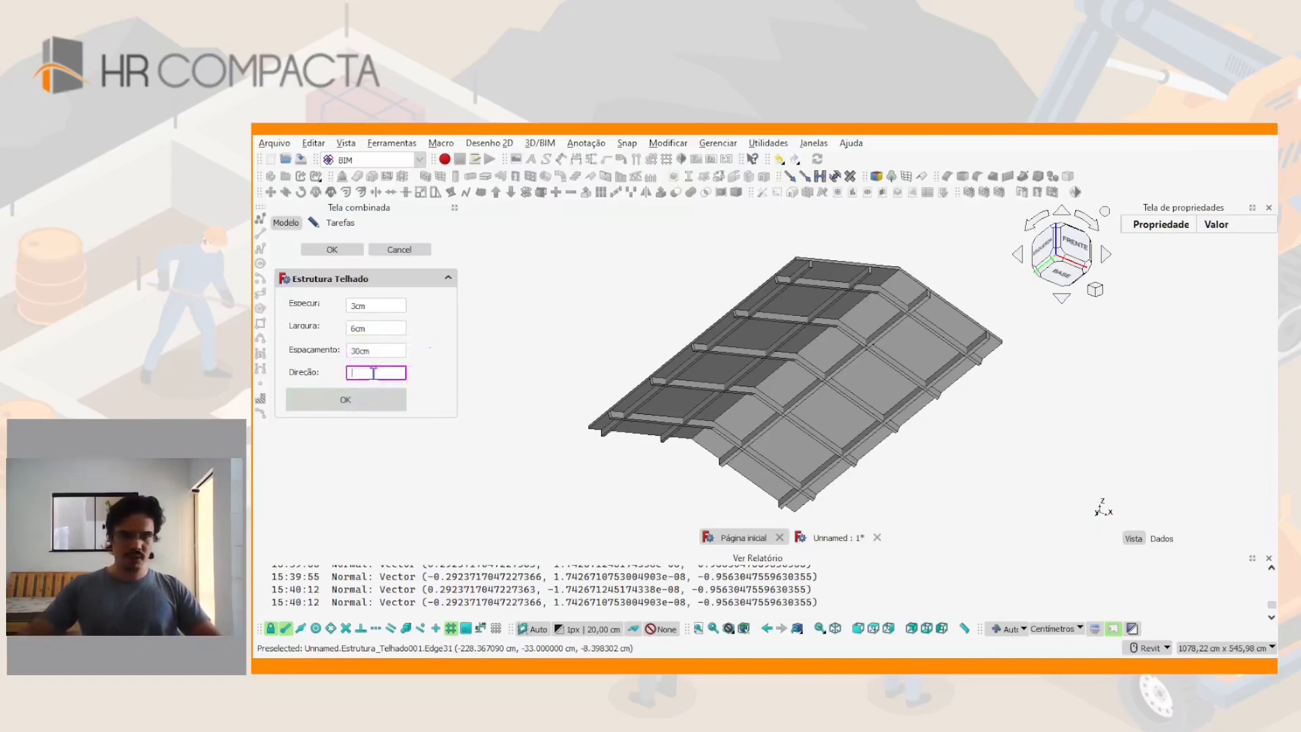
{"action": "left_click", "coordinate": [366, 405]}
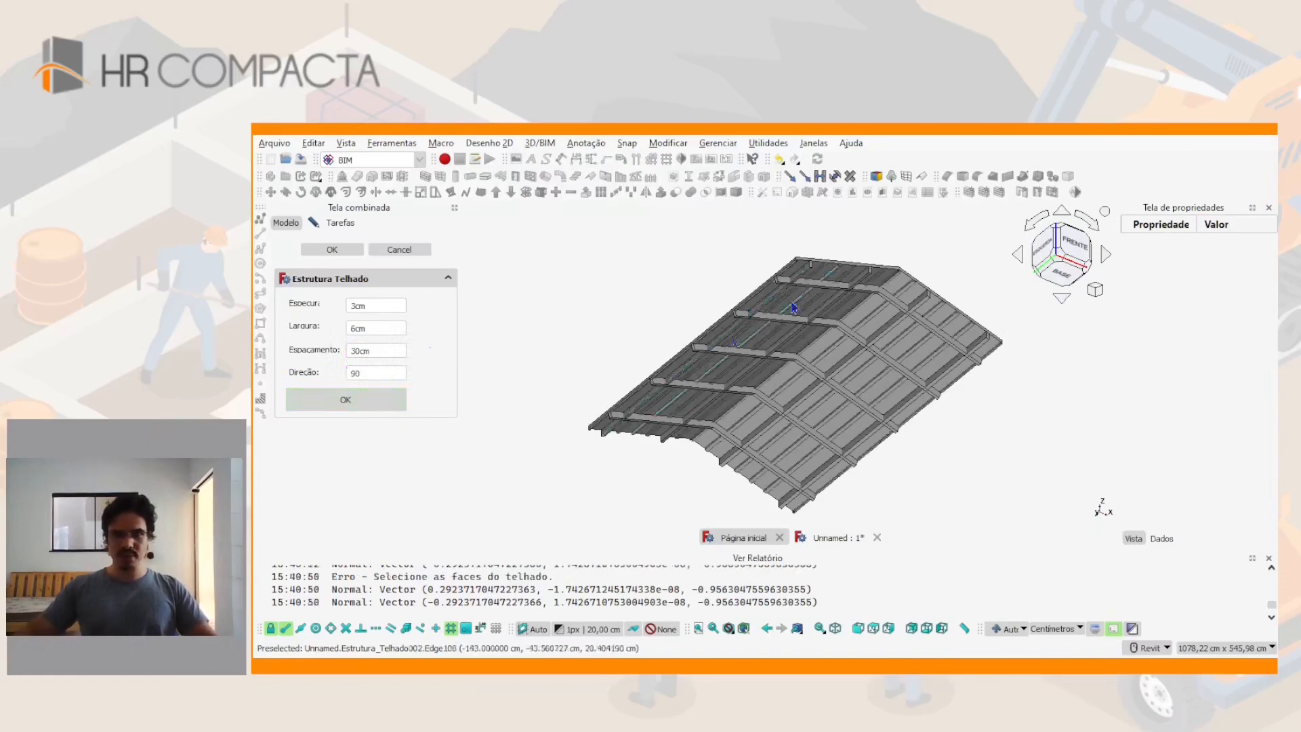
{"action": "scroll", "coordinate": [759, 229], "scroll_direction": "up", "scroll_amount": 5}
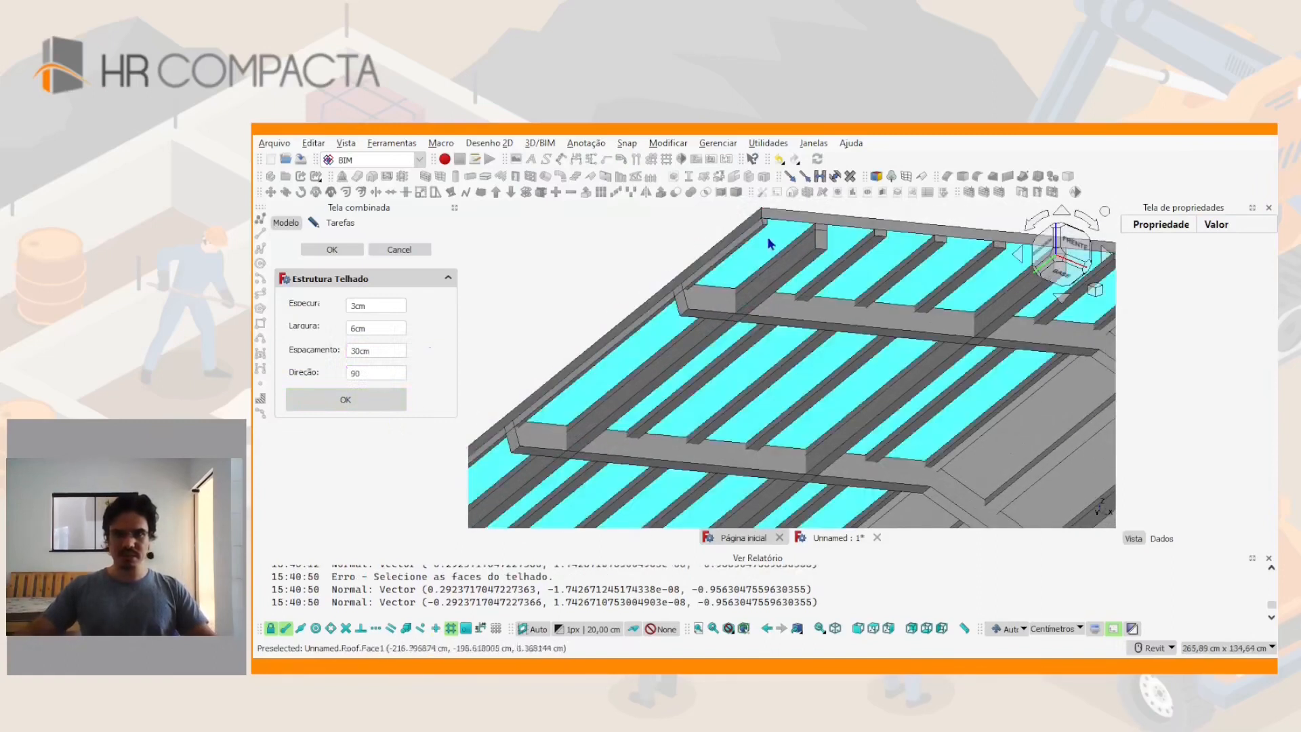
{"action": "scroll", "coordinate": [776, 254], "scroll_direction": "down", "scroll_amount": 5}
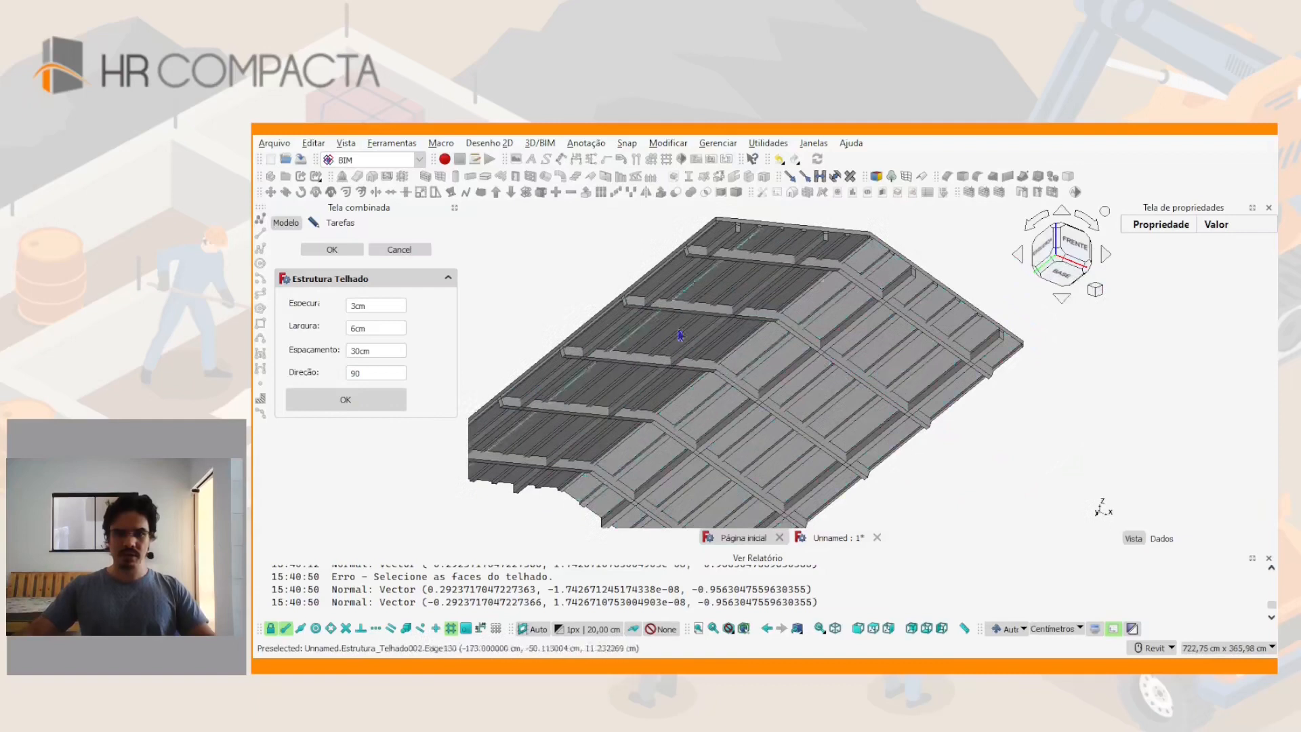
{"action": "middle_click_drag", "start_coordinate": [715, 293], "coordinate": [780, 327], "text": "shift"}
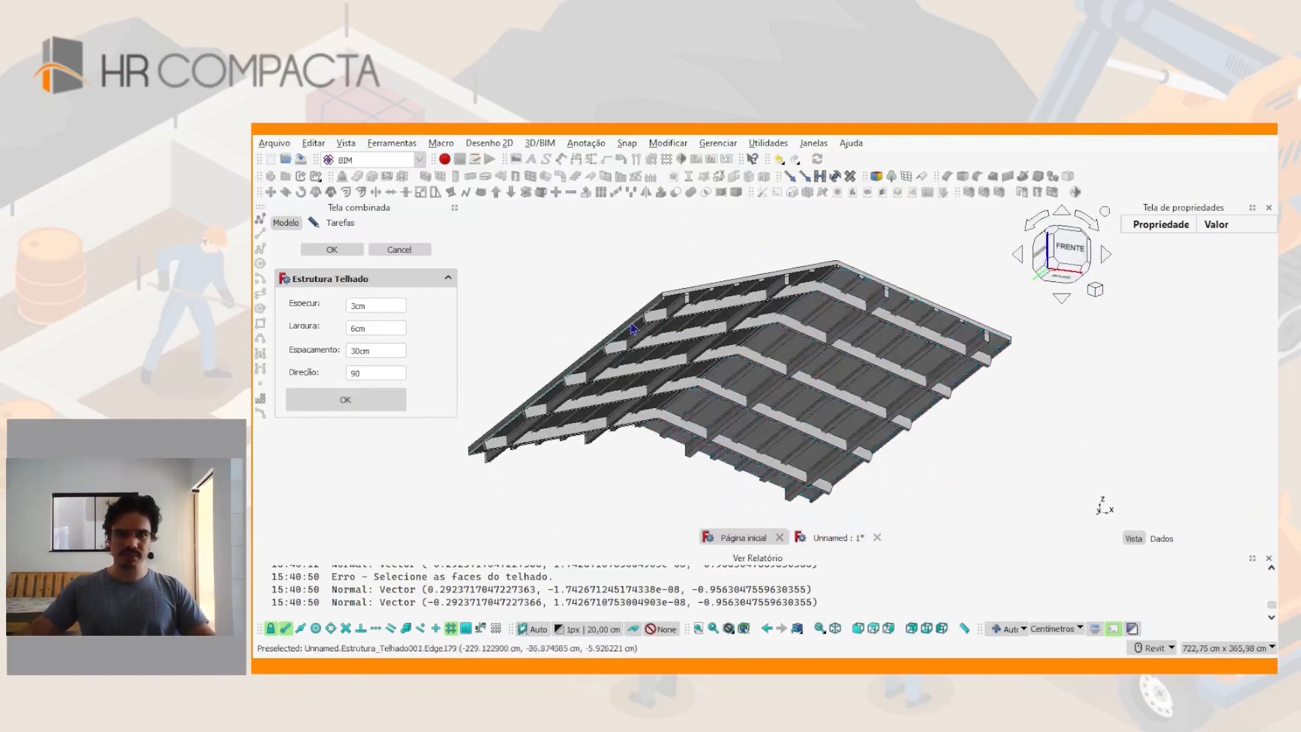
{"action": "scroll", "coordinate": [635, 303], "scroll_direction": "up", "scroll_amount": 3}
{"action": "left_click", "coordinate": [398, 250]}
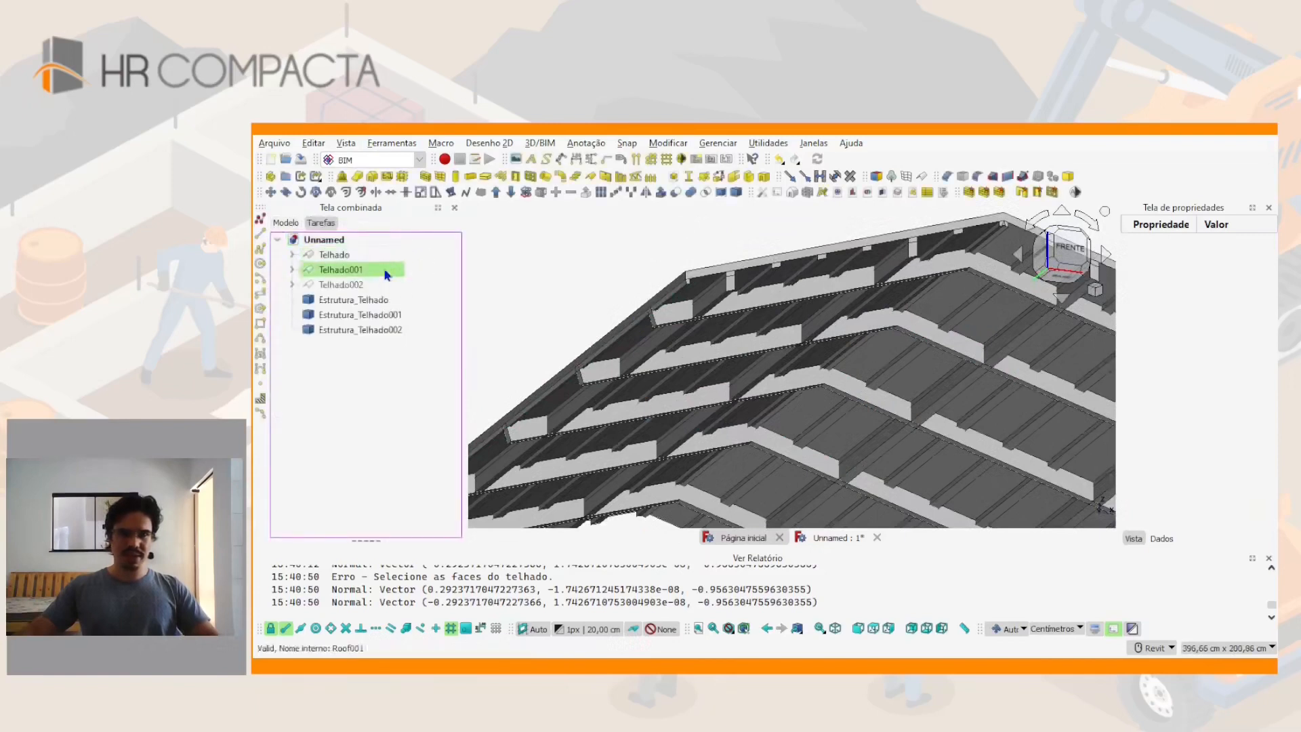
Examine where the beams and thin battens intersect under the roof, from the front and from below near the eave
{"action": "left_click", "coordinate": [1066, 252]}
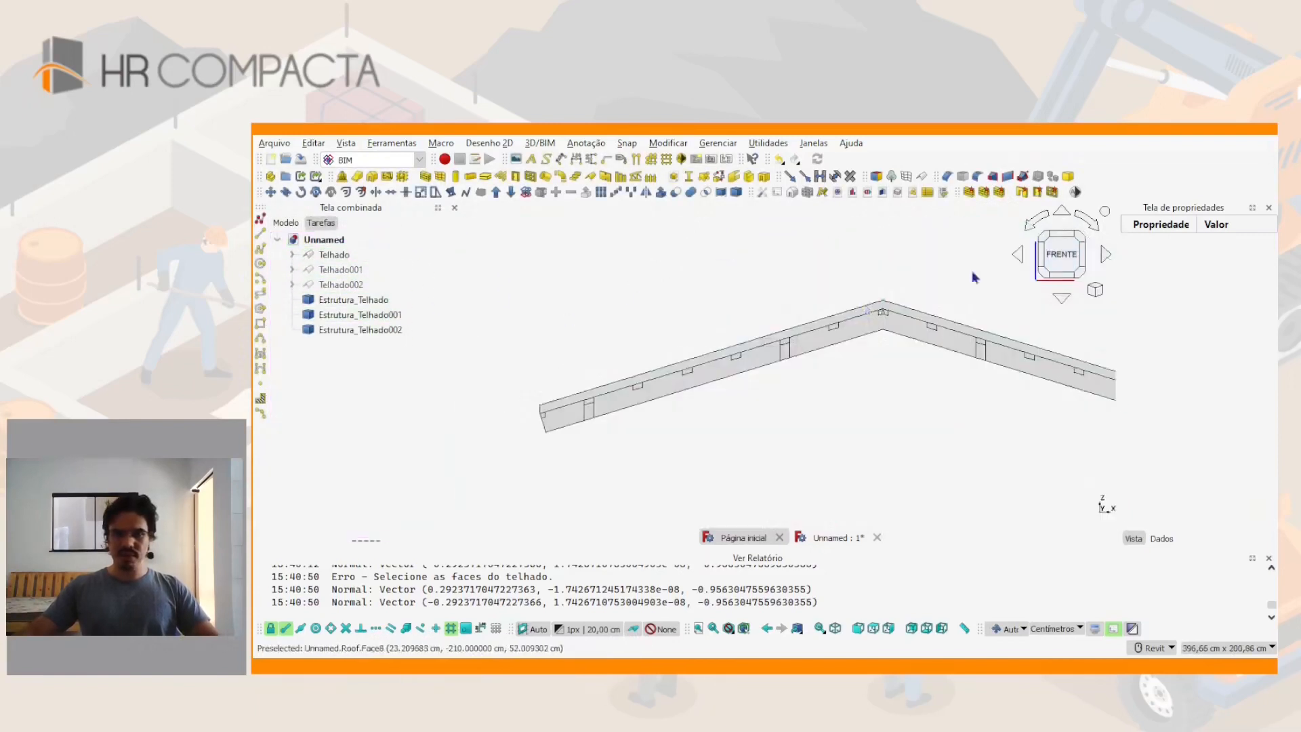
{"action": "middle_click_drag", "start_coordinate": [828, 350], "coordinate": [866, 282]}
{"action": "scroll", "coordinate": [588, 370], "scroll_direction": "up", "scroll_amount": 2}
{"action": "scroll", "coordinate": [679, 360], "scroll_direction": "up", "scroll_amount": 5}
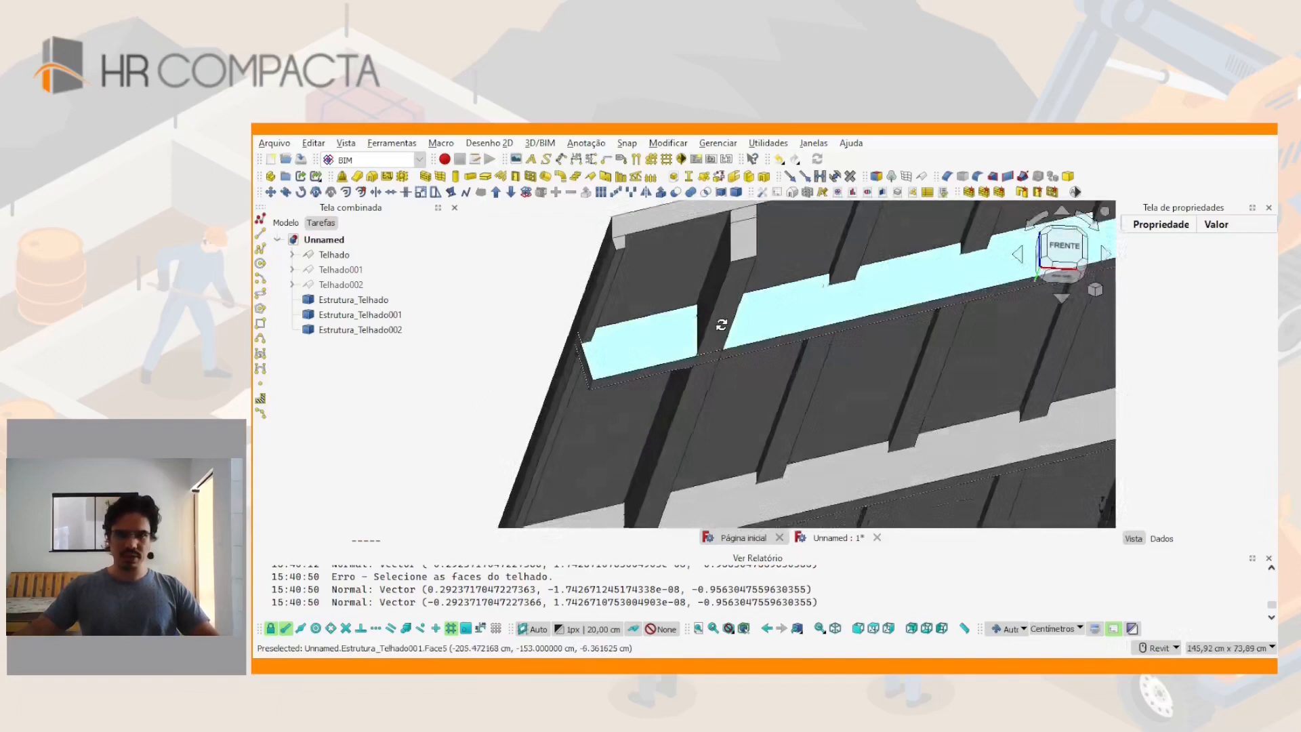
{"action": "scroll", "coordinate": [678, 346], "scroll_direction": "down", "scroll_amount": 8}
{"action": "scroll", "coordinate": [674, 349], "scroll_direction": "up", "scroll_amount": 6}
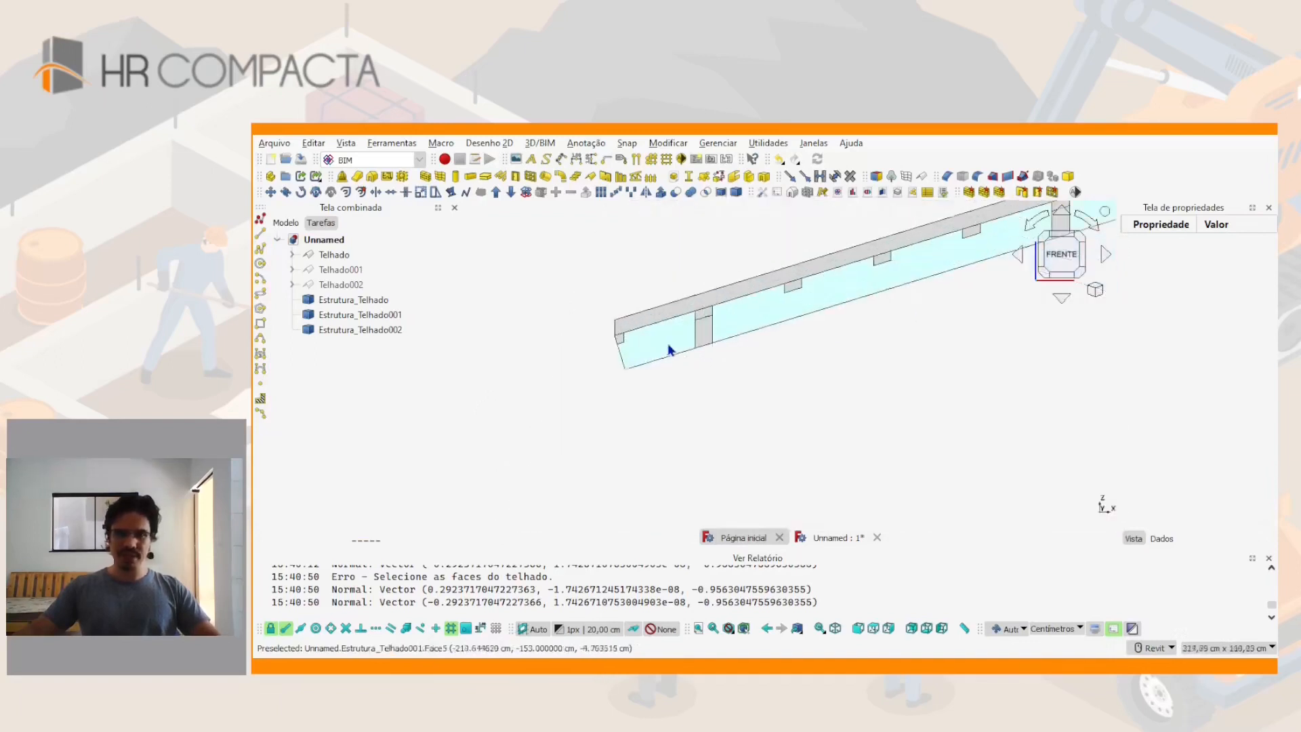
{"action": "scroll", "coordinate": [724, 298], "scroll_direction": "down", "scroll_amount": 5}
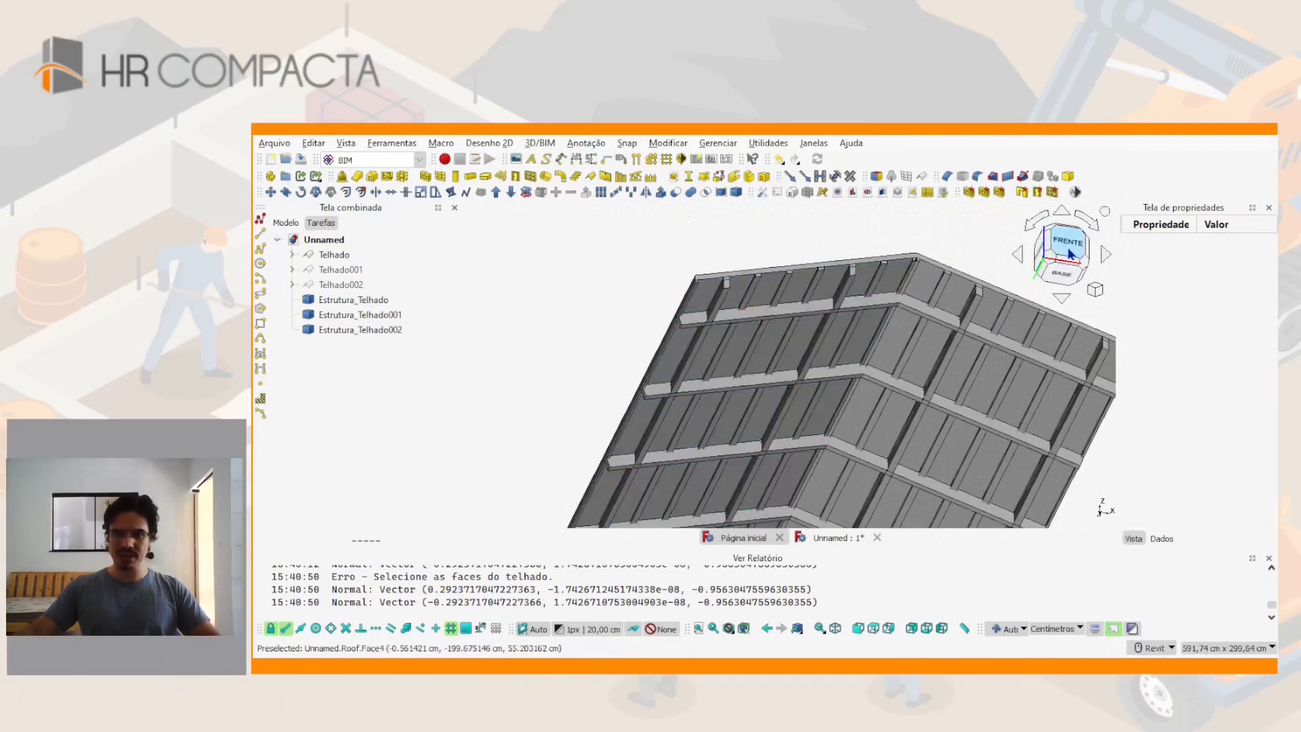
{"action": "left_click", "coordinate": [1069, 252]}
{"action": "scroll", "coordinate": [709, 321], "scroll_direction": "up", "scroll_amount": 6}
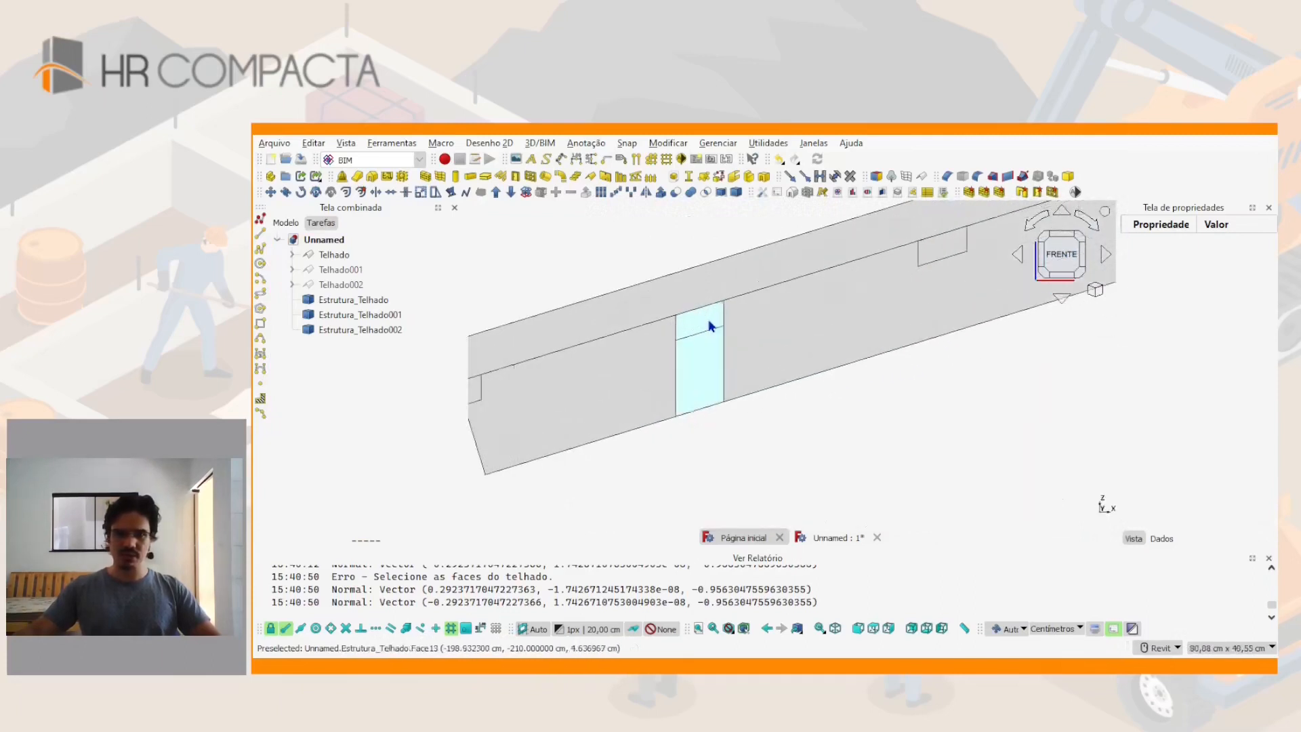
{"action": "scroll", "coordinate": [745, 319], "scroll_direction": "down", "scroll_amount": 2}
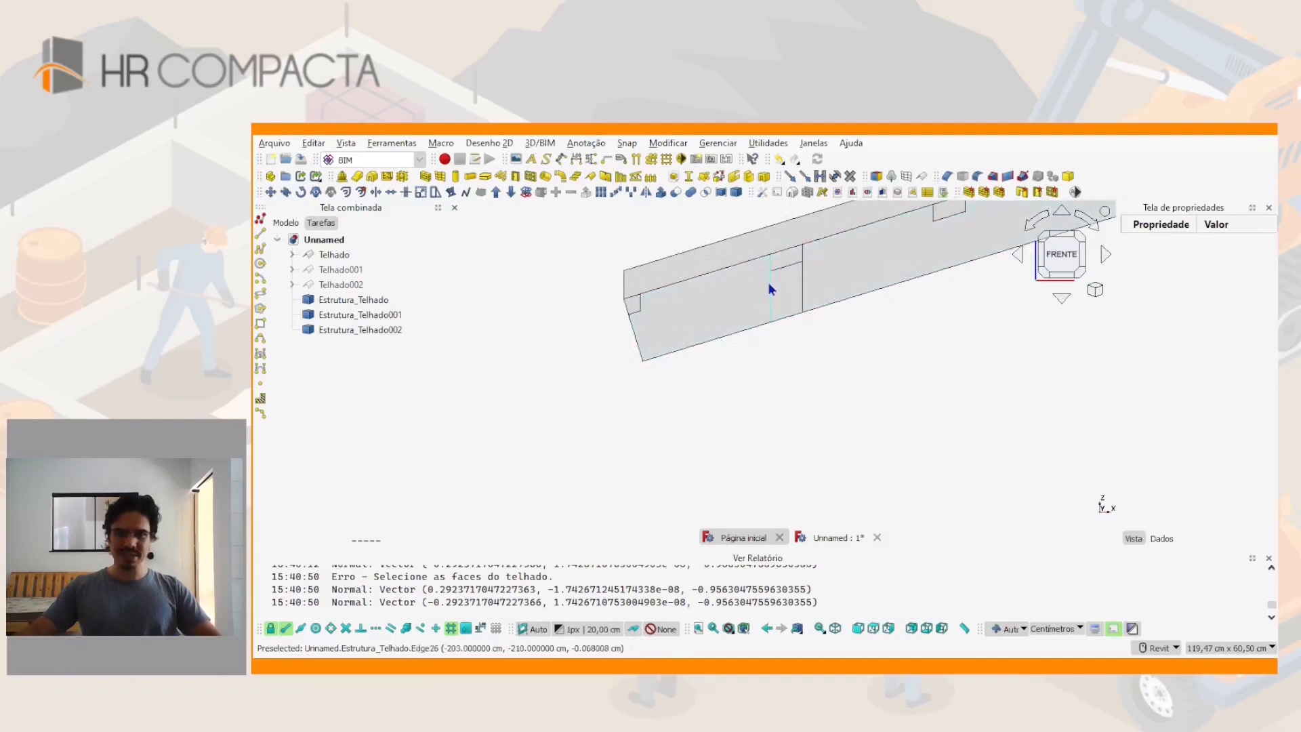
Turn on the grid and set the working plane to the front
{"action": "left_click", "coordinate": [718, 317]}
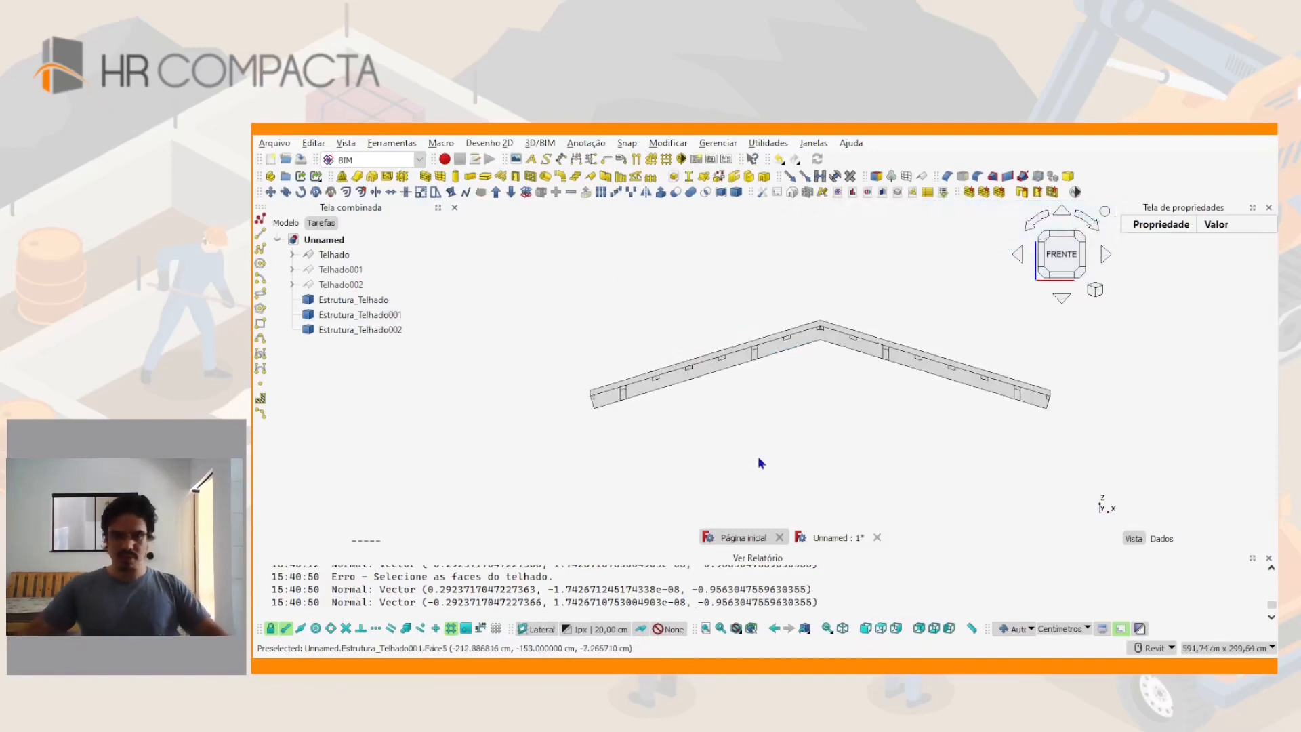
{"action": "scroll", "coordinate": [786, 410], "scroll_direction": "down", "scroll_amount": 4}
{"action": "key", "text": "g"}
{"action": "key", "text": "r"}
{"action": "scroll", "coordinate": [760, 380], "scroll_direction": "up", "scroll_amount": 4}
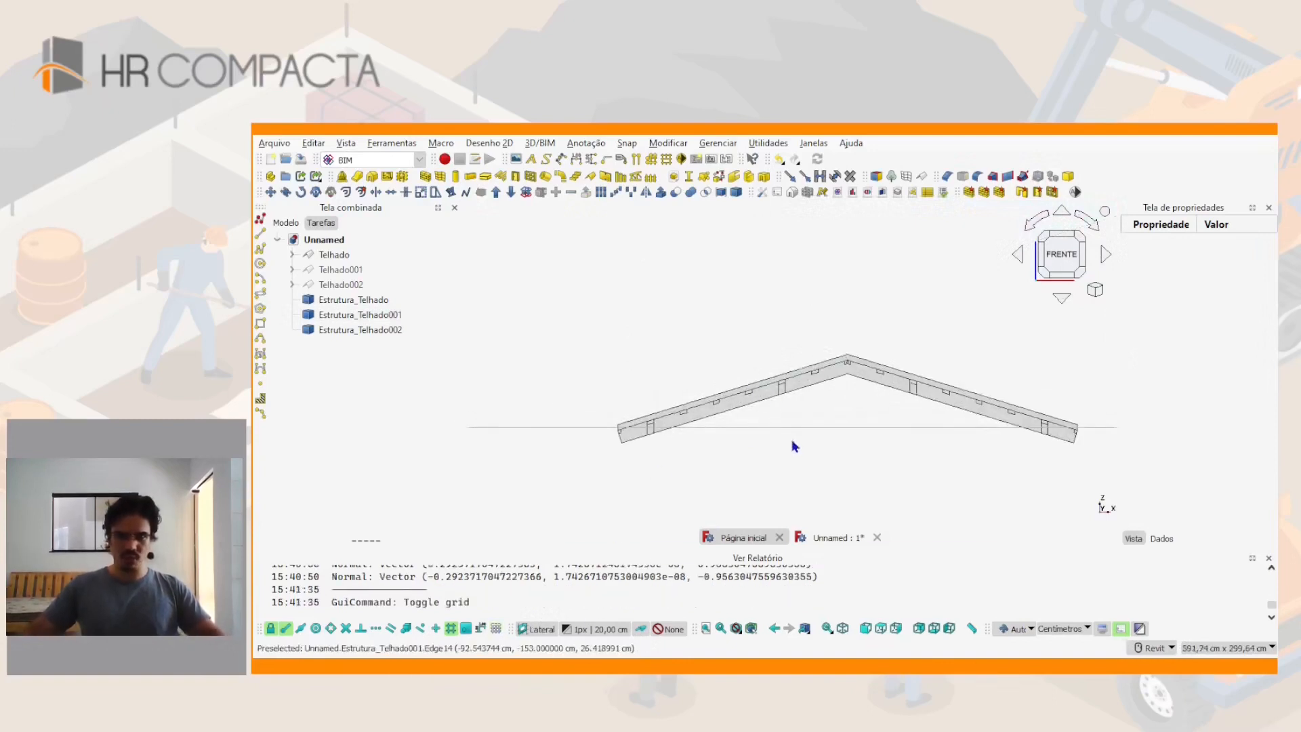
{"action": "key", "text": "w"}
{"action": "key", "text": "f"}
Move the beams that follow the roof slope straight down about 3 cm, below the thin battens
{"action": "middle_click_drag", "start_coordinate": [587, 452], "coordinate": [601, 389]}
{"action": "scroll", "coordinate": [611, 386], "scroll_direction": "up", "scroll_amount": 5}
{"action": "scroll", "coordinate": [677, 352], "scroll_direction": "up", "scroll_amount": 6}
{"action": "left_click", "coordinate": [741, 302]}
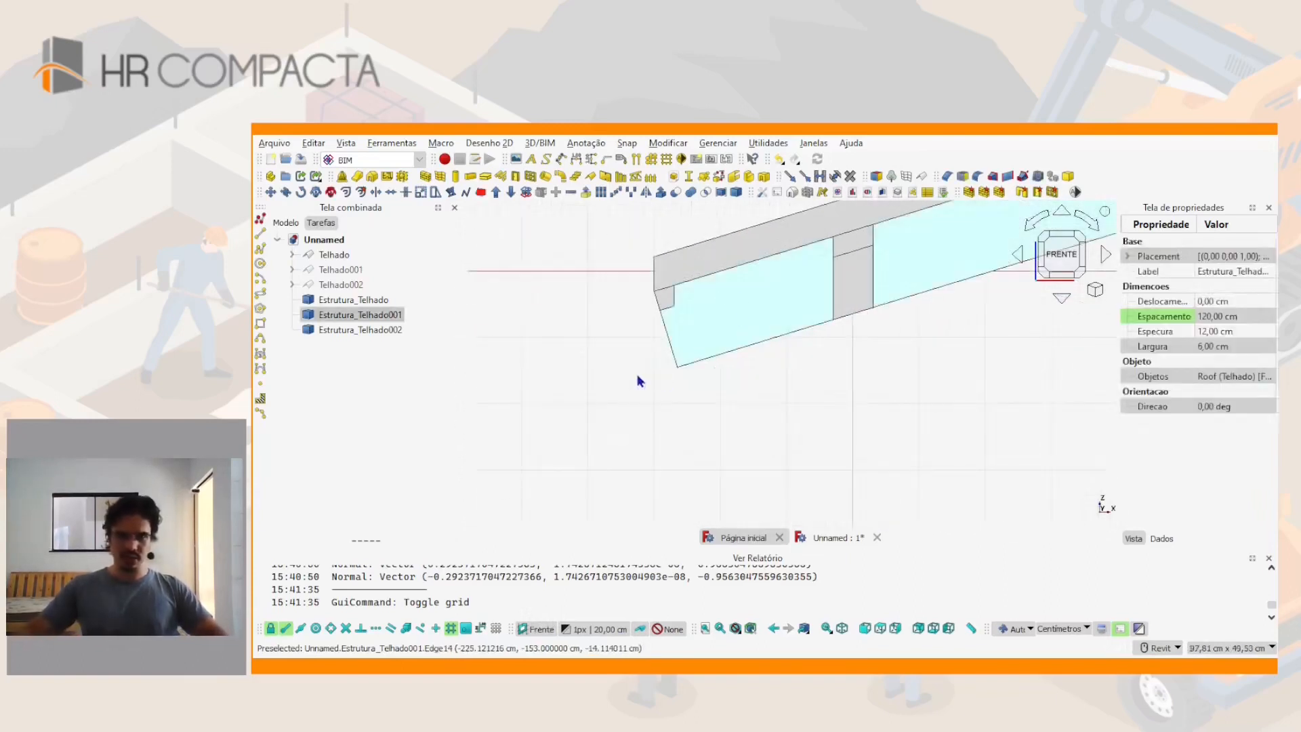
{"action": "key", "text": "m"}
{"action": "key", "text": "v"}
{"action": "left_click", "coordinate": [601, 321]}
{"action": "key", "text": "shift"}
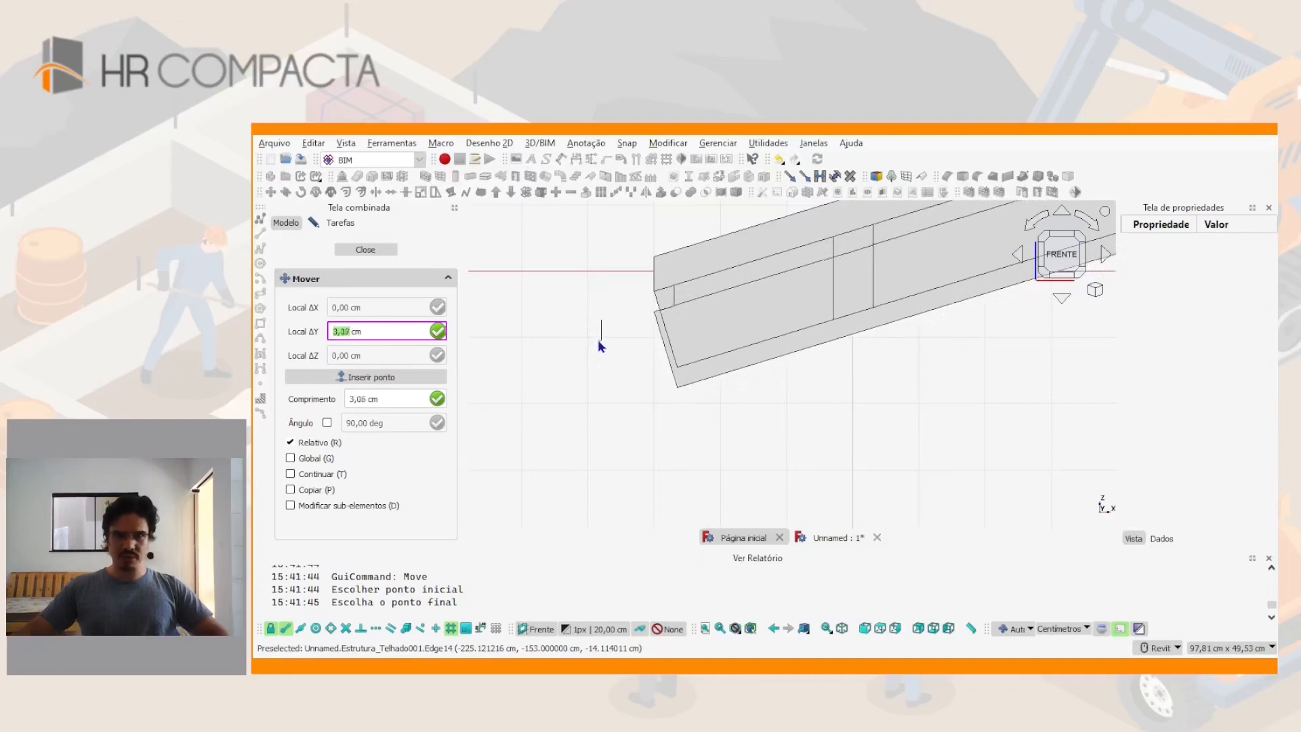
{"action": "left_click", "coordinate": [599, 347]}
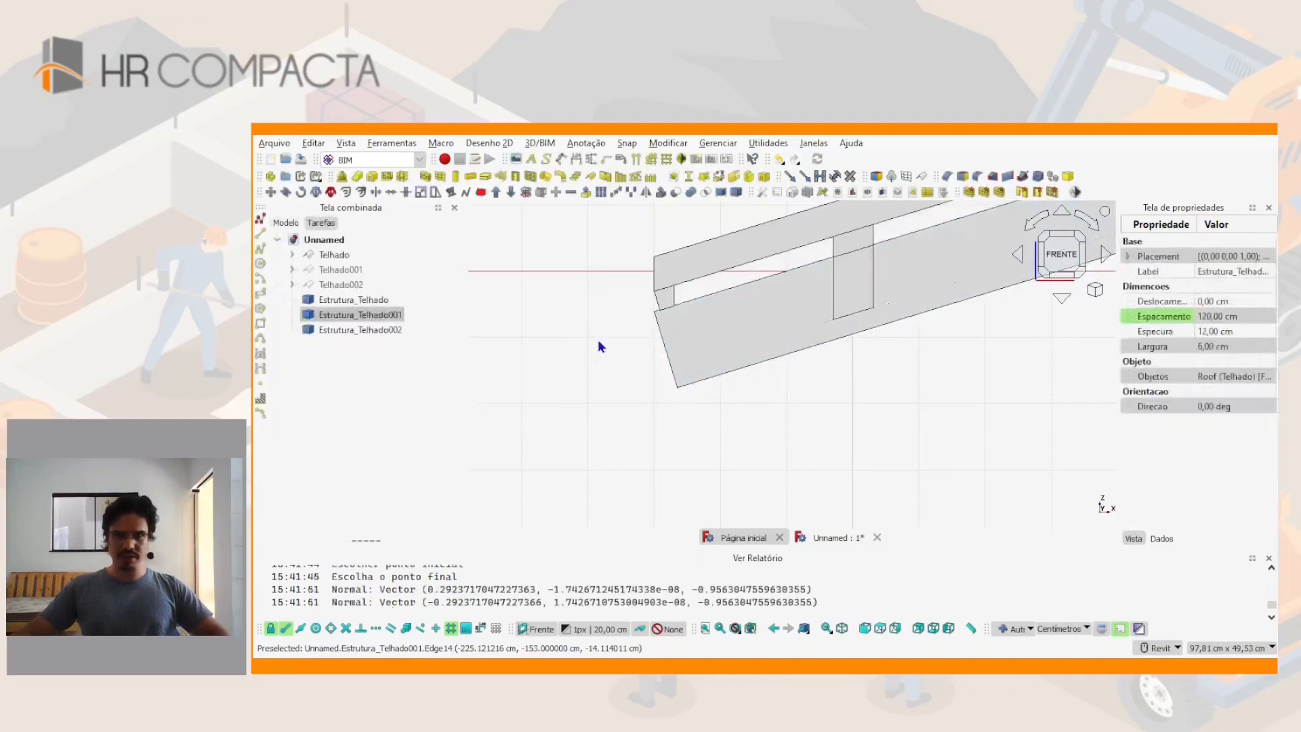
Move the thick beams that run parallel to the ridge straight down about 15.6 cm, below the sloping beams
{"action": "left_click", "coordinate": [844, 252]}
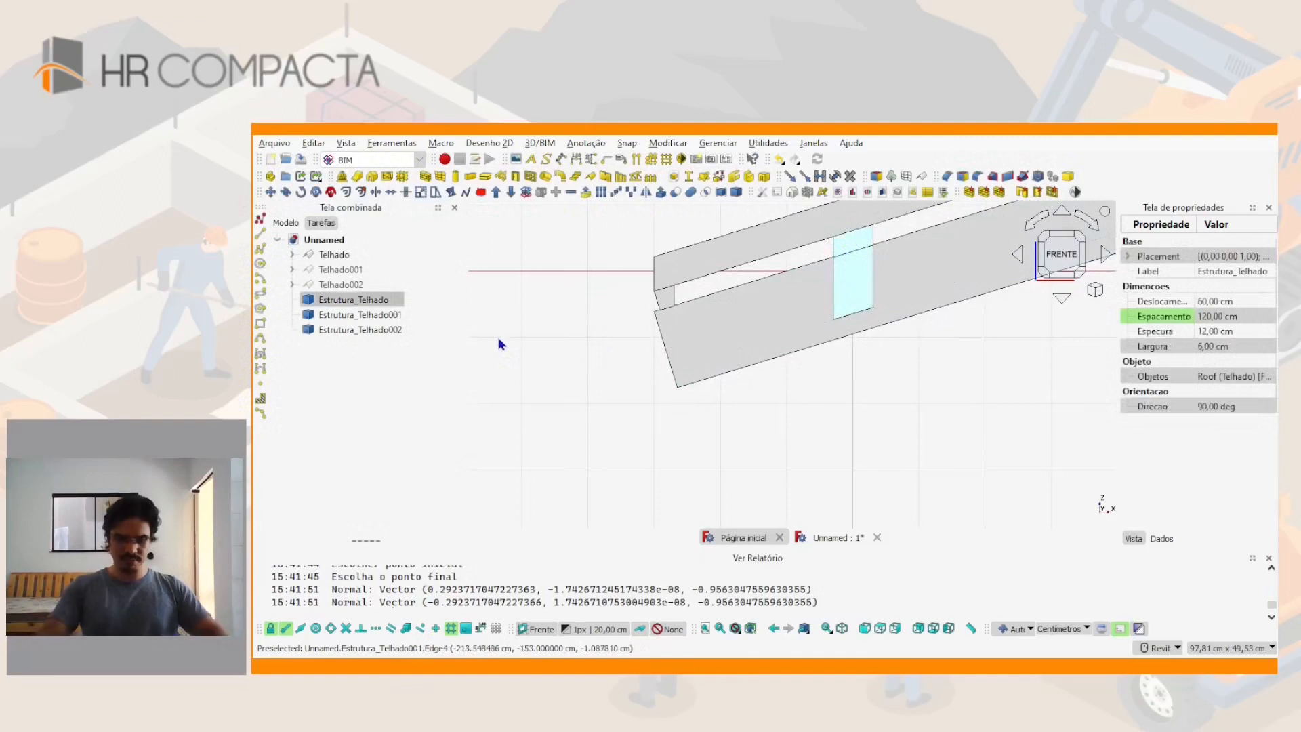
{"action": "key", "text": "m"}
{"action": "key", "text": "v"}
{"action": "left_click", "coordinate": [561, 301]}
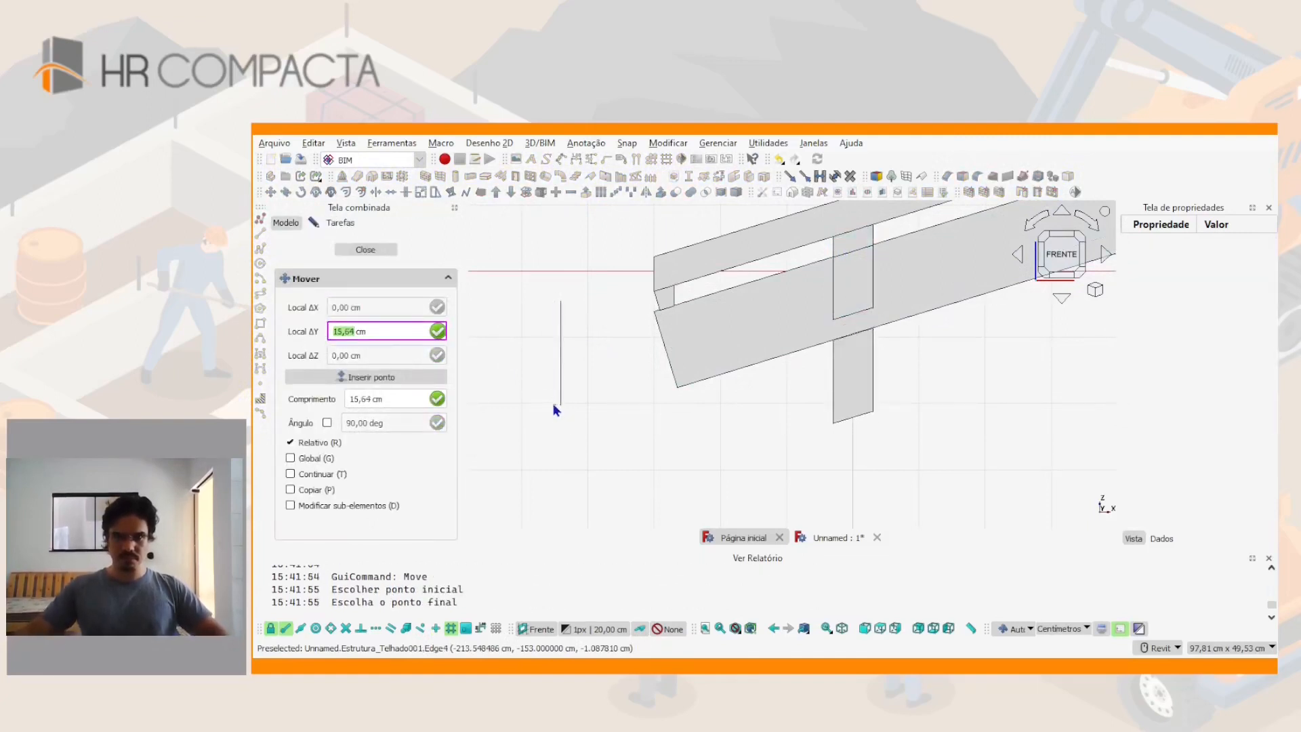
{"action": "left_click", "coordinate": [554, 407]}
Examine from underneath how the separated layers of beams and battens stack below the roof
{"action": "scroll", "coordinate": [613, 337], "scroll_direction": "down", "scroll_amount": 5}
{"action": "middle_click_drag", "start_coordinate": [613, 337], "coordinate": [803, 301], "text": "shift"}
{"action": "scroll", "coordinate": [732, 321], "scroll_direction": "down", "scroll_amount": 3}
{"action": "scroll", "coordinate": [758, 294], "scroll_direction": "up", "scroll_amount": 3}
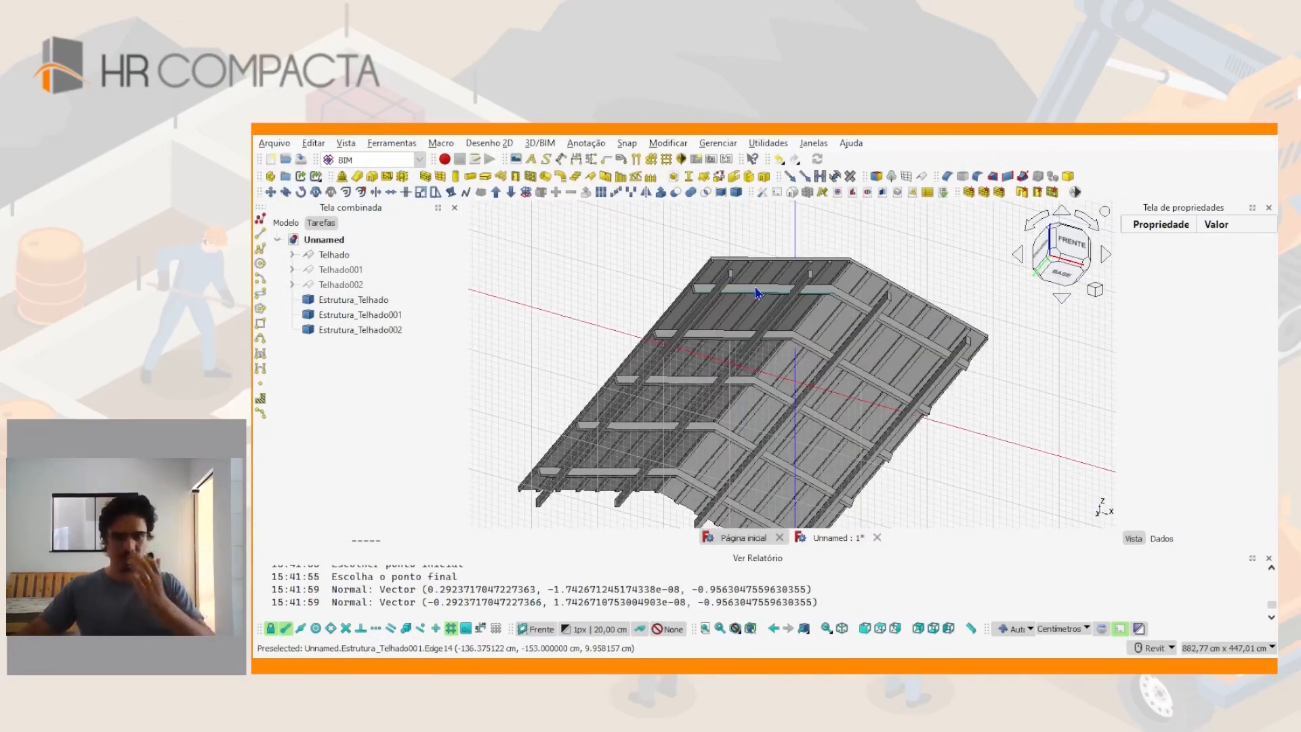
{"action": "scroll", "coordinate": [758, 293], "scroll_direction": "up", "scroll_amount": 4}
{"action": "scroll", "coordinate": [739, 285], "scroll_direction": "down", "scroll_amount": 5}
{"action": "scroll", "coordinate": [727, 278], "scroll_direction": "up", "scroll_amount": 2}
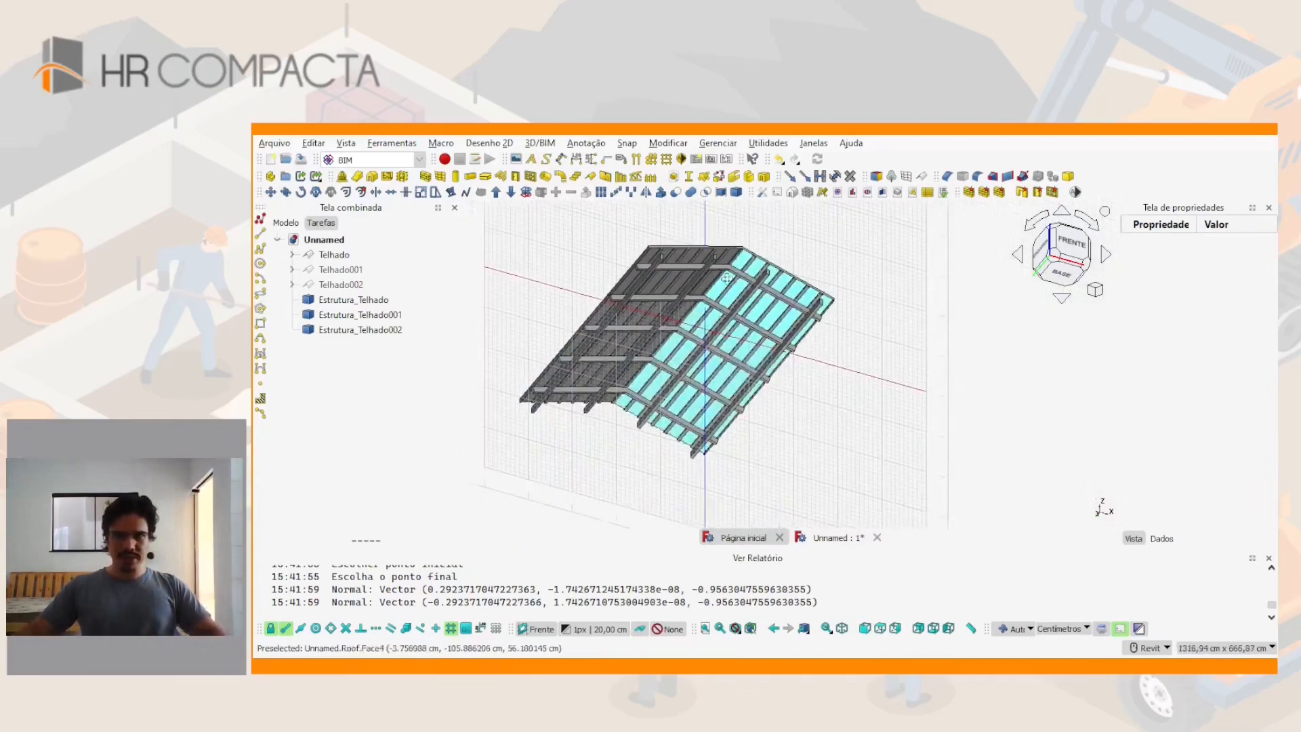
{"action": "scroll", "coordinate": [727, 278], "scroll_direction": "up", "scroll_amount": 2}
Hide the three roof structures so that only the rectangular roof is shown
{"action": "left_click", "coordinate": [343, 299]}
{"action": "left_click", "coordinate": [347, 330], "text": "shift"}
{"action": "key", "text": "space"}
{"action": "middle_click_drag", "start_coordinate": [597, 257], "coordinate": [753, 290]}
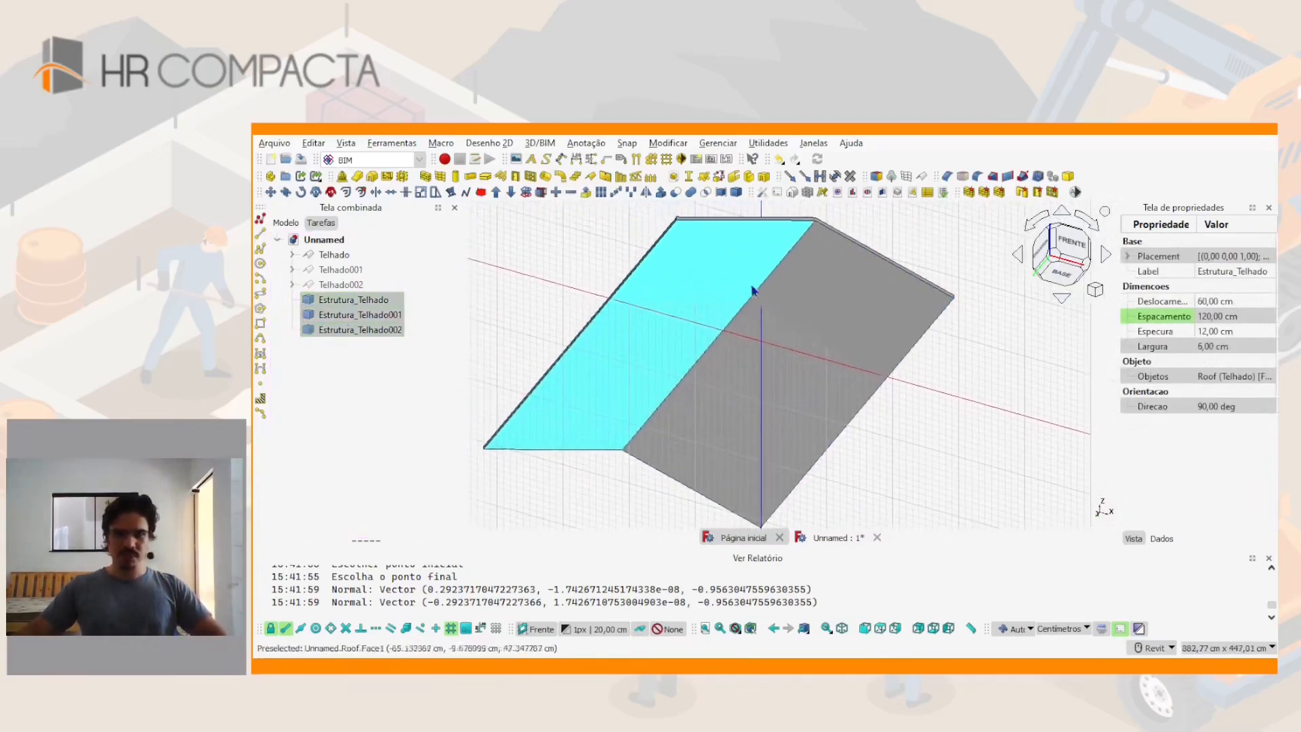
{"action": "left_click", "coordinate": [868, 238]}
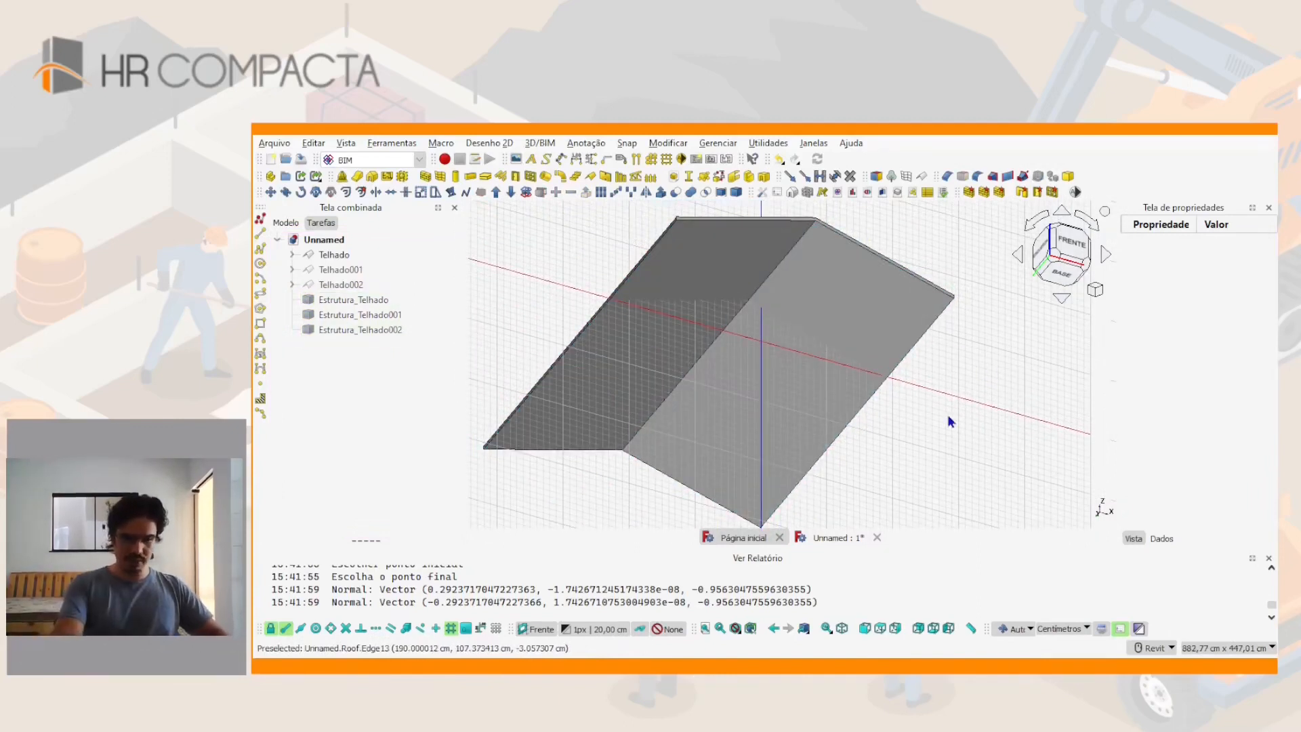
Set the working plane to the top and turn off the grid
{"action": "key", "text": "w"}
{"action": "key", "text": "t"}
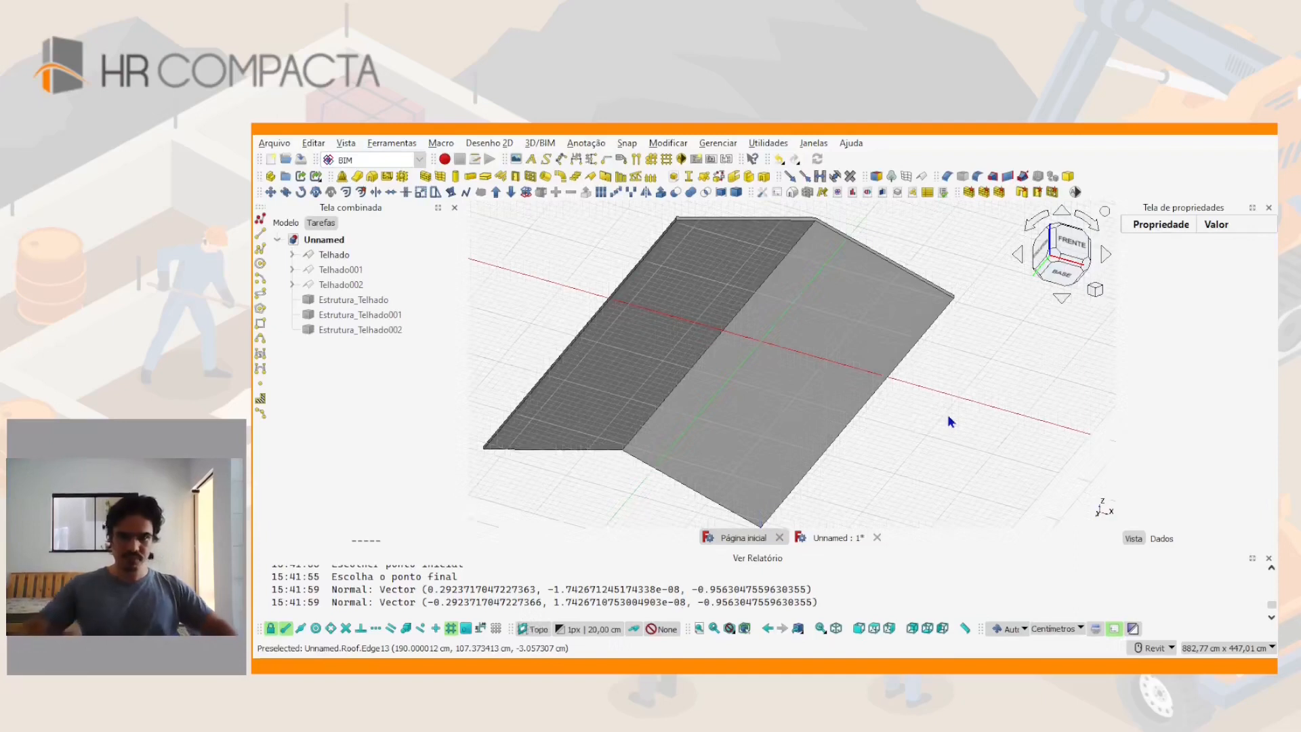
{"action": "key", "text": "g"}
{"action": "key", "text": "r"}
{"action": "middle_click_drag", "start_coordinate": [948, 417], "coordinate": [834, 372], "text": "shift"}
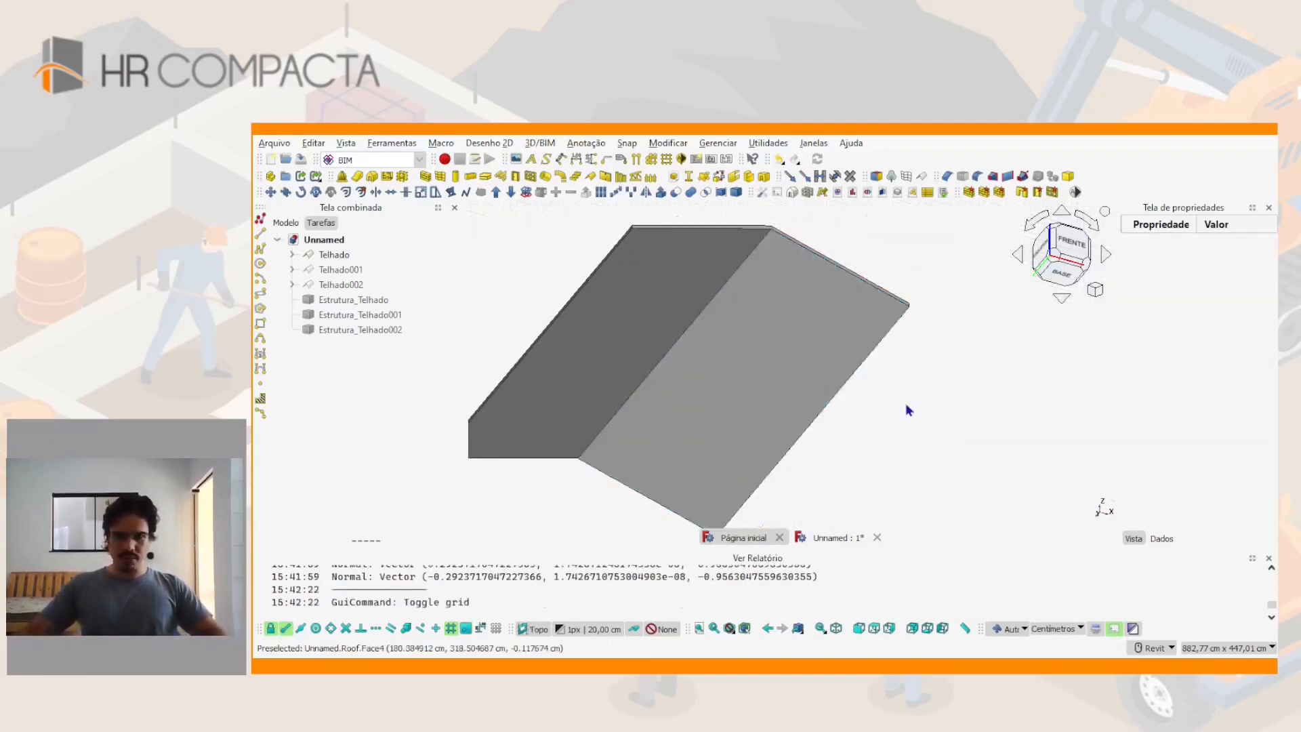
{"action": "scroll", "coordinate": [918, 377], "scroll_direction": "down", "scroll_amount": 1}
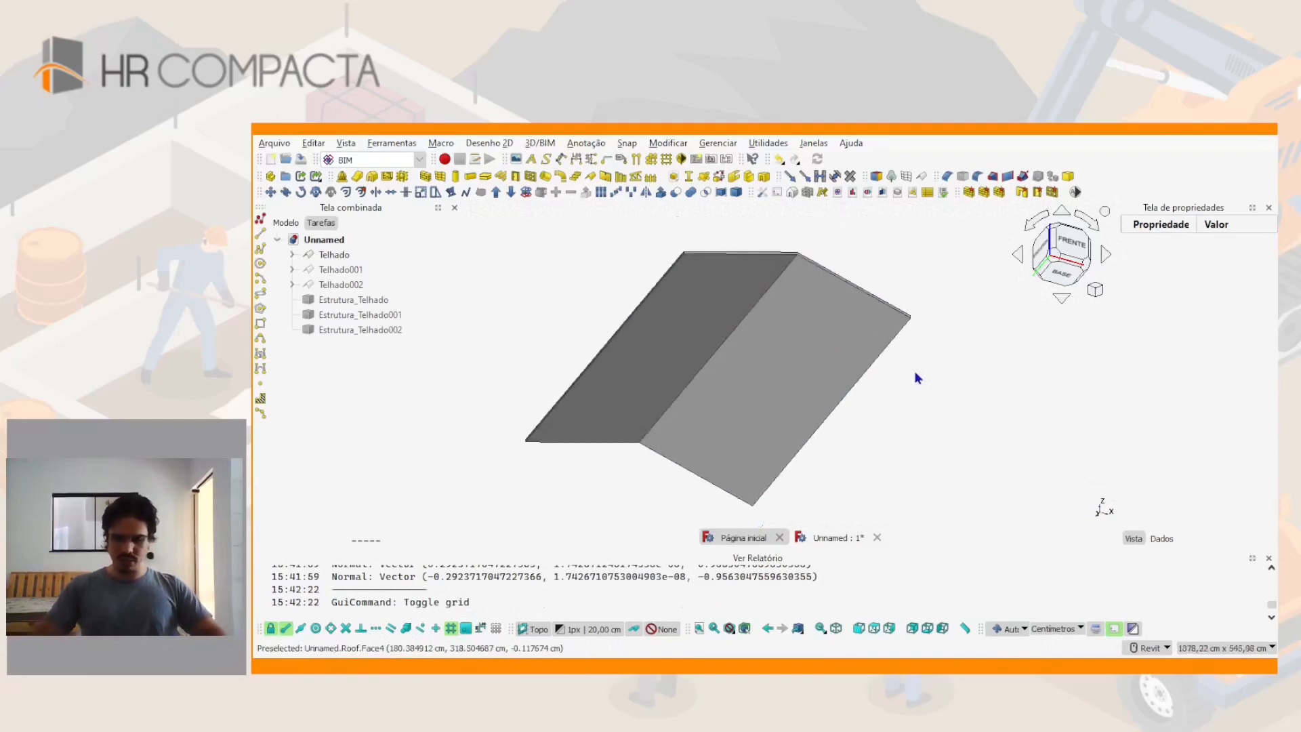
Draw a line along the underside of the roof's ridge from end to end, and hide the roof
{"action": "key", "text": "l"}
{"action": "key", "text": "i"}
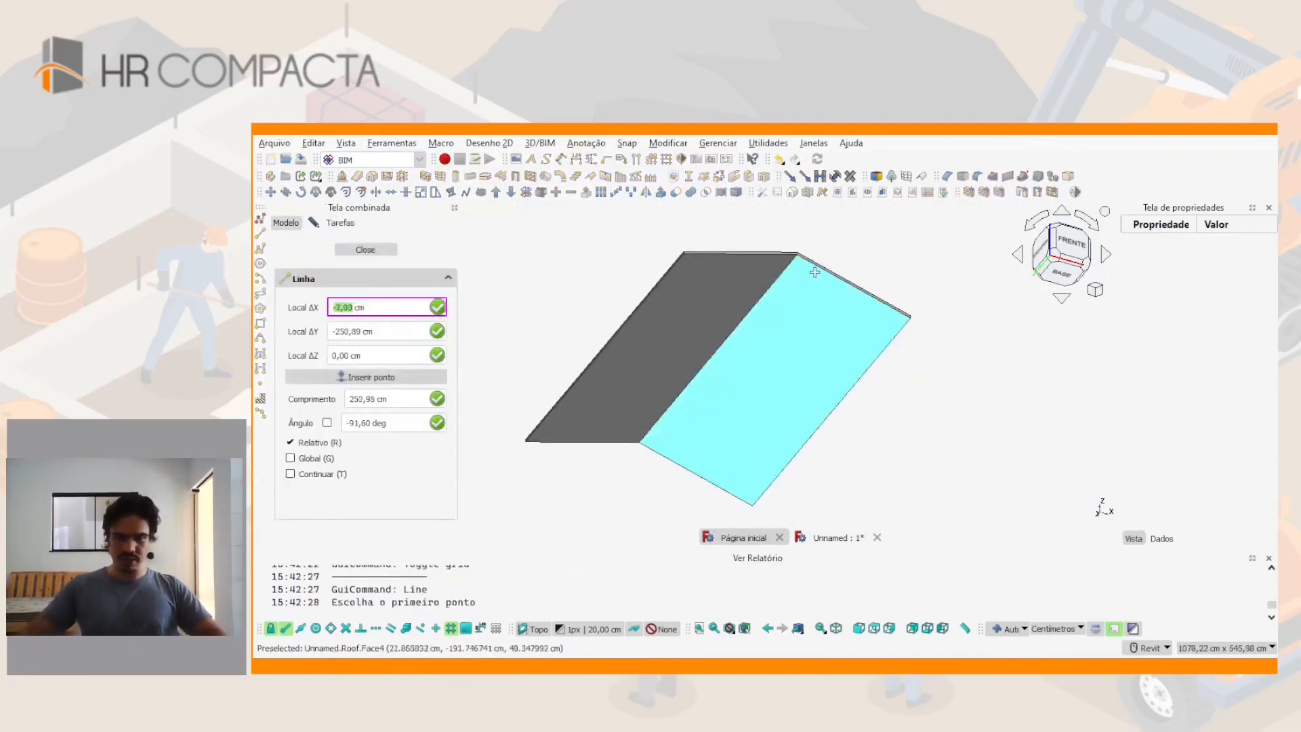
{"action": "left_click", "coordinate": [792, 263]}
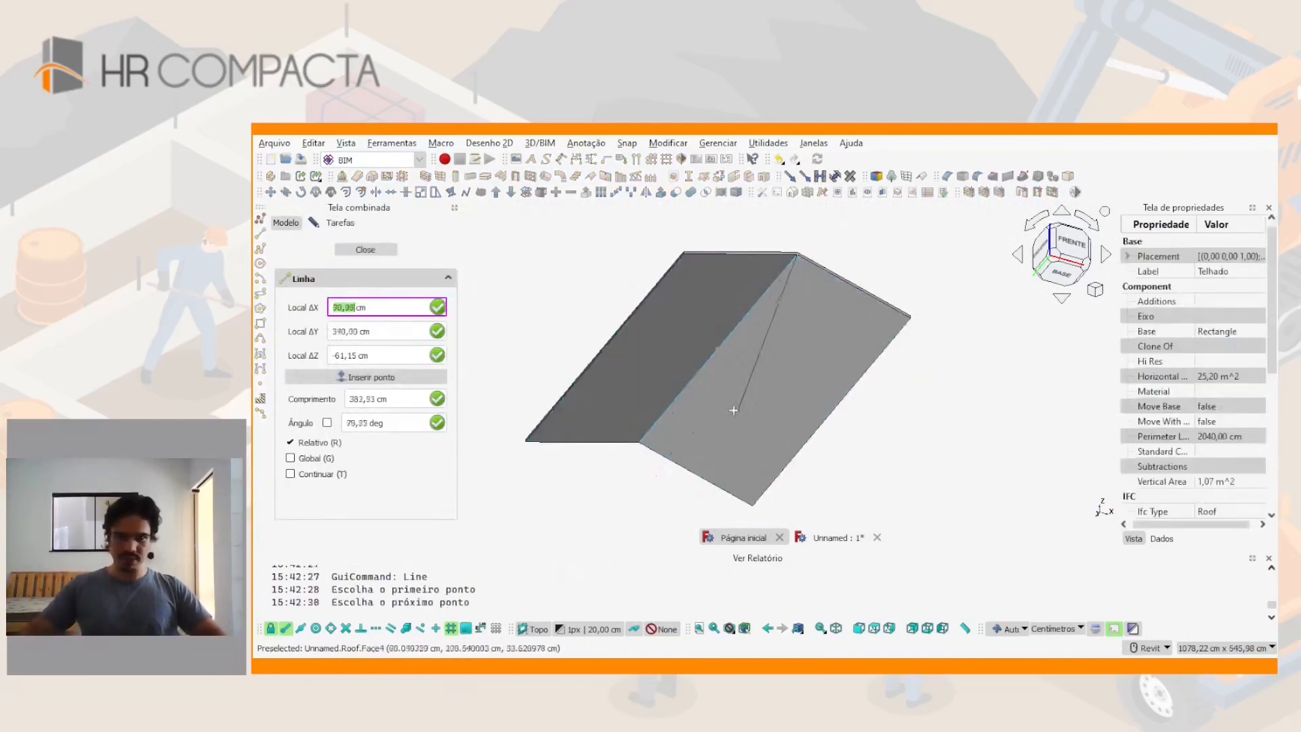
{"action": "left_click", "coordinate": [656, 460]}
{"action": "left_click", "coordinate": [619, 415]}
{"action": "key", "text": "space"}
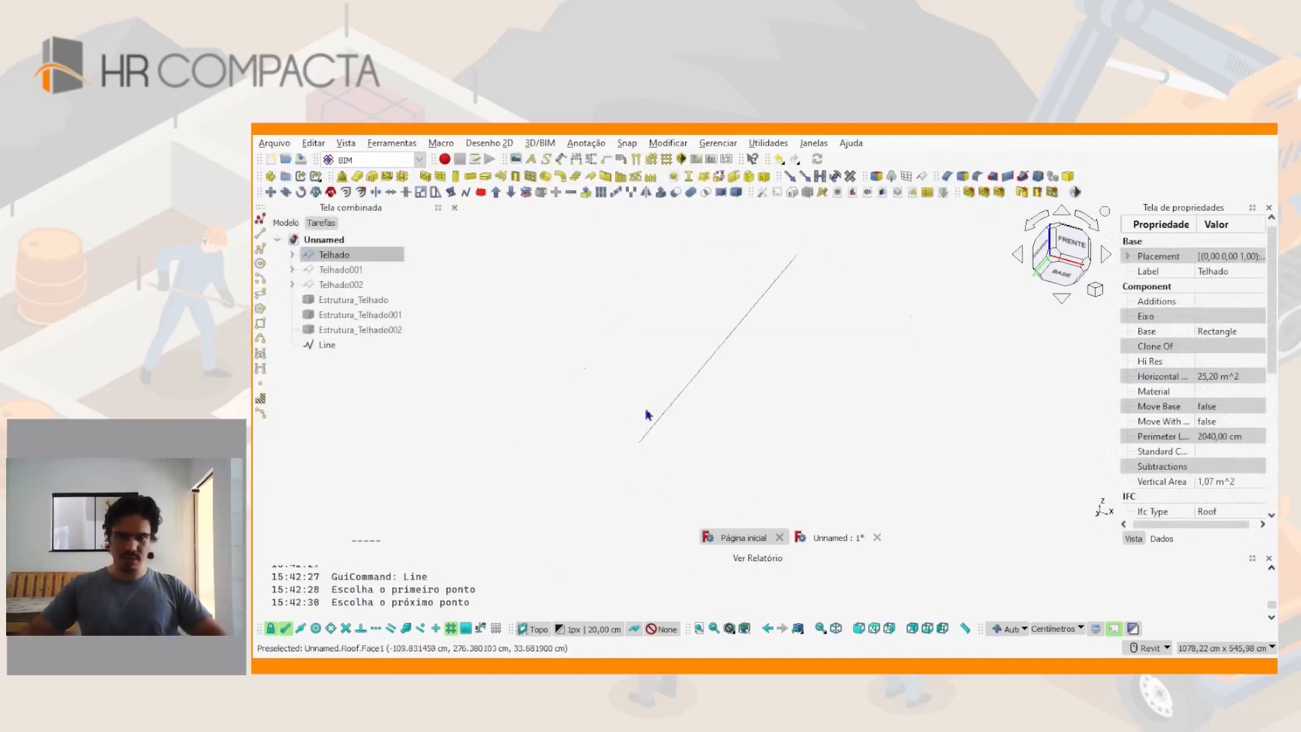
{"action": "left_click", "coordinate": [754, 366]}
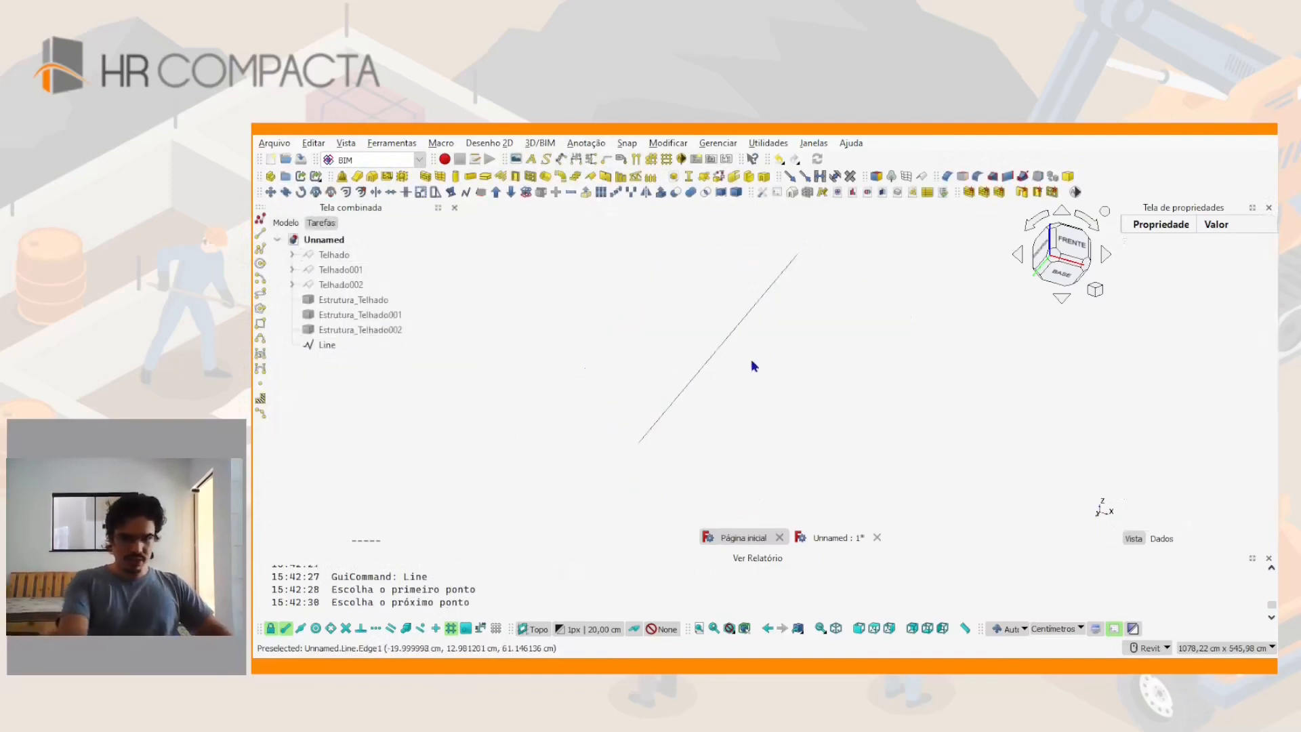
Turn the grid back on and draw a filled vertical rectangle about 10 by 40 cm beside the ridge line, on the front plane
{"action": "key", "text": "g"}
{"action": "key", "text": "r"}
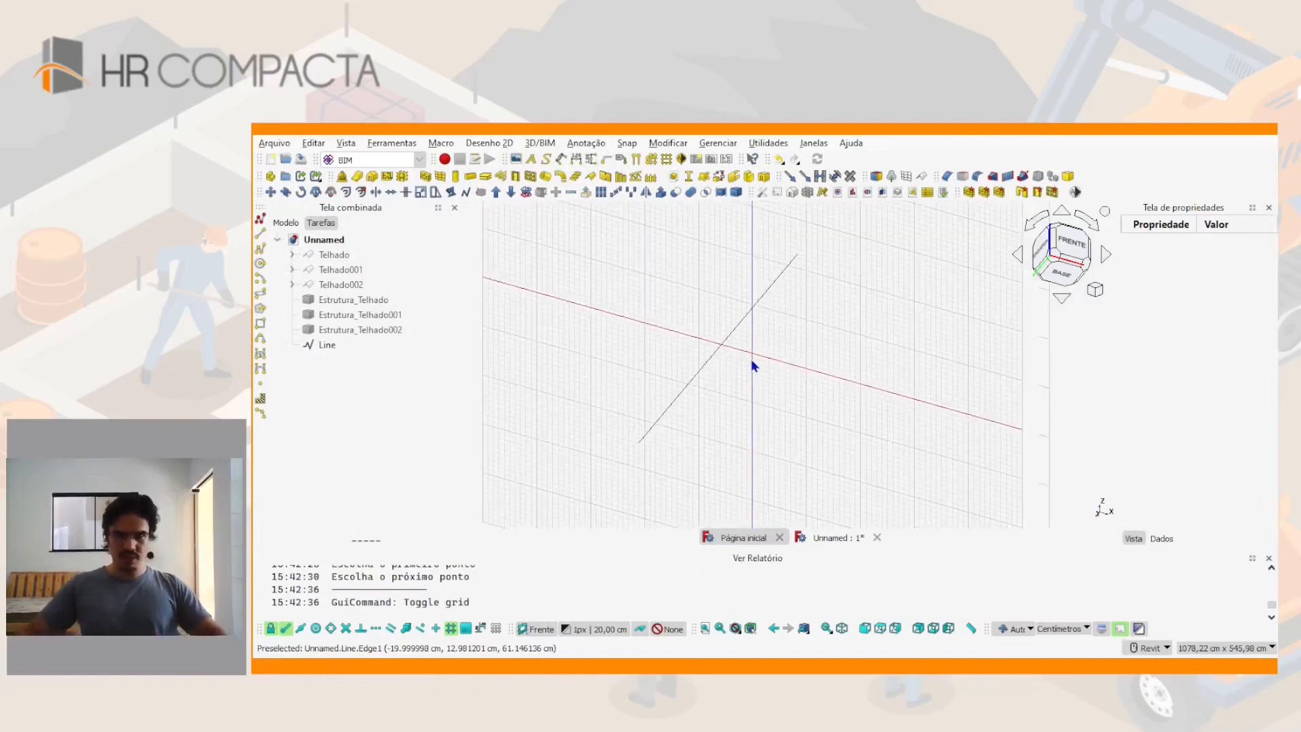
{"action": "middle_click_drag", "start_coordinate": [765, 342], "coordinate": [730, 369], "text": "shift"}
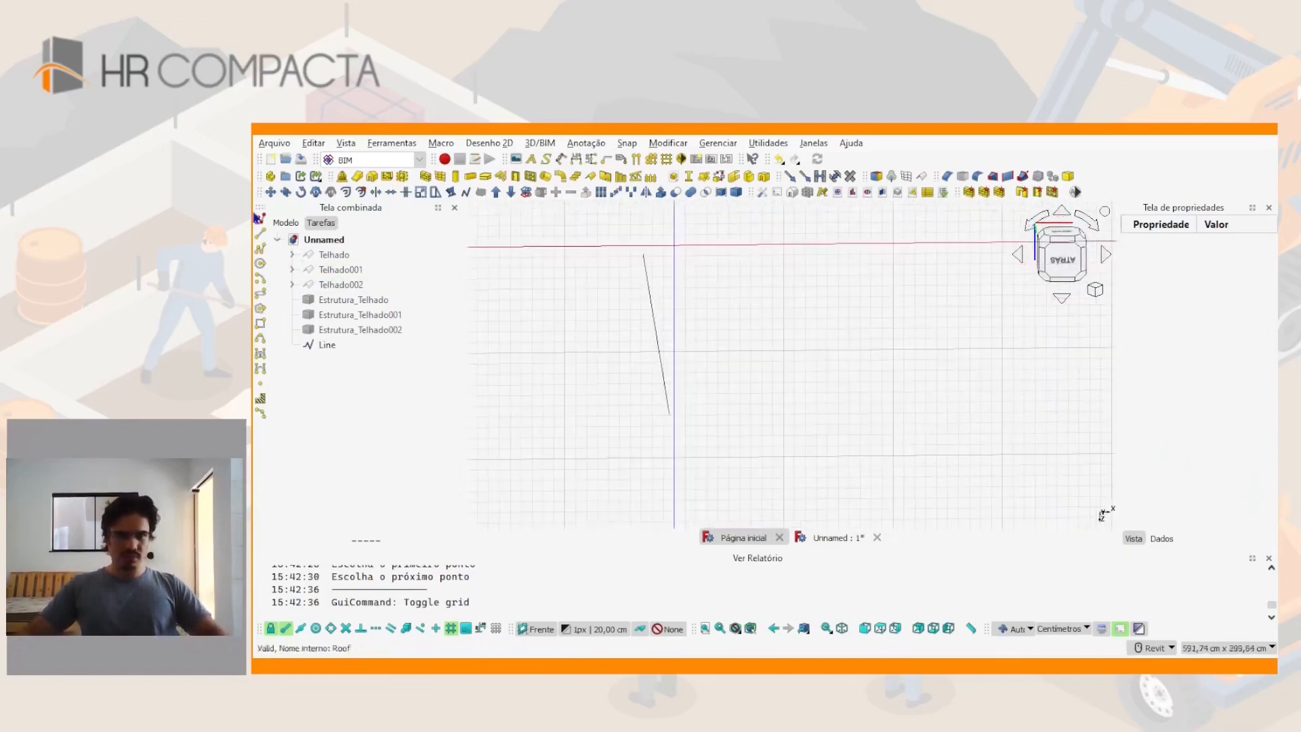
{"action": "left_click", "coordinate": [261, 323]}
{"action": "left_click", "coordinate": [750, 319]}
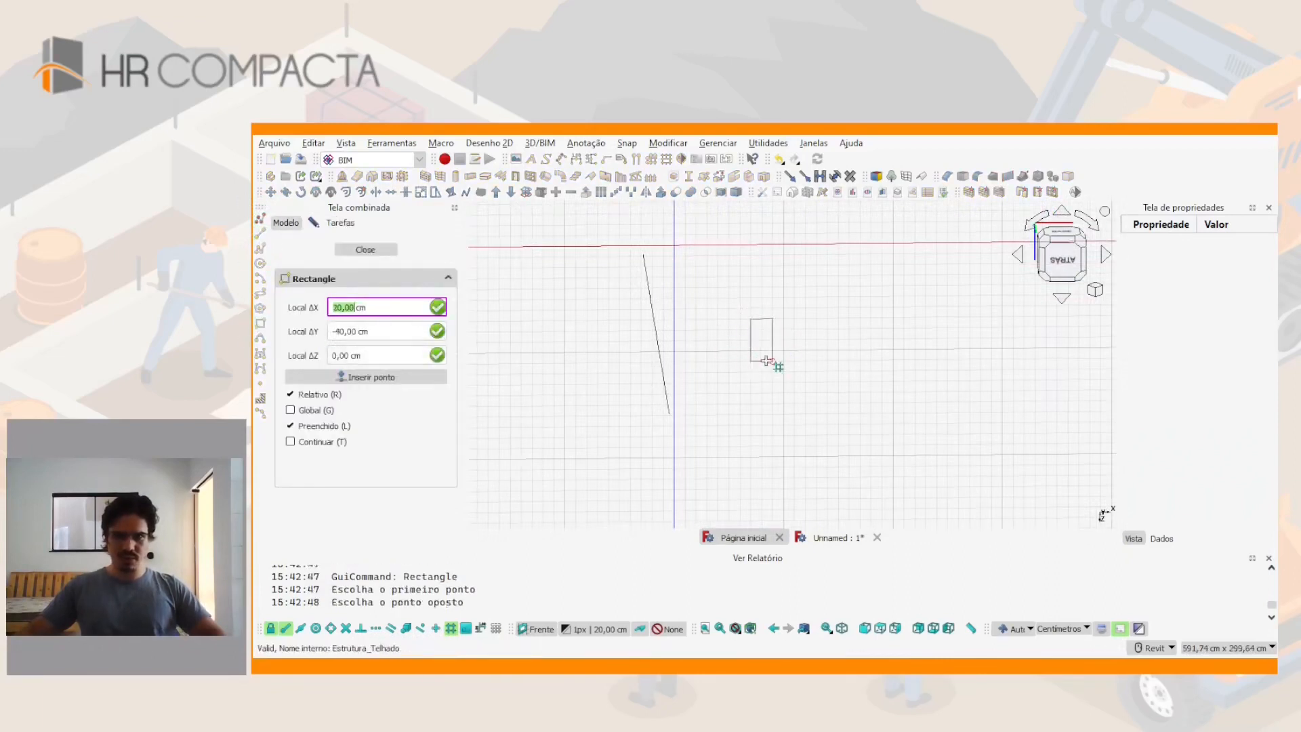
{"action": "left_click", "coordinate": [762, 362]}
Set the new rectangle's height to 15 cm
{"action": "scroll", "coordinate": [764, 345], "scroll_direction": "up", "scroll_amount": 2}
{"action": "left_click", "coordinate": [750, 341]}
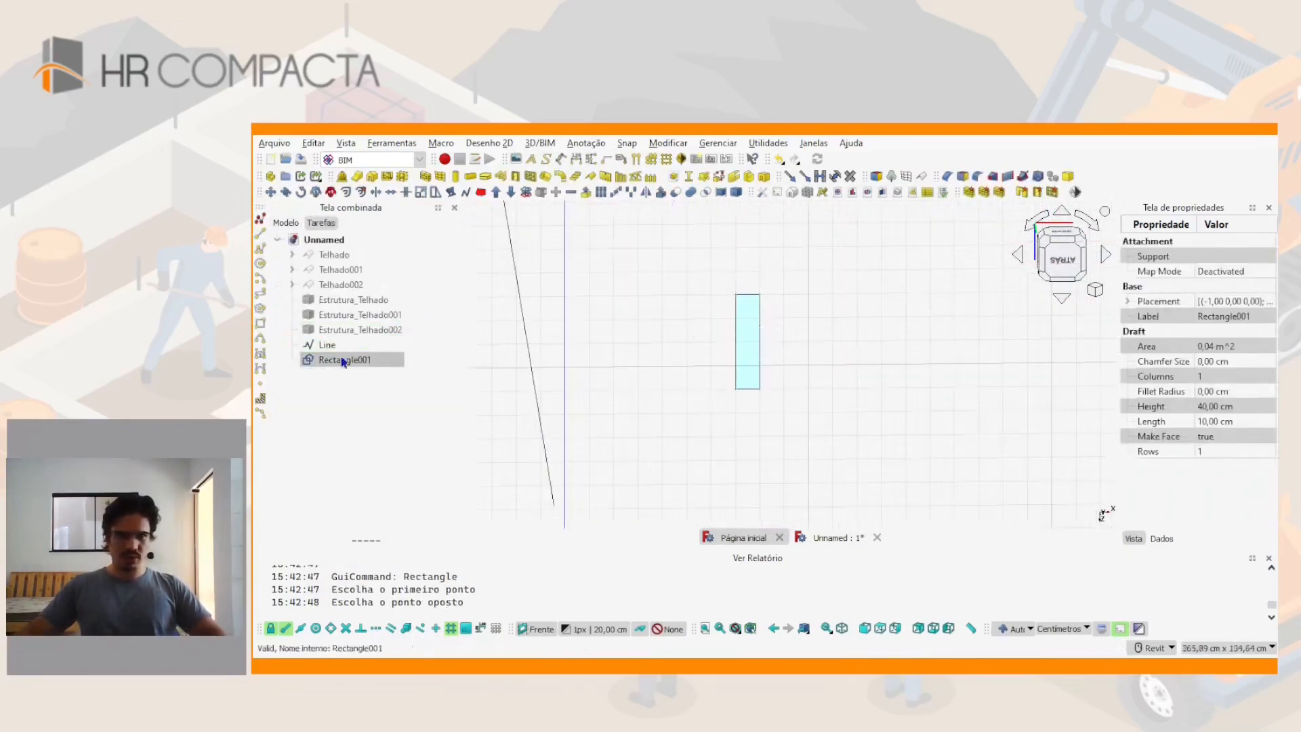
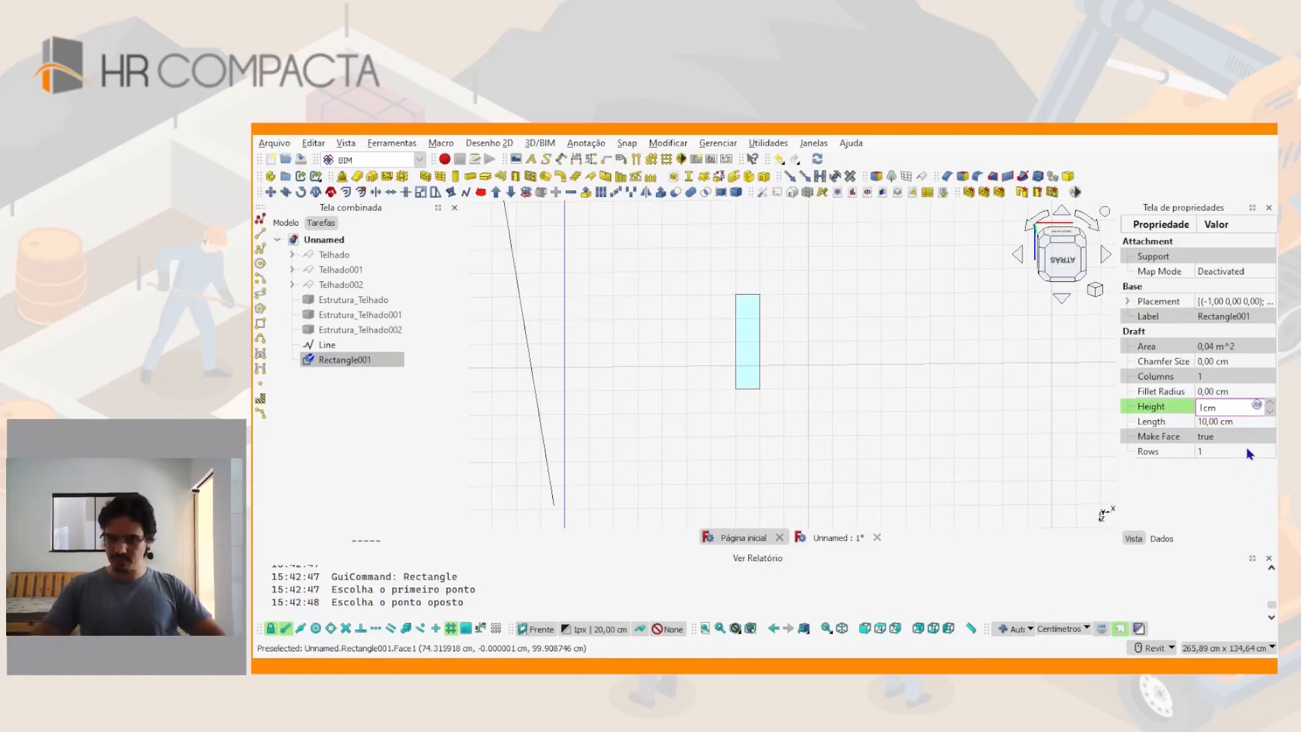
{"action": "key", "text": "Tab"}
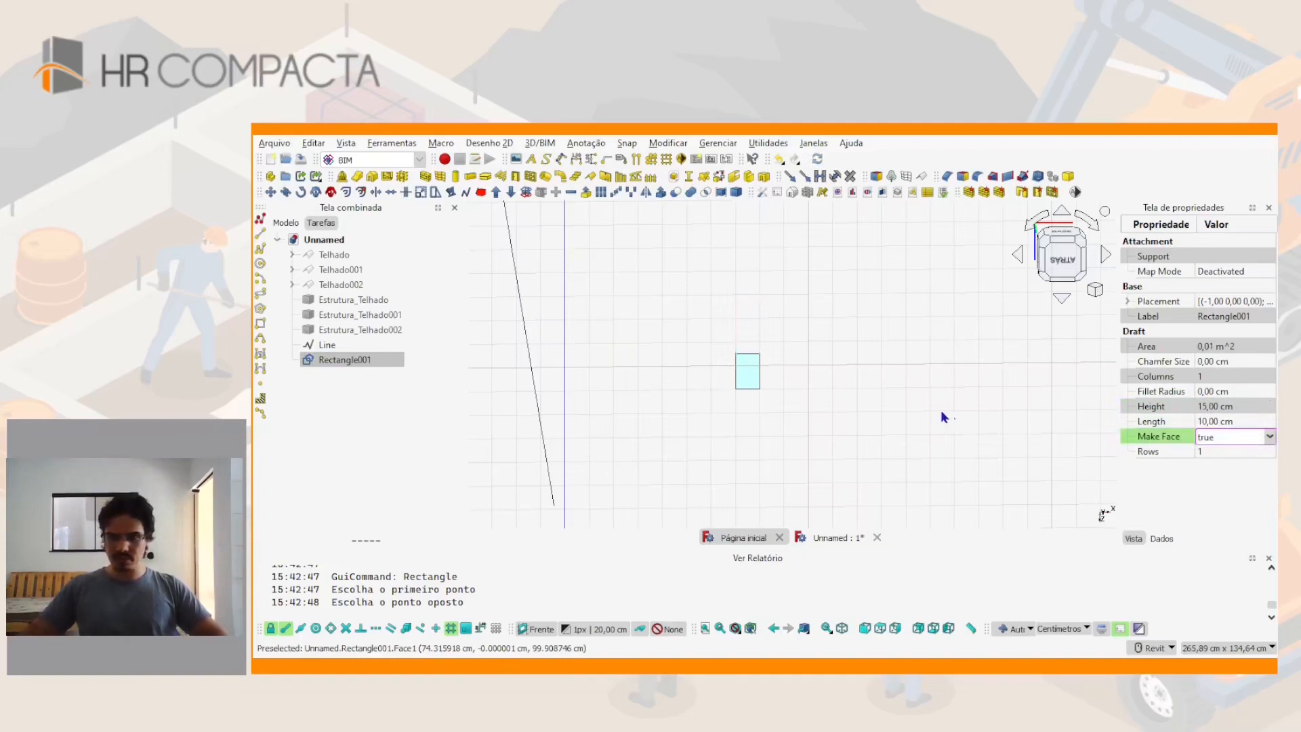
{"action": "left_click", "coordinate": [848, 384]}
Create a frame from the ridge line as path and the rectangle as profile
{"action": "scroll", "coordinate": [750, 373], "scroll_direction": "down", "scroll_amount": 4}
{"action": "middle_click_drag", "start_coordinate": [738, 410], "coordinate": [695, 372], "text": "shift"}
{"action": "left_click", "coordinate": [665, 347]}
{"action": "left_click", "coordinate": [689, 372], "text": "ctrl"}
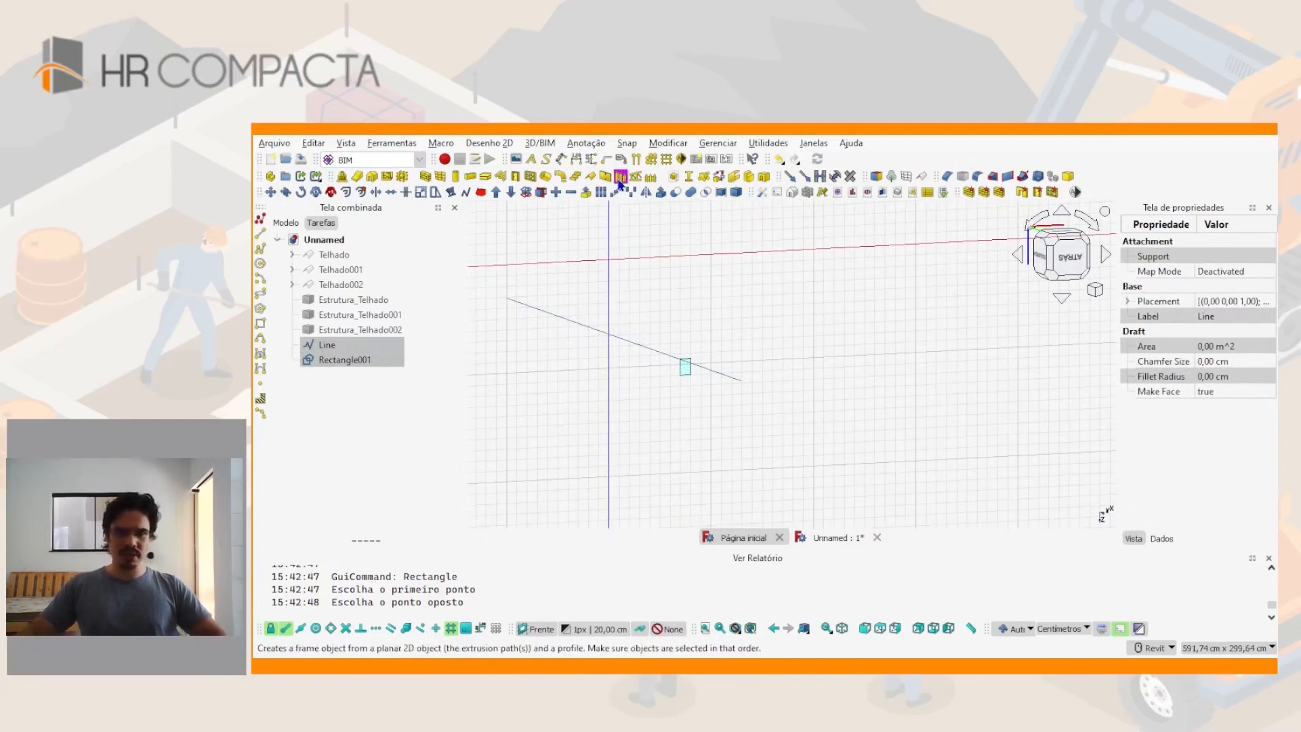
{"action": "left_click", "coordinate": [619, 181]}
{"action": "middle_click_drag", "start_coordinate": [572, 372], "coordinate": [681, 379], "text": "shift"}
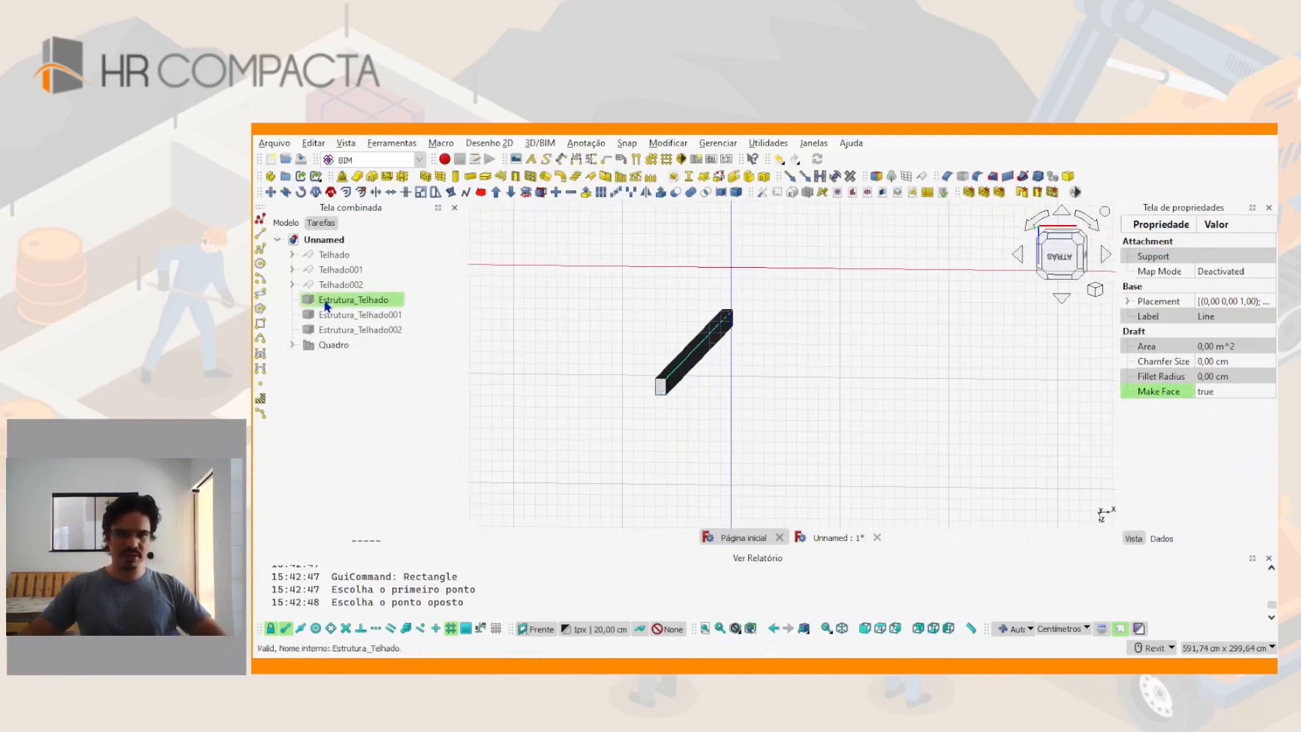
Show the rectangular roof again together with the ridge beam
{"action": "left_click", "coordinate": [332, 259]}
{"action": "scroll", "coordinate": [668, 338], "scroll_direction": "down", "scroll_amount": 3}
{"action": "middle_click_drag", "start_coordinate": [668, 326], "coordinate": [682, 374], "text": "shift"}
{"action": "key", "text": "space"}
{"action": "left_click", "coordinate": [857, 367]}
{"action": "scroll", "coordinate": [824, 359], "scroll_direction": "up", "scroll_amount": 5}
{"action": "middle_click_drag", "start_coordinate": [842, 380], "coordinate": [680, 396], "text": "shift"}
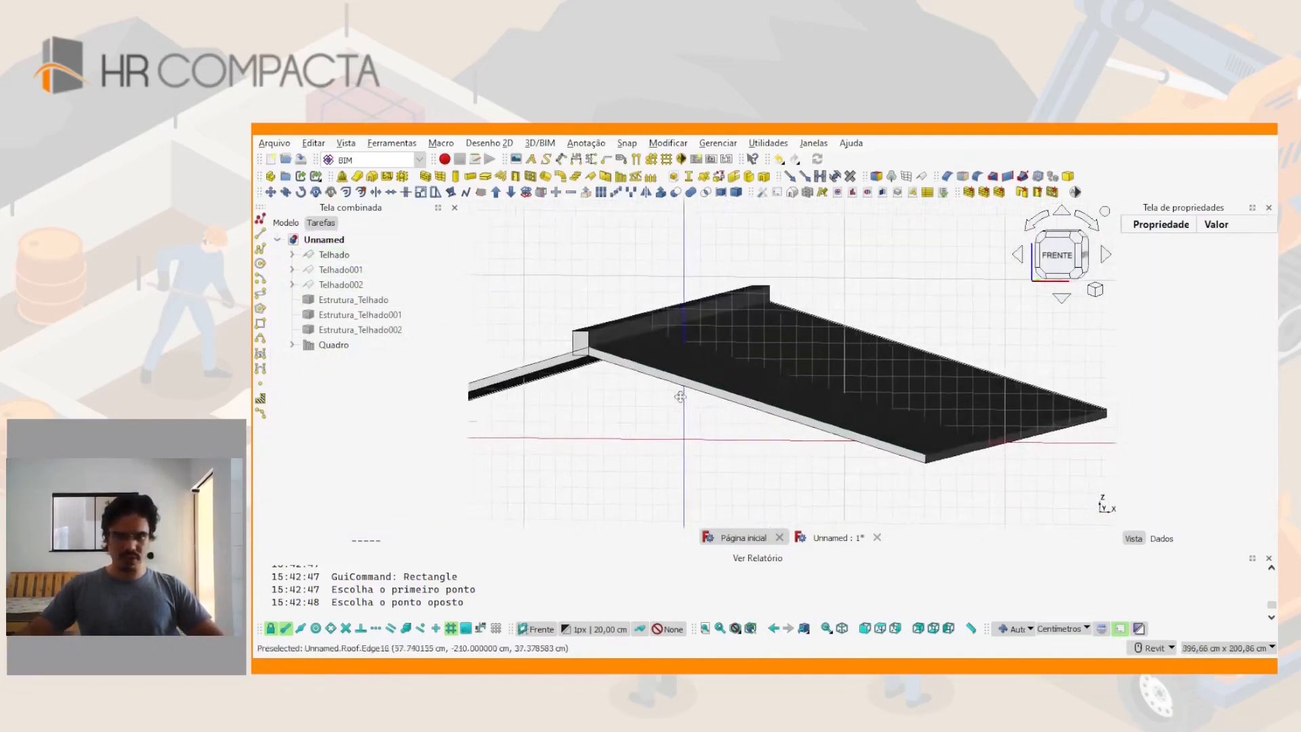
Set the ridge beam frame's offset to -15 cm in y and -5 cm in x
{"action": "scroll", "coordinate": [612, 351], "scroll_direction": "up", "scroll_amount": 5}
{"action": "left_click", "coordinate": [707, 335]}
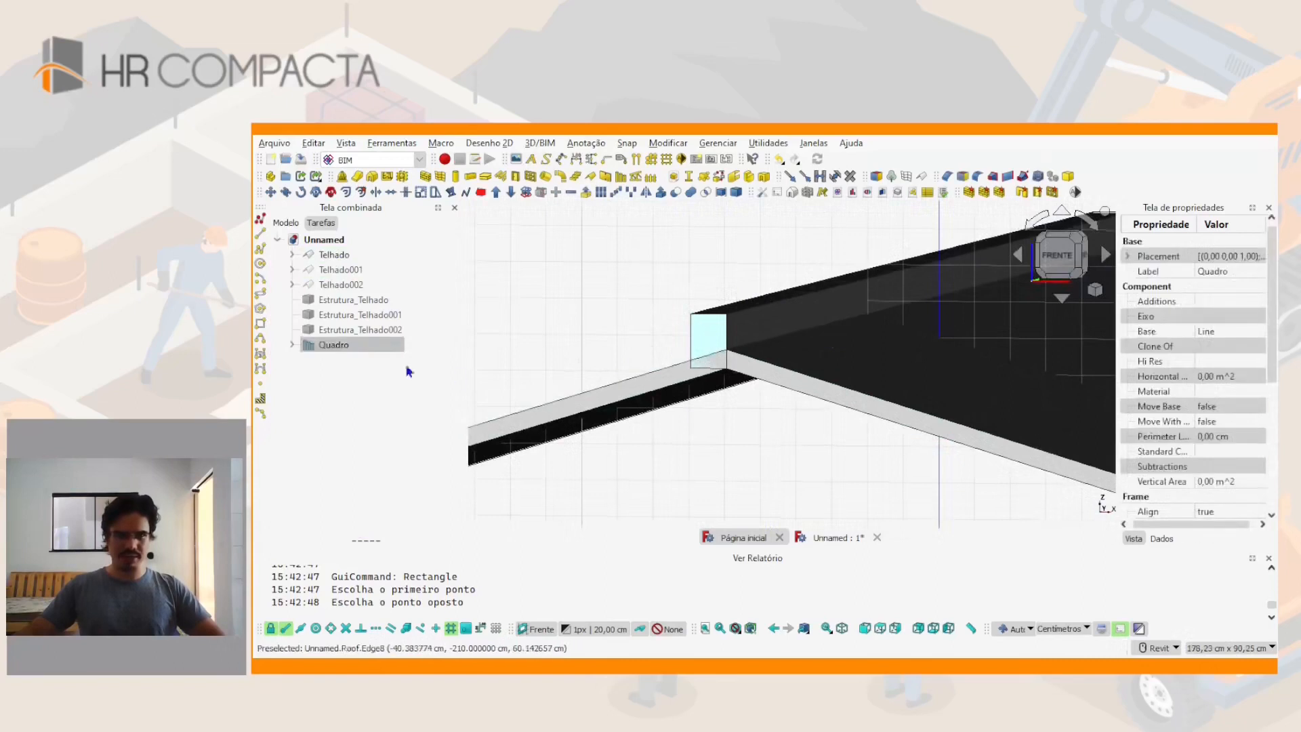
{"action": "scroll", "coordinate": [1170, 442], "scroll_direction": "down", "scroll_amount": 2}
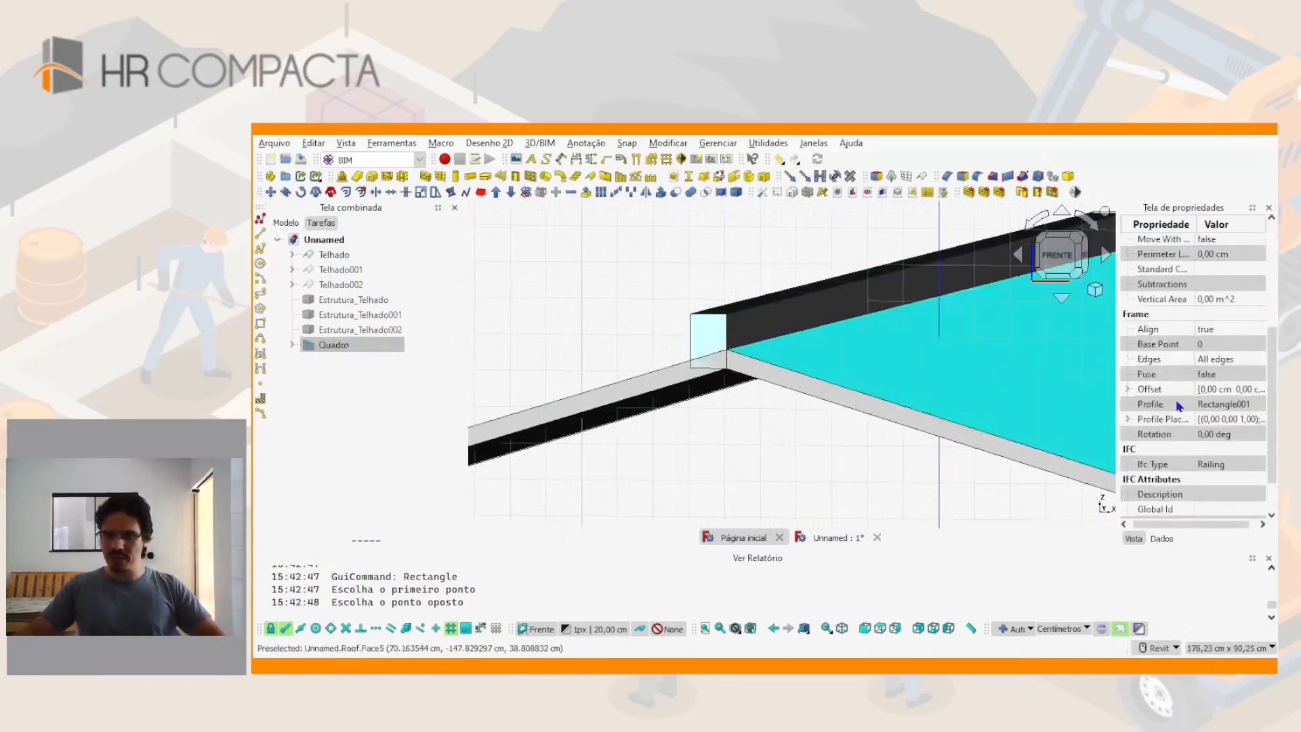
{"action": "left_click", "coordinate": [1128, 390]}
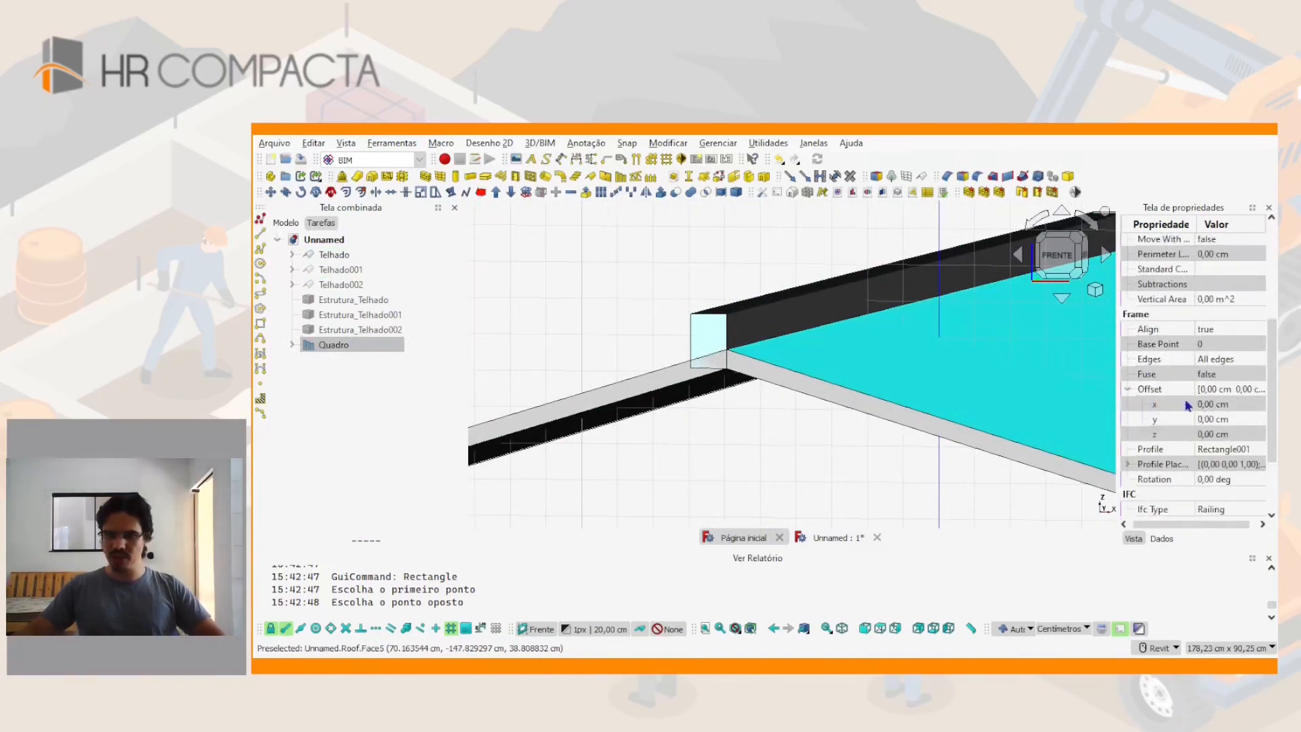
{"action": "left_click", "coordinate": [1208, 424]}
{"action": "type", "text": "-15"}
{"action": "key", "text": "Return"}
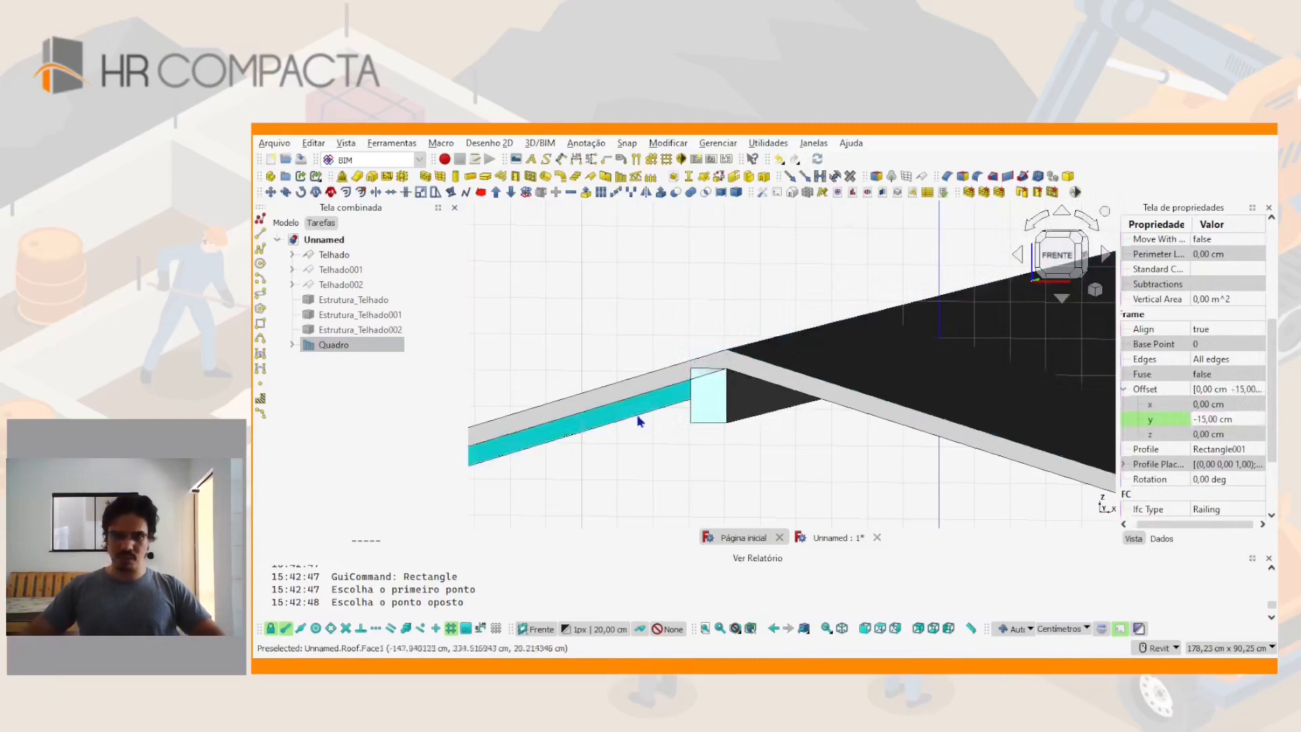
{"action": "left_click", "coordinate": [1202, 406]}
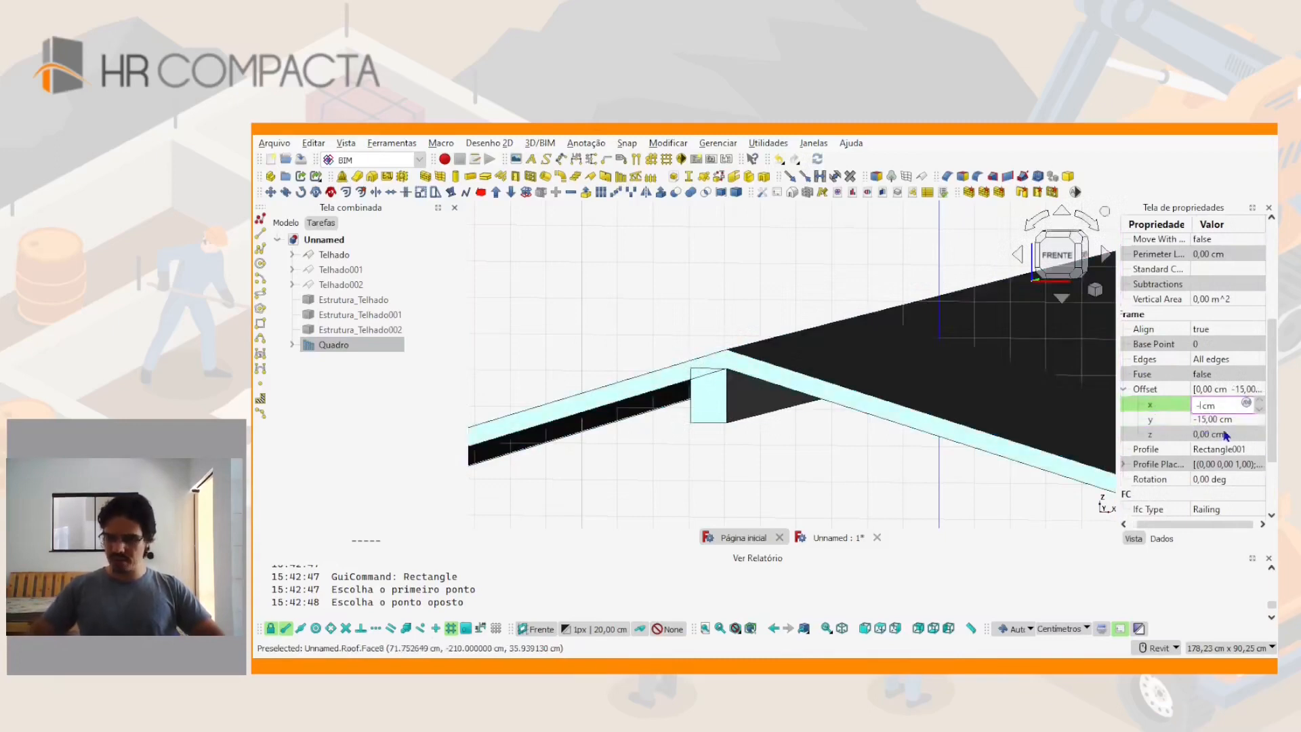
{"action": "key", "text": "Return"}
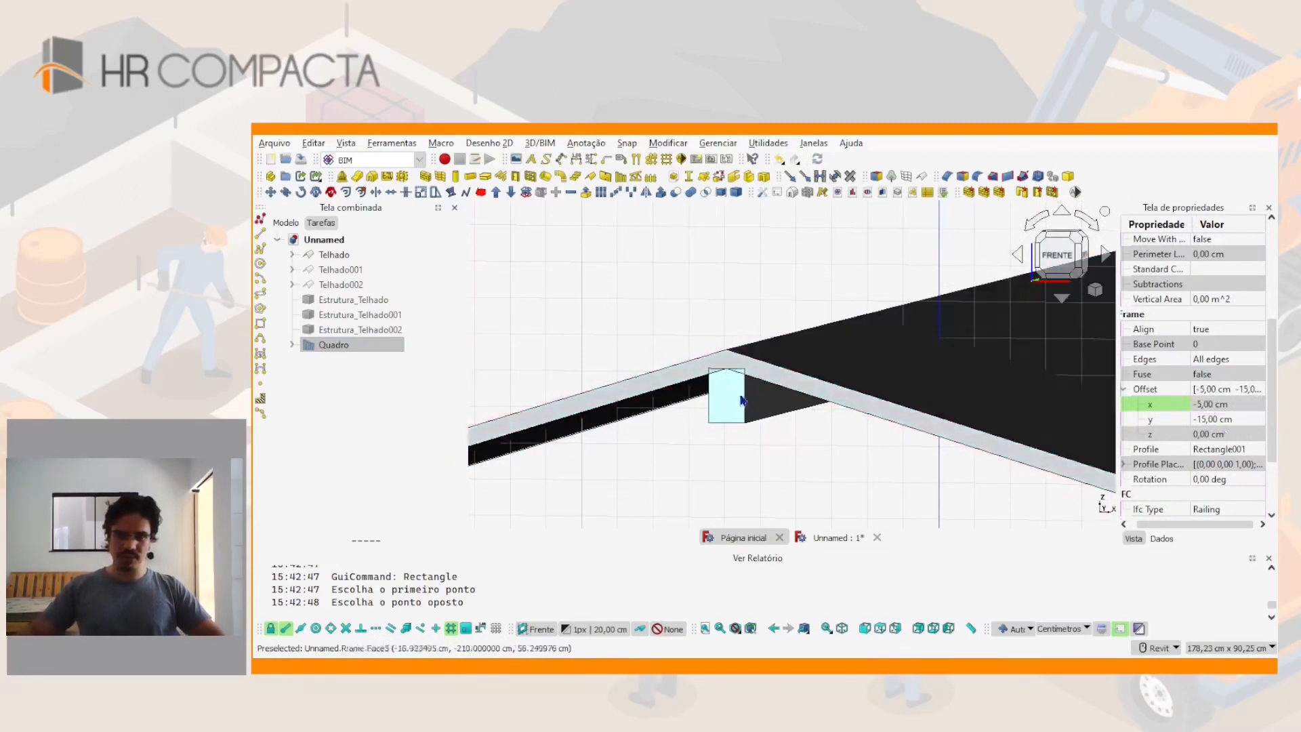
Show the three hidden roof structures again together with the ridge beam
{"action": "scroll", "coordinate": [738, 386], "scroll_direction": "down", "scroll_amount": 4}
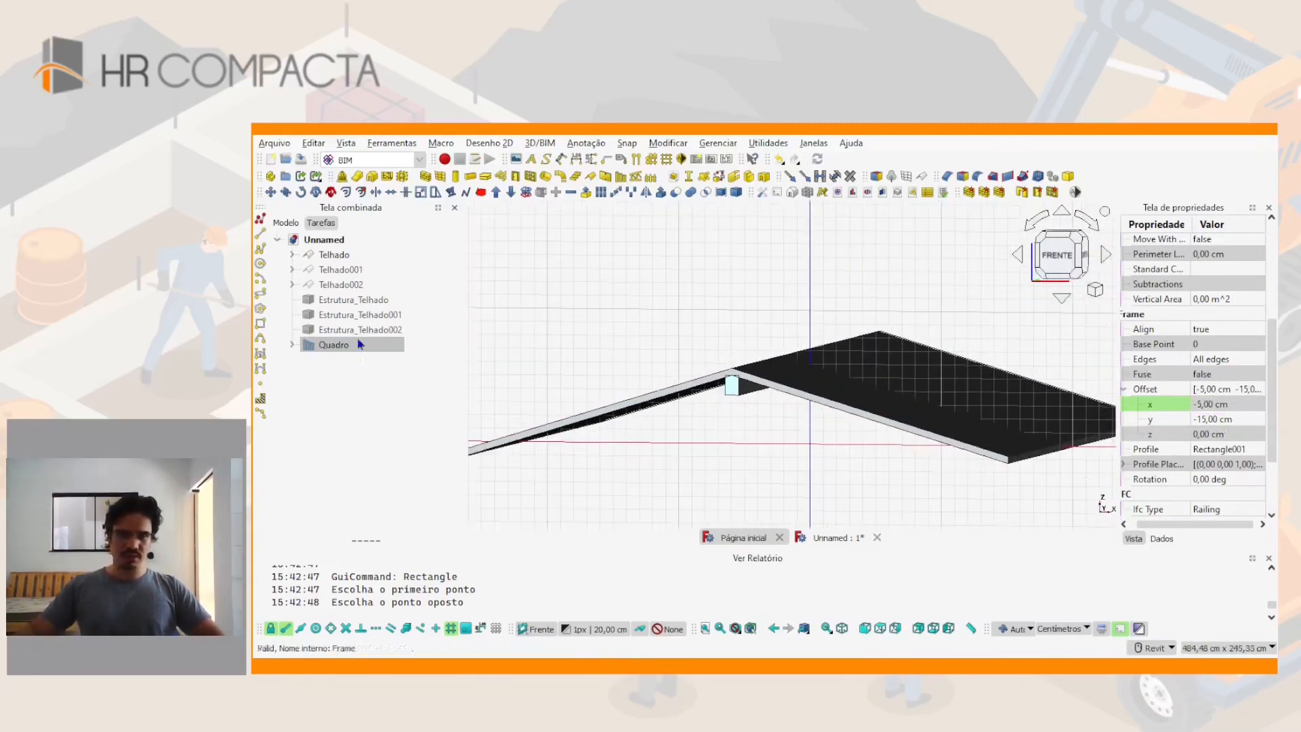
{"action": "left_click", "coordinate": [340, 300]}
{"action": "left_click", "coordinate": [336, 331], "text": "shift"}
{"action": "key", "text": "space"}
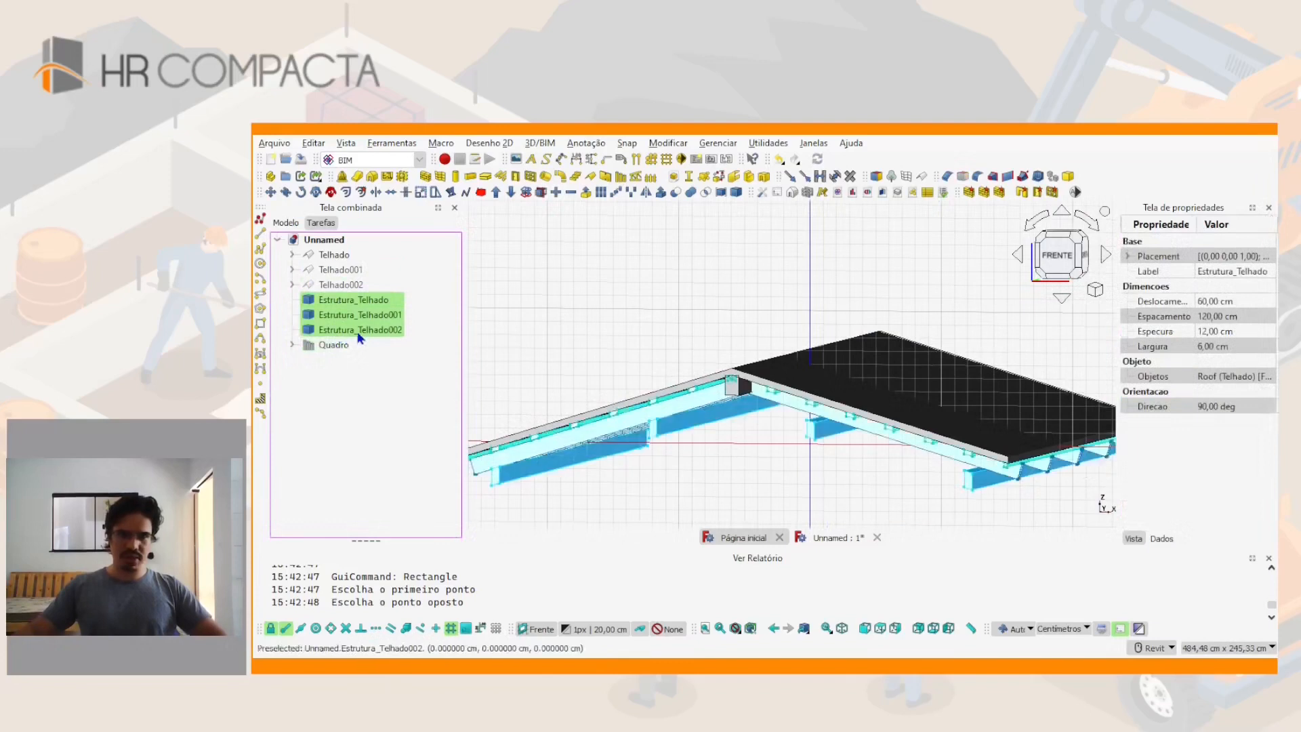
Hide the rectangular roof so that only the timber structure and the ridge beam are displayed
{"action": "left_click", "coordinate": [679, 303]}
{"action": "middle_click_drag", "start_coordinate": [681, 308], "coordinate": [790, 436], "text": "shift"}
{"action": "left_click", "coordinate": [702, 445]}
{"action": "key", "text": "space"}
{"action": "left_click", "coordinate": [721, 465]}
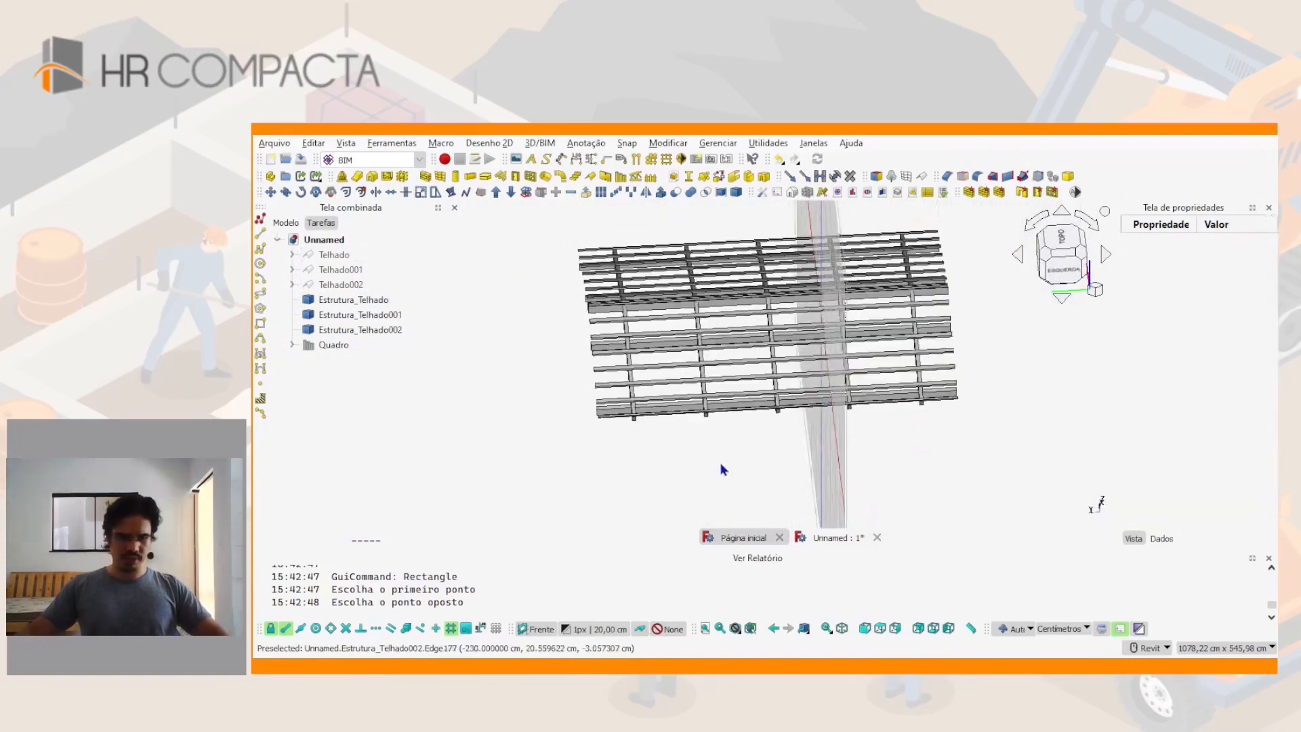
Set the working plane to top and switch off the grid
{"action": "key", "text": "9"}
{"action": "key", "text": "1"}
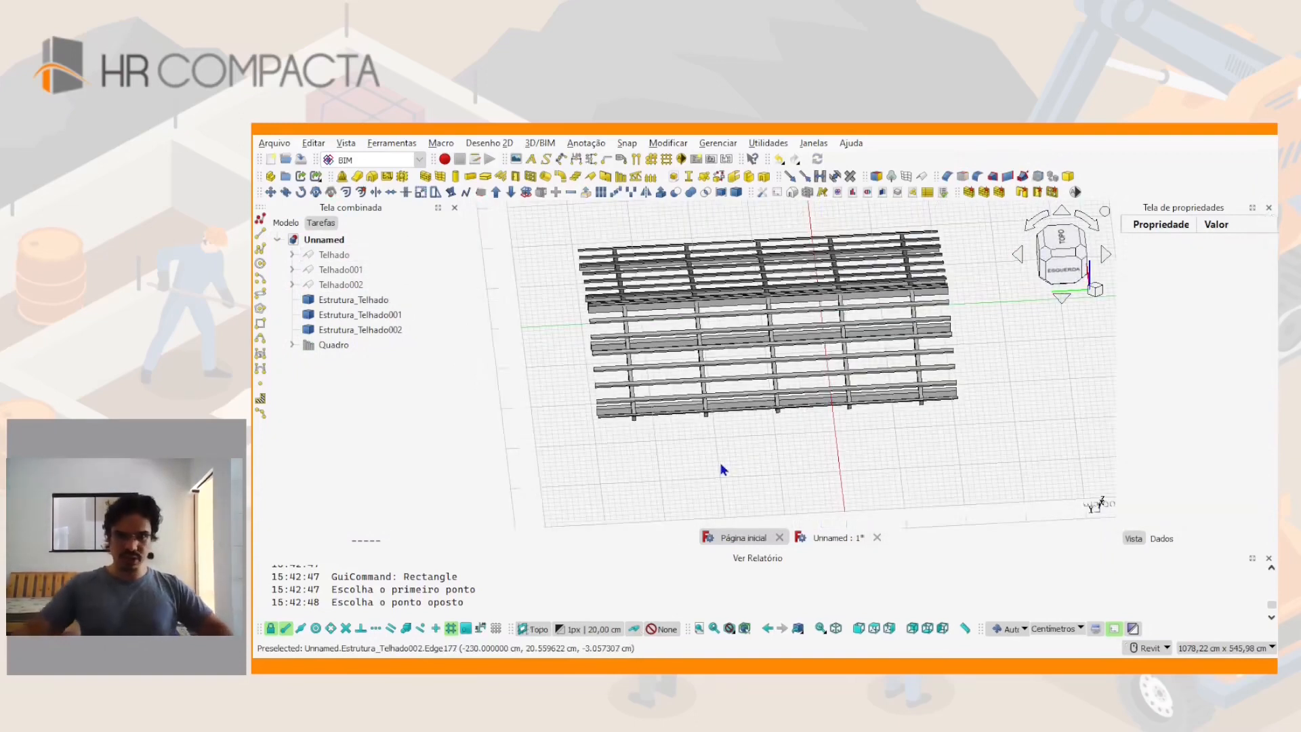
{"action": "key", "text": "g"}
{"action": "key", "text": "r"}
{"action": "middle_click_drag", "start_coordinate": [718, 445], "coordinate": [670, 405], "text": "shift"}
{"action": "middle_click_drag", "start_coordinate": [786, 407], "coordinate": [717, 404]}
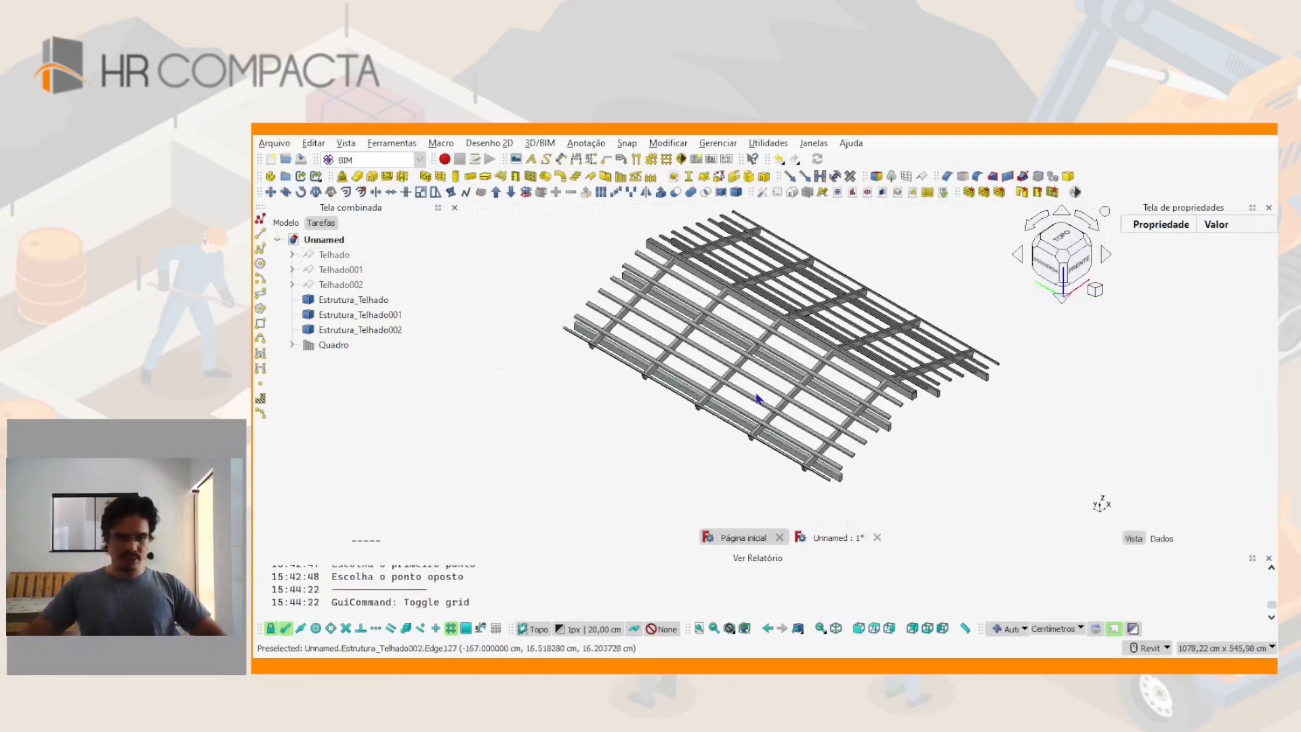
Give the three roof structures and the ridge beam frame a brown shape colour of [170, 85, 0]
{"action": "left_click", "coordinate": [360, 301]}
{"action": "left_click", "coordinate": [360, 329], "text": "ctrl"}
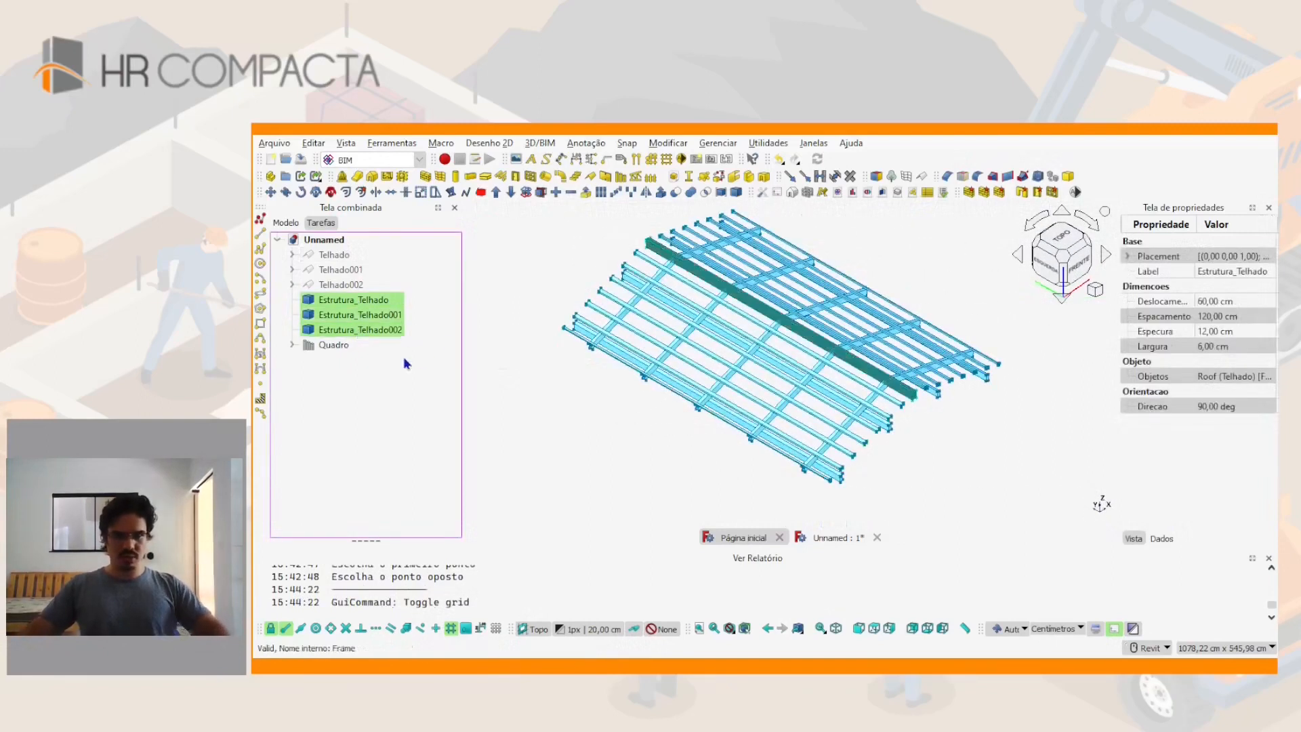
{"action": "left_click", "coordinate": [339, 345], "text": "ctrl"}
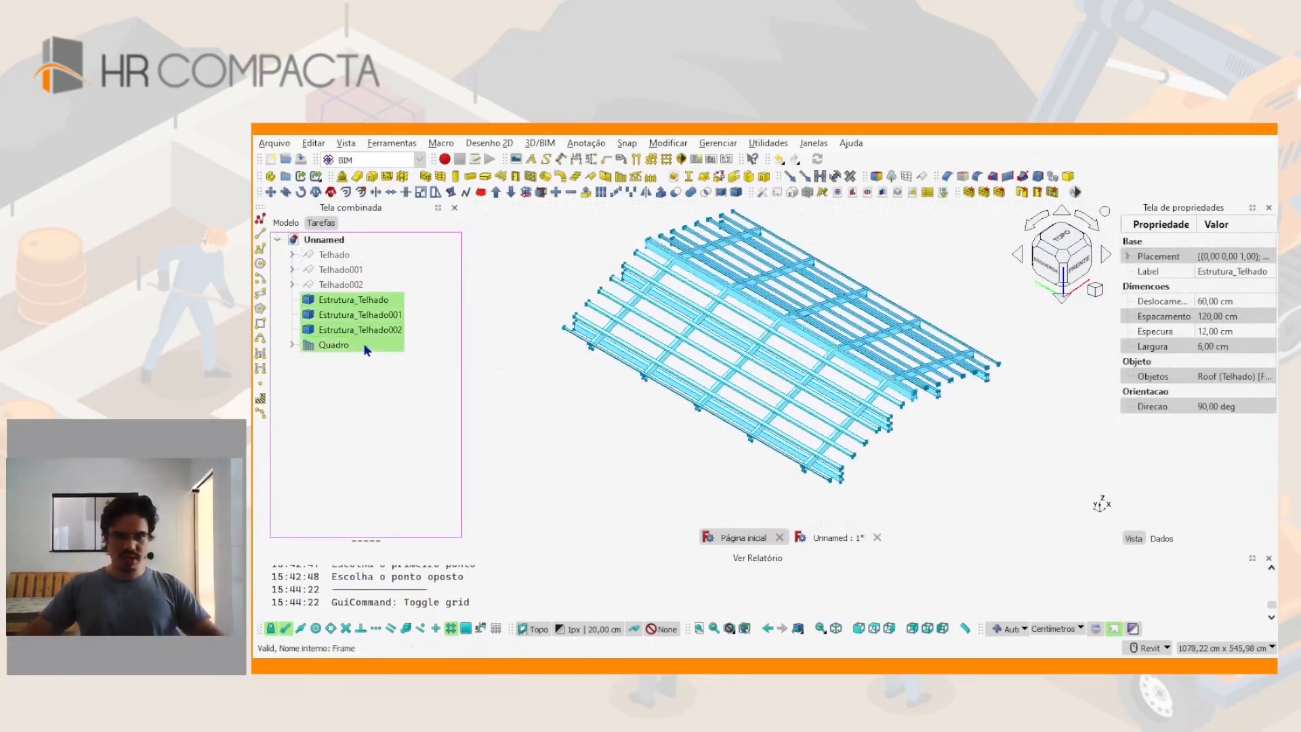
{"action": "left_click", "coordinate": [1134, 538]}
{"action": "left_click", "coordinate": [1233, 438]}
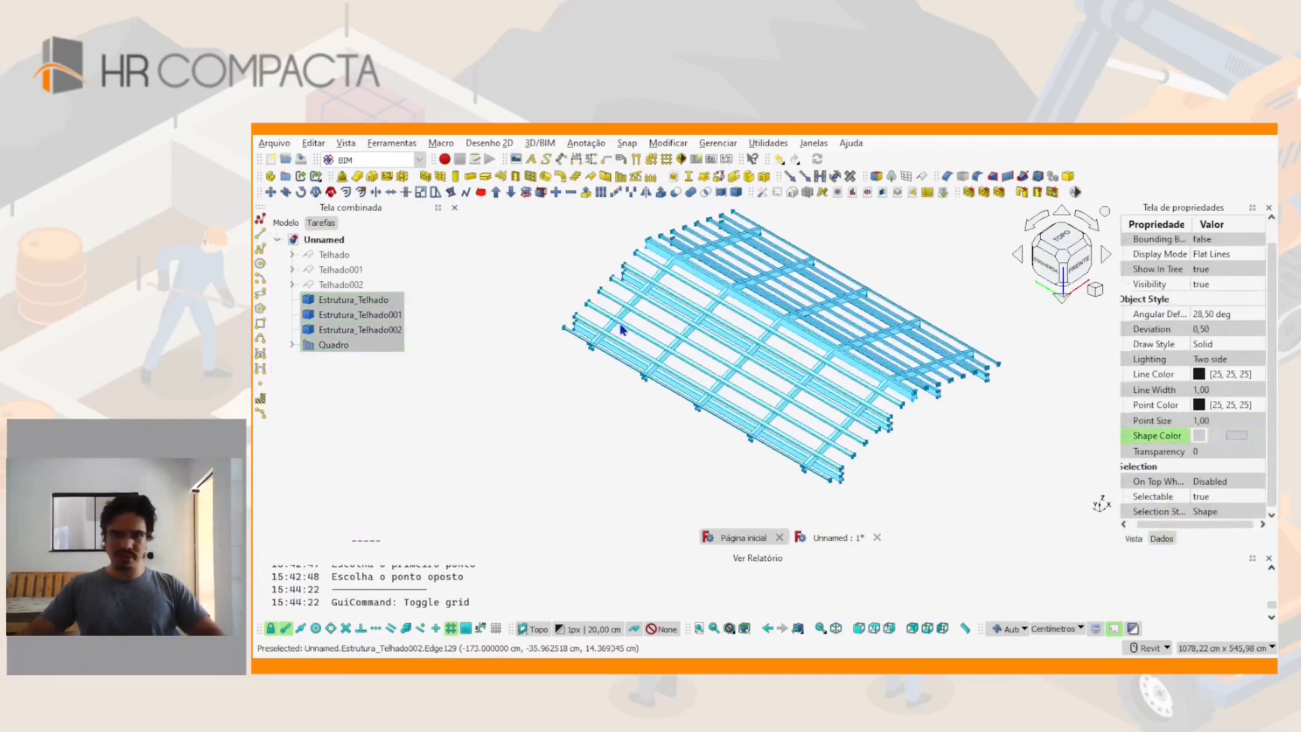
{"action": "left_click", "coordinate": [697, 456]}
{"action": "middle_click_drag", "start_coordinate": [829, 395], "coordinate": [949, 318], "text": "shift"}
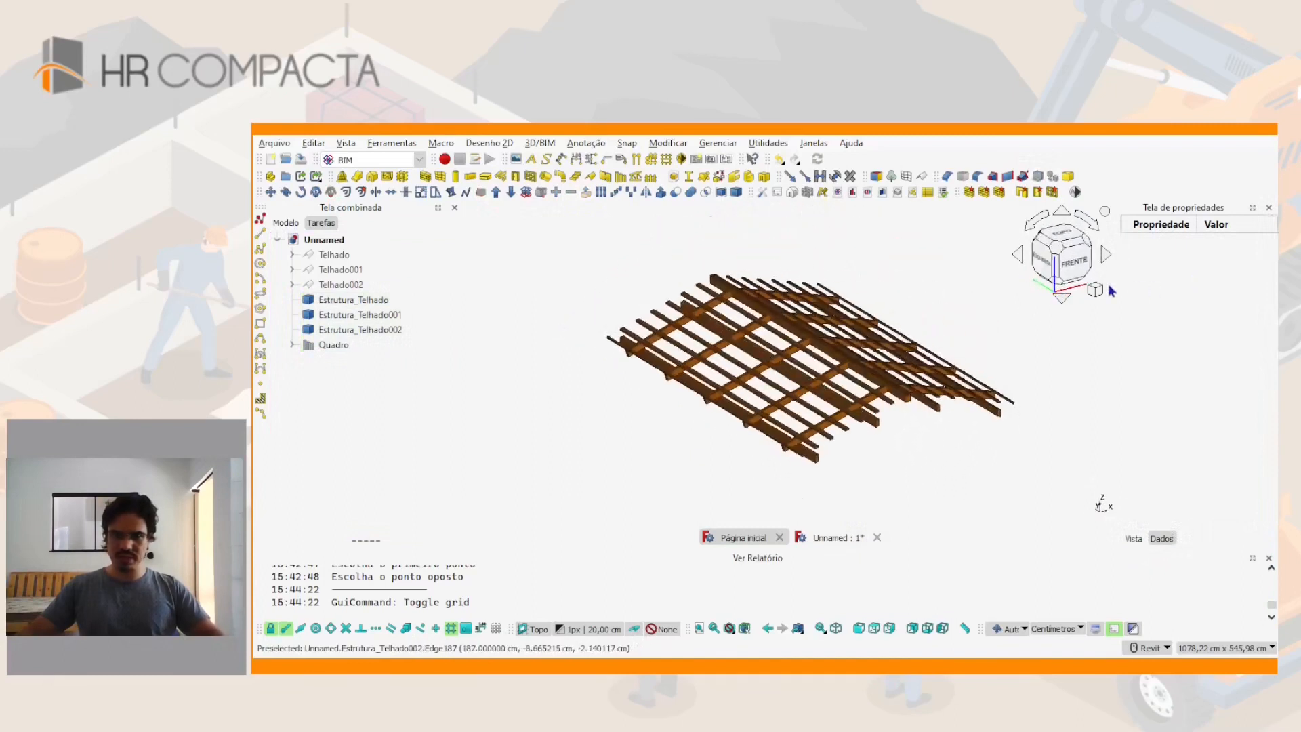
{"action": "middle_click_drag", "start_coordinate": [1118, 310], "coordinate": [779, 424], "text": "shift"}
Set the direction of the batten layer Estrutura_Telhado002 to 45 degrees
{"action": "left_click", "coordinate": [405, 331]}
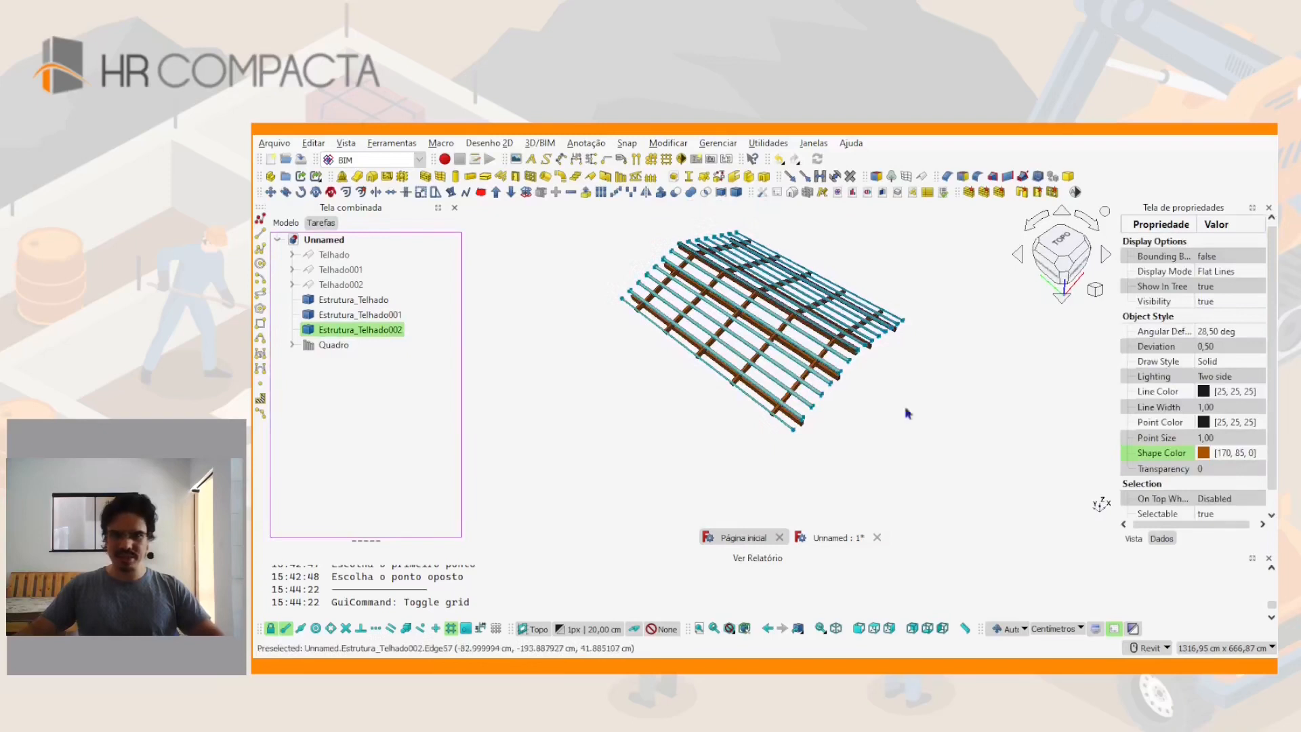
{"action": "left_click", "coordinate": [1161, 540]}
{"action": "left_click", "coordinate": [1204, 406]}
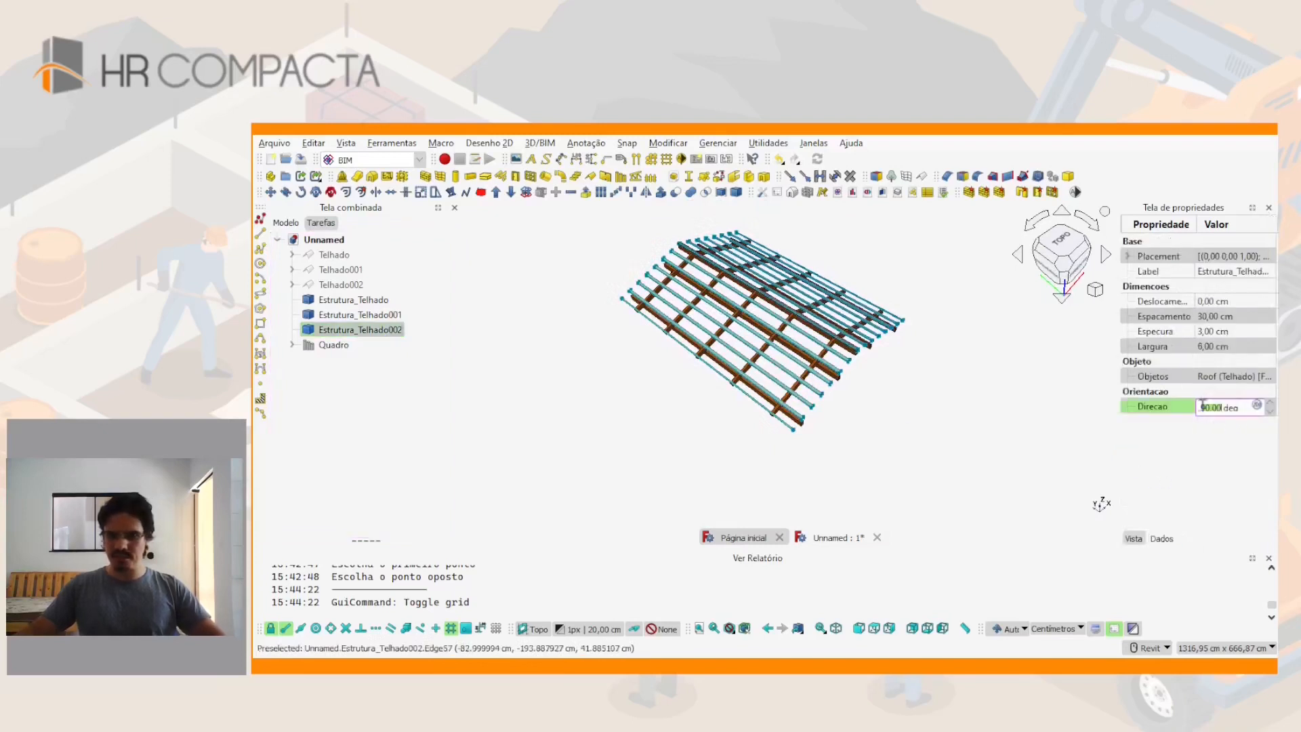
{"action": "scroll", "coordinate": [780, 364], "scroll_direction": "up", "scroll_amount": 2}
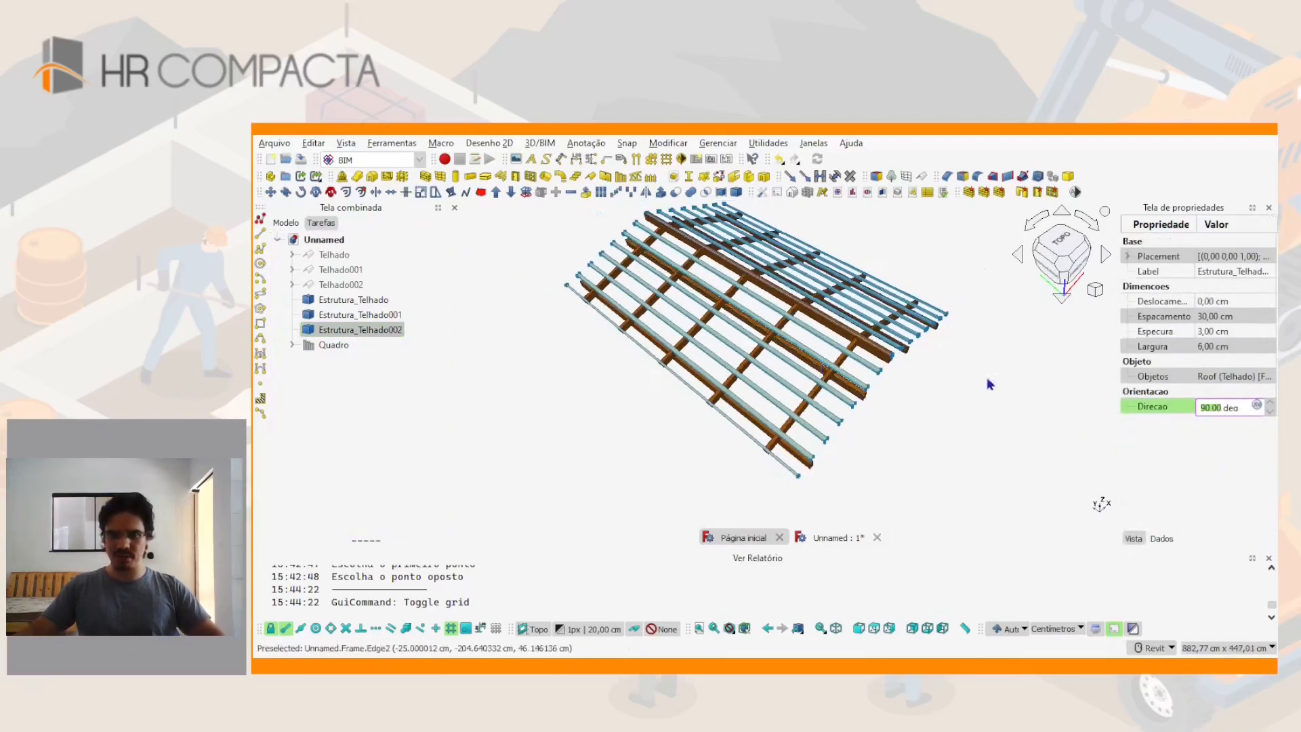
{"action": "type", "text": "45"}
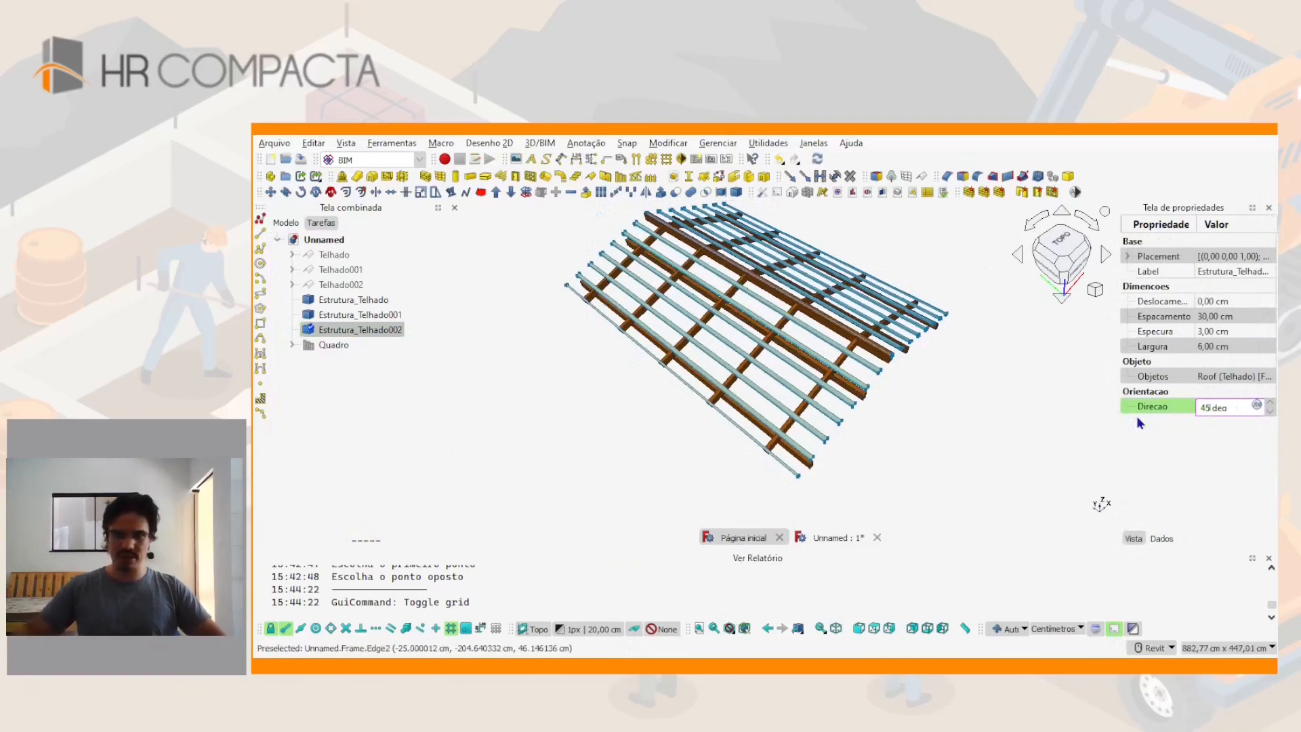
{"action": "key", "text": "Return"}
{"action": "left_click", "coordinate": [925, 401]}
{"action": "middle_click_drag", "start_coordinate": [925, 401], "coordinate": [652, 387], "text": "shift"}
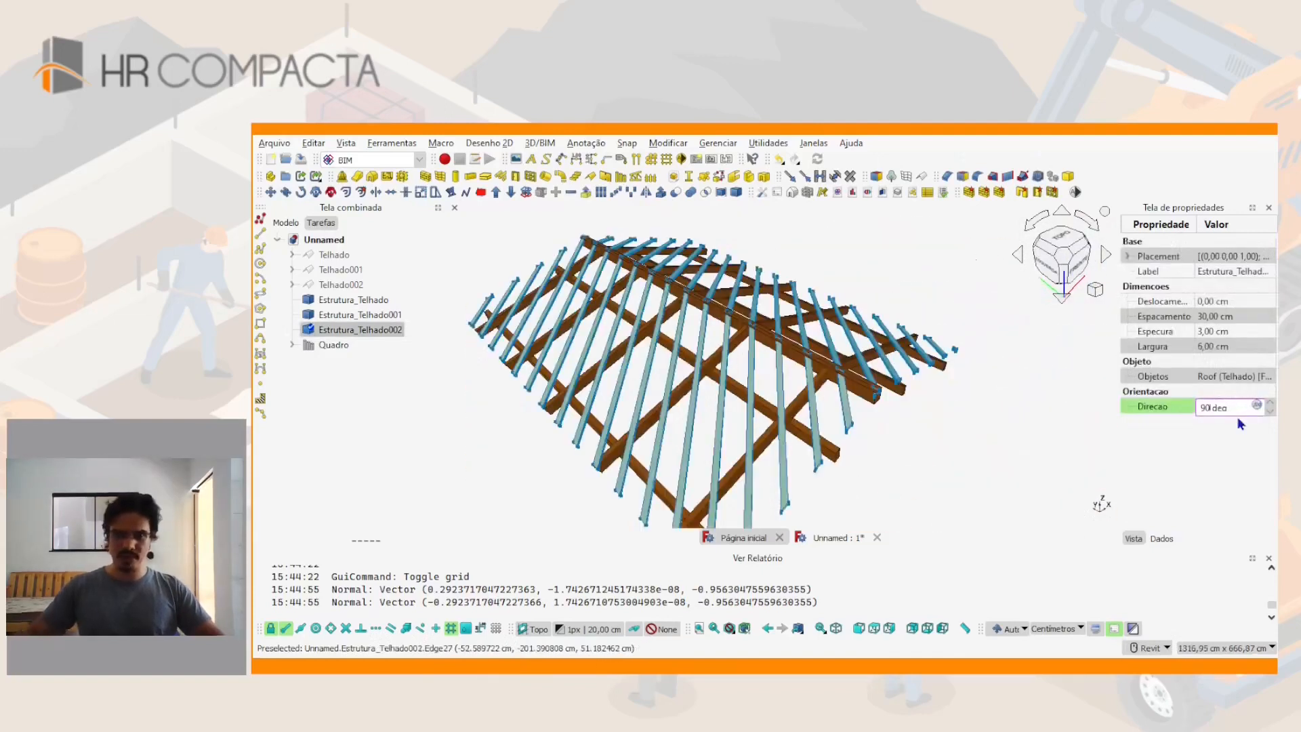
Restore the batten layer's direction to 90 degrees
{"action": "key", "text": "Return"}
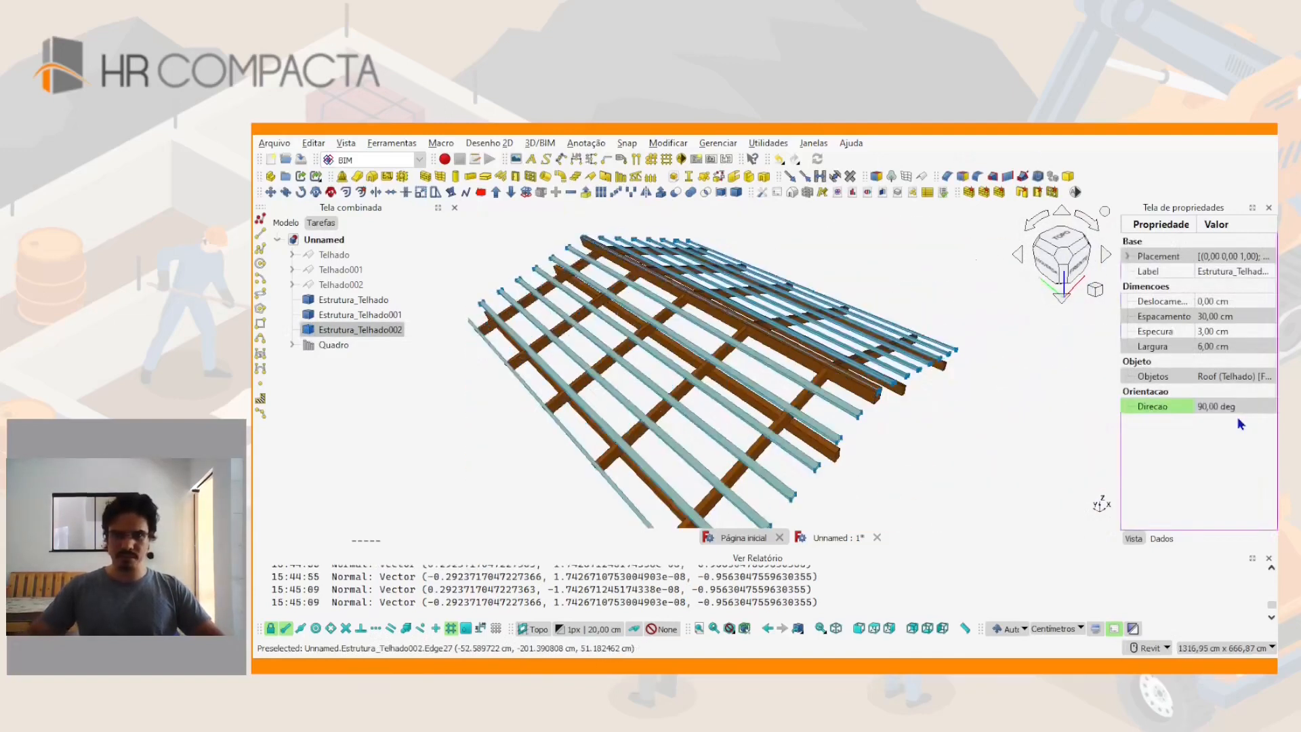
{"action": "left_click", "coordinate": [959, 387]}
{"action": "scroll", "coordinate": [875, 366], "scroll_direction": "down", "scroll_amount": 5}
{"action": "mouse_move", "coordinate": [874, 366]}
{"action": "middle_mouse_down", "text": "shift"}
{"action": "mouse_move", "coordinate": [824, 369]}
{"action": "mouse_move", "coordinate": [867, 373]}
{"action": "middle_mouse_up", "text": "shift"}
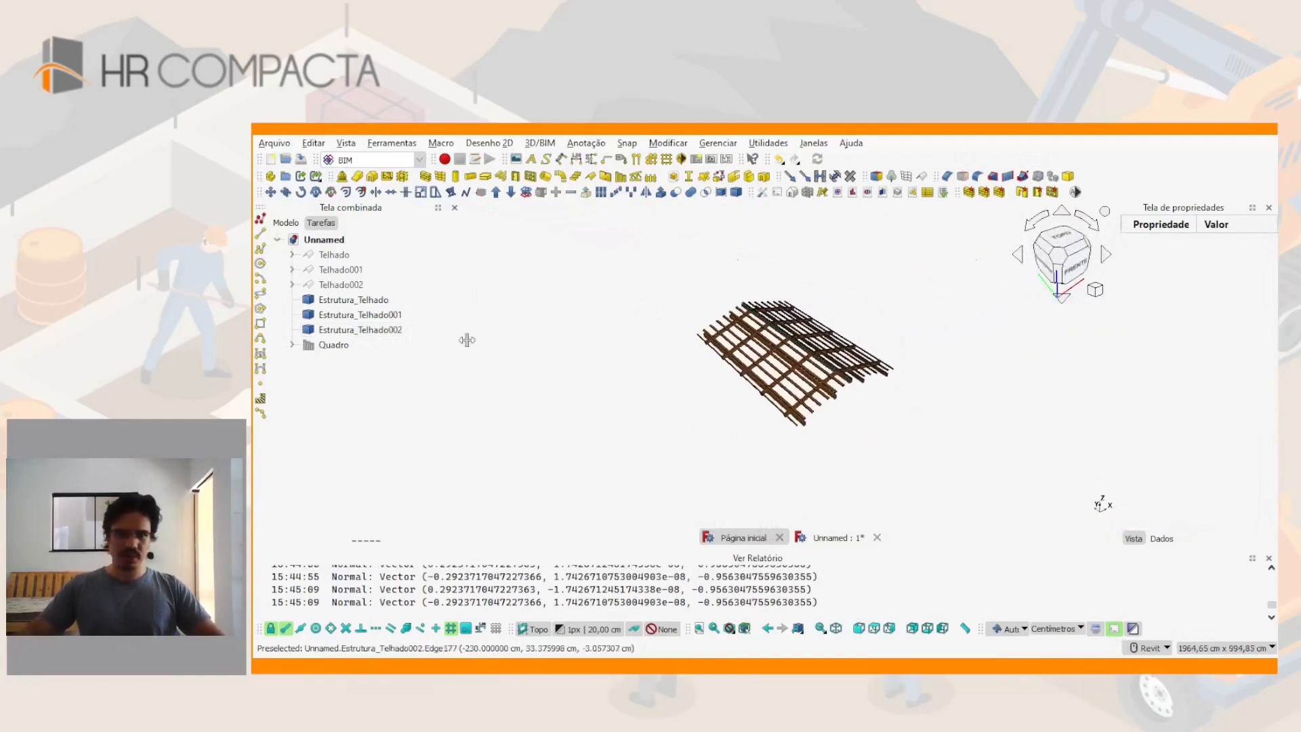
Show the roof Telhado again on top of the brown timber structure
{"action": "left_click", "coordinate": [334, 254]}
{"action": "key", "text": "space"}
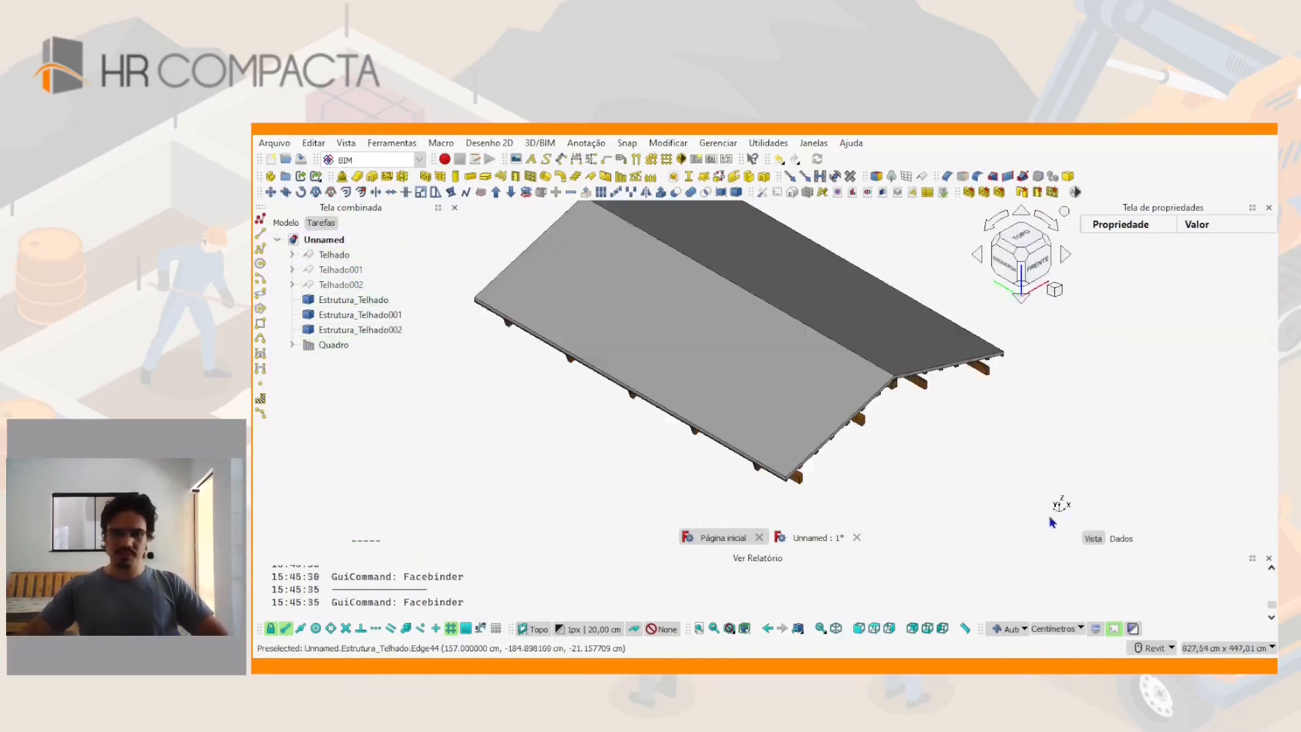
{"action": "mouse_move", "coordinate": [827, 391]}
{"action": "middle_mouse_down", "text": "shift"}
{"action": "mouse_move", "coordinate": [765, 364]}
{"action": "mouse_move", "coordinate": [840, 371]}
{"action": "middle_mouse_up", "text": "shift"}
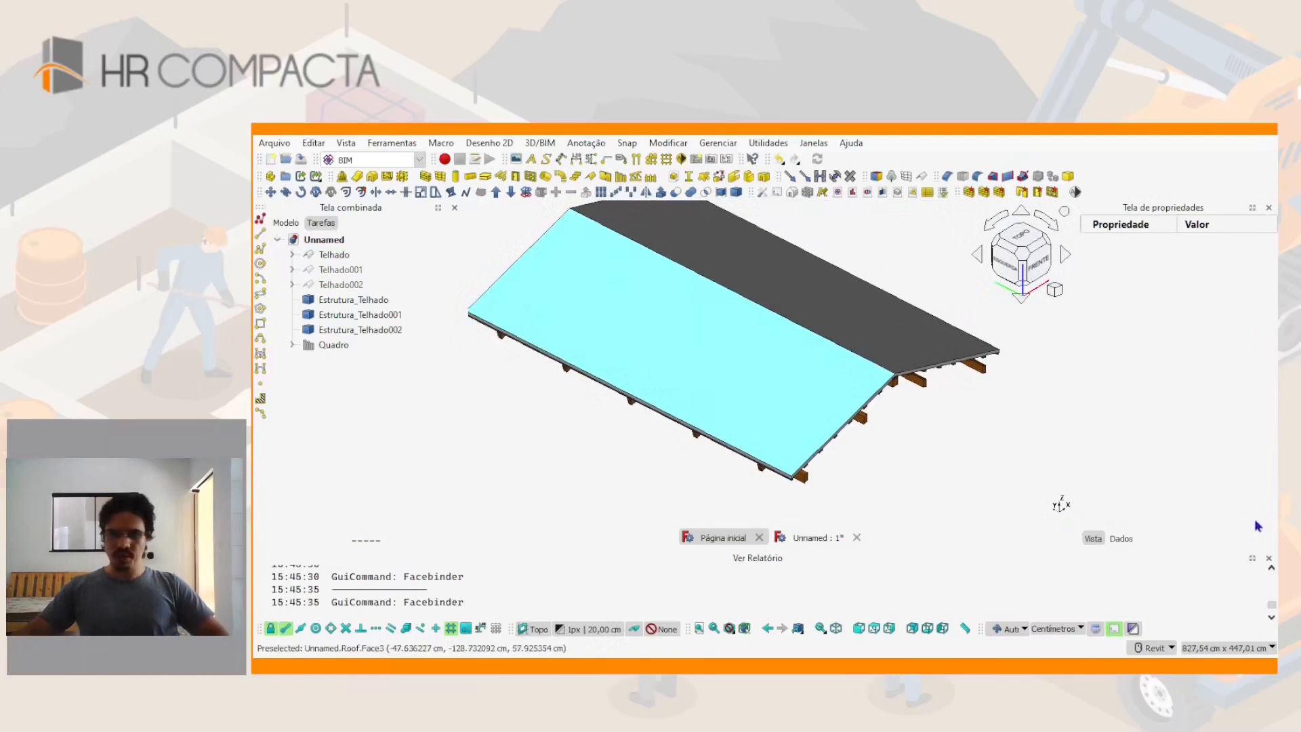
{"action": "middle_click_drag", "start_coordinate": [824, 375], "coordinate": [891, 414]}
{"action": "middle_click_drag", "start_coordinate": [840, 403], "coordinate": [885, 443], "text": "shift"}
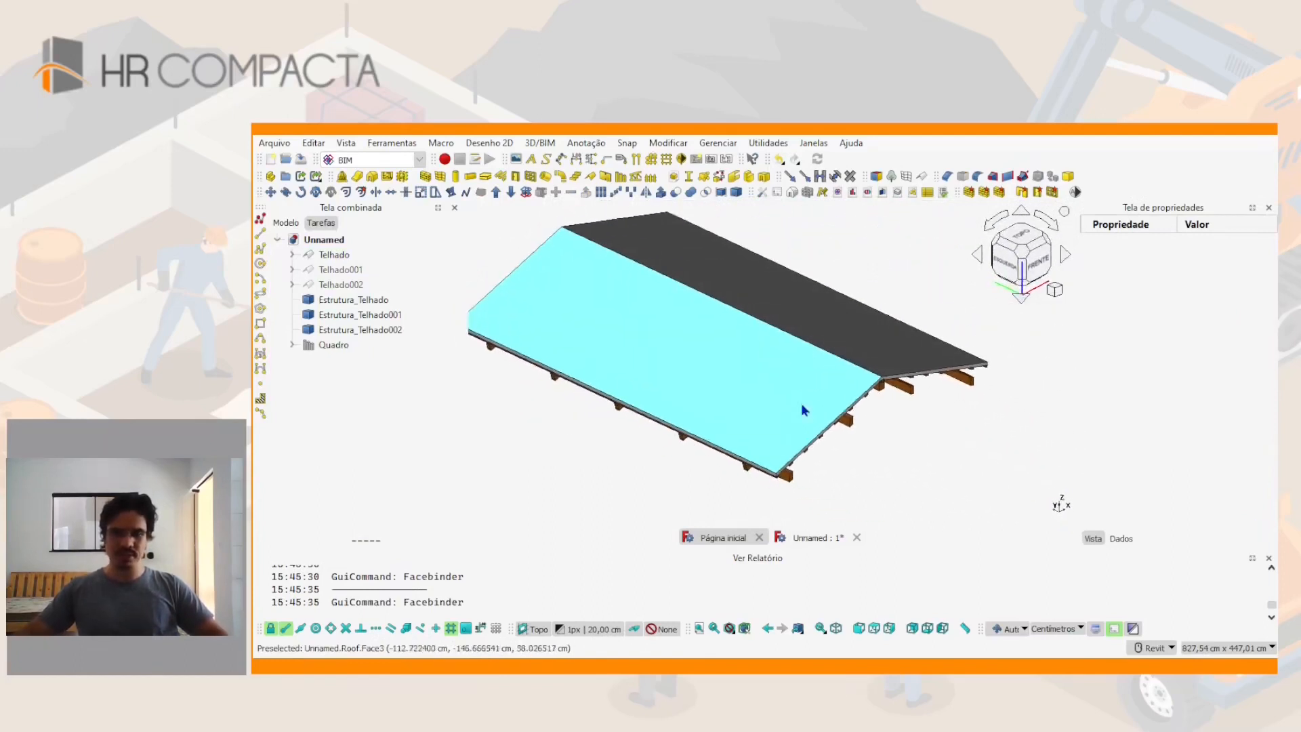
Open the profile parameters of the Telhado roof and widen them until the thickness column is readable
{"action": "scroll", "coordinate": [801, 404], "scroll_direction": "up", "scroll_amount": 2}
{"action": "mouse_move", "coordinate": [800, 404]}
{"action": "middle_mouse_down"}
{"action": "mouse_move", "coordinate": [847, 413]}
{"action": "mouse_move", "coordinate": [807, 385]}
{"action": "mouse_move", "coordinate": [816, 407]}
{"action": "middle_mouse_up"}
{"action": "scroll", "coordinate": [801, 398], "scroll_direction": "down", "scroll_amount": 2}
{"action": "left_click", "coordinate": [924, 365]}
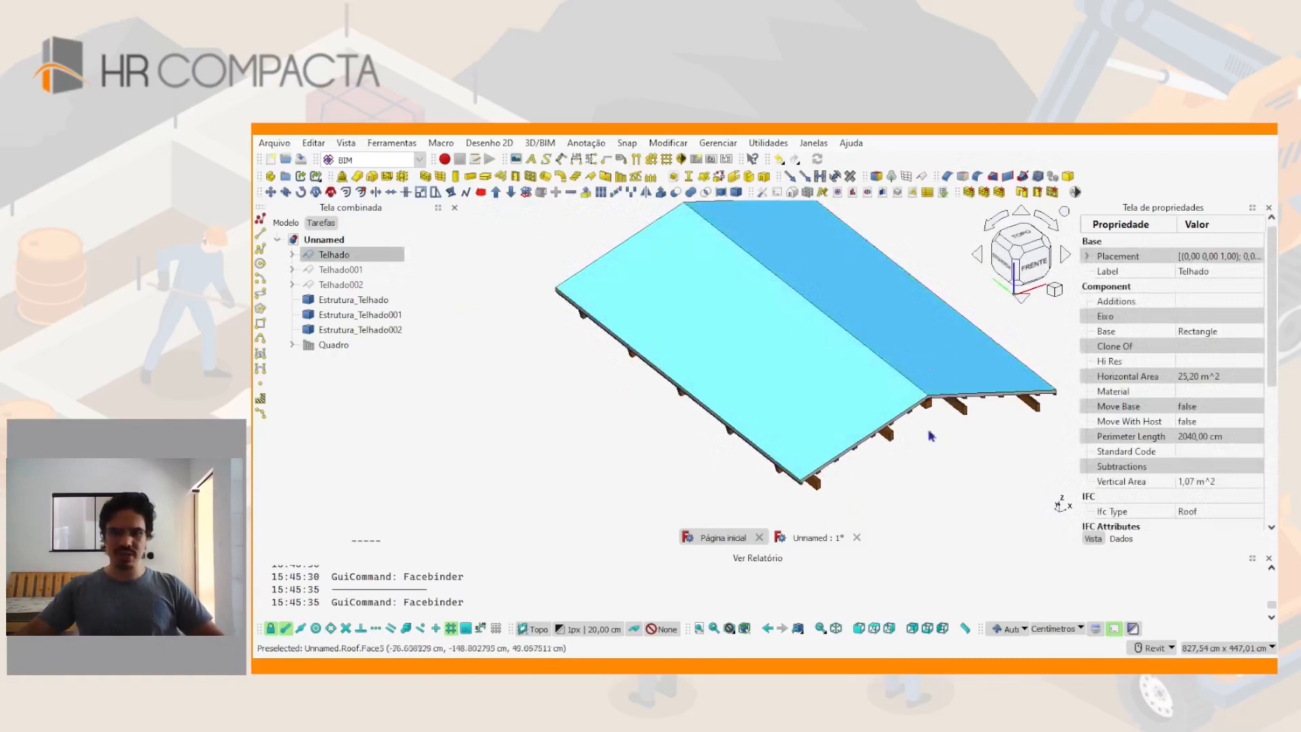
{"action": "left_click", "coordinate": [844, 405]}
{"action": "left_click", "coordinate": [331, 255]}
{"action": "double_click", "coordinate": [328, 260]}
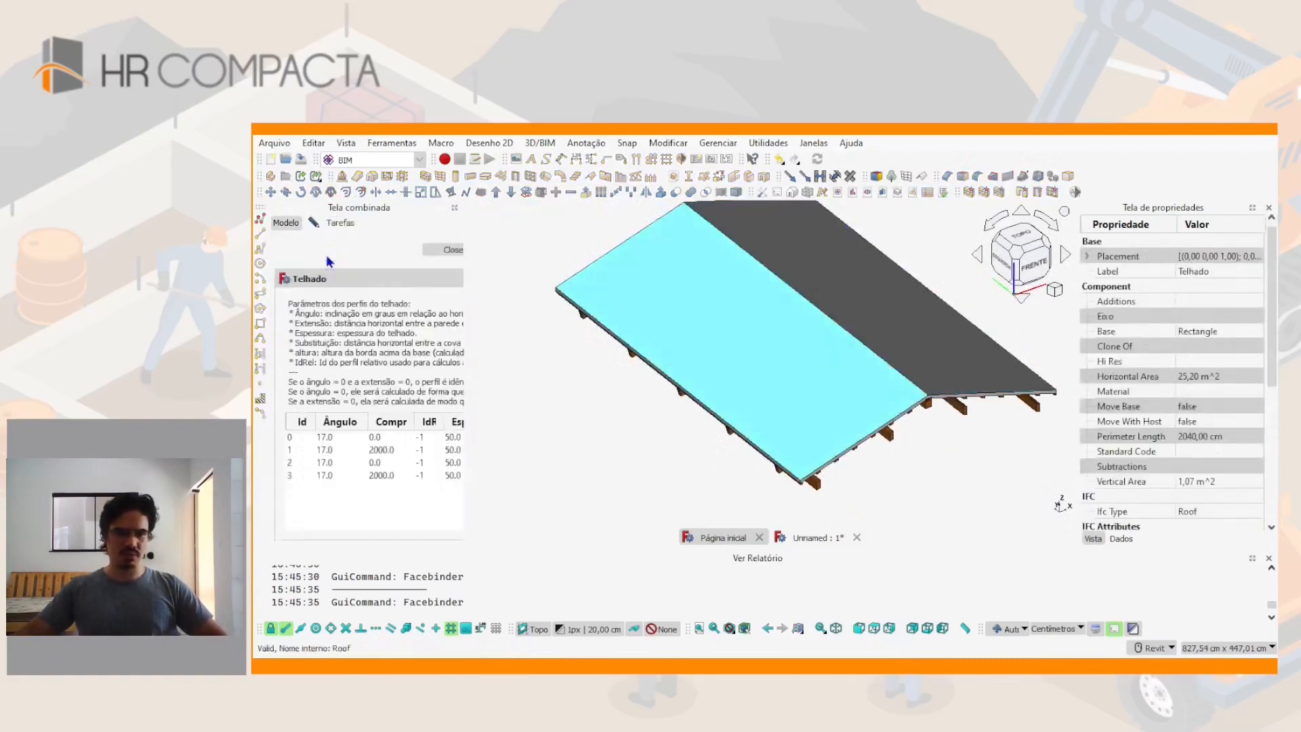
{"action": "left_click_drag", "start_coordinate": [467, 413], "coordinate": [565, 413]}
{"action": "middle_click_drag", "start_coordinate": [815, 400], "coordinate": [542, 433], "text": "shift"}
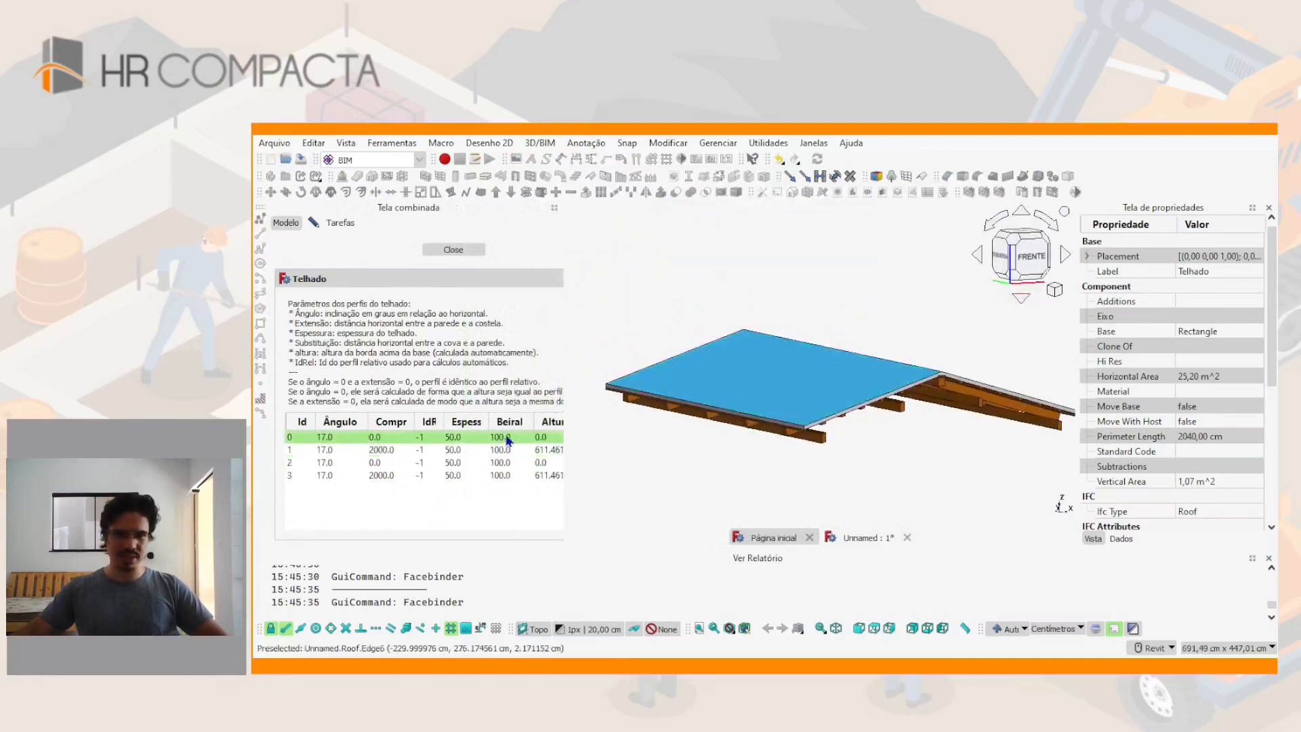
Set the thickness of Telhado's roof profiles 1 and 3 to 10.0
{"action": "double_click", "coordinate": [453, 450]}
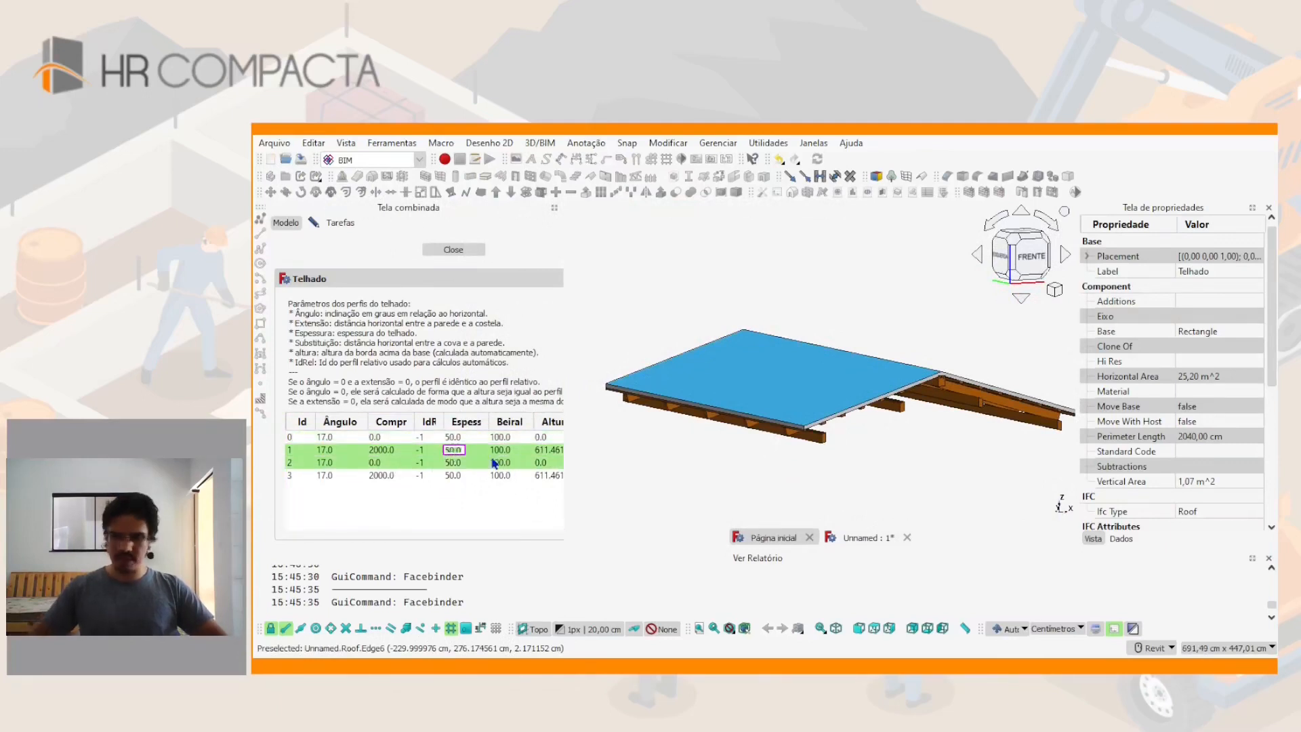
{"action": "type", "text": "10"}
{"action": "key", "text": "Return"}
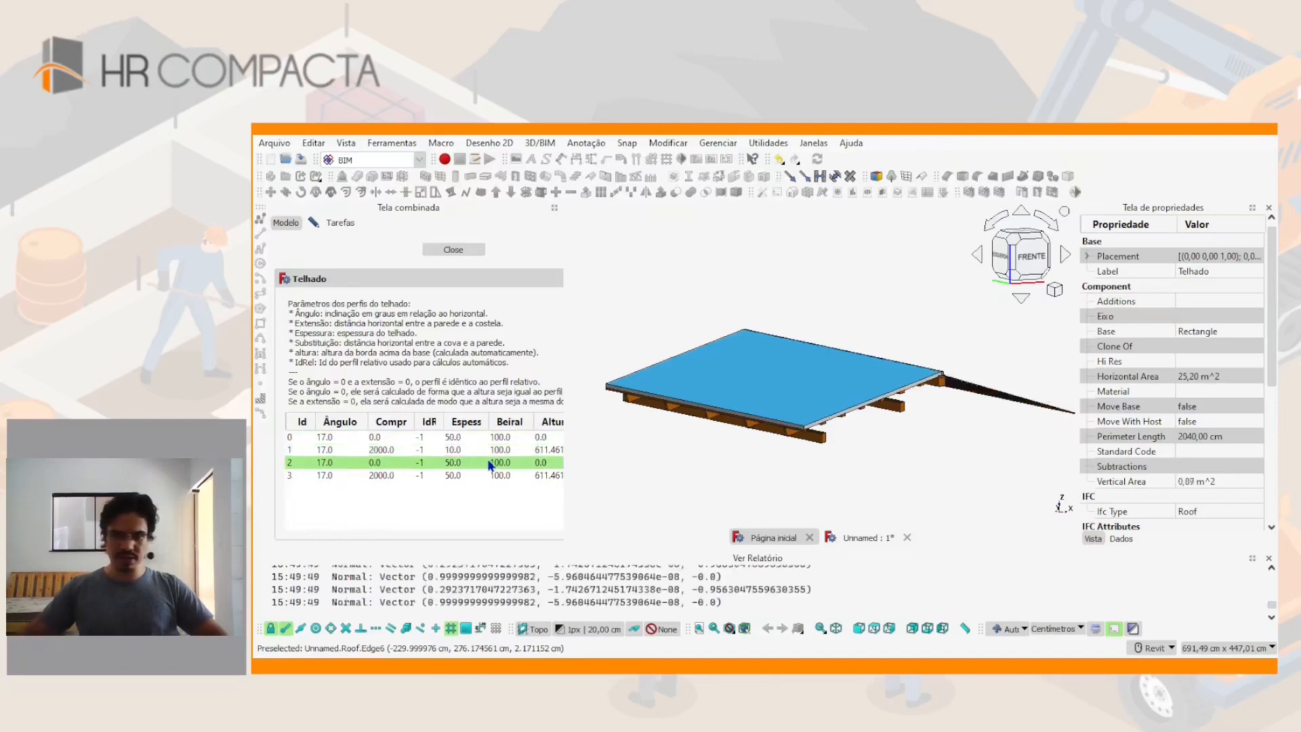
{"action": "double_click", "coordinate": [454, 476]}
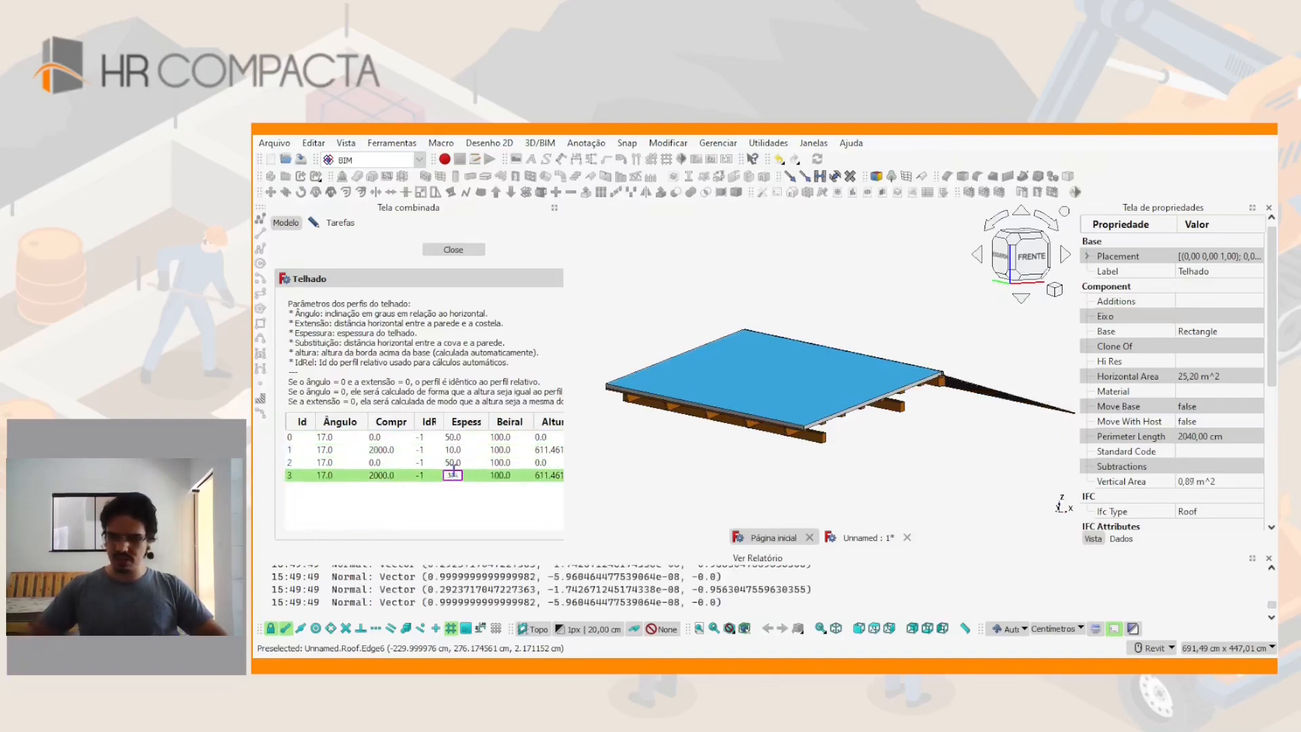
{"action": "key", "text": "Return"}
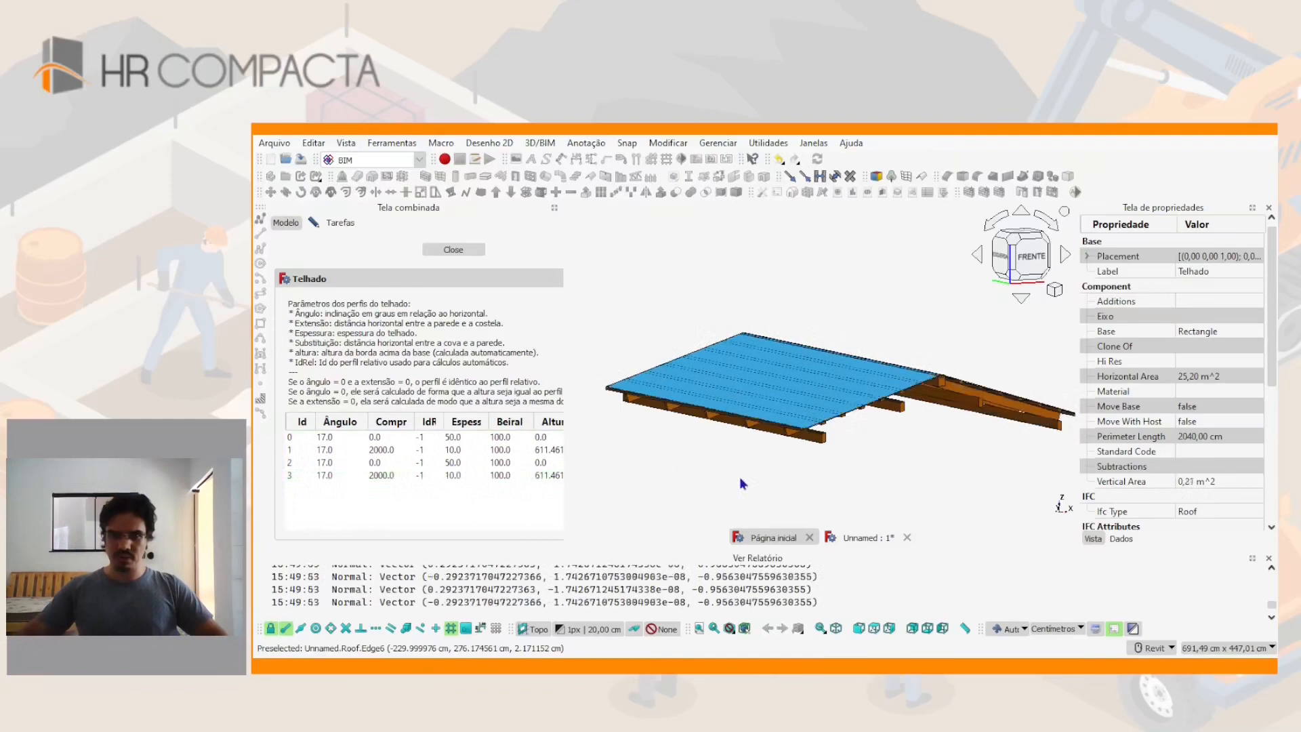
{"action": "left_click", "coordinate": [762, 476]}
{"action": "scroll", "coordinate": [817, 414], "scroll_direction": "up", "scroll_amount": 7}
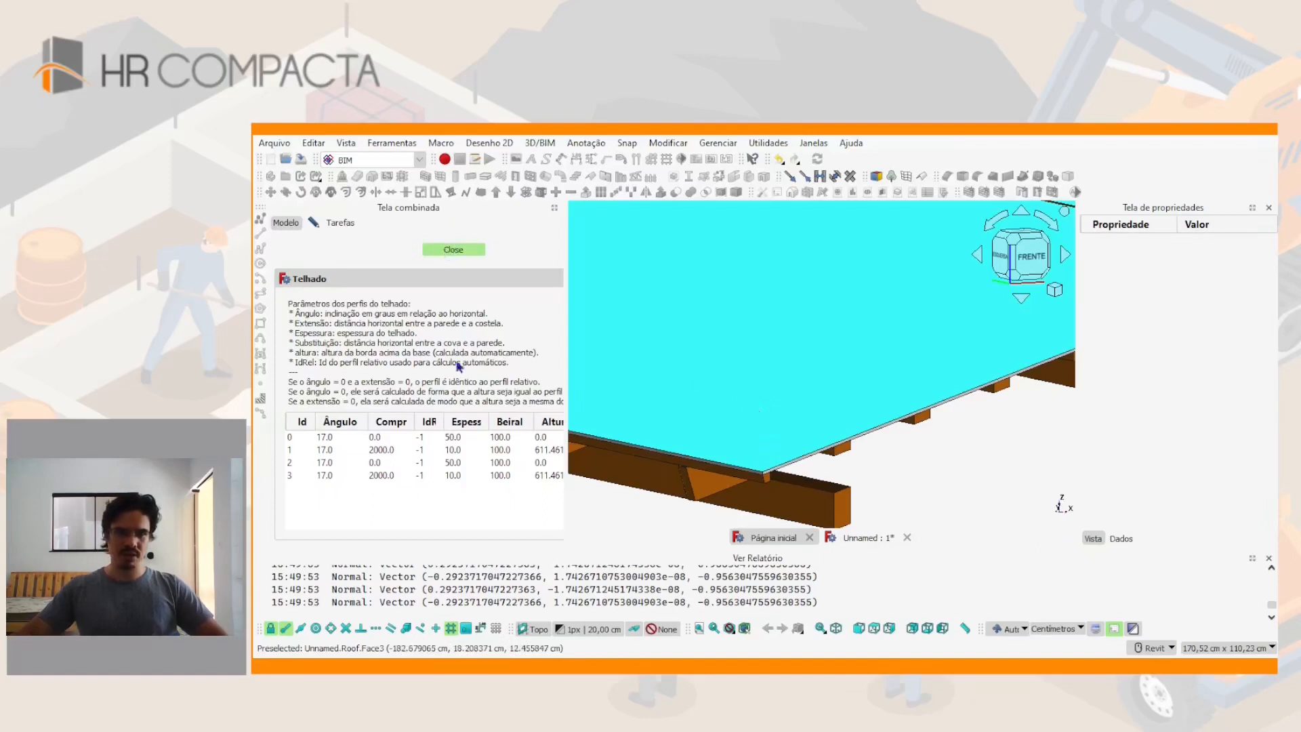
Close the roof parameters and create a separate Facebinder from each of the two sloping top faces of Telhado
{"action": "scroll", "coordinate": [747, 412], "scroll_direction": "down", "scroll_amount": 7}
{"action": "middle_click_drag", "start_coordinate": [811, 409], "coordinate": [874, 440], "text": "shift"}
{"action": "left_click", "coordinate": [872, 437]}
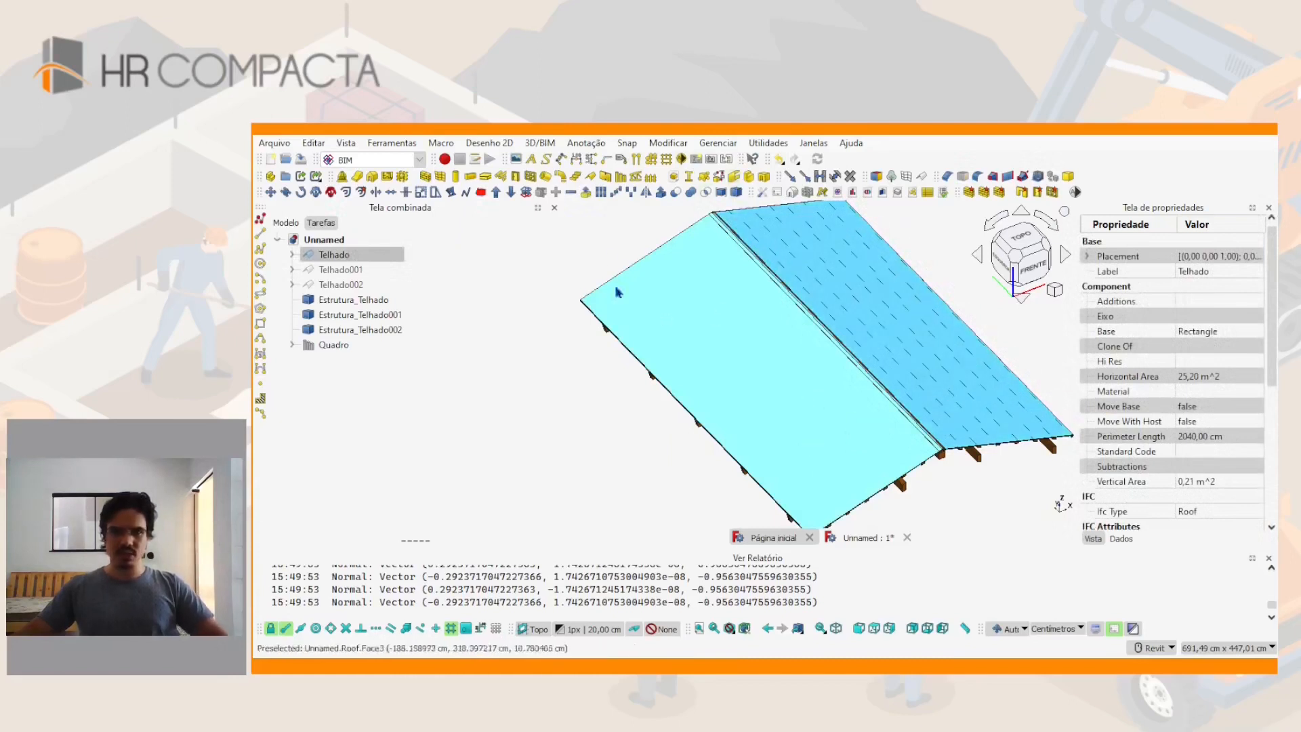
{"action": "left_click", "coordinate": [605, 249]}
{"action": "left_click", "coordinate": [824, 352]}
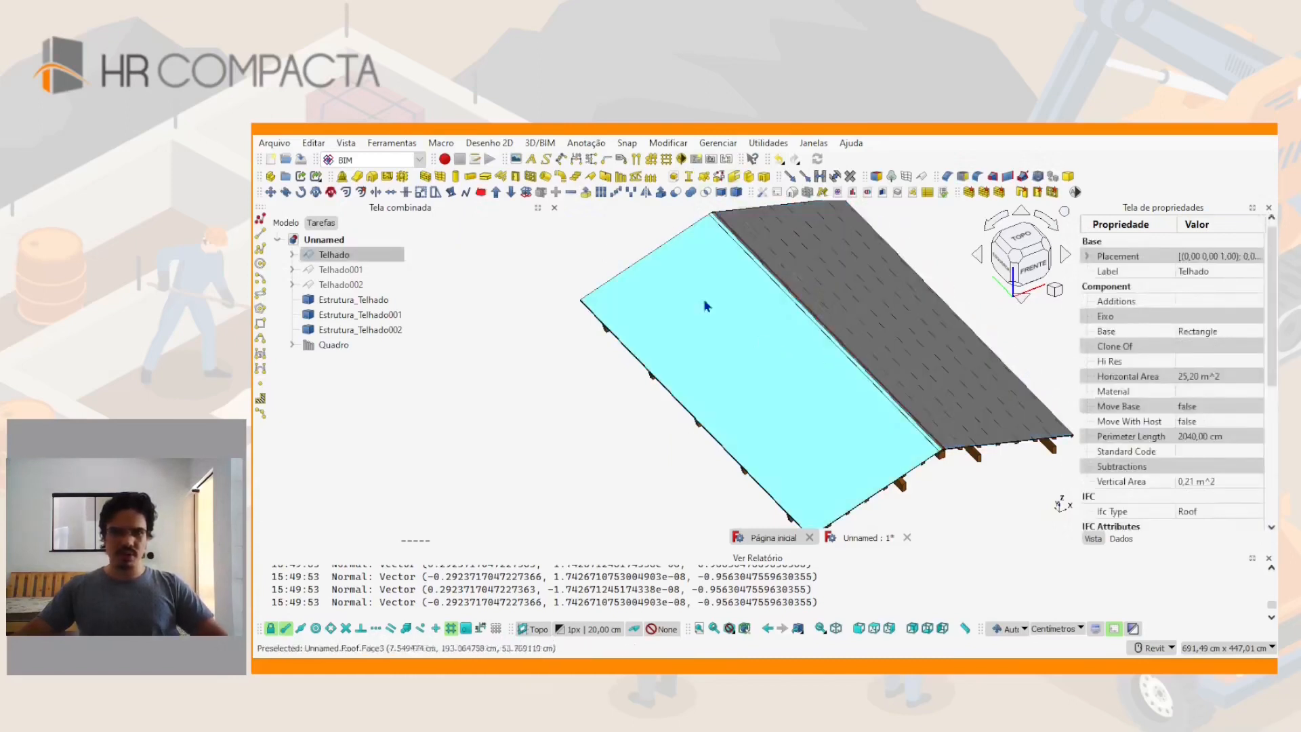
{"action": "left_click", "coordinate": [734, 179]}
{"action": "left_click", "coordinate": [803, 271]}
{"action": "left_click", "coordinate": [732, 178]}
{"action": "mouse_move", "coordinate": [795, 397]}
{"action": "middle_mouse_down", "text": "shift"}
{"action": "mouse_move", "coordinate": [791, 367]}
{"action": "mouse_move", "coordinate": [799, 381]}
{"action": "middle_mouse_up", "text": "shift"}
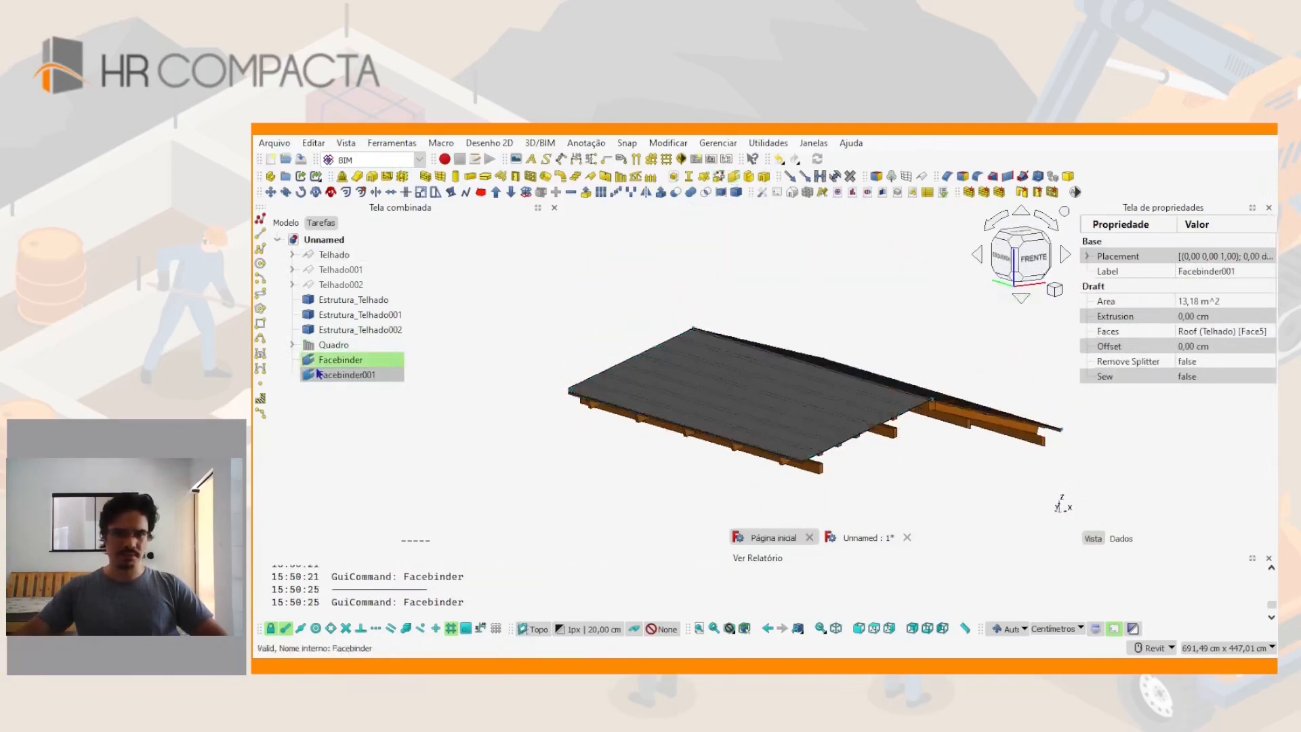
Hide the original Telhado roof so that only the two facebinders cover the wooden structure
{"action": "left_click", "coordinate": [332, 360]}
{"action": "left_click", "coordinate": [332, 255]}
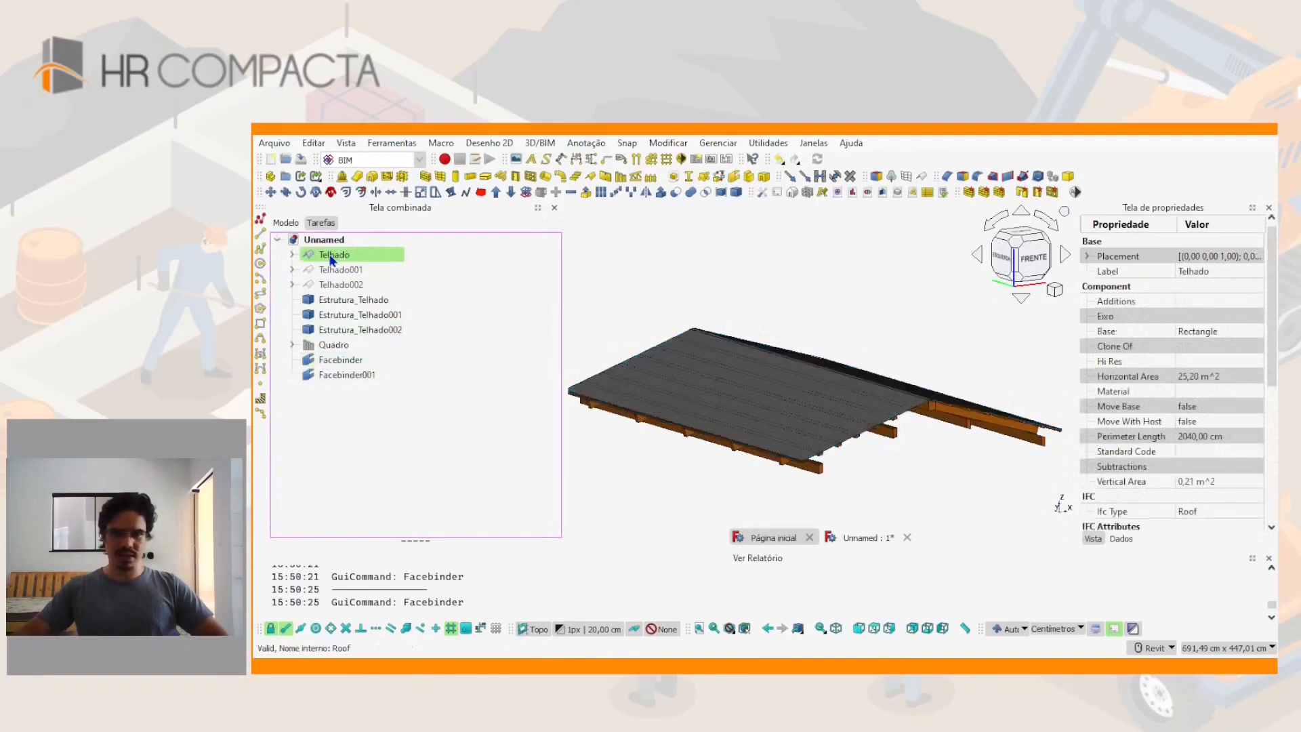
{"action": "scroll", "coordinate": [788, 436], "scroll_direction": "up", "scroll_amount": 5}
{"action": "middle_click_drag", "start_coordinate": [788, 435], "coordinate": [829, 456], "text": "shift"}
{"action": "scroll", "coordinate": [817, 402], "scroll_direction": "down", "scroll_amount": 5}
{"action": "scroll", "coordinate": [837, 485], "scroll_direction": "up", "scroll_amount": 3}
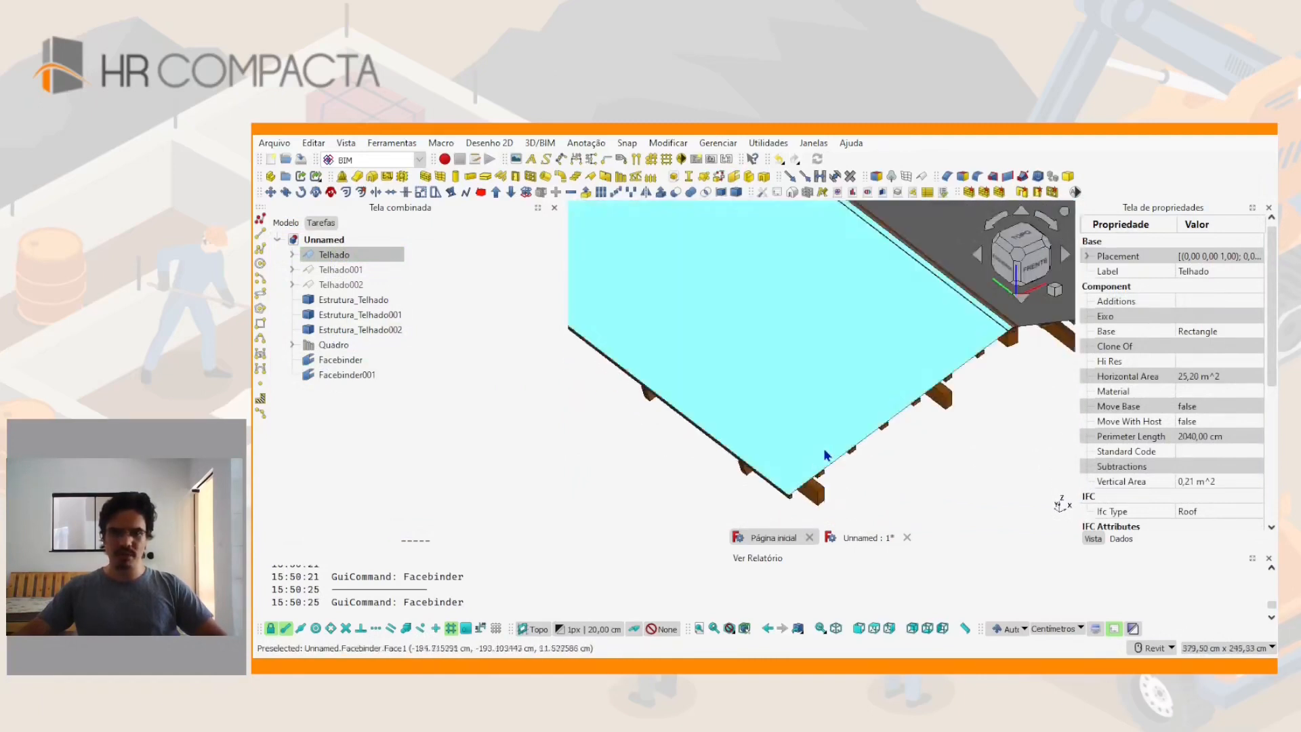
Create one Panel from Facebinder and another from Facebinder001
{"action": "left_click", "coordinate": [840, 441]}
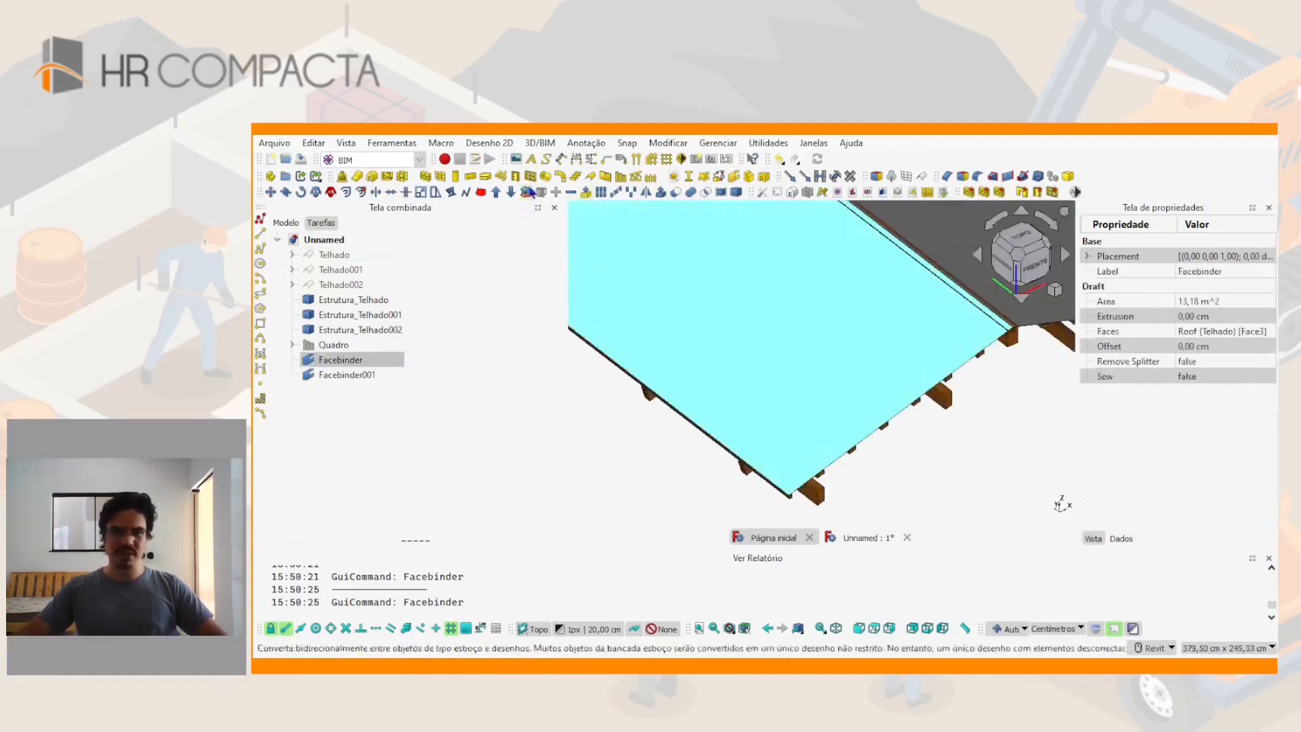
{"action": "left_click", "coordinate": [607, 178]}
{"action": "middle_click_drag", "start_coordinate": [818, 278], "coordinate": [881, 327], "text": "shift"}
{"action": "left_click", "coordinate": [883, 334]}
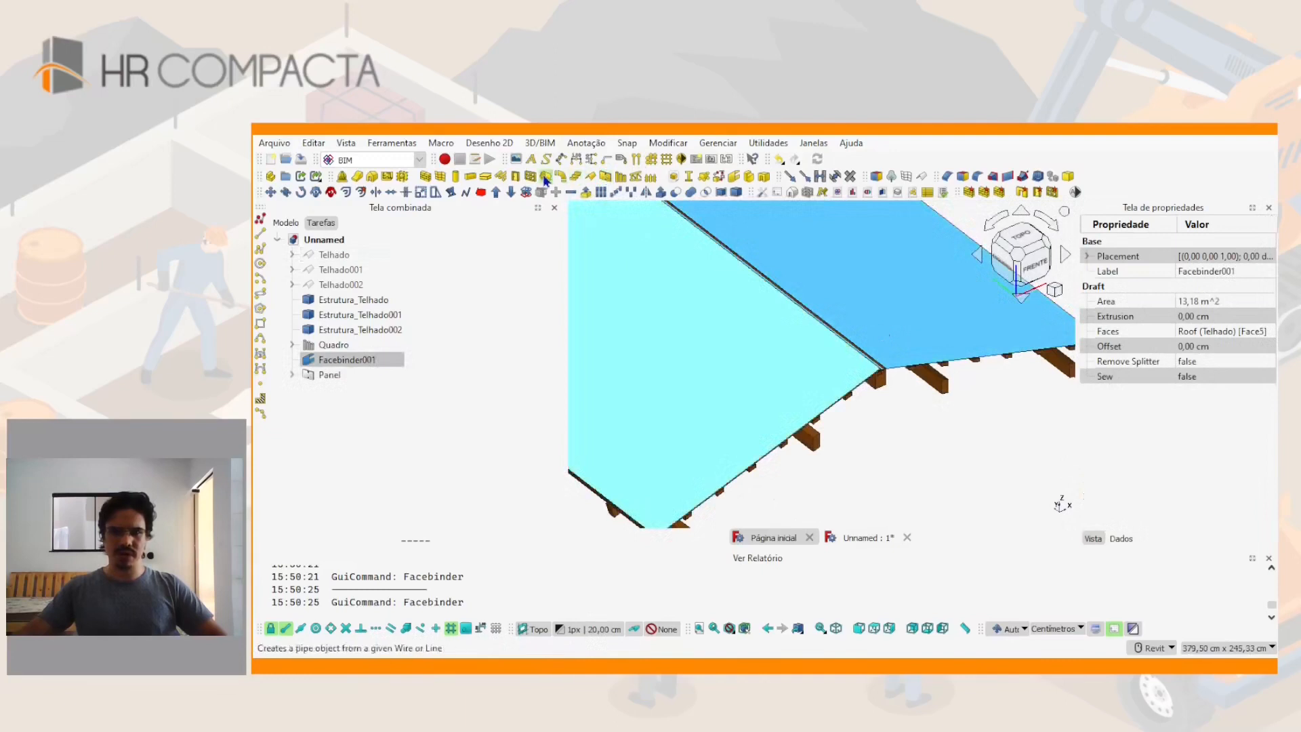
{"action": "left_click", "coordinate": [607, 178]}
{"action": "scroll", "coordinate": [876, 334], "scroll_direction": "down", "scroll_amount": 2}
{"action": "middle_click_drag", "start_coordinate": [877, 334], "coordinate": [948, 354]}
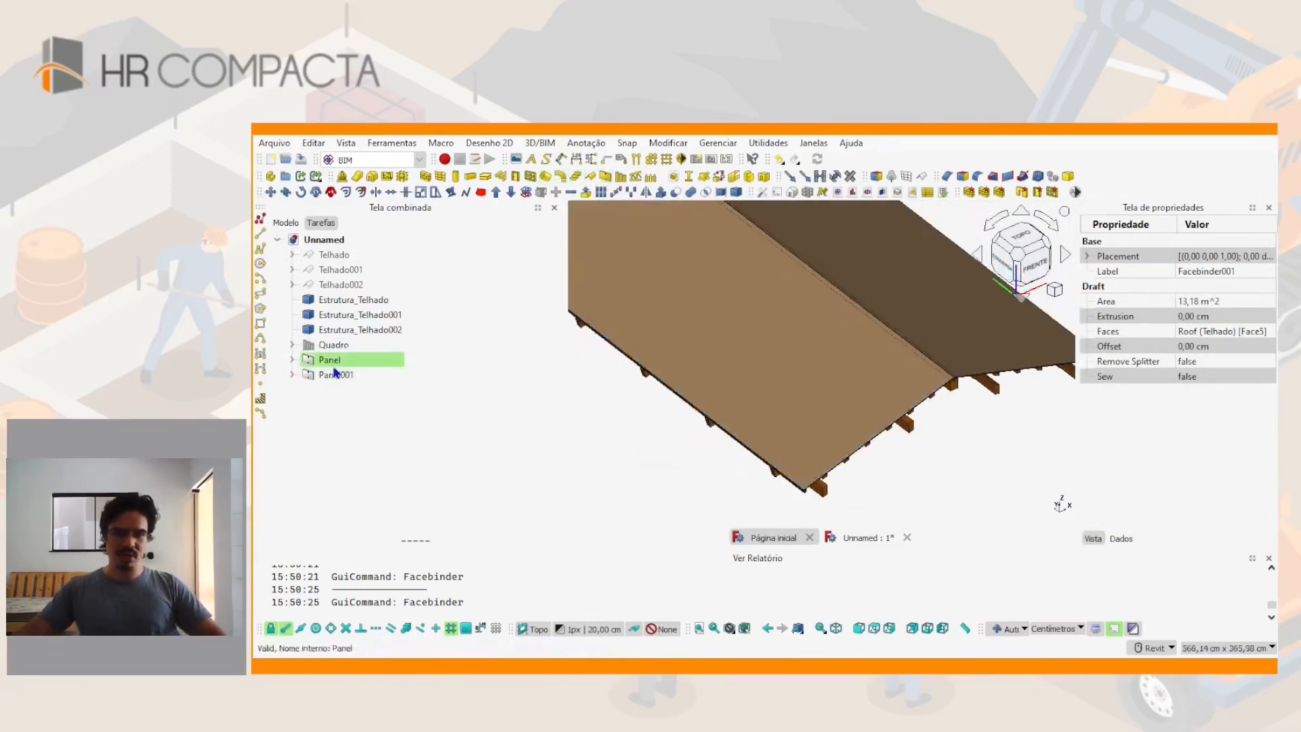
Set the wave direction of the first roof slope's panel to 90 degrees
{"action": "middle_click_drag", "start_coordinate": [779, 398], "coordinate": [808, 349], "text": "shift"}
{"action": "scroll", "coordinate": [851, 464], "scroll_direction": "up", "scroll_amount": 6}
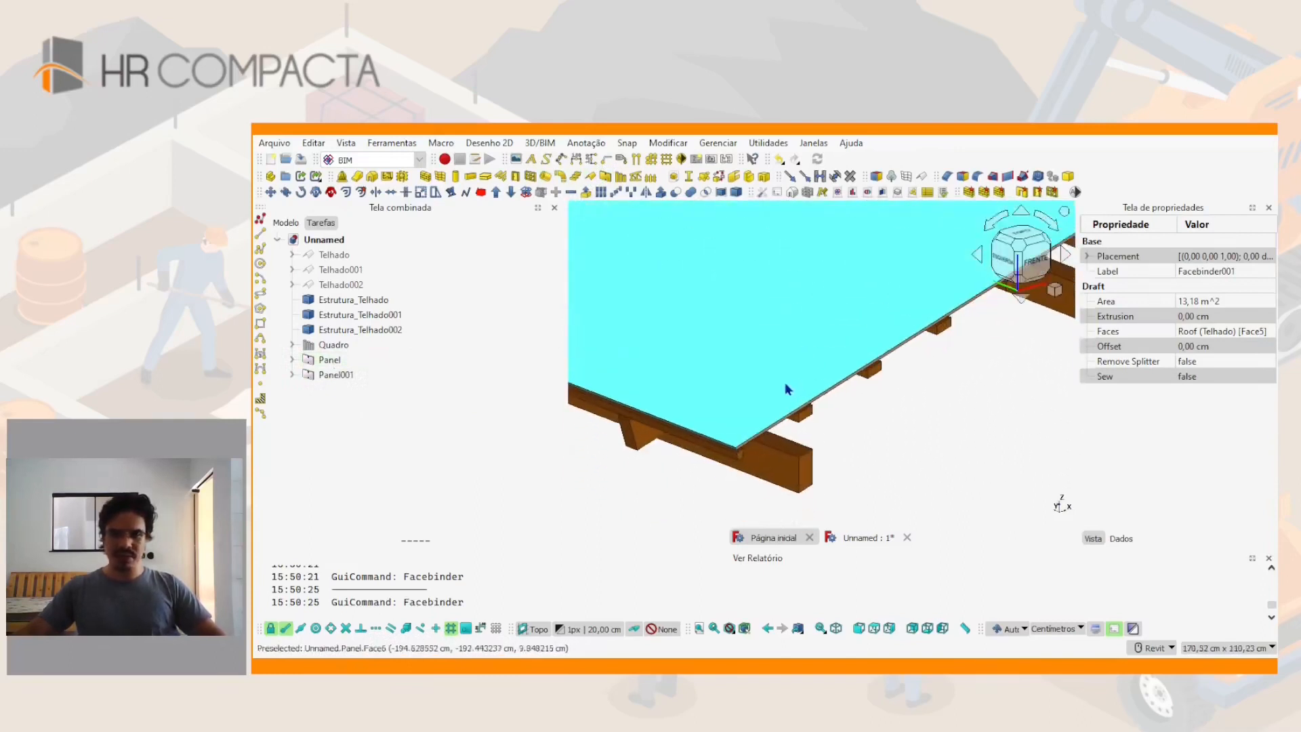
{"action": "left_click", "coordinate": [843, 353]}
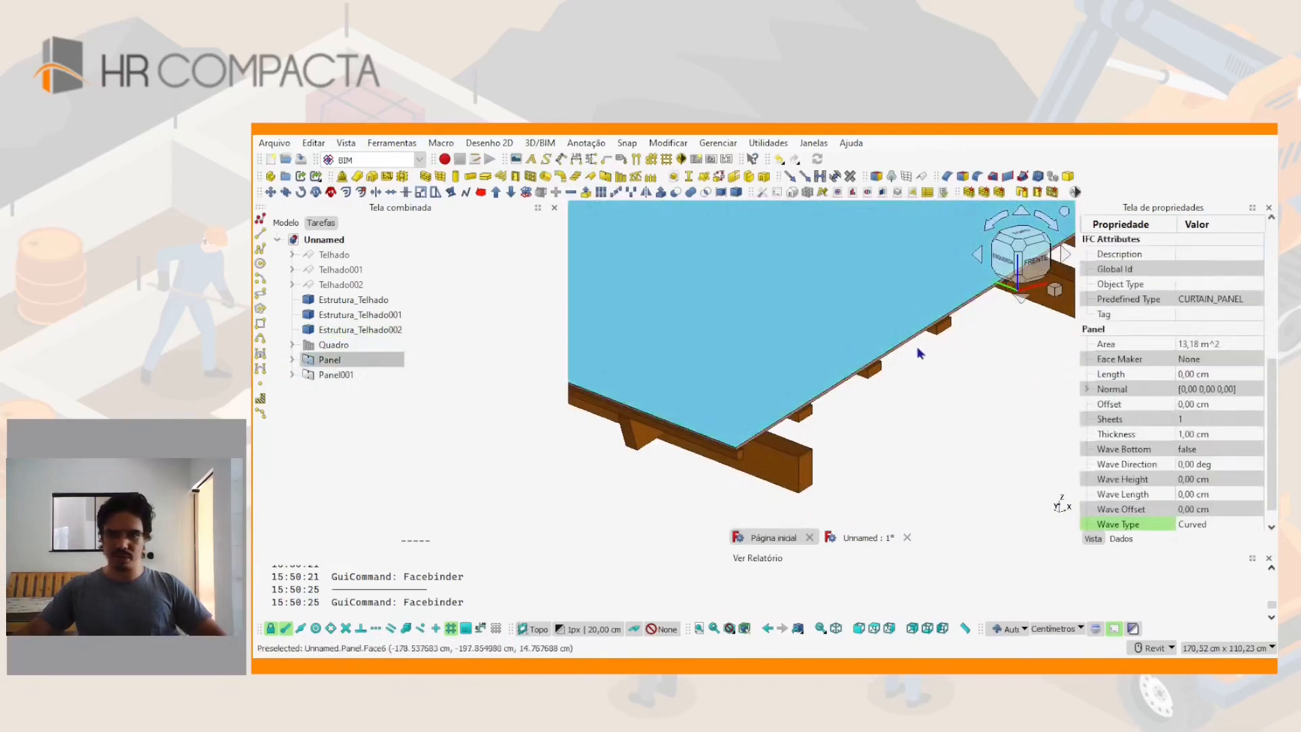
{"action": "scroll", "coordinate": [1161, 449], "scroll_direction": "down", "scroll_amount": 1}
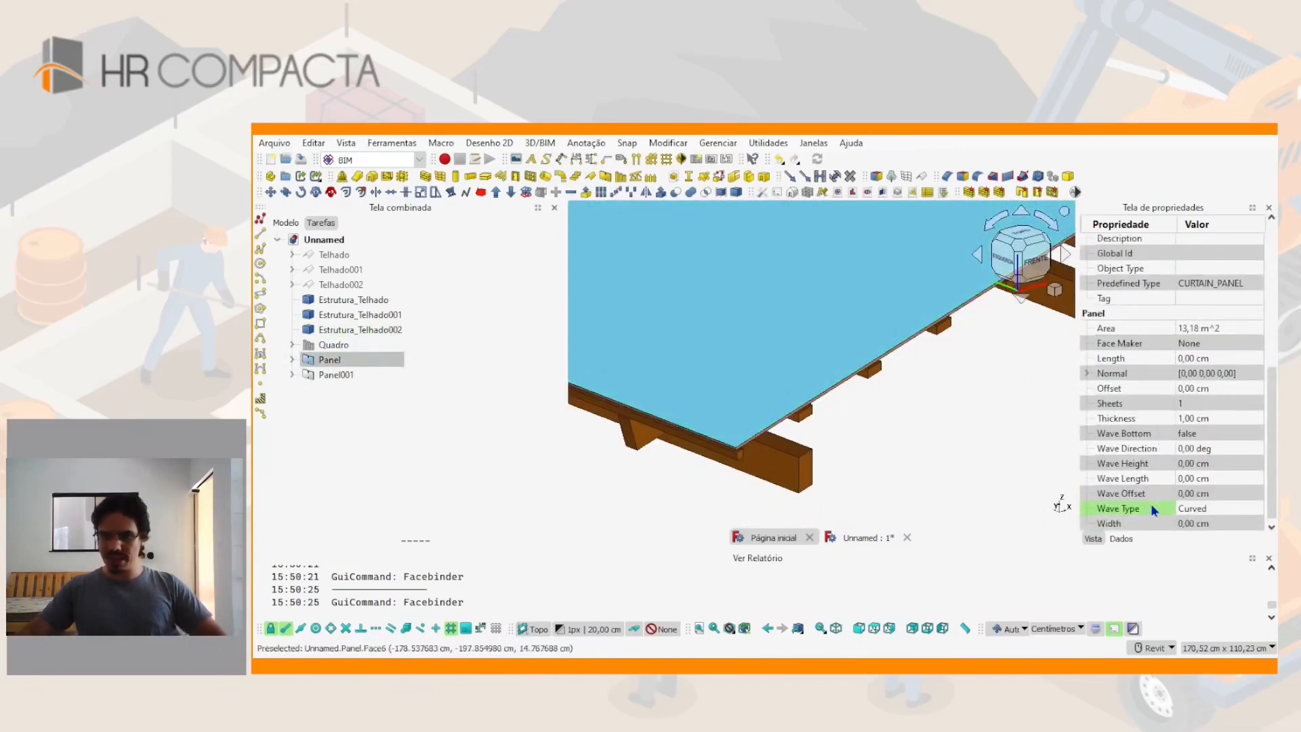
{"action": "left_click", "coordinate": [1185, 450]}
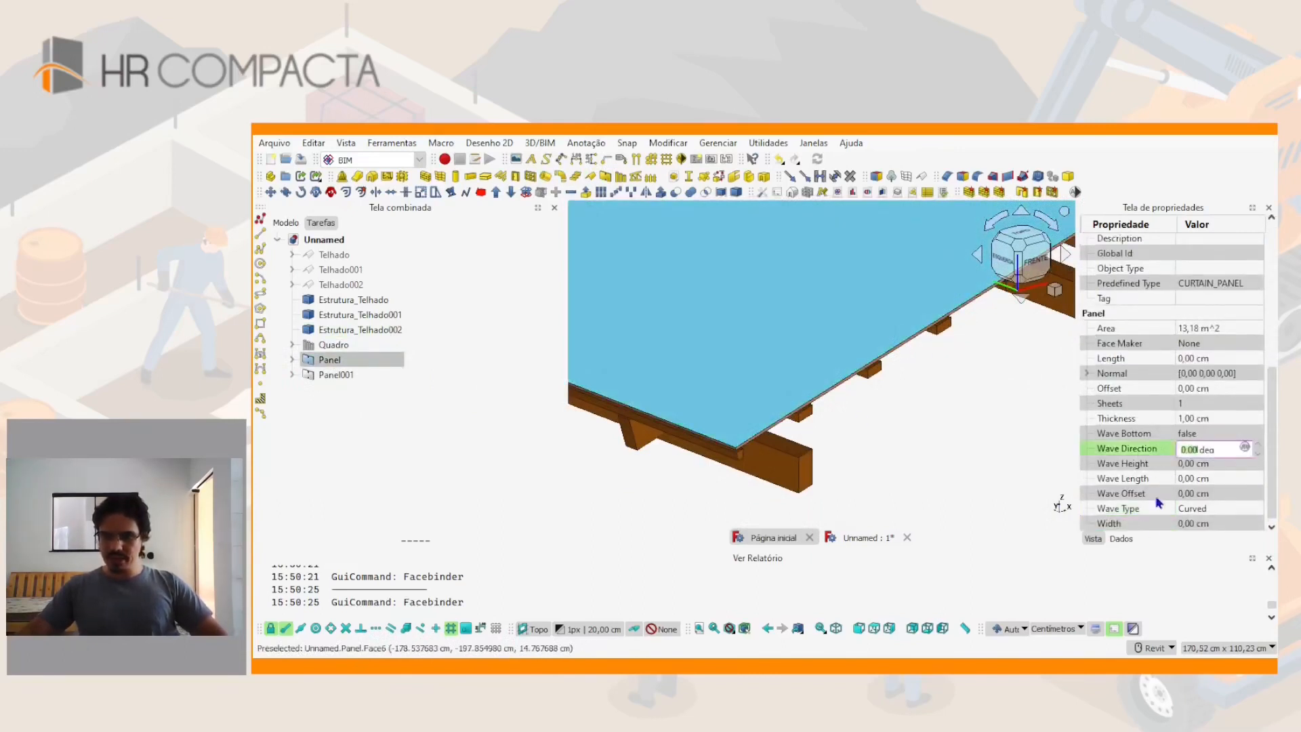
{"action": "type", "text": "90"}
{"action": "key", "text": "Return"}
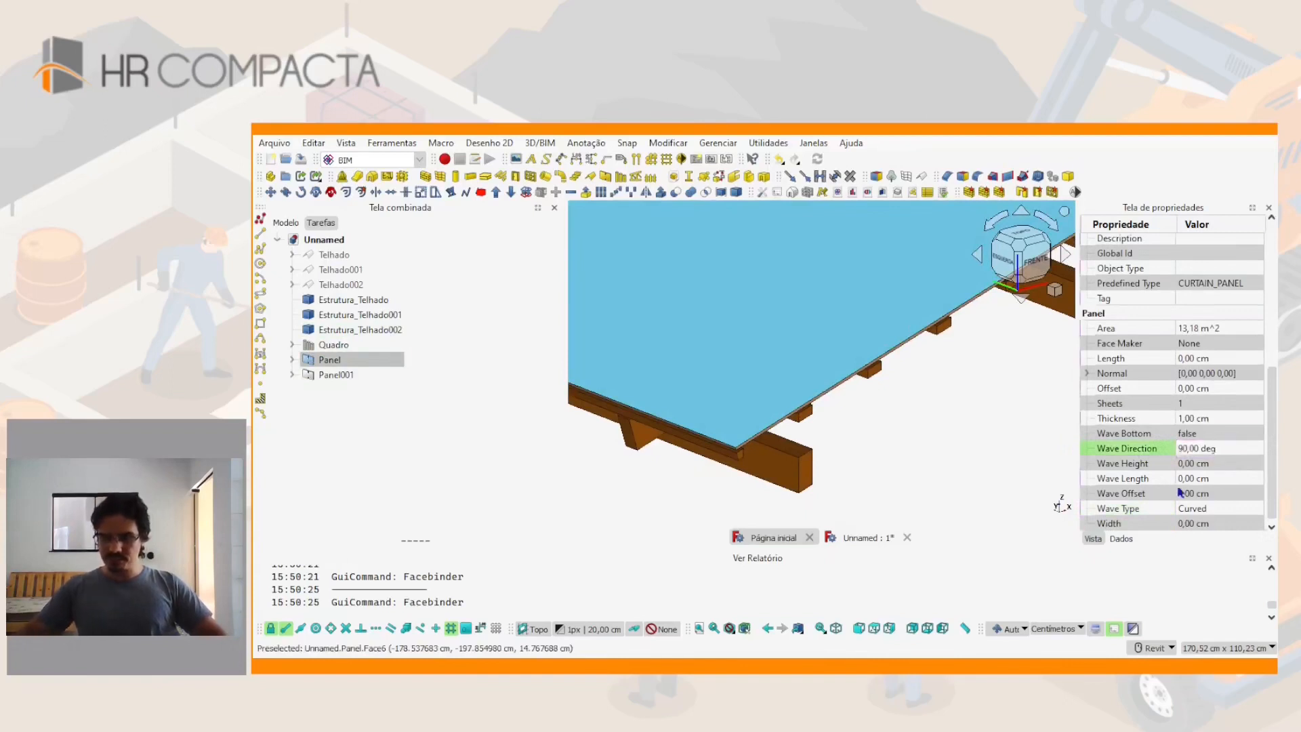
Set the same panel's wave height to 1 cm and its wave length to 10 cm
{"action": "left_click", "coordinate": [1187, 465]}
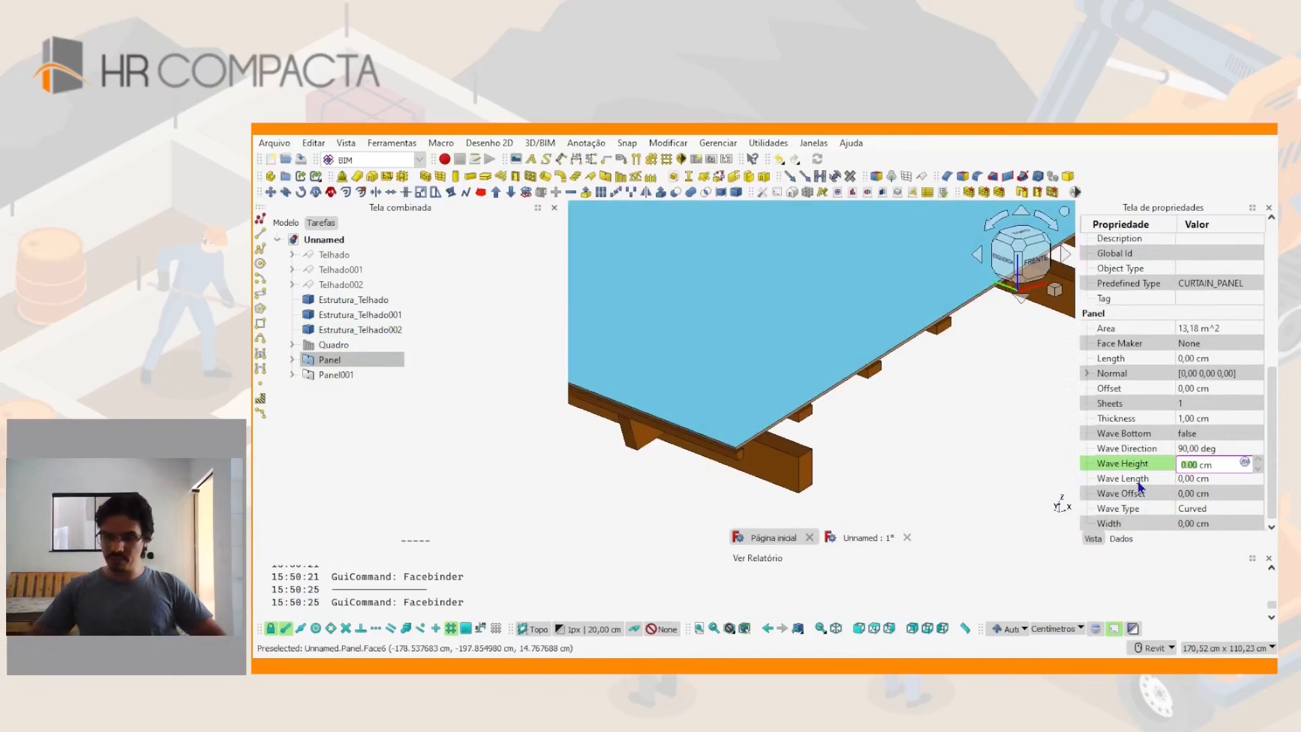
{"action": "type", "text": "1"}
{"action": "left_click", "coordinate": [1198, 480]}
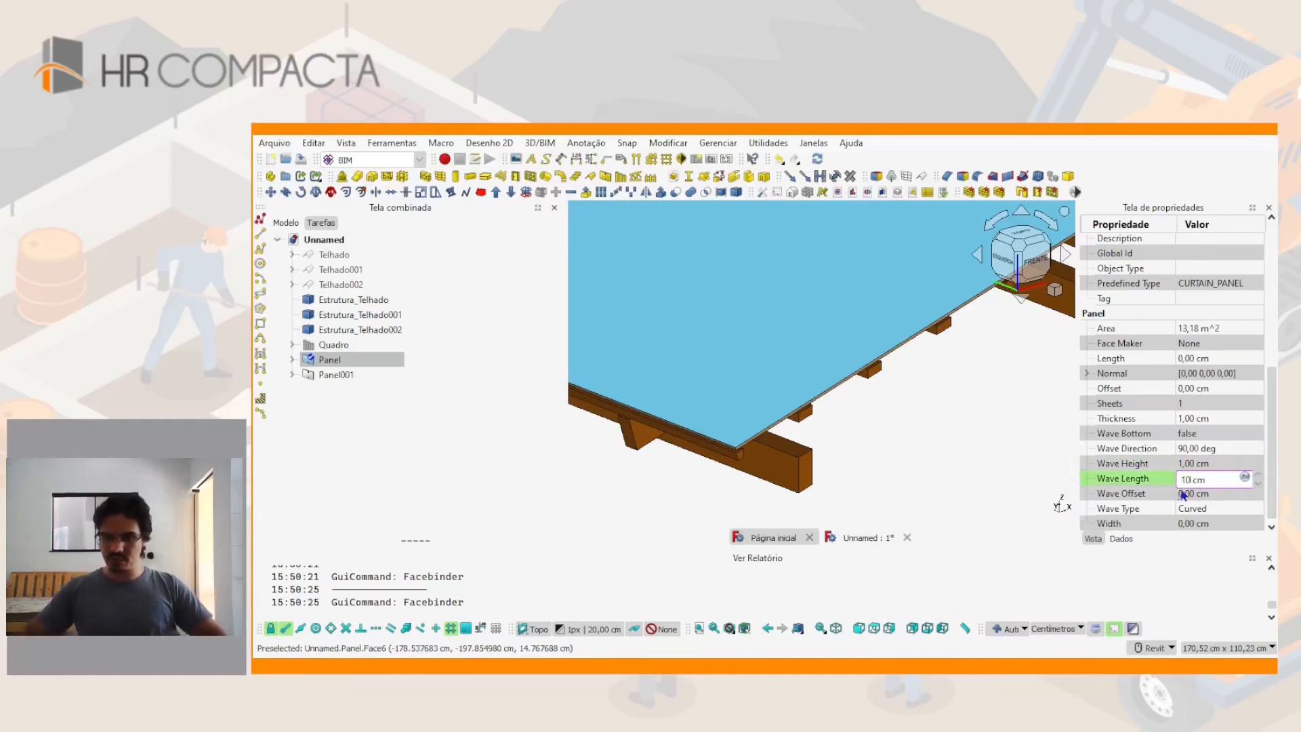
{"action": "key", "text": "Return"}
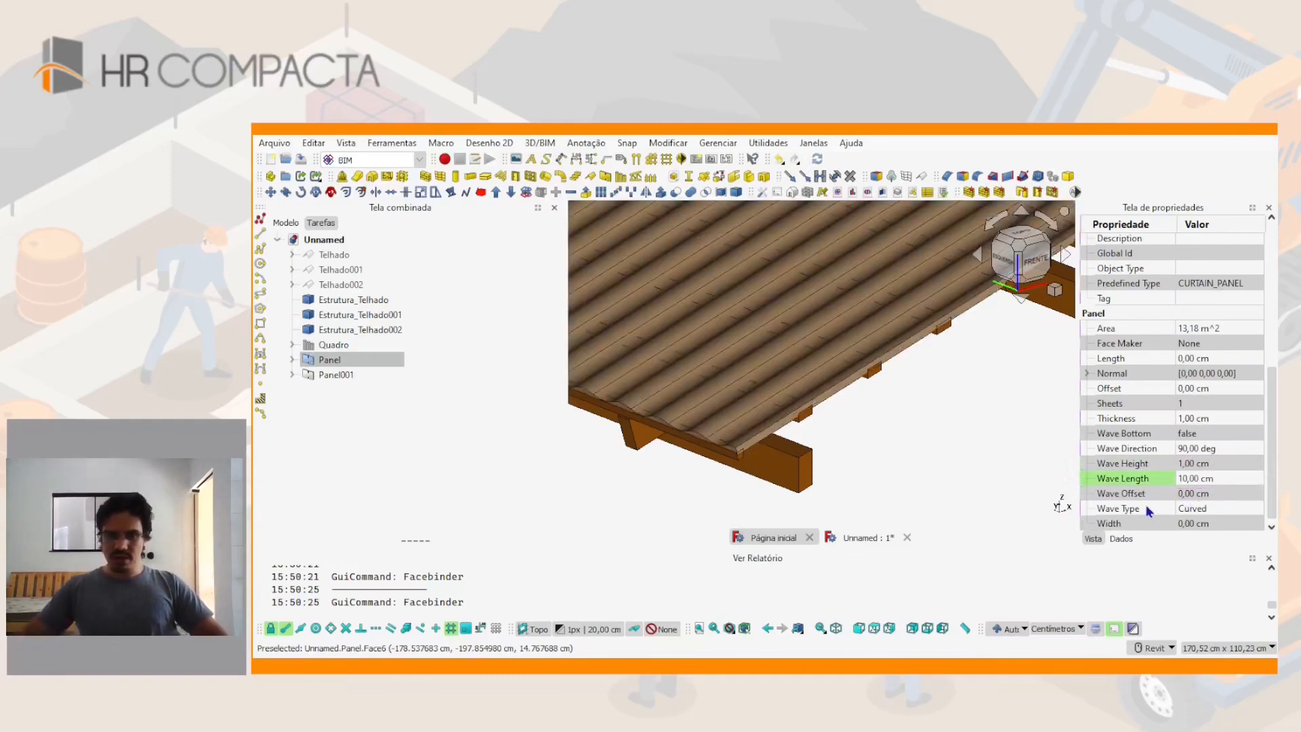
Inspect the corrugation at the eave and reduce the panel's wave length to 5 cm
{"action": "scroll", "coordinate": [760, 391], "scroll_direction": "down", "scroll_amount": 6}
{"action": "mouse_move", "coordinate": [845, 423]}
{"action": "middle_mouse_down", "text": "shift"}
{"action": "mouse_move", "coordinate": [926, 402]}
{"action": "mouse_move", "coordinate": [843, 402]}
{"action": "mouse_move", "coordinate": [794, 478]}
{"action": "mouse_move", "coordinate": [811, 450]}
{"action": "mouse_move", "coordinate": [895, 427]}
{"action": "mouse_move", "coordinate": [849, 409]}
{"action": "mouse_move", "coordinate": [866, 439]}
{"action": "mouse_move", "coordinate": [869, 429]}
{"action": "middle_mouse_up", "text": "shift"}
{"action": "scroll", "coordinate": [811, 473], "scroll_direction": "up", "scroll_amount": 5}
{"action": "scroll", "coordinate": [853, 417], "scroll_direction": "down", "scroll_amount": 5}
{"action": "scroll", "coordinate": [871, 441], "scroll_direction": "up", "scroll_amount": 8}
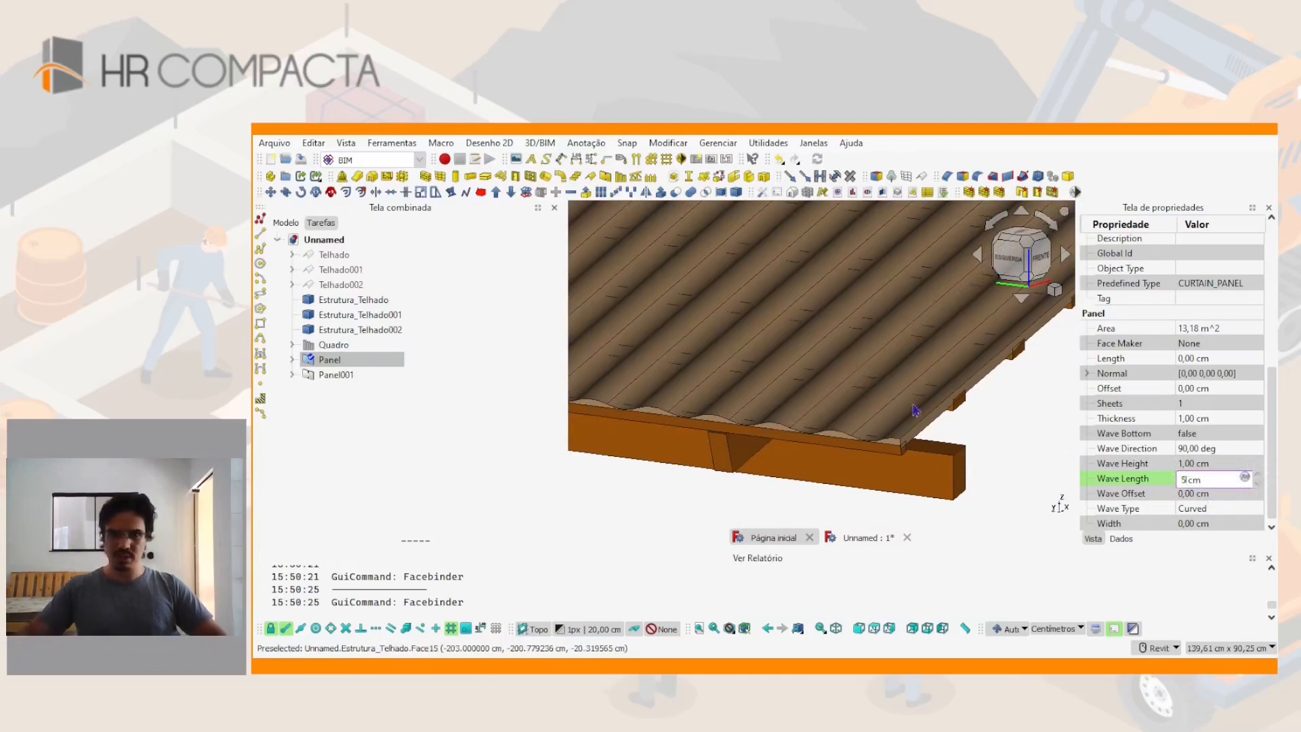
{"action": "key", "text": "Return"}
{"action": "scroll", "coordinate": [870, 405], "scroll_direction": "down", "scroll_amount": 5}
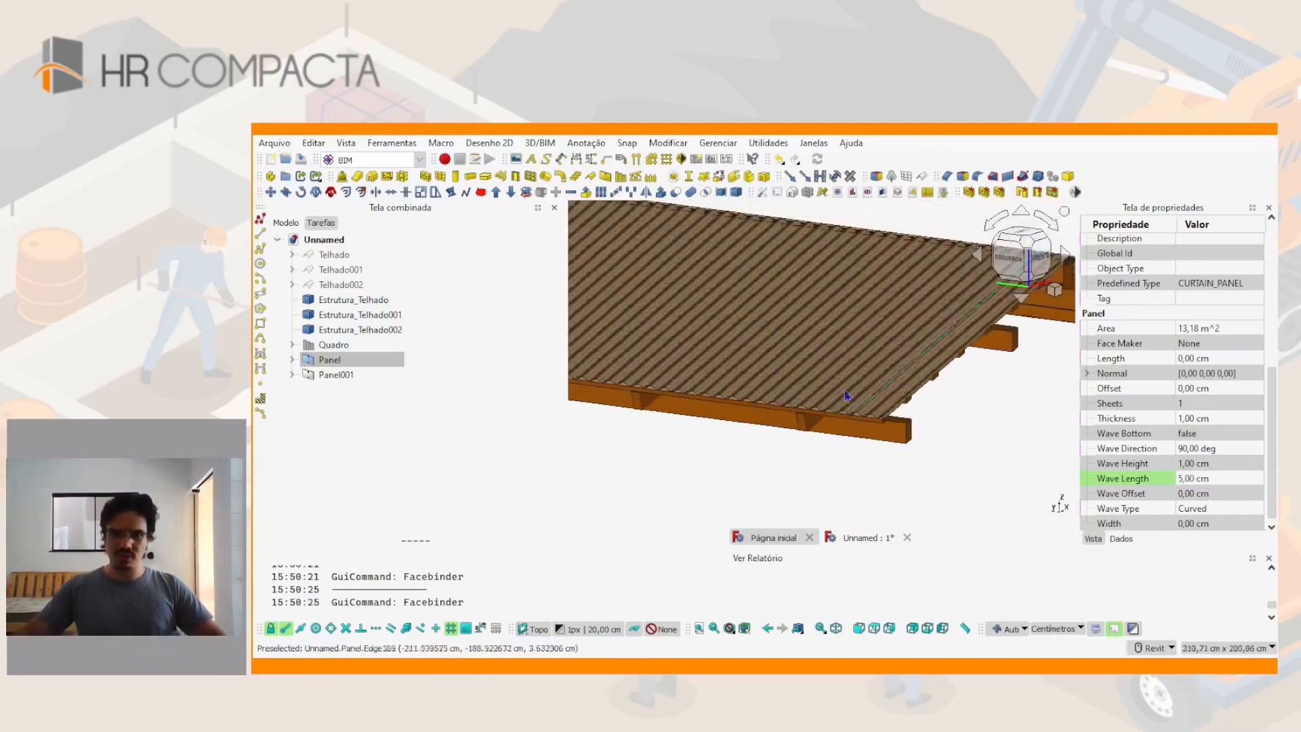
Examine the curved wave profile along the panel's eave from several angles and up close
{"action": "scroll", "coordinate": [861, 416], "scroll_direction": "up", "scroll_amount": 3}
{"action": "scroll", "coordinate": [871, 420], "scroll_direction": "down", "scroll_amount": 2}
{"action": "scroll", "coordinate": [928, 435], "scroll_direction": "up", "scroll_amount": 5}
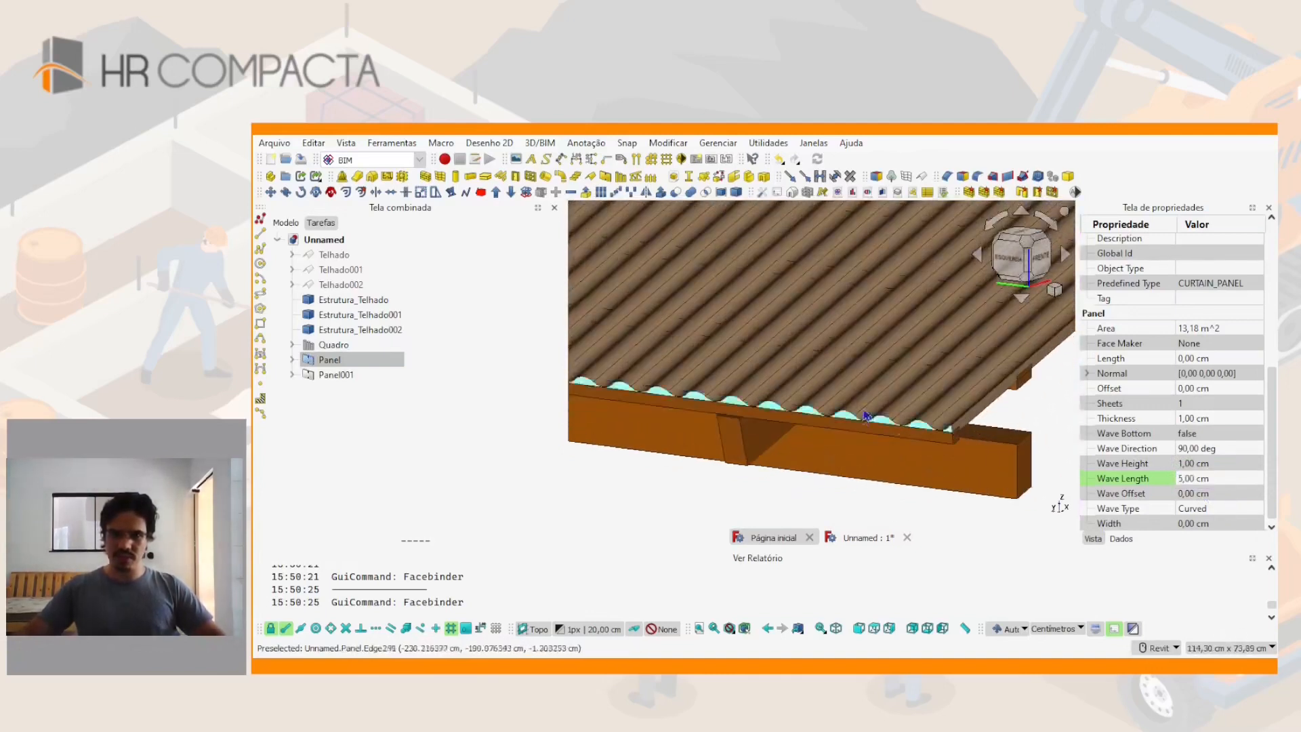
{"action": "scroll", "coordinate": [866, 417], "scroll_direction": "down", "scroll_amount": 5}
{"action": "middle_click_drag", "start_coordinate": [869, 464], "coordinate": [761, 334], "text": "shift"}
{"action": "scroll", "coordinate": [816, 459], "scroll_direction": "up", "scroll_amount": 5}
{"action": "middle_click_drag", "start_coordinate": [816, 459], "coordinate": [874, 468]}
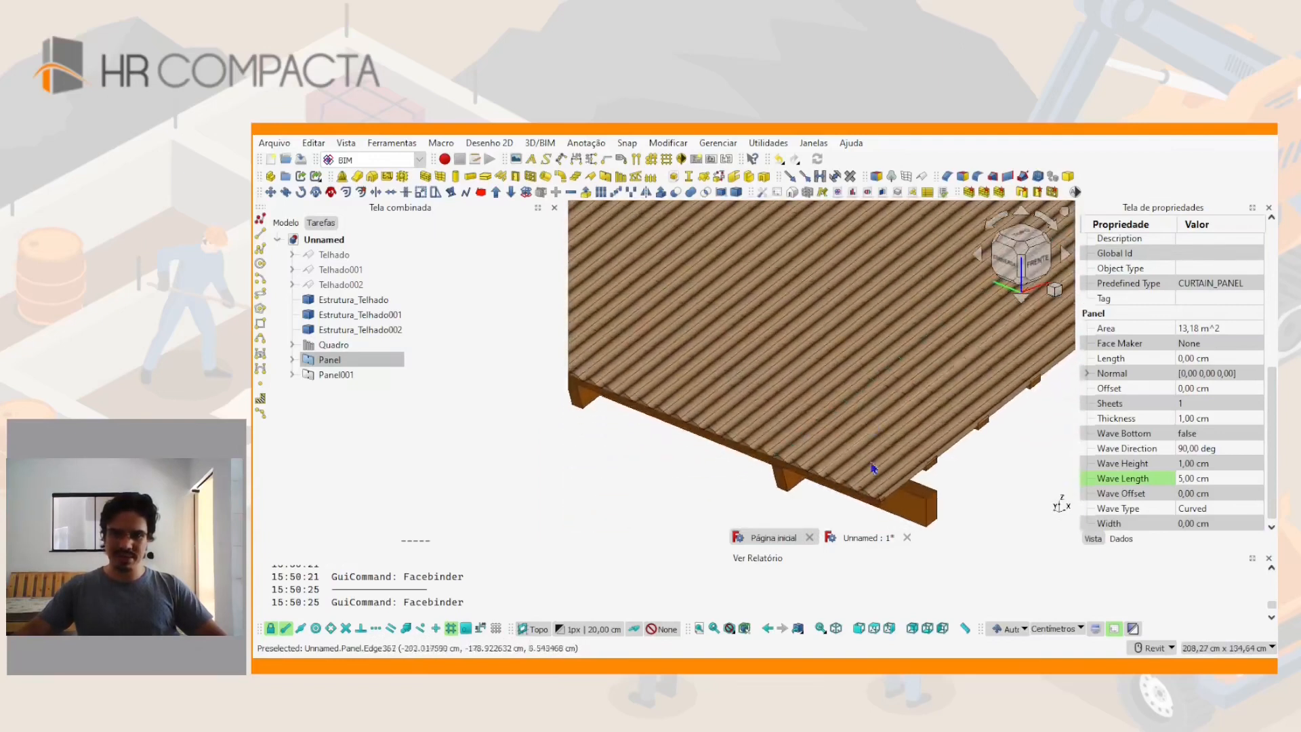
{"action": "scroll", "coordinate": [873, 468], "scroll_direction": "up", "scroll_amount": 6}
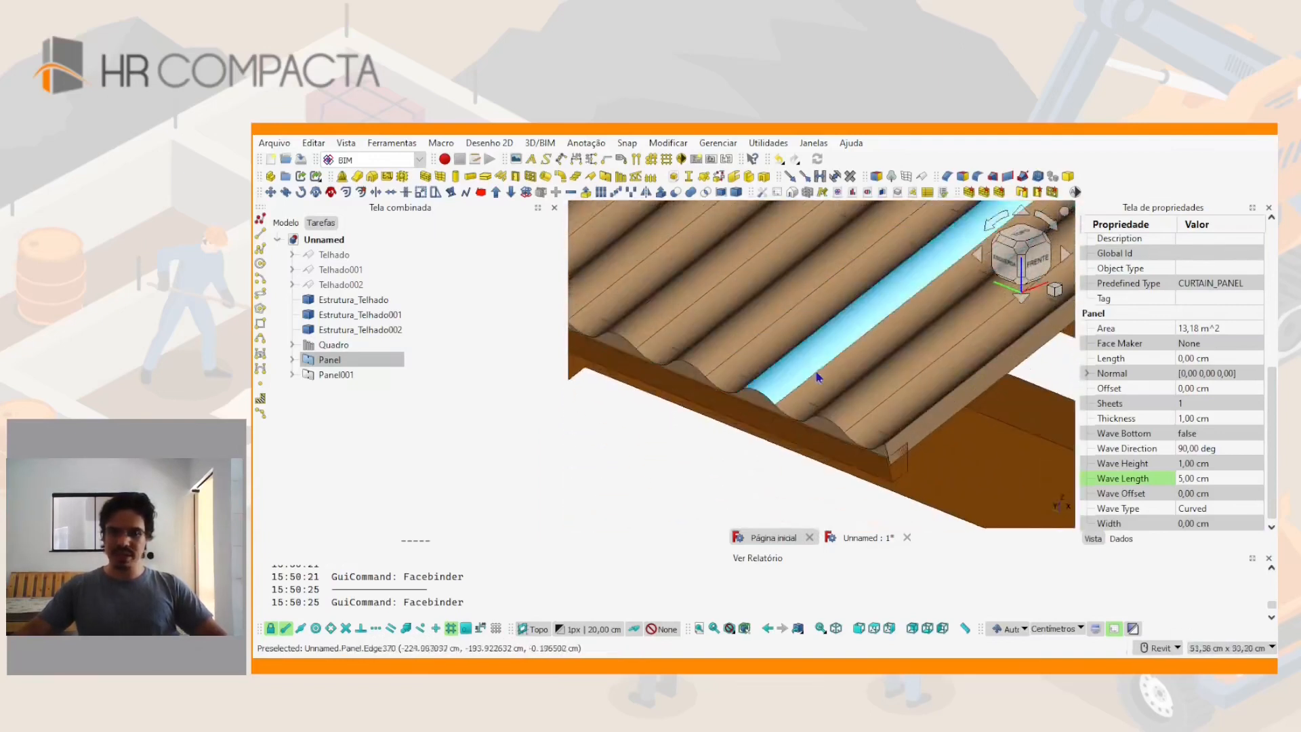
Change the first panel's wave type to Trapezoidal
{"action": "left_click", "coordinate": [1199, 510]}
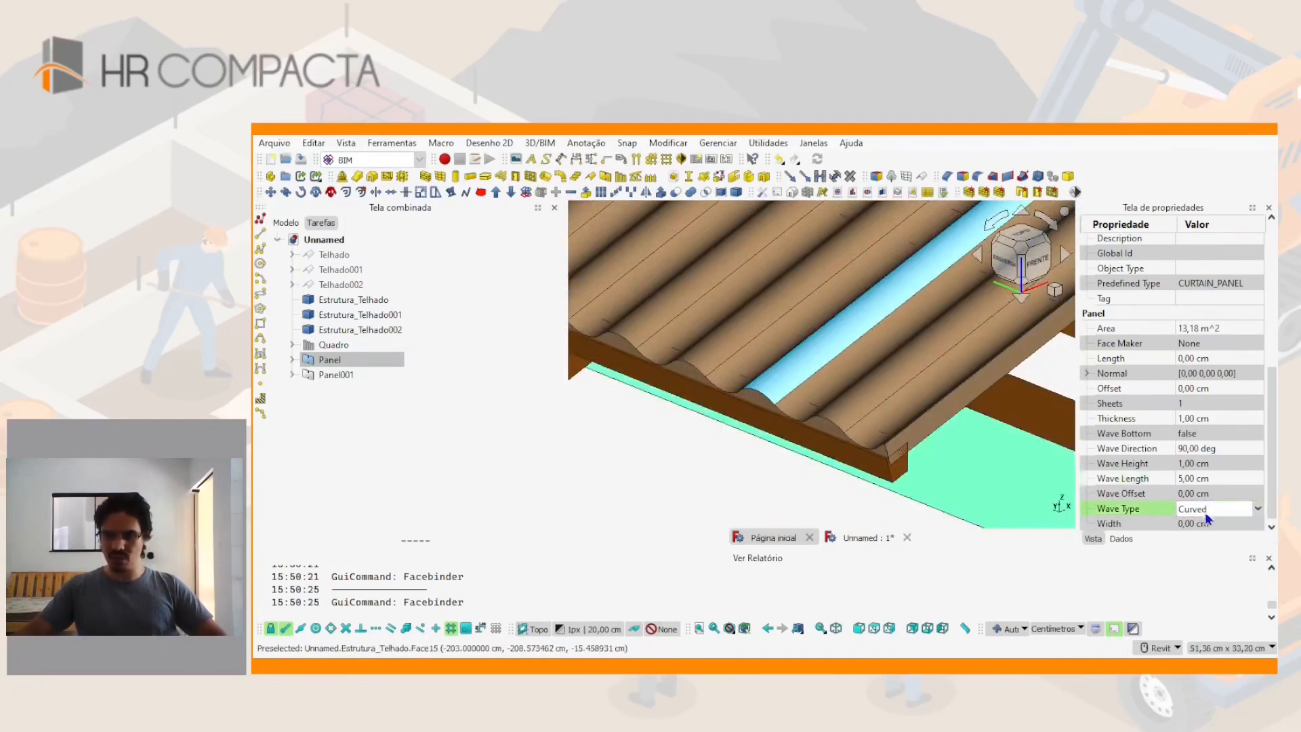
{"action": "left_click", "coordinate": [1189, 531]}
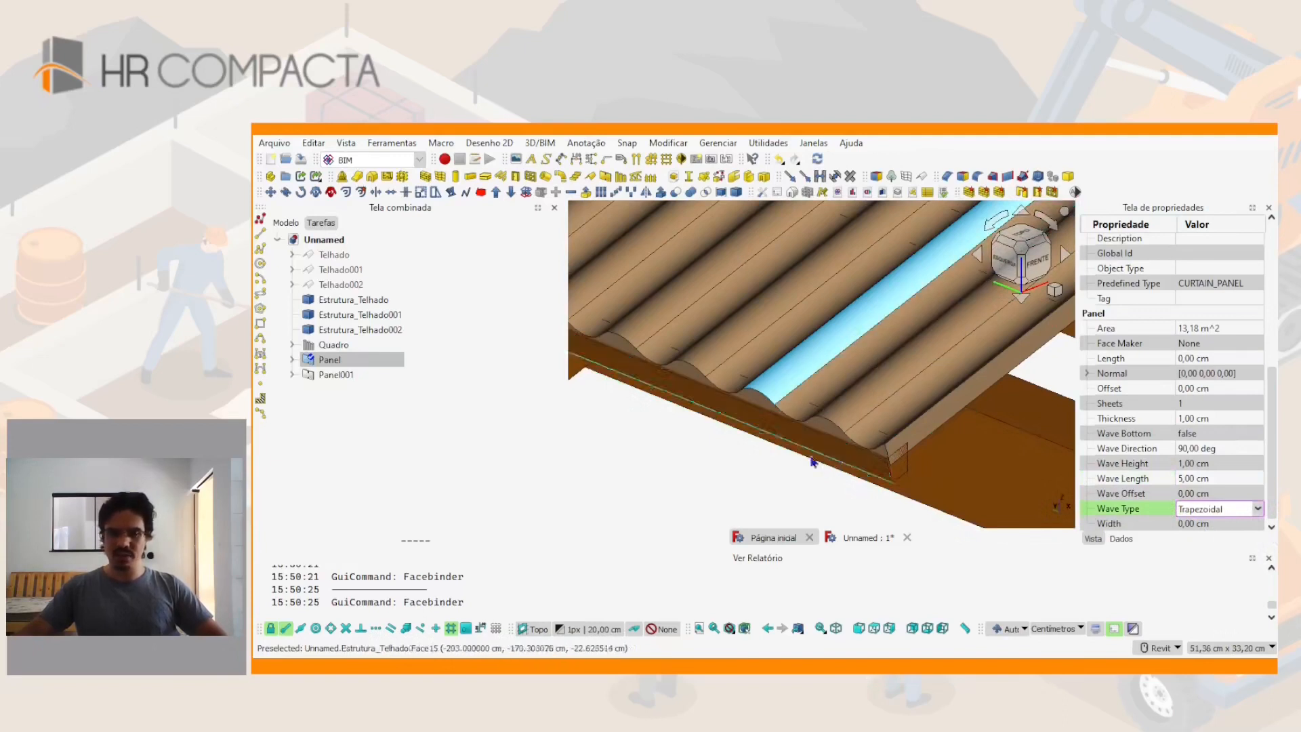
{"action": "left_click", "coordinate": [775, 468]}
Set the second slope panel's wave direction to 90 deg, wave height to 1 cm and wave length to 5 cm
{"action": "middle_click_drag", "start_coordinate": [775, 467], "coordinate": [831, 396], "text": "shift"}
{"action": "left_click", "coordinate": [836, 401]}
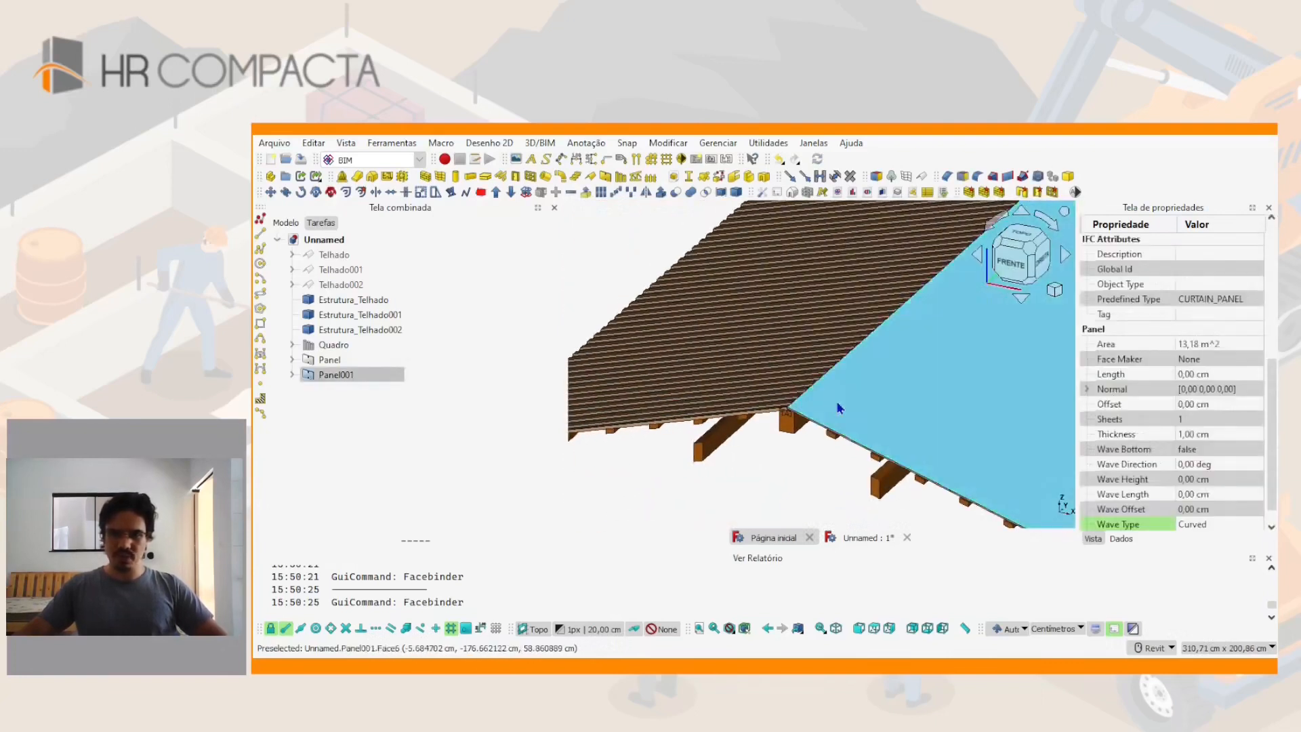
{"action": "left_click", "coordinate": [1190, 464]}
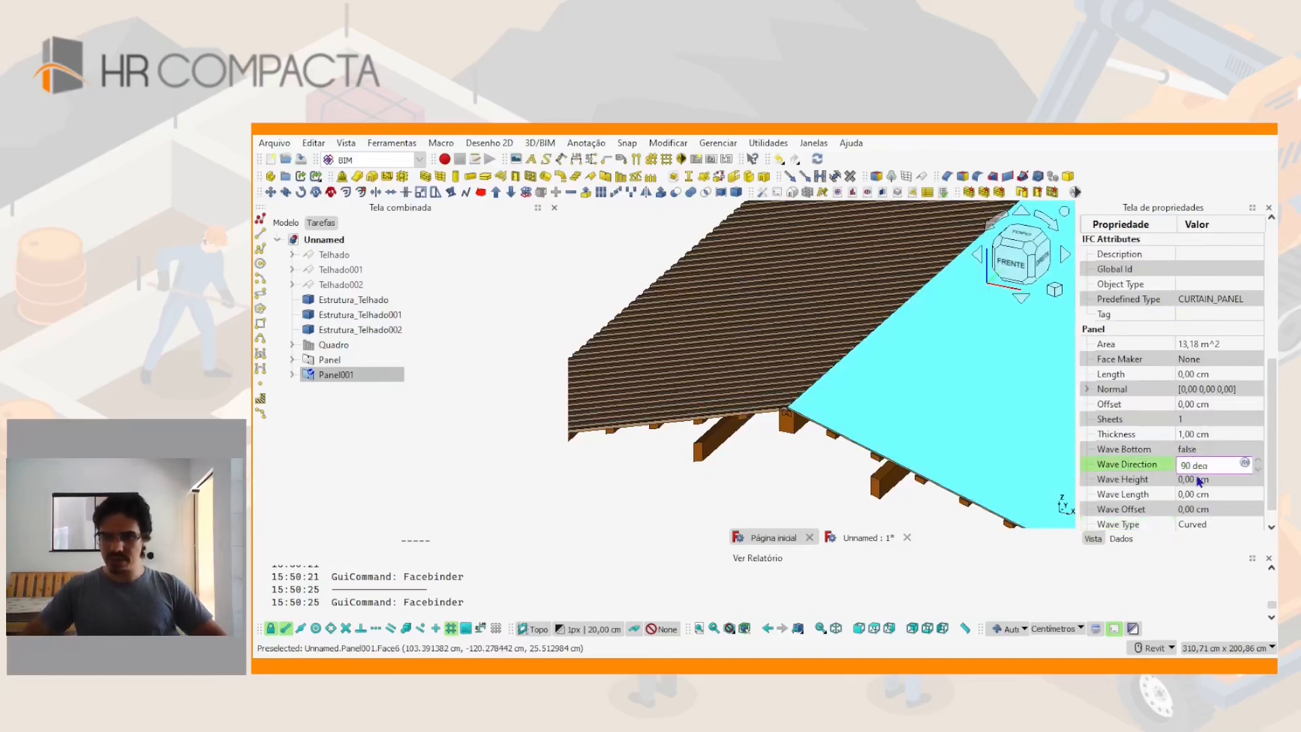
{"action": "left_click", "coordinate": [1196, 479]}
{"action": "type", "text": "1"}
{"action": "key", "text": "Return"}
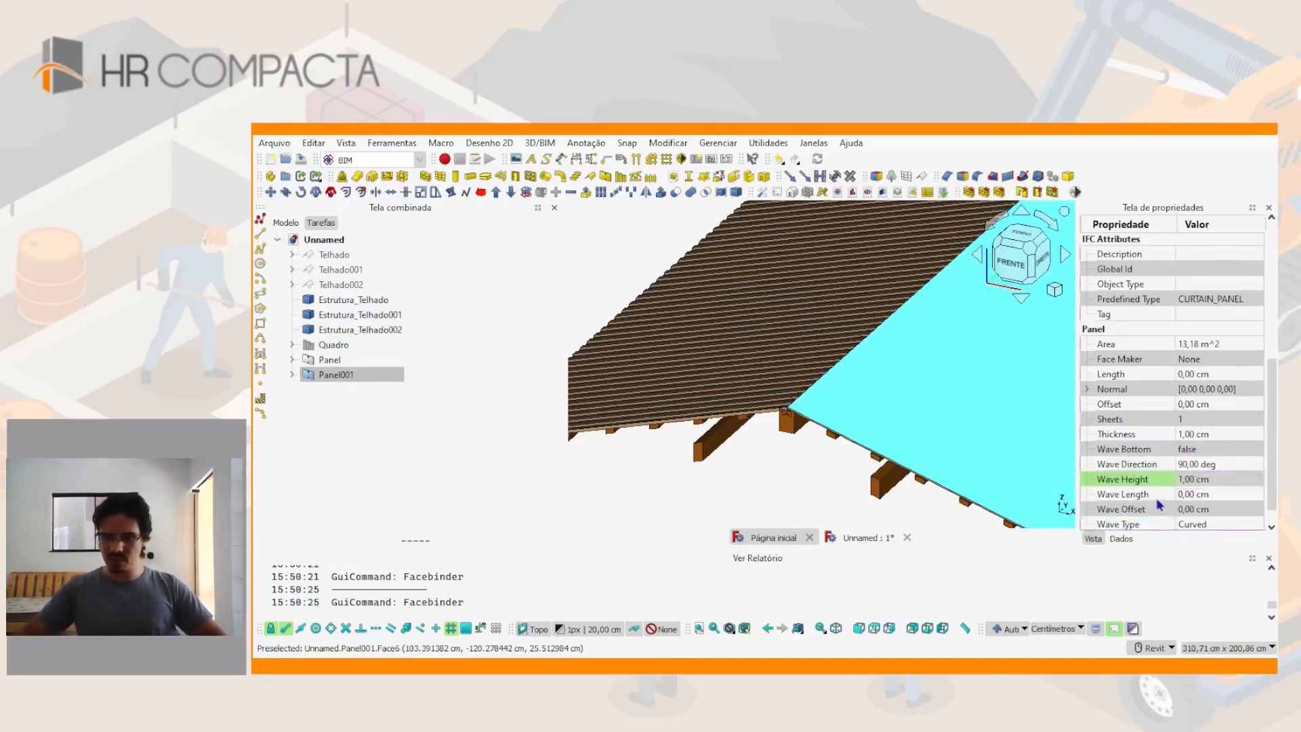
{"action": "left_click", "coordinate": [1197, 492]}
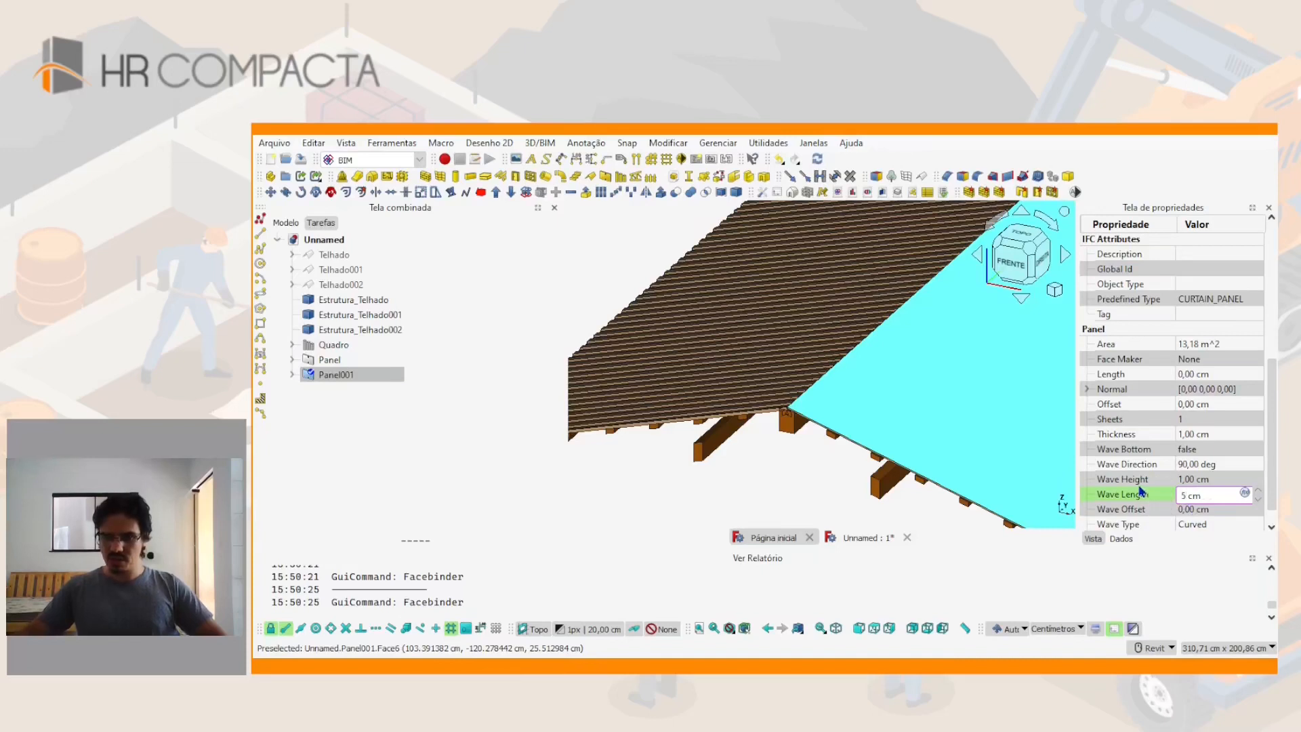
{"action": "type", "text": "5"}
{"action": "key", "text": "Return"}
Change the second slope panel's wave type to Trapezoidal
{"action": "middle_click_drag", "start_coordinate": [937, 458], "coordinate": [769, 380]}
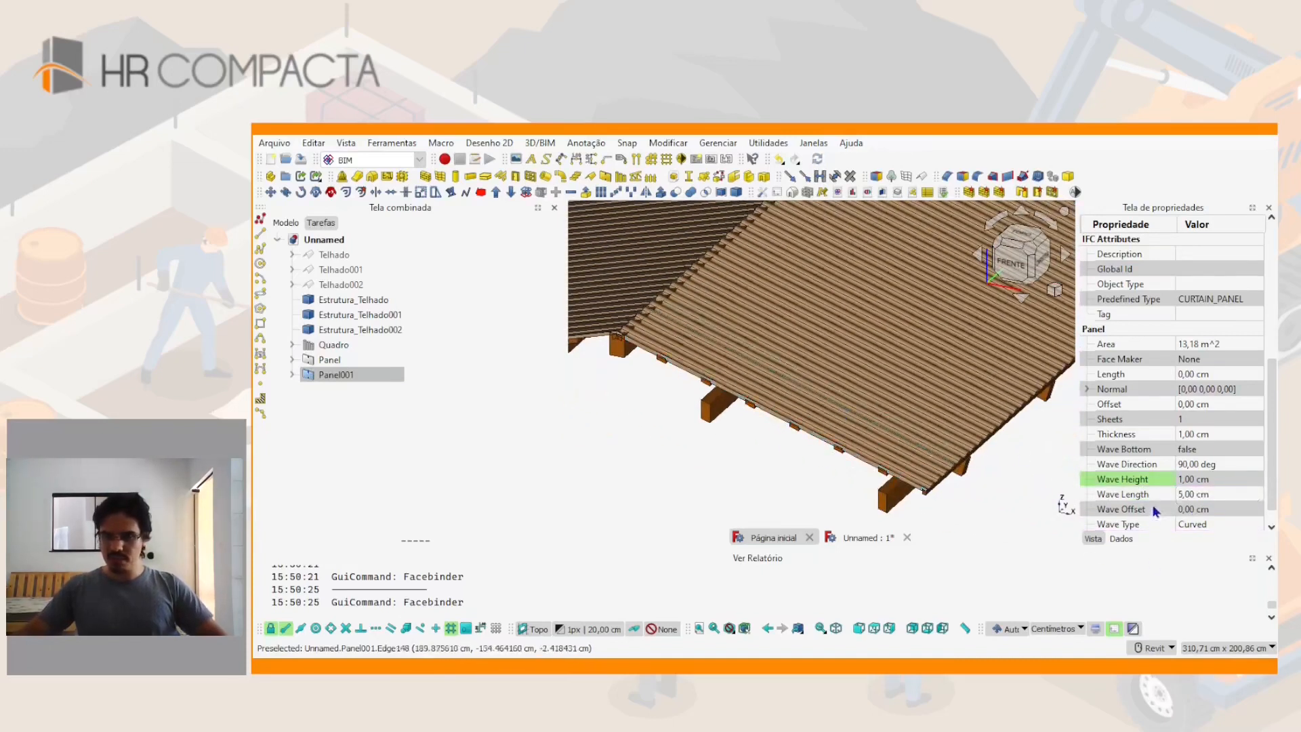
{"action": "scroll", "coordinate": [1155, 512], "scroll_direction": "down", "scroll_amount": 1}
{"action": "left_click", "coordinate": [1205, 513]}
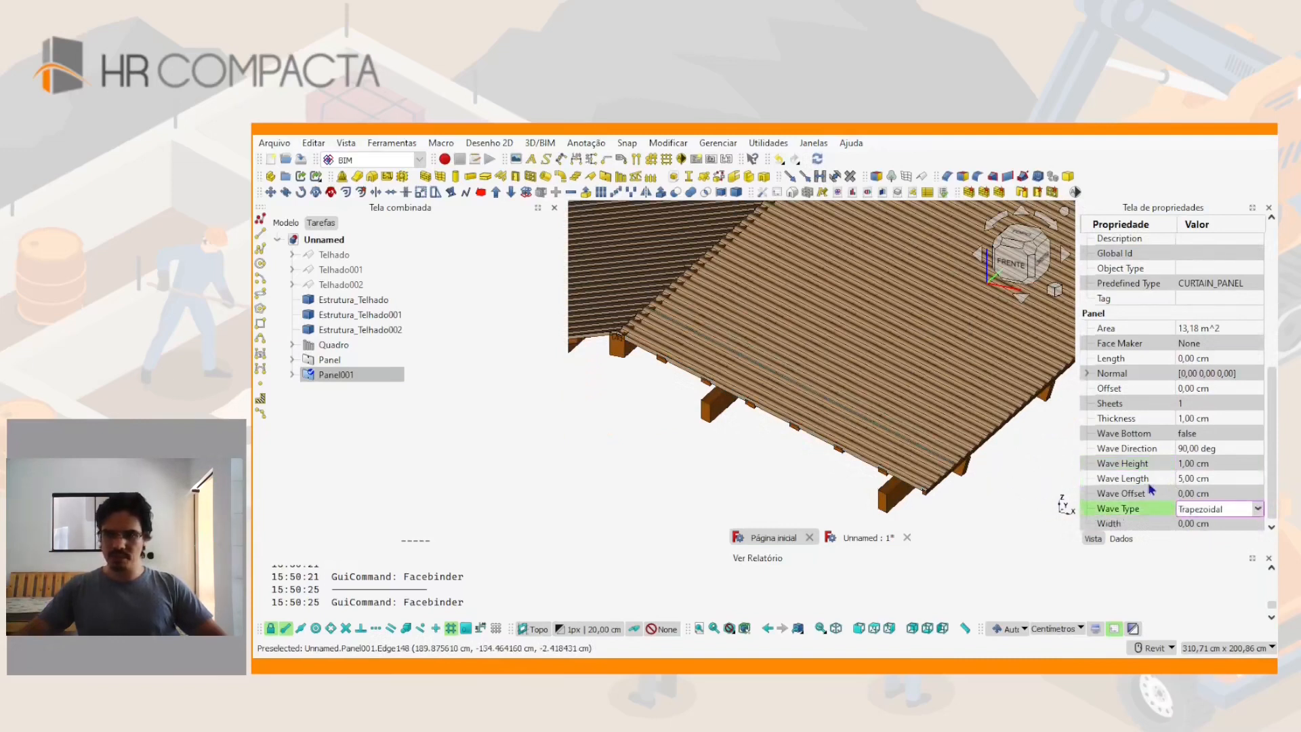
{"action": "key", "text": "Escape"}
Examine the trapezoidal panels along the eaves, the ridge and the gable ends from several angles
{"action": "mouse_move", "coordinate": [942, 415]}
{"action": "middle_mouse_down"}
{"action": "mouse_move", "coordinate": [842, 425]}
{"action": "mouse_move", "coordinate": [949, 427]}
{"action": "middle_mouse_up"}
{"action": "scroll", "coordinate": [835, 452], "scroll_direction": "up", "scroll_amount": 6}
{"action": "scroll", "coordinate": [835, 452], "scroll_direction": "down", "scroll_amount": 9}
{"action": "middle_click_drag", "start_coordinate": [743, 441], "coordinate": [838, 407]}
{"action": "scroll", "coordinate": [834, 442], "scroll_direction": "up", "scroll_amount": 5}
{"action": "middle_click_drag", "start_coordinate": [838, 406], "coordinate": [873, 407], "text": "shift"}
{"action": "scroll", "coordinate": [841, 389], "scroll_direction": "down", "scroll_amount": 4}
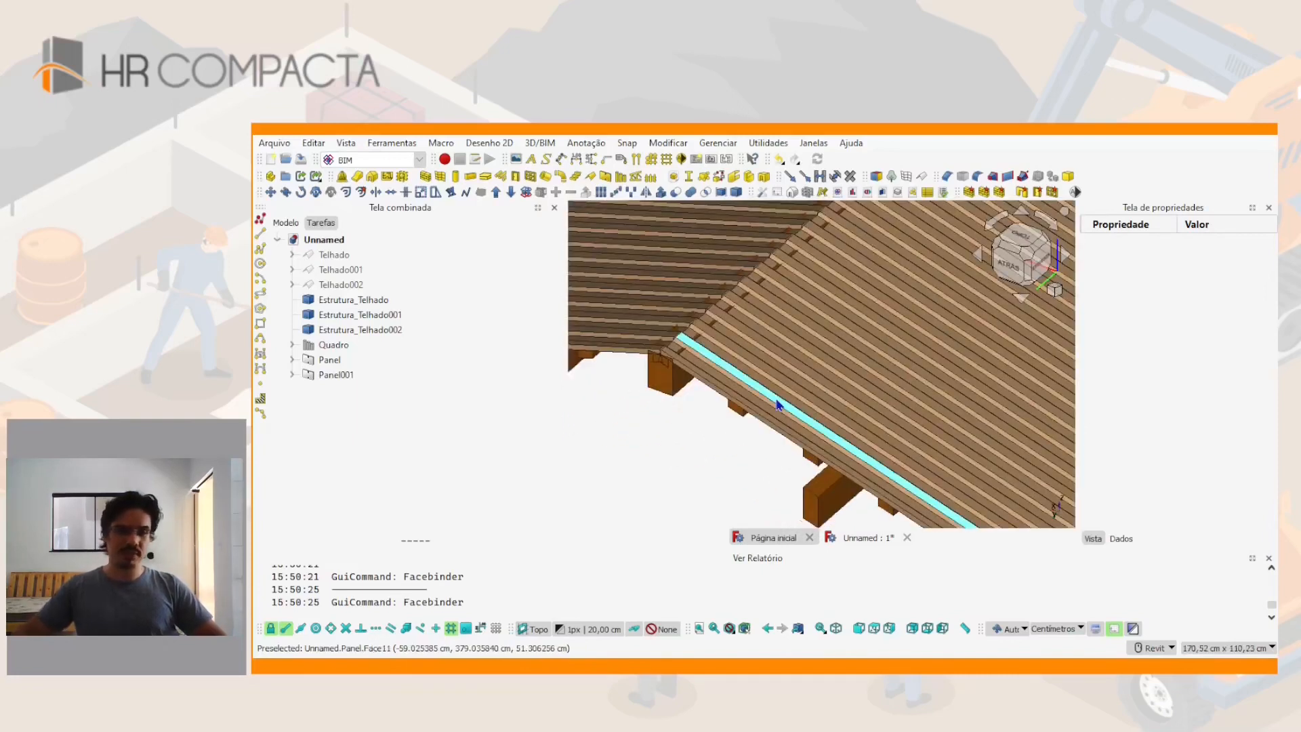
{"action": "scroll", "coordinate": [777, 404], "scroll_direction": "down", "scroll_amount": 10}
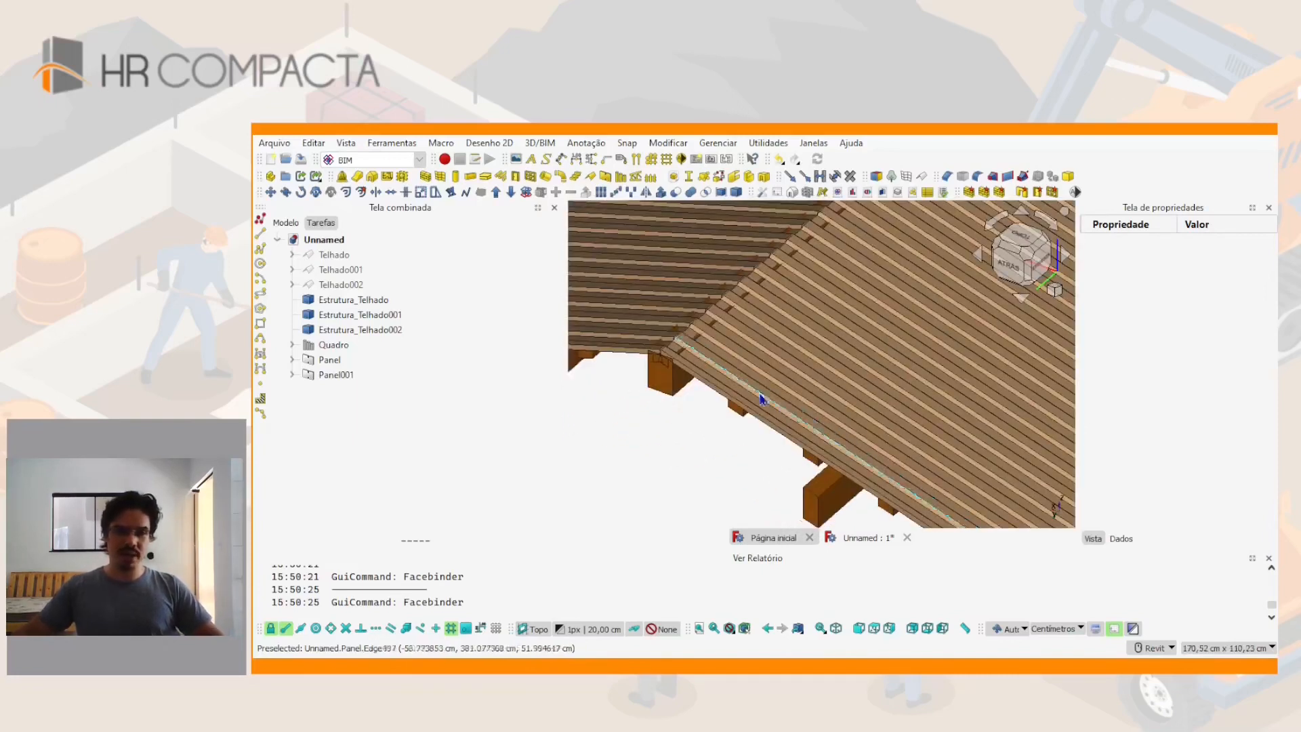
{"action": "scroll", "coordinate": [881, 364], "scroll_direction": "up", "scroll_amount": 6}
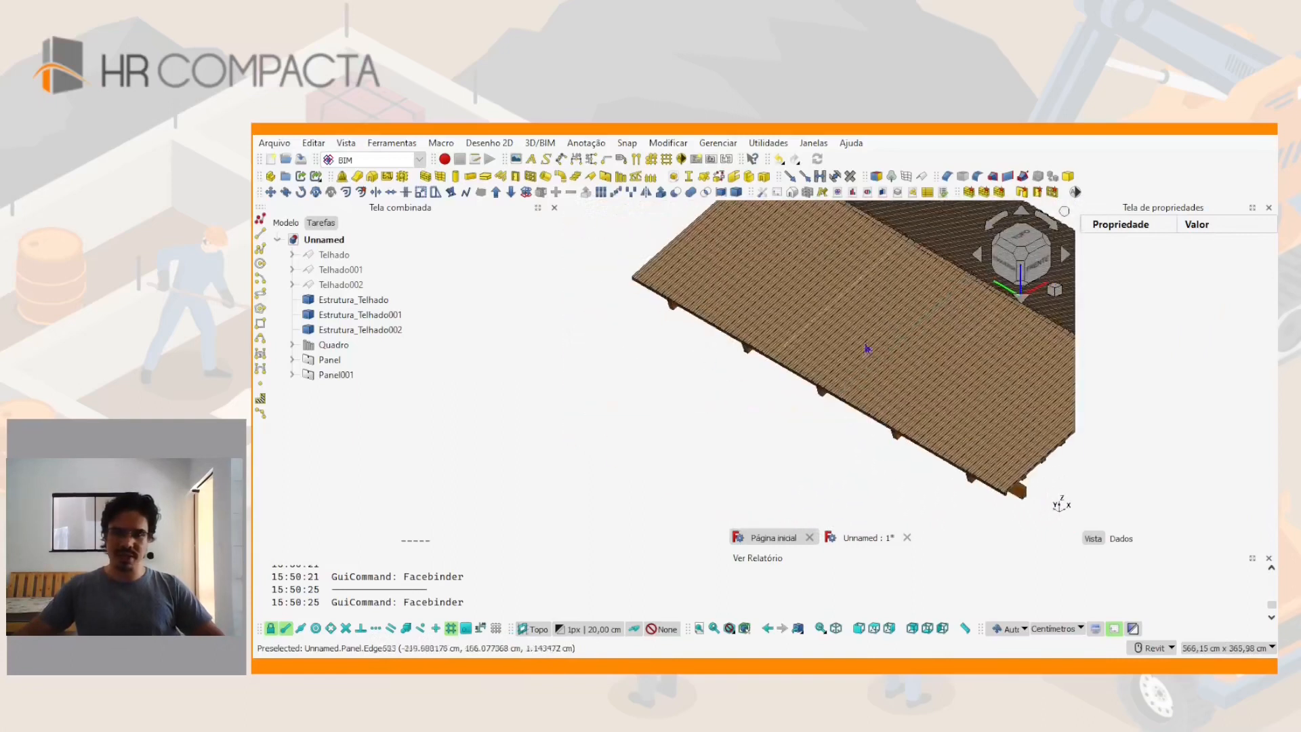
{"action": "middle_click_drag", "start_coordinate": [815, 422], "coordinate": [717, 440]}
{"action": "scroll", "coordinate": [902, 349], "scroll_direction": "up", "scroll_amount": 5}
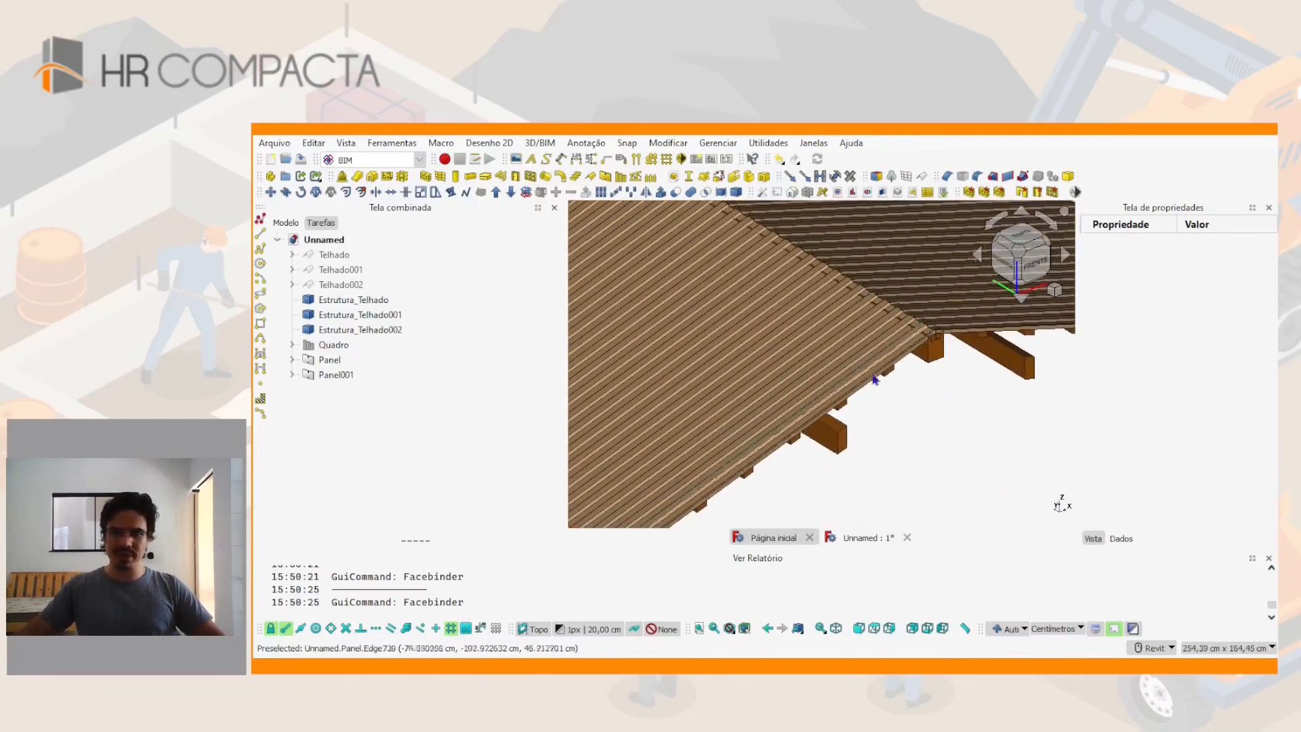
{"action": "middle_click_drag", "start_coordinate": [902, 349], "coordinate": [742, 440], "text": "shift"}
{"action": "scroll", "coordinate": [854, 360], "scroll_direction": "down", "scroll_amount": 4}
{"action": "scroll", "coordinate": [856, 441], "scroll_direction": "up", "scroll_amount": 5}
Toggle the visibility of both roof panels to check the timber structure beneath, leaving the panels shown
{"action": "left_click", "coordinate": [864, 404]}
{"action": "scroll", "coordinate": [864, 403], "scroll_direction": "down", "scroll_amount": 2}
{"action": "left_click", "coordinate": [862, 377]}
{"action": "key", "text": "space"}
{"action": "scroll", "coordinate": [857, 378], "scroll_direction": "down", "scroll_amount": 2}
{"action": "middle_click_drag", "start_coordinate": [833, 383], "coordinate": [836, 390], "text": "shift"}
{"action": "left_click_drag", "start_coordinate": [330, 360], "coordinate": [340, 379]}
{"action": "key", "text": "space"}
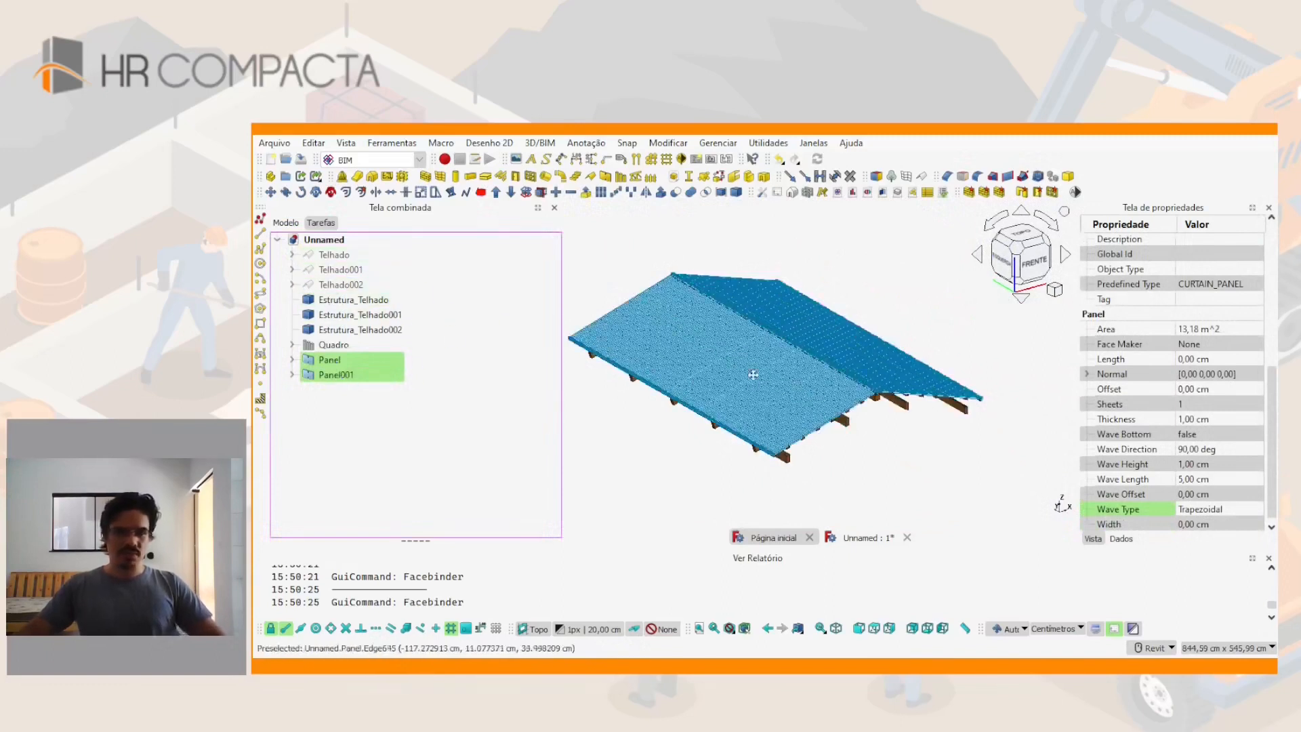
{"action": "middle_click_drag", "start_coordinate": [752, 335], "coordinate": [764, 337]}
{"action": "key", "text": "space"}
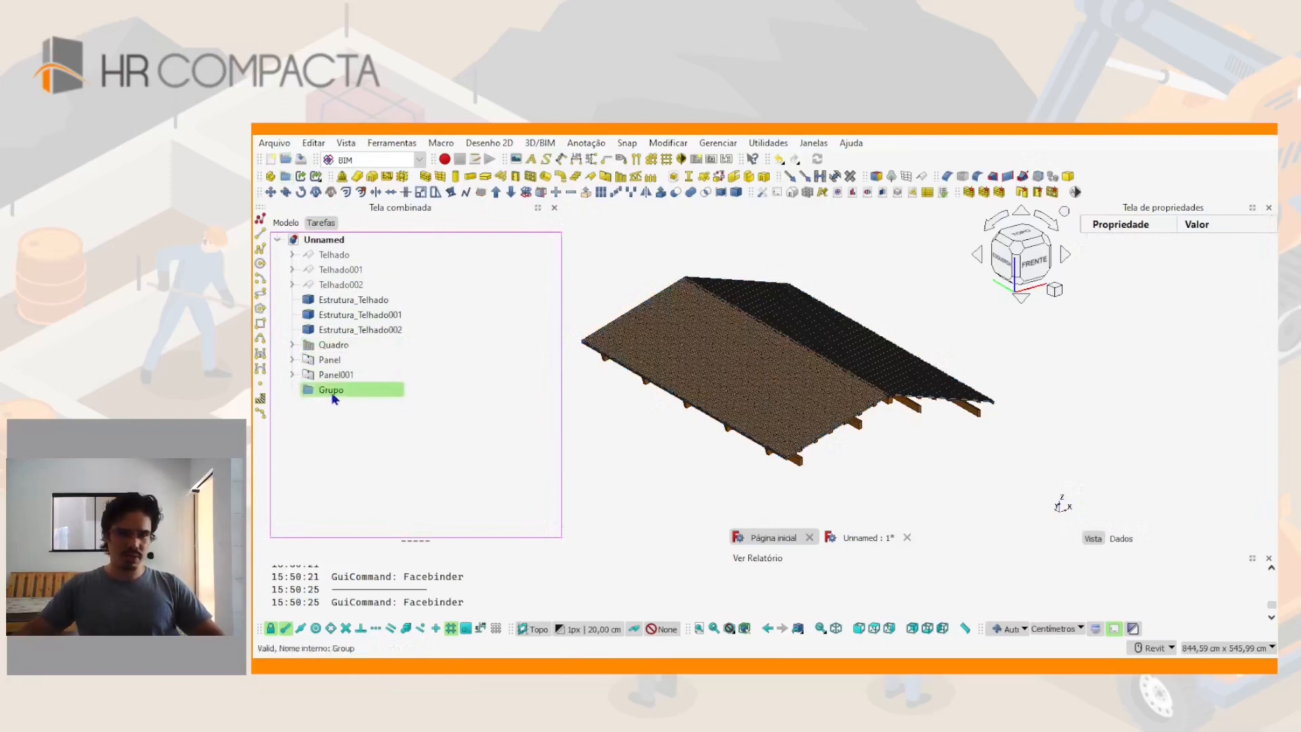
Add a group to the model tree and name it "telhado 1"
{"action": "left_click", "coordinate": [327, 393]}
{"action": "left_click", "coordinate": [331, 390]}
{"action": "type", "text": "telh"}
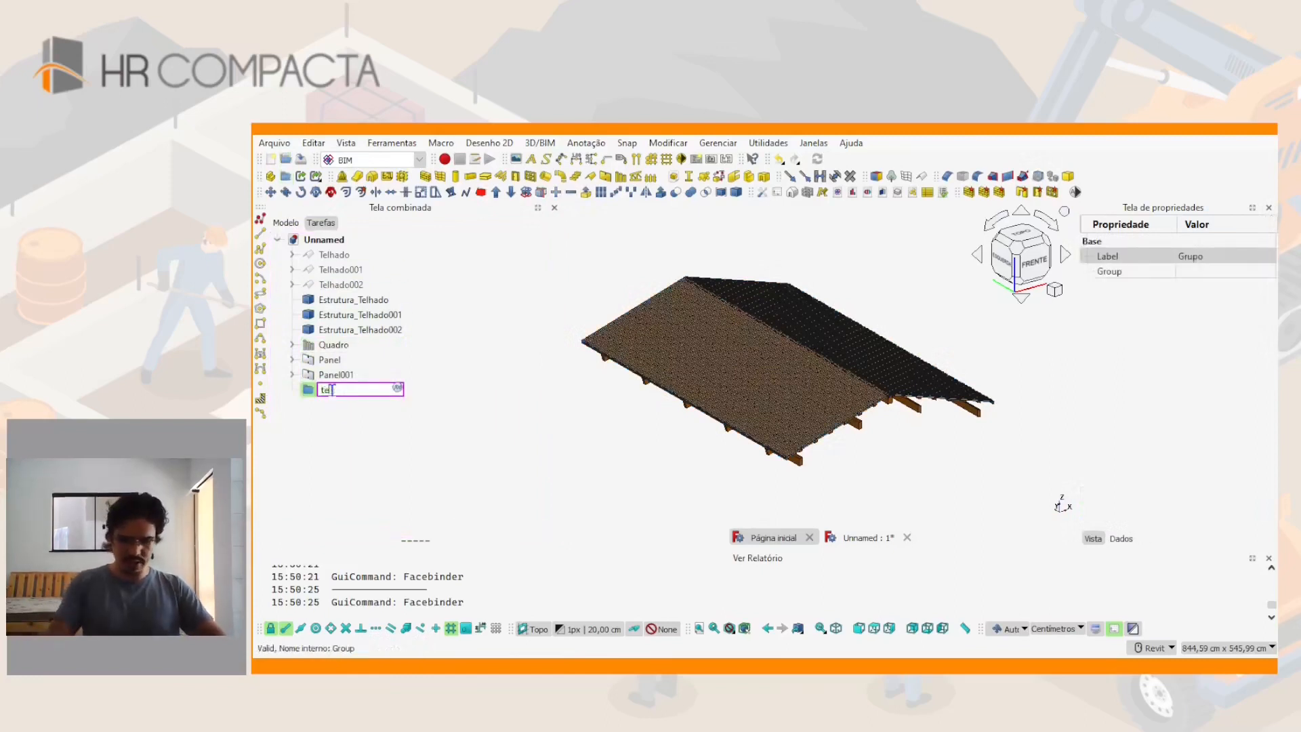
{"action": "type", "text": "ado 1"}
{"action": "key", "text": "Return"}
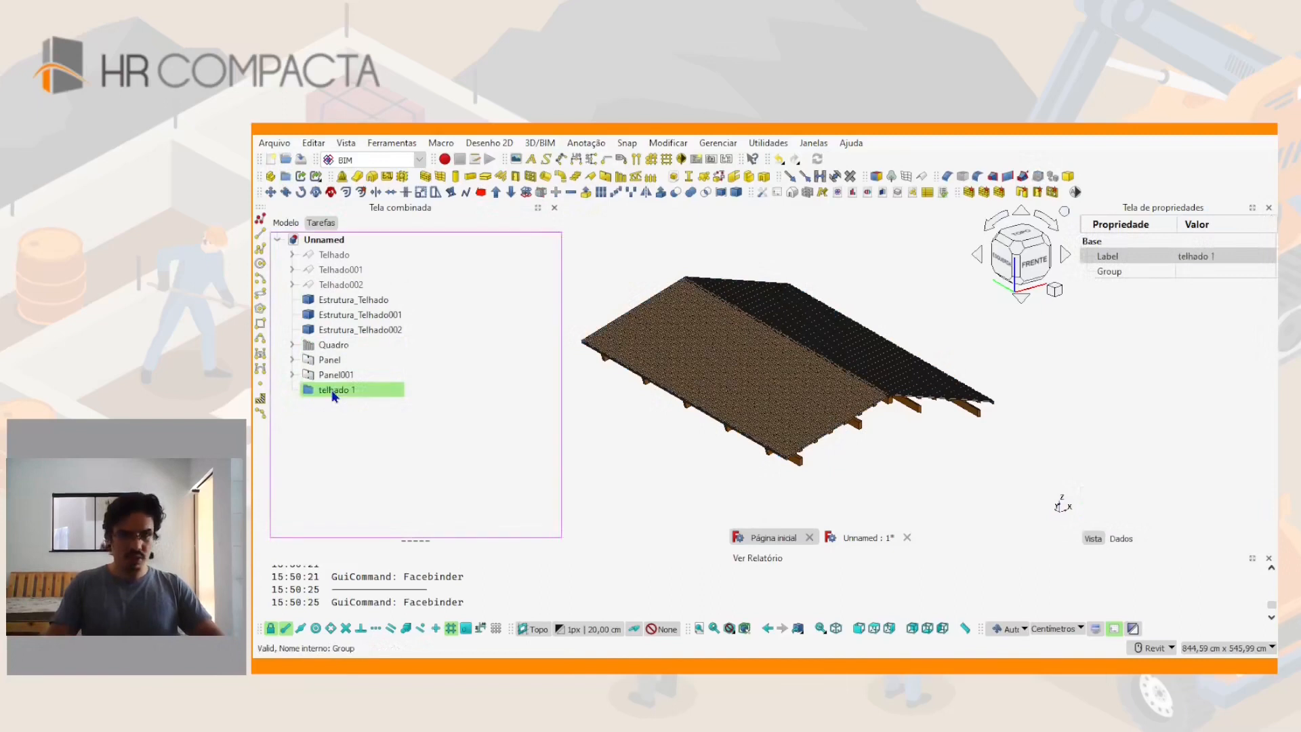
Move the three roof structures, Quadro, both panels and Telhado into the telhado 1 group
{"action": "left_click", "coordinate": [335, 375]}
{"action": "left_click", "coordinate": [330, 360], "text": "ctrl"}
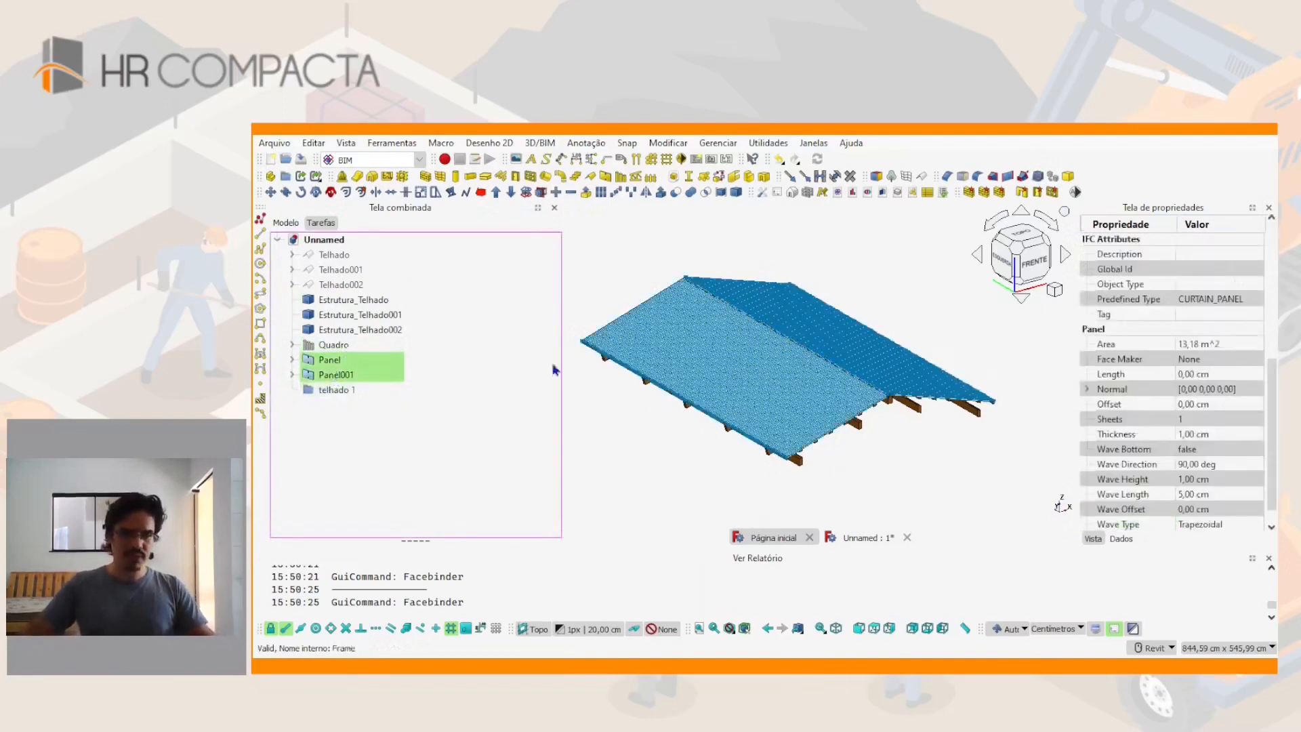
{"action": "left_click", "coordinate": [817, 286]}
{"action": "scroll", "coordinate": [818, 292], "scroll_direction": "down", "scroll_amount": 2}
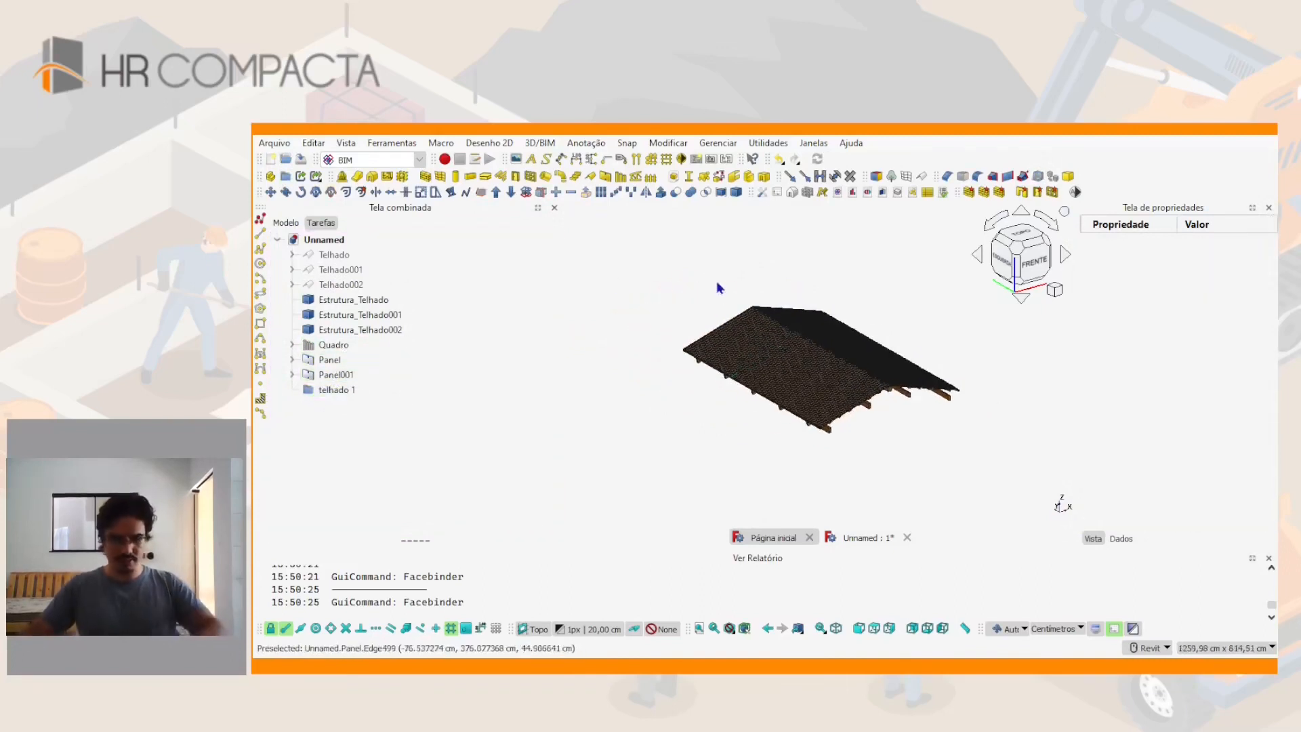
{"action": "left_click_drag", "start_coordinate": [668, 267], "coordinate": [1002, 479]}
{"action": "left_click_drag", "start_coordinate": [334, 329], "coordinate": [342, 427]}
{"action": "left_click", "coordinate": [332, 255]}
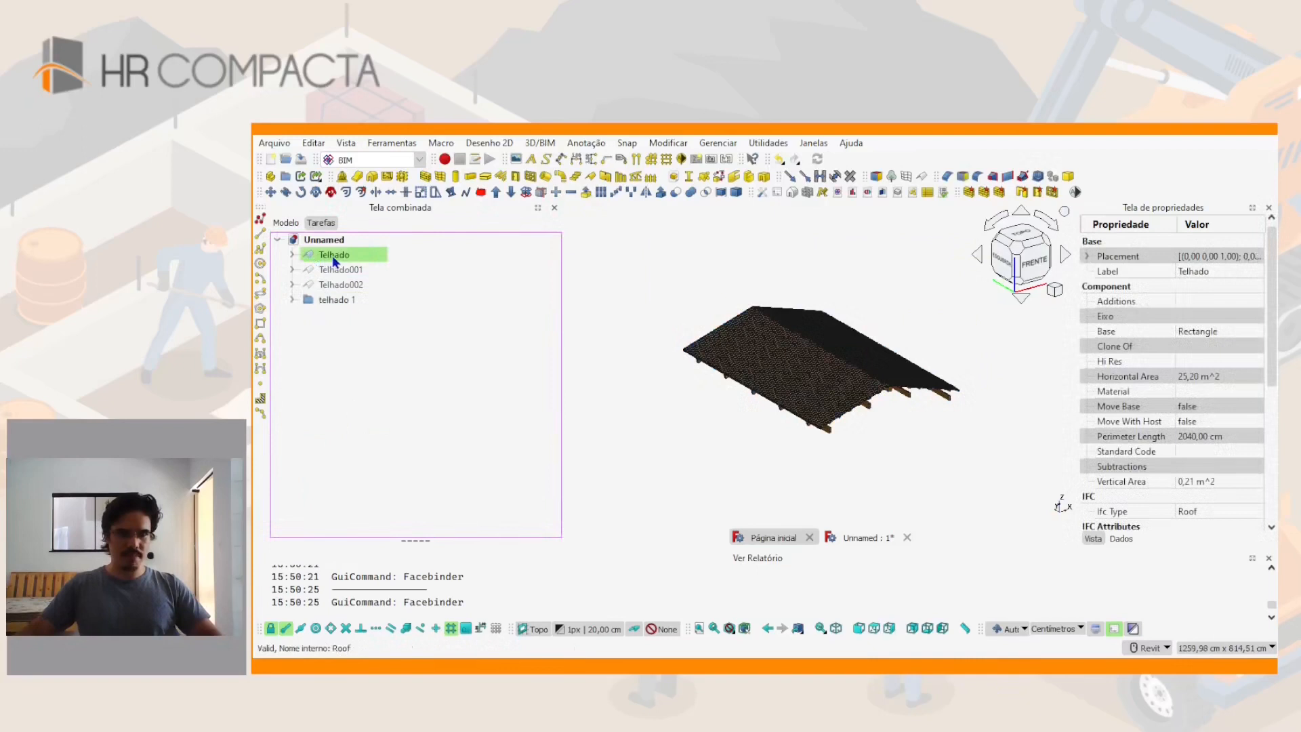
{"action": "left_click_drag", "start_coordinate": [334, 299], "coordinate": [336, 298]}
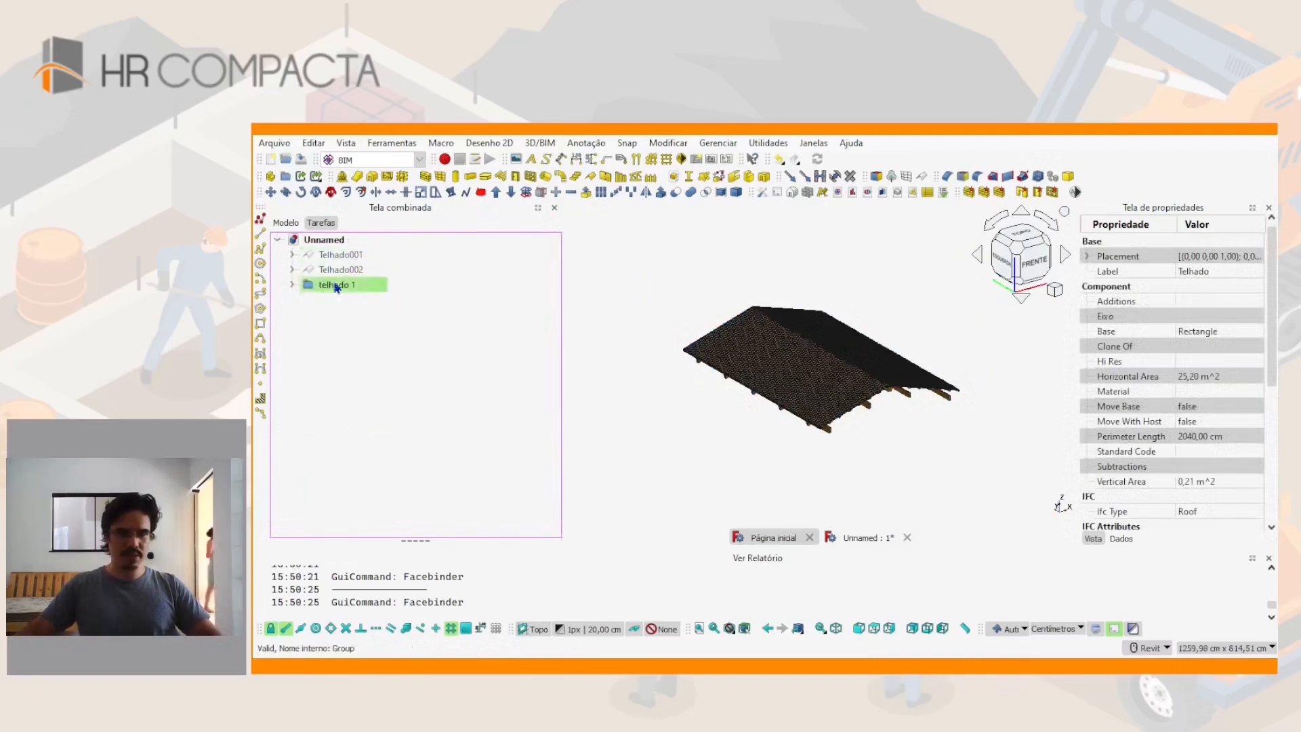
{"action": "left_click", "coordinate": [657, 300]}
Hide the telhado 1 group together with its remaining ridge line
{"action": "left_click", "coordinate": [331, 288]}
{"action": "key", "text": "space"}
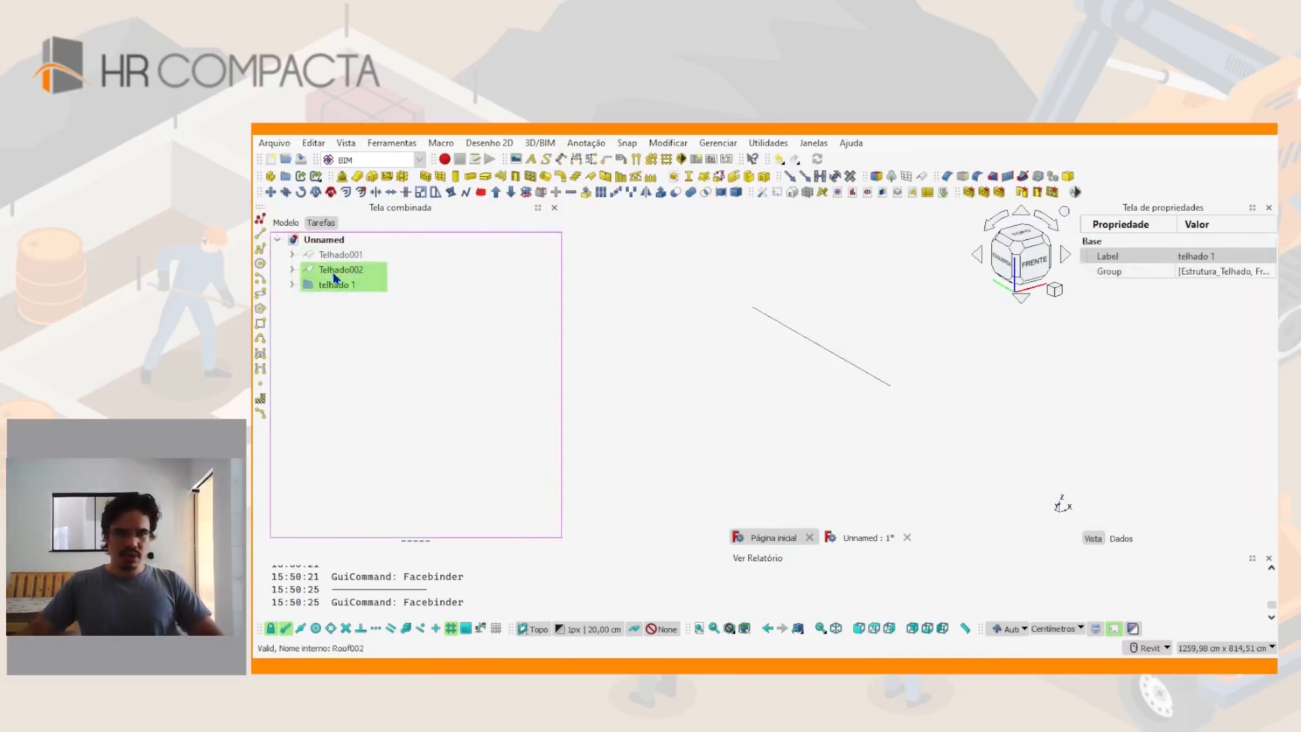
{"action": "left_click", "coordinate": [784, 326]}
{"action": "left_click", "coordinate": [533, 310]}
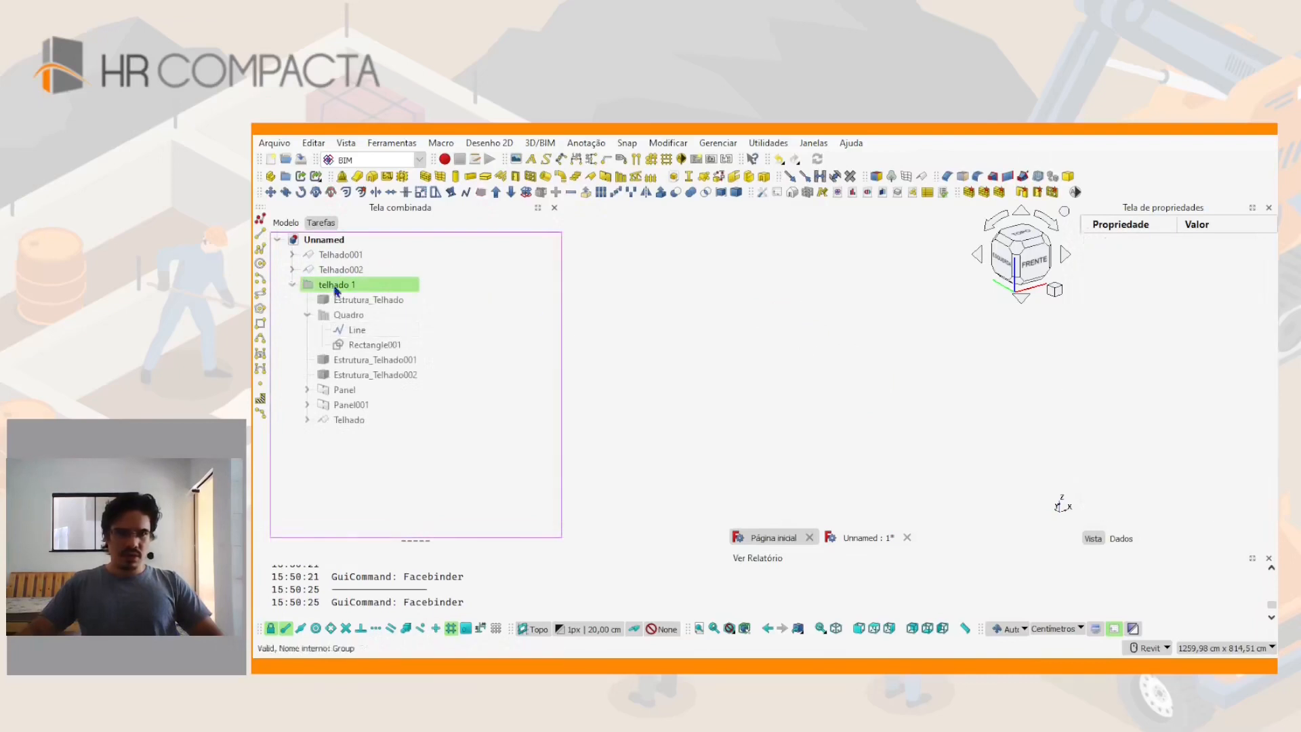
{"action": "left_click", "coordinate": [292, 284]}
Show Telhado001 and draw a line along the underside edge where its two slopes meet
{"action": "left_click", "coordinate": [324, 258]}
{"action": "left_click", "coordinate": [787, 337]}
{"action": "middle_click_drag", "start_coordinate": [787, 337], "coordinate": [821, 452], "text": "shift"}
{"action": "middle_click_drag", "start_coordinate": [700, 386], "coordinate": [694, 312], "text": "shift"}
{"action": "scroll", "coordinate": [779, 354], "scroll_direction": "up", "scroll_amount": 5}
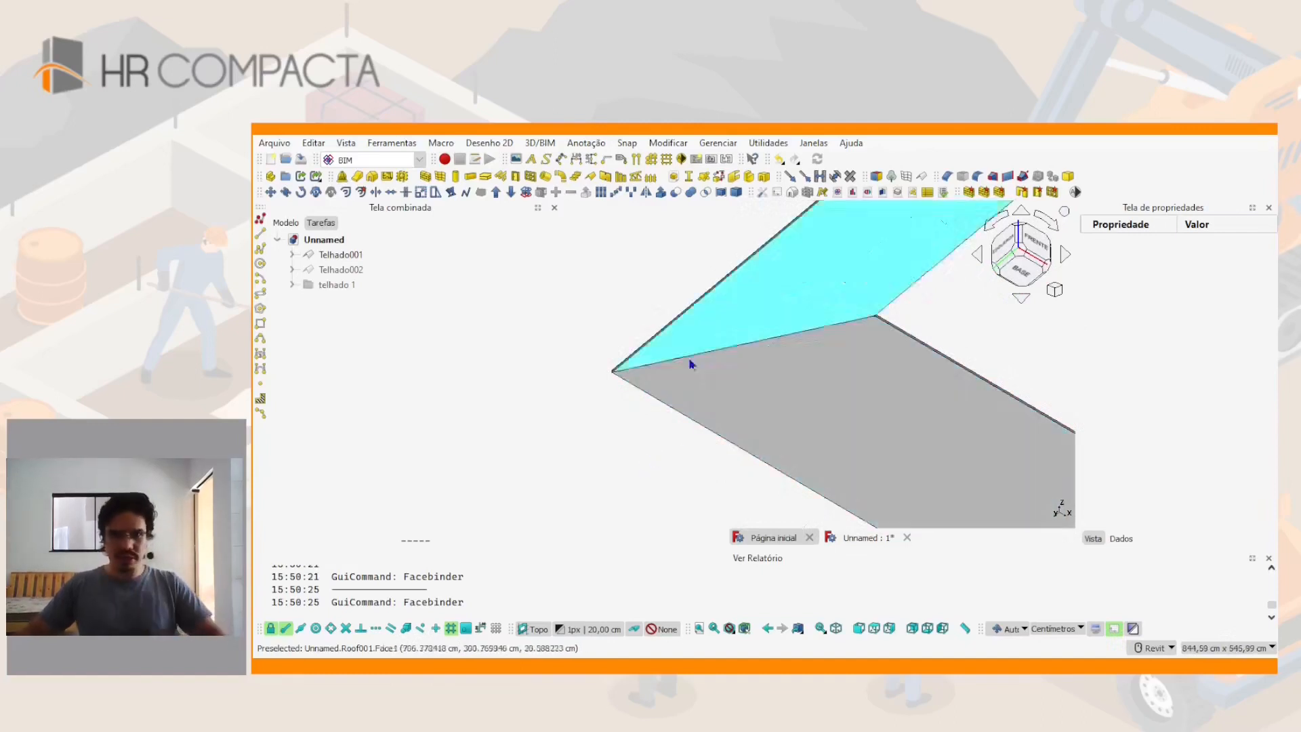
{"action": "middle_click_drag", "start_coordinate": [639, 425], "coordinate": [621, 416]}
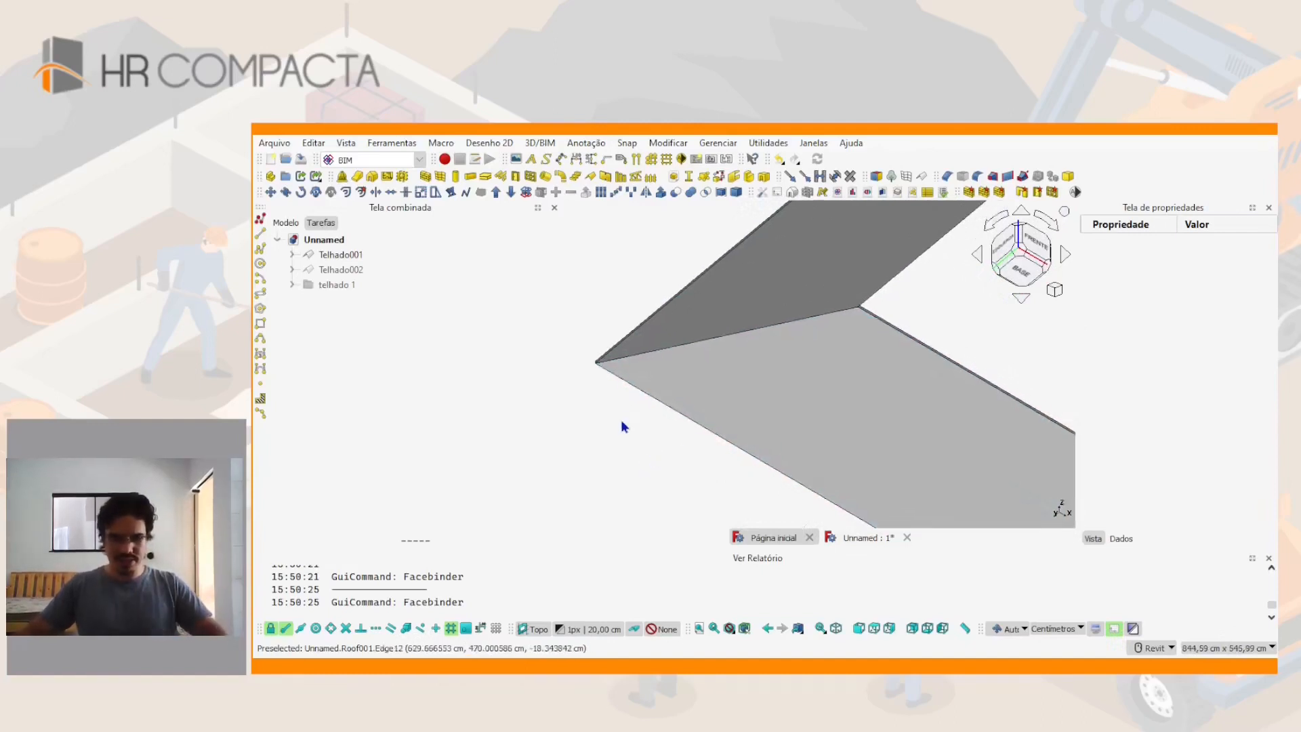
{"action": "key", "text": "l"}
{"action": "key", "text": "i"}
{"action": "left_click", "coordinate": [623, 375]}
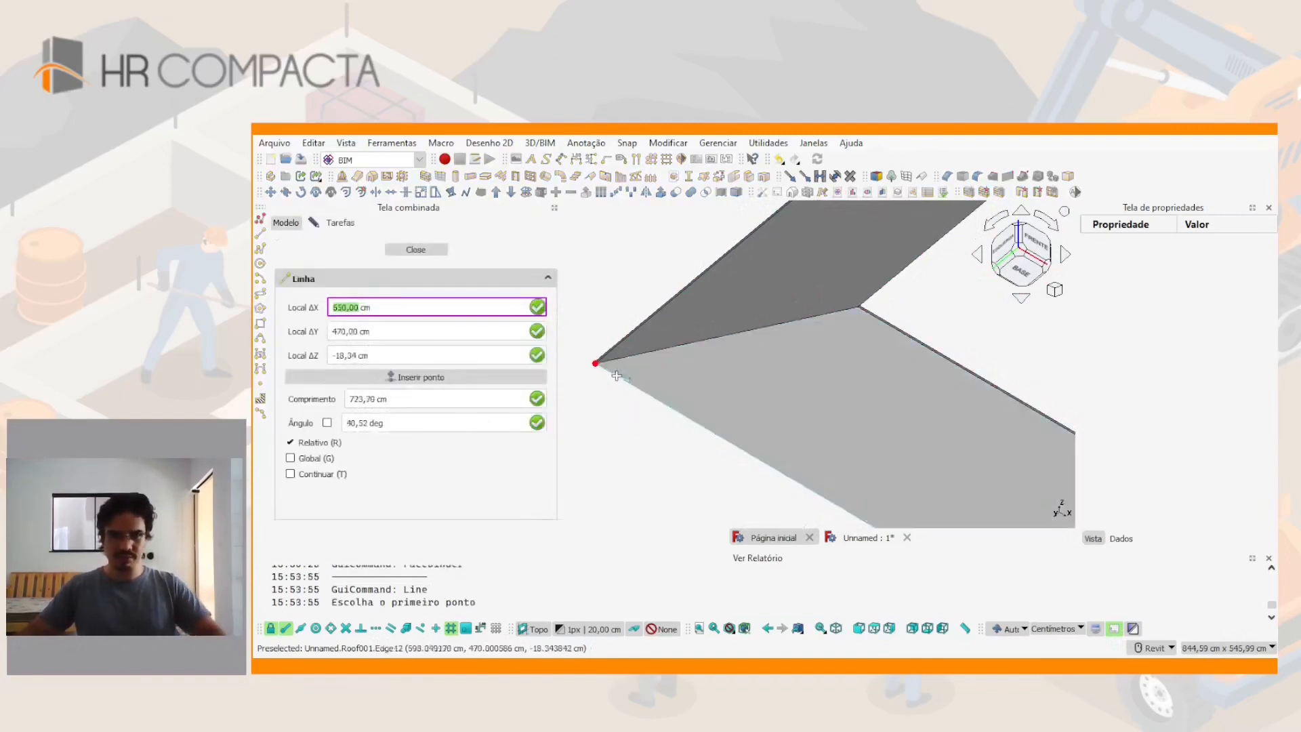
{"action": "left_click", "coordinate": [872, 315]}
Hide Telhado001 and show the Rectangle001 profile stored in the telhado 1 group
{"action": "key", "text": "space"}
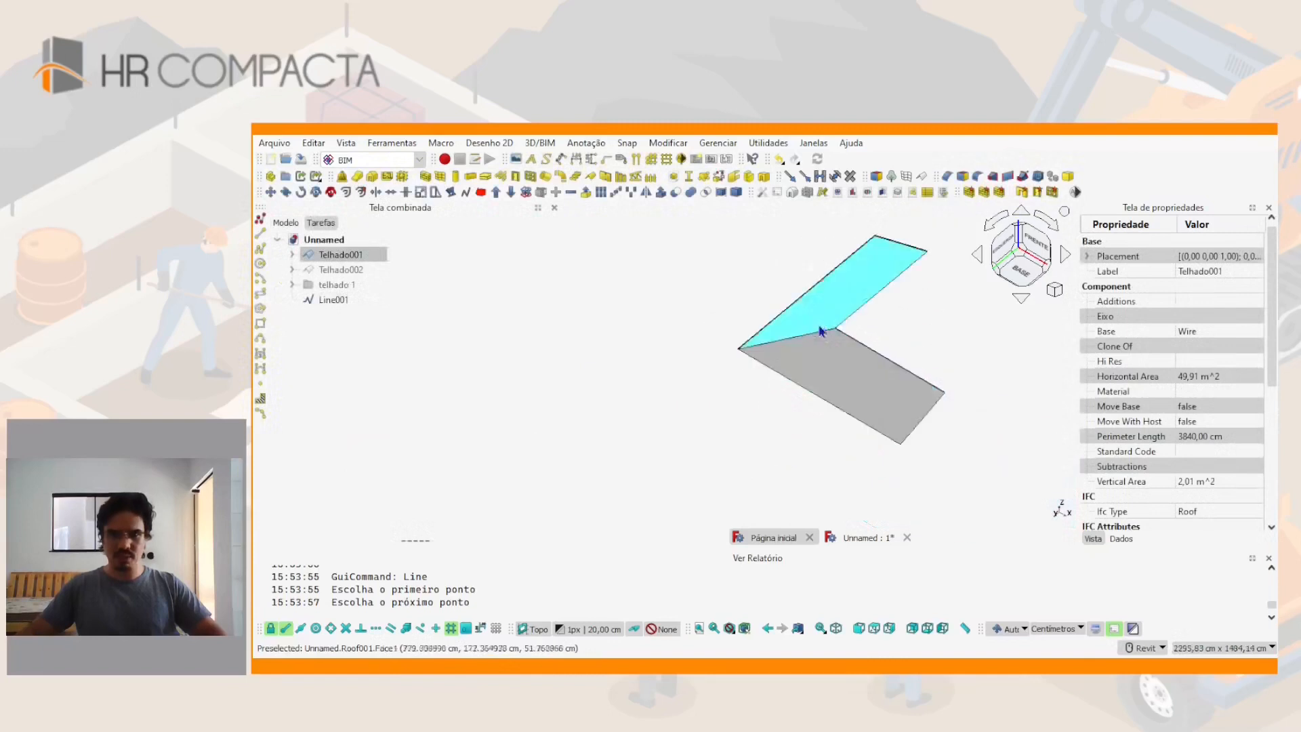
{"action": "middle_click_drag", "start_coordinate": [818, 337], "coordinate": [842, 444], "text": "shift"}
{"action": "left_click", "coordinate": [292, 285]}
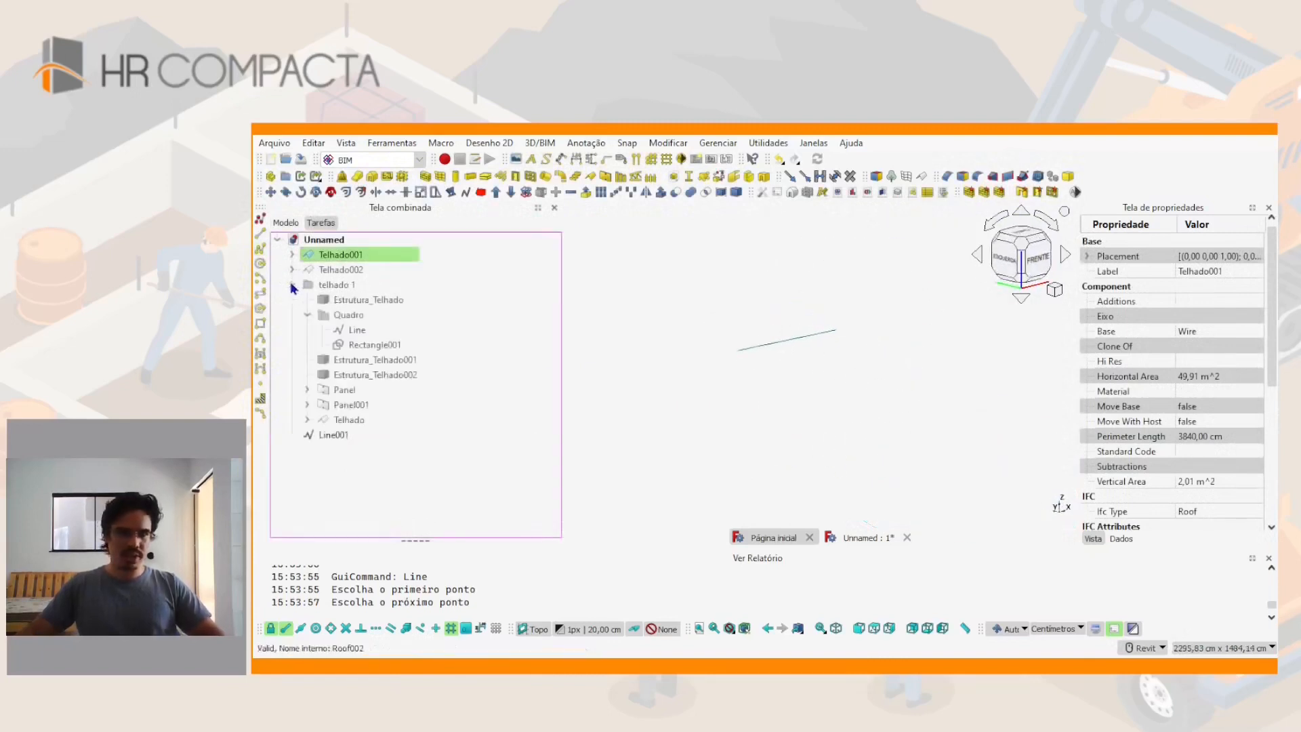
{"action": "left_click", "coordinate": [362, 344]}
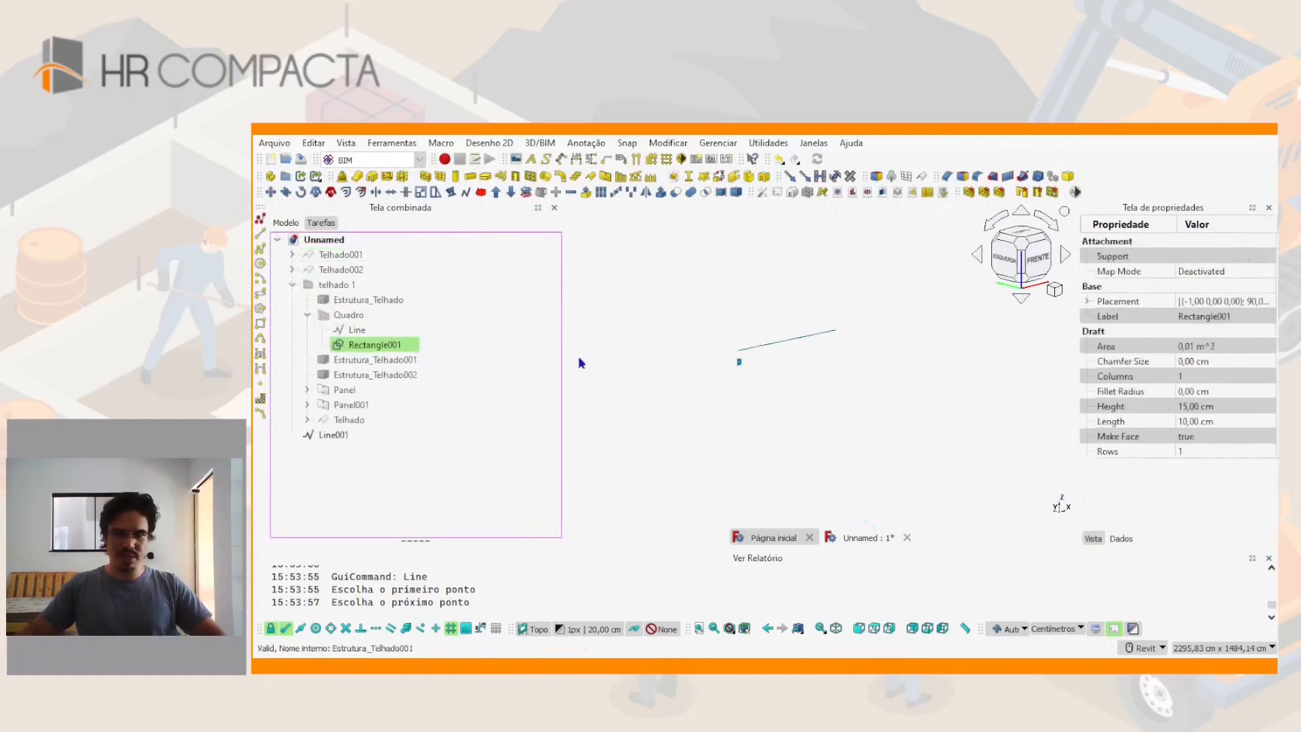
{"action": "scroll", "coordinate": [746, 348], "scroll_direction": "up", "scroll_amount": 6}
{"action": "middle_click_drag", "start_coordinate": [736, 394], "coordinate": [799, 325], "text": "shift"}
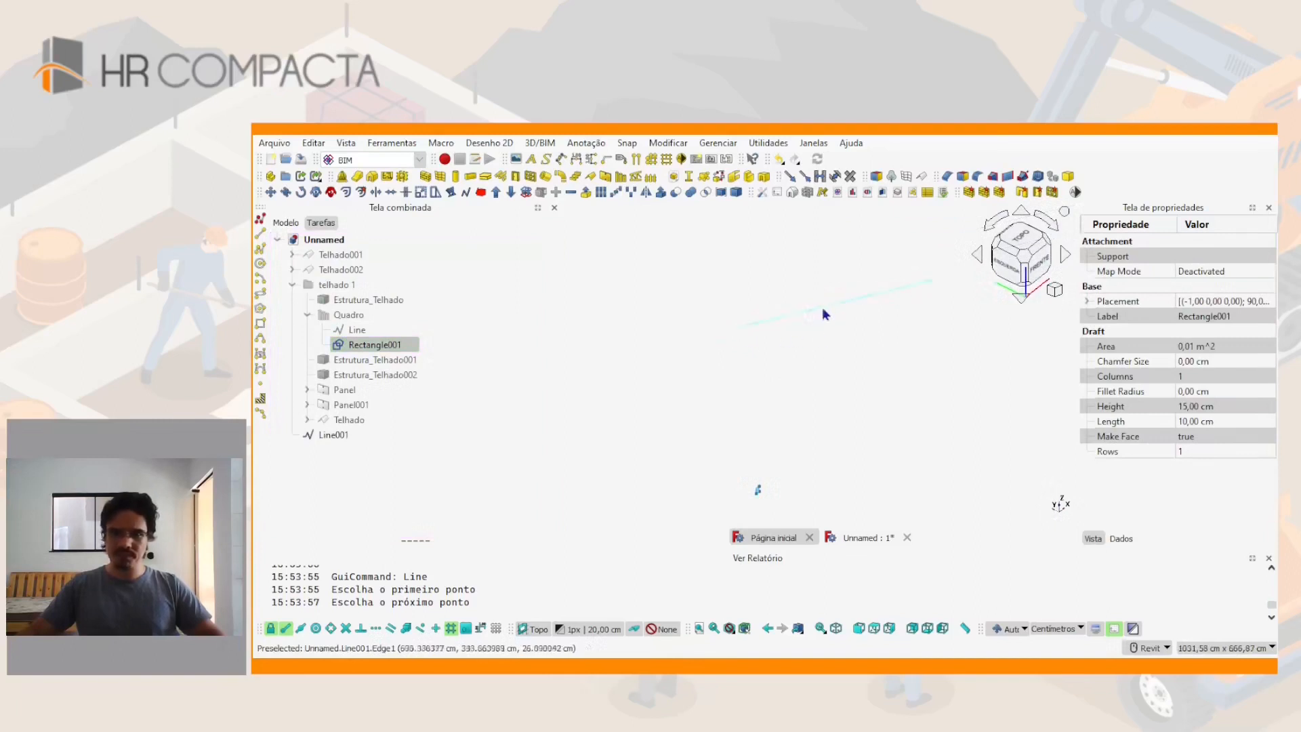
Create a frame along the new line using Rectangle001 as its profile
{"action": "middle_click_drag", "start_coordinate": [906, 338], "coordinate": [886, 270], "text": "shift"}
{"action": "left_click", "coordinate": [881, 262]}
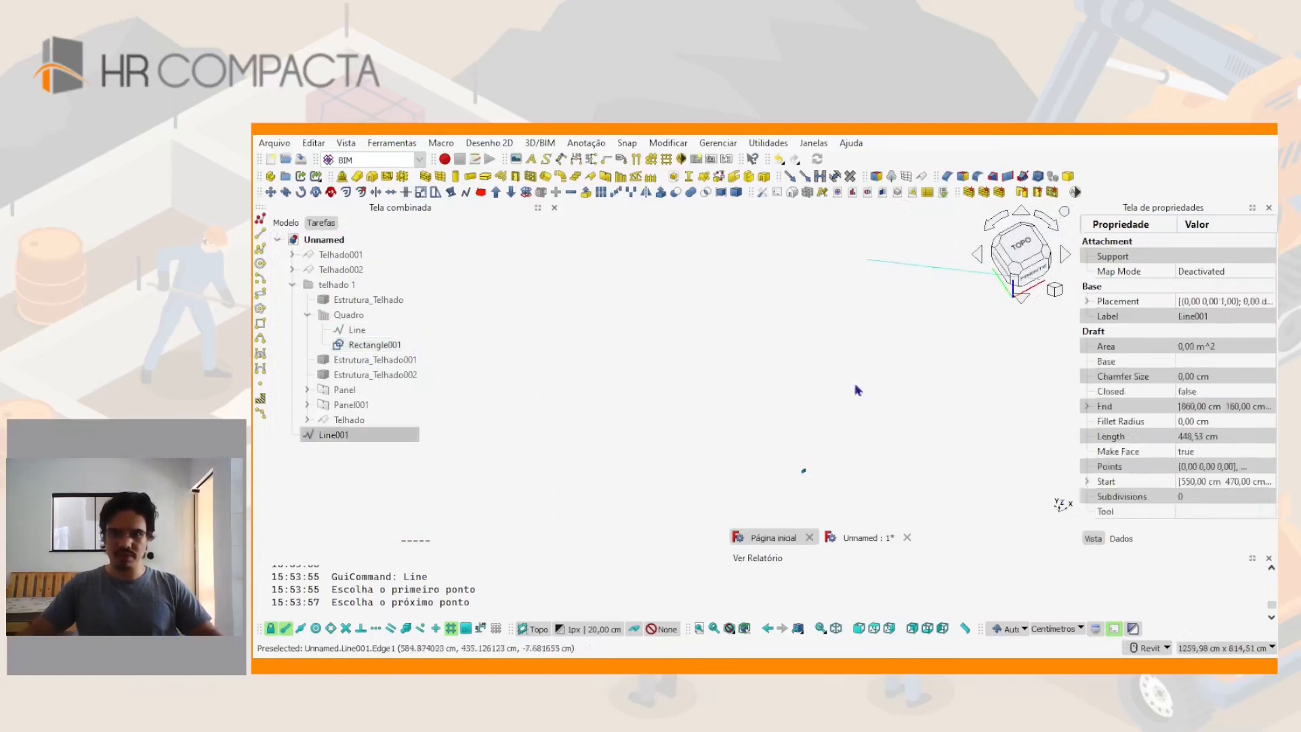
{"action": "left_click", "coordinate": [805, 473], "text": "ctrl"}
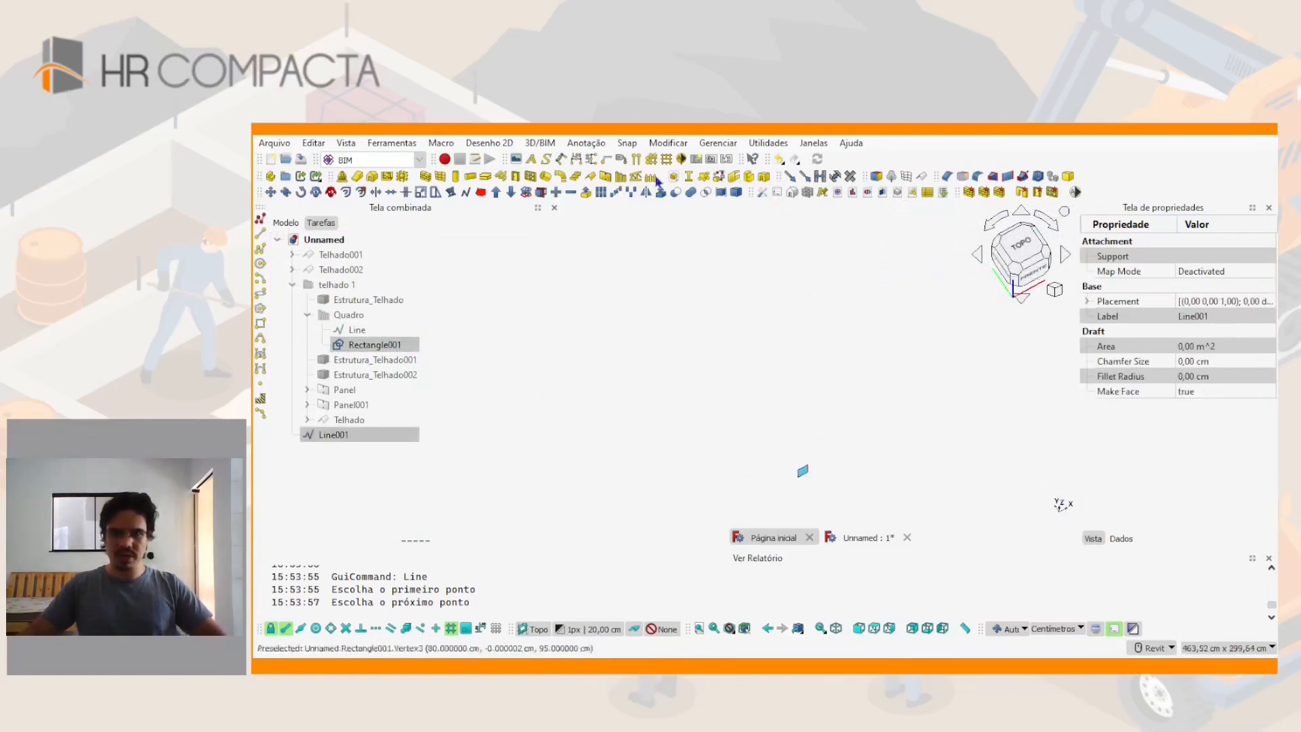
{"action": "left_click", "coordinate": [621, 180]}
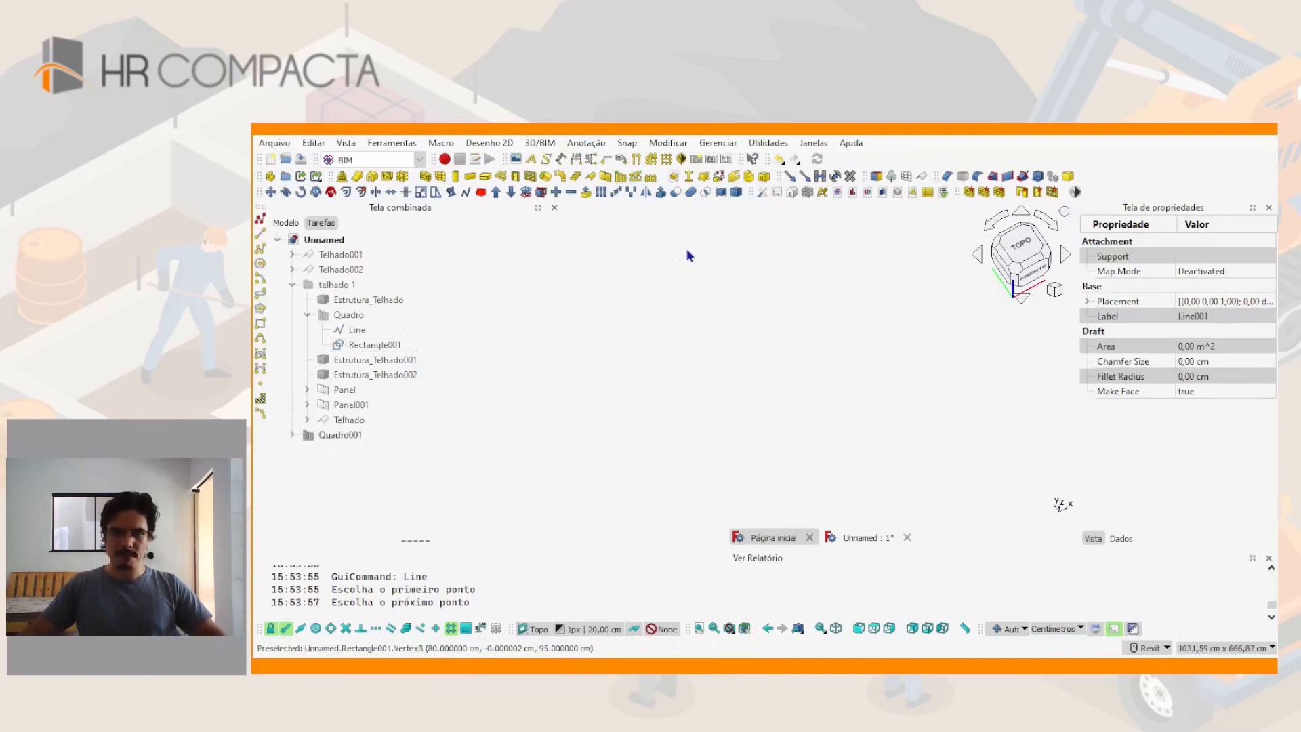
{"action": "middle_click_drag", "start_coordinate": [655, 292], "coordinate": [710, 336], "text": "shift"}
{"action": "scroll", "coordinate": [710, 334], "scroll_direction": "up", "scroll_amount": 3}
{"action": "scroll", "coordinate": [758, 354], "scroll_direction": "down", "scroll_amount": 3}
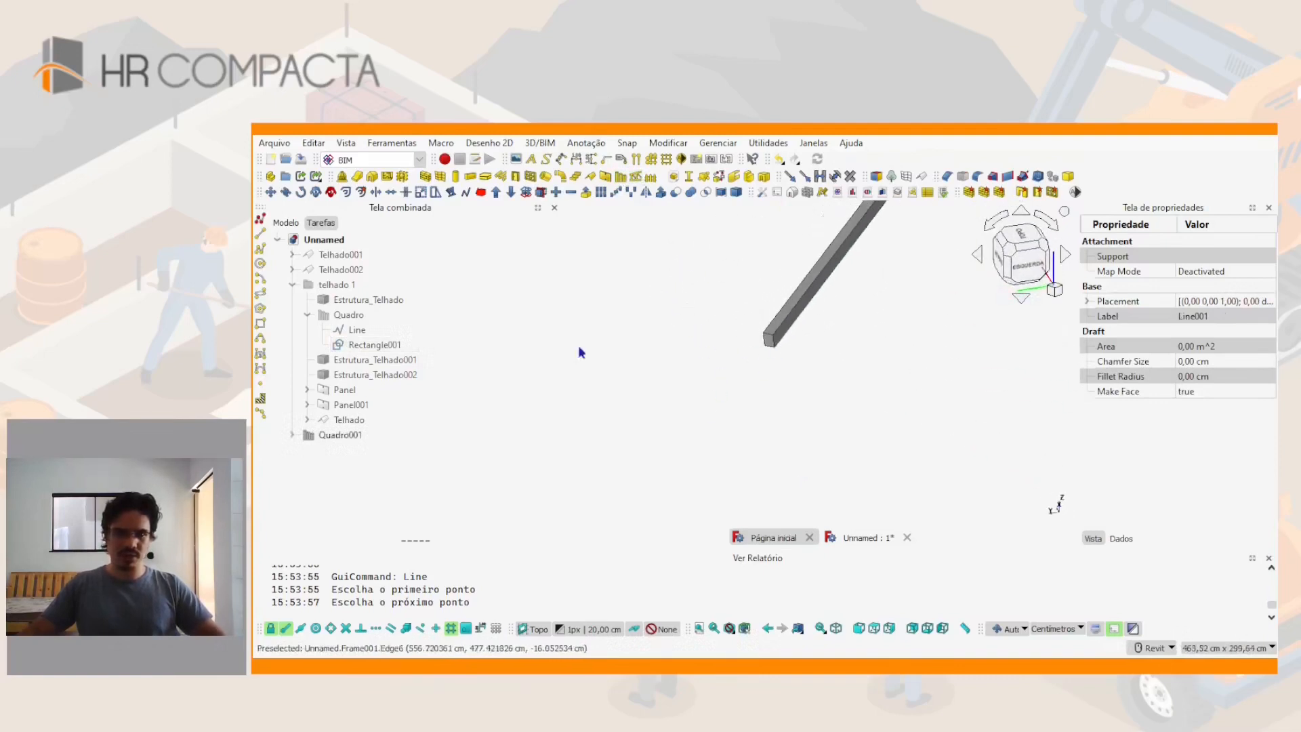
Collapse the telhado 1 group and show Telhado001 again around the new beam
{"action": "left_click", "coordinate": [293, 284]}
{"action": "key", "text": "space"}
{"action": "left_click", "coordinate": [747, 368]}
{"action": "middle_click_drag", "start_coordinate": [828, 349], "coordinate": [742, 410]}
Set the new frame's Y offset to -15 cm
{"action": "left_click", "coordinate": [742, 416]}
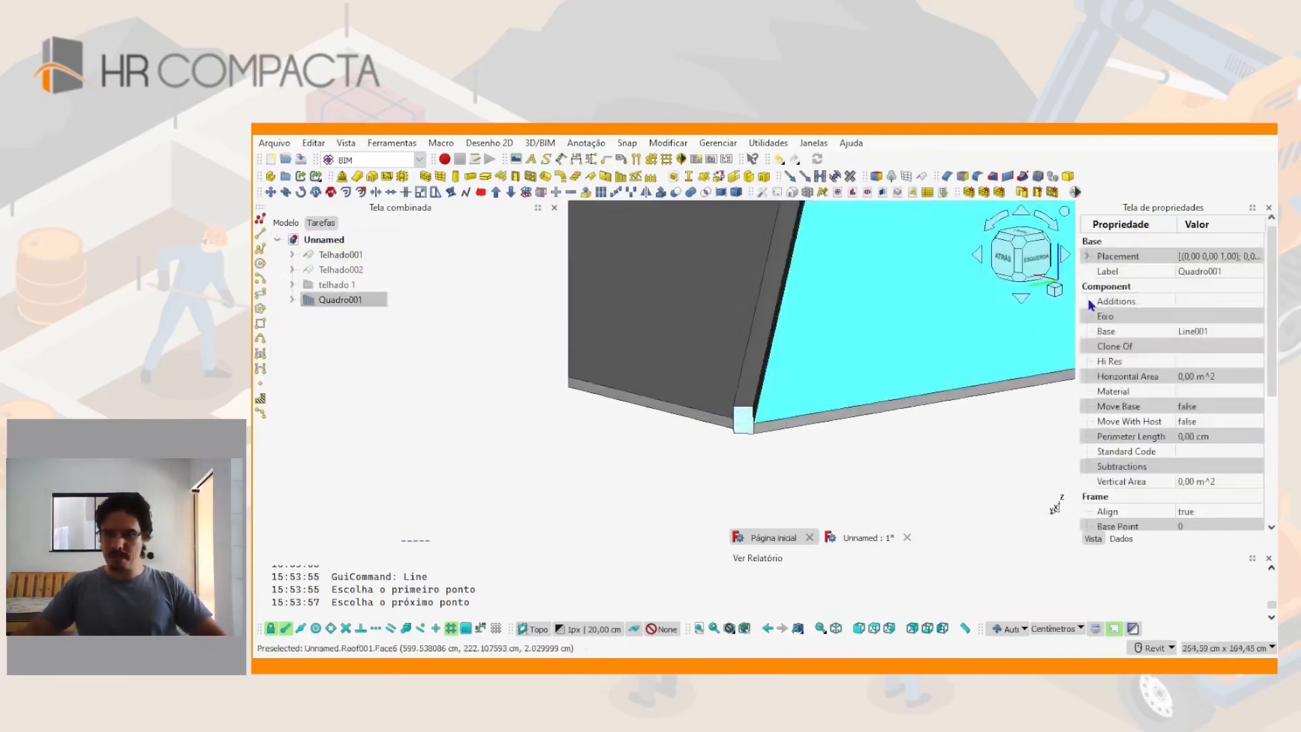
{"action": "scroll", "coordinate": [1152, 435], "scroll_direction": "down", "scroll_amount": 5}
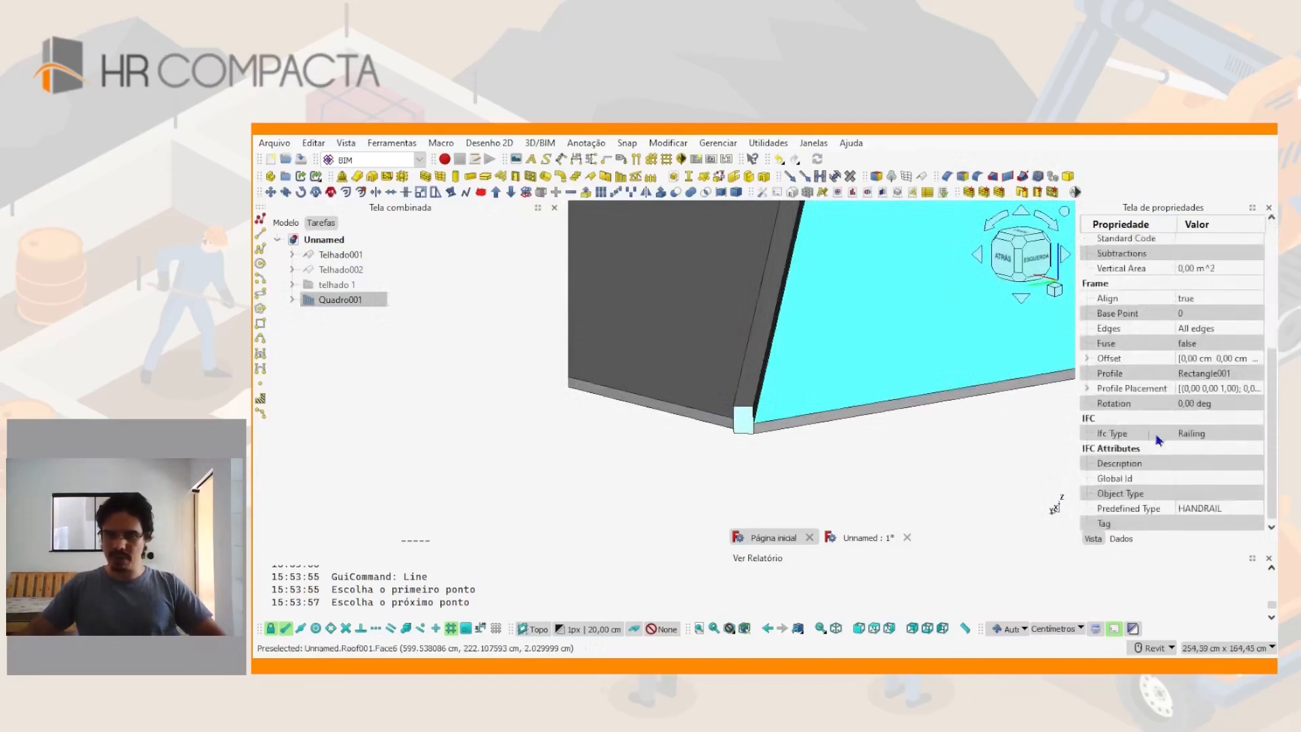
{"action": "left_click", "coordinate": [1087, 358]}
{"action": "left_click", "coordinate": [1194, 389]}
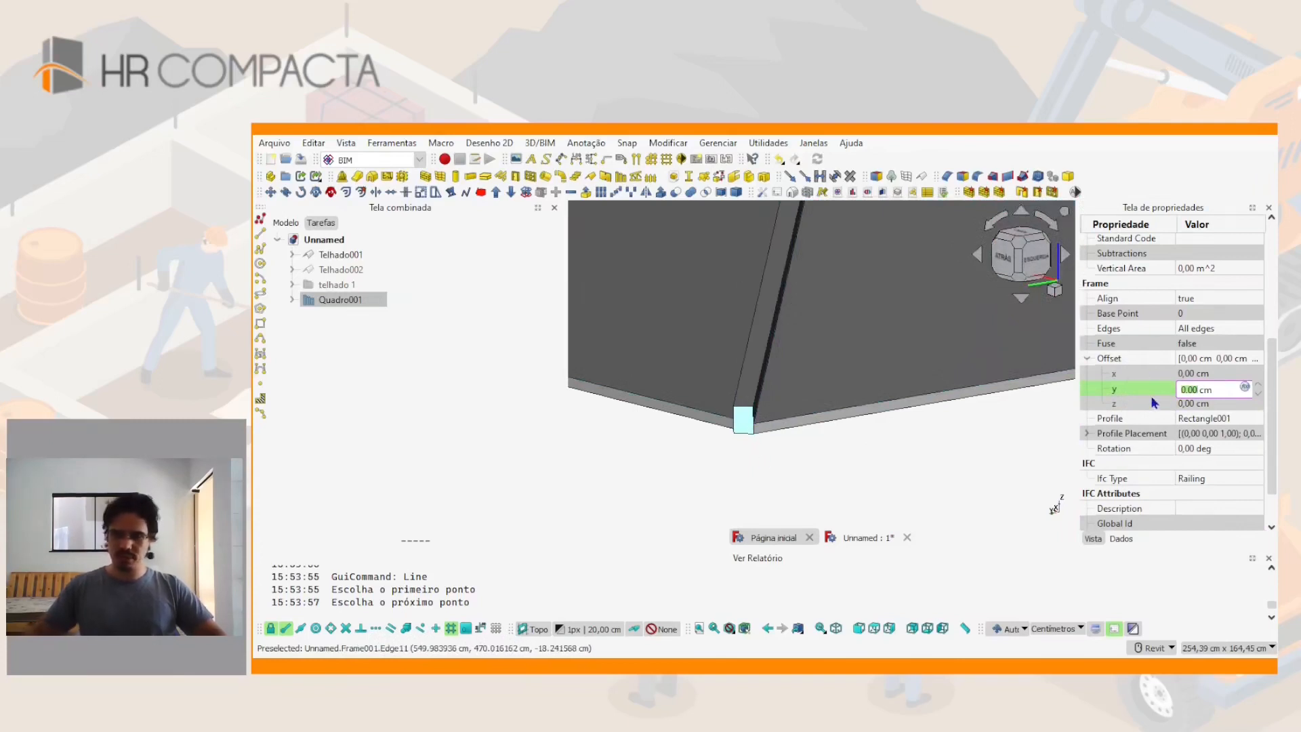
{"action": "type", "text": "5"}
{"action": "key", "text": "Return"}
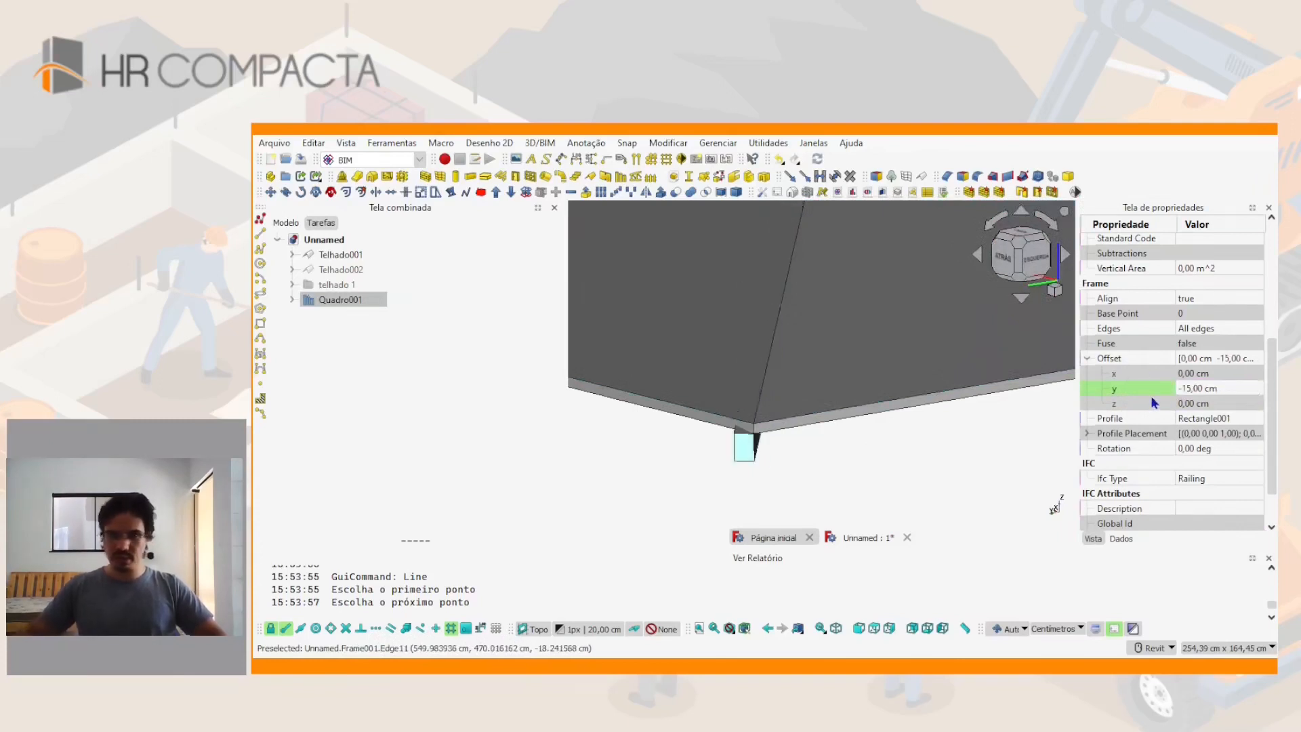
Set the X offset of the frame Quadro001 to -5 cm
{"action": "left_click", "coordinate": [1184, 374]}
{"action": "type", "text": "-5"}
{"action": "key", "text": "Return"}
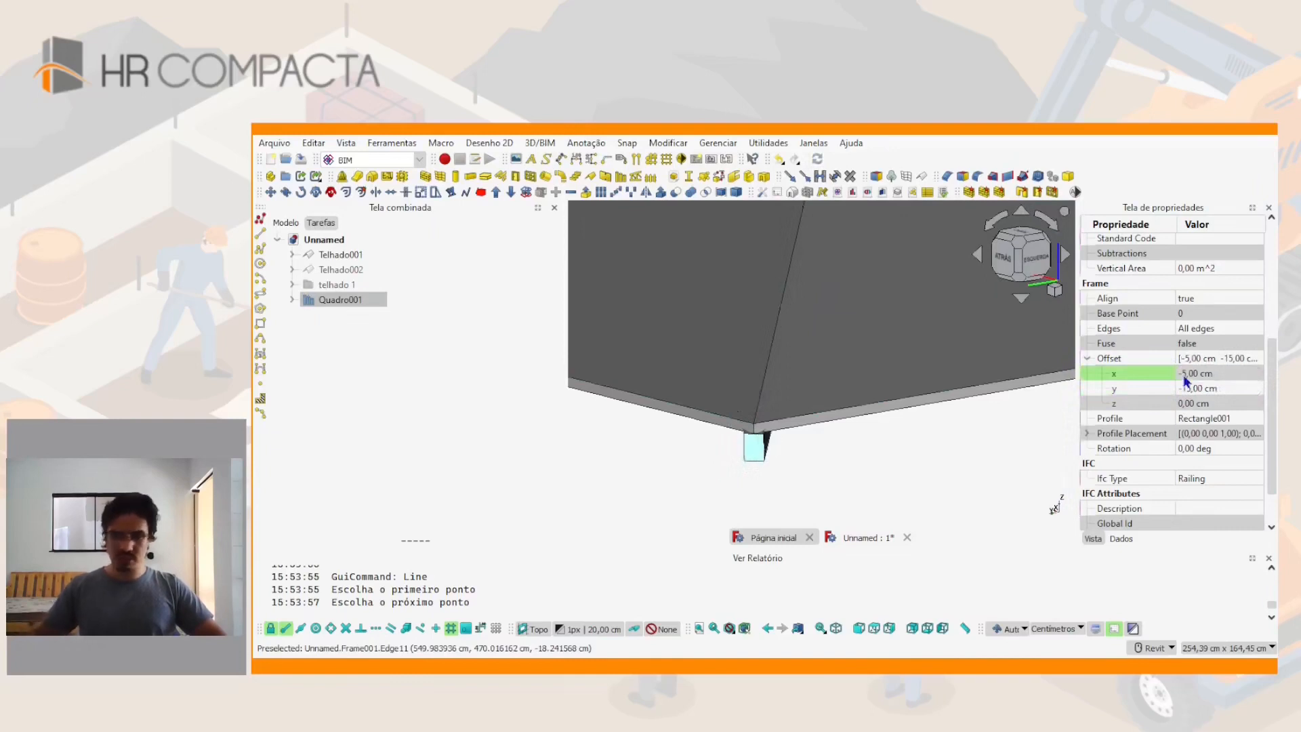
Generate a roof structure on one face of Telhado001 with 12 cm thickness, 6 cm width and 150 cm spacing
{"action": "middle_click_drag", "start_coordinate": [761, 430], "coordinate": [799, 303], "text": "shift"}
{"action": "left_click", "coordinate": [796, 303]}
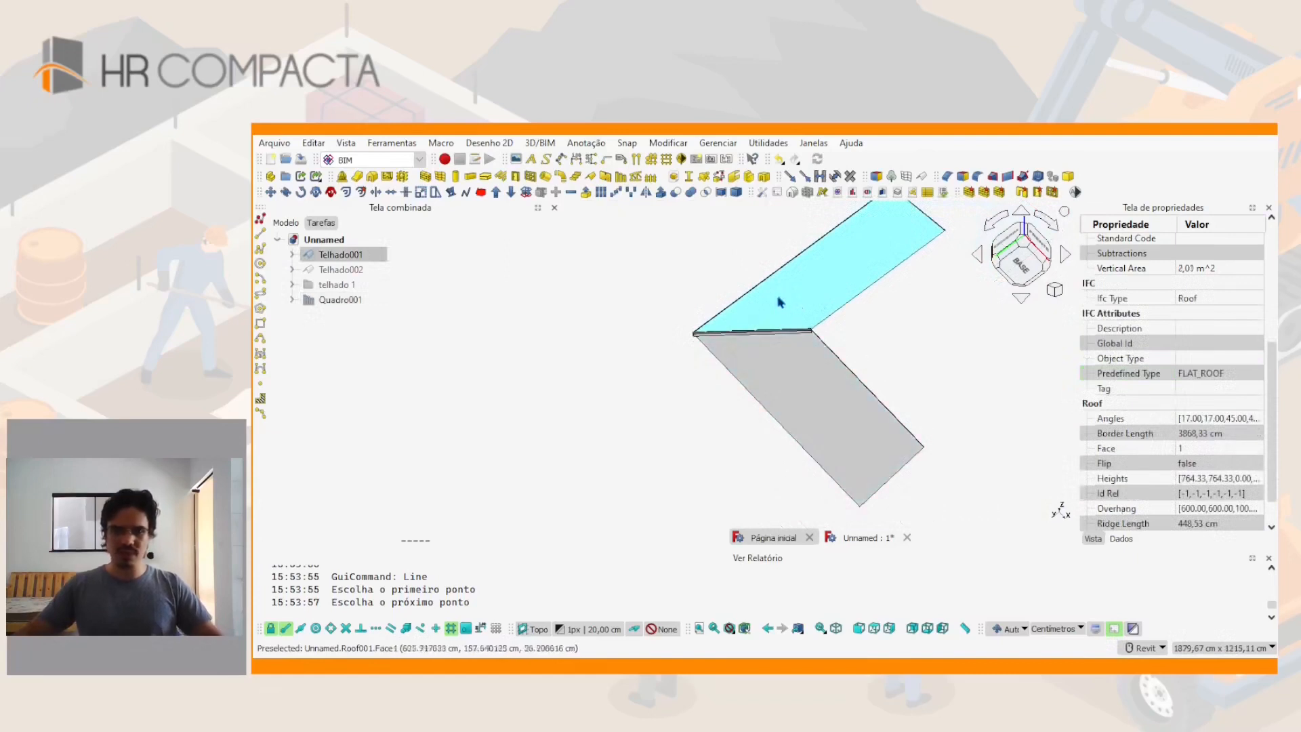
{"action": "middle_click_drag", "start_coordinate": [801, 298], "coordinate": [779, 310]}
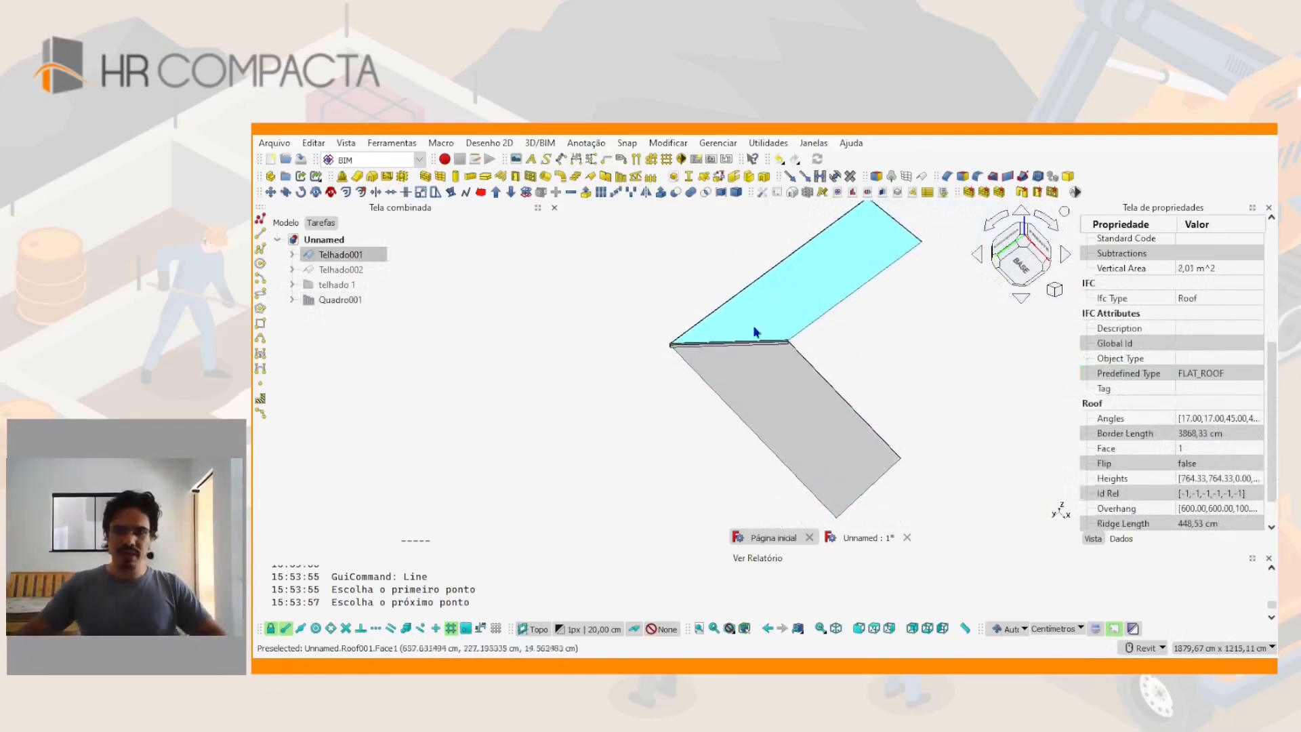
{"action": "left_click", "coordinate": [922, 178]}
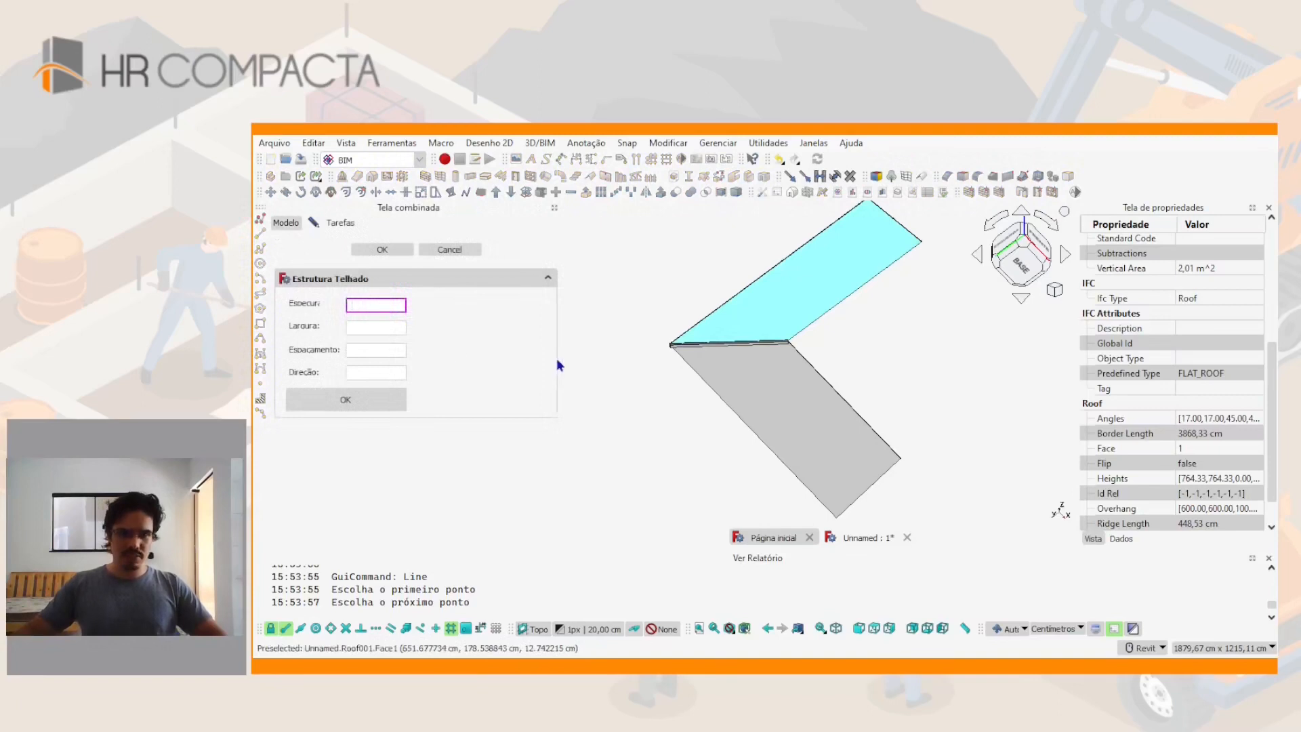
{"action": "type", "text": "12cm"}
{"action": "key", "text": "Tab"}
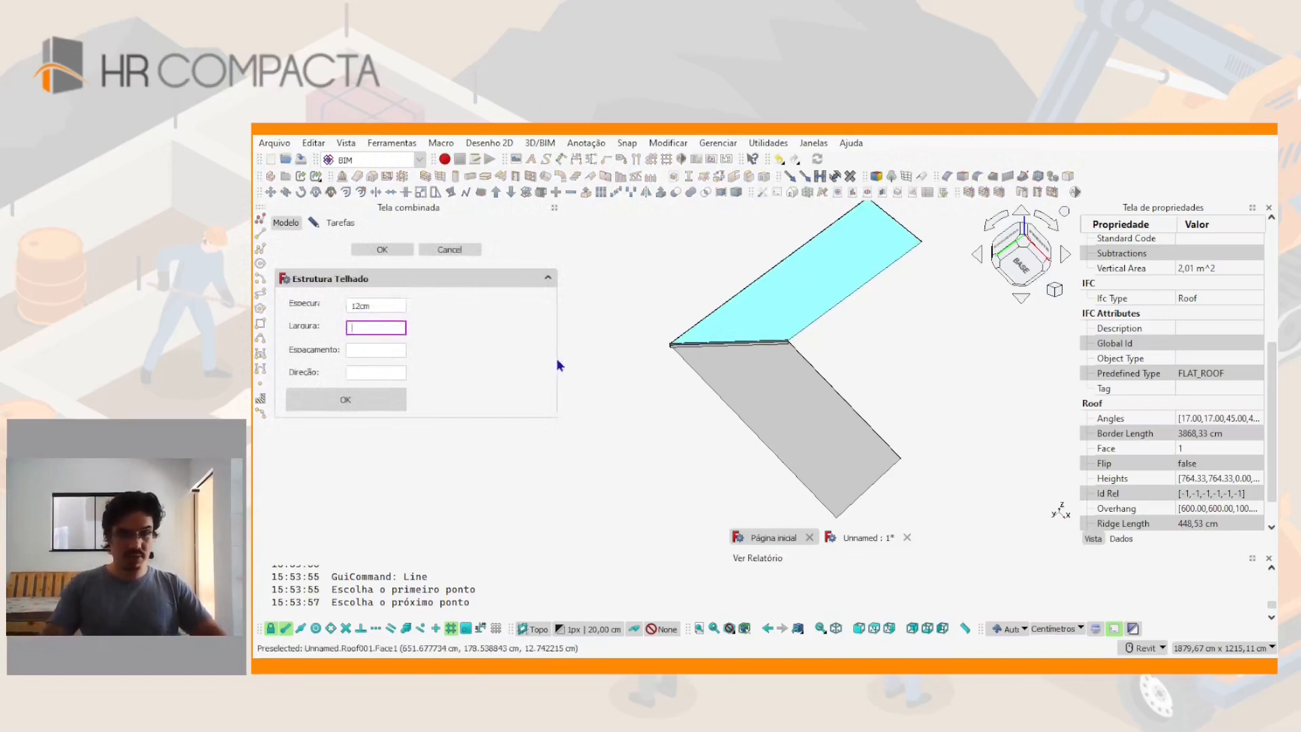
{"action": "type", "text": "6cm"}
{"action": "key", "text": "Tab"}
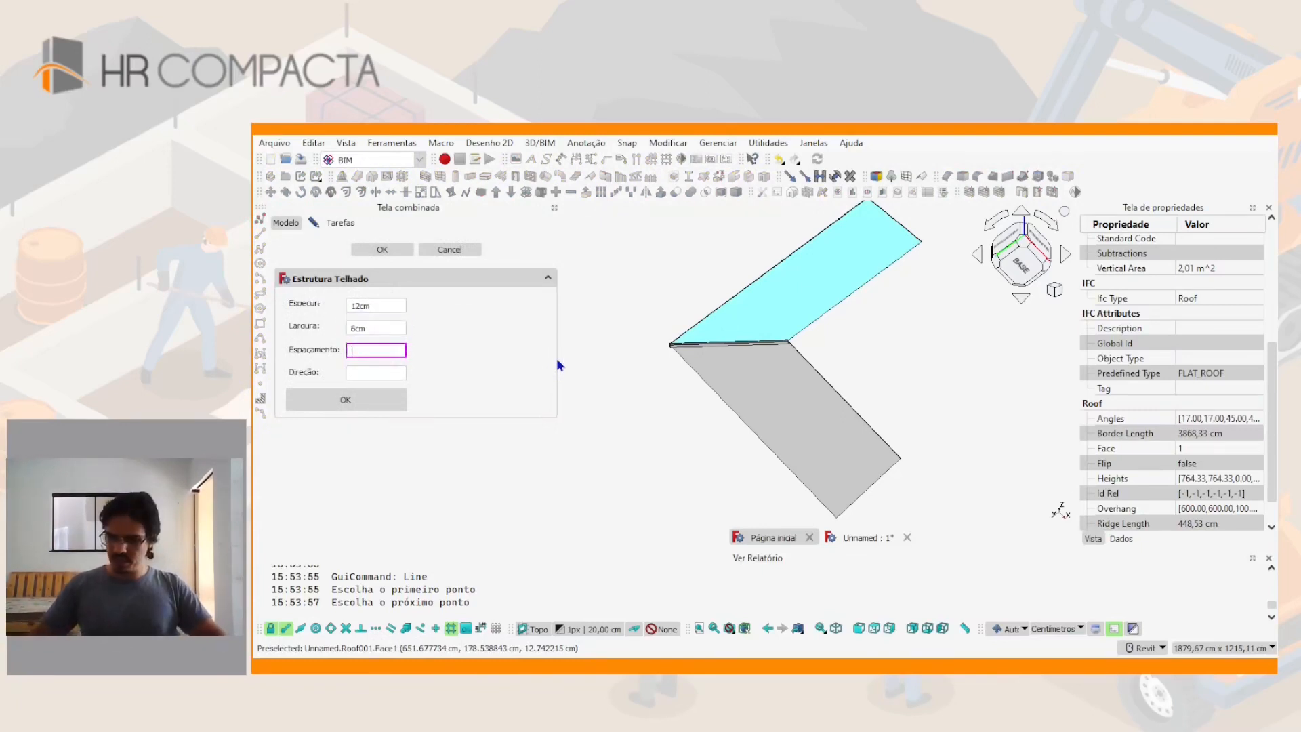
{"action": "type", "text": "150cm"}
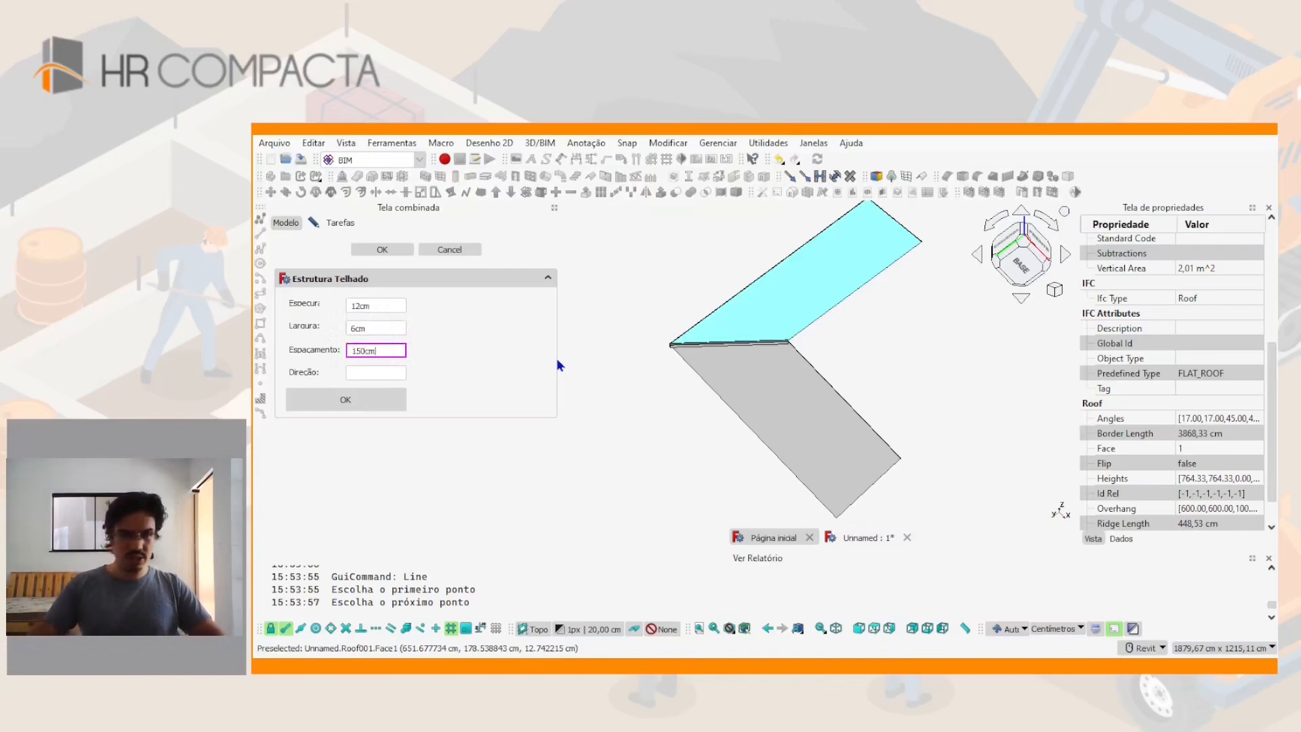
{"action": "left_click", "coordinate": [374, 252]}
Generate the same 12 x 6 cm structure on the adjoining face of Telhado001 with the direction set to 90
{"action": "middle_click_drag", "start_coordinate": [644, 319], "coordinate": [767, 368], "text": "shift"}
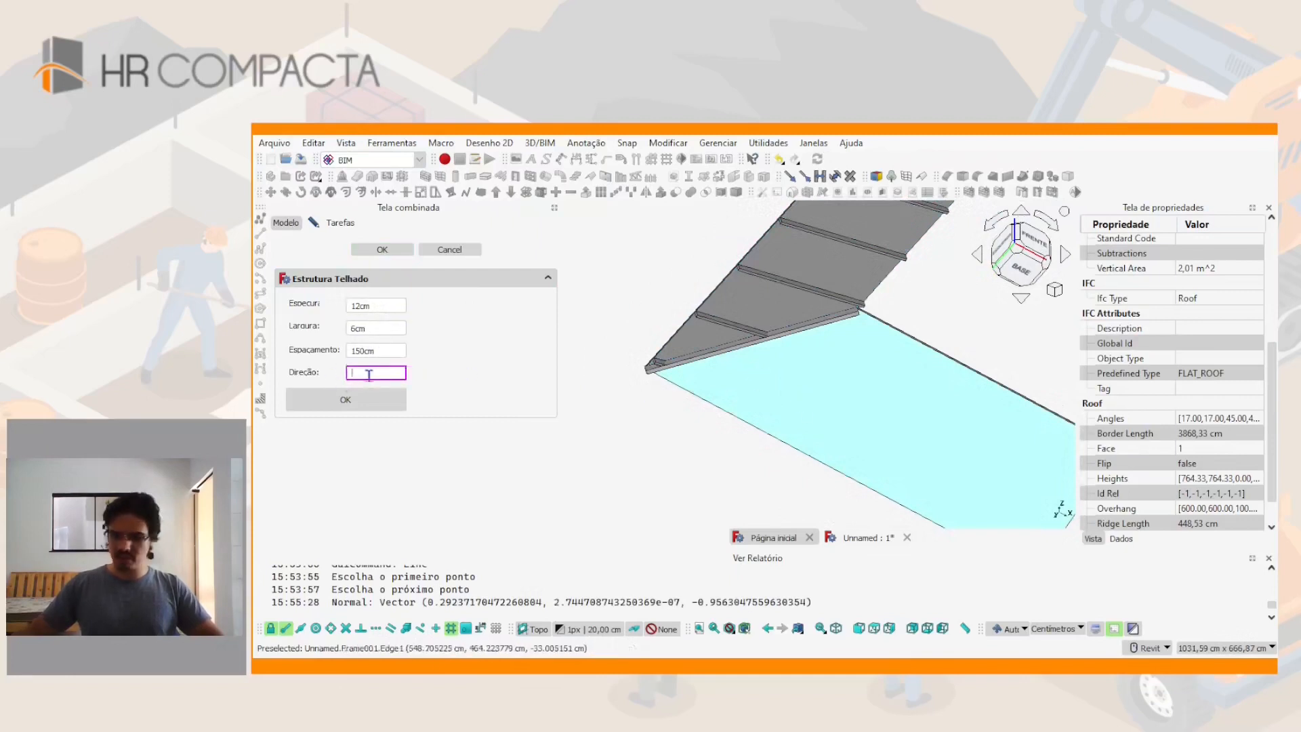
{"action": "left_click", "coordinate": [358, 401]}
{"action": "scroll", "coordinate": [601, 381], "scroll_direction": "down", "scroll_amount": 2}
{"action": "middle_click_drag", "start_coordinate": [779, 382], "coordinate": [843, 387], "text": "shift"}
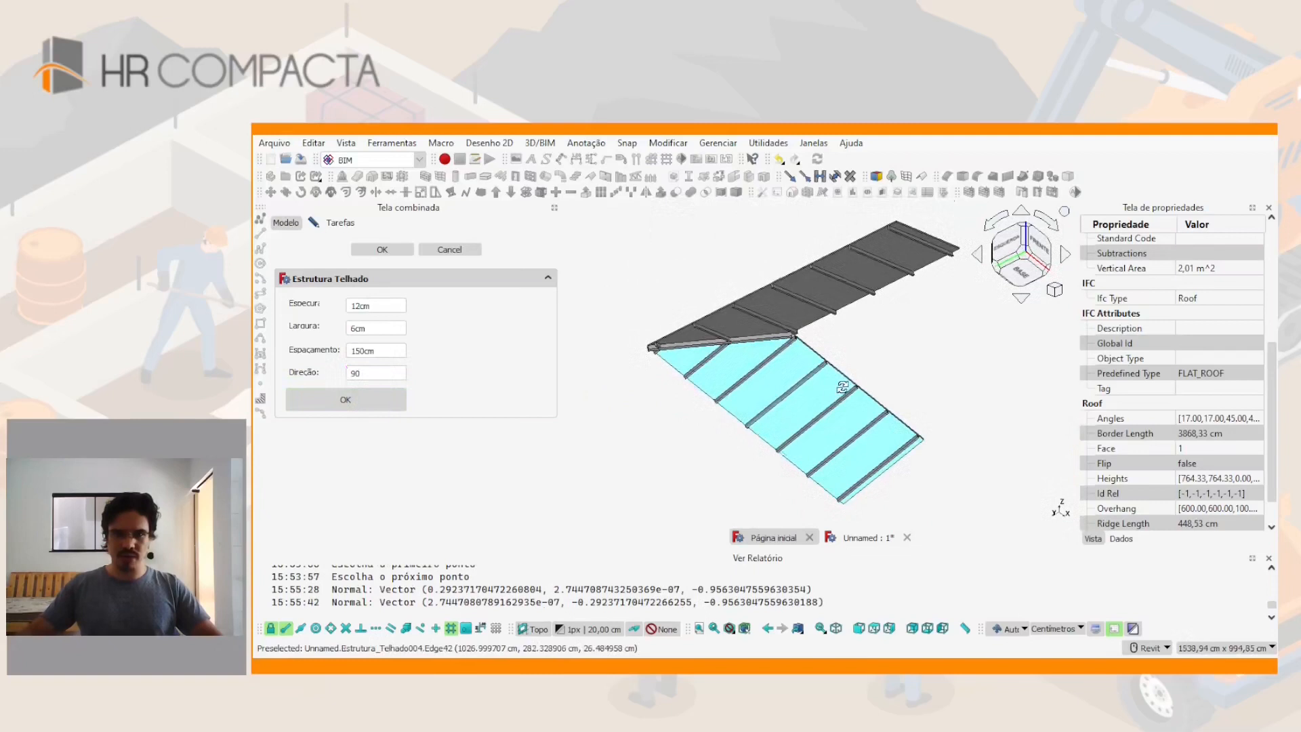
Generate battens on the first Telhado001 face with 3 cm thickness, 6 cm width, 20 cm spacing and direction 90
{"action": "type", "text": "3"}
{"action": "type", "text": "0mm"}
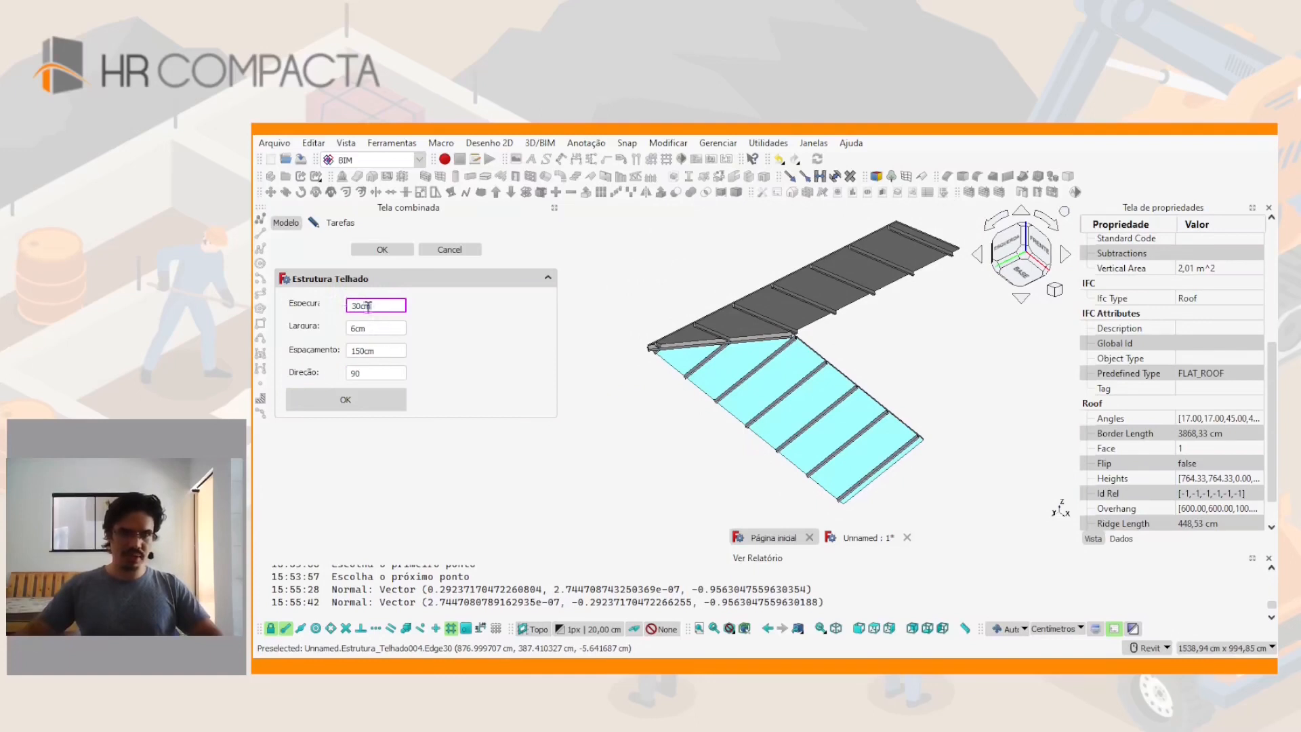
{"action": "type", "text": "3"}
{"action": "left_click", "coordinate": [395, 351]}
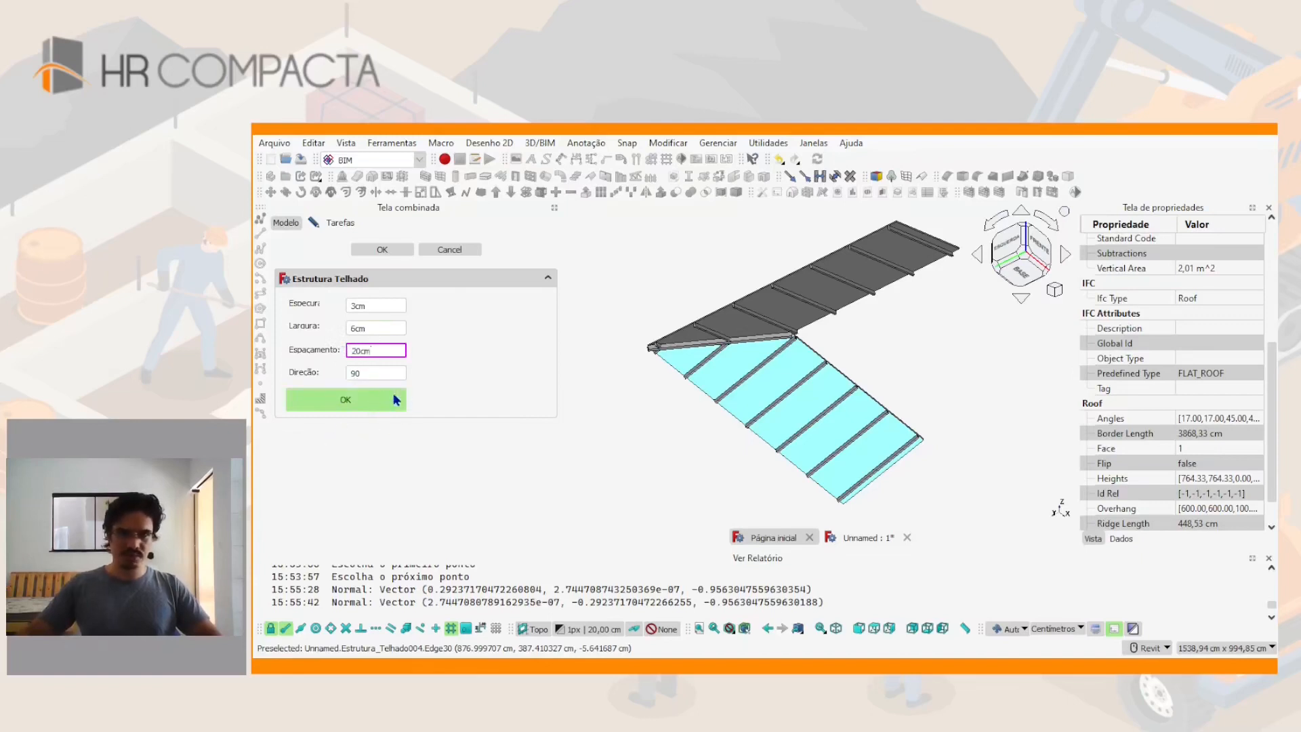
{"action": "left_click", "coordinate": [740, 330]}
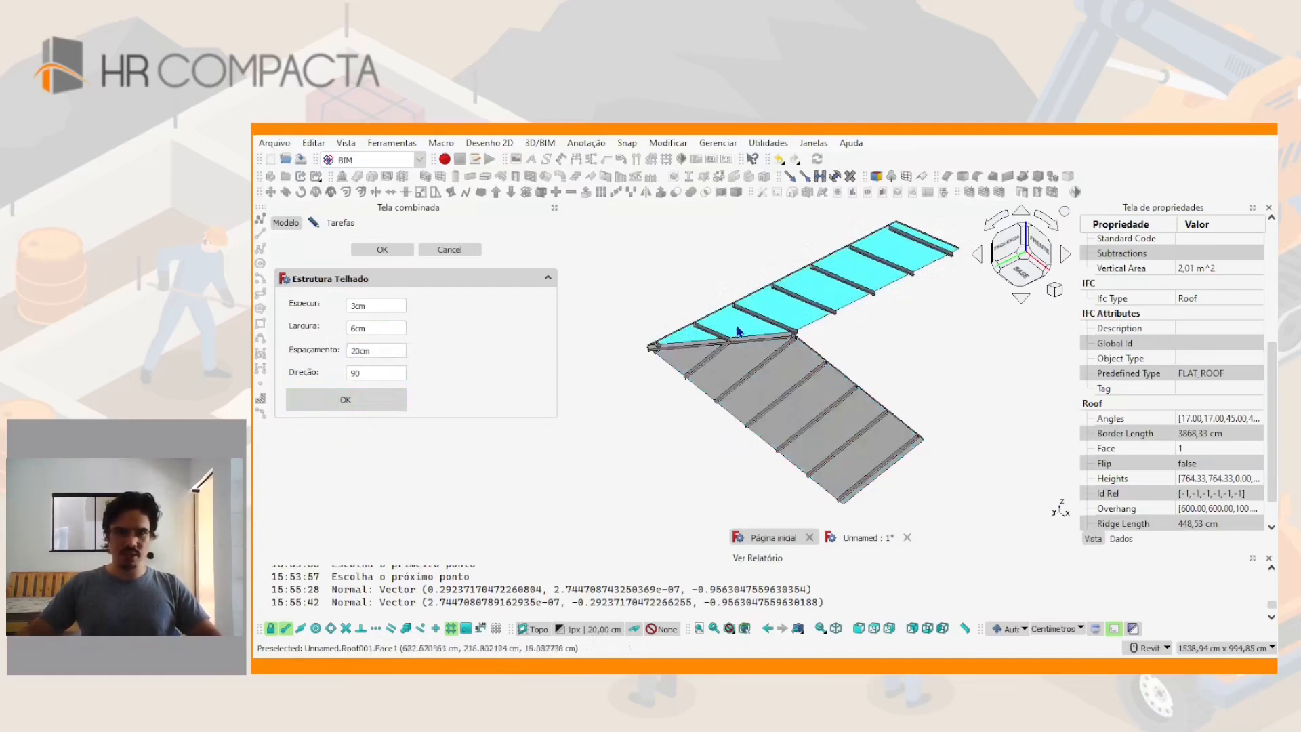
{"action": "scroll", "coordinate": [740, 327], "scroll_direction": "up", "scroll_amount": 2}
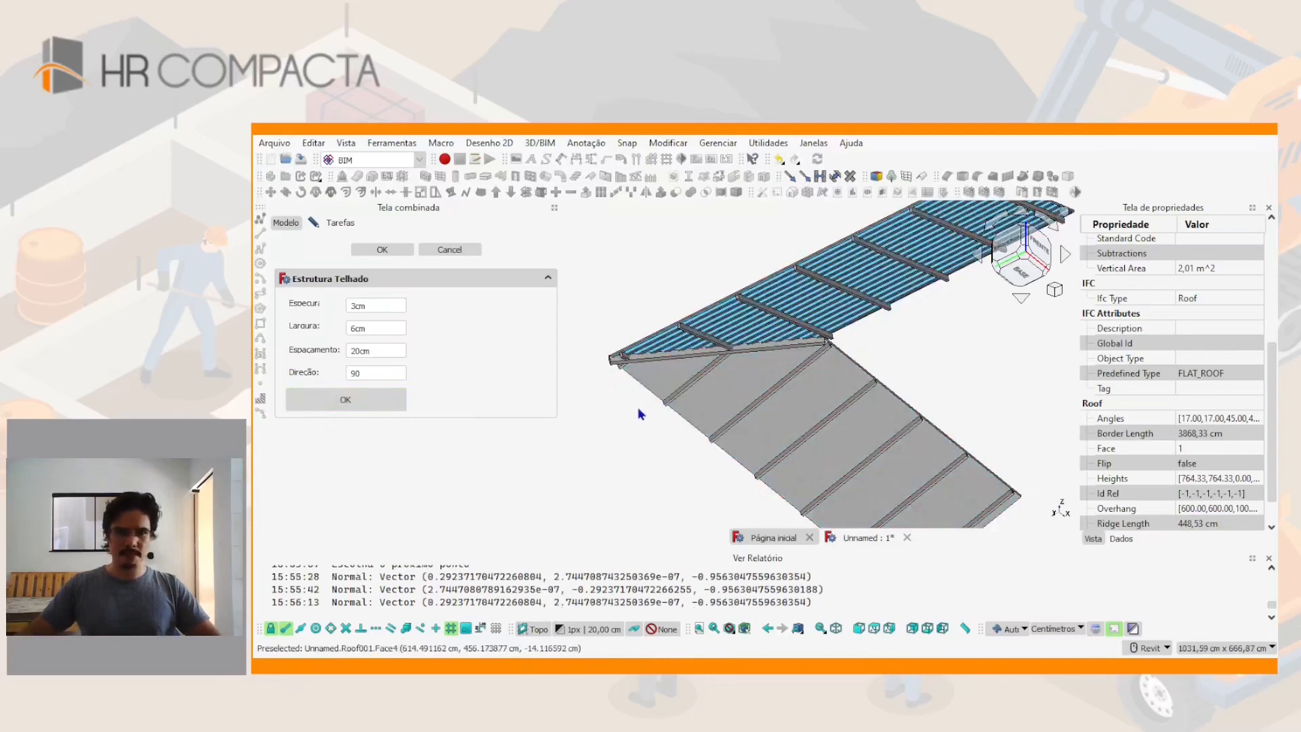
{"action": "scroll", "coordinate": [704, 358], "scroll_direction": "up", "scroll_amount": 4}
Generate the same 3 cm battens on the adjoining roof face with direction 0, and close the roof structure dialog
{"action": "scroll", "coordinate": [704, 357], "scroll_direction": "down", "scroll_amount": 5}
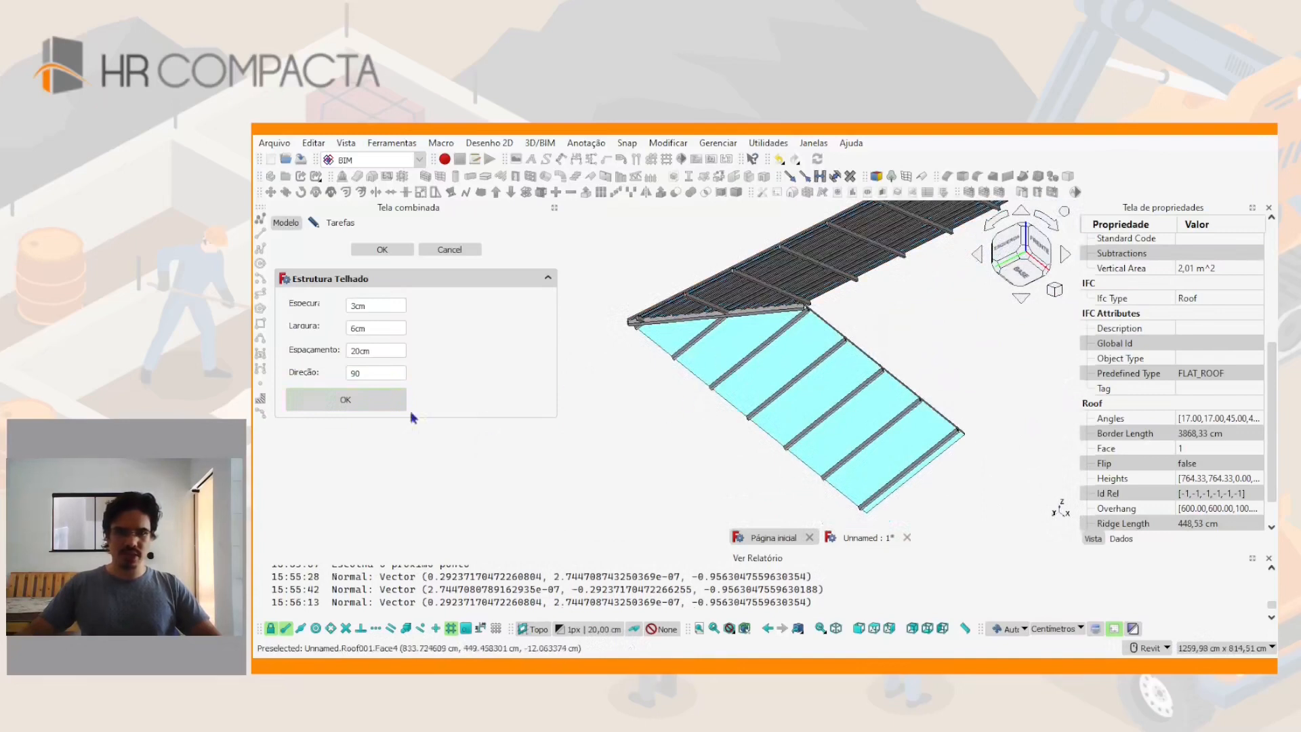
{"action": "left_click_drag", "start_coordinate": [364, 374], "coordinate": [332, 376]}
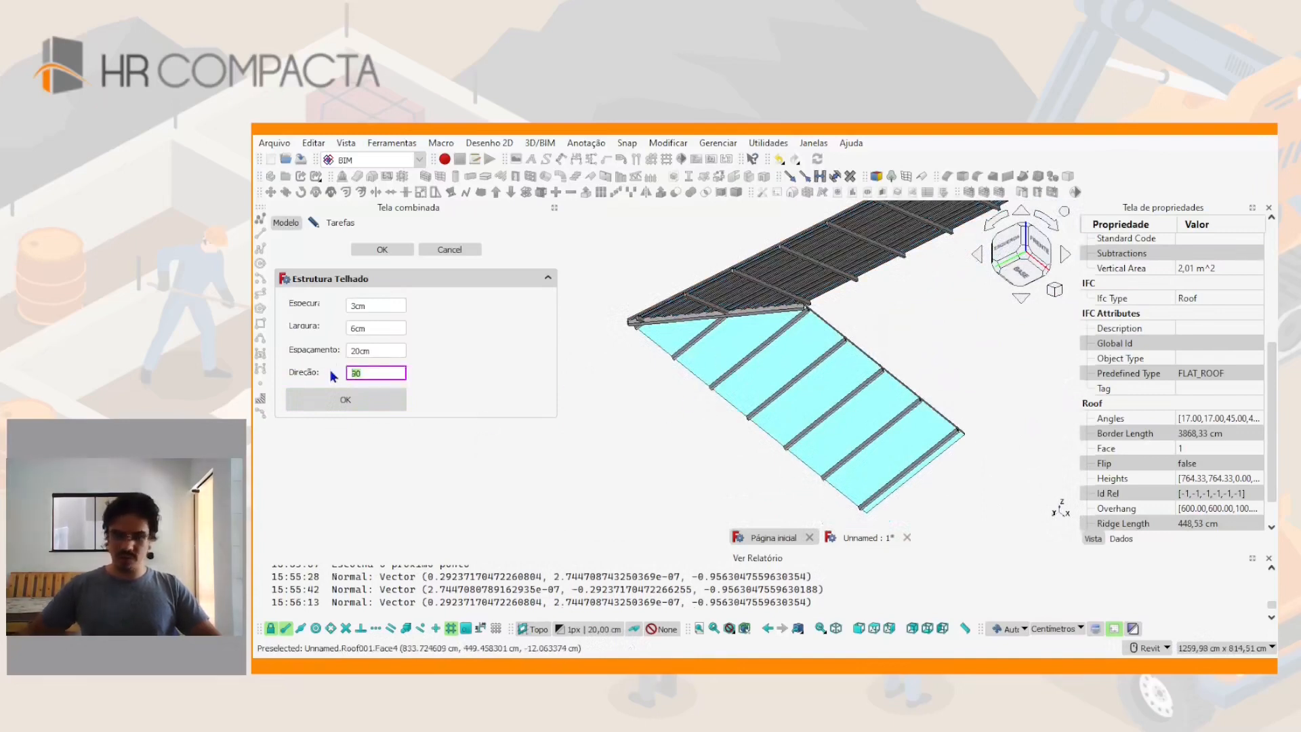
{"action": "type", "text": "0"}
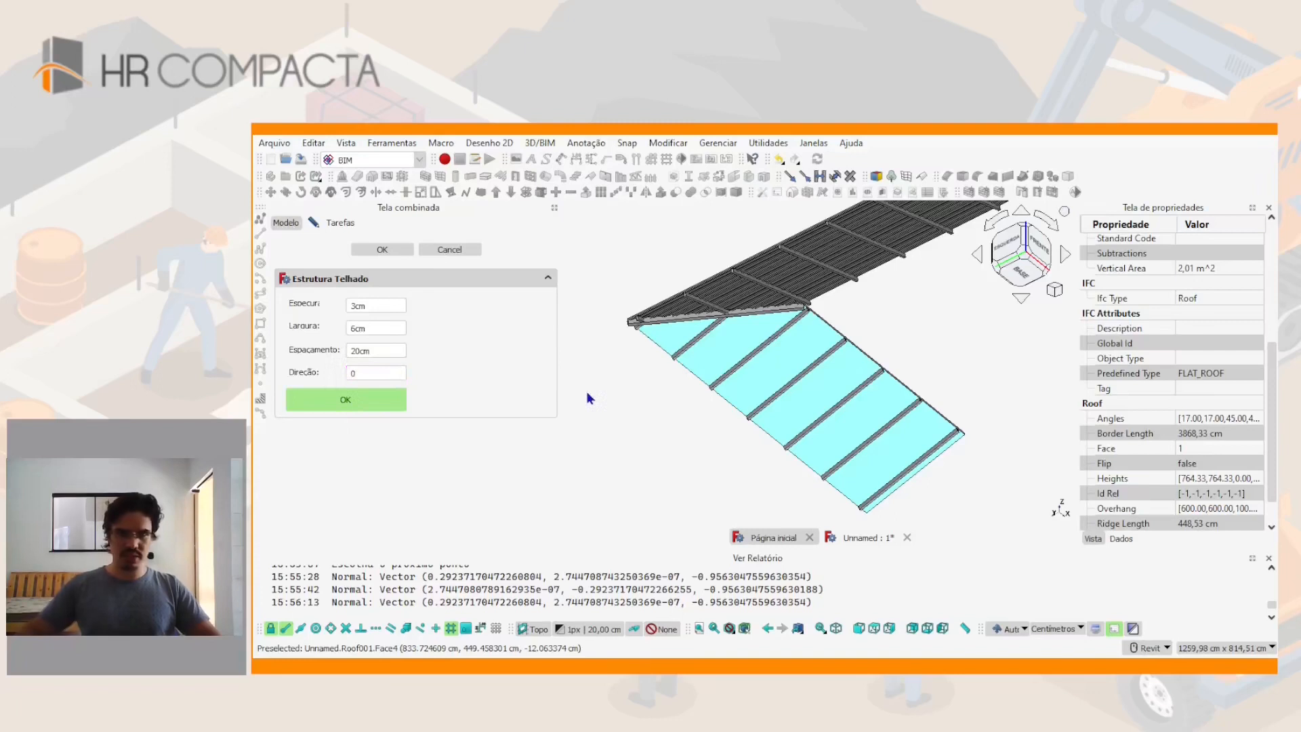
{"action": "scroll", "coordinate": [732, 318], "scroll_direction": "up", "scroll_amount": 4}
{"action": "middle_click_drag", "start_coordinate": [722, 326], "coordinate": [772, 348], "text": "shift"}
{"action": "key", "text": "1"}
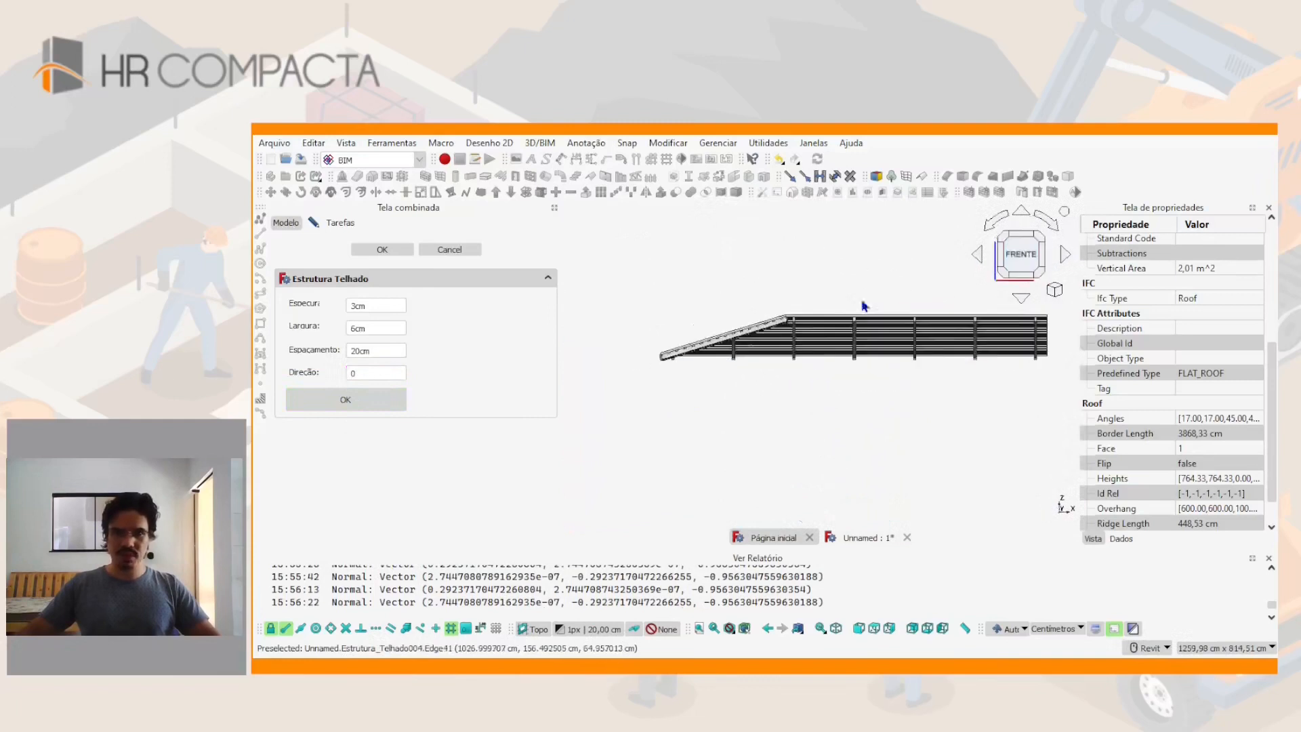
{"action": "left_click", "coordinate": [444, 251]}
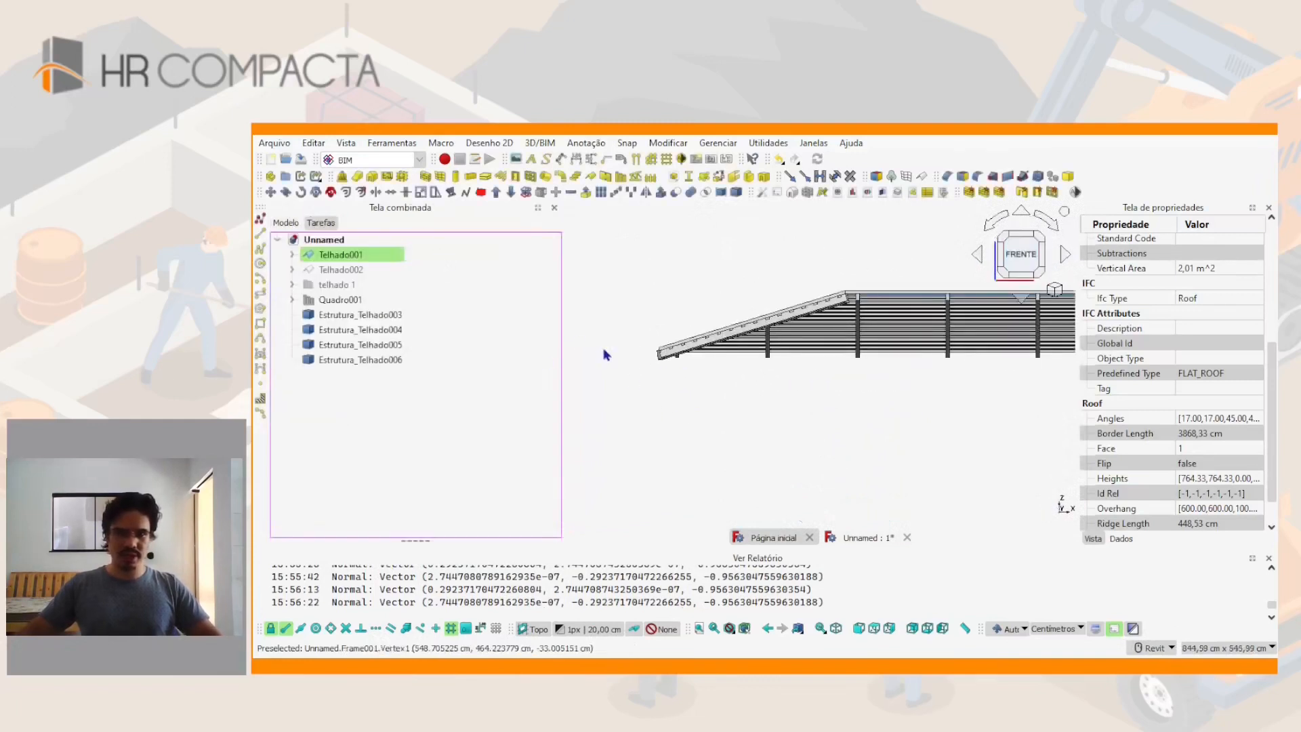
Relabel the two 12 cm thick structures, Estrutura_Telhado003 and Estrutura_Telhado004, as caibros
{"action": "scroll", "coordinate": [692, 381], "scroll_direction": "up", "scroll_amount": 4}
{"action": "middle_click_drag", "start_coordinate": [693, 383], "coordinate": [762, 385], "text": "shift"}
{"action": "left_click", "coordinate": [762, 384]}
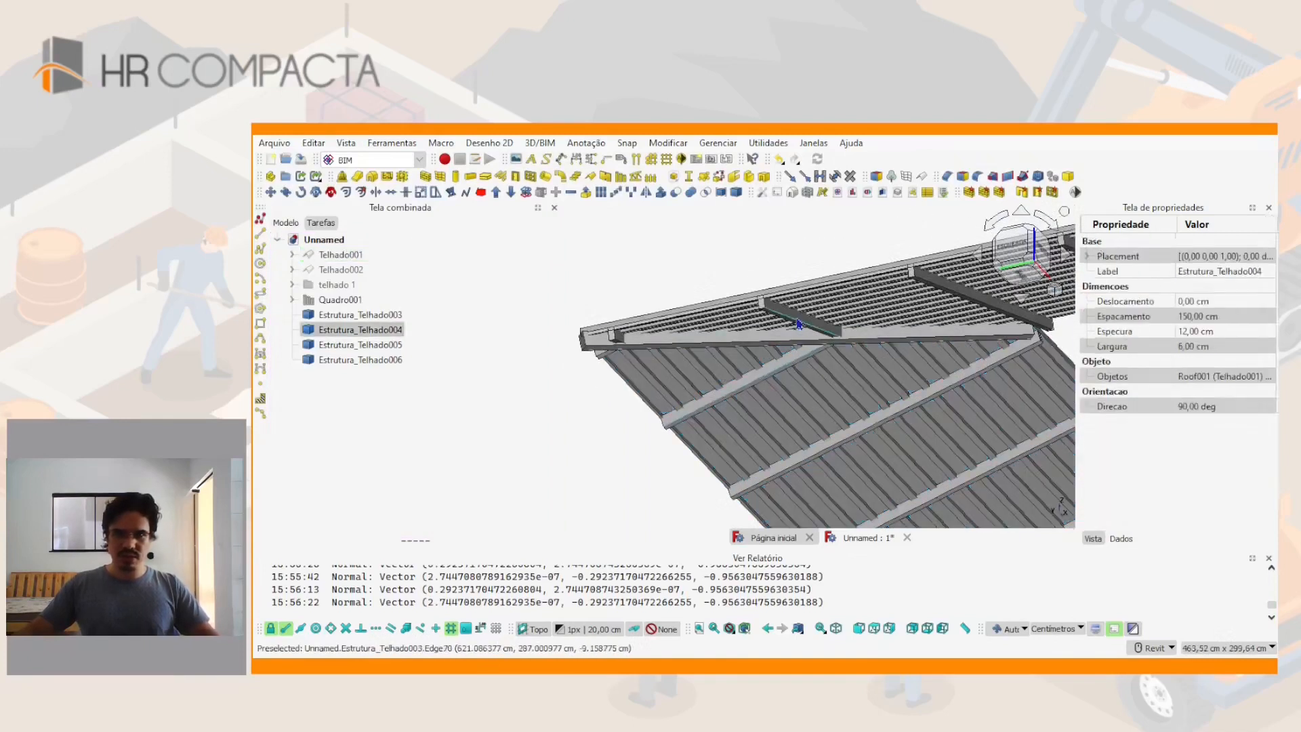
{"action": "left_click", "coordinate": [802, 320], "text": "ctrl"}
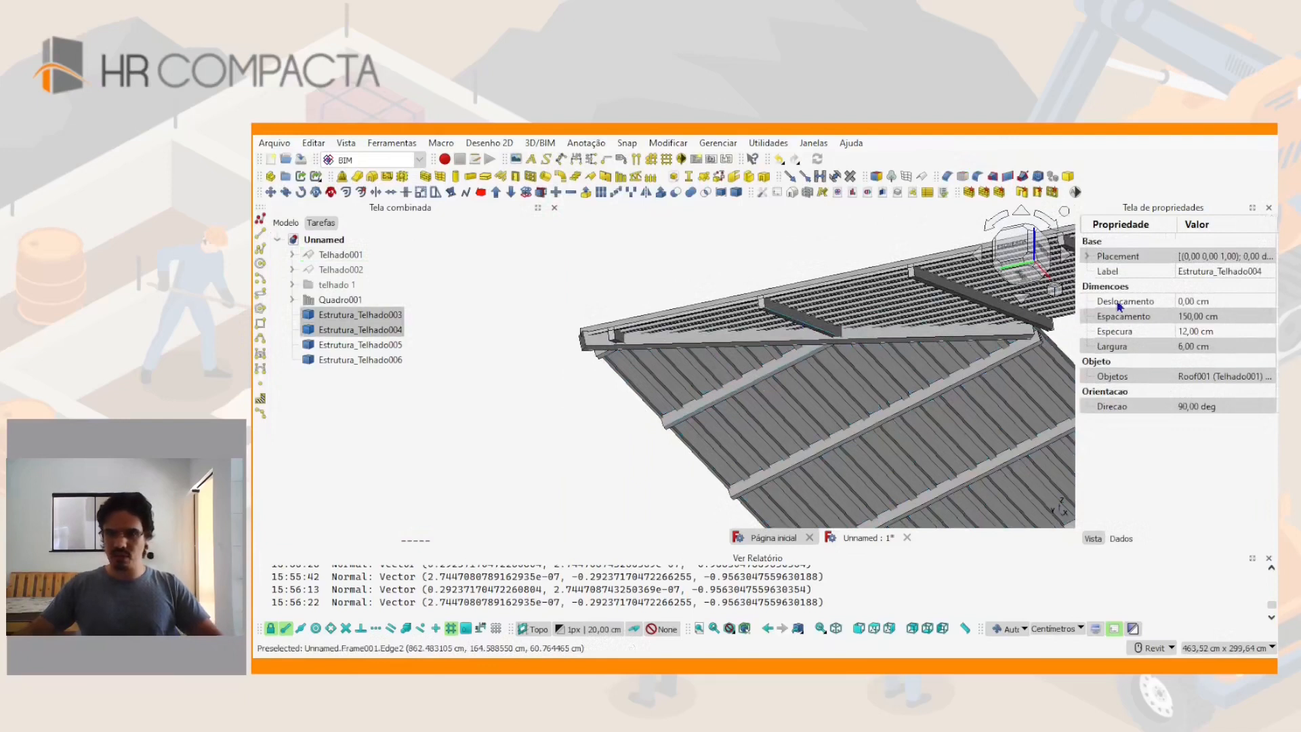
{"action": "left_click", "coordinate": [1187, 275]}
{"action": "type", "text": "ca"}
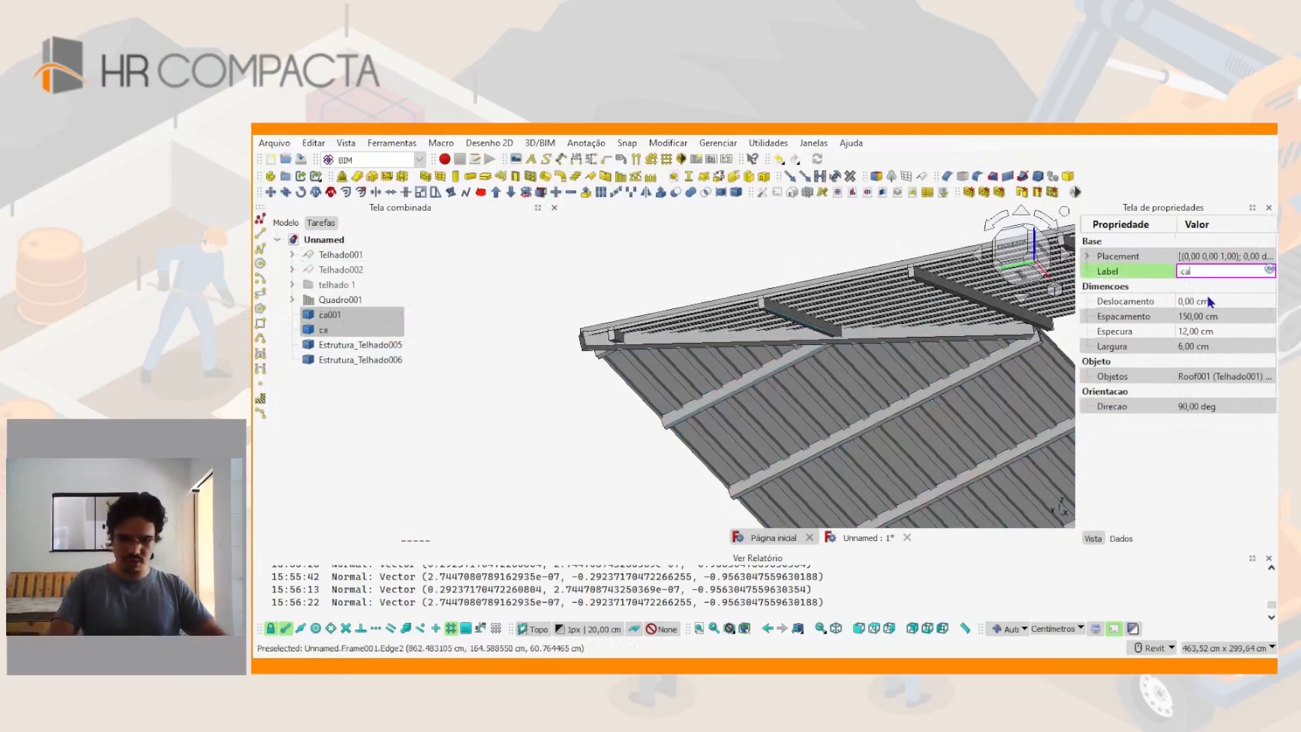
{"action": "type", "text": "ibros"}
{"action": "key", "text": "Return"}
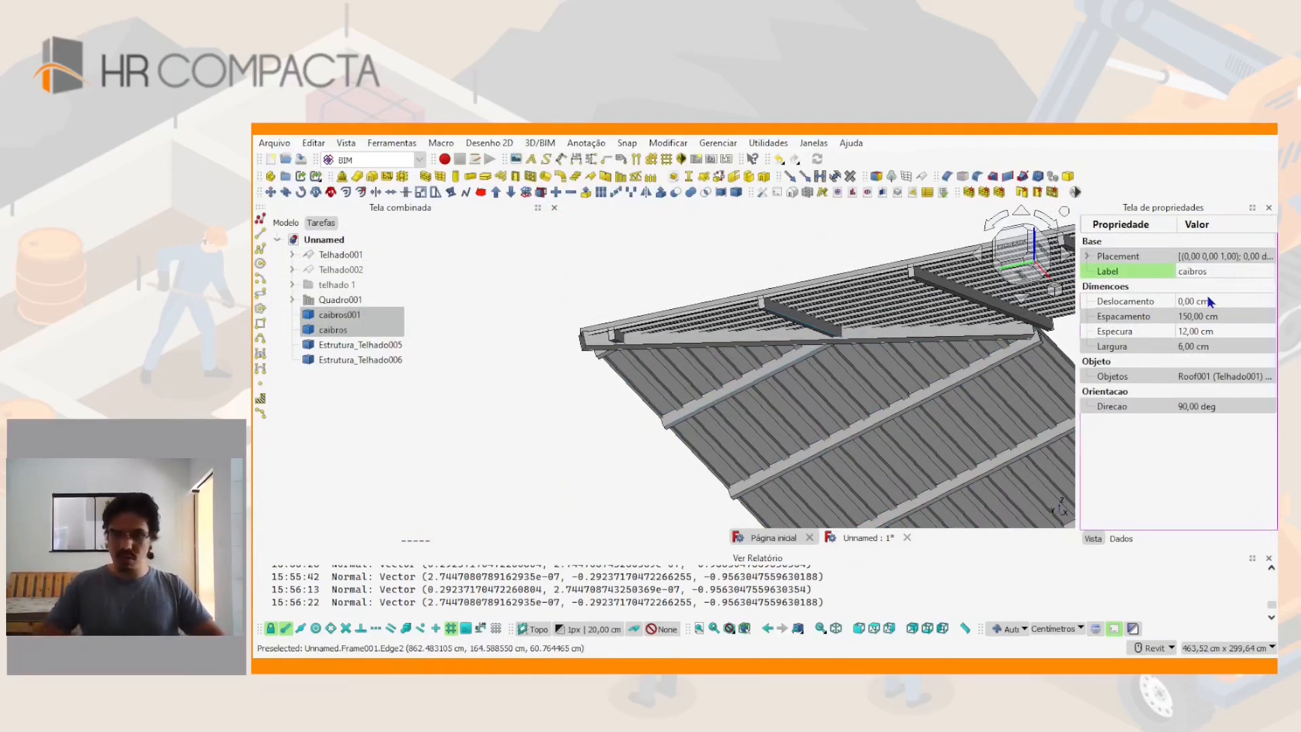
Relabel the two batten structures, Estrutura_Telhado005 and Estrutura_Telhado006, as ripa
{"action": "left_click", "coordinate": [359, 359]}
{"action": "left_click", "coordinate": [359, 345], "text": "shift"}
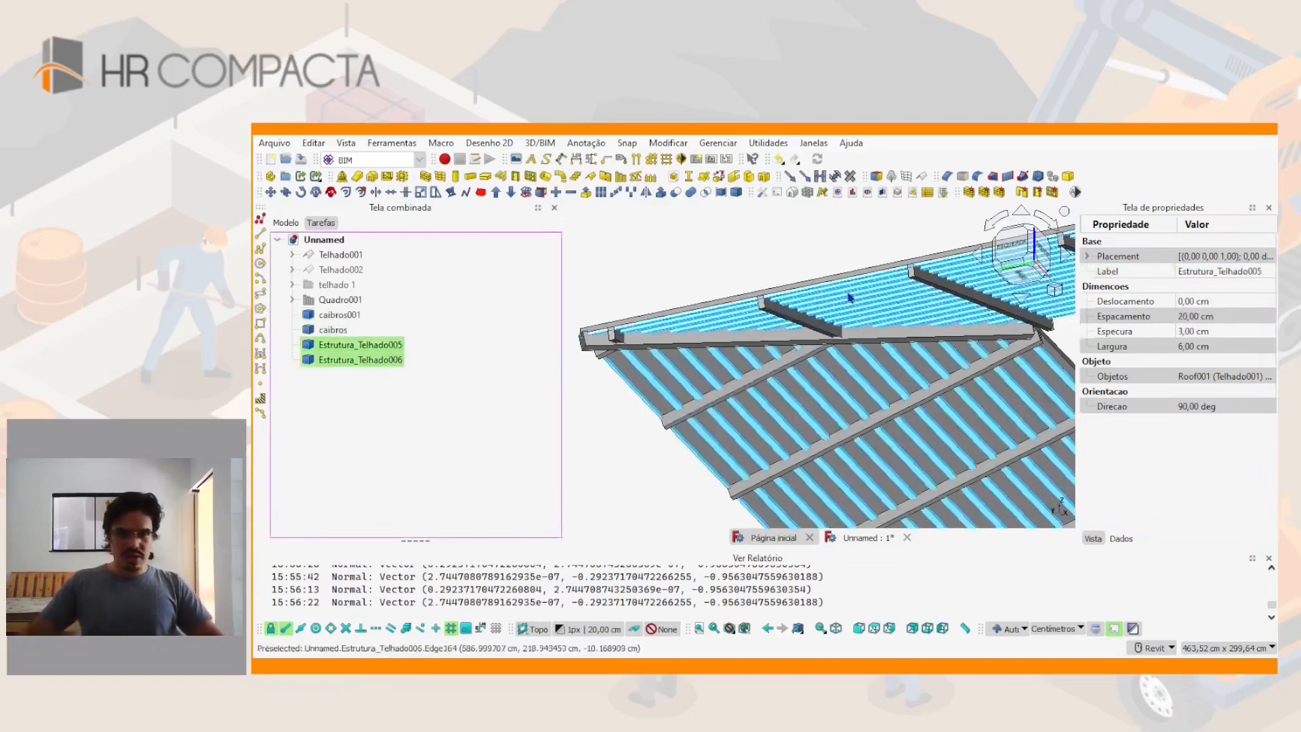
{"action": "left_click", "coordinate": [1204, 271]}
{"action": "type", "text": "ro"}
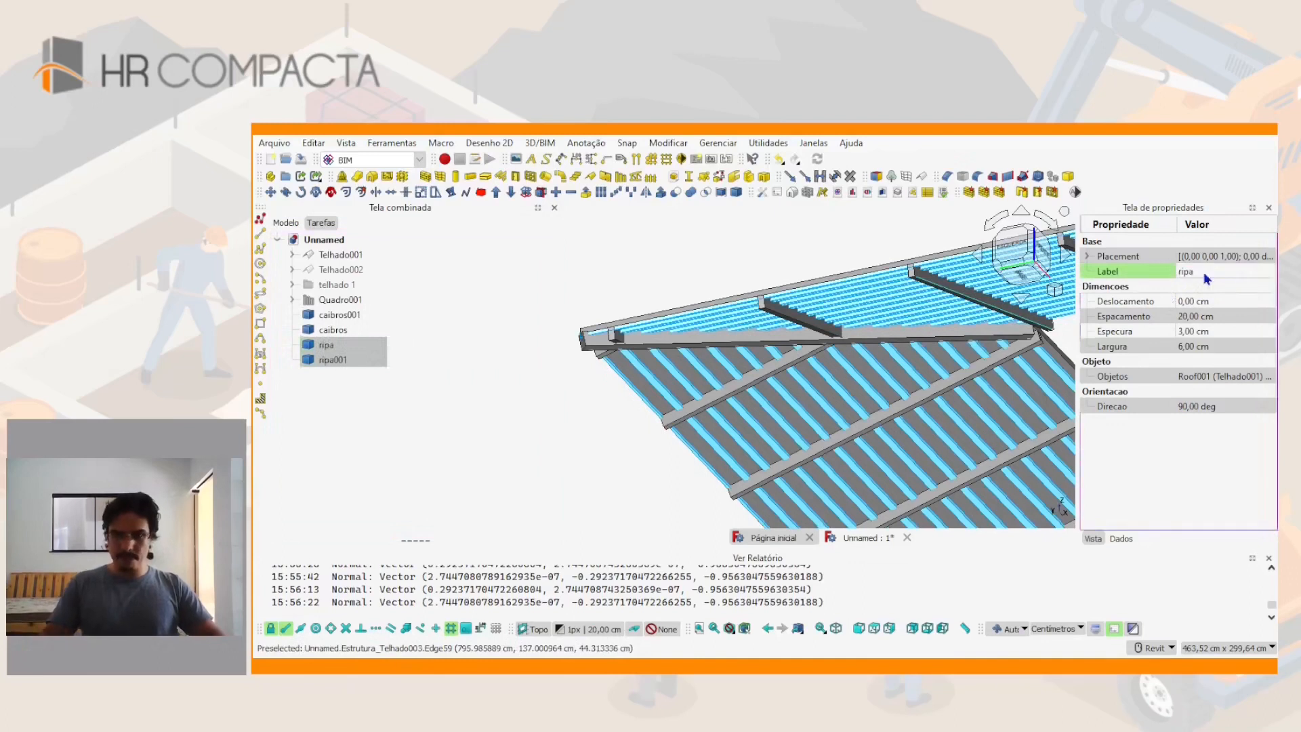
{"action": "scroll", "coordinate": [788, 307], "scroll_direction": "down", "scroll_amount": 3}
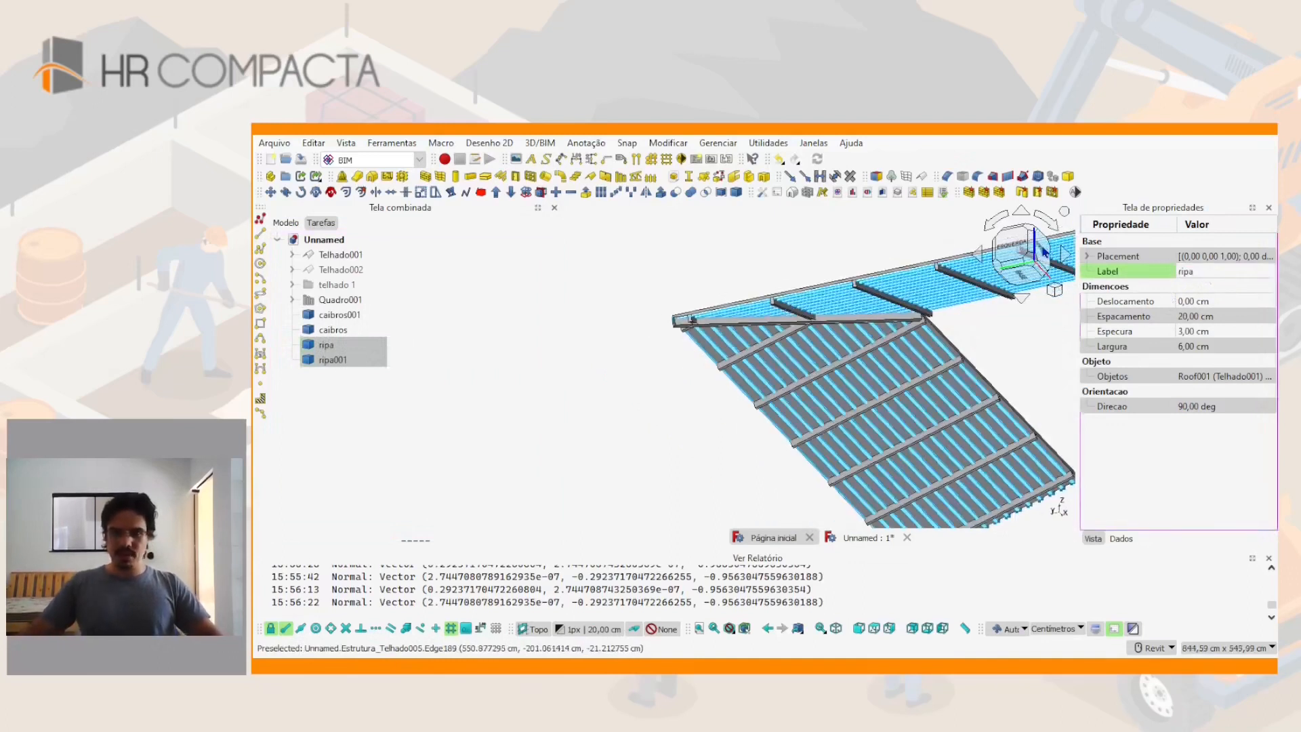
Switch to the front view, turn on the grid and set the working plane to Front
{"action": "left_click", "coordinate": [1044, 253]}
{"action": "left_click", "coordinate": [782, 302]}
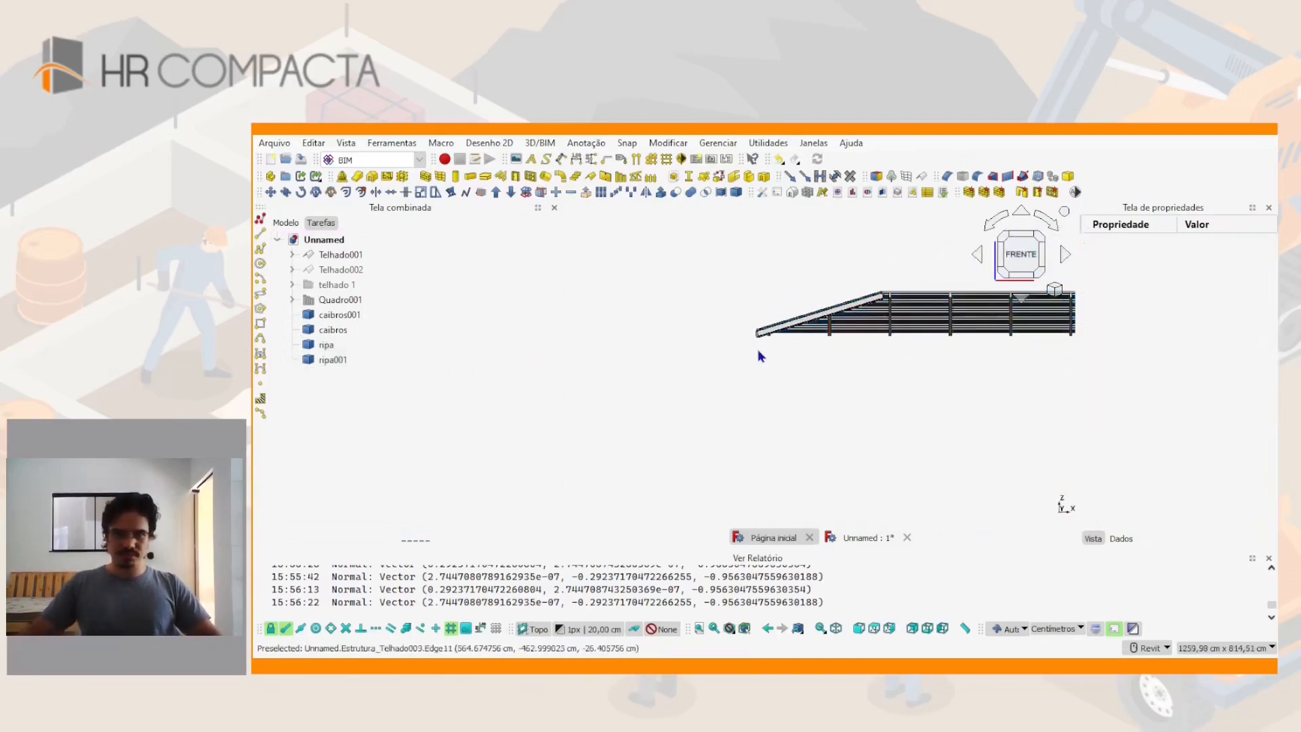
{"action": "scroll", "coordinate": [743, 401], "scroll_direction": "down", "scroll_amount": 2}
{"action": "key", "text": "g"}
{"action": "key", "text": "r"}
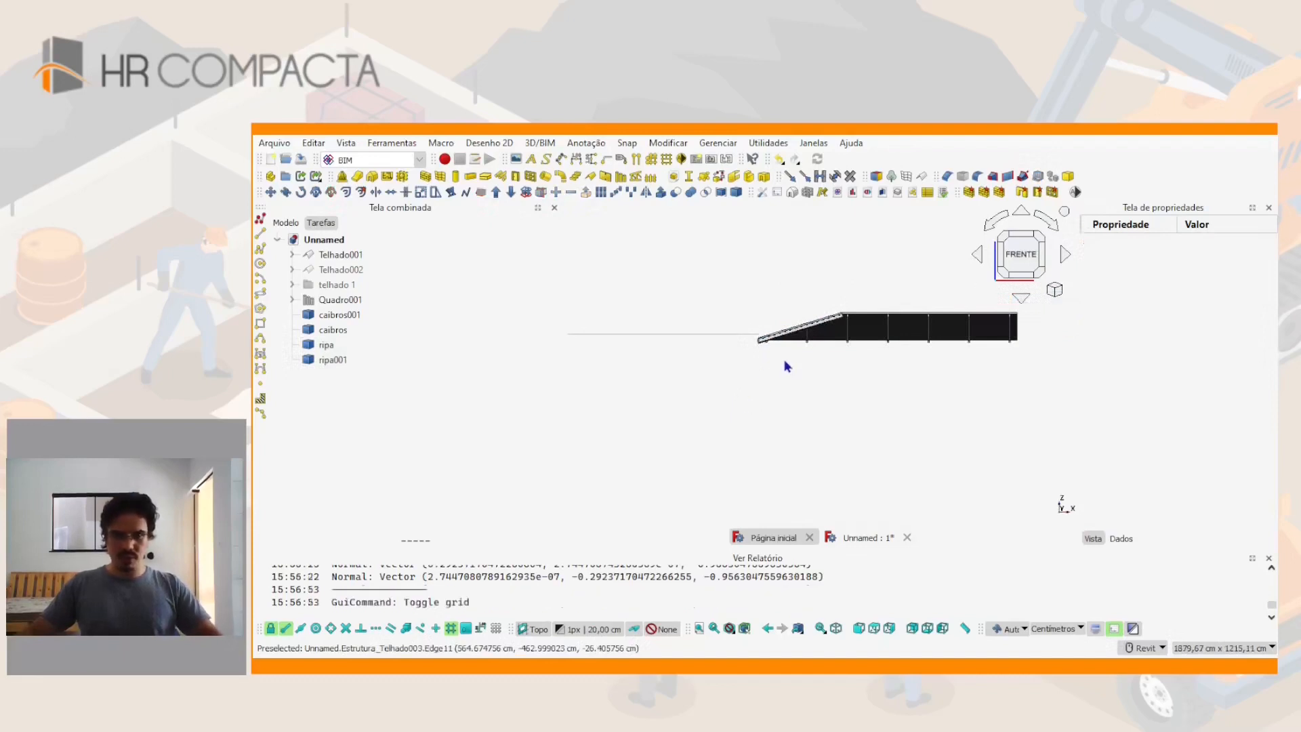
{"action": "key", "text": "w"}
{"action": "key", "text": "s"}
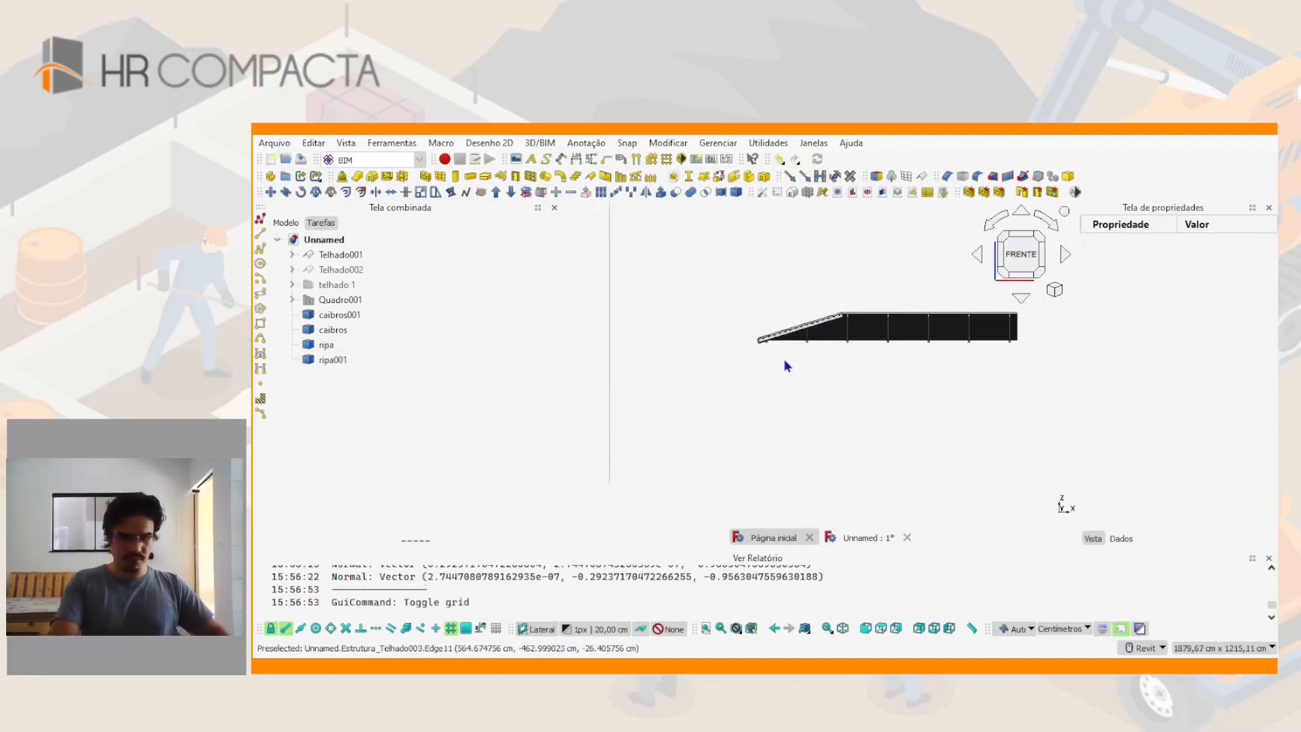
{"action": "key", "text": "w"}
{"action": "key", "text": "f"}
{"action": "scroll", "coordinate": [793, 361], "scroll_direction": "up", "scroll_amount": 5}
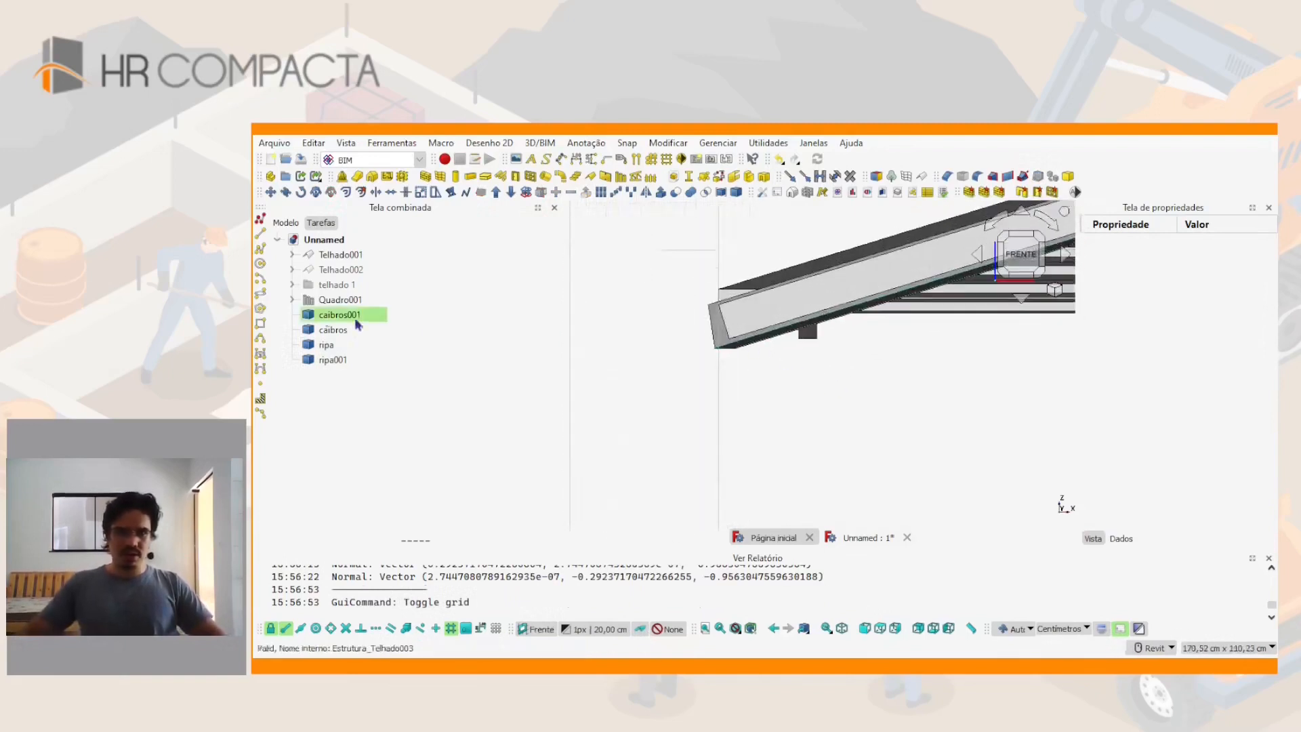
Move caibros and caibros001 straight down by about 2.8 cm on the front plane
{"action": "left_click", "coordinate": [339, 316]}
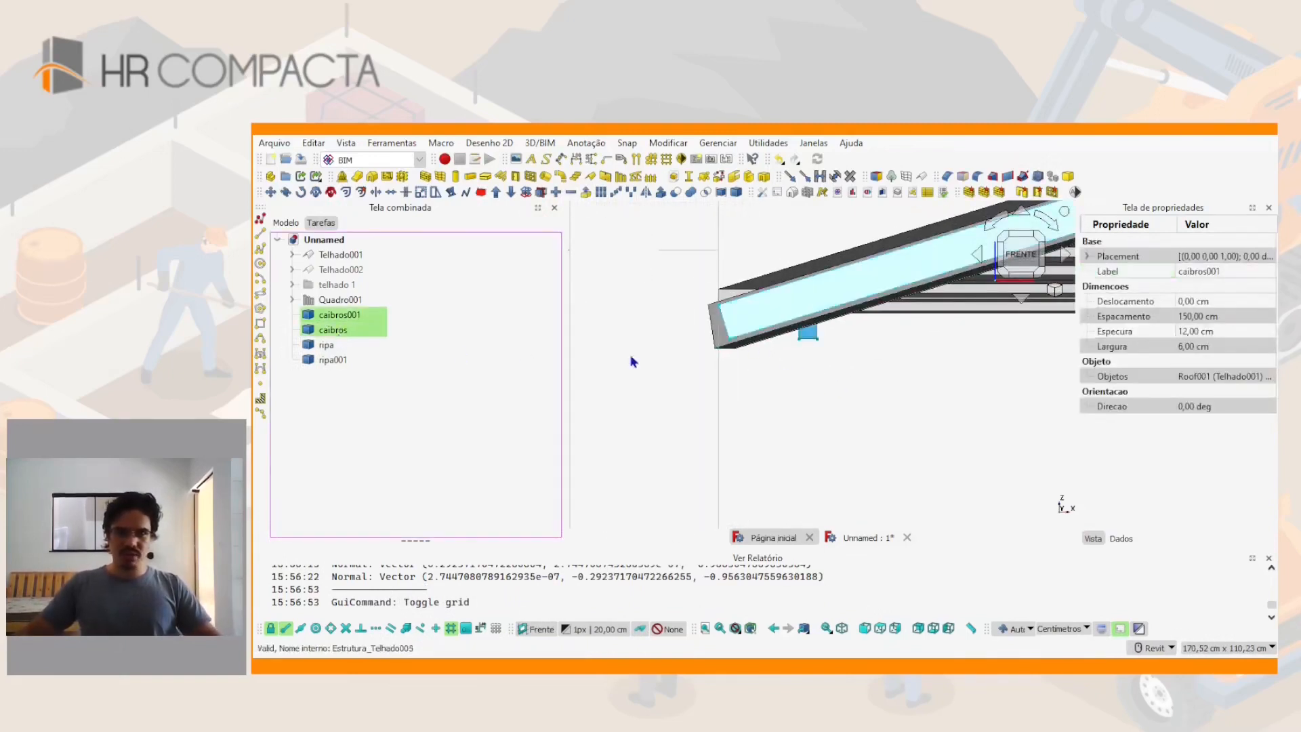
{"action": "key", "text": "m"}
{"action": "key", "text": "v"}
{"action": "left_click", "coordinate": [643, 316]}
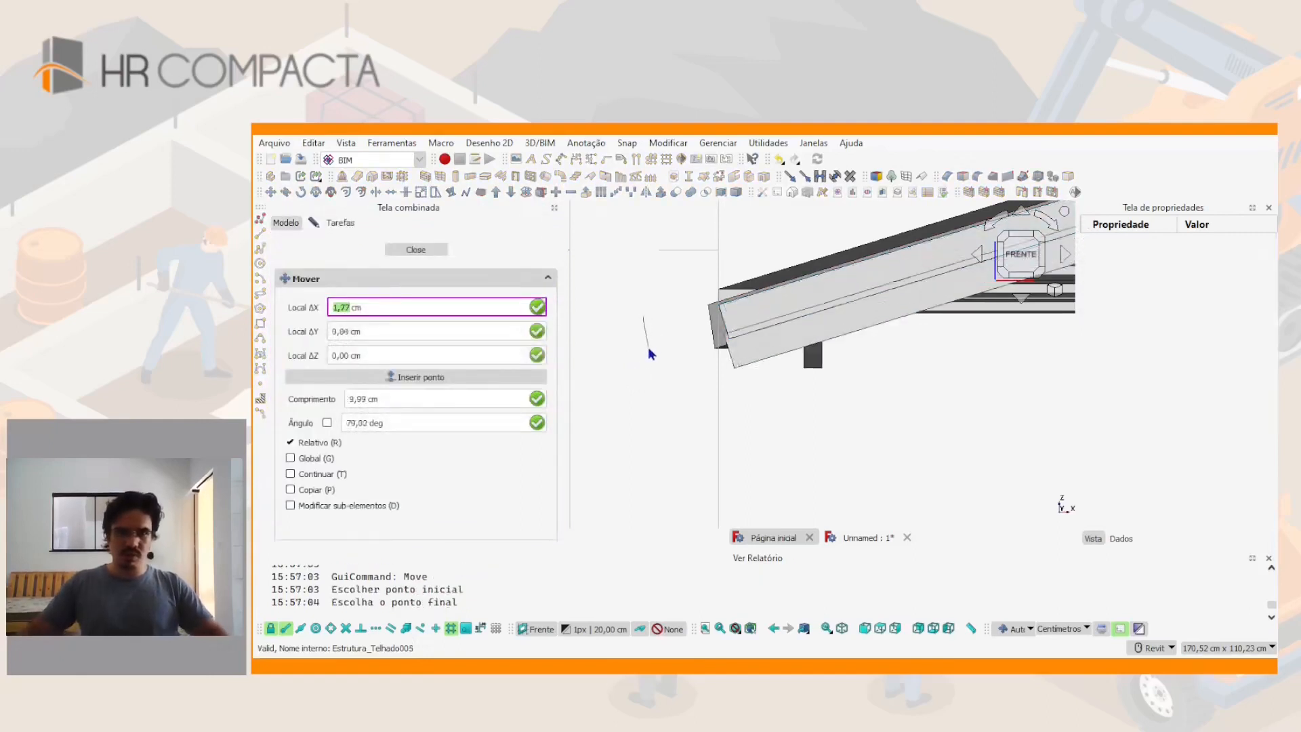
{"action": "key", "text": "shift"}
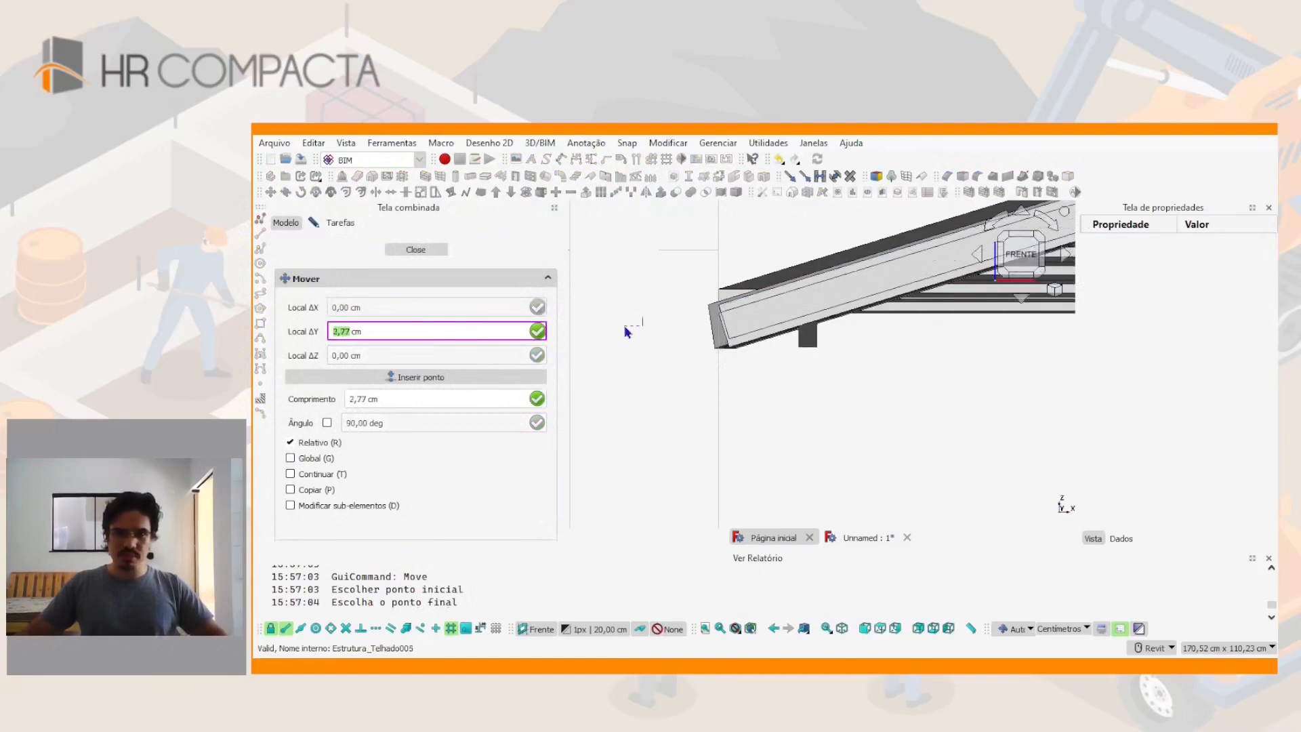
{"action": "left_click", "coordinate": [625, 329]}
Turn off the grid and hide Telhado001 to expose the timber structure
{"action": "middle_click_drag", "start_coordinate": [625, 329], "coordinate": [740, 326], "text": "shift"}
{"action": "scroll", "coordinate": [744, 331], "scroll_direction": "down", "scroll_amount": 5}
{"action": "middle_click_drag", "start_coordinate": [1015, 263], "coordinate": [816, 373]}
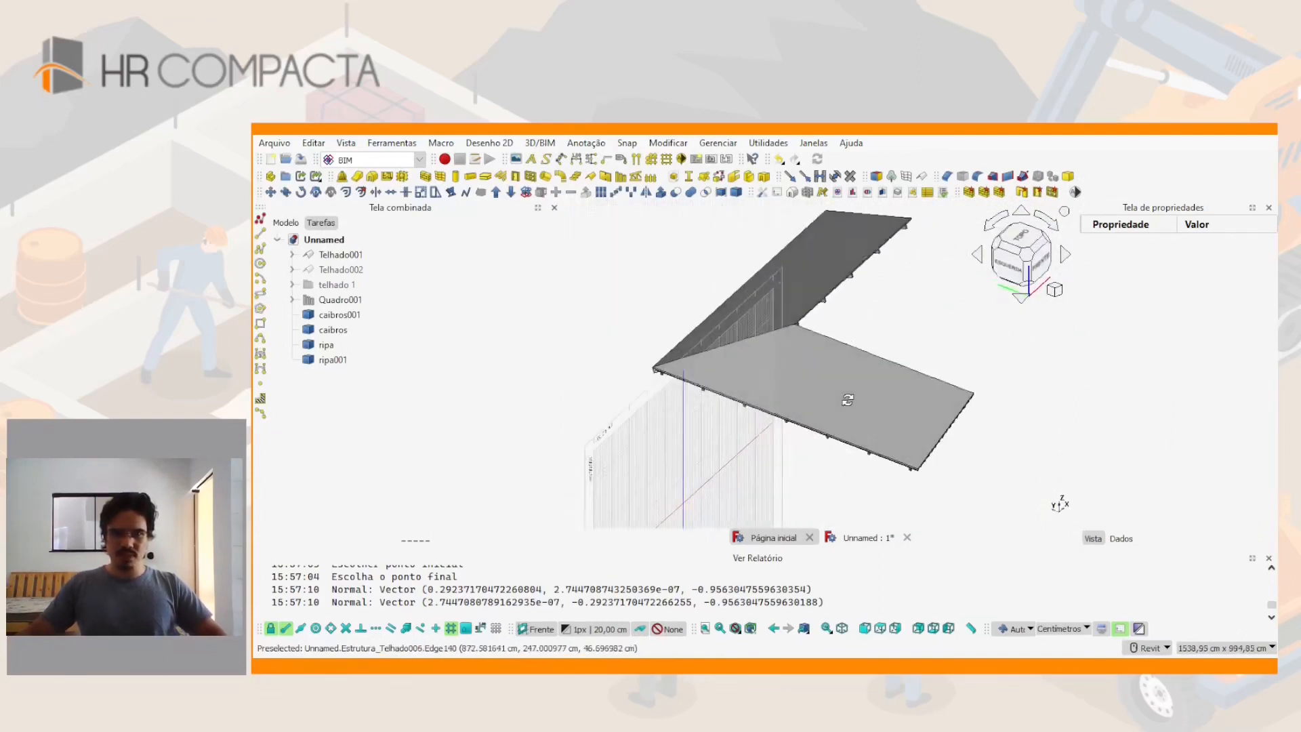
{"action": "left_click", "coordinate": [825, 388]}
{"action": "key", "text": "g"}
{"action": "key", "text": "r"}
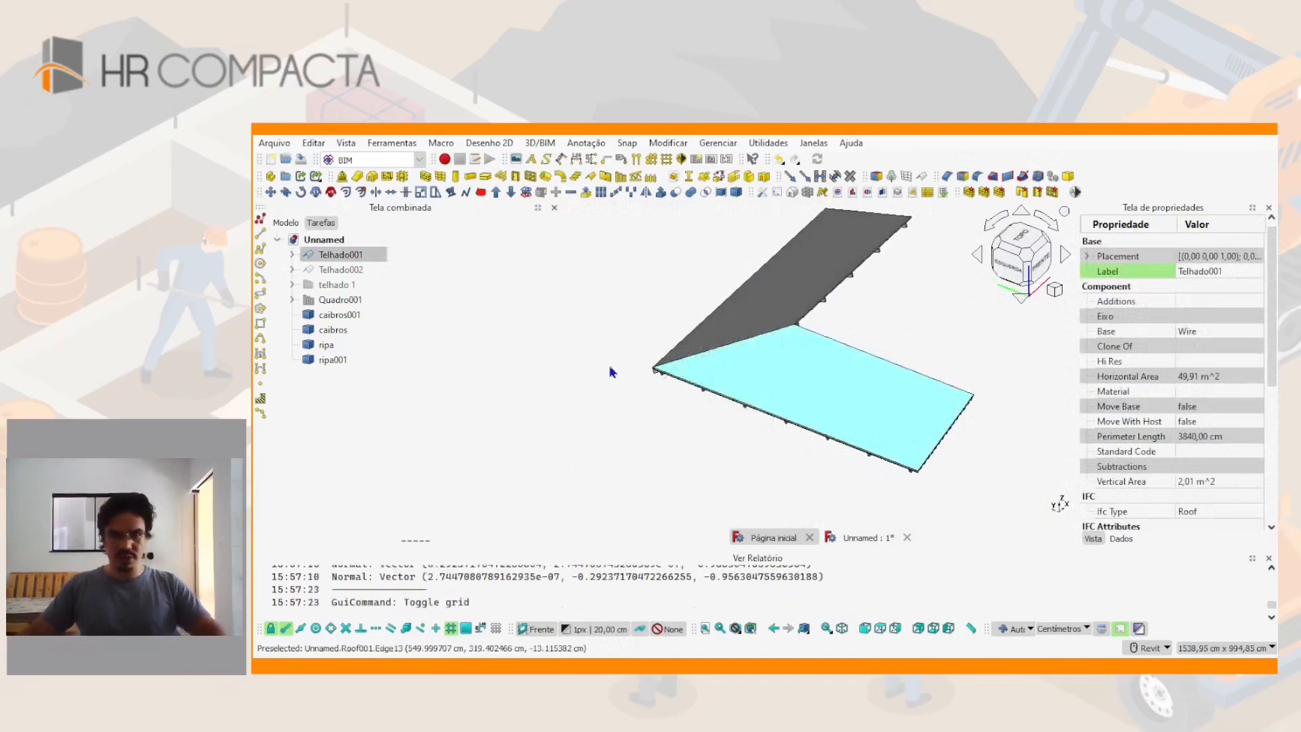
{"action": "key", "text": "space"}
{"action": "mouse_move", "coordinate": [761, 391]}
{"action": "middle_mouse_down", "text": "shift"}
{"action": "mouse_move", "coordinate": [812, 365]}
{"action": "mouse_move", "coordinate": [730, 424]}
{"action": "mouse_move", "coordinate": [742, 399]}
{"action": "mouse_move", "coordinate": [863, 409]}
{"action": "mouse_move", "coordinate": [754, 413]}
{"action": "middle_mouse_up", "text": "shift"}
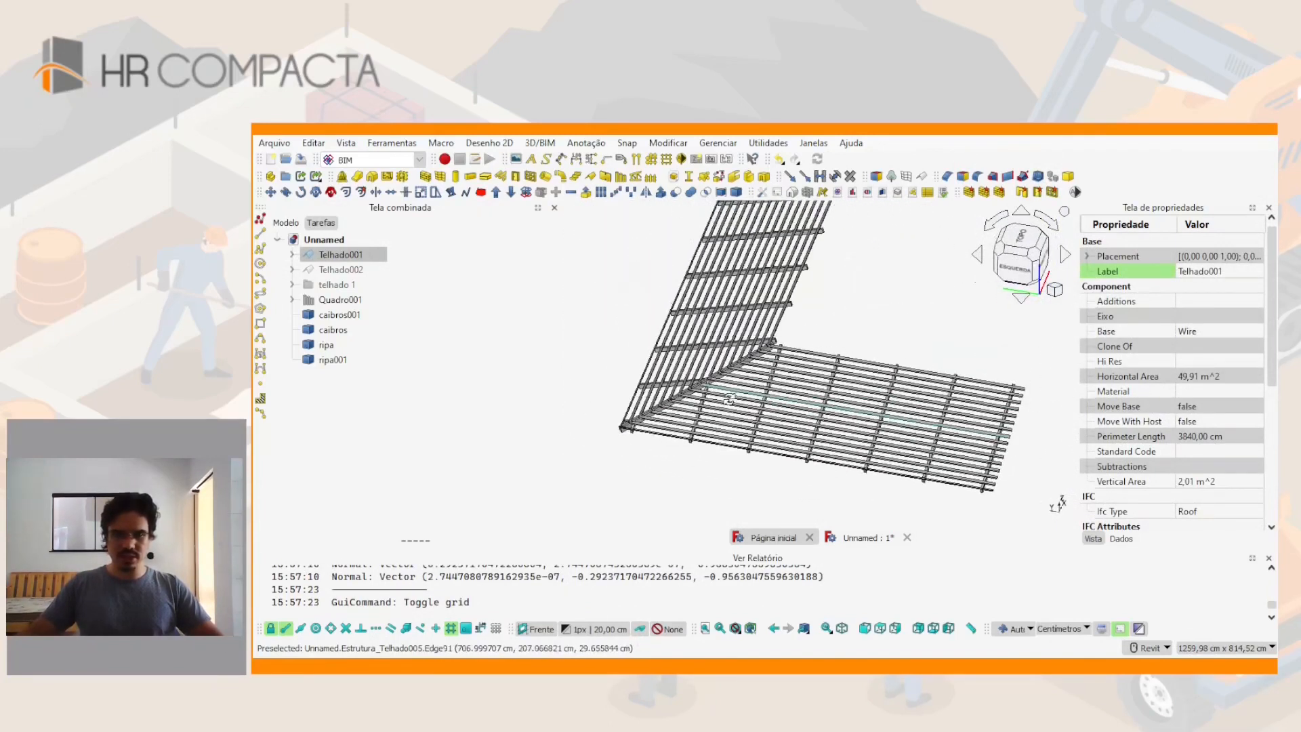
Set the spacing of the ripa and ripa001 battens to 30 cm
{"action": "left_click", "coordinate": [327, 344]}
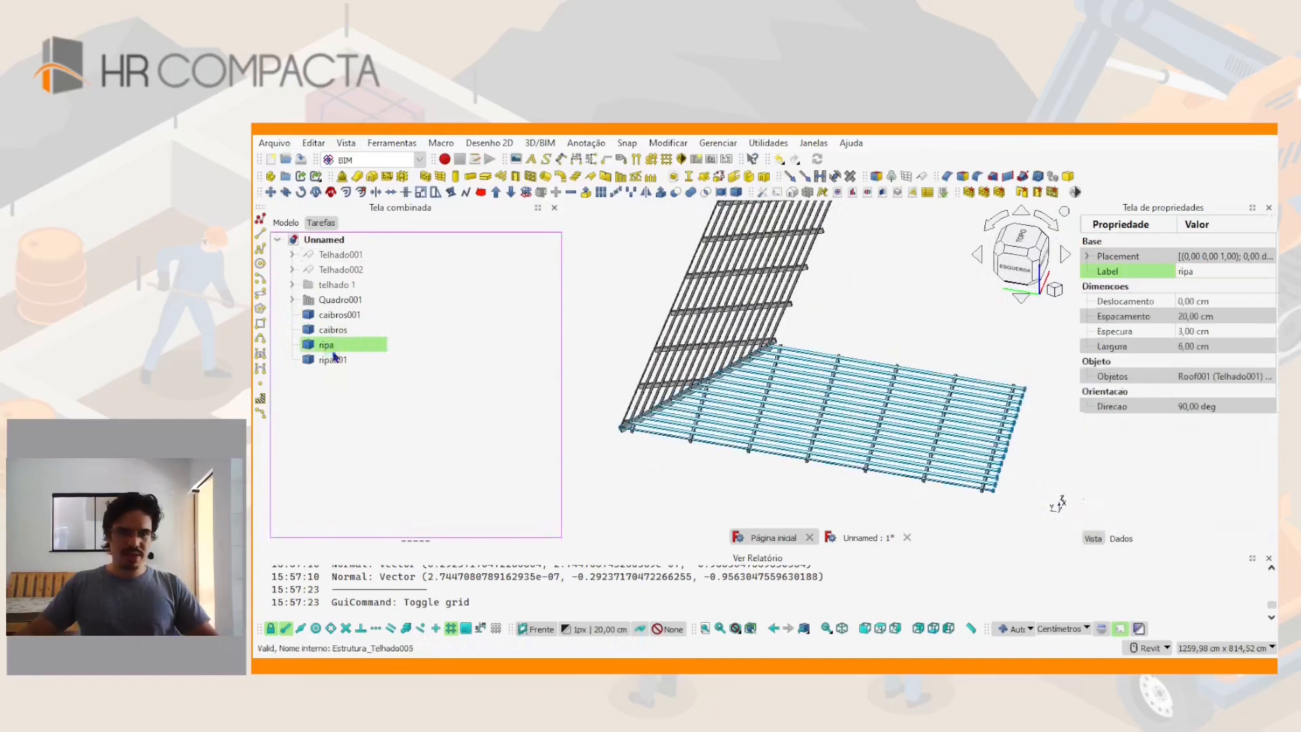
{"action": "left_click", "coordinate": [333, 359], "text": "ctrl"}
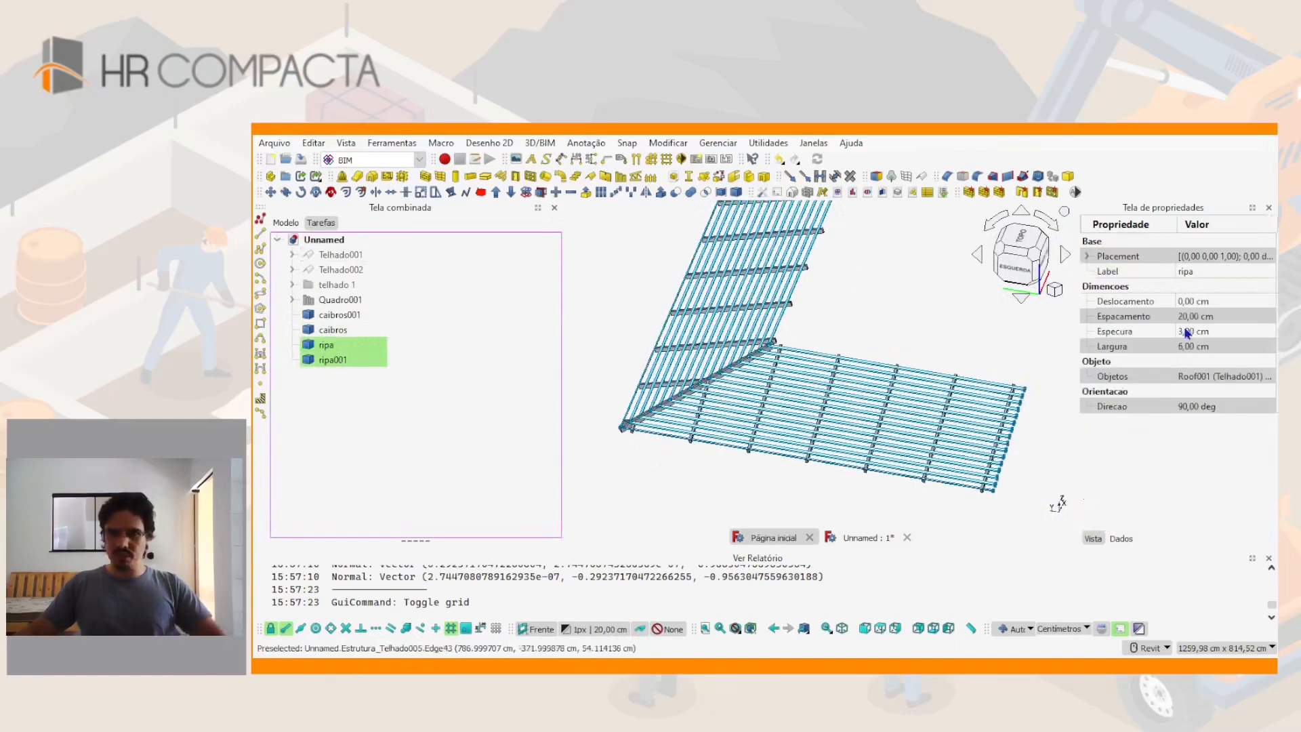
{"action": "left_click", "coordinate": [1186, 323]}
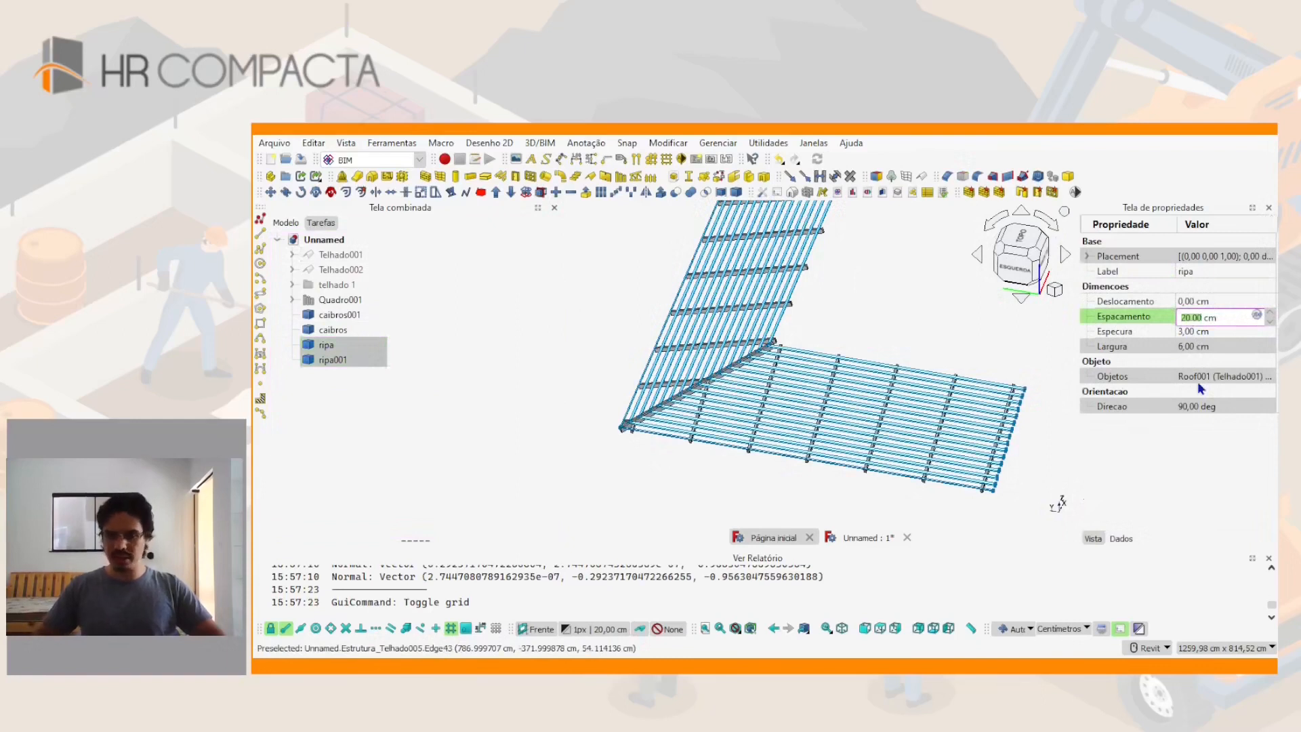
{"action": "type", "text": "30"}
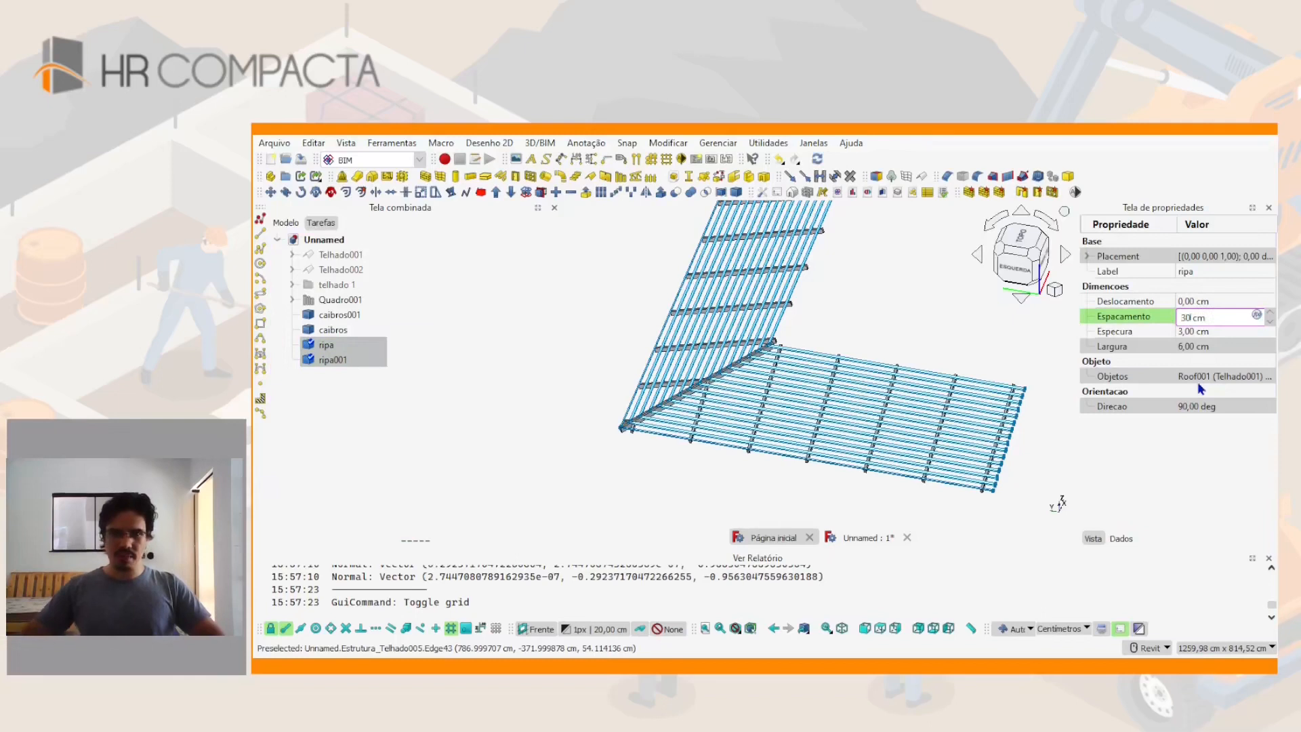
{"action": "key", "text": "Return"}
{"action": "middle_click_drag", "start_coordinate": [812, 399], "coordinate": [905, 379], "text": "shift"}
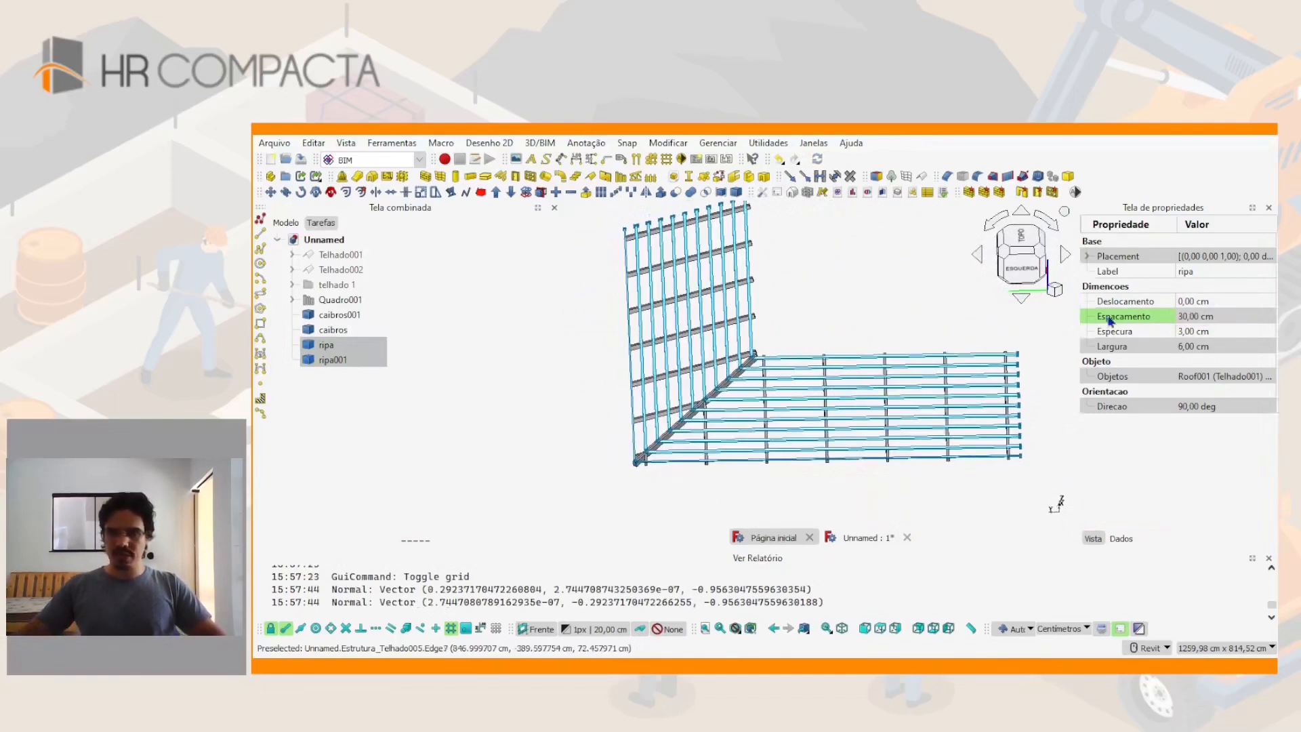
{"action": "scroll", "coordinate": [680, 457], "scroll_direction": "up", "scroll_amount": 5}
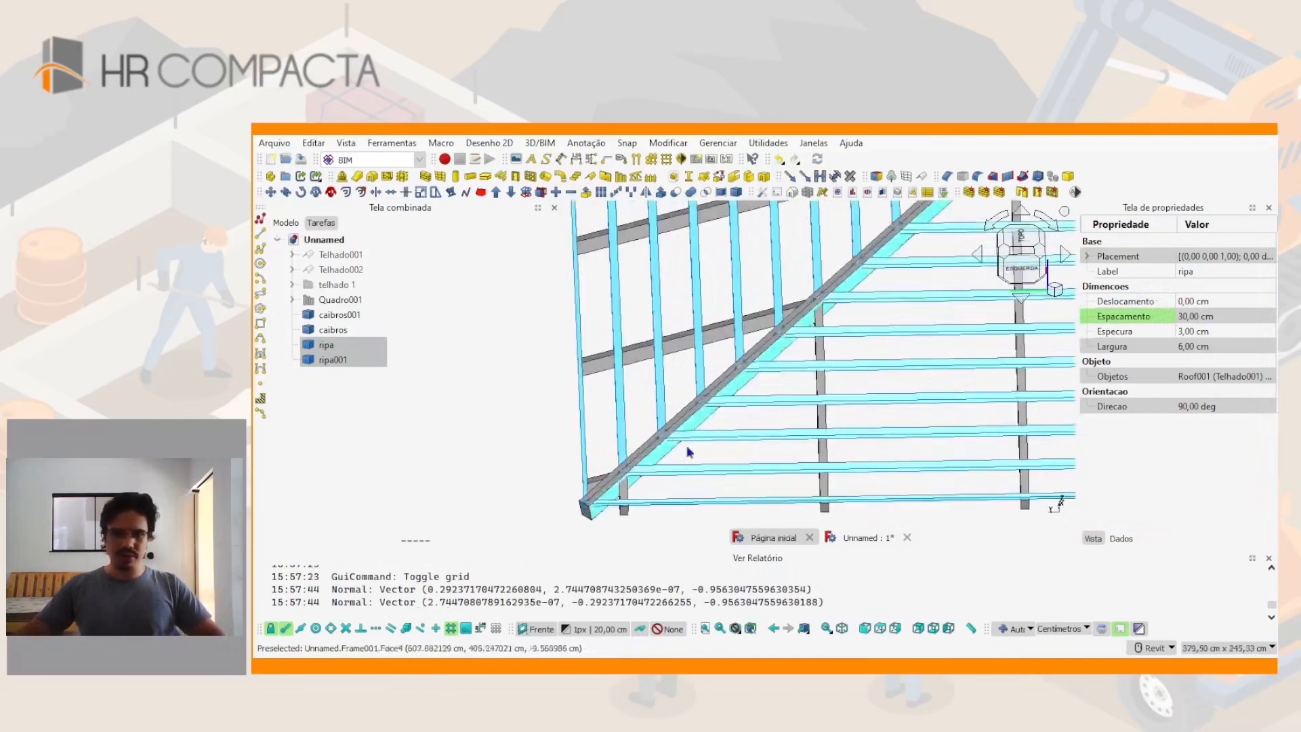
{"action": "middle_click_drag", "start_coordinate": [721, 389], "coordinate": [746, 407], "text": "shift"}
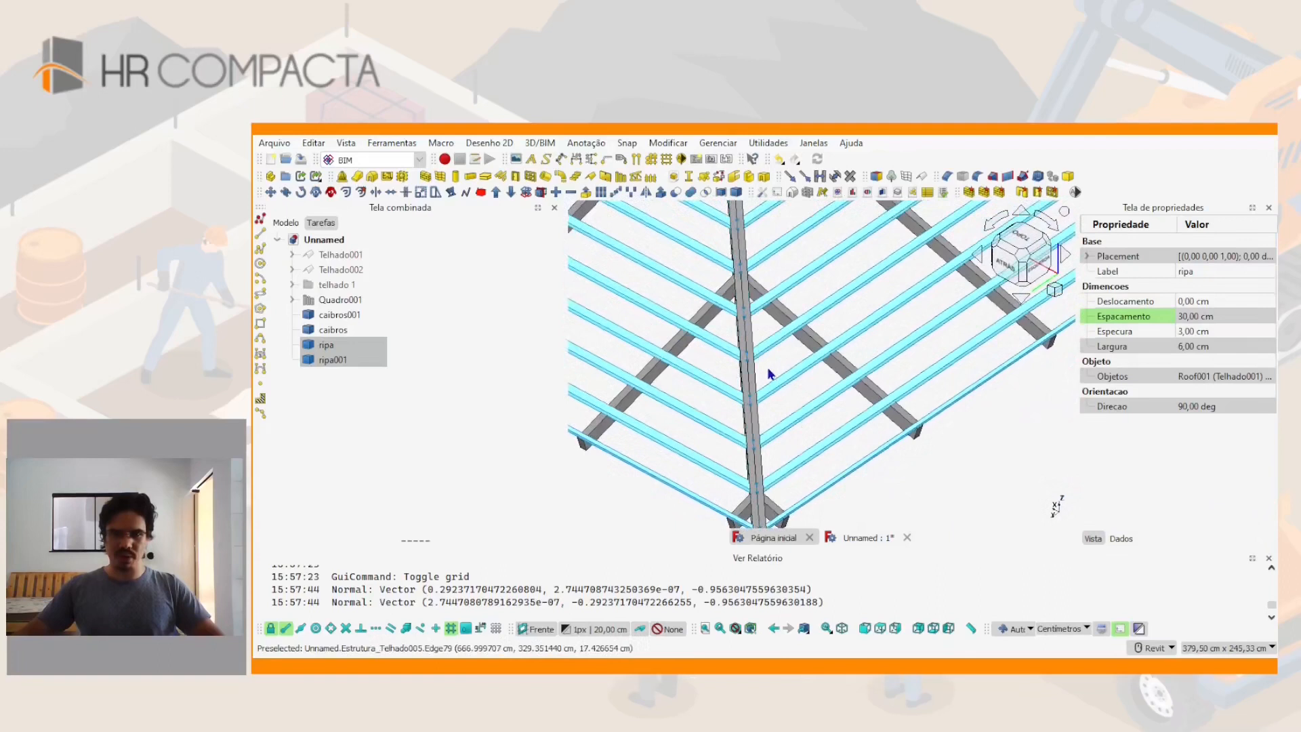
{"action": "middle_click_drag", "start_coordinate": [721, 370], "coordinate": [729, 401], "text": "shift"}
Try offsets of 10 cm and 15 cm on the ripa battens and check their alignment at the valley beam
{"action": "left_click", "coordinate": [792, 419]}
{"action": "left_click", "coordinate": [775, 410]}
{"action": "scroll", "coordinate": [774, 407], "scroll_direction": "down", "scroll_amount": 5}
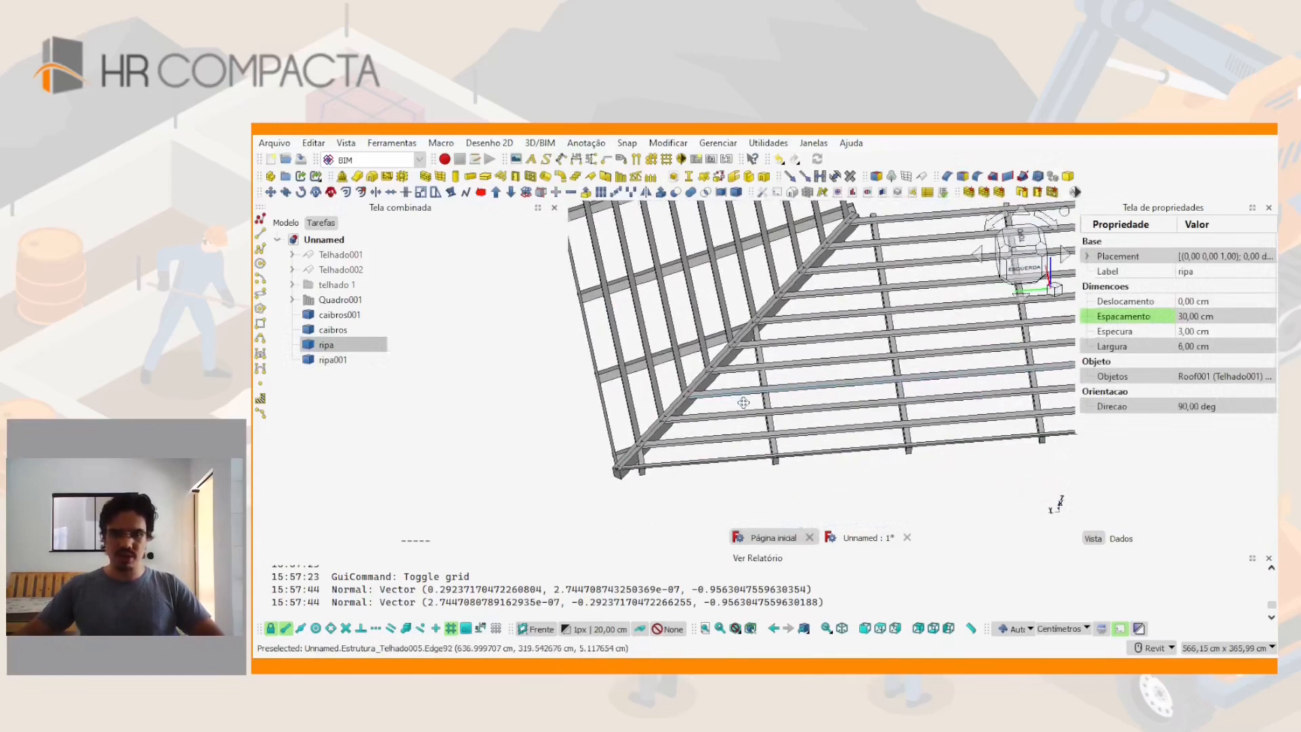
{"action": "left_click", "coordinate": [1185, 302]}
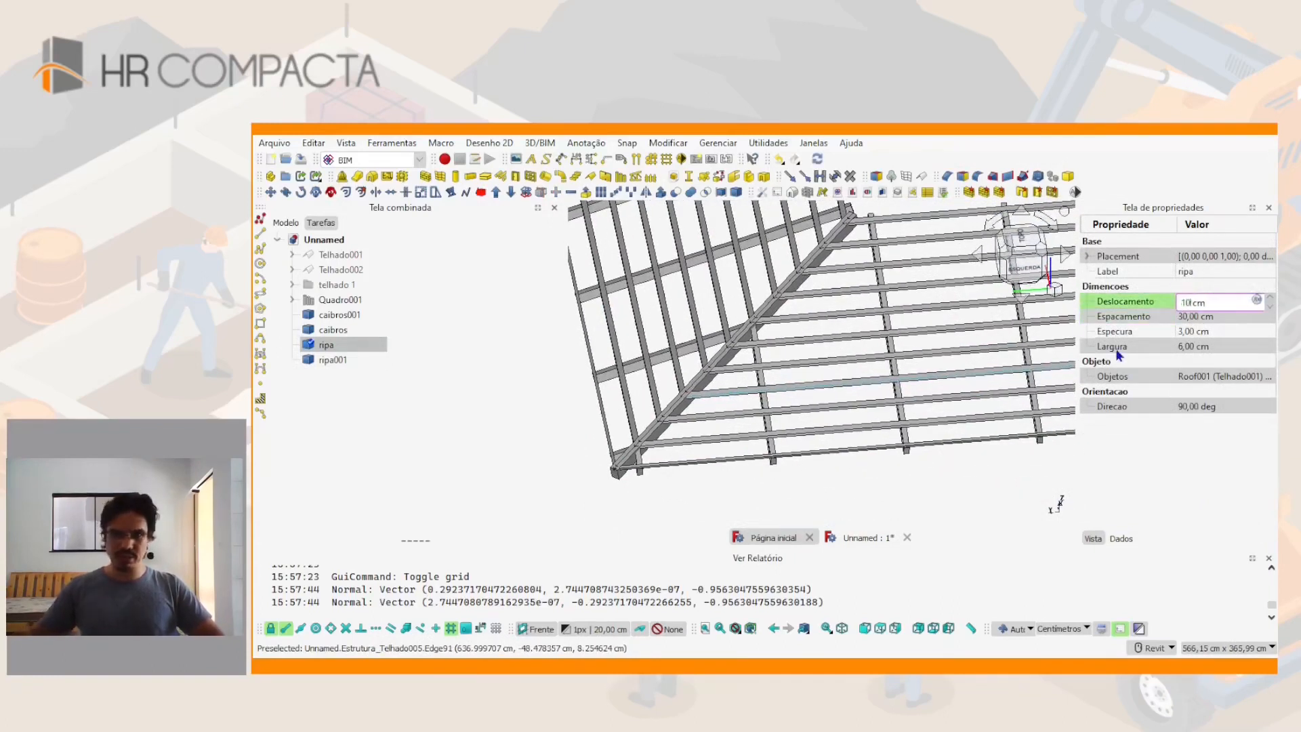
{"action": "type", "text": "10"}
{"action": "key", "text": "Return"}
{"action": "scroll", "coordinate": [725, 416], "scroll_direction": "up", "scroll_amount": 5}
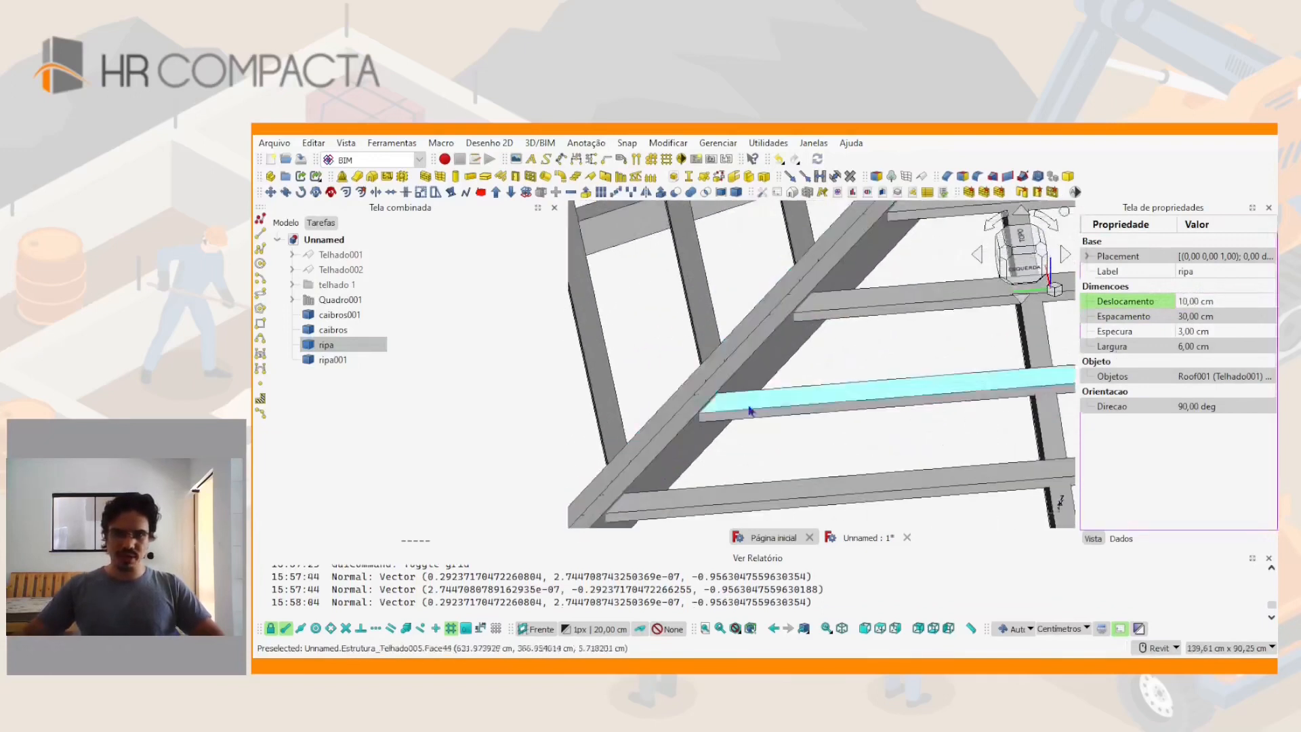
{"action": "left_click", "coordinate": [1189, 302]}
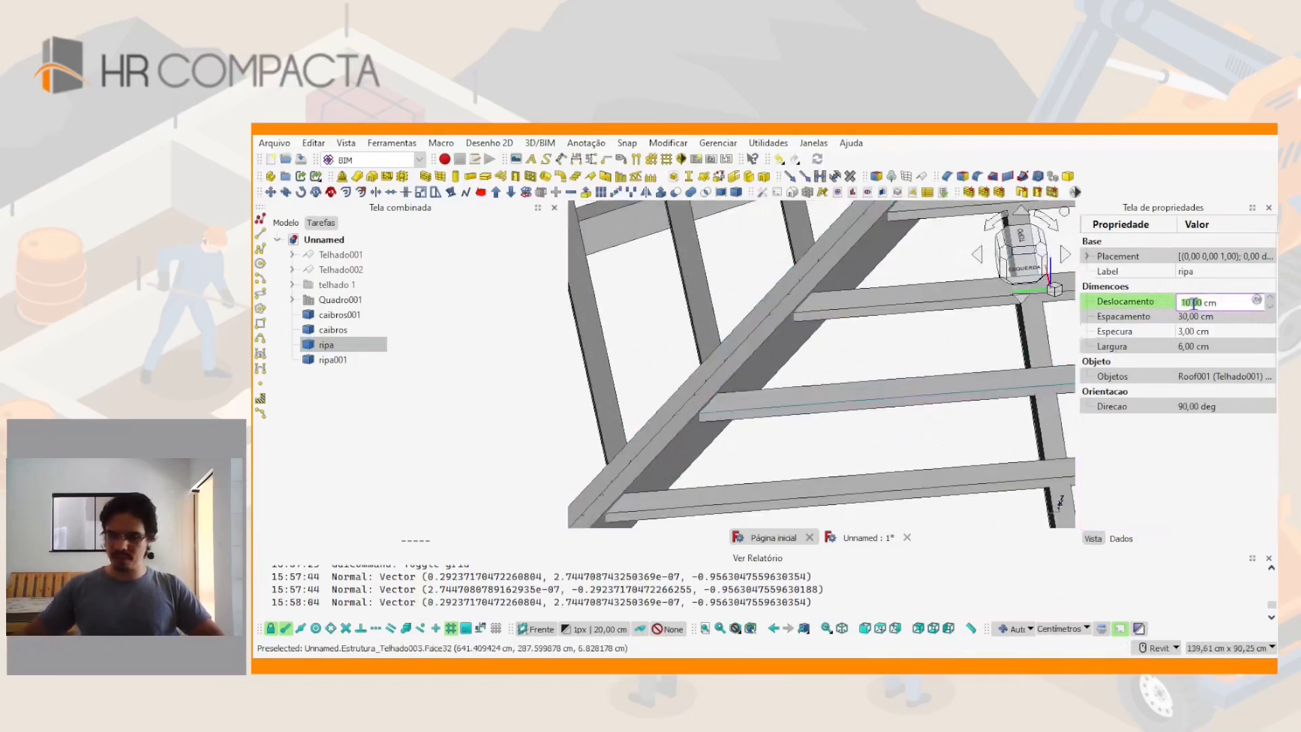
{"action": "key", "text": "Return"}
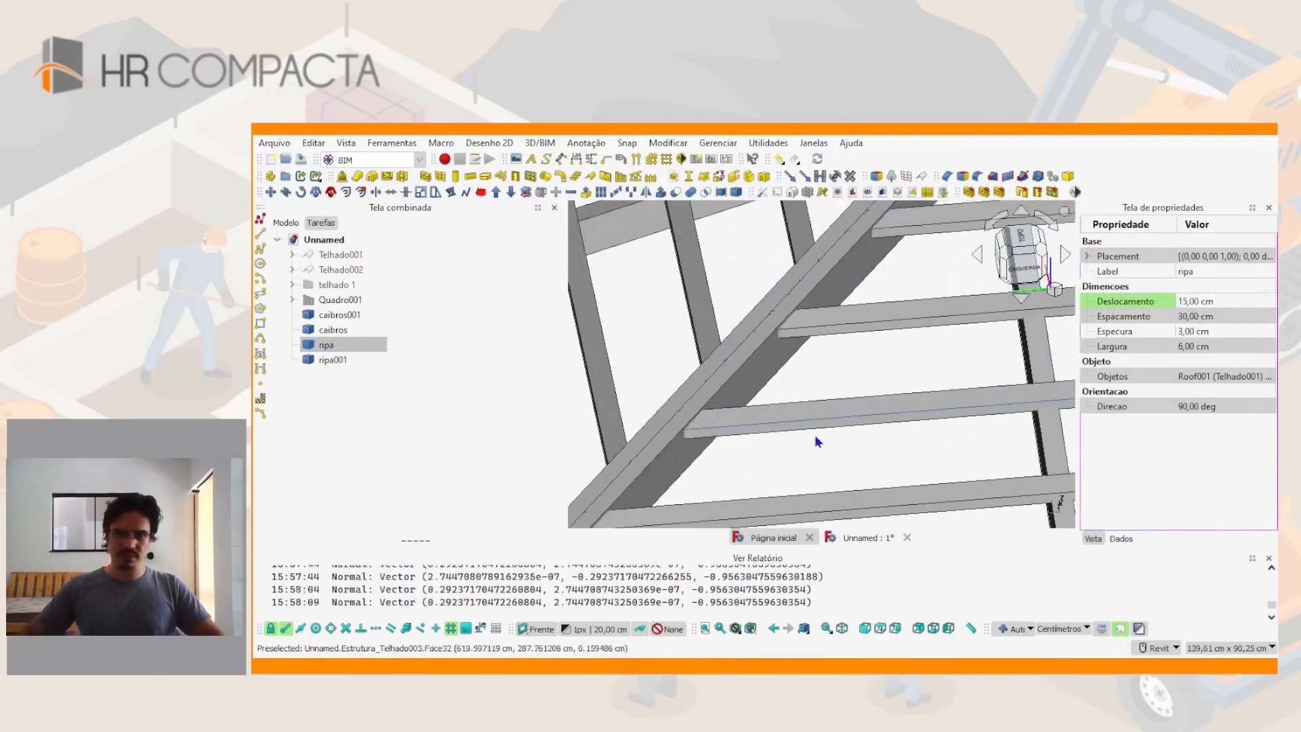
{"action": "scroll", "coordinate": [746, 403], "scroll_direction": "down", "scroll_amount": 3}
{"action": "middle_click_drag", "start_coordinate": [733, 407], "coordinate": [747, 420], "text": "shift"}
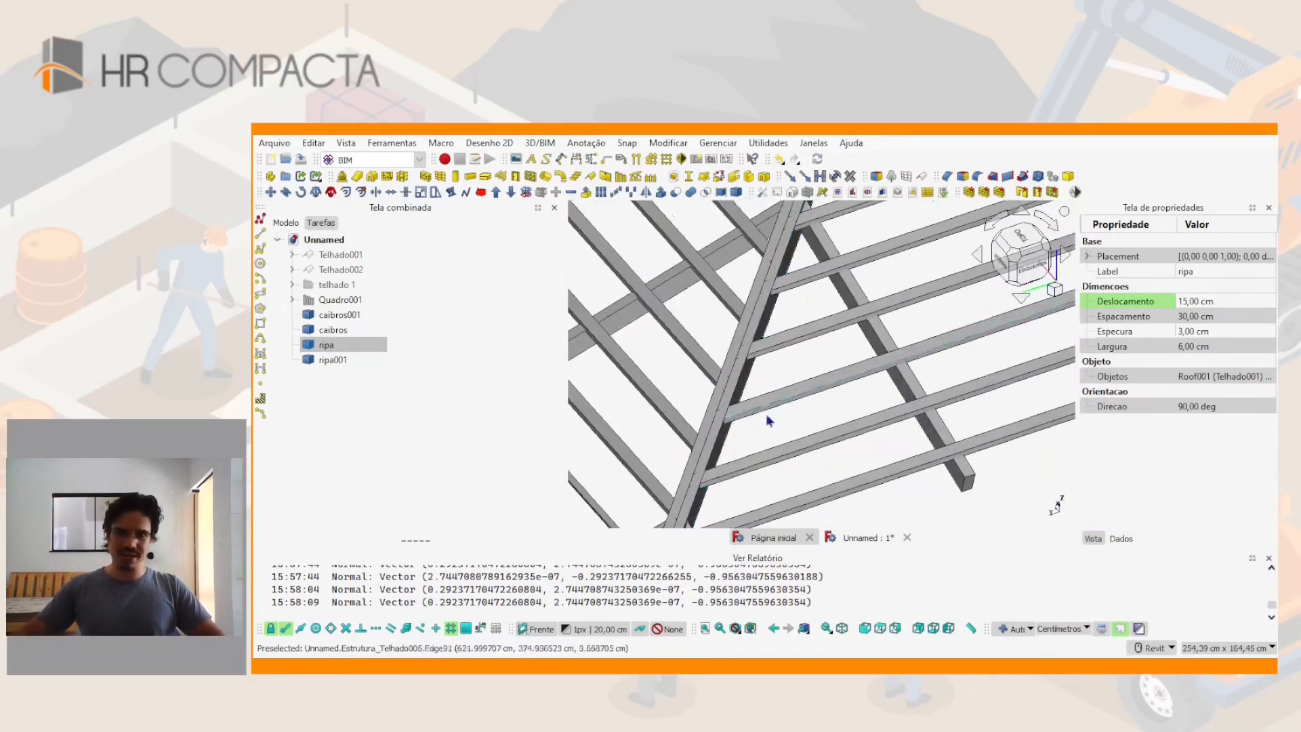
Reset the offset of the ripa battens to 0 cm
{"action": "left_click", "coordinate": [1195, 302]}
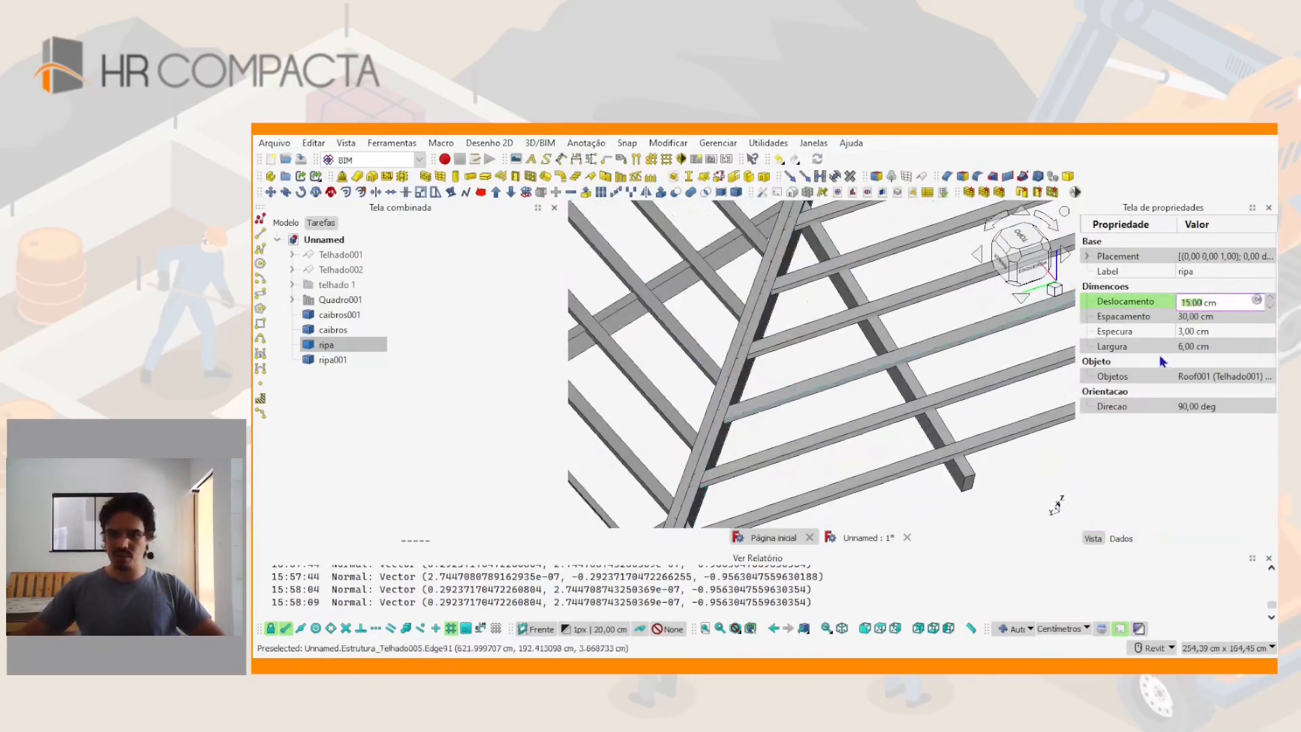
{"action": "key", "text": "Return"}
{"action": "scroll", "coordinate": [781, 349], "scroll_direction": "down", "scroll_amount": 5}
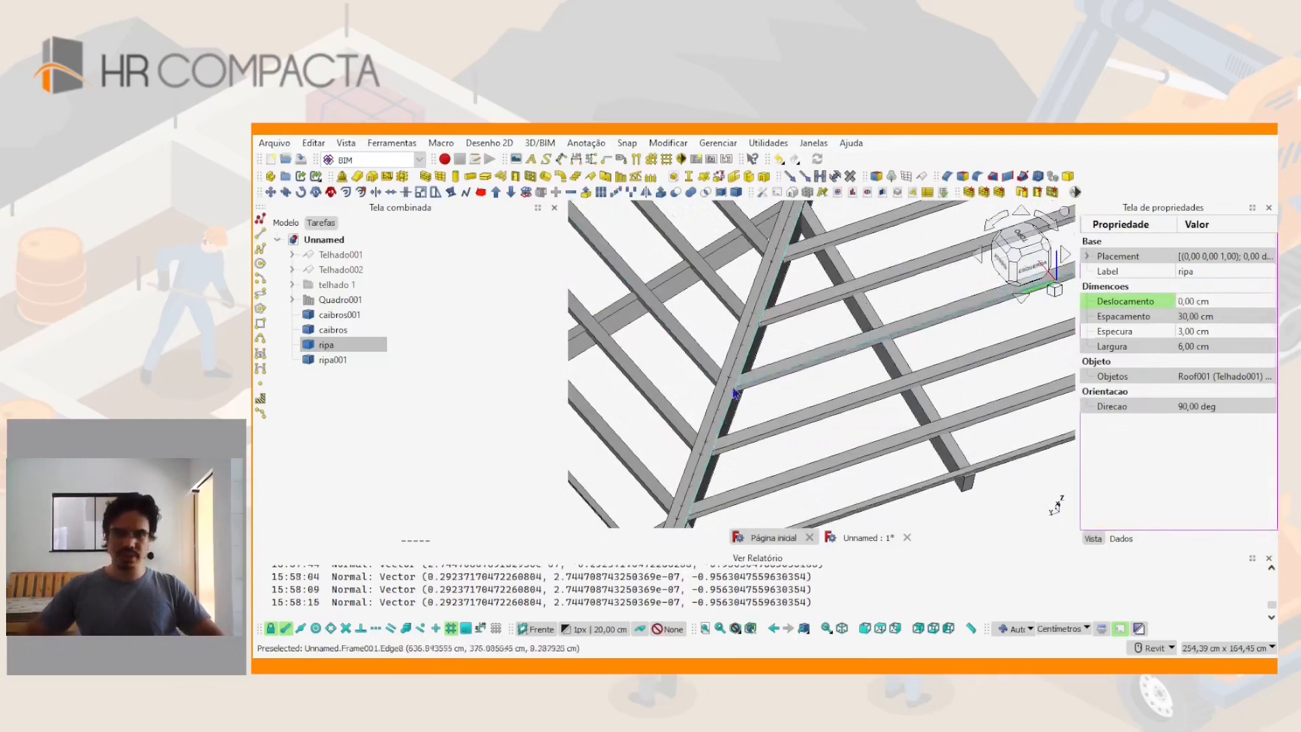
{"action": "scroll", "coordinate": [781, 349], "scroll_direction": "down", "scroll_amount": 5}
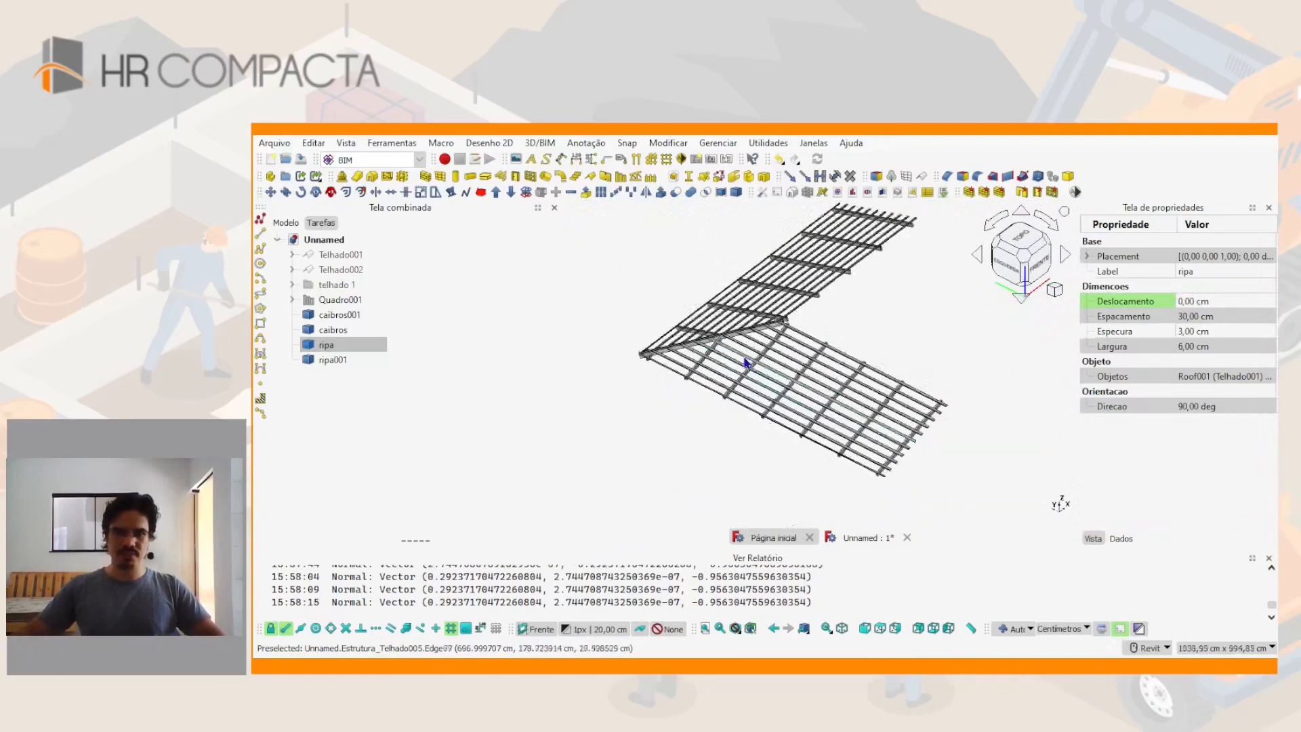
Change the shape color of Quadro001, both caibros and both ripa structures to brown
{"action": "left_click", "coordinate": [330, 314]}
{"action": "left_click", "coordinate": [332, 360], "text": "shift"}
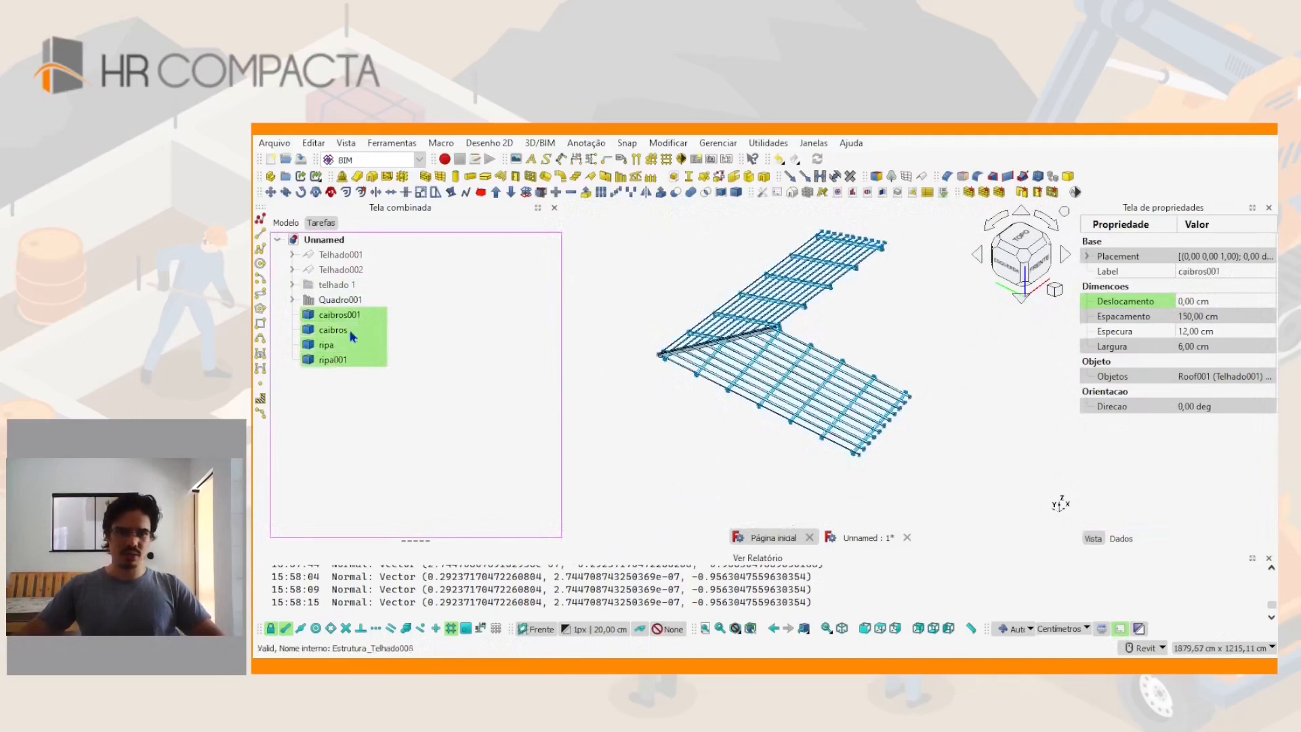
{"action": "left_click", "coordinate": [340, 299], "text": "ctrl"}
{"action": "left_click", "coordinate": [1093, 538]}
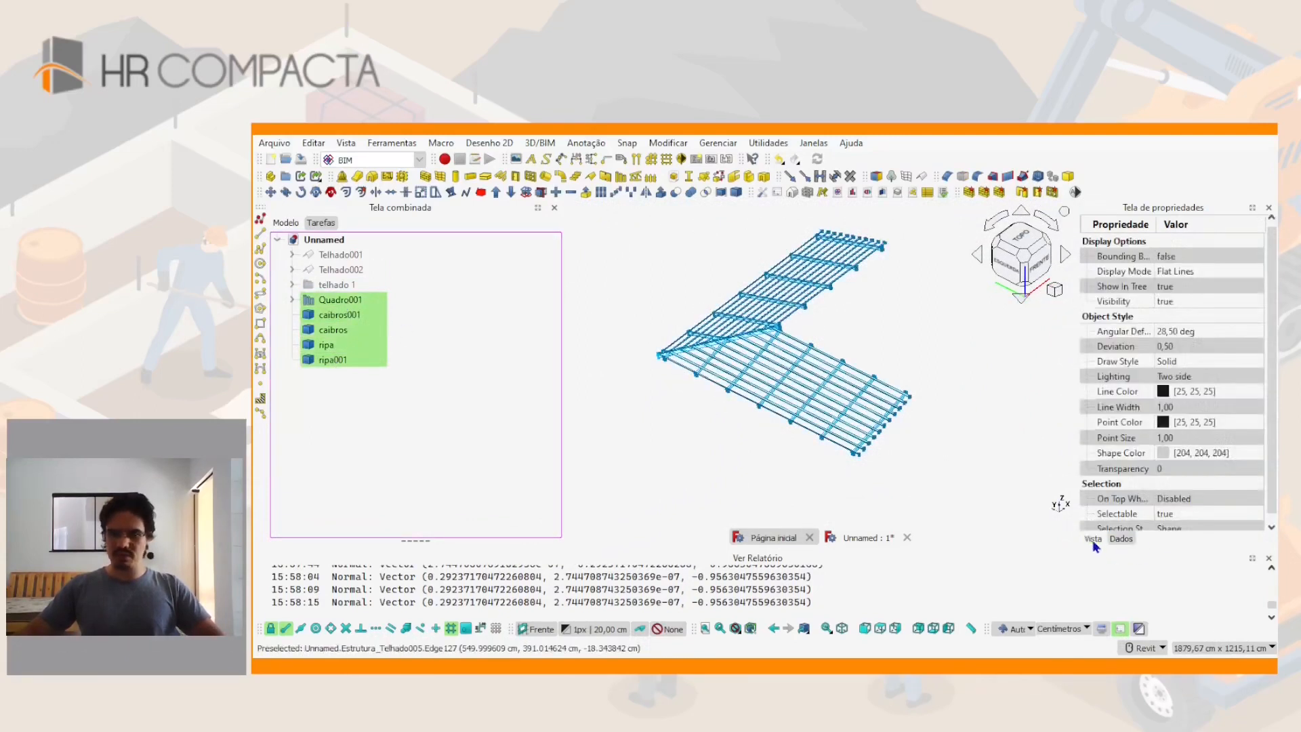
{"action": "left_click", "coordinate": [1200, 459]}
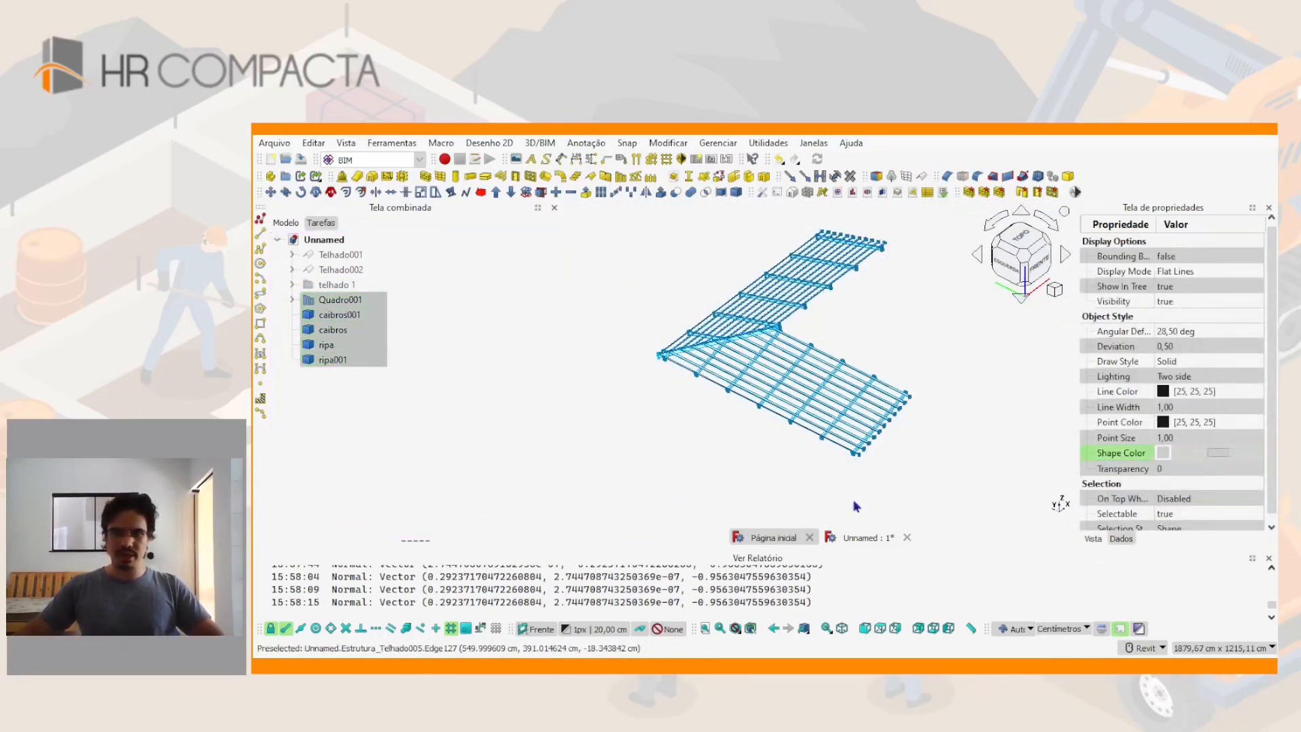
{"action": "left_click", "coordinate": [809, 485]}
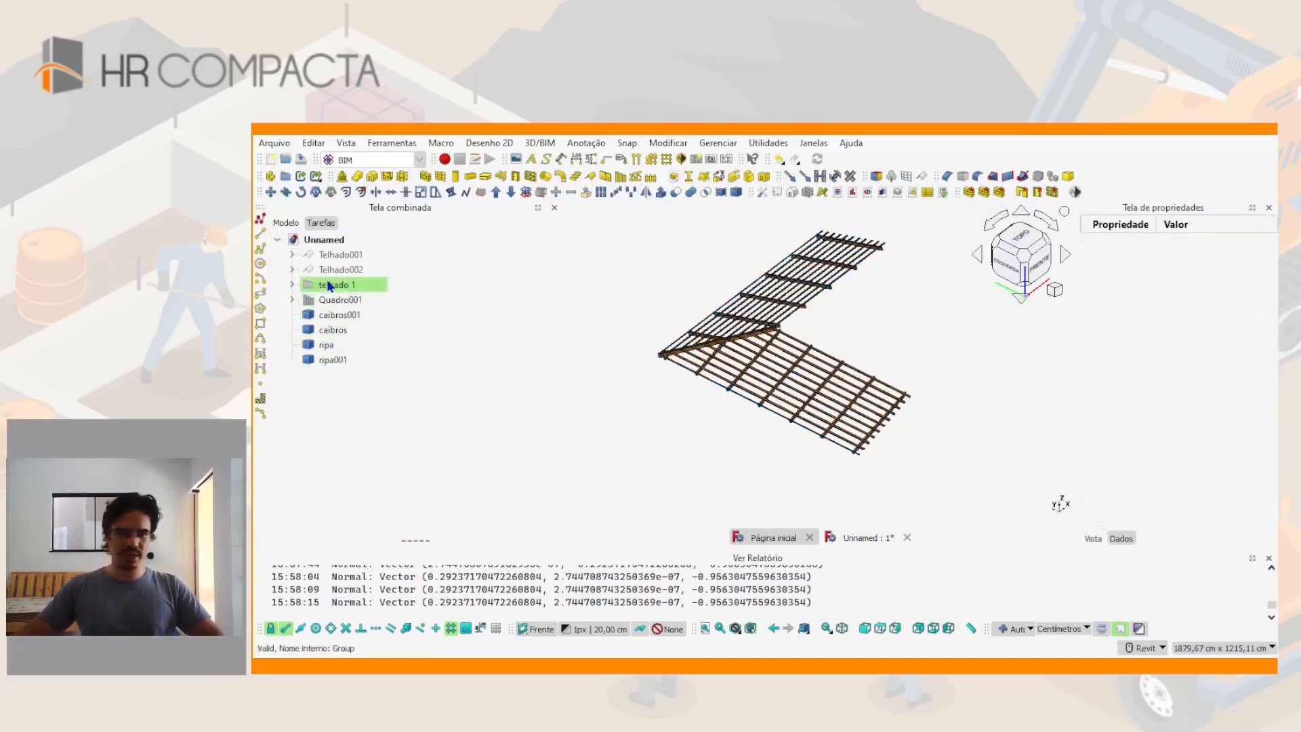
Show Telhado001 and examine how it sits on the timber structure
{"action": "left_click", "coordinate": [327, 298]}
{"action": "left_click", "coordinate": [330, 257]}
{"action": "key", "text": "space"}
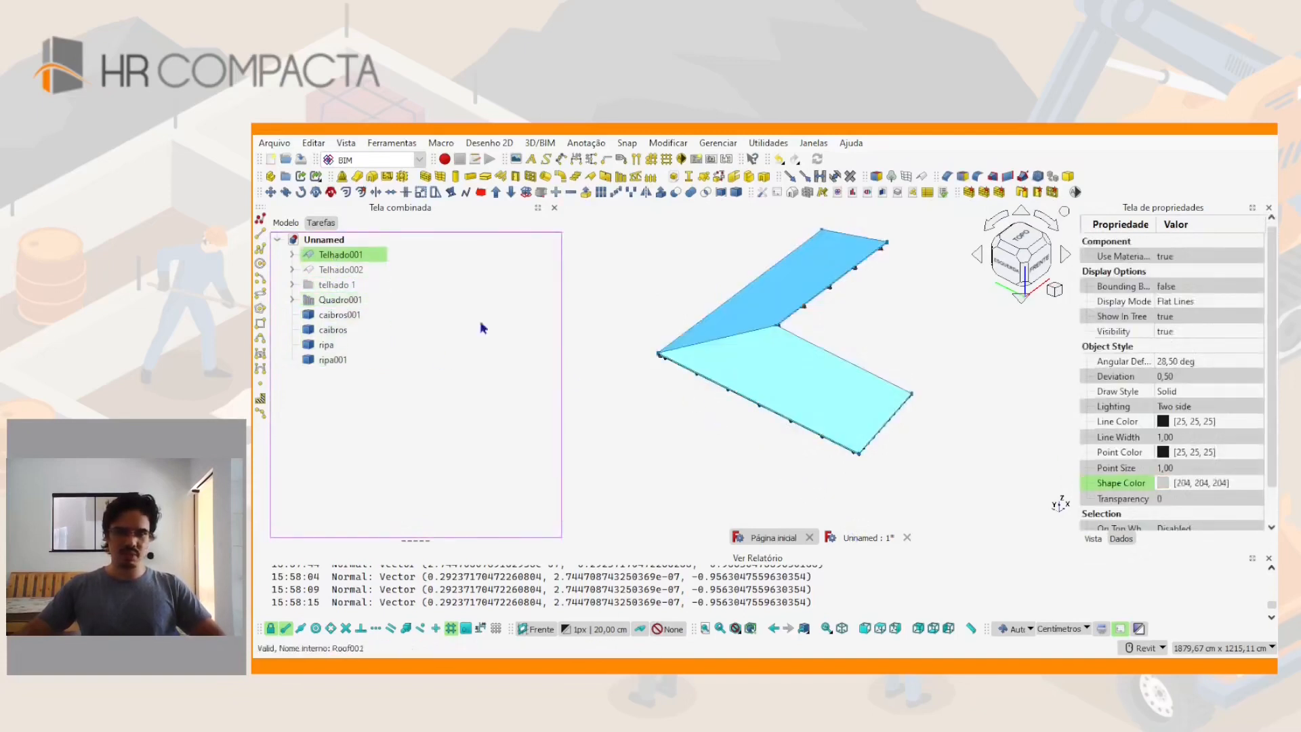
{"action": "middle_click_drag", "start_coordinate": [738, 369], "coordinate": [925, 431], "text": "shift"}
{"action": "middle_click_drag", "start_coordinate": [732, 418], "coordinate": [629, 468], "text": "shift"}
{"action": "scroll", "coordinate": [786, 459], "scroll_direction": "up", "scroll_amount": 3}
{"action": "middle_click_drag", "start_coordinate": [786, 461], "coordinate": [742, 383]}
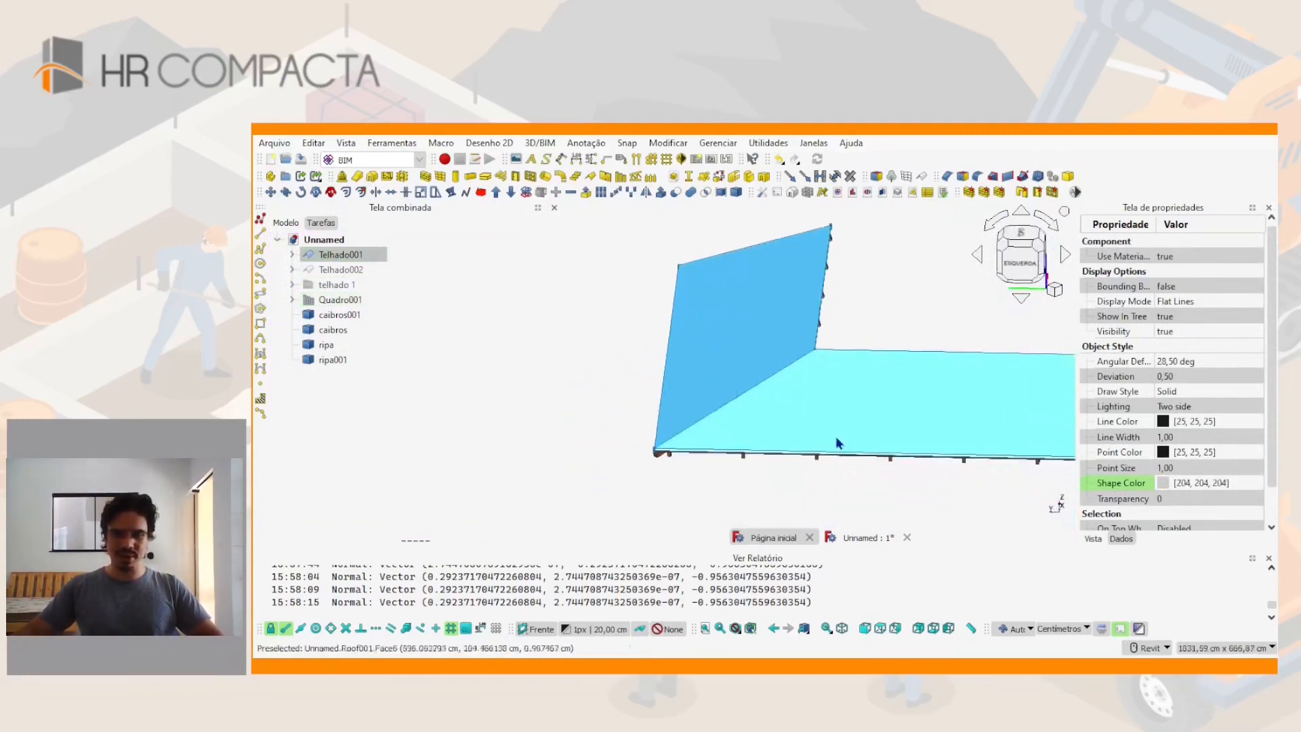
{"action": "middle_click_drag", "start_coordinate": [549, 262], "coordinate": [799, 389], "text": "shift"}
Create a new group named telhado 2
{"action": "left_click", "coordinate": [703, 338]}
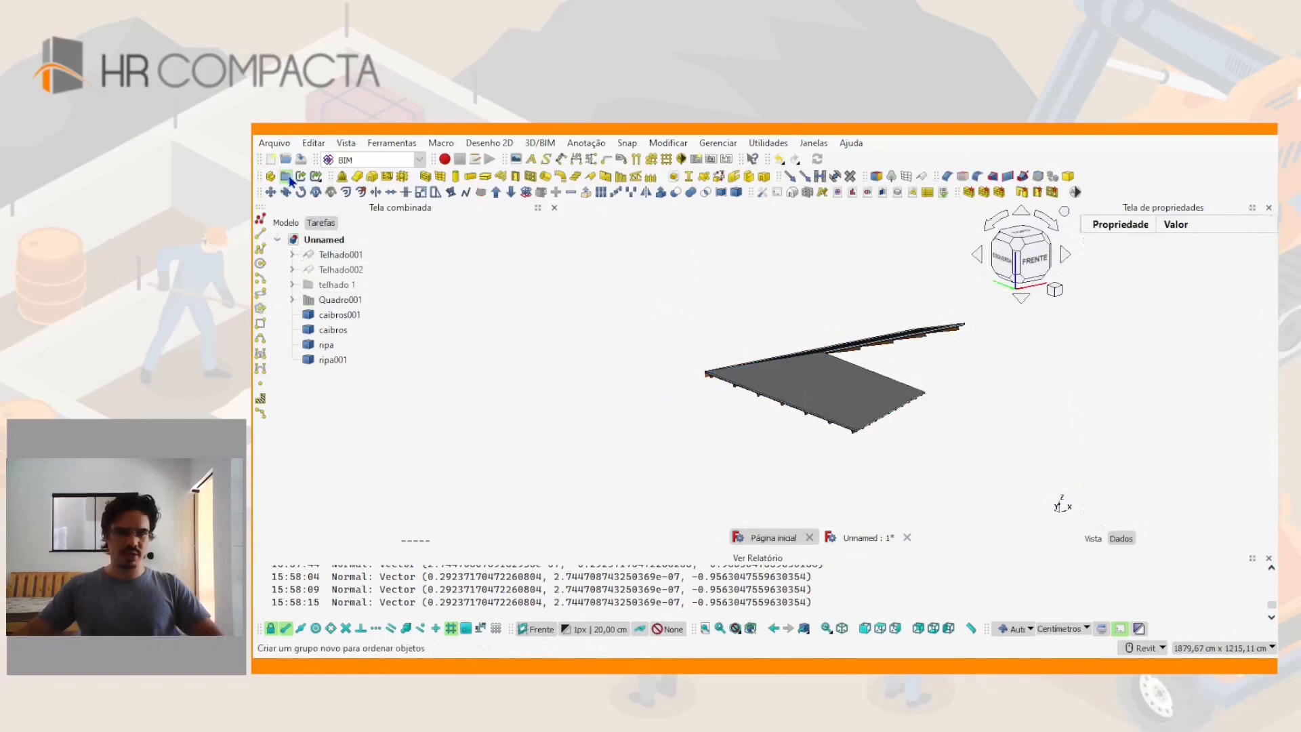
{"action": "left_click", "coordinate": [329, 377]}
{"action": "key", "text": "F2"}
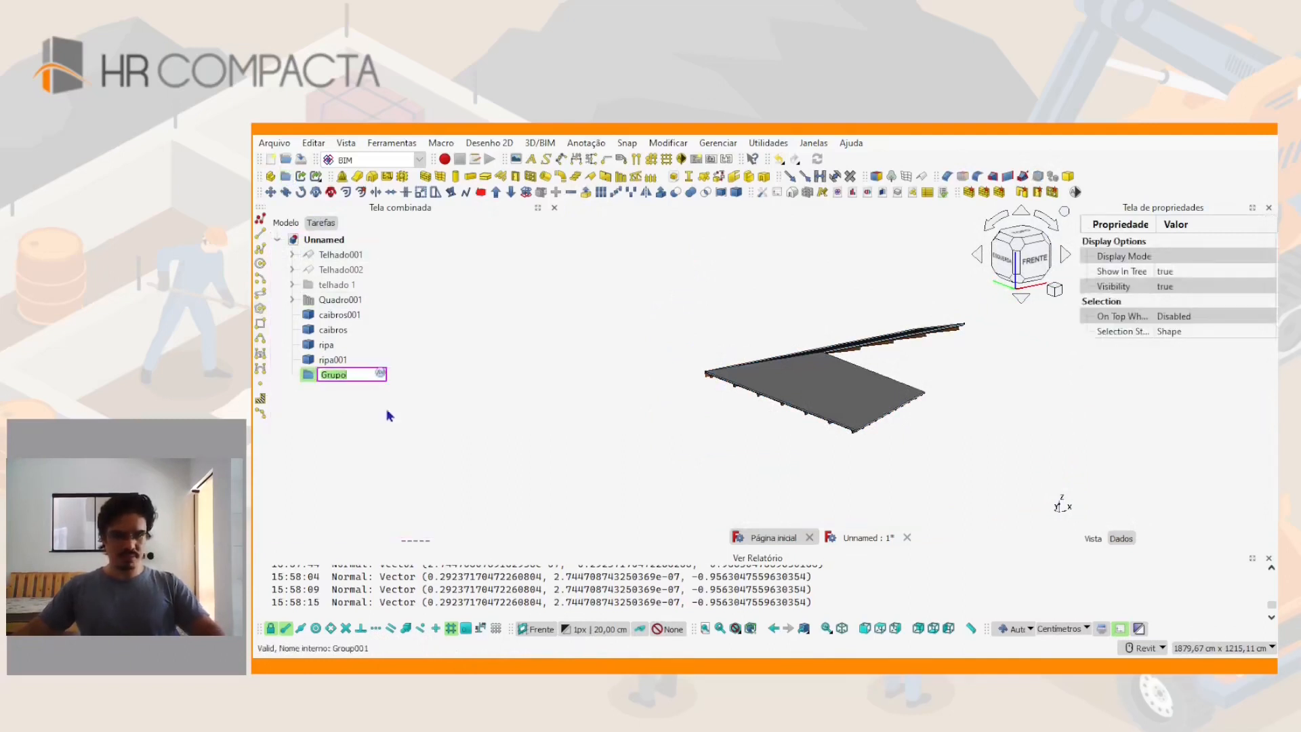
{"action": "type", "text": "telhado 2"}
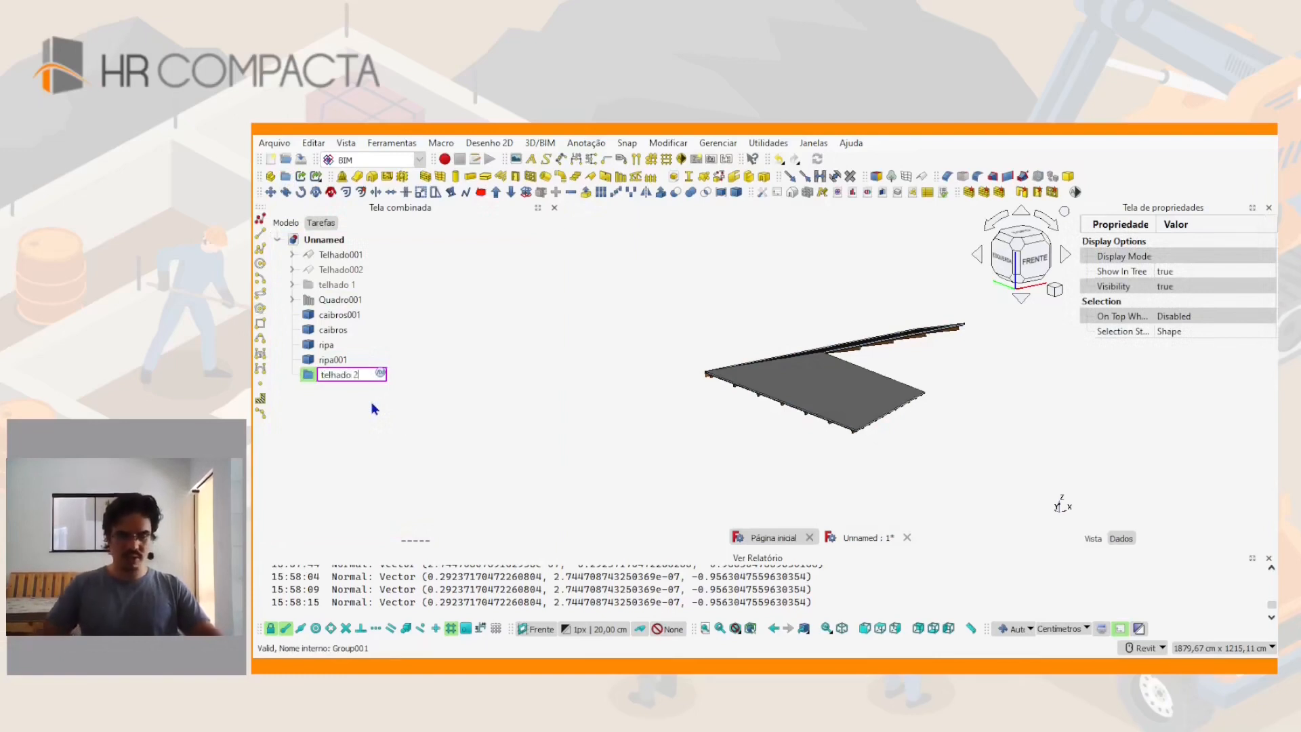
{"action": "key", "text": "Return"}
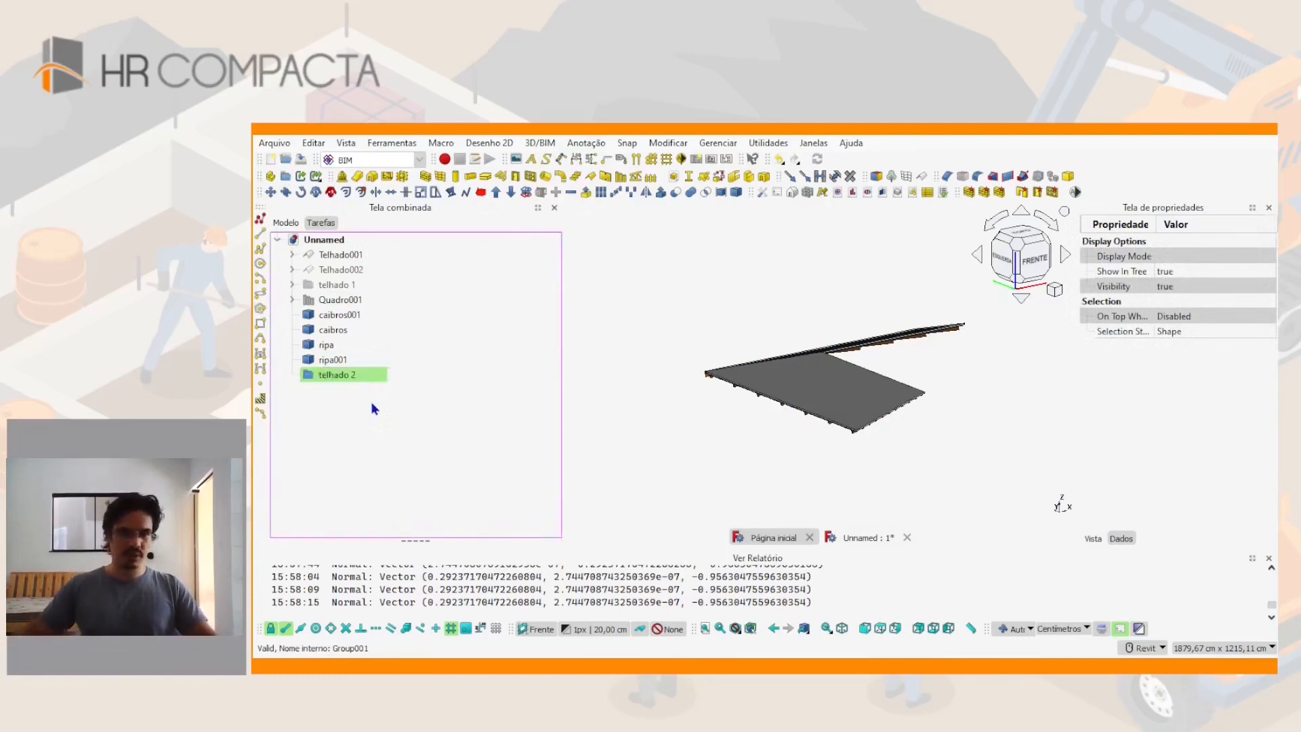
Move Quadro001, the caibros, the ripas and Telhado001 into the telhado 2 group
{"action": "left_click", "coordinate": [314, 300]}
{"action": "left_click", "coordinate": [332, 359], "text": "shift"}
{"action": "left_click_drag", "start_coordinate": [332, 360], "coordinate": [337, 375]}
{"action": "left_click", "coordinate": [614, 378]}
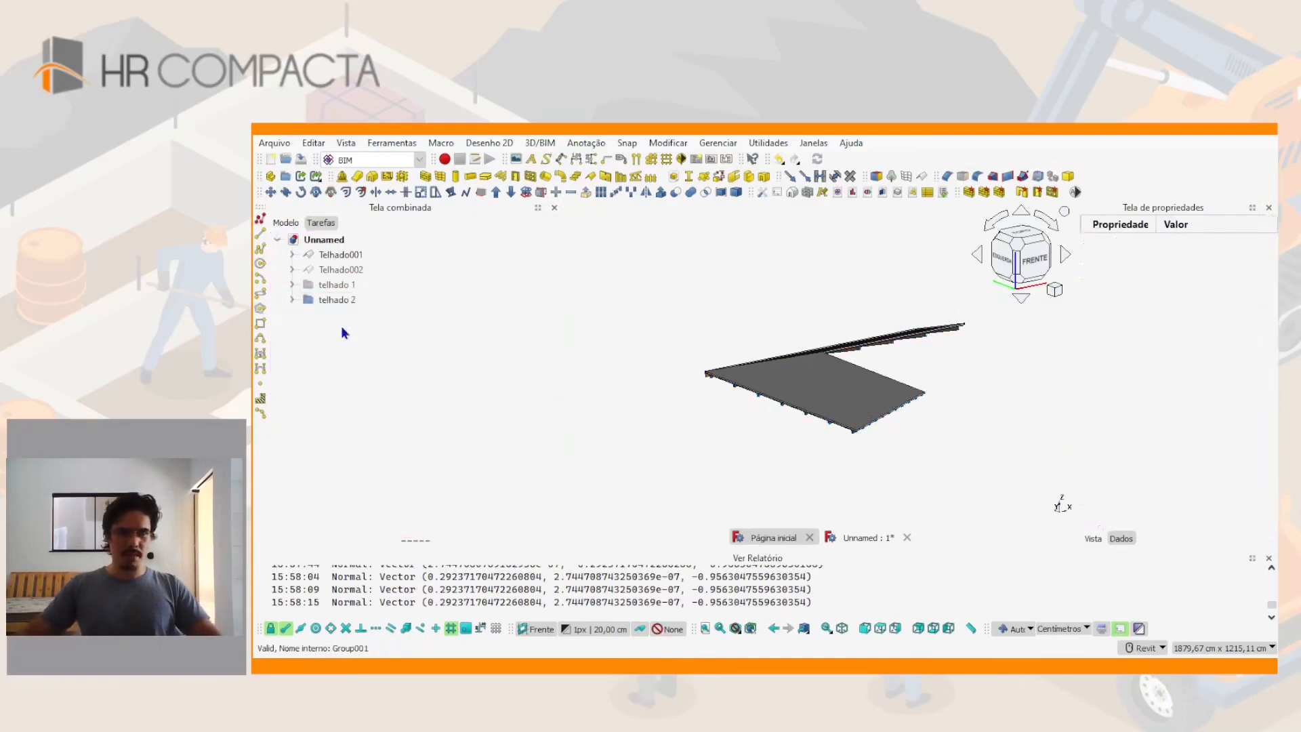
{"action": "left_click_drag", "start_coordinate": [335, 255], "coordinate": [339, 298]}
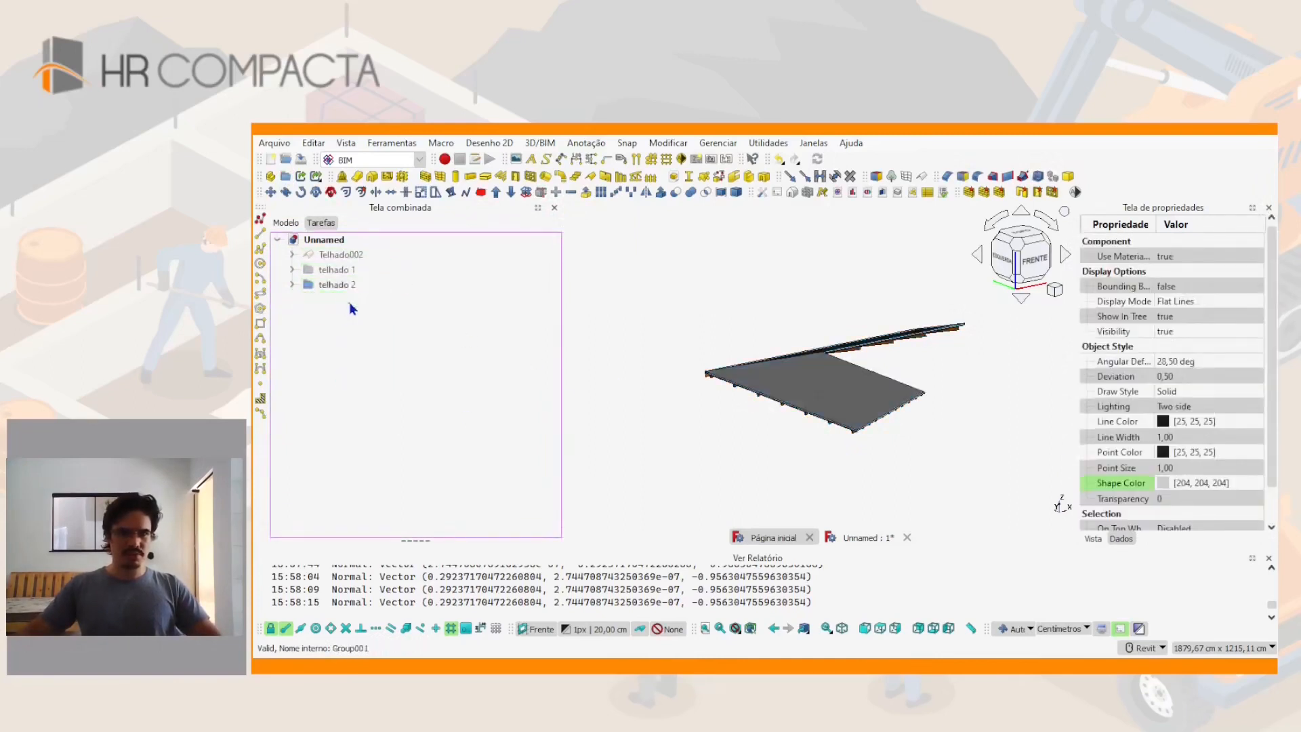
Hide the telhado 2 group's contents, including the leftover Line001 of Quadro001
{"action": "key", "text": "space"}
{"action": "left_click", "coordinate": [713, 372]}
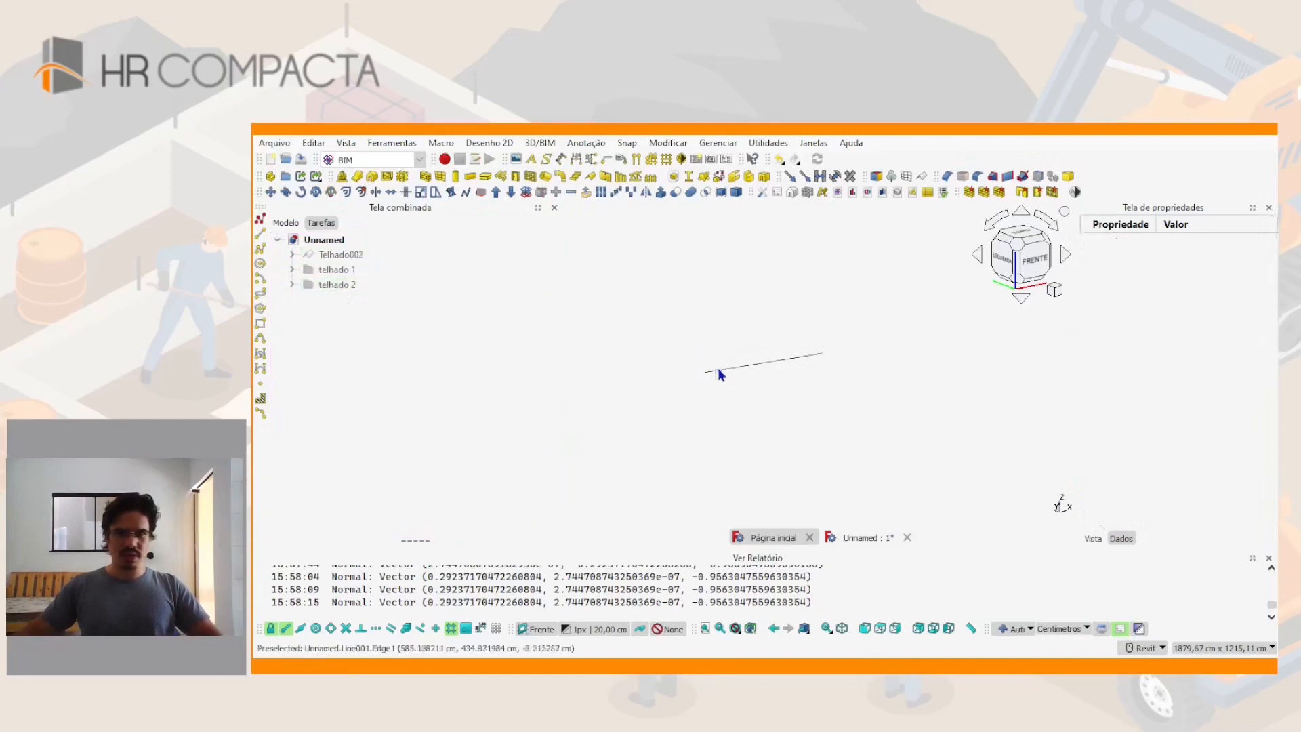
{"action": "left_click", "coordinate": [717, 368]}
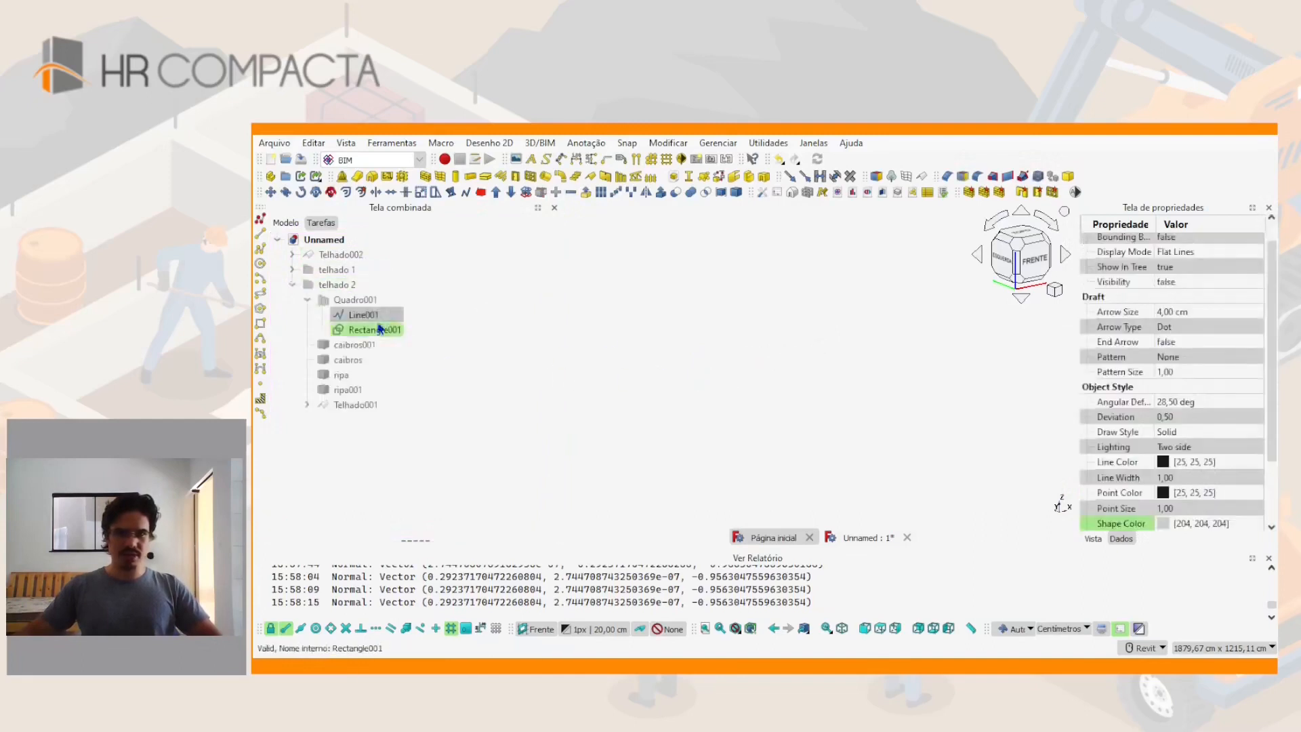
{"action": "left_click", "coordinate": [292, 285]}
Show Telhado002, the third roof, and bring it into view
{"action": "left_click", "coordinate": [320, 258]}
{"action": "key", "text": "space"}
{"action": "left_click", "coordinate": [706, 331]}
{"action": "scroll", "coordinate": [705, 330], "scroll_direction": "down", "scroll_amount": 3}
{"action": "middle_click_drag", "start_coordinate": [785, 394], "coordinate": [728, 371]}
{"action": "middle_click_drag", "start_coordinate": [728, 371], "coordinate": [746, 351], "text": "shift"}
{"action": "scroll", "coordinate": [779, 419], "scroll_direction": "up", "scroll_amount": 3}
{"action": "middle_click_drag", "start_coordinate": [825, 432], "coordinate": [807, 415]}
Toggle the grid and set the working plane to Top
{"action": "middle_click_drag", "start_coordinate": [700, 456], "coordinate": [791, 346], "text": "shift"}
{"action": "key", "text": "g"}
{"action": "key", "text": "r"}
{"action": "scroll", "coordinate": [750, 431], "scroll_direction": "down", "scroll_amount": 1}
{"action": "key", "text": "w"}
{"action": "key", "text": "t"}
Draw a polyline along the two hips at the front end of Telhado002, from eave corner over the ridge end to eave corner
{"action": "middle_click_drag", "start_coordinate": [783, 461], "coordinate": [837, 390]}
{"action": "scroll", "coordinate": [785, 389], "scroll_direction": "up", "scroll_amount": 4}
{"action": "middle_click_drag", "start_coordinate": [725, 365], "coordinate": [807, 369], "text": "shift"}
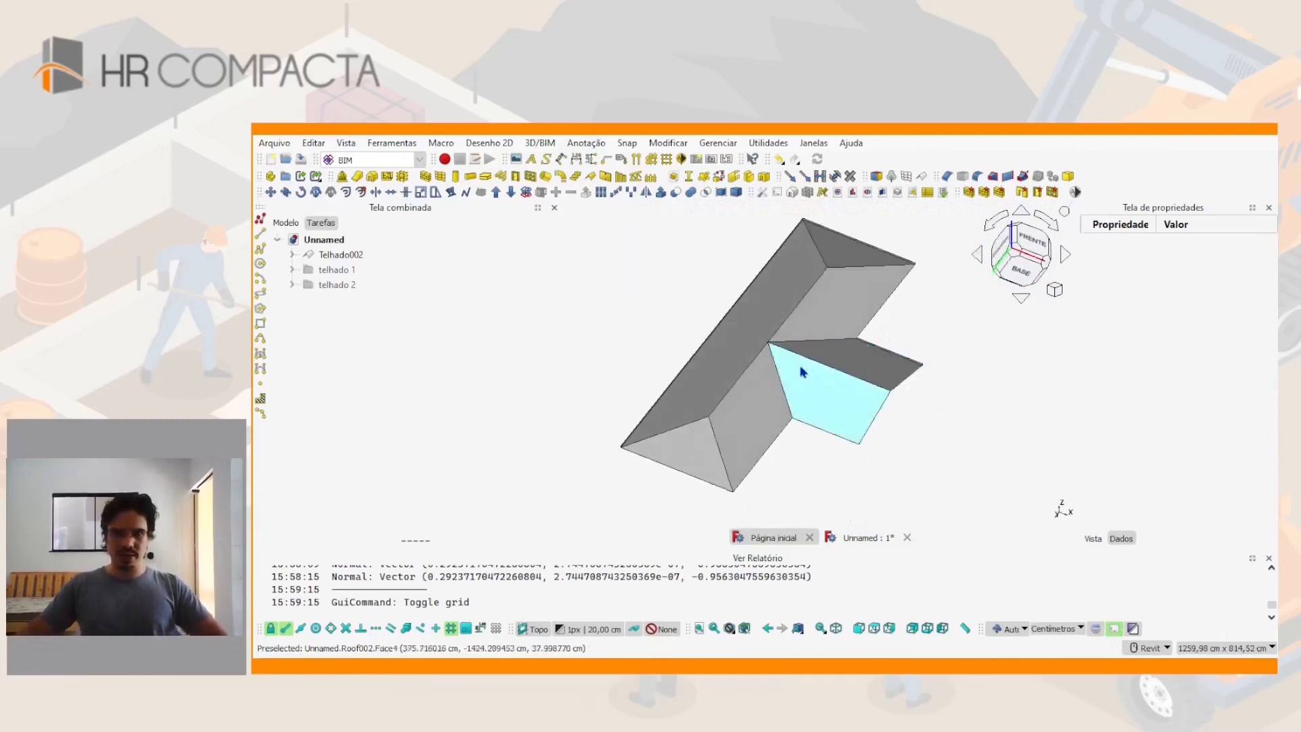
{"action": "middle_click_drag", "start_coordinate": [807, 444], "coordinate": [814, 458]}
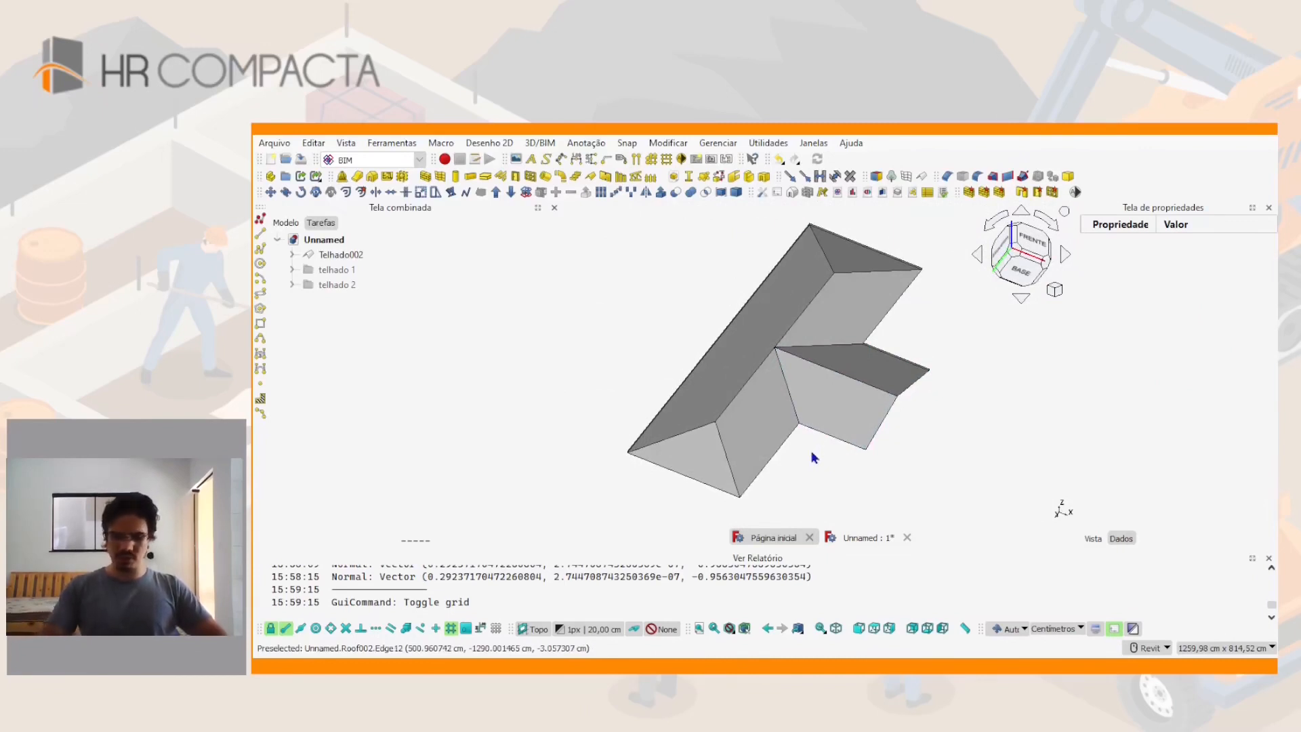
{"action": "key", "text": "p"}
{"action": "key", "text": "l"}
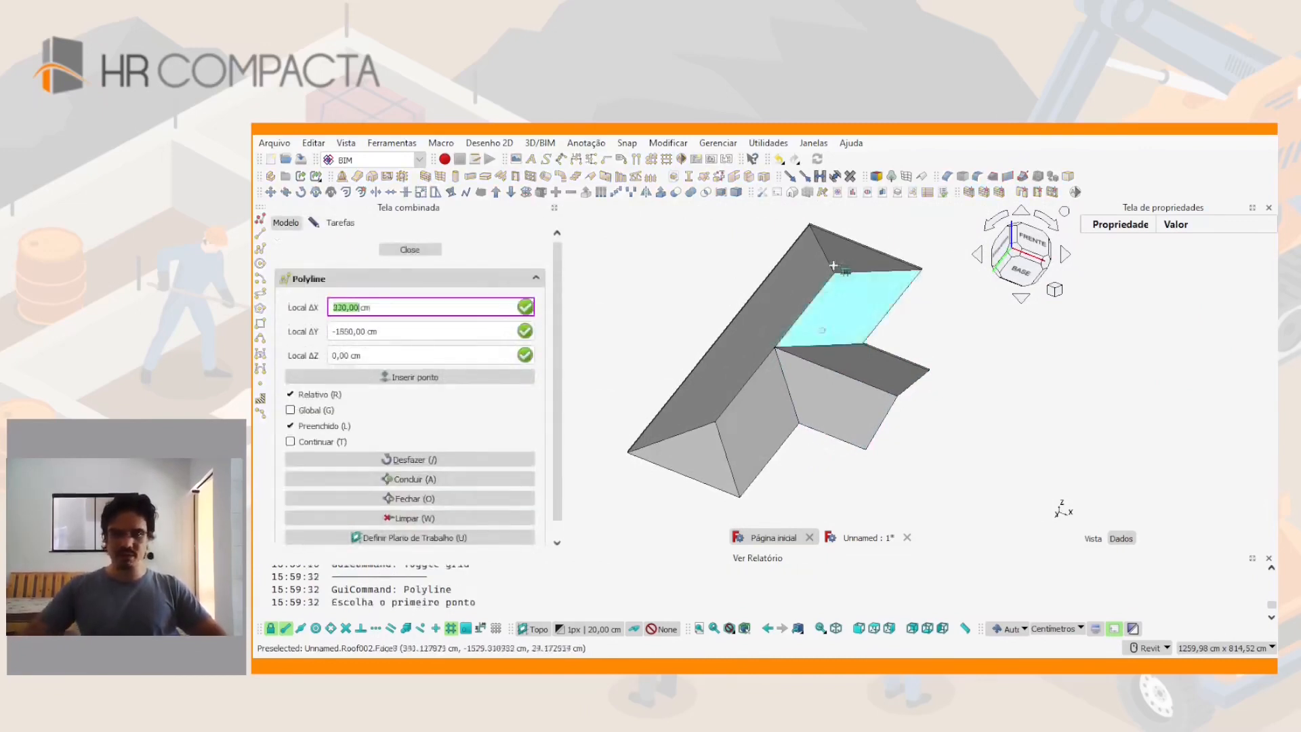
{"action": "scroll", "coordinate": [810, 233], "scroll_direction": "up", "scroll_amount": 3}
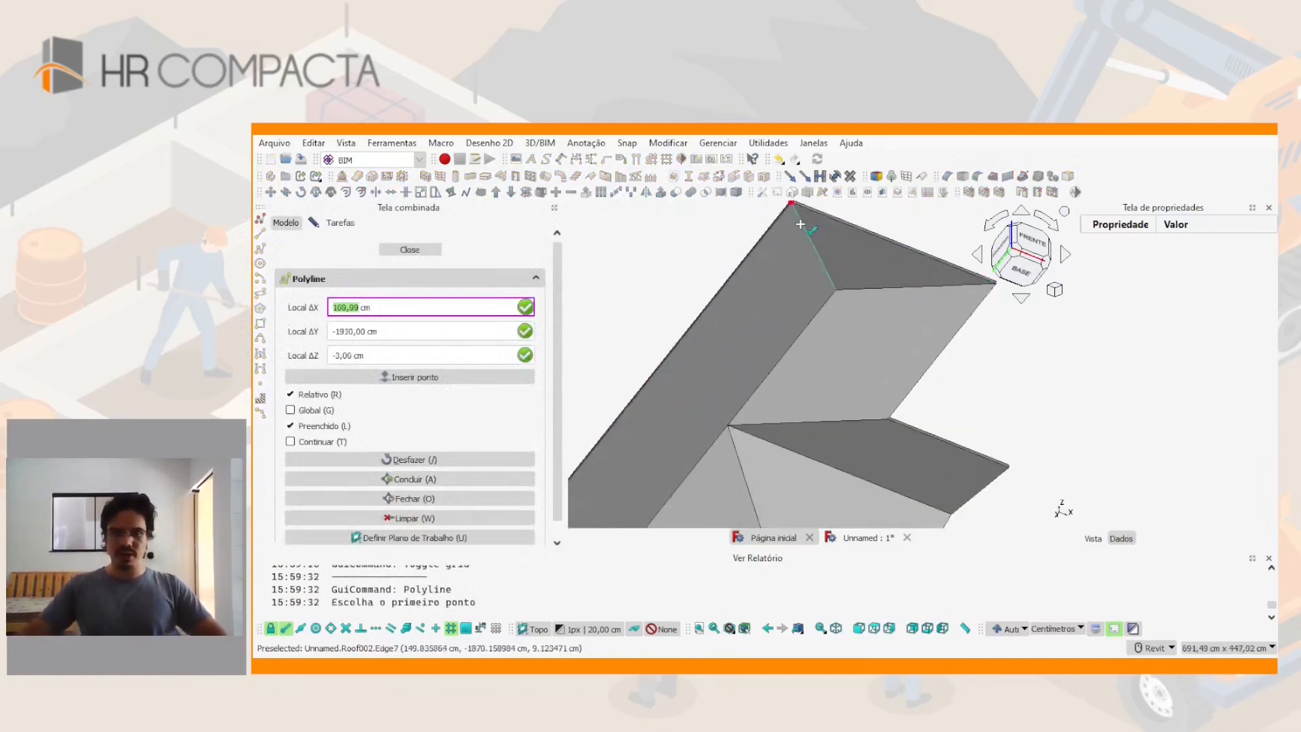
{"action": "left_click", "coordinate": [798, 218]}
{"action": "left_click", "coordinate": [853, 297]}
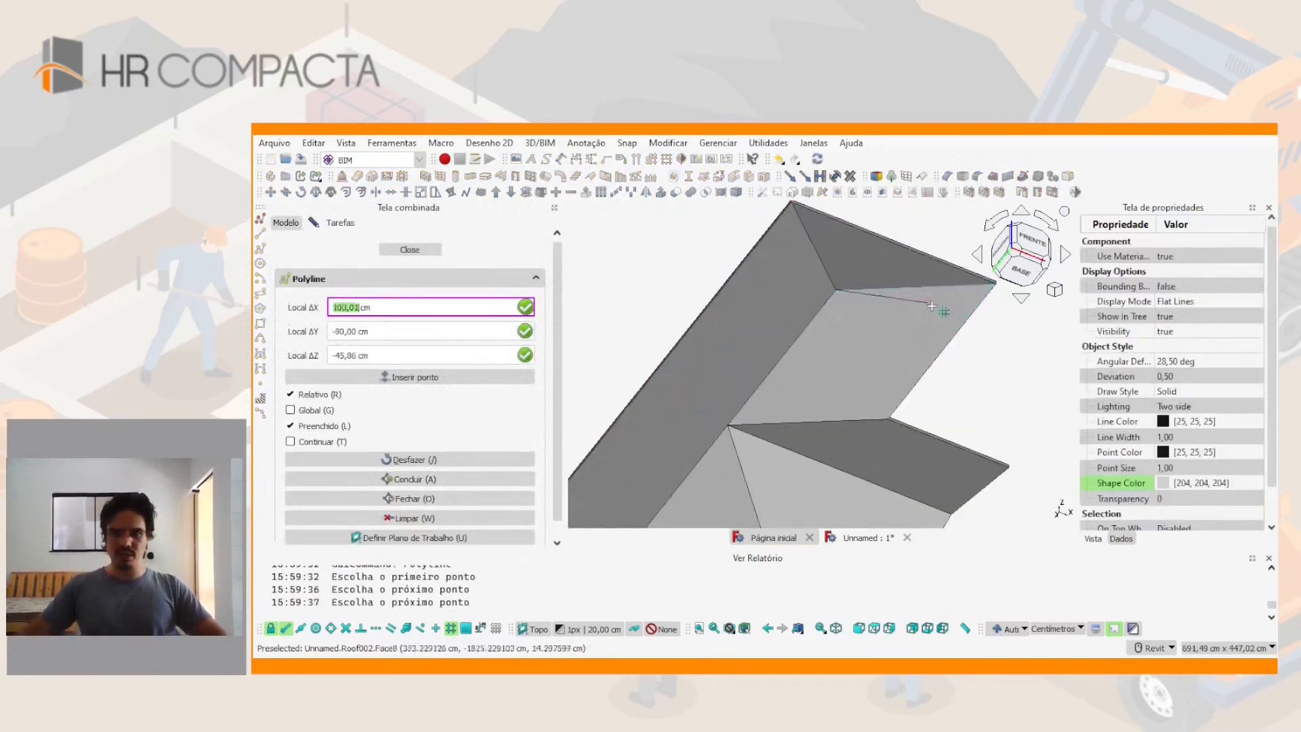
{"action": "middle_click_drag", "start_coordinate": [853, 297], "coordinate": [776, 287]}
{"action": "left_click", "coordinate": [894, 286]}
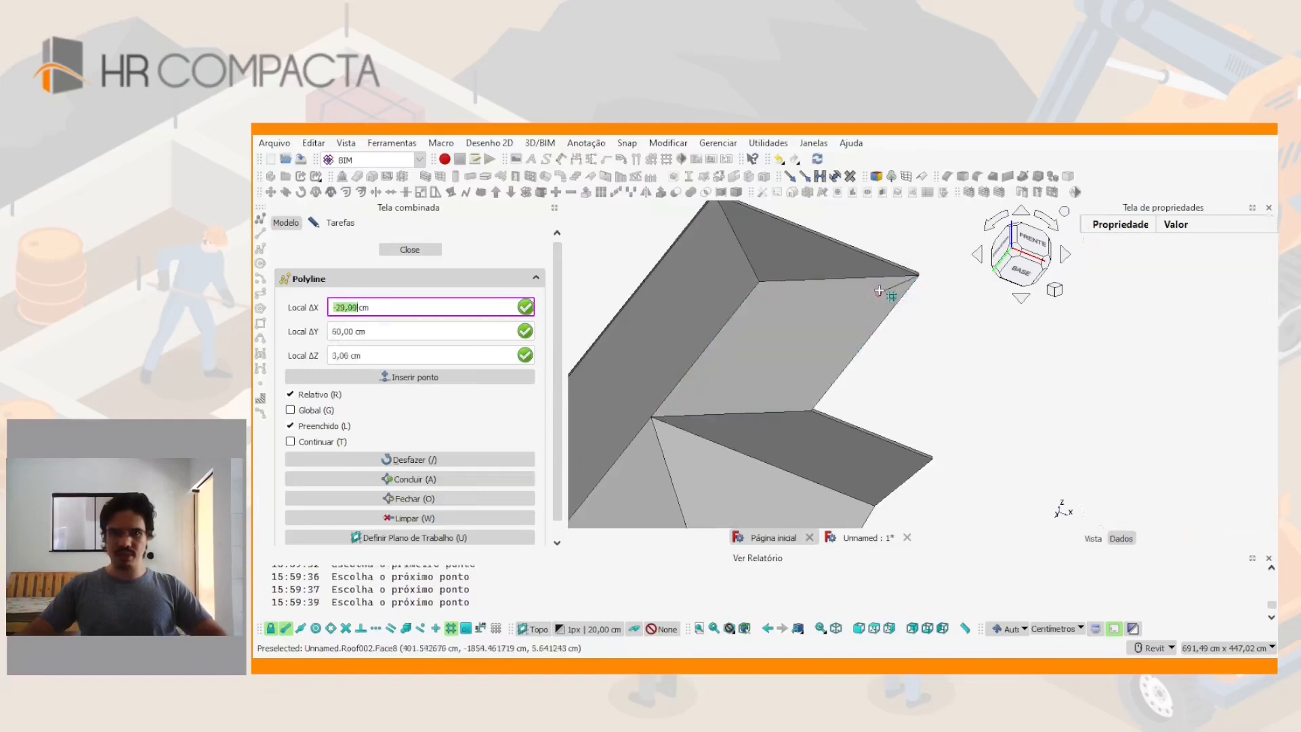
{"action": "key", "text": "Escape"}
Draw a polyline along the two hips at the rear end of Telhado002, through the ridge end
{"action": "scroll", "coordinate": [945, 330], "scroll_direction": "down", "scroll_amount": 3}
{"action": "middle_click_drag", "start_coordinate": [874, 358], "coordinate": [935, 218]}
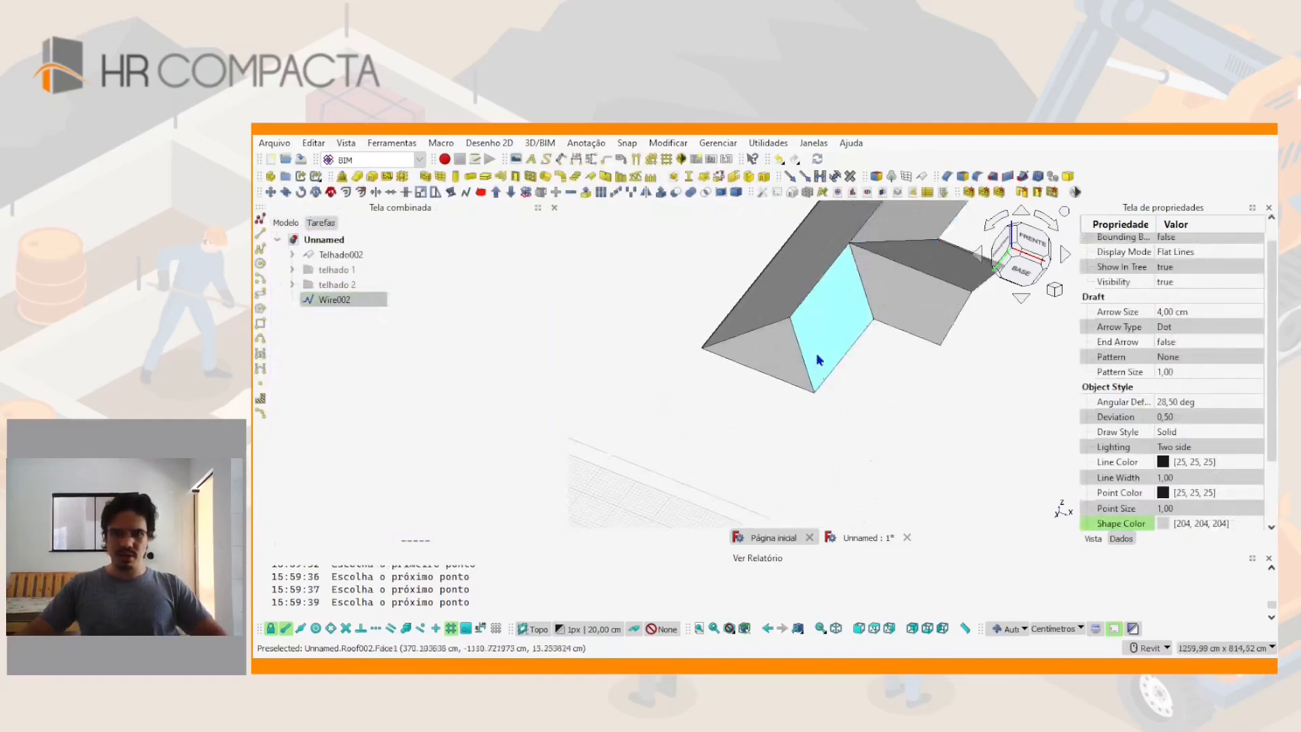
{"action": "scroll", "coordinate": [816, 354], "scroll_direction": "up", "scroll_amount": 3}
{"action": "middle_click_drag", "start_coordinate": [874, 388], "coordinate": [857, 416]}
{"action": "key", "text": "p"}
{"action": "key", "text": "l"}
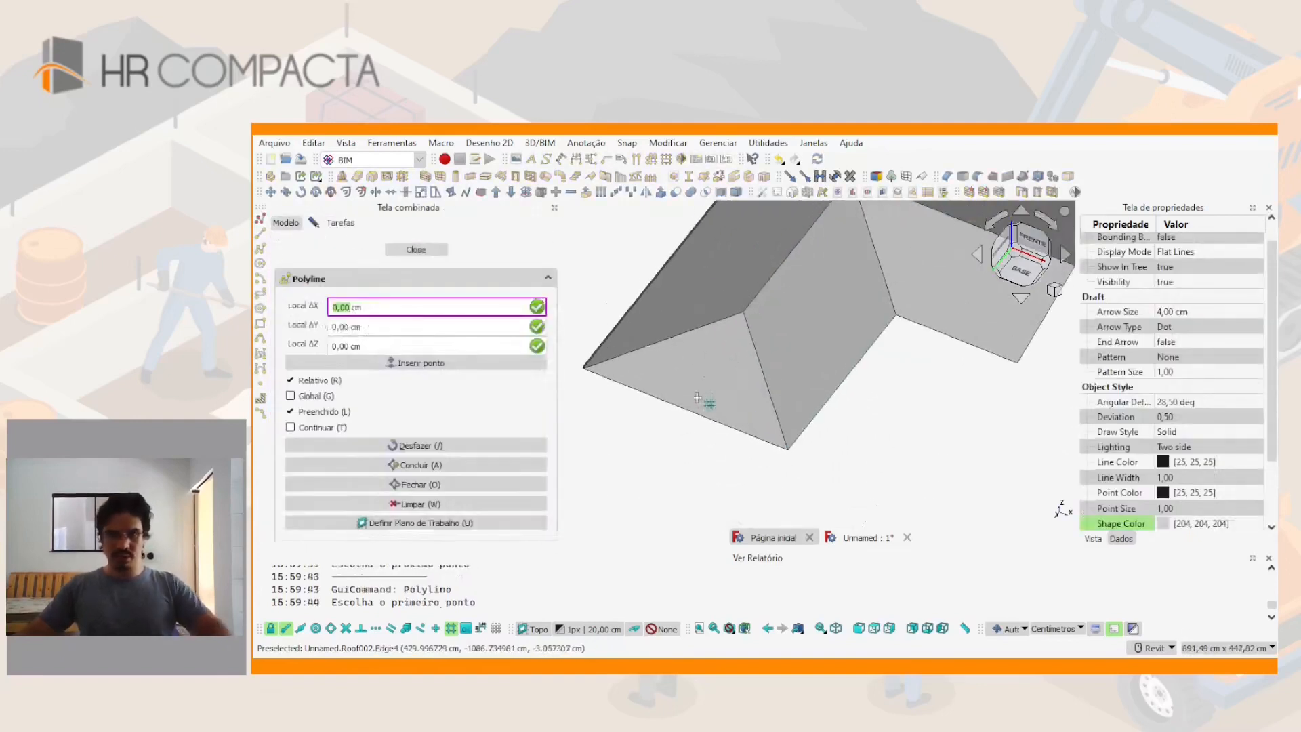
{"action": "left_click", "coordinate": [629, 353]}
{"action": "left_click", "coordinate": [722, 319]}
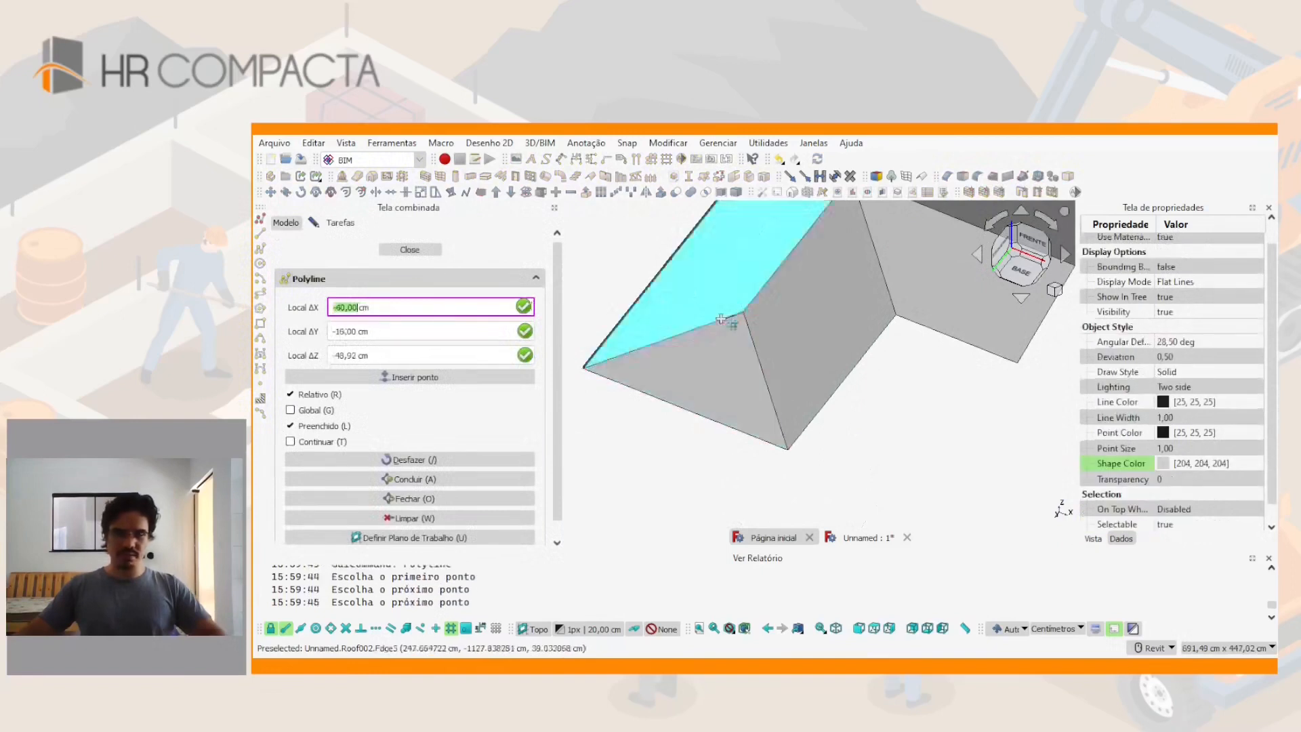
{"action": "left_click", "coordinate": [774, 415]}
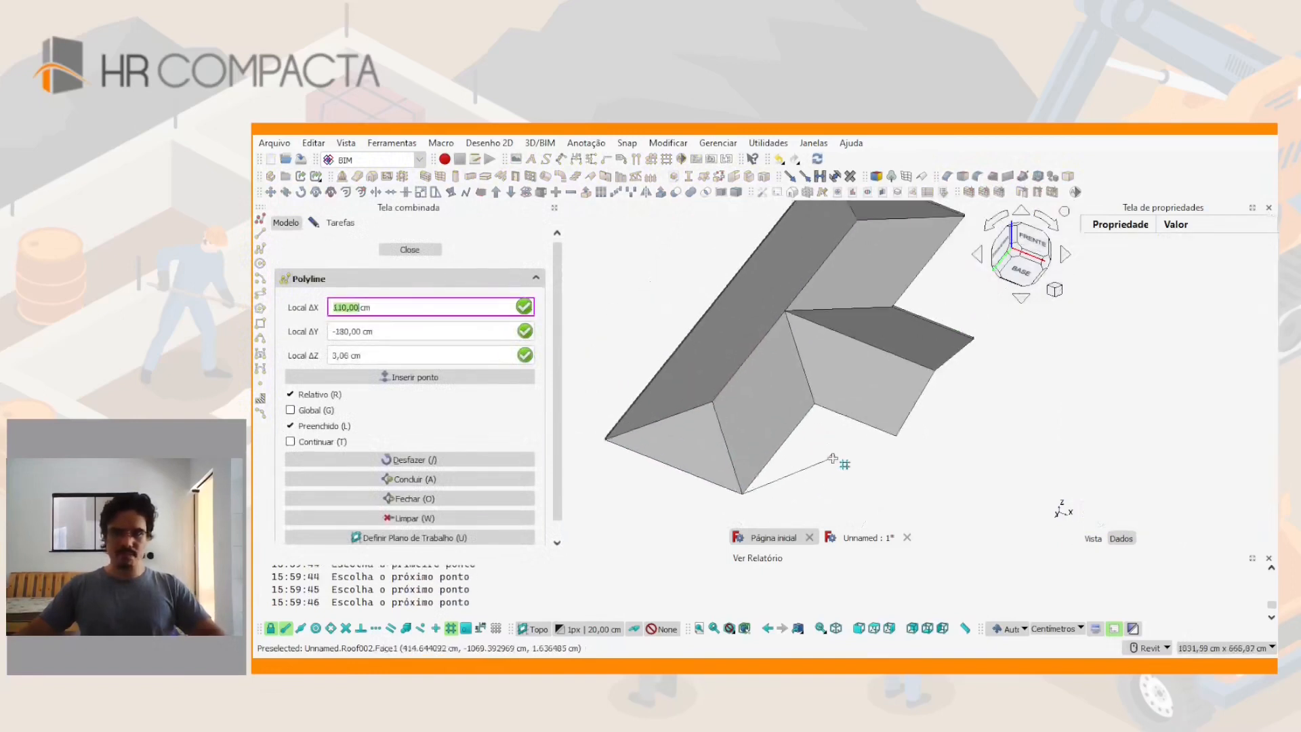
{"action": "double_click", "coordinate": [832, 461]}
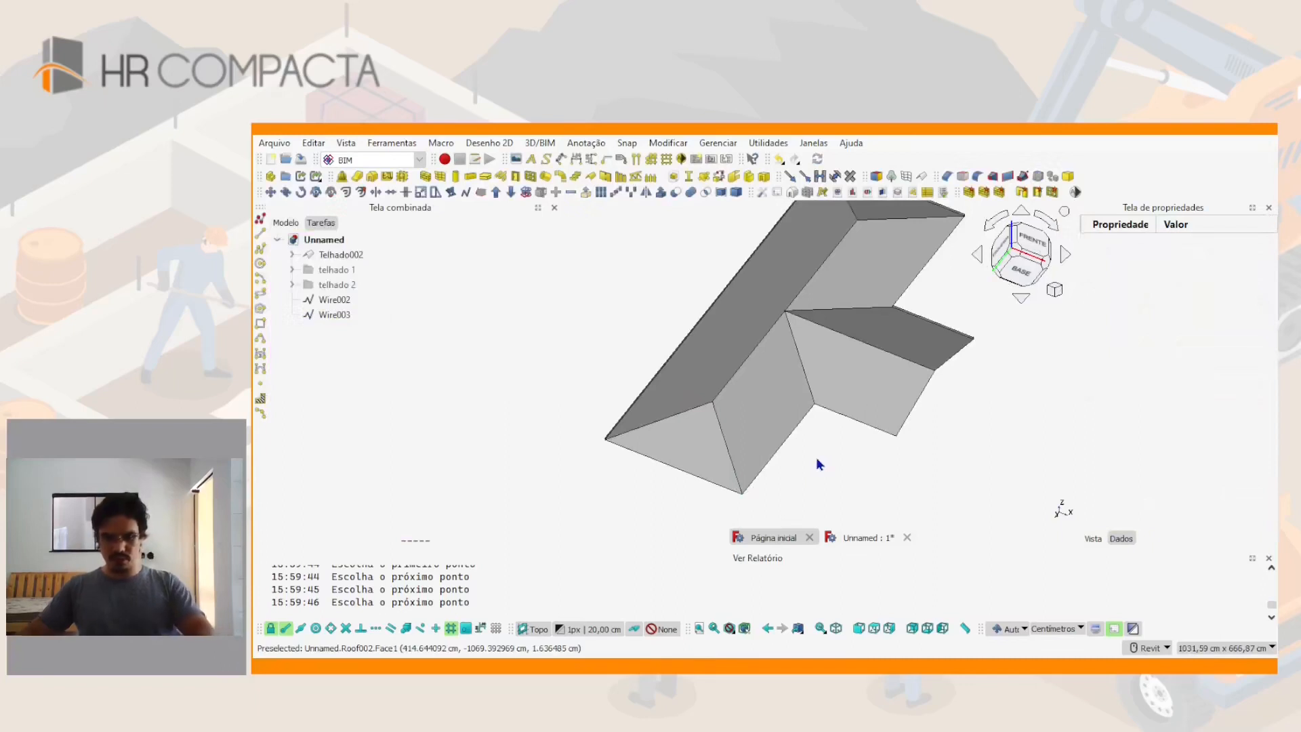
Draw a polyline along the two valleys where the side wing of Telhado002 meets the main roof, through the ridge junction
{"action": "key", "text": "p"}
{"action": "key", "text": "l"}
{"action": "left_click", "coordinate": [811, 393]}
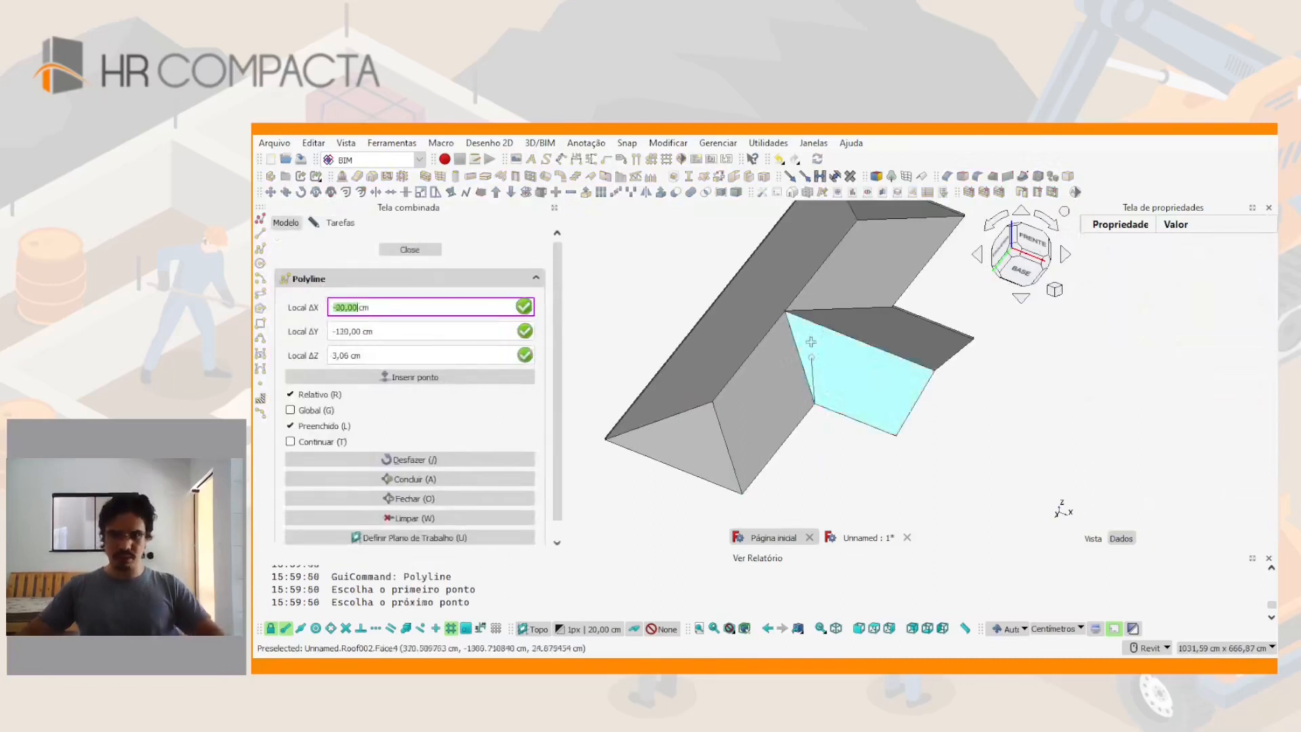
{"action": "left_click", "coordinate": [786, 313]}
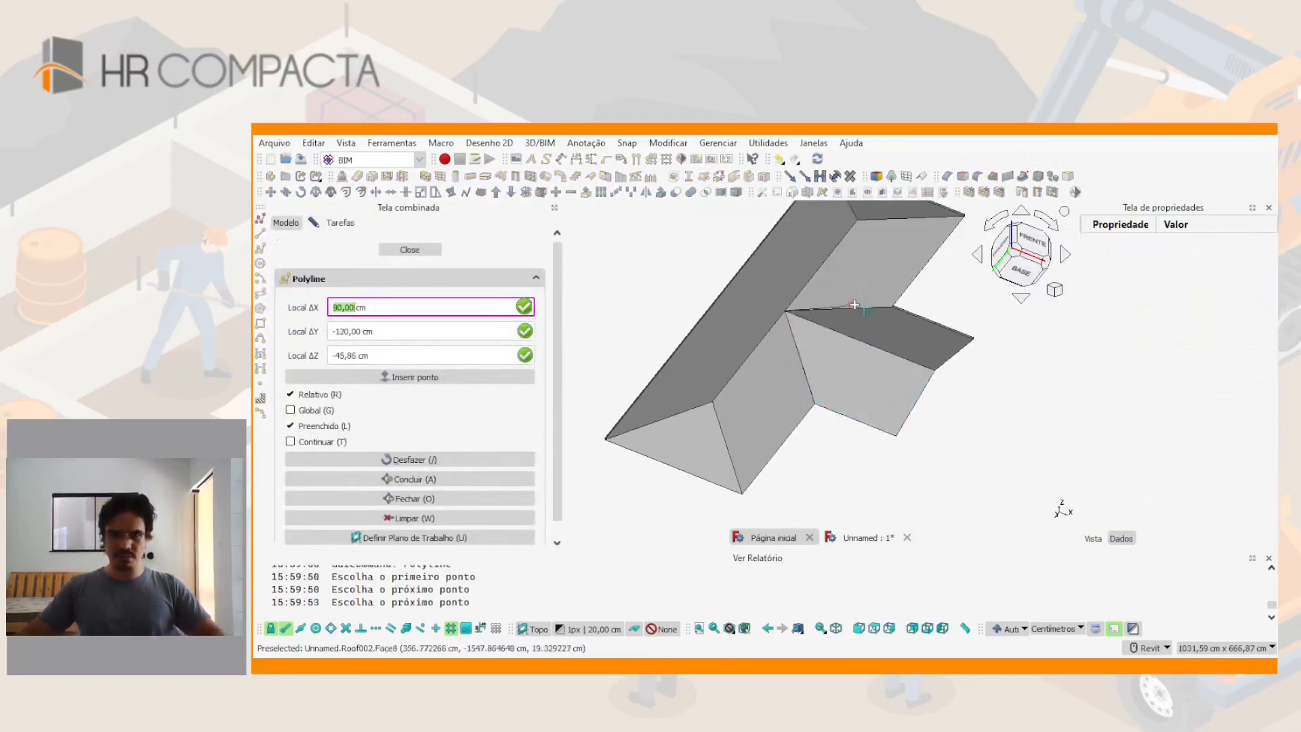
{"action": "left_click", "coordinate": [903, 296]}
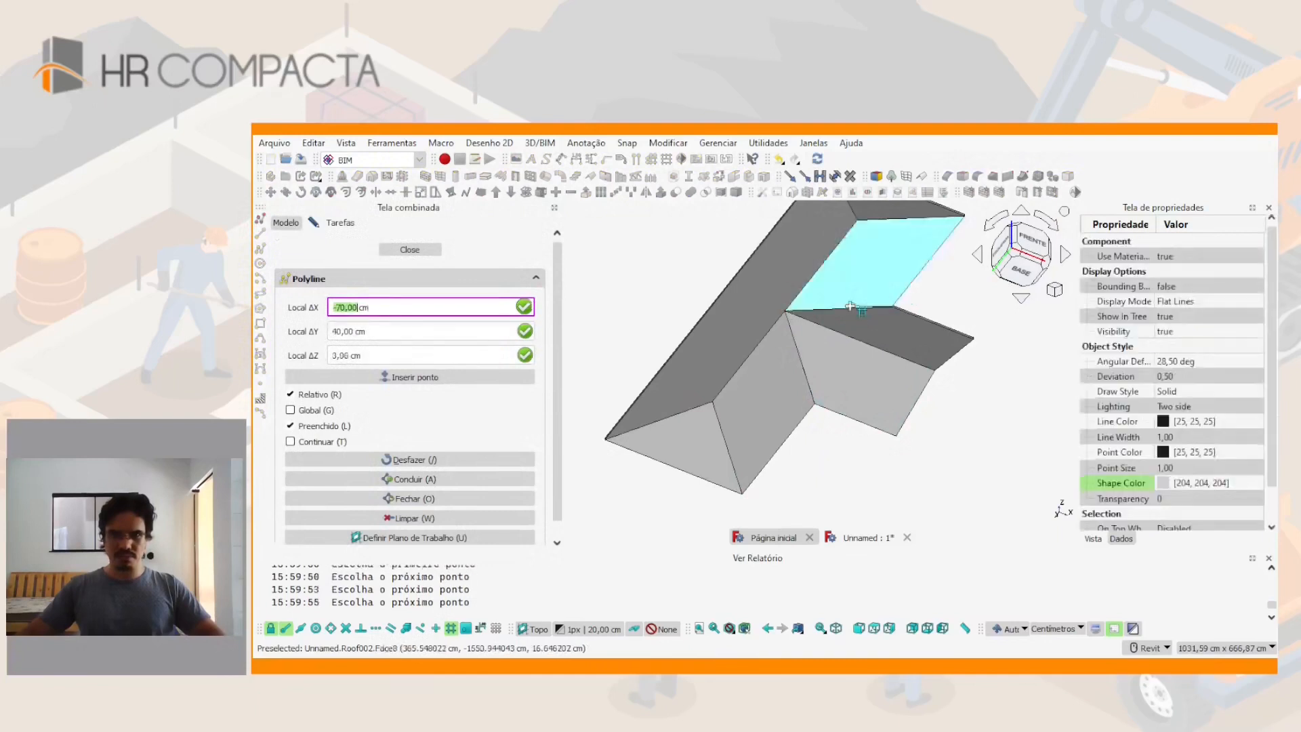
{"action": "key", "text": "a"}
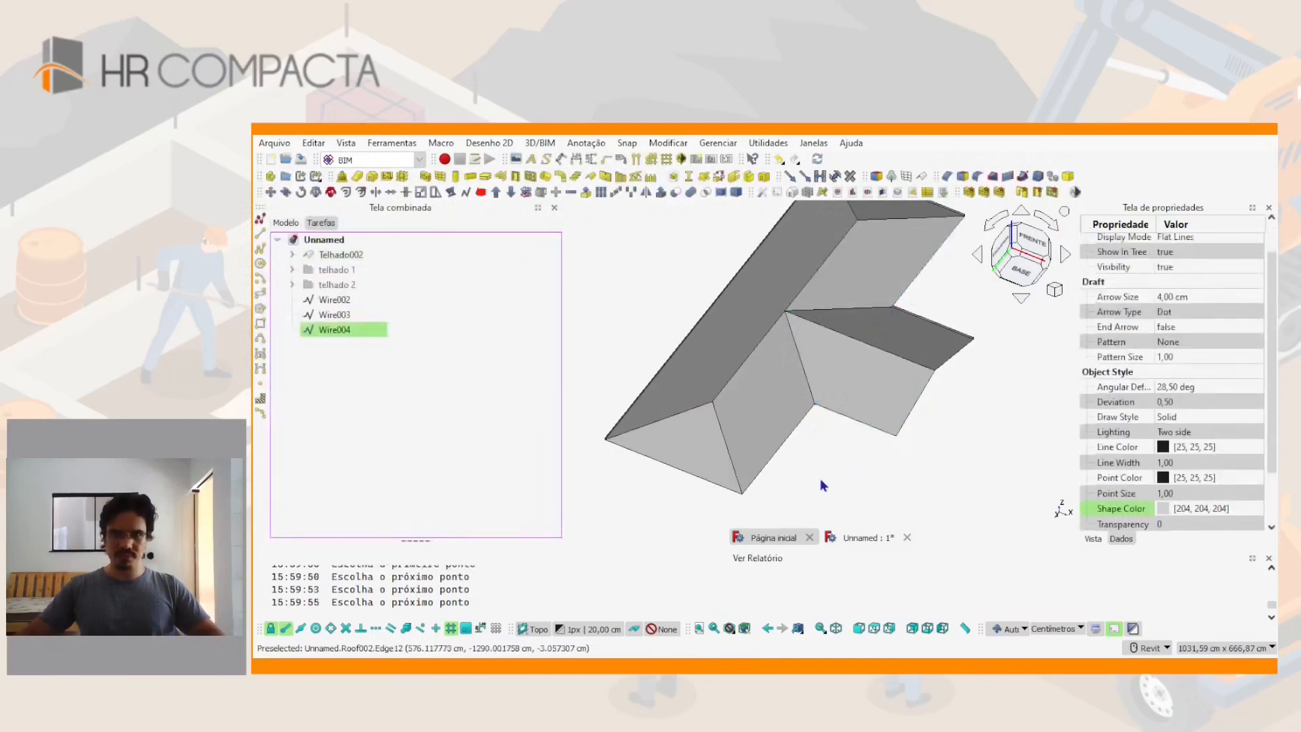
{"action": "key", "text": "l"}
{"action": "key", "text": "i"}
{"action": "left_click", "coordinate": [722, 385]}
{"action": "key", "text": "Escape"}
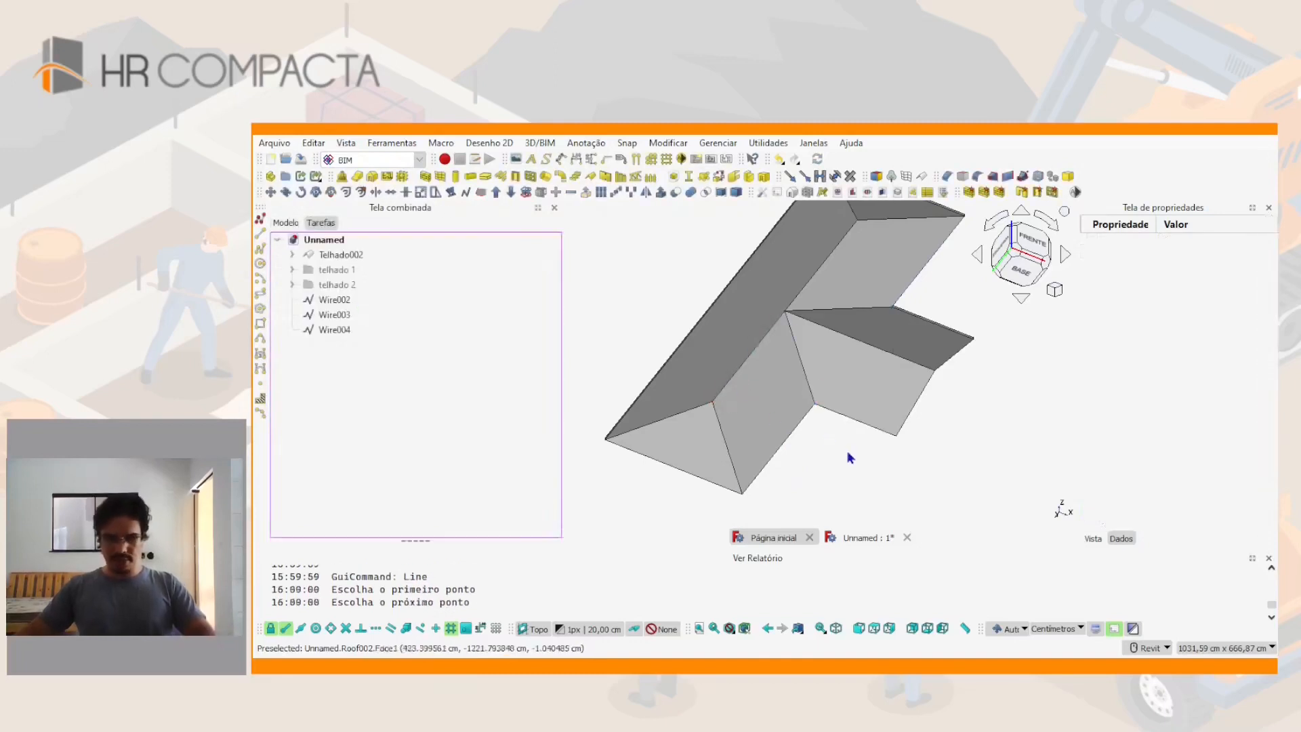
Draw a line along the main ridge of Telhado002, connecting the two hip intersections
{"action": "key", "text": "l"}
{"action": "key", "text": "i"}
{"action": "left_click", "coordinate": [715, 414]}
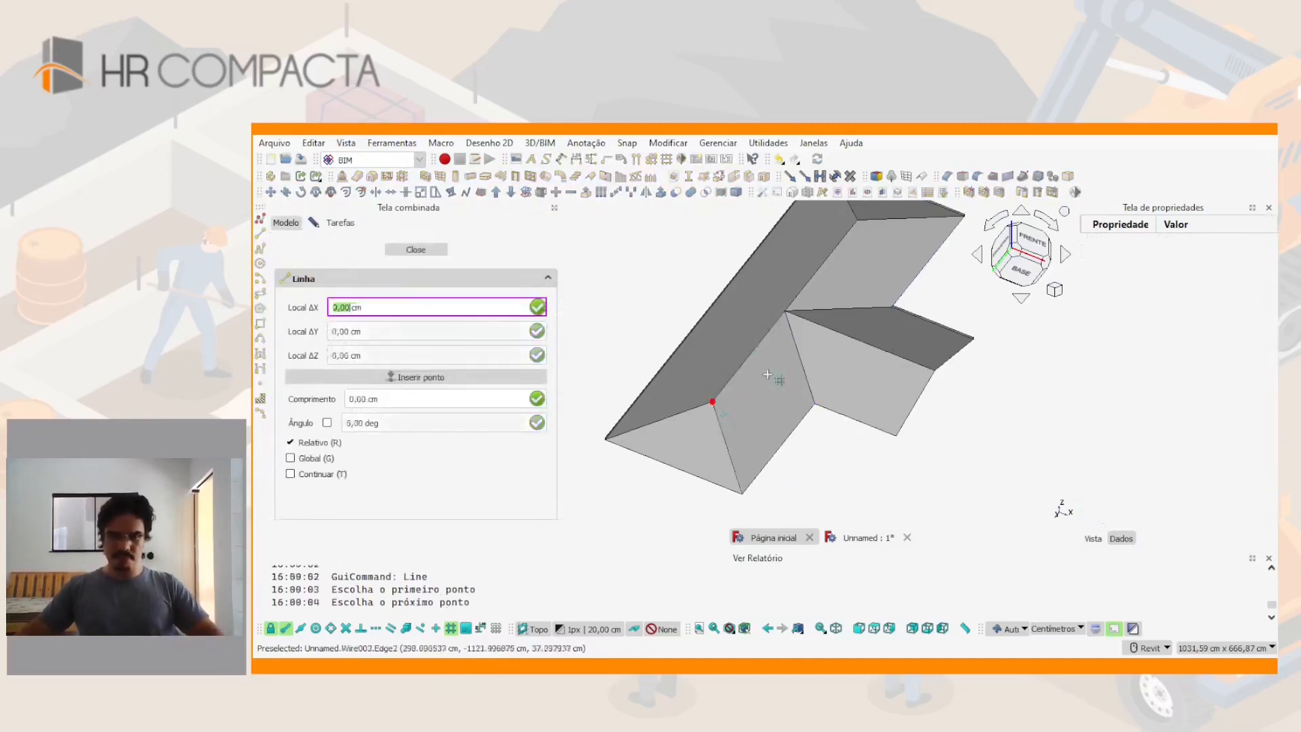
{"action": "middle_click_drag", "start_coordinate": [778, 372], "coordinate": [807, 288], "text": "shift"}
{"action": "key", "text": "Escape"}
Hide Telhado002 and check the ridge, hip and valley lines for a missing segment
{"action": "left_click", "coordinate": [851, 300]}
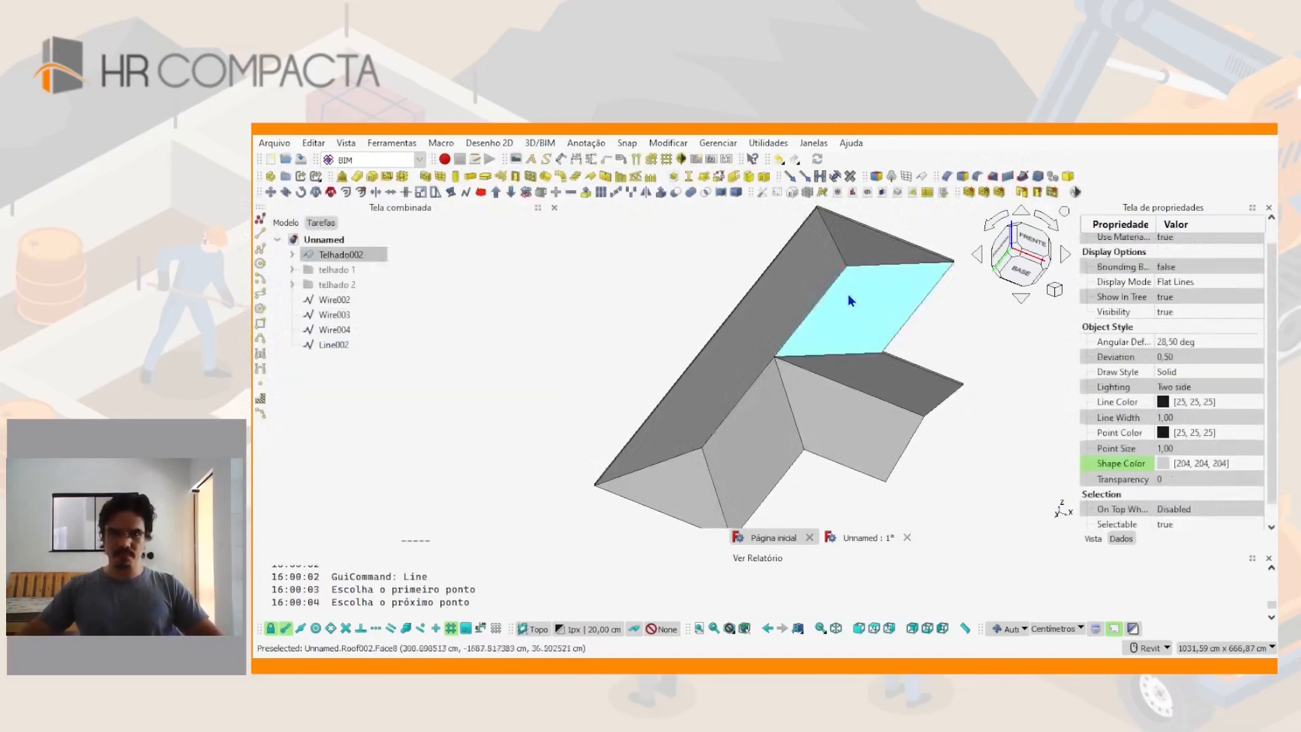
{"action": "left_click", "coordinate": [916, 333]}
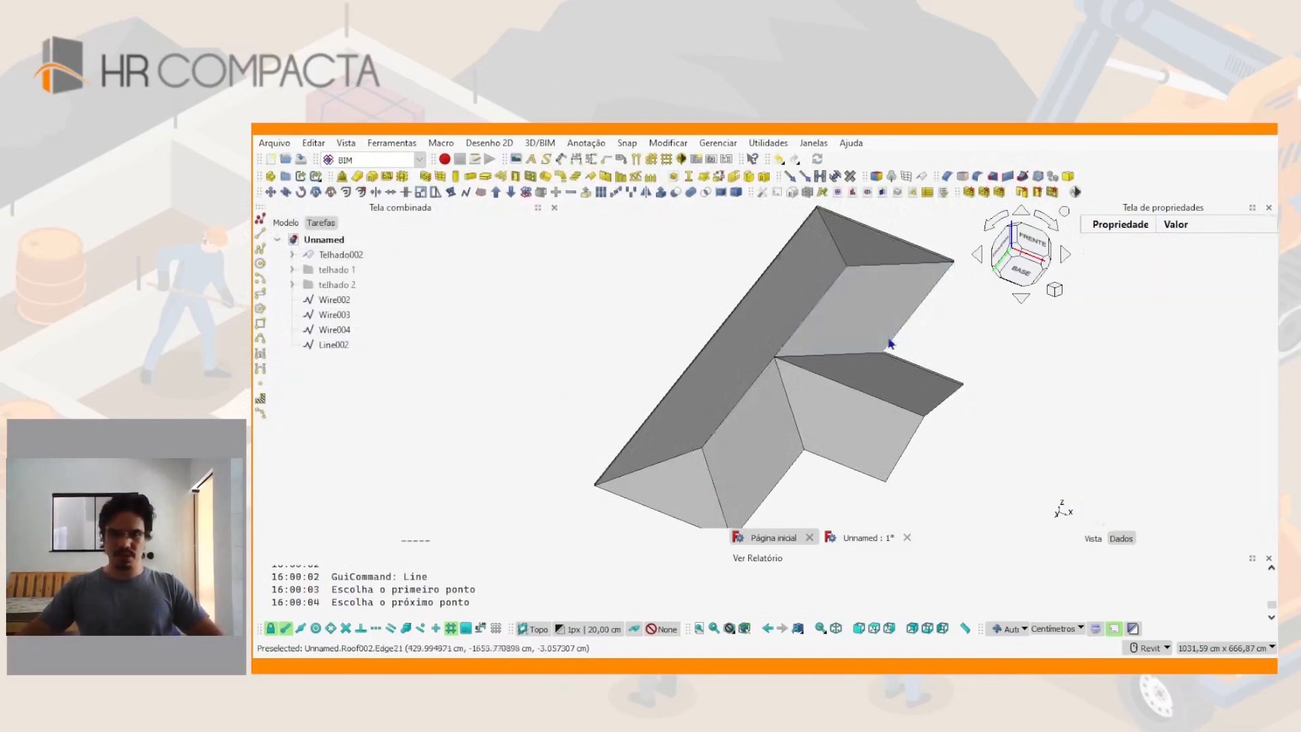
{"action": "left_click", "coordinate": [864, 329]}
{"action": "key", "text": "space"}
{"action": "middle_click_drag", "start_coordinate": [835, 349], "coordinate": [794, 405], "text": "shift"}
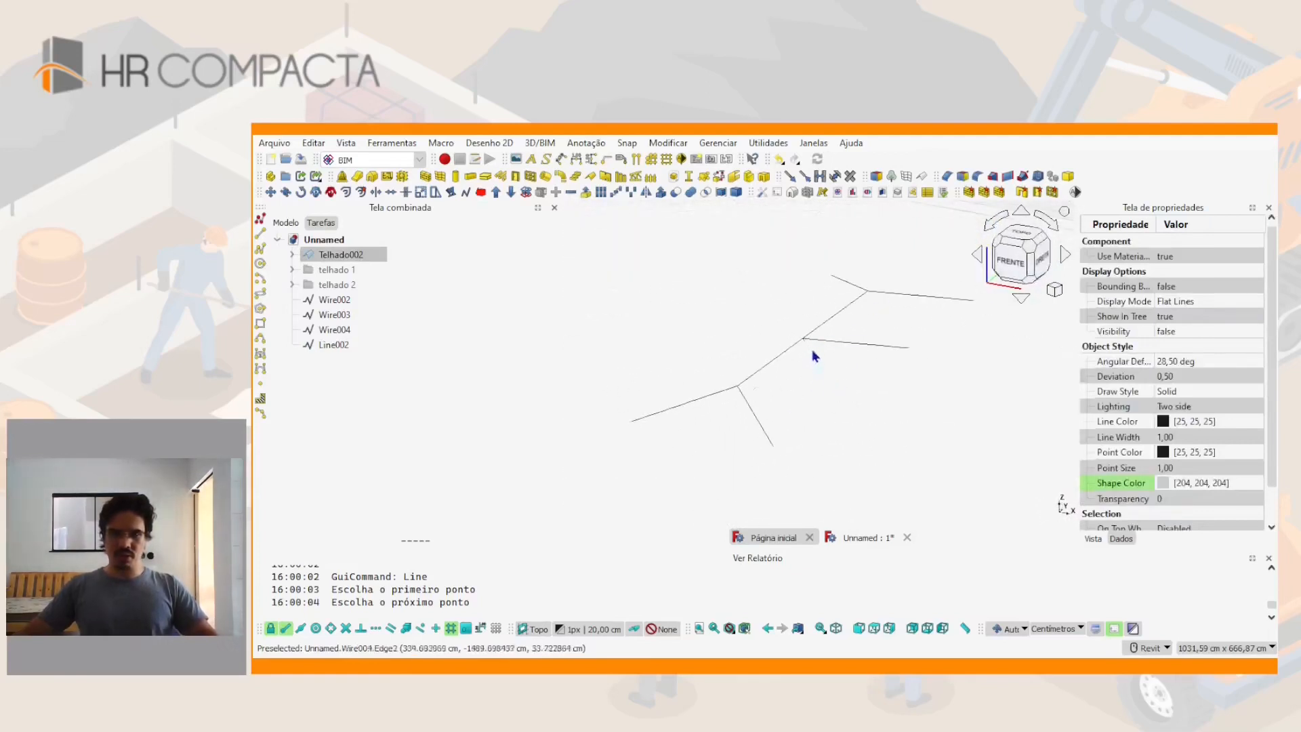
{"action": "middle_click_drag", "start_coordinate": [846, 363], "coordinate": [759, 402]}
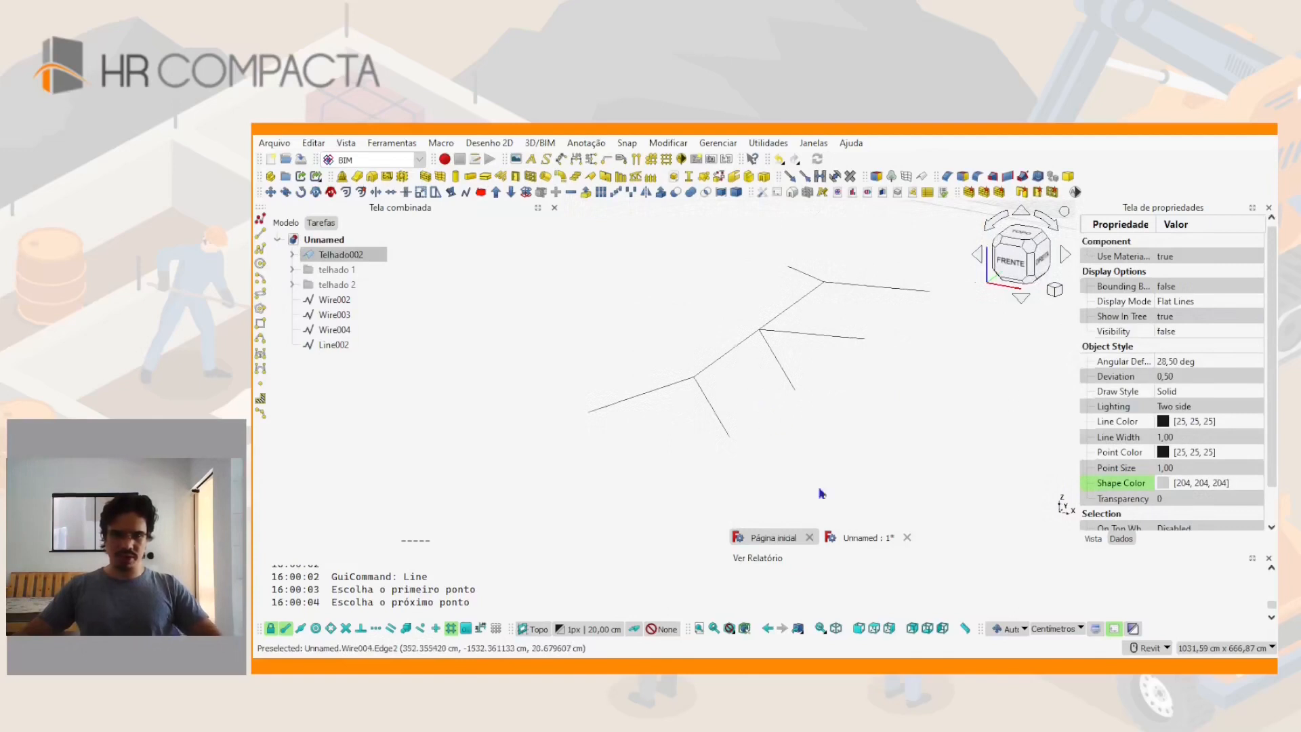
Show Telhado002 again and draw a line along the side wing's ridge, from the main ridge junction to its outer end
{"action": "key", "text": "space"}
{"action": "middle_click_drag", "start_coordinate": [822, 377], "coordinate": [757, 352], "text": "shift"}
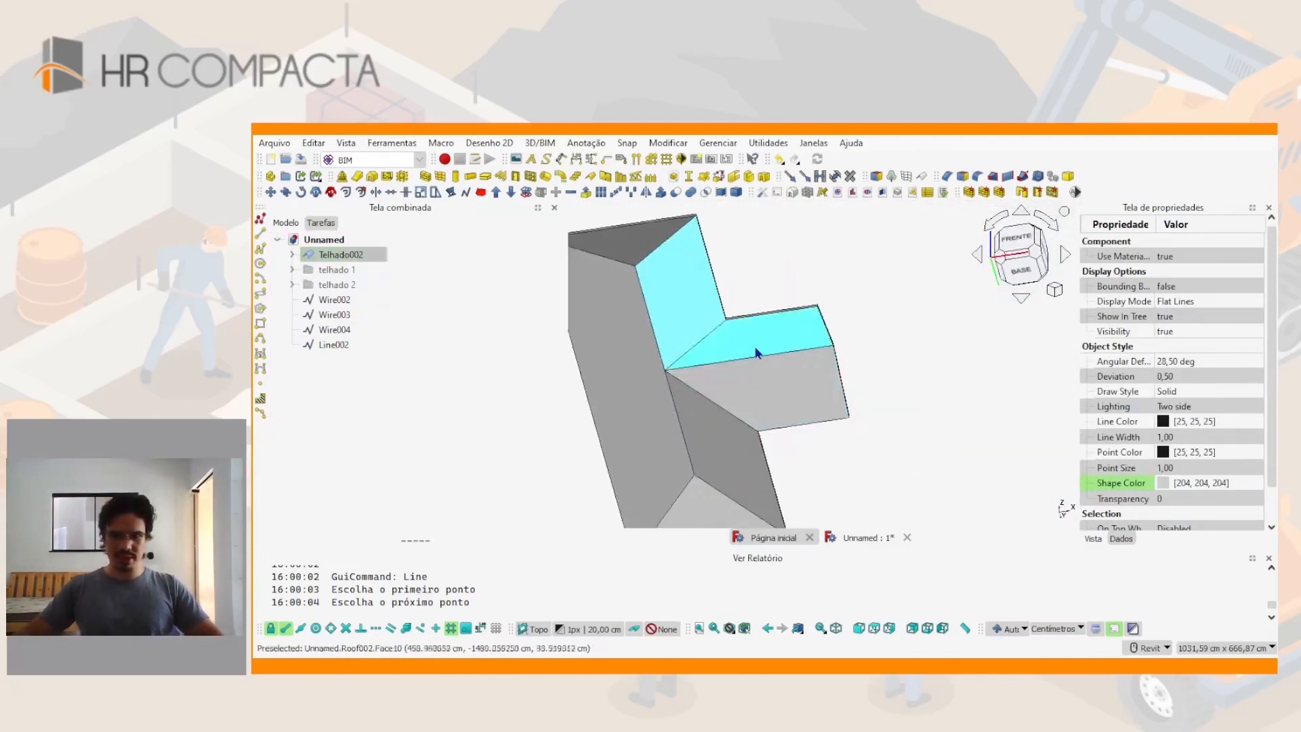
{"action": "key", "text": "l"}
{"action": "key", "text": "i"}
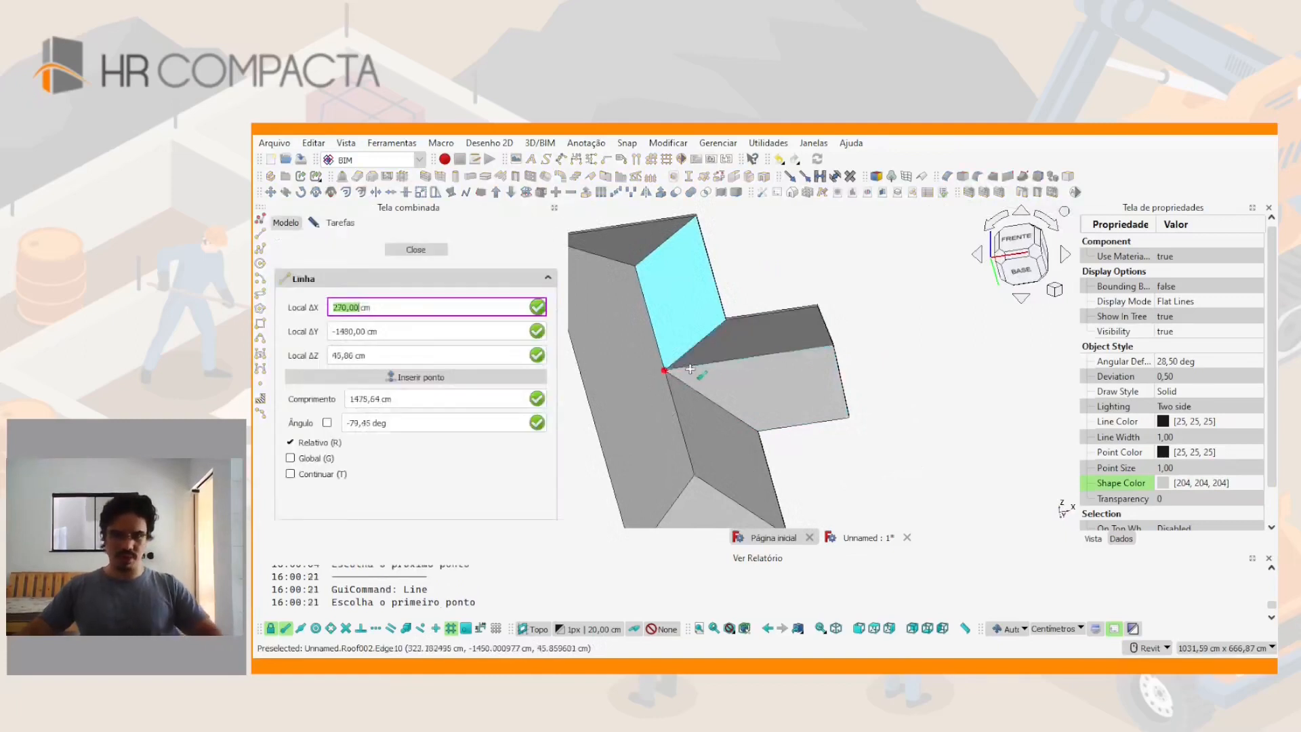
{"action": "left_click", "coordinate": [666, 369]}
{"action": "left_click", "coordinate": [816, 347]}
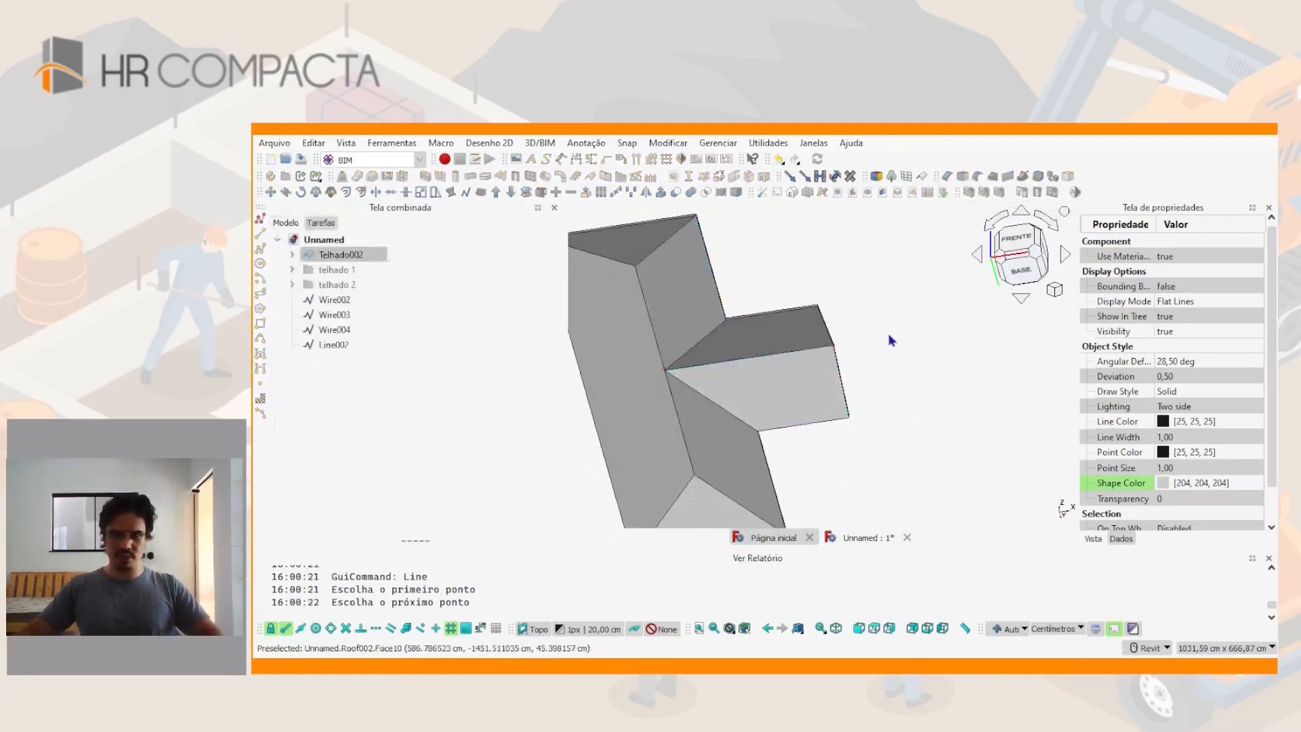
Hide Telhado002 so that only the structure lines are displayed
{"action": "left_click", "coordinate": [805, 390]}
{"action": "key", "text": "space"}
{"action": "middle_click_drag", "start_coordinate": [752, 387], "coordinate": [814, 387], "text": "shift"}
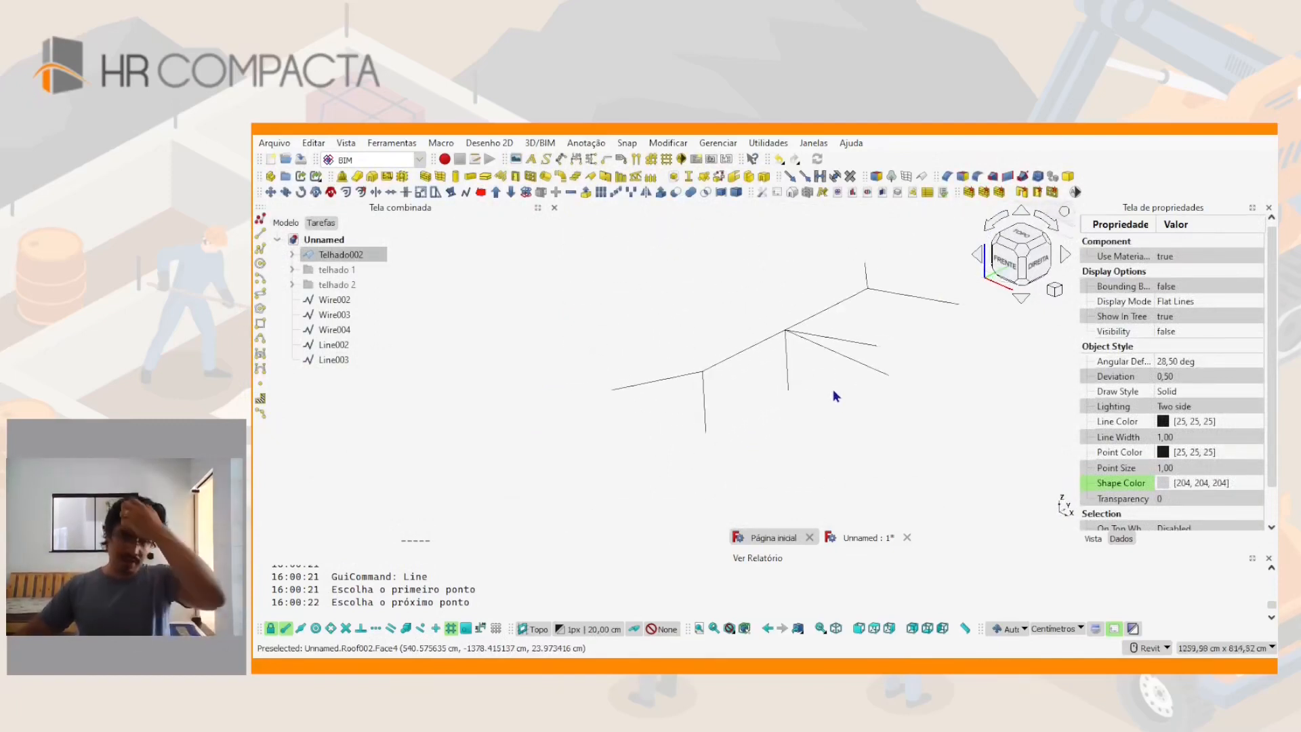
Expand the telhado 2 group and show the Rectangle001 profile of Quadro001
{"action": "left_click", "coordinate": [293, 284]}
{"action": "left_click", "coordinate": [347, 331]}
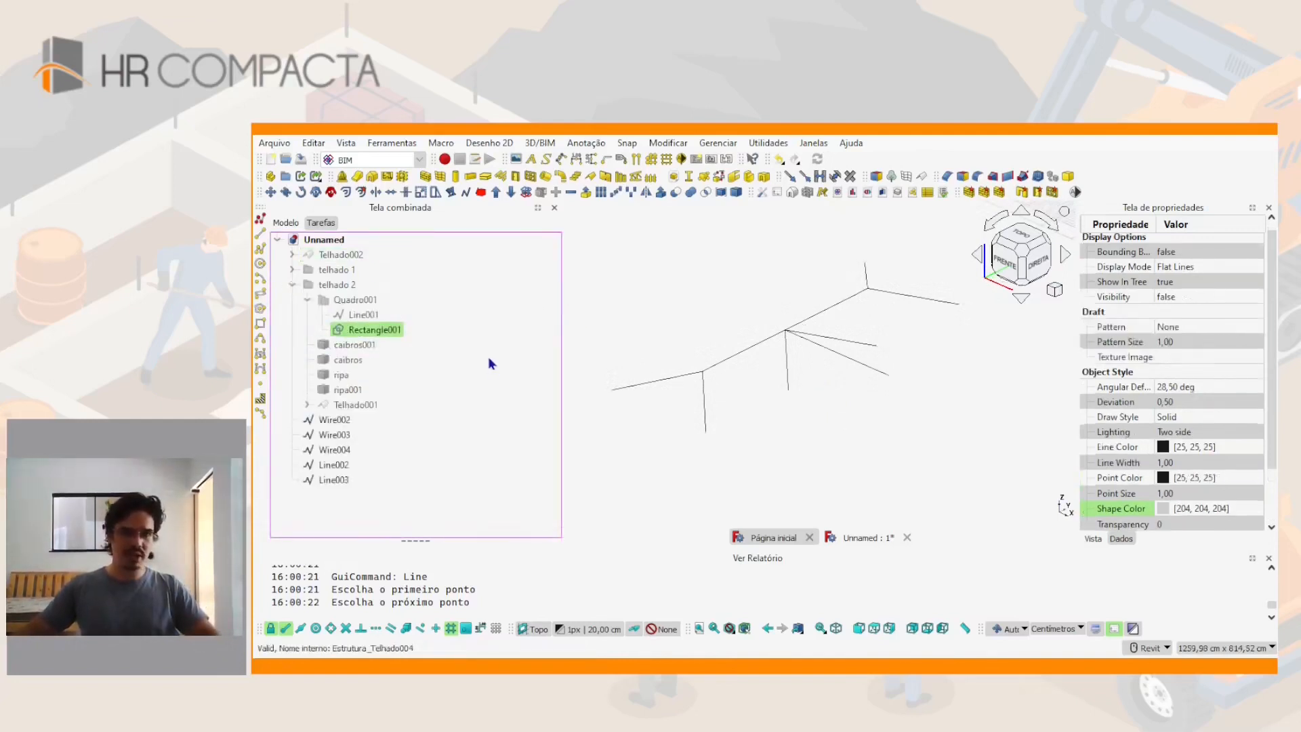
{"action": "left_click", "coordinate": [359, 420]}
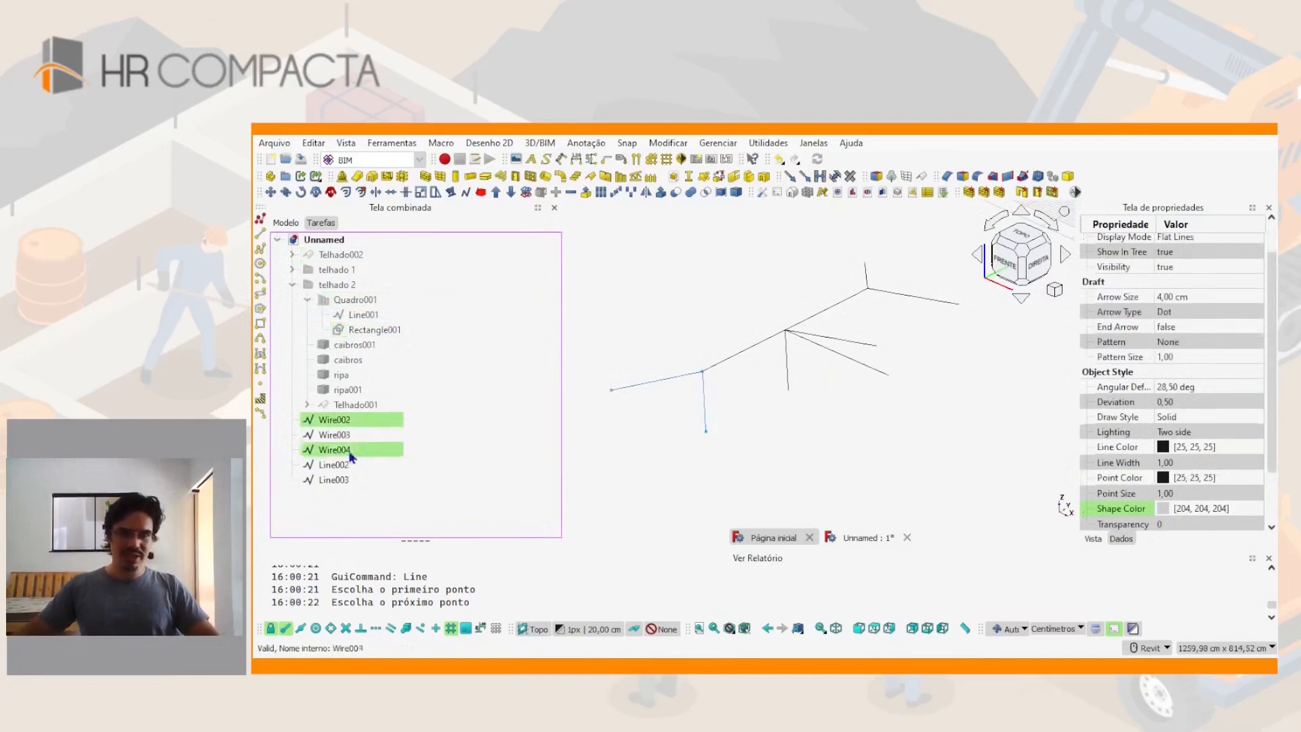
{"action": "left_click", "coordinate": [368, 332], "text": "ctrl"}
{"action": "left_click", "coordinate": [368, 332]}
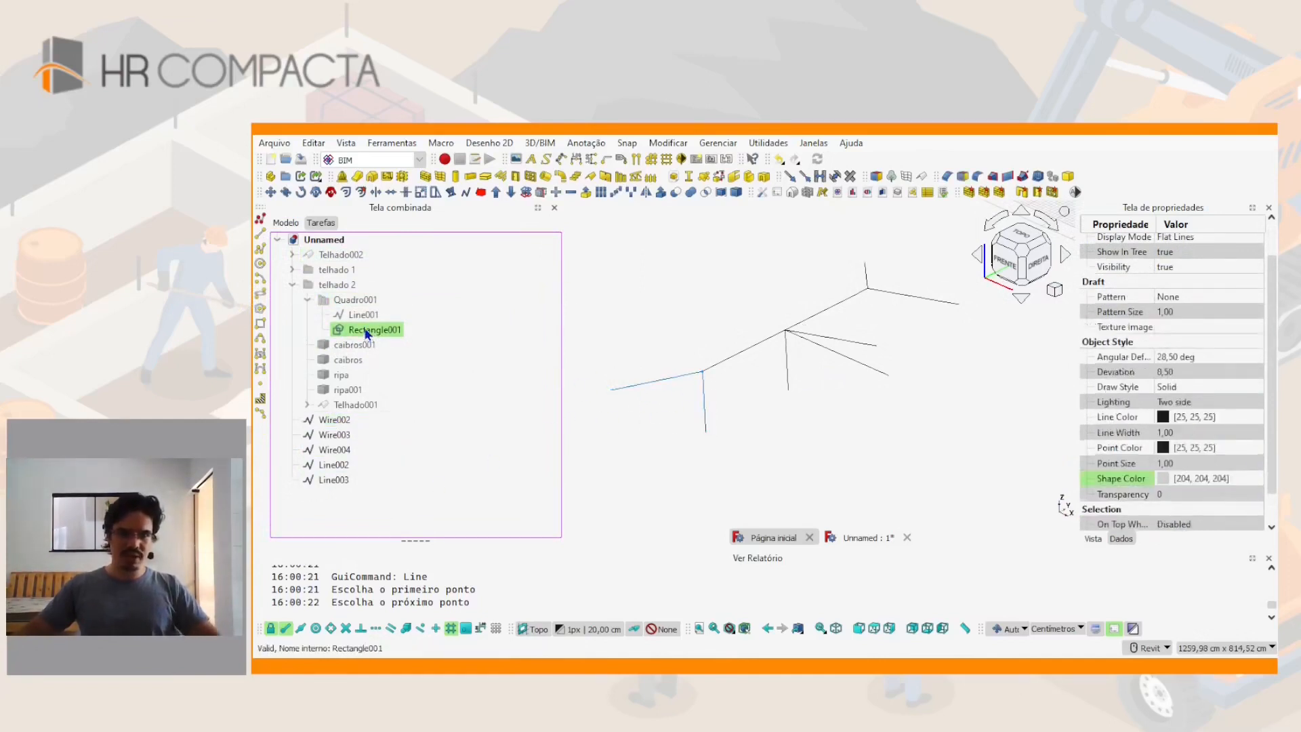
{"action": "scroll", "coordinate": [768, 391], "scroll_direction": "down", "scroll_amount": 2}
{"action": "scroll", "coordinate": [768, 391], "scroll_direction": "down", "scroll_amount": 2}
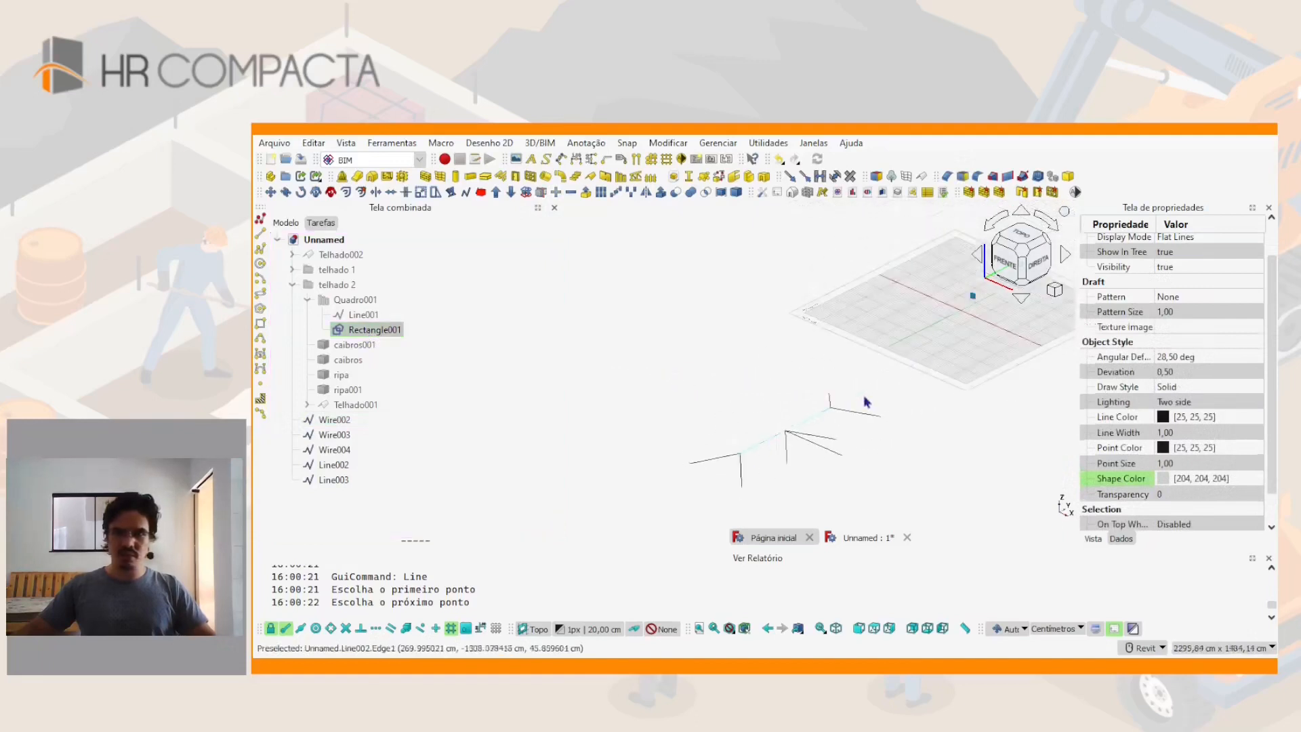
Create a separate frame along each of Wire002, Wire003, Wire004, Line002 and Line003, using Rectangle001 as the profile
{"action": "scroll", "coordinate": [959, 326], "scroll_direction": "up", "scroll_amount": 5}
{"action": "scroll", "coordinate": [844, 384], "scroll_direction": "up", "scroll_amount": 3}
{"action": "scroll", "coordinate": [861, 365], "scroll_direction": "down", "scroll_amount": 3}
{"action": "scroll", "coordinate": [807, 337], "scroll_direction": "down", "scroll_amount": 3}
{"action": "middle_click_drag", "start_coordinate": [807, 337], "coordinate": [882, 317]}
{"action": "mouse_move", "coordinate": [717, 450]}
{"action": "middle_mouse_down"}
{"action": "mouse_move", "coordinate": [863, 372]}
{"action": "mouse_move", "coordinate": [920, 313]}
{"action": "middle_mouse_up"}
{"action": "middle_click_drag", "start_coordinate": [668, 435], "coordinate": [775, 403]}
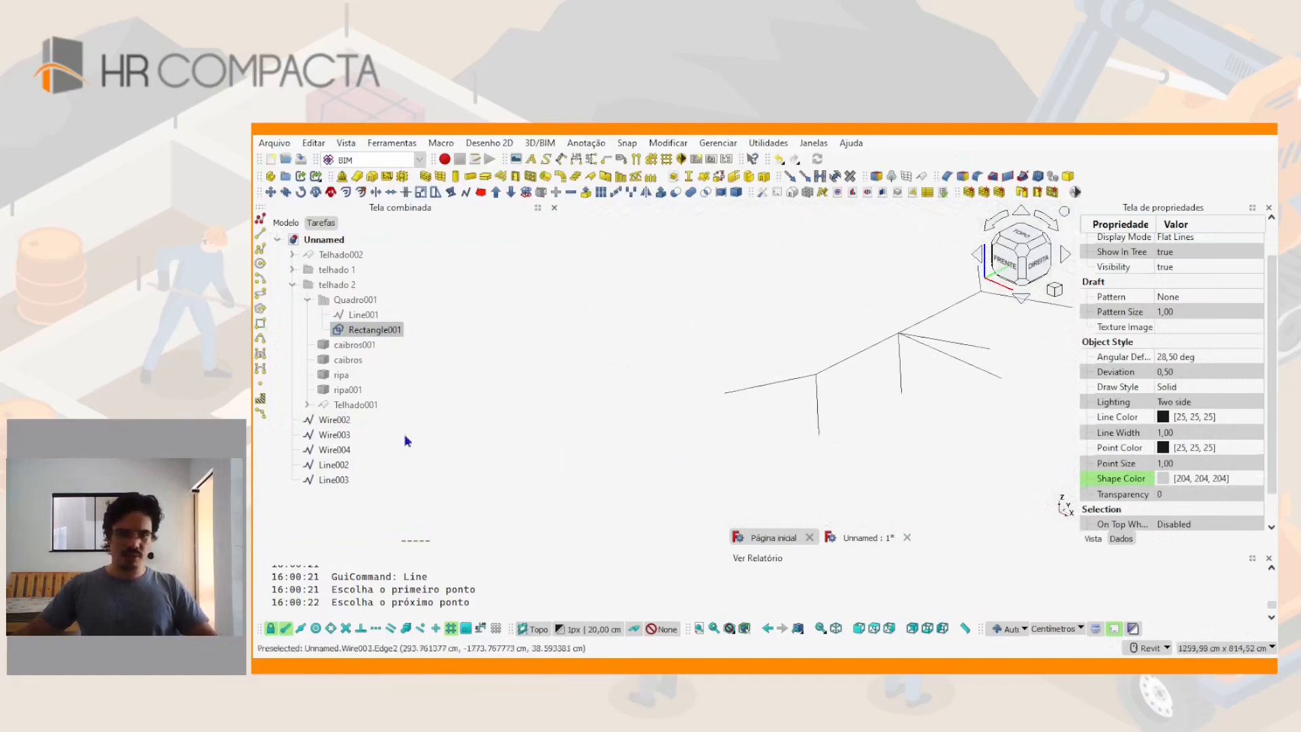
{"action": "left_click", "coordinate": [349, 420]}
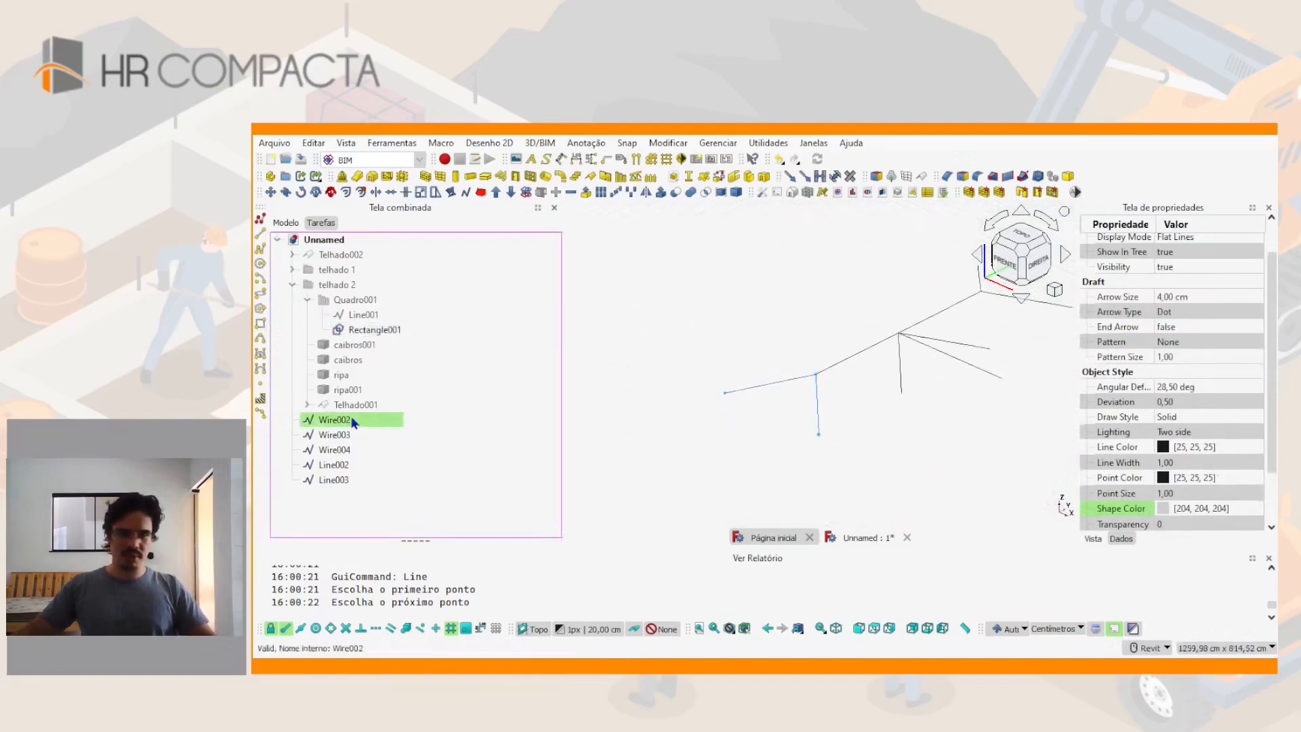
{"action": "left_click", "coordinate": [374, 329], "text": "ctrl"}
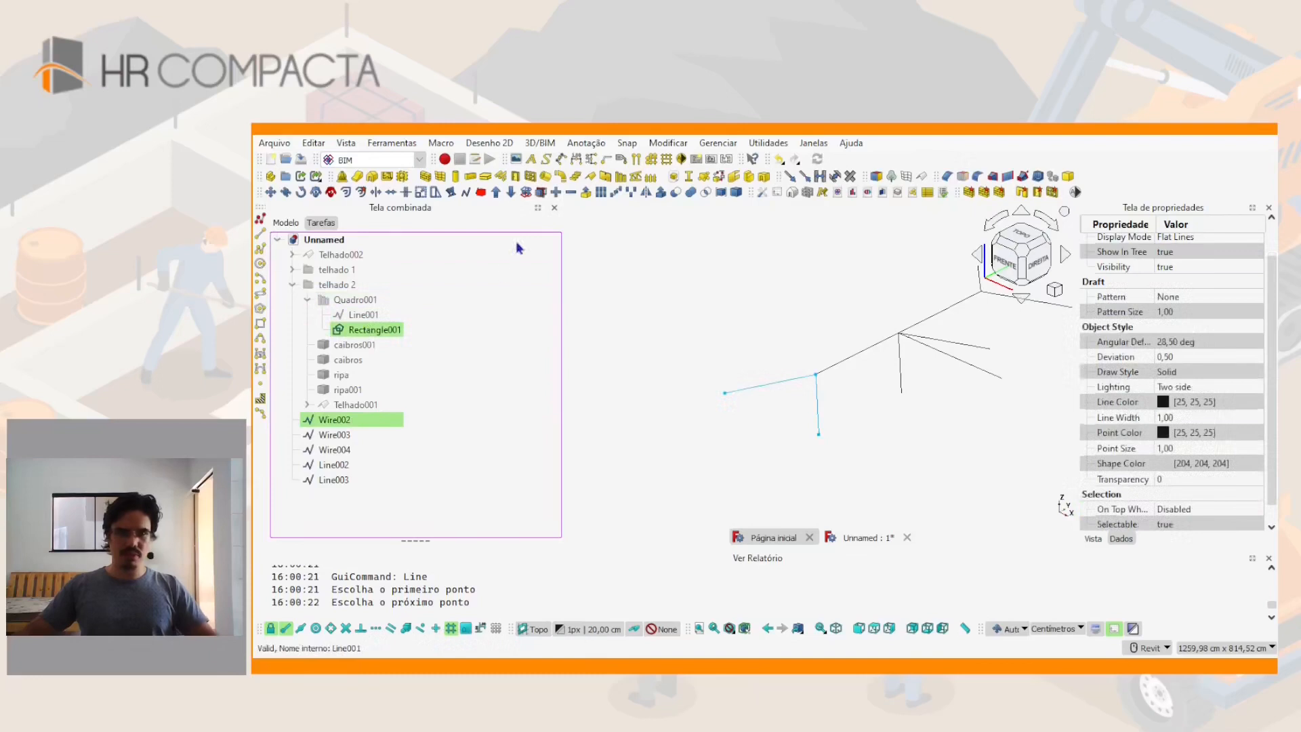
{"action": "left_click", "coordinate": [620, 179]}
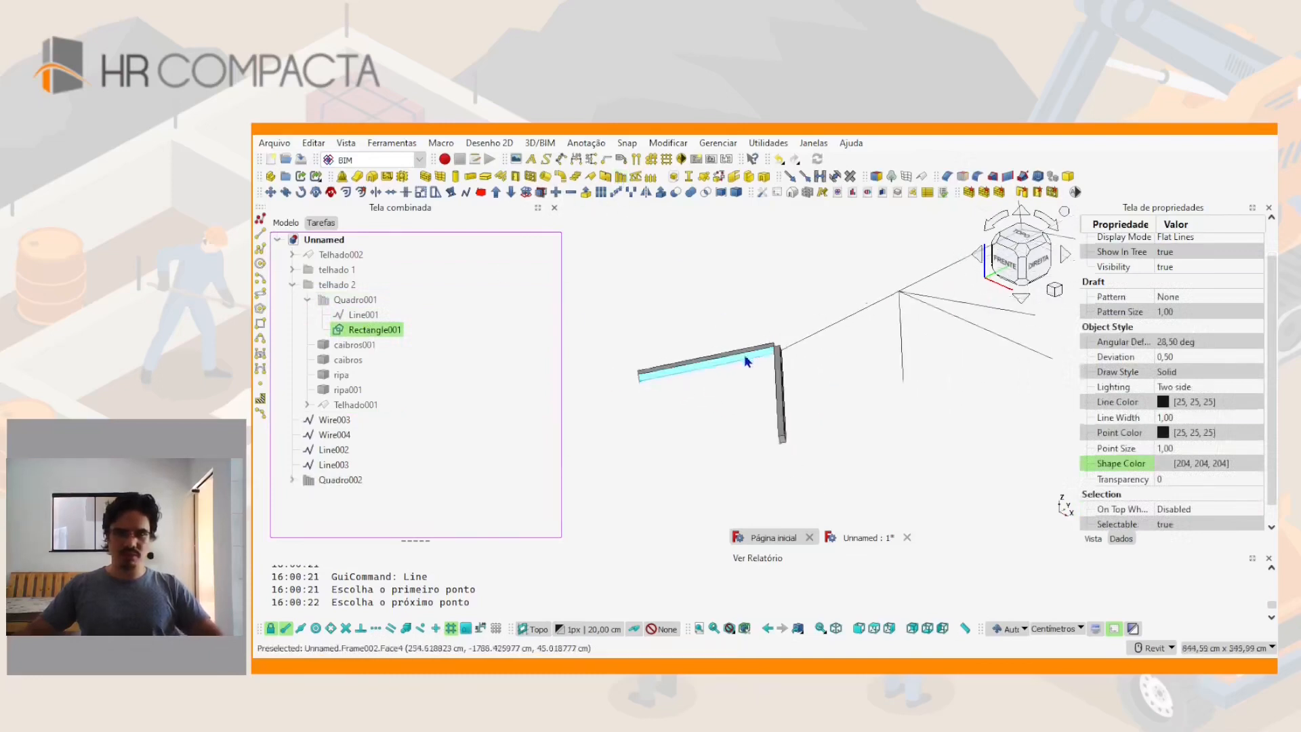
{"action": "scroll", "coordinate": [745, 361], "scroll_direction": "down", "scroll_amount": 2}
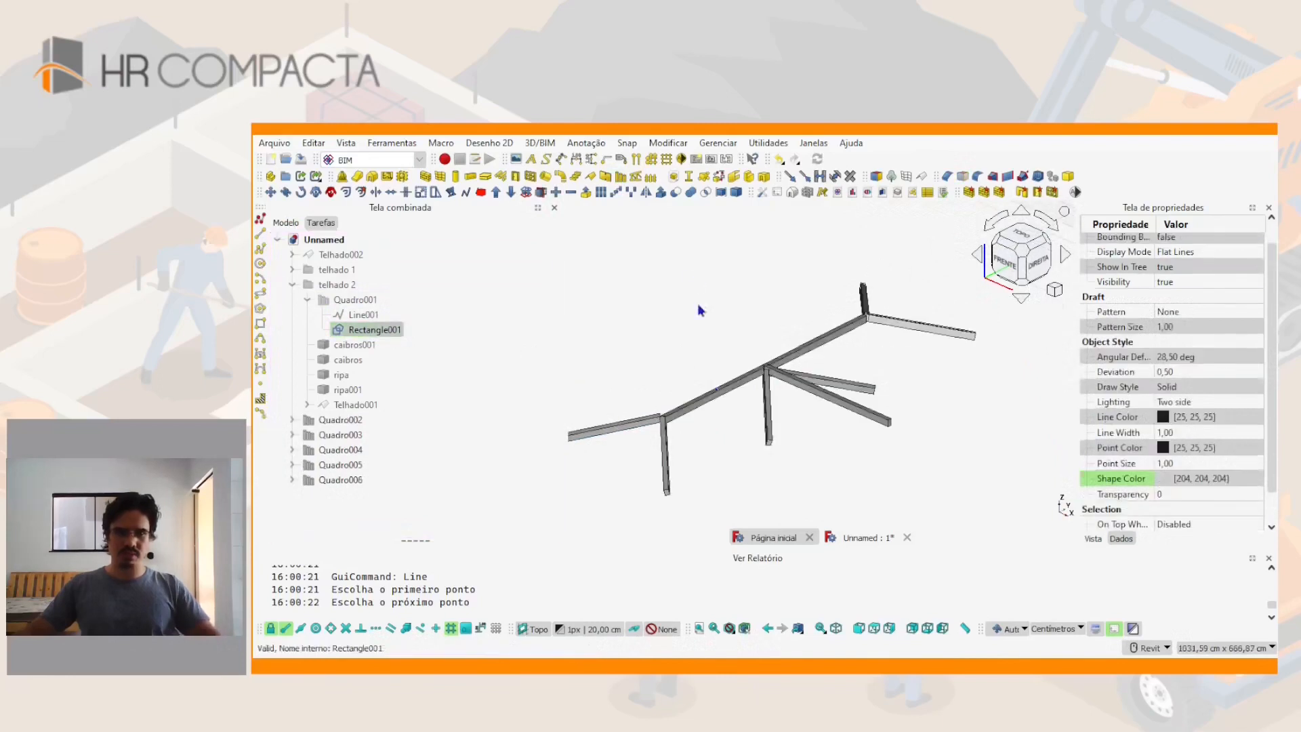
{"action": "middle_click_drag", "start_coordinate": [698, 307], "coordinate": [821, 424], "text": "shift"}
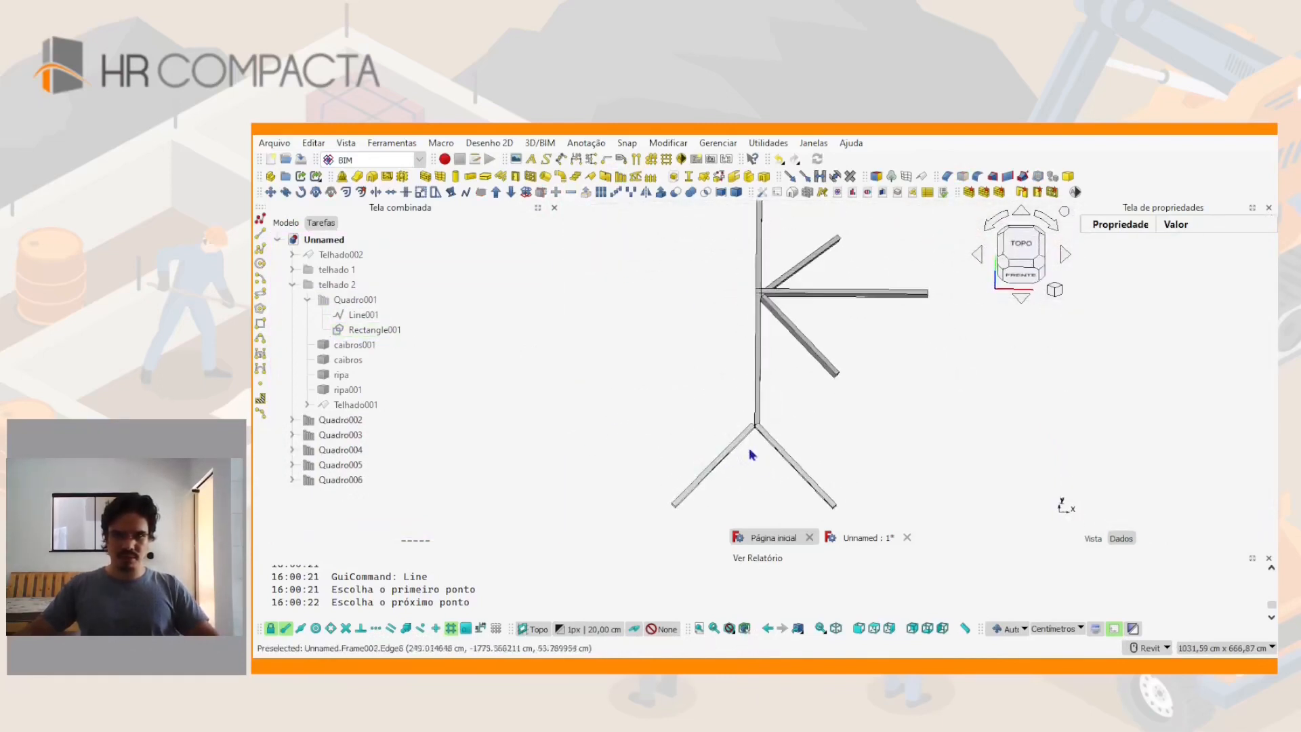
Show Telhado002 again together with the new beams
{"action": "middle_click_drag", "start_coordinate": [802, 445], "coordinate": [740, 400], "text": "shift"}
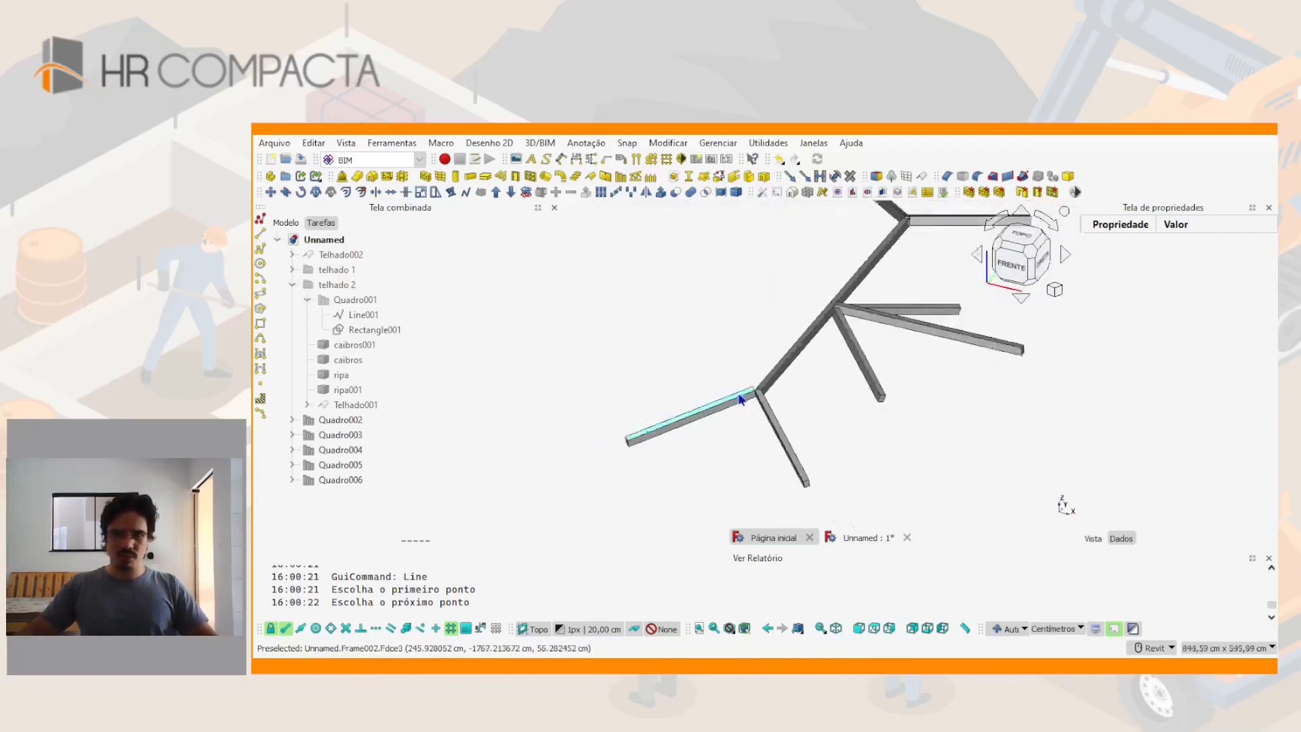
{"action": "left_click", "coordinate": [341, 254]}
{"action": "key", "text": "space"}
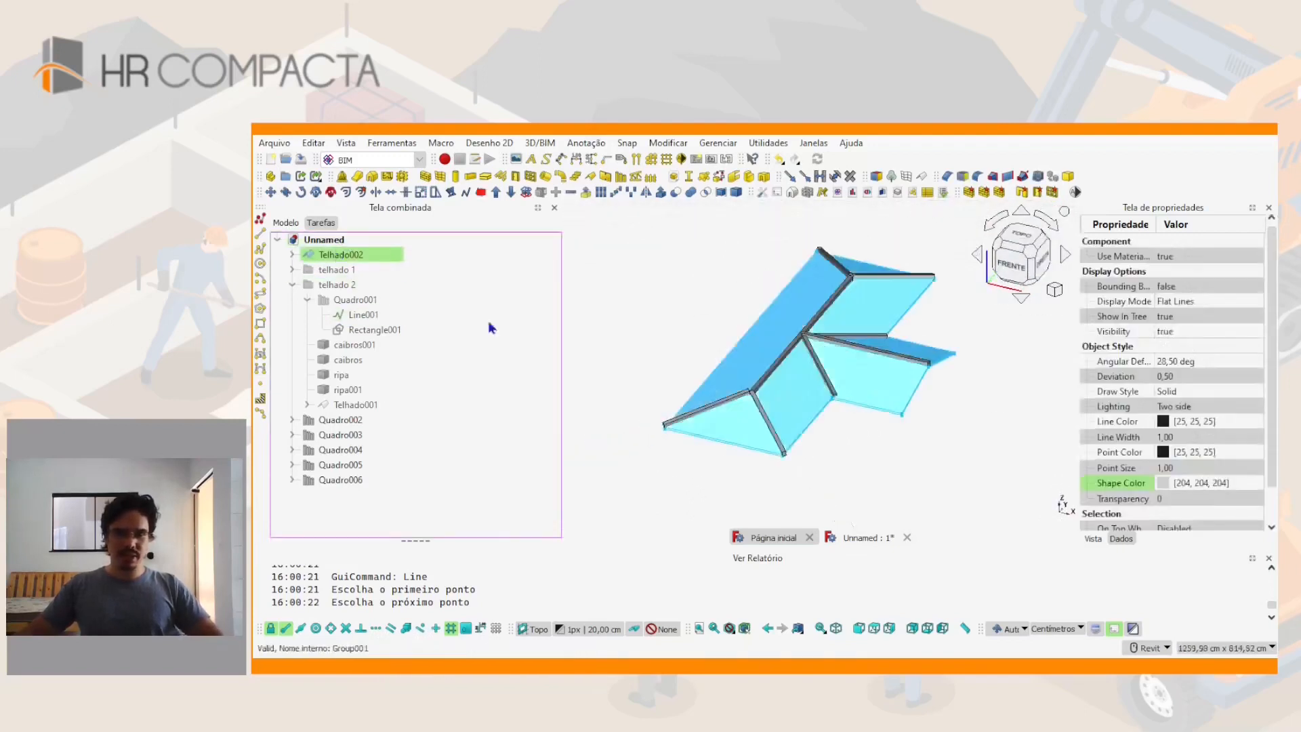
{"action": "scroll", "coordinate": [637, 362], "scroll_direction": "up", "scroll_amount": 3}
Set the frame offset y to -15 cm for Quadro002 through Quadro006 together
{"action": "left_click", "coordinate": [341, 419]}
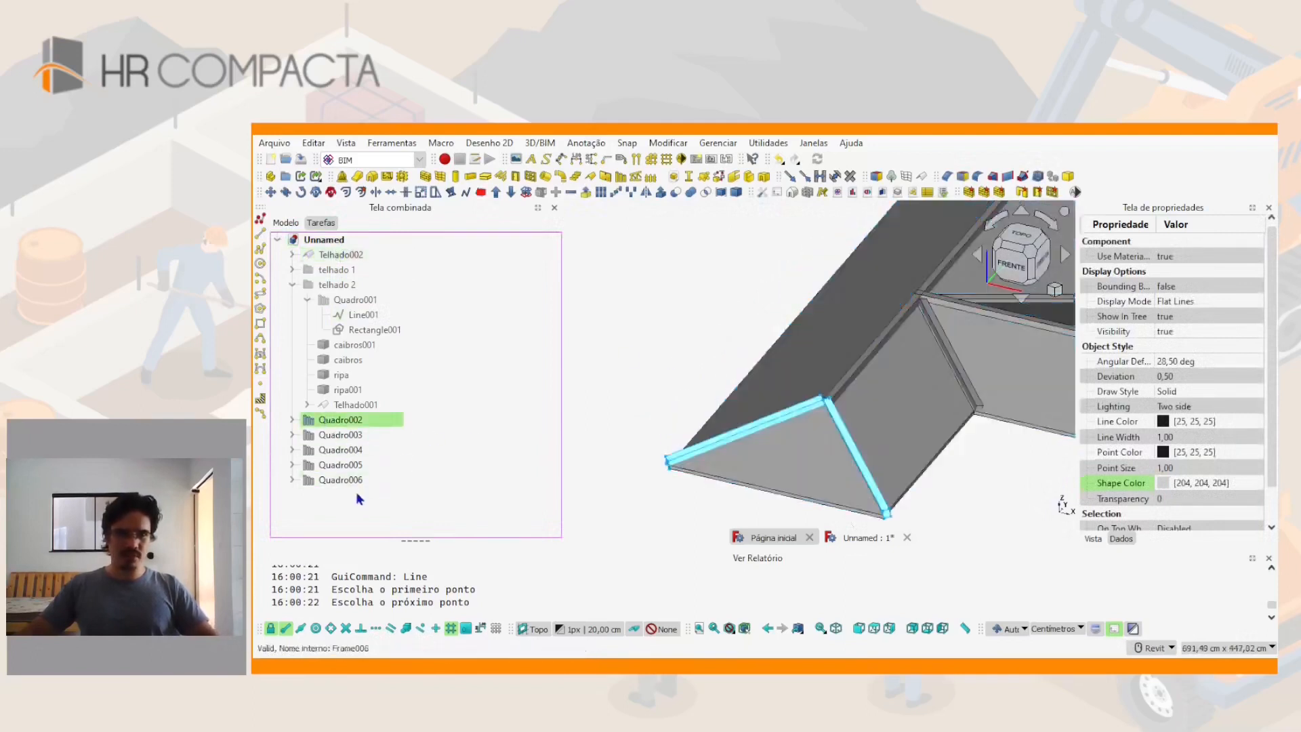
{"action": "left_click", "coordinate": [342, 480], "text": "shift"}
{"action": "scroll", "coordinate": [1132, 434], "scroll_direction": "down", "scroll_amount": 1}
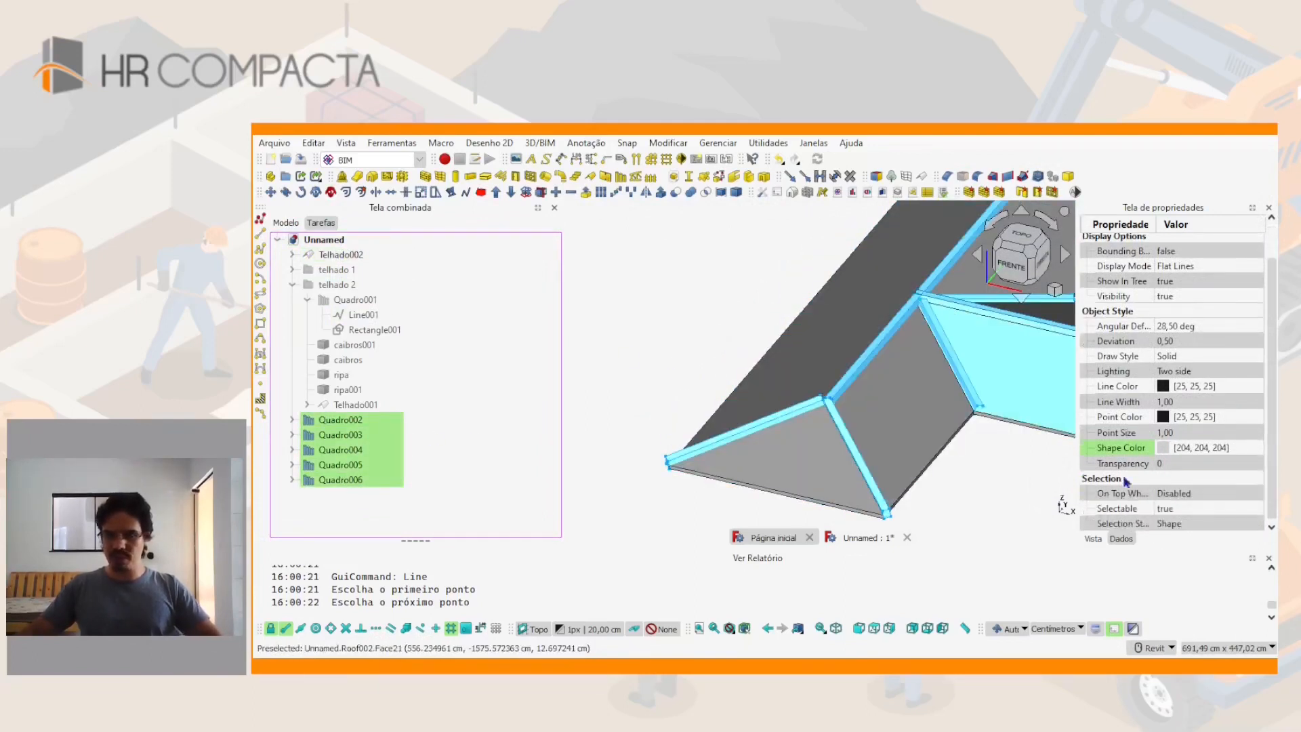
{"action": "left_click", "coordinate": [1122, 544]}
{"action": "scroll", "coordinate": [1172, 417], "scroll_direction": "down", "scroll_amount": 4}
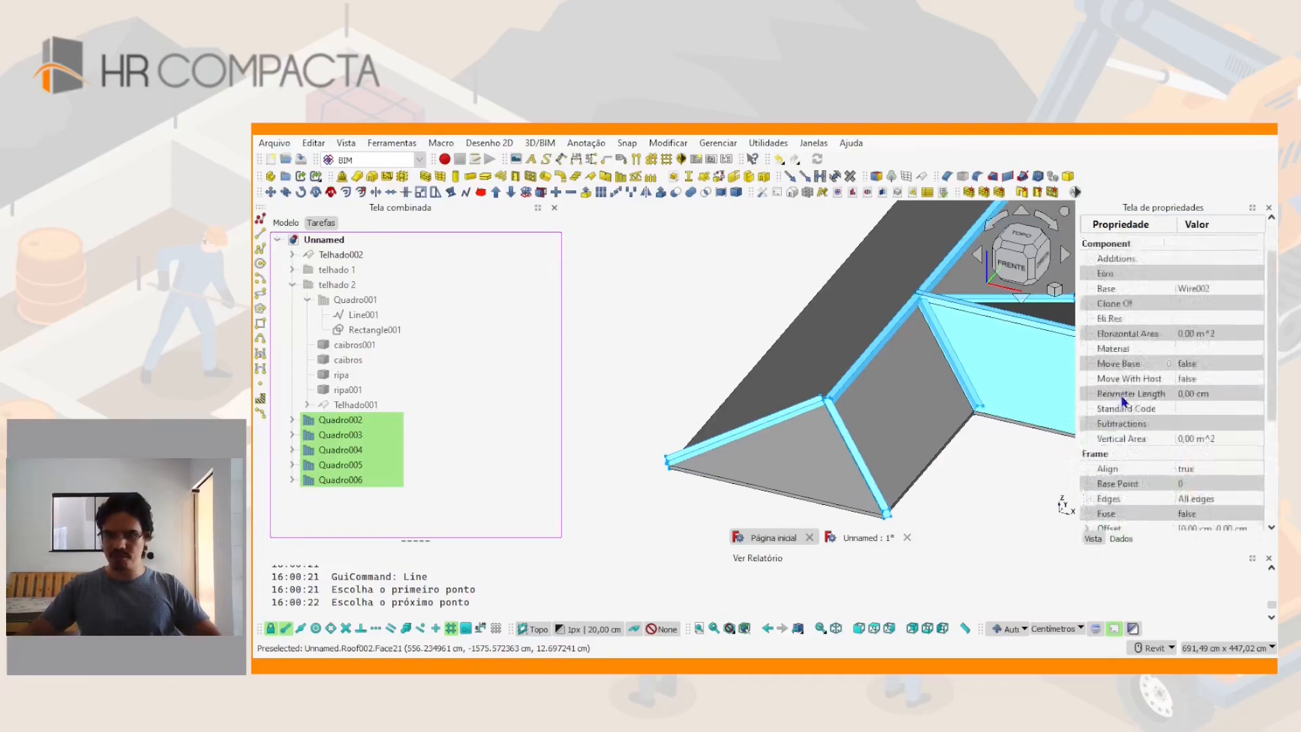
{"action": "left_click", "coordinate": [1088, 403]}
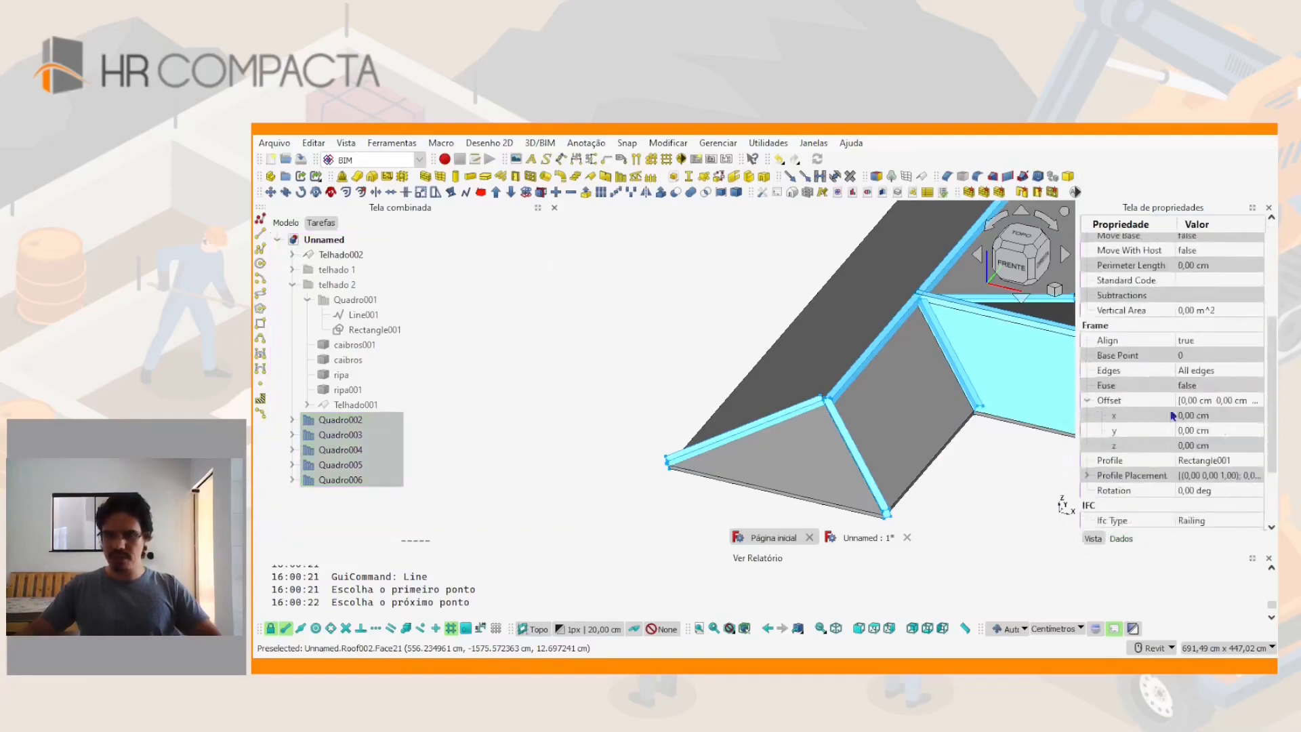
{"action": "left_click", "coordinate": [1190, 431]}
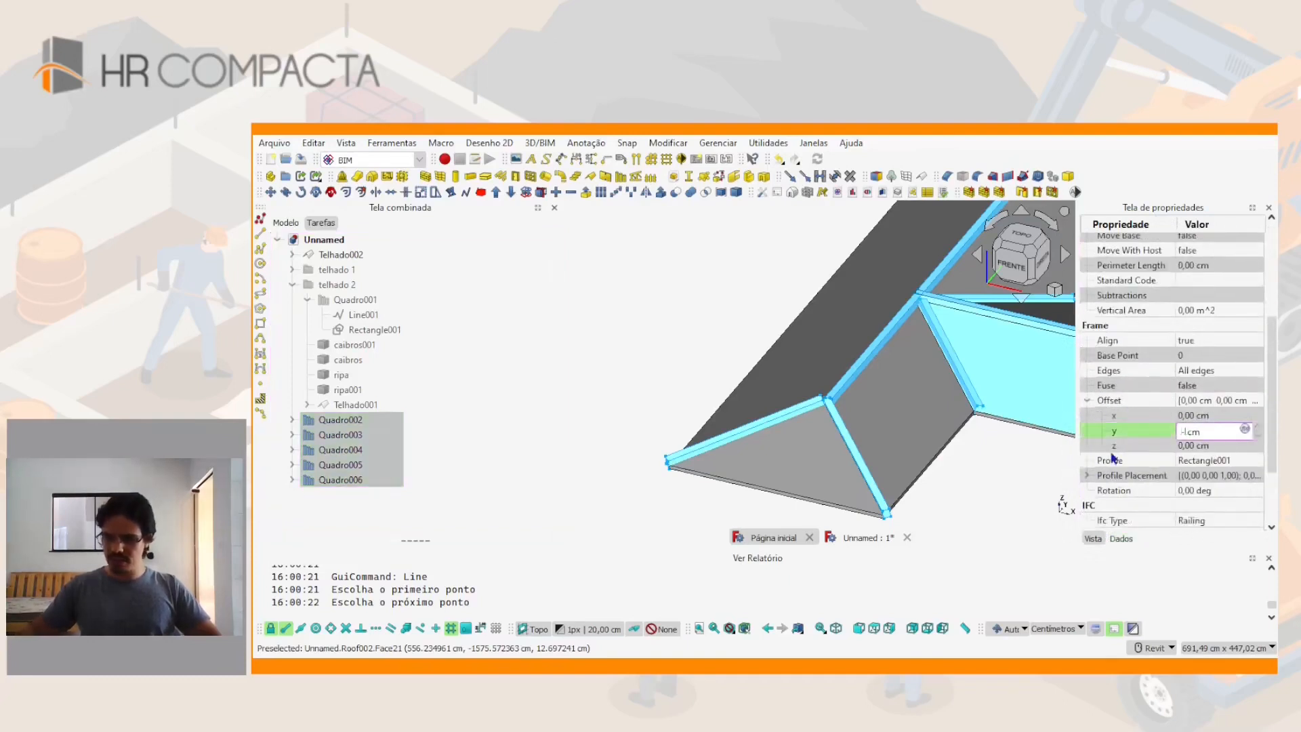
{"action": "key", "text": "Return"}
{"action": "middle_click_drag", "start_coordinate": [881, 499], "coordinate": [791, 477]}
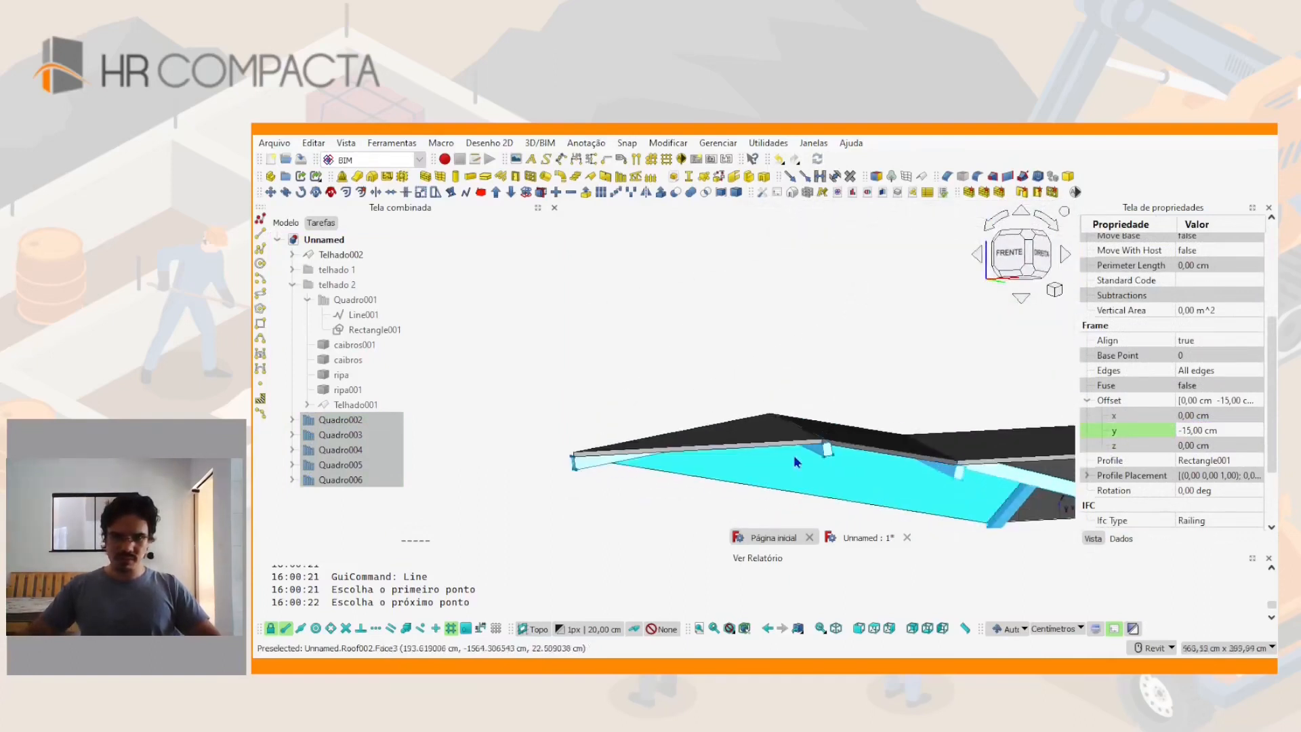
Set the x offset of the front hip frame Quadro002 to -5 cm
{"action": "left_click", "coordinate": [780, 373]}
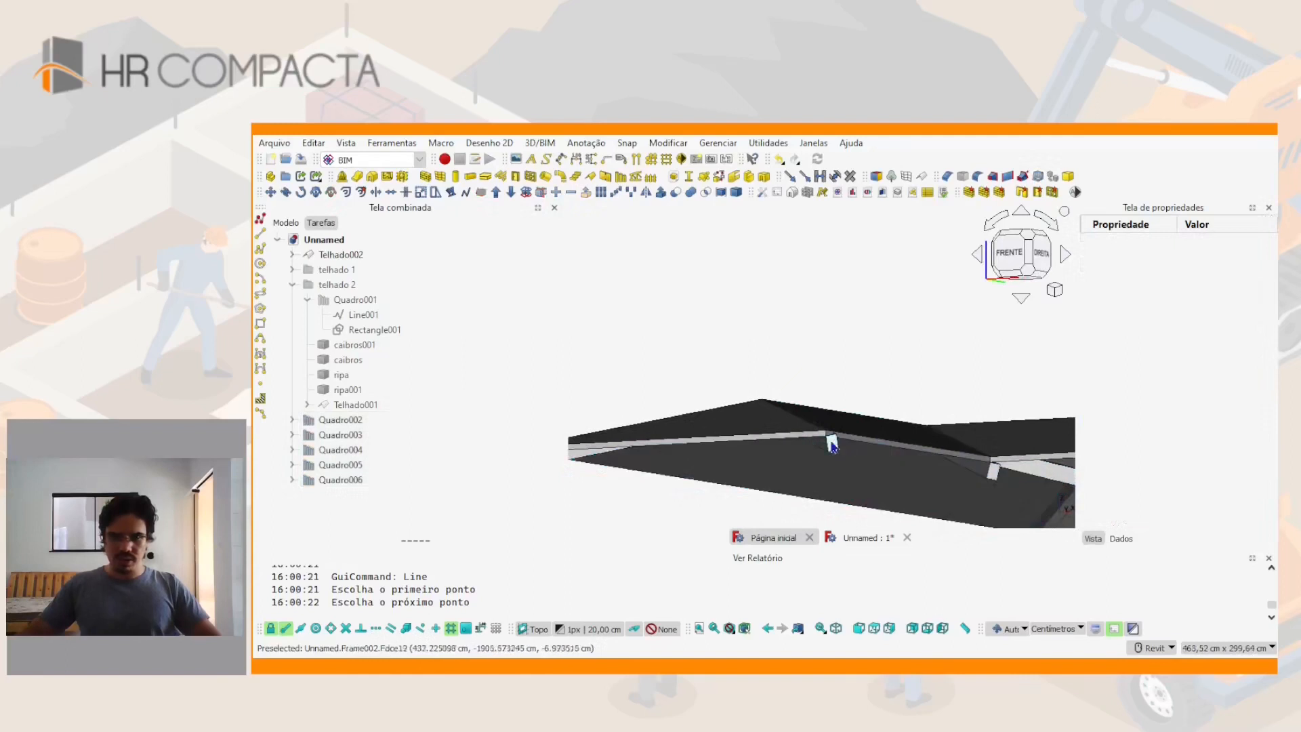
{"action": "left_click", "coordinate": [839, 453]}
{"action": "middle_click_drag", "start_coordinate": [840, 452], "coordinate": [849, 456], "text": "shift"}
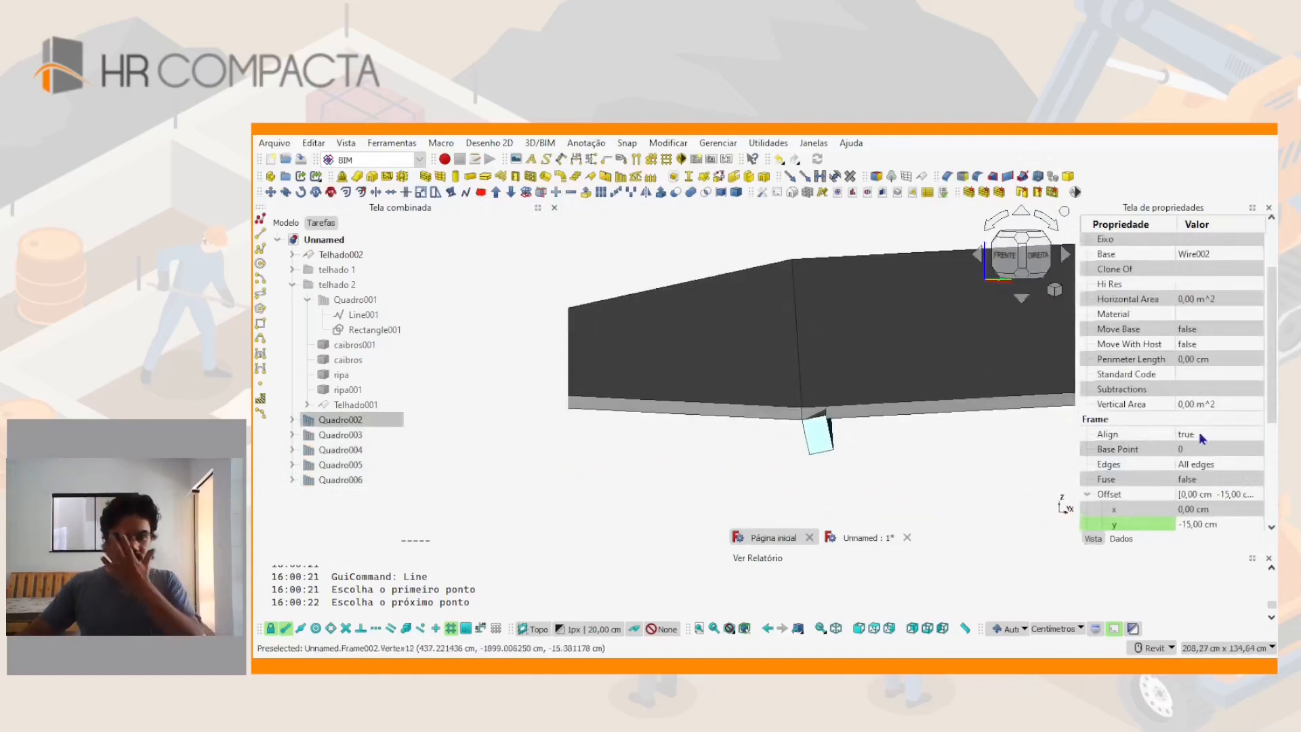
{"action": "left_click", "coordinate": [1193, 510]}
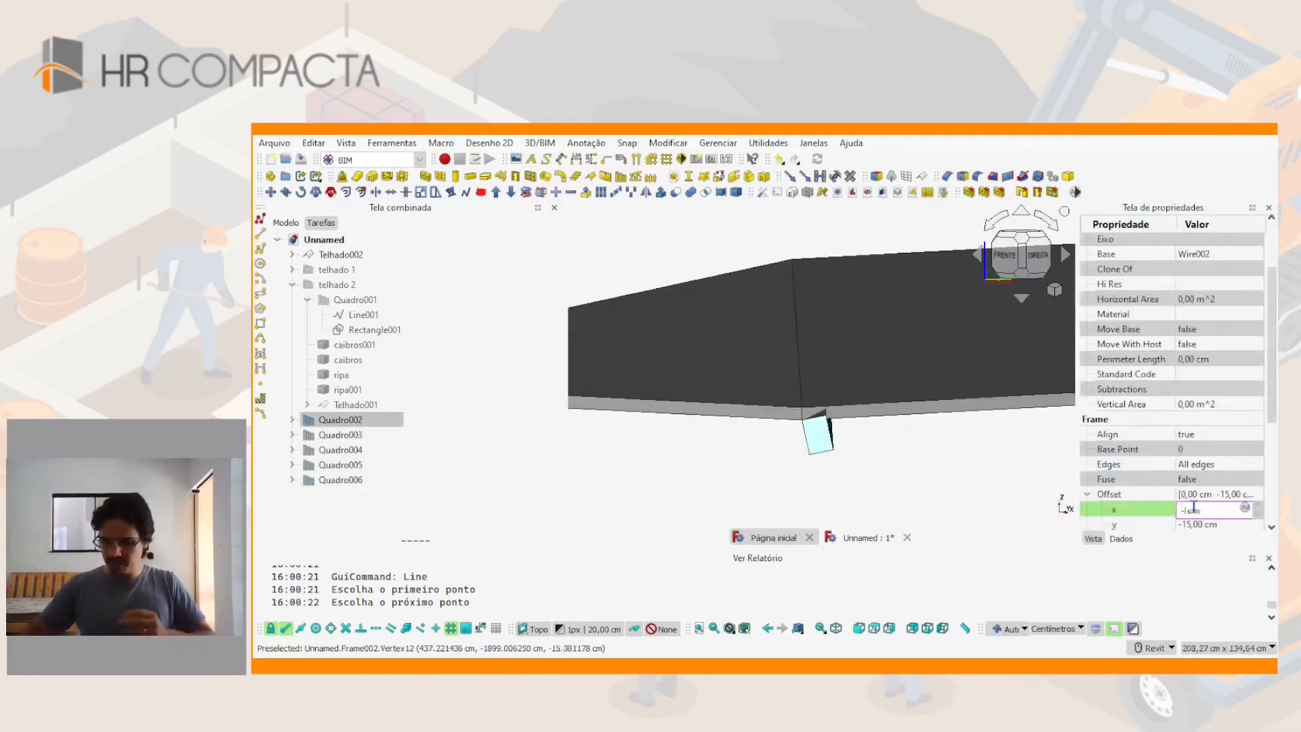
{"action": "type", "text": "-5"}
{"action": "key", "text": "Return"}
Set the x offset of the side wing's ridge frame Quadro005 to -5 cm
{"action": "scroll", "coordinate": [887, 447], "scroll_direction": "down", "scroll_amount": 5}
{"action": "middle_click_drag", "start_coordinate": [905, 443], "coordinate": [950, 422], "text": "shift"}
{"action": "scroll", "coordinate": [949, 422], "scroll_direction": "down", "scroll_amount": 4}
{"action": "middle_click_drag", "start_coordinate": [1030, 433], "coordinate": [854, 415]}
{"action": "scroll", "coordinate": [847, 412], "scroll_direction": "up", "scroll_amount": 7}
{"action": "left_click", "coordinate": [830, 403]}
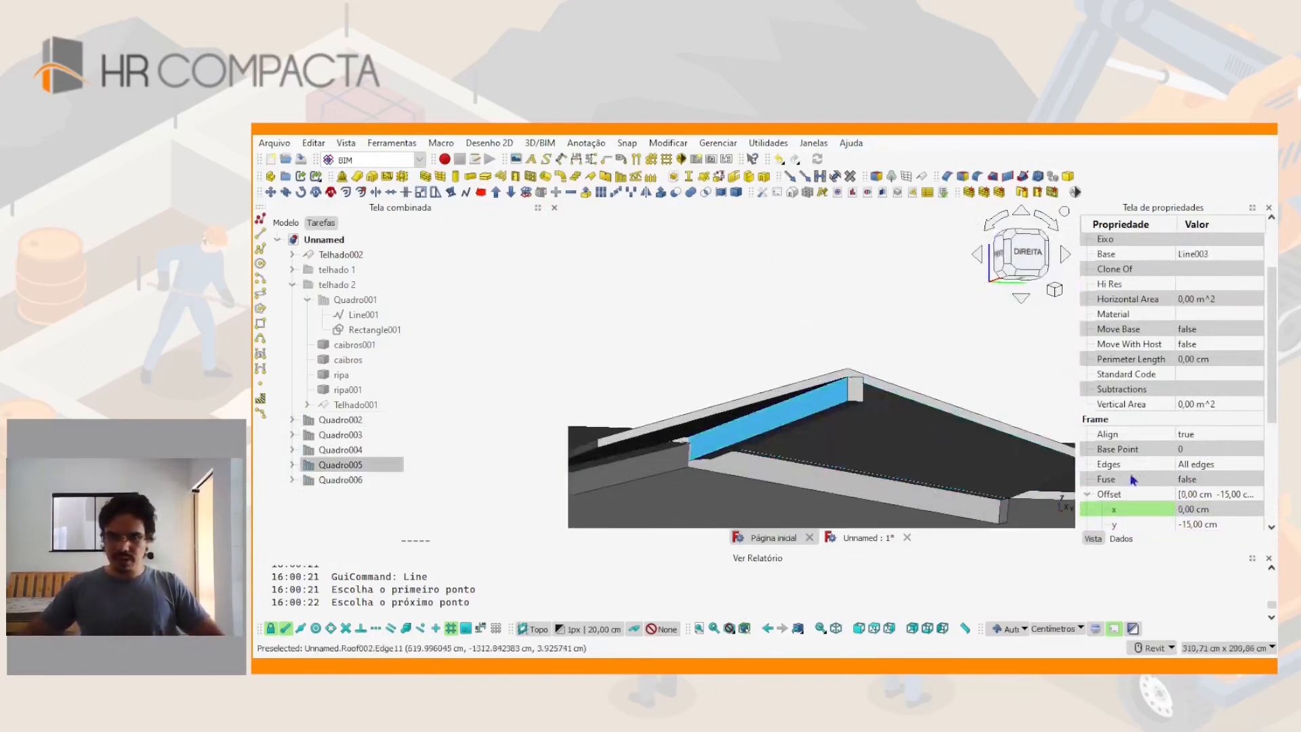
{"action": "left_click", "coordinate": [1195, 507]}
{"action": "type", "text": "-5"}
{"action": "key", "text": "Return"}
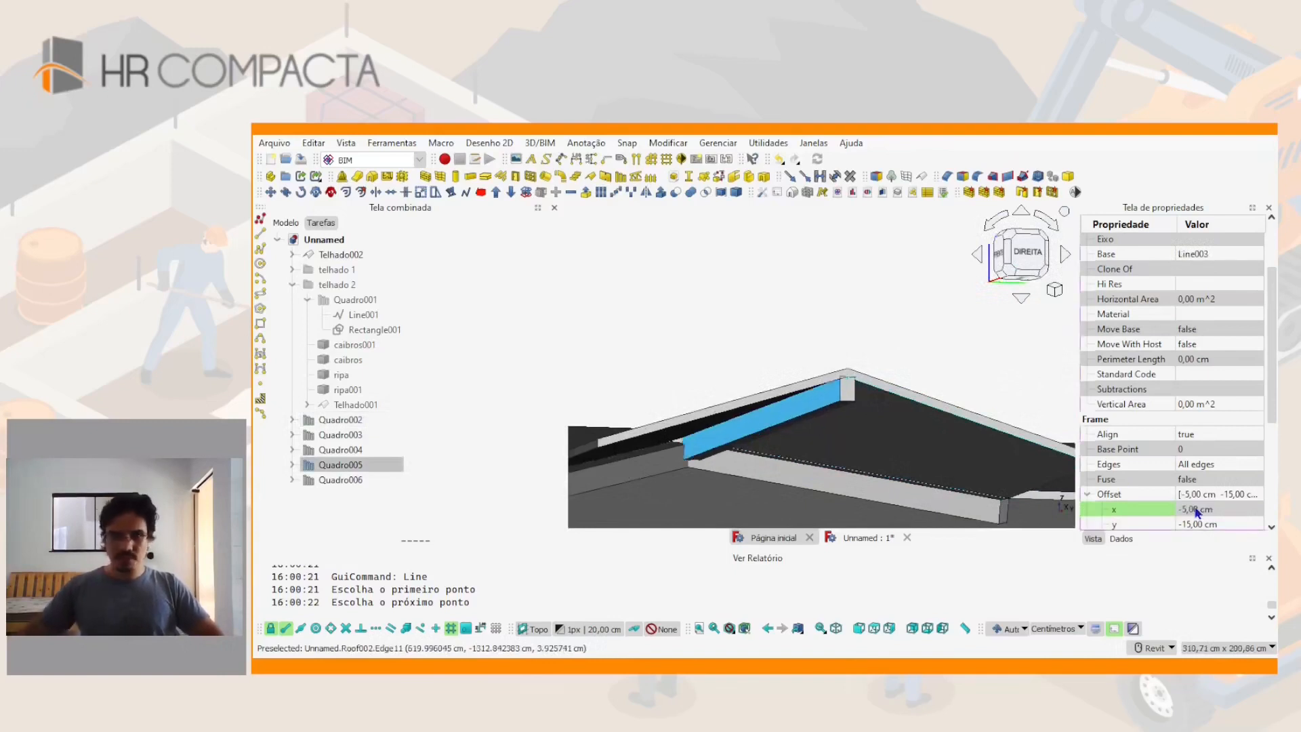
Set the x offset of frame Quadro003, based on Wire004, to -5 cm
{"action": "middle_click_drag", "start_coordinate": [860, 478], "coordinate": [695, 473], "text": "shift"}
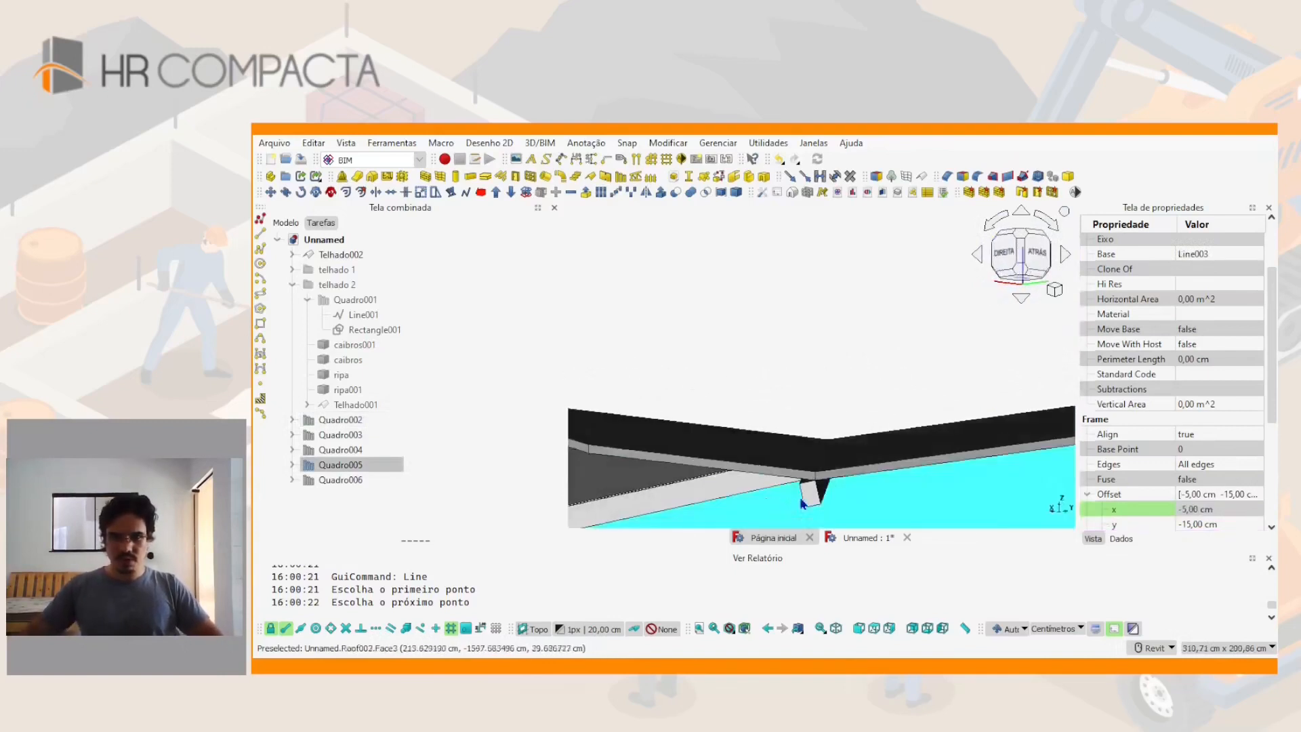
{"action": "left_click", "coordinate": [802, 503]}
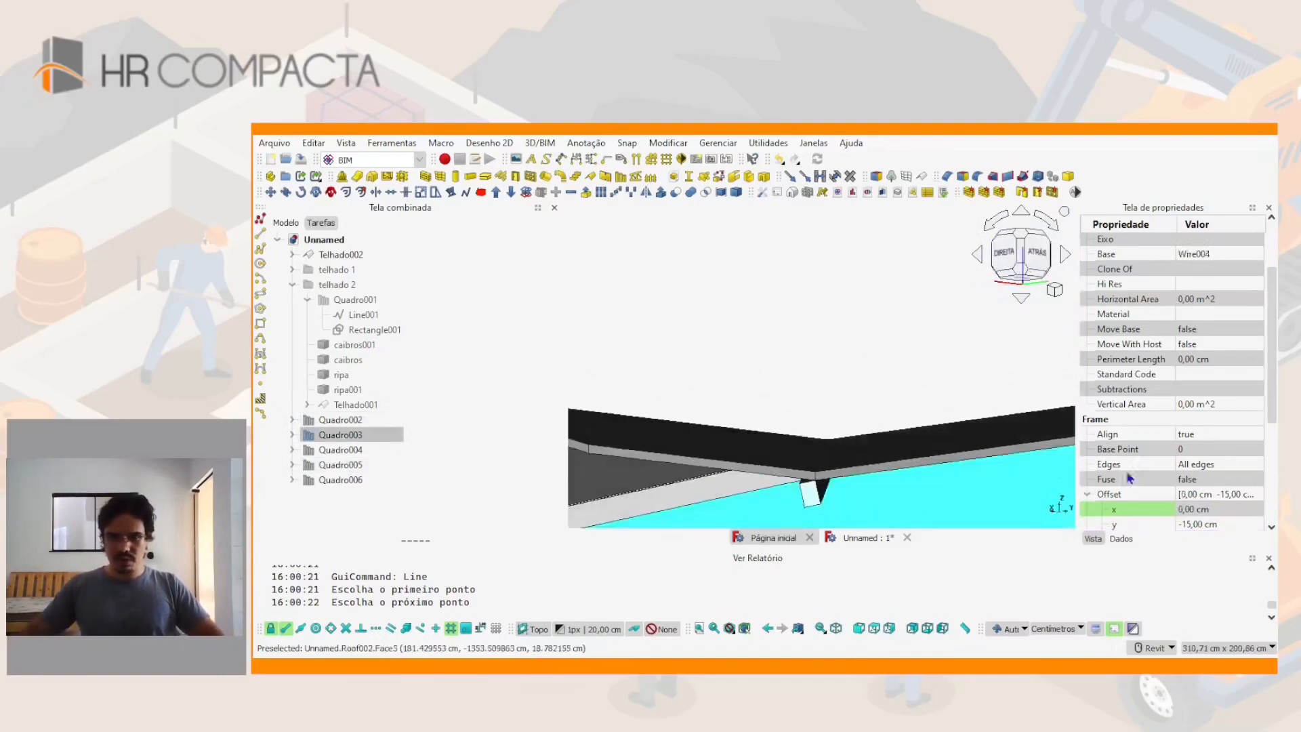
{"action": "left_click", "coordinate": [1189, 508]}
{"action": "type", "text": "-5"}
{"action": "key", "text": "Return"}
Set the x offset of frame Quadro004, based on Wire003, to -5 cm
{"action": "middle_click_drag", "start_coordinate": [1030, 475], "coordinate": [961, 444], "text": "shift"}
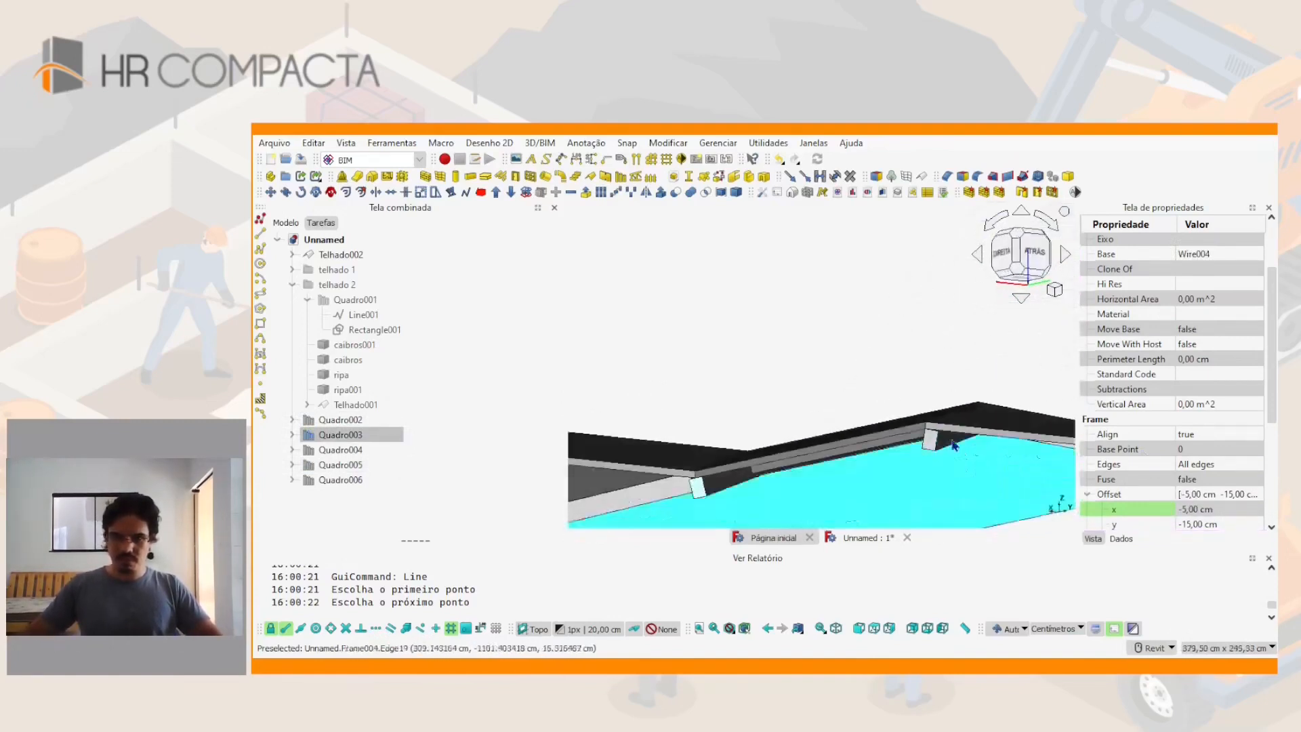
{"action": "scroll", "coordinate": [959, 444], "scroll_direction": "up", "scroll_amount": 2}
{"action": "left_click", "coordinate": [925, 443]}
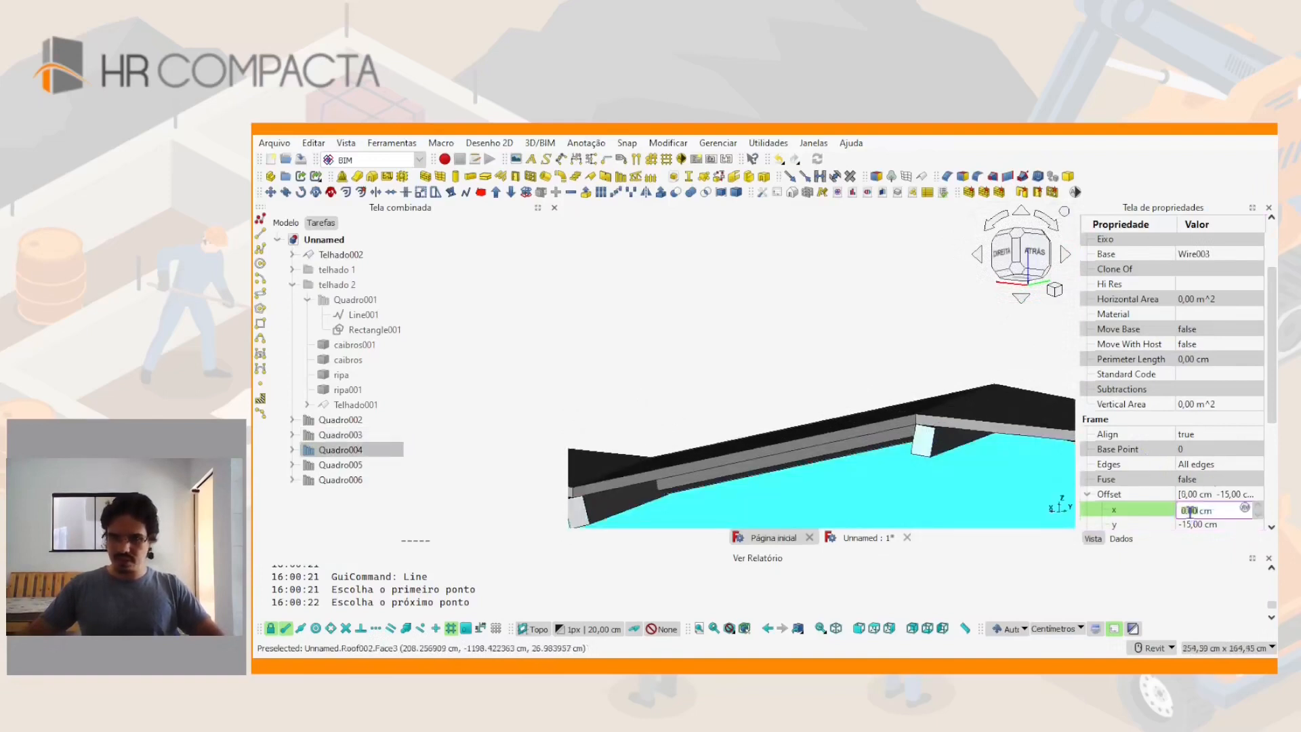
{"action": "key", "text": "Return"}
Set the x offset of the main ridge frame Quadro006, based on Line002, to -5 cm
{"action": "middle_click_drag", "start_coordinate": [1005, 478], "coordinate": [820, 382], "text": "shift"}
{"action": "scroll", "coordinate": [819, 378], "scroll_direction": "up", "scroll_amount": 4}
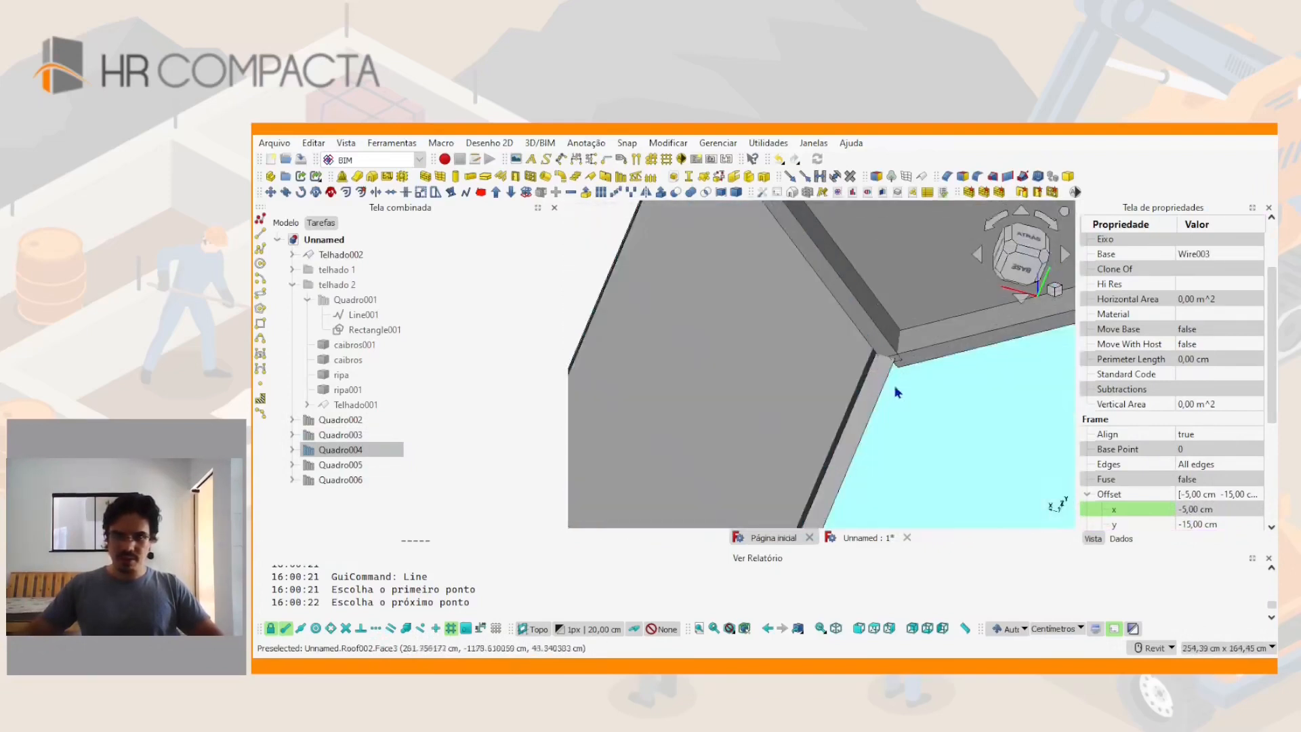
{"action": "left_click", "coordinate": [880, 379]}
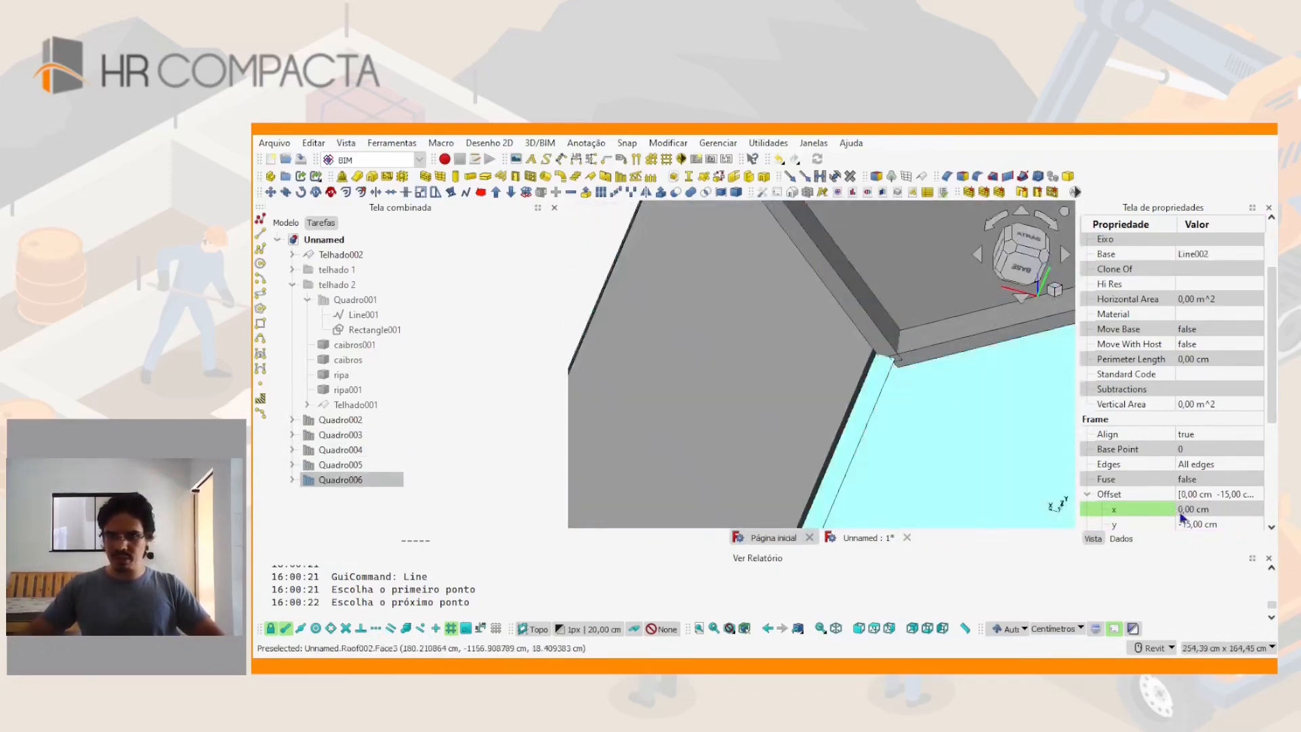
{"action": "type", "text": "-5"}
{"action": "key", "text": "Return"}
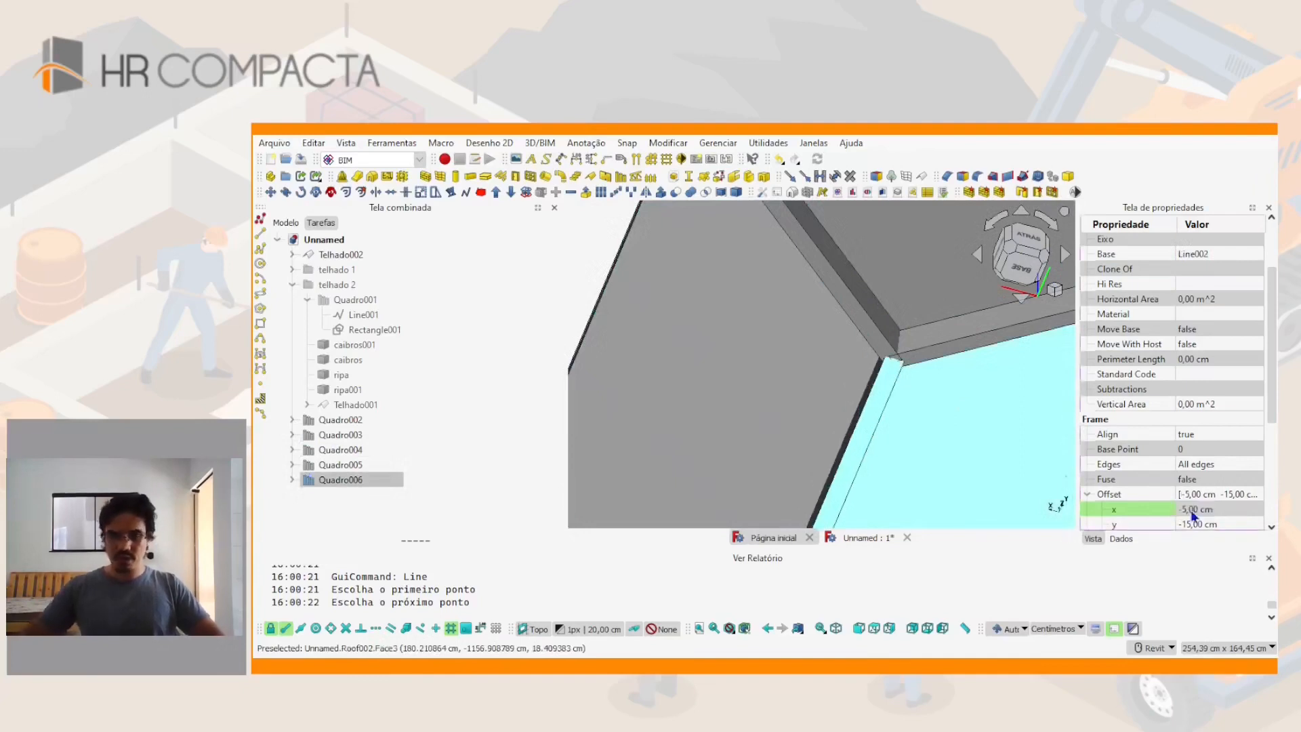
Hide Telhado002 so that only the beam frames are displayed
{"action": "scroll", "coordinate": [863, 398], "scroll_direction": "down", "scroll_amount": 5}
{"action": "middle_click_drag", "start_coordinate": [863, 398], "coordinate": [794, 405], "text": "shift"}
{"action": "left_click", "coordinate": [789, 402]}
{"action": "key", "text": "space"}
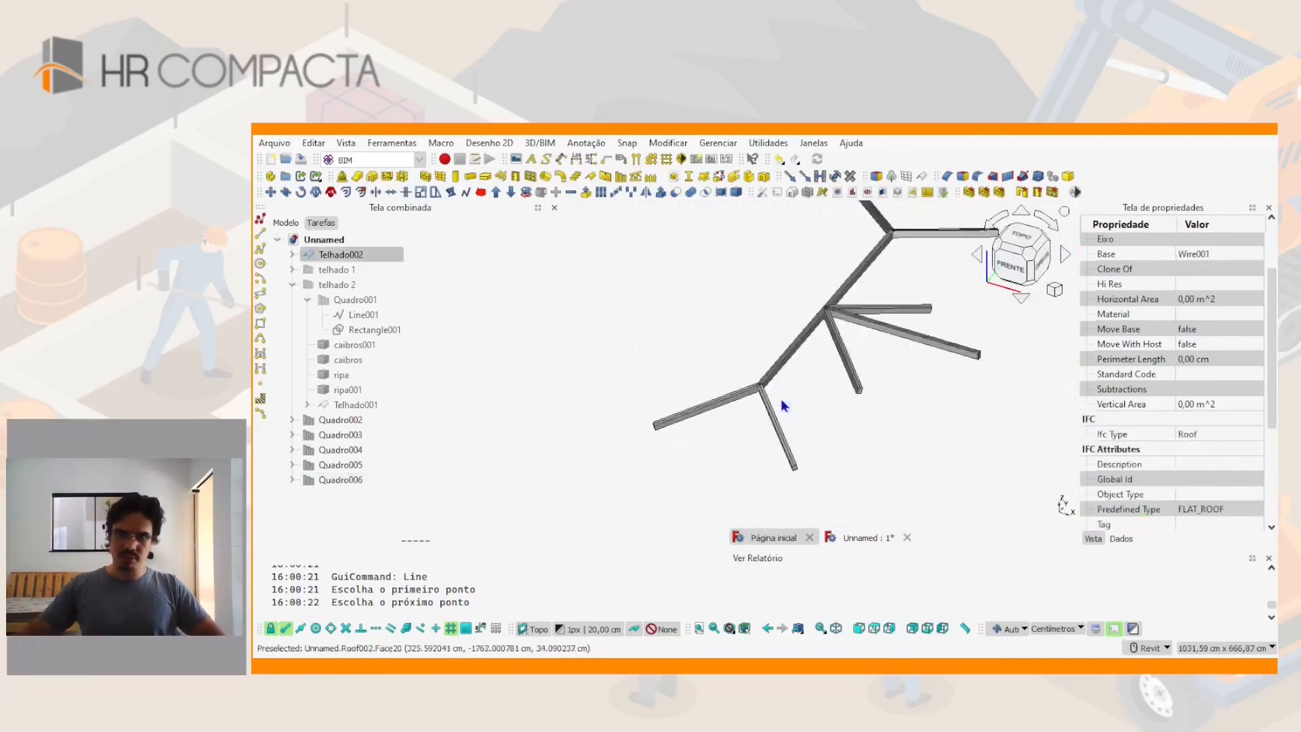
{"action": "middle_click_drag", "start_coordinate": [849, 355], "coordinate": [808, 440]}
{"action": "middle_click_drag", "start_coordinate": [921, 409], "coordinate": [864, 395], "text": "shift"}
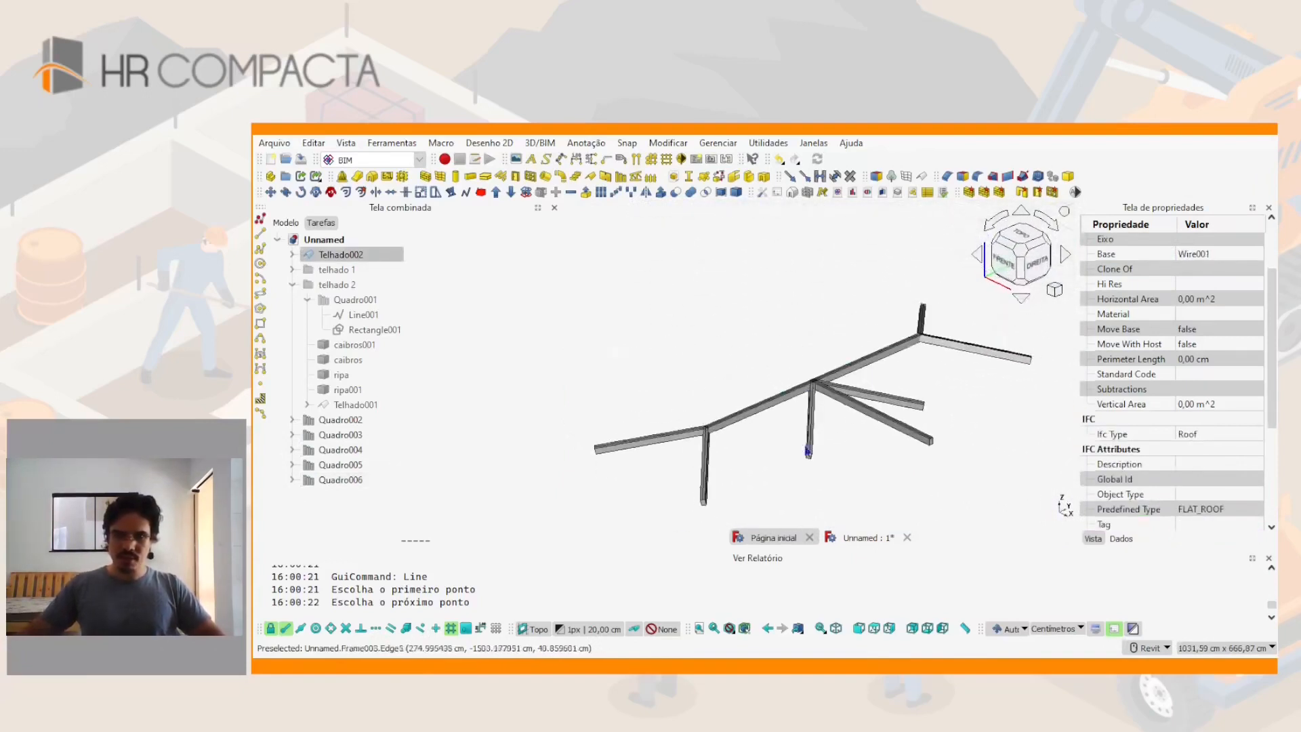
Set the height of the Rectangle001 profile to 20 cm
{"action": "left_click", "coordinate": [364, 330]}
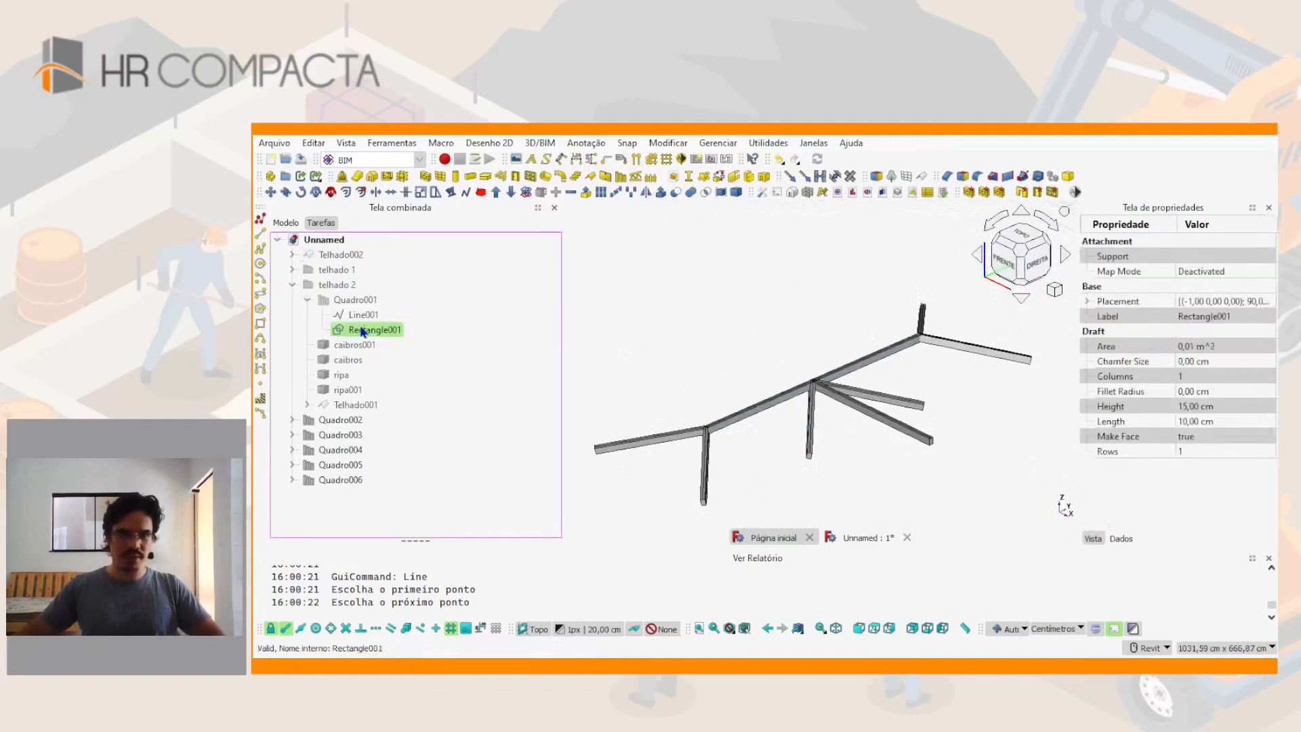
{"action": "double_click", "coordinate": [364, 331]}
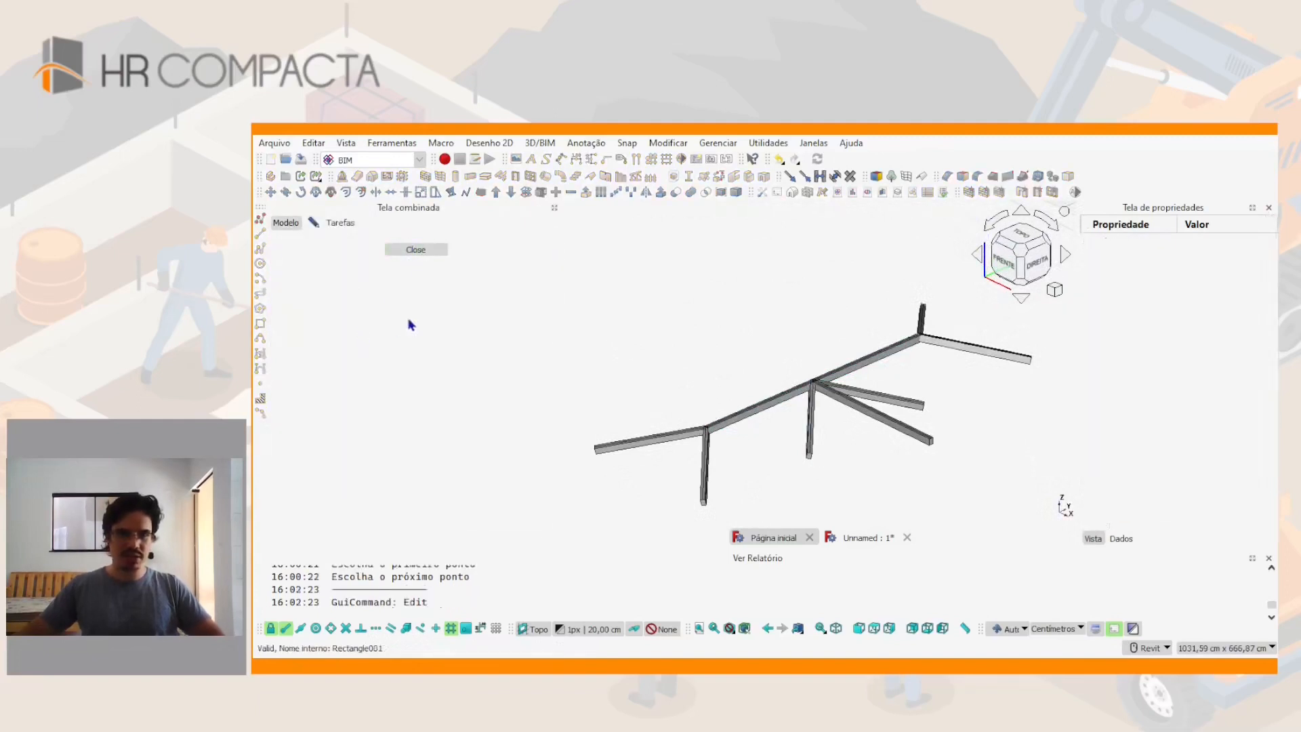
{"action": "left_click", "coordinate": [414, 256]}
{"action": "left_click", "coordinate": [370, 330]}
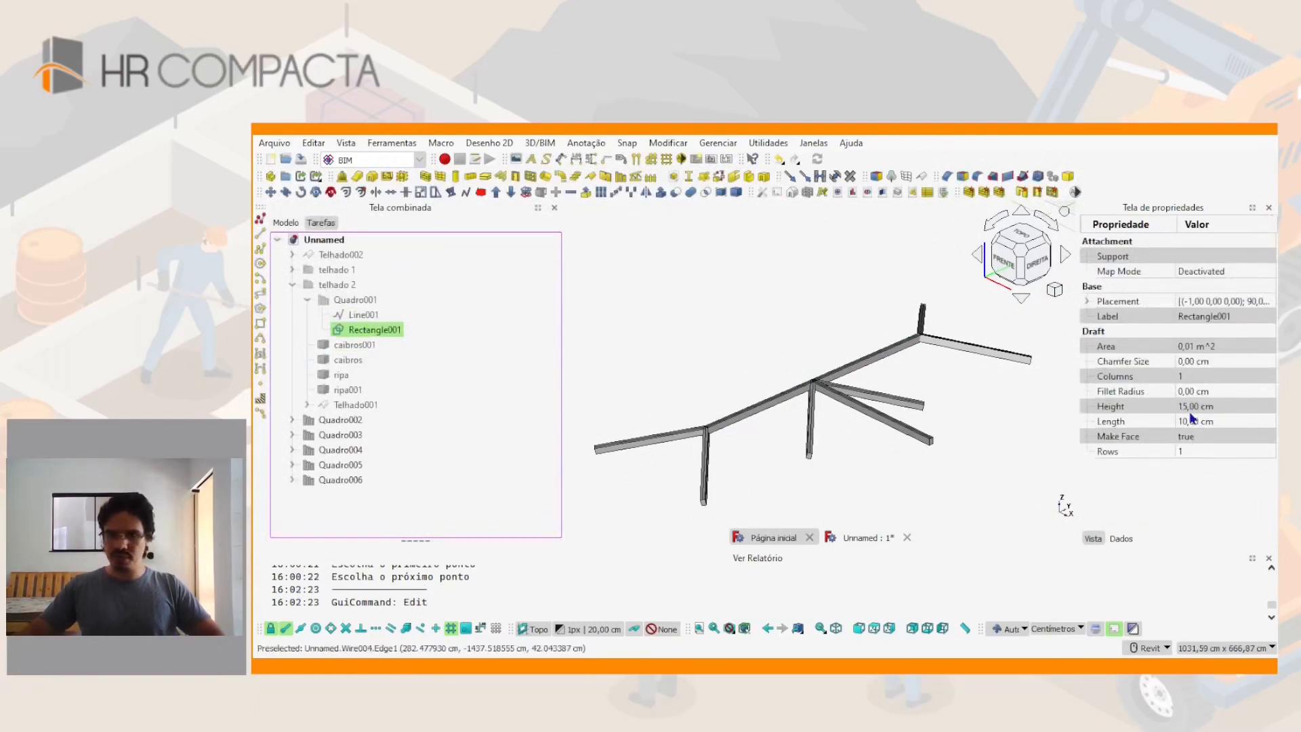
{"action": "middle_click_drag", "start_coordinate": [761, 450], "coordinate": [847, 448], "text": "shift"}
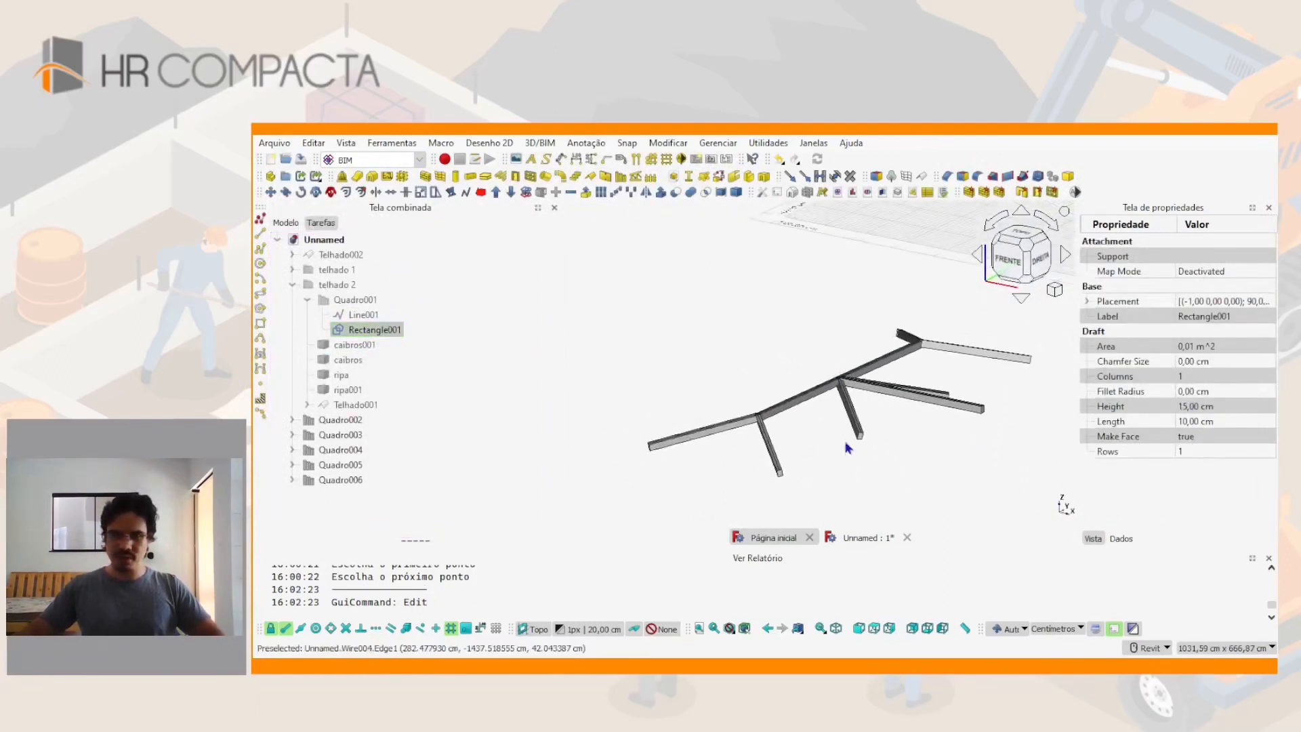
{"action": "left_click", "coordinate": [1210, 410]}
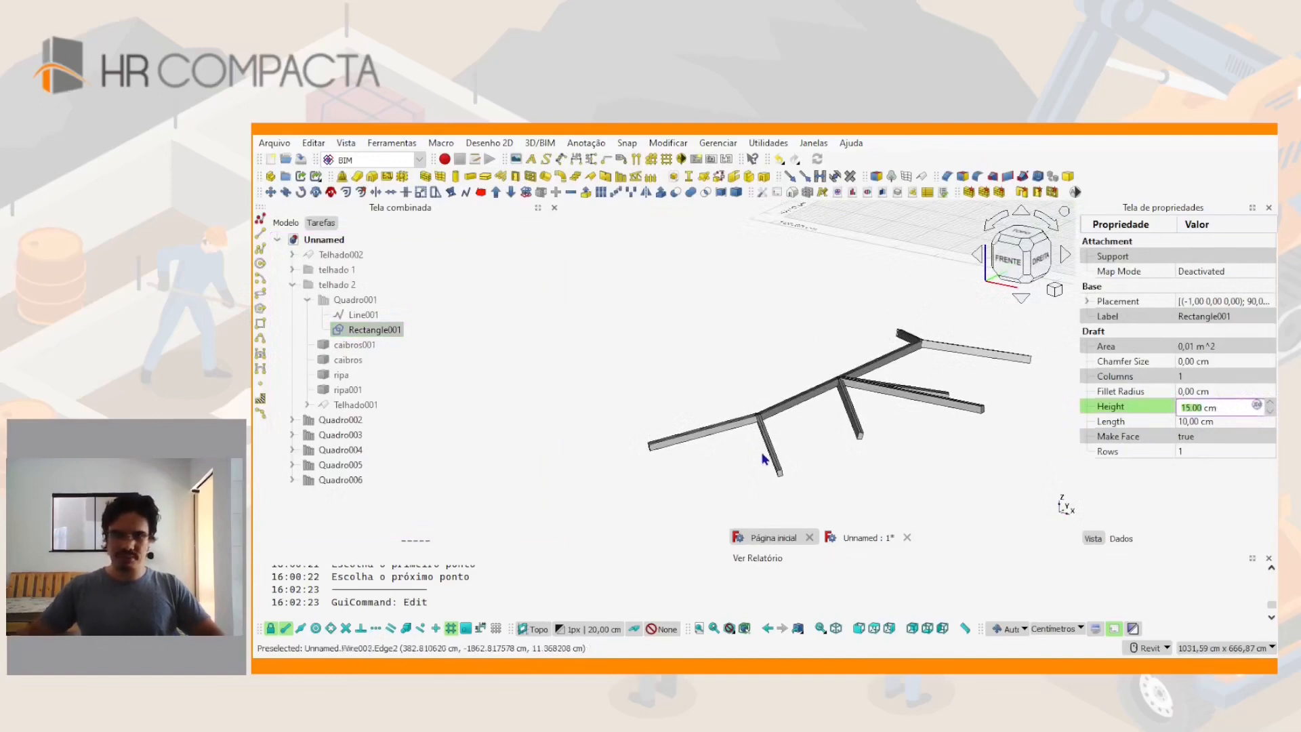
{"action": "scroll", "coordinate": [687, 439], "scroll_direction": "up", "scroll_amount": 4}
{"action": "middle_click_drag", "start_coordinate": [770, 448], "coordinate": [762, 395]}
{"action": "middle_click_drag", "start_coordinate": [832, 419], "coordinate": [804, 428], "text": "shift"}
{"action": "scroll", "coordinate": [832, 428], "scroll_direction": "up", "scroll_amount": 2}
{"action": "scroll", "coordinate": [805, 427], "scroll_direction": "up", "scroll_amount": 2}
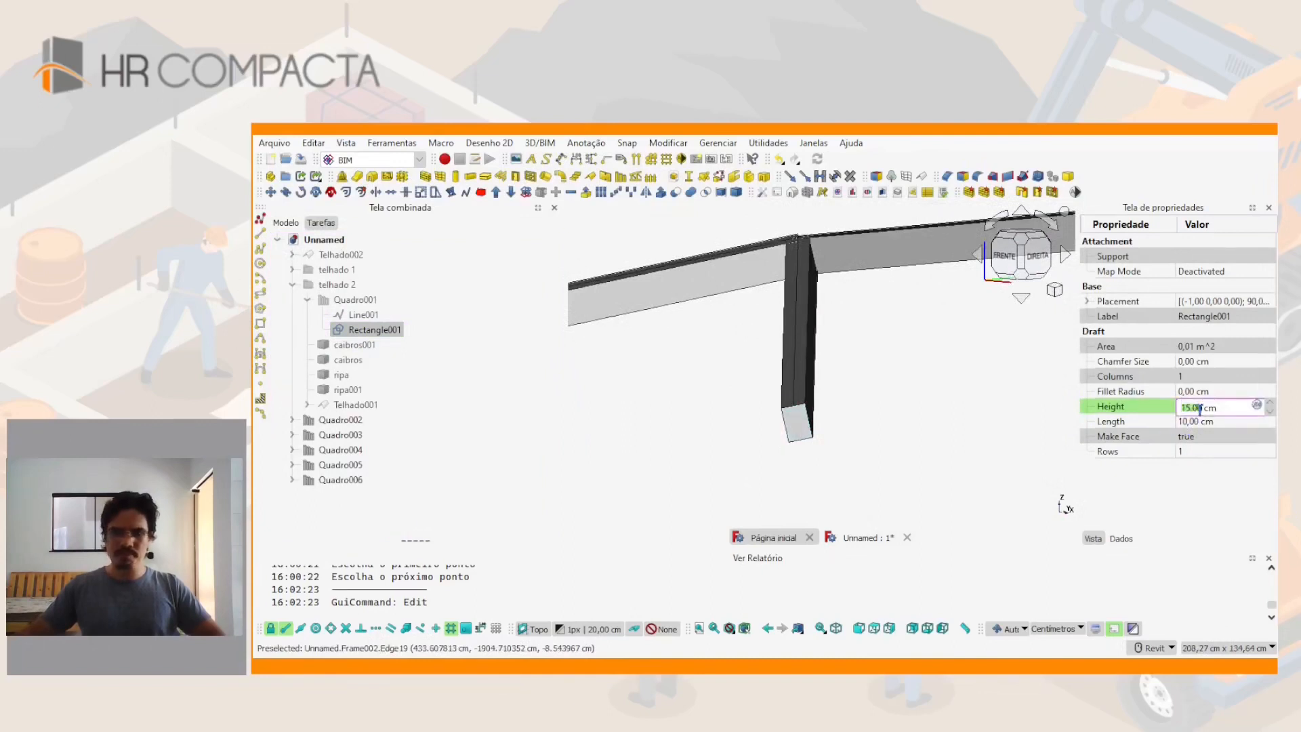
{"action": "type", "text": "20"}
{"action": "key", "text": "Return"}
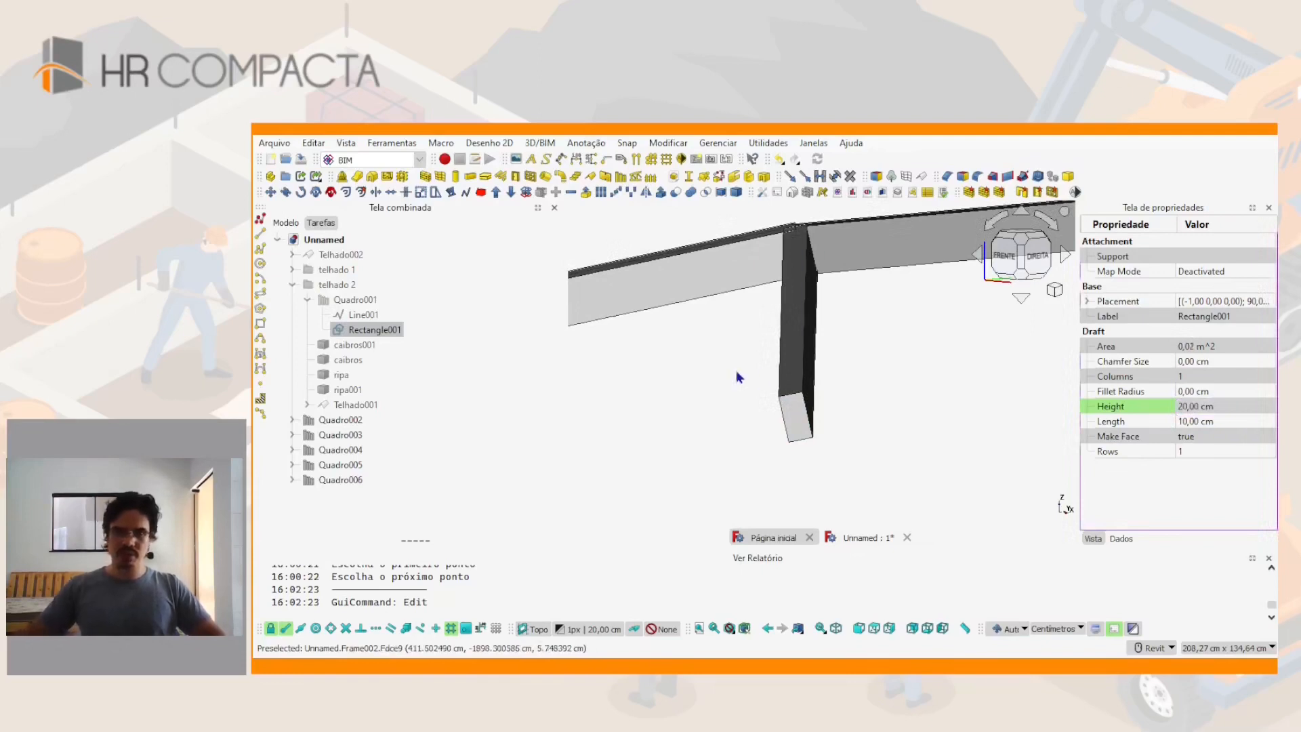
Set the Rectangle001 profile's height back to 15 cm
{"action": "scroll", "coordinate": [734, 358], "scroll_direction": "down", "scroll_amount": 8}
{"action": "middle_click_drag", "start_coordinate": [850, 344], "coordinate": [837, 376], "text": "shift"}
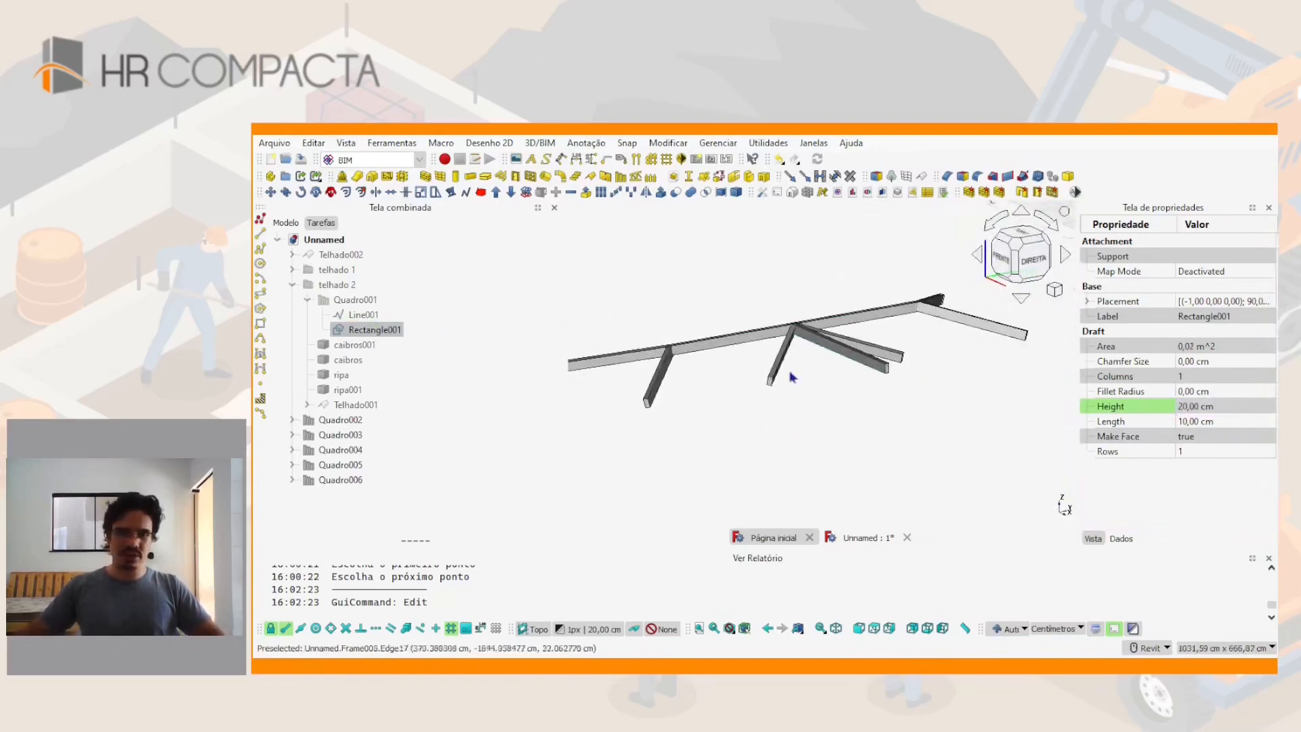
{"action": "middle_click_drag", "start_coordinate": [729, 386], "coordinate": [773, 373], "text": "shift"}
{"action": "scroll", "coordinate": [773, 374], "scroll_direction": "up", "scroll_amount": 3}
{"action": "left_click", "coordinate": [683, 361]}
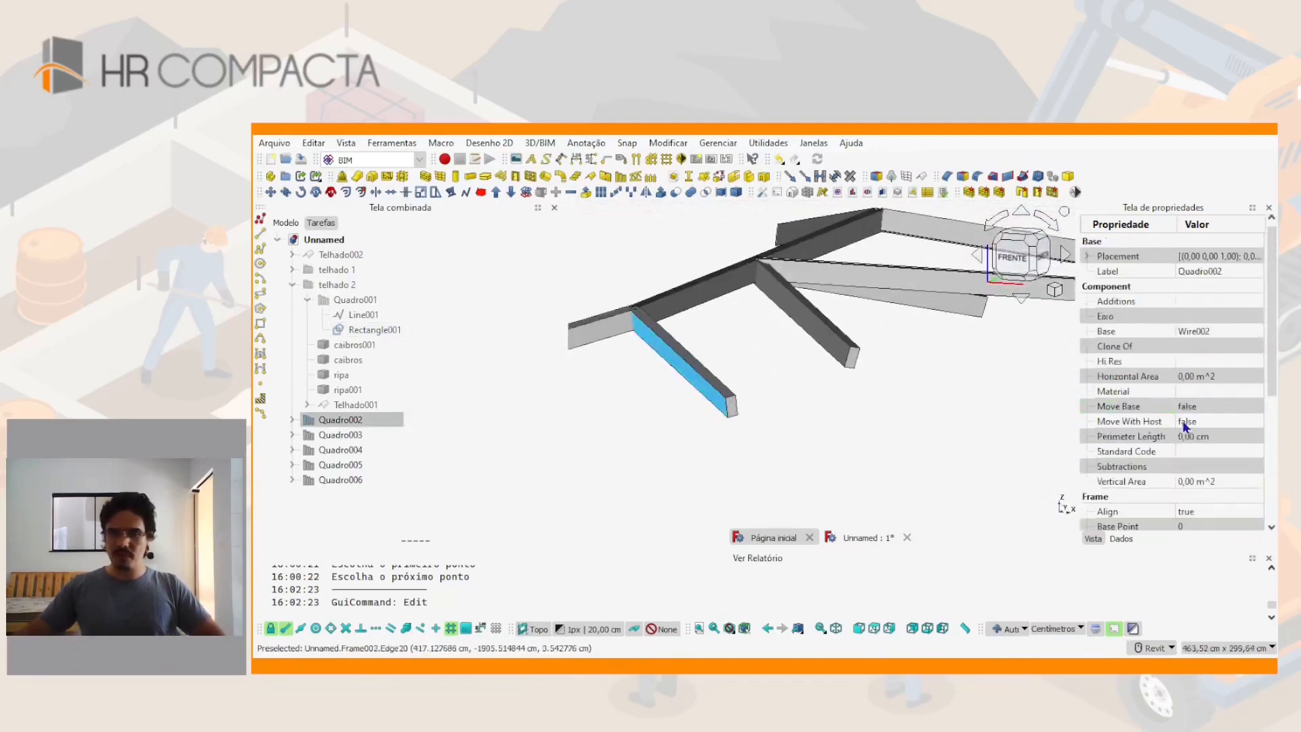
{"action": "left_click", "coordinate": [374, 330]}
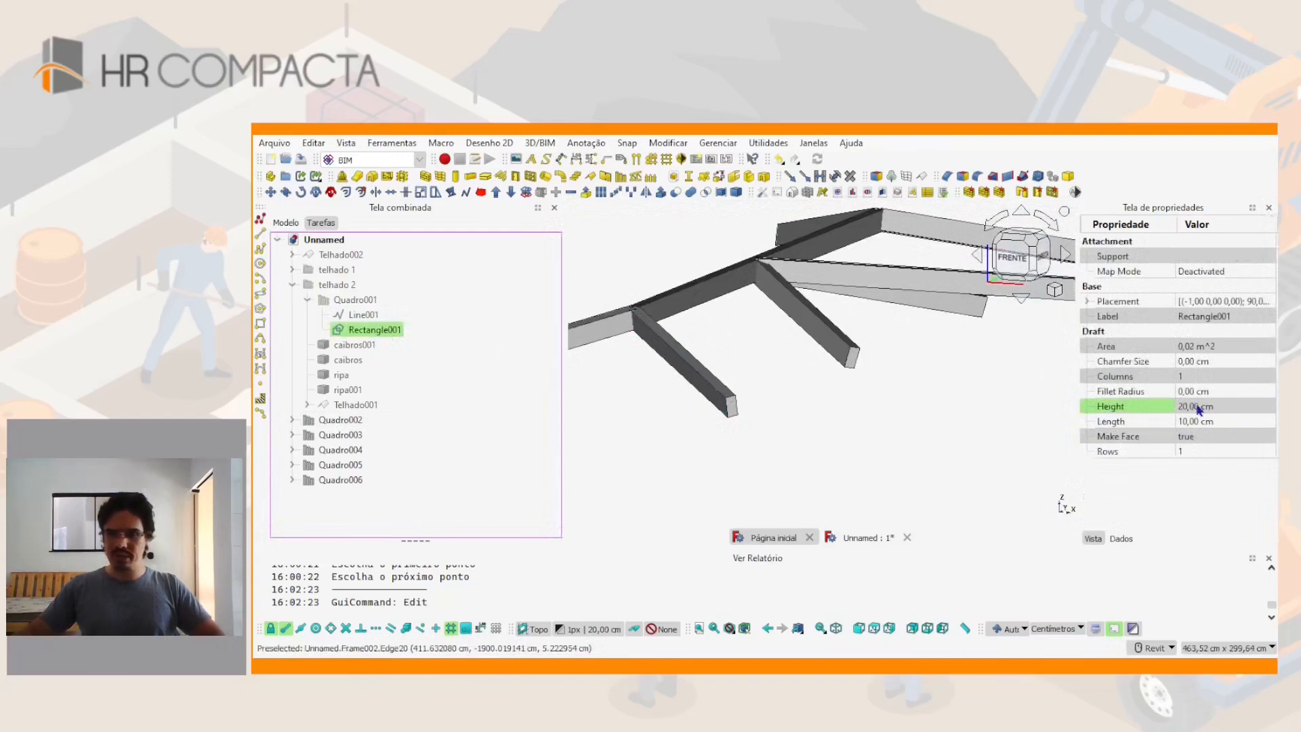
{"action": "left_click", "coordinate": [1197, 407]}
{"action": "key", "text": "Return"}
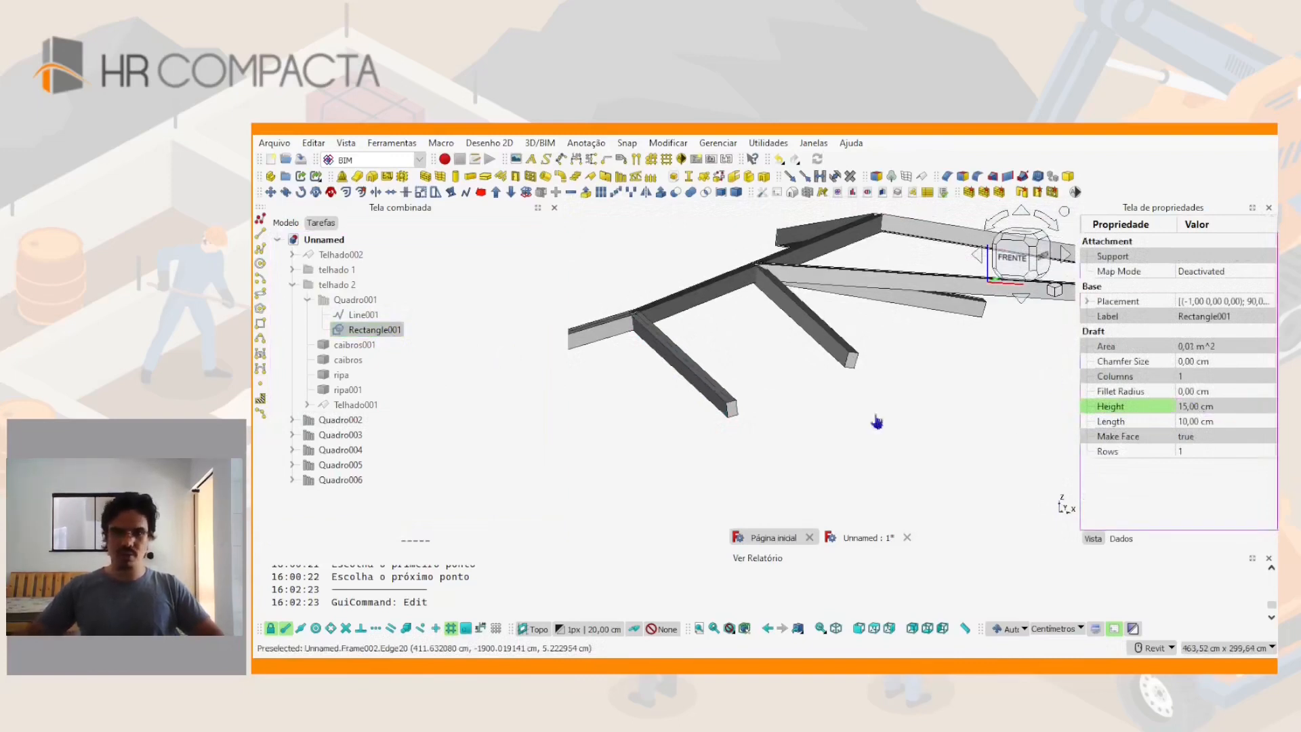
Show Telhado002 and examine how the beams fit beneath the roof from below
{"action": "left_click", "coordinate": [875, 415]}
{"action": "scroll", "coordinate": [876, 415], "scroll_direction": "down", "scroll_amount": 5}
{"action": "middle_click_drag", "start_coordinate": [876, 415], "coordinate": [832, 435]}
{"action": "left_click", "coordinate": [328, 261]}
{"action": "key", "text": "space"}
{"action": "left_click", "coordinate": [722, 462]}
{"action": "middle_click_drag", "start_coordinate": [832, 435], "coordinate": [845, 378], "text": "shift"}
{"action": "scroll", "coordinate": [818, 443], "scroll_direction": "up", "scroll_amount": 2}
{"action": "scroll", "coordinate": [816, 386], "scroll_direction": "down", "scroll_amount": 2}
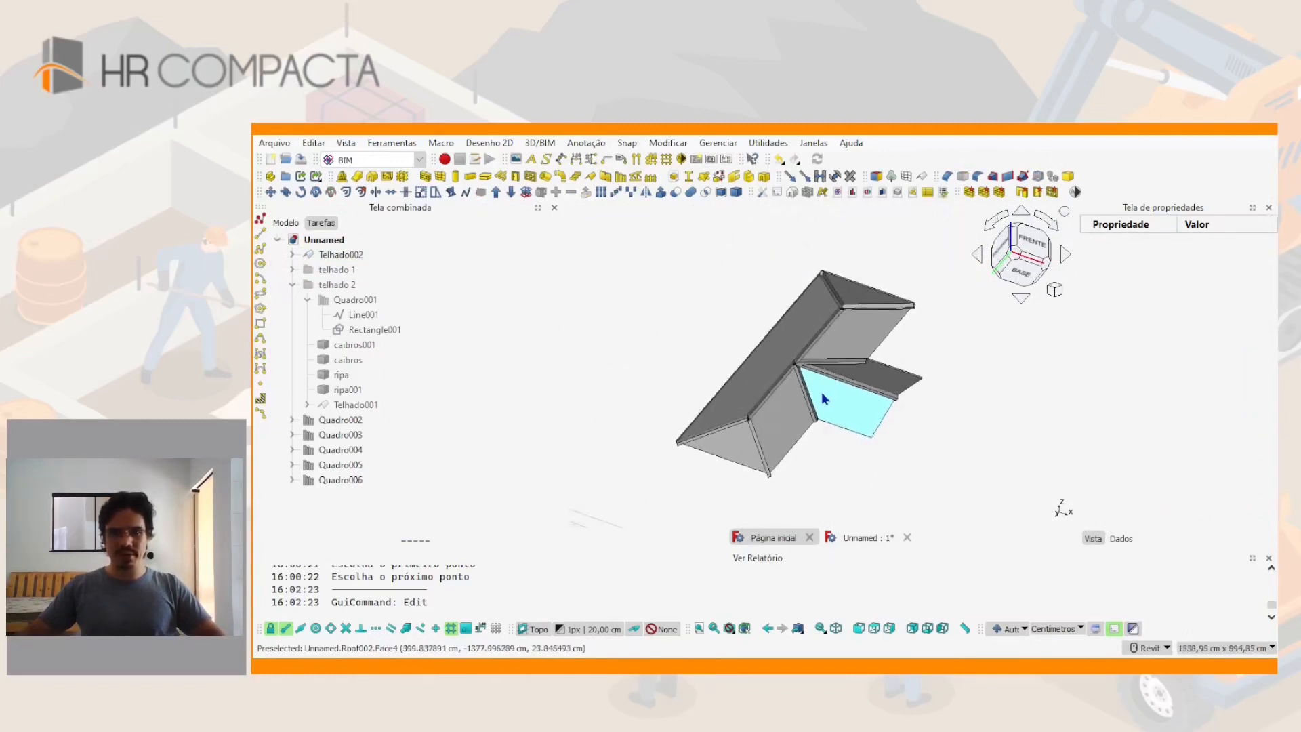
{"action": "scroll", "coordinate": [835, 393], "scroll_direction": "up", "scroll_amount": 1}
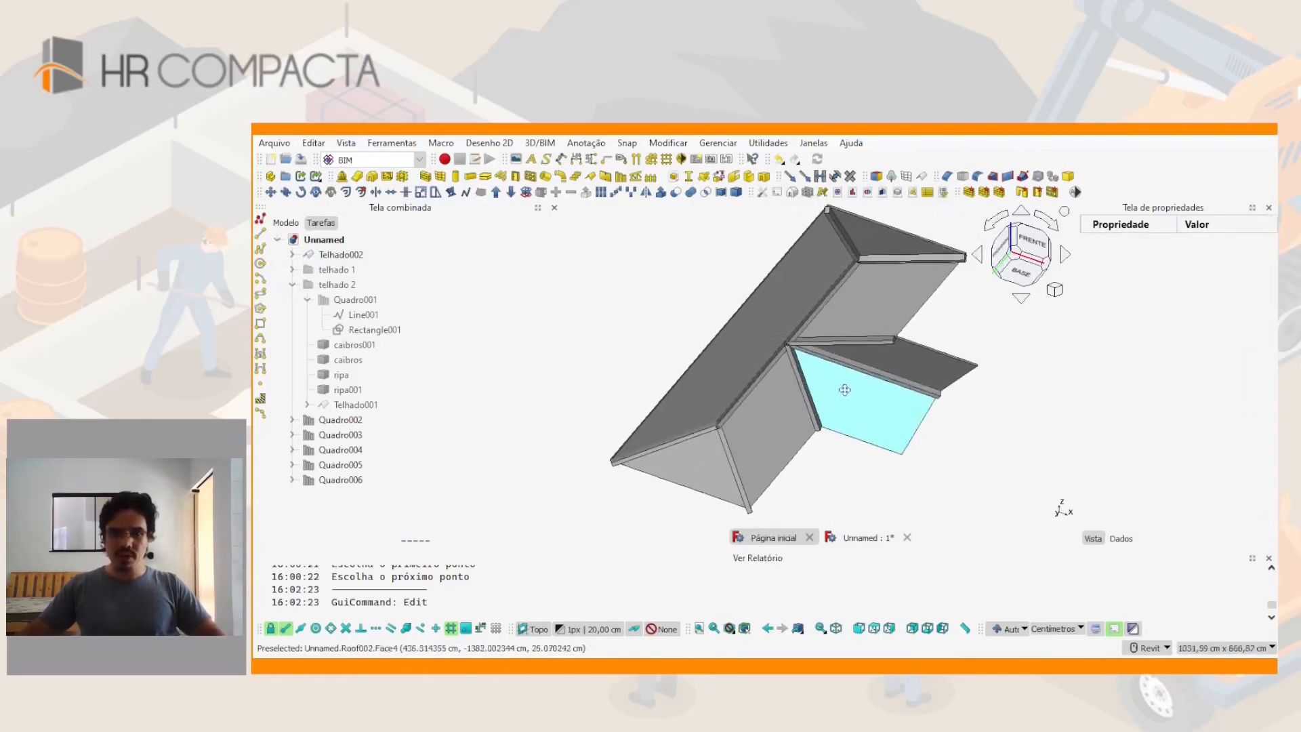
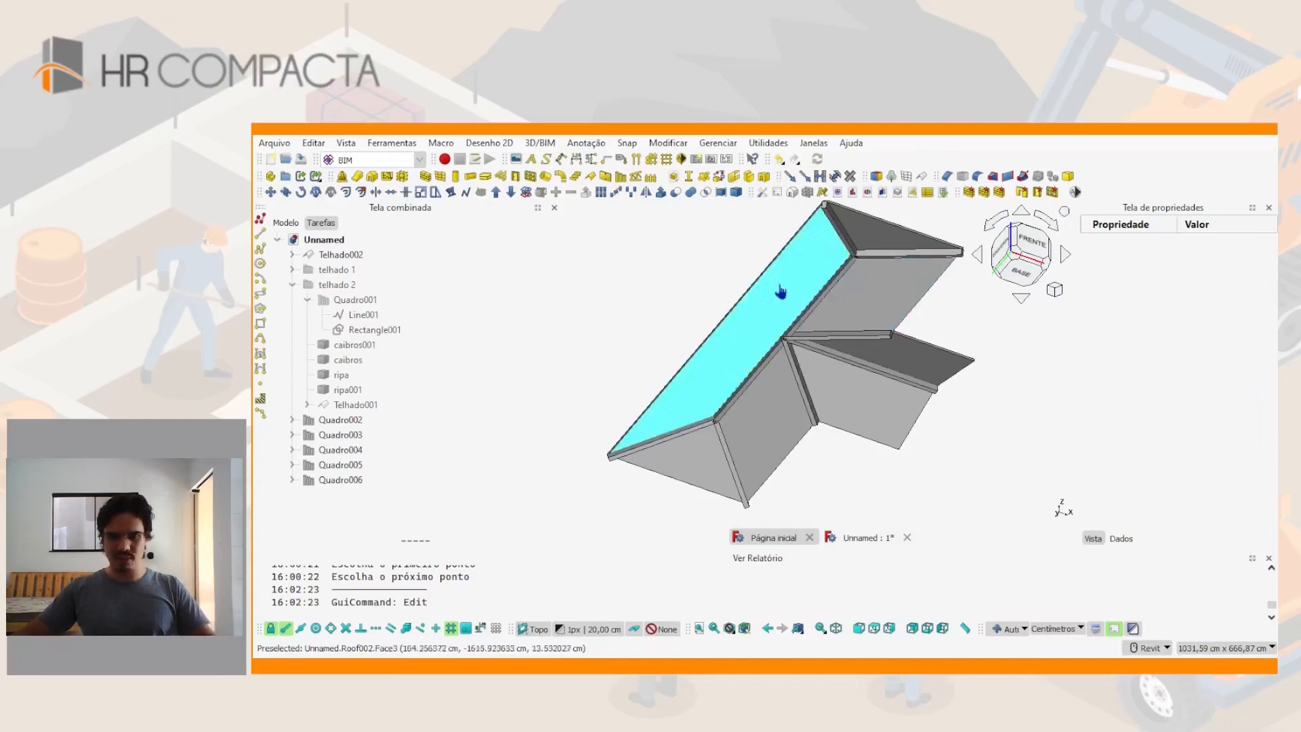
Generate roof structure members beneath the long main-ridge planes of Telhado002, with thickness 12 cm, width 6 cm and spacing 200 cm
{"action": "left_click", "coordinate": [780, 291]}
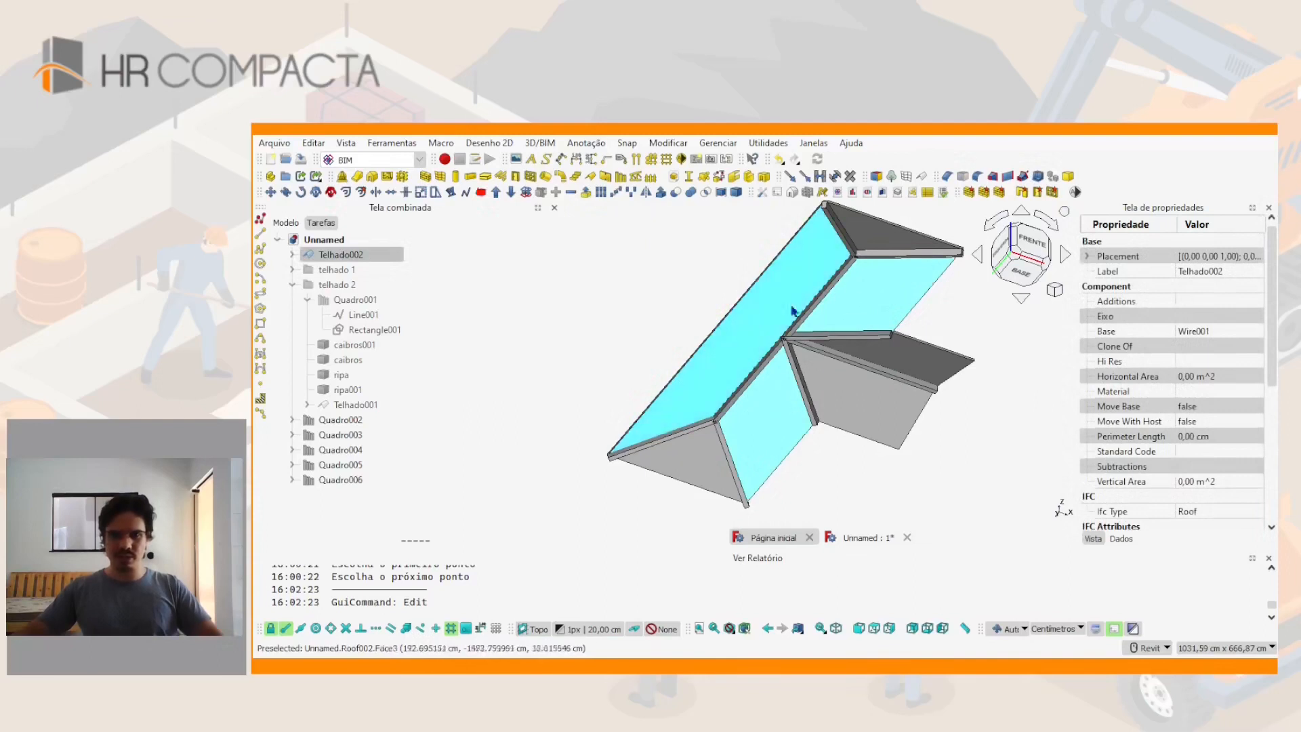
{"action": "left_click", "coordinate": [908, 176]}
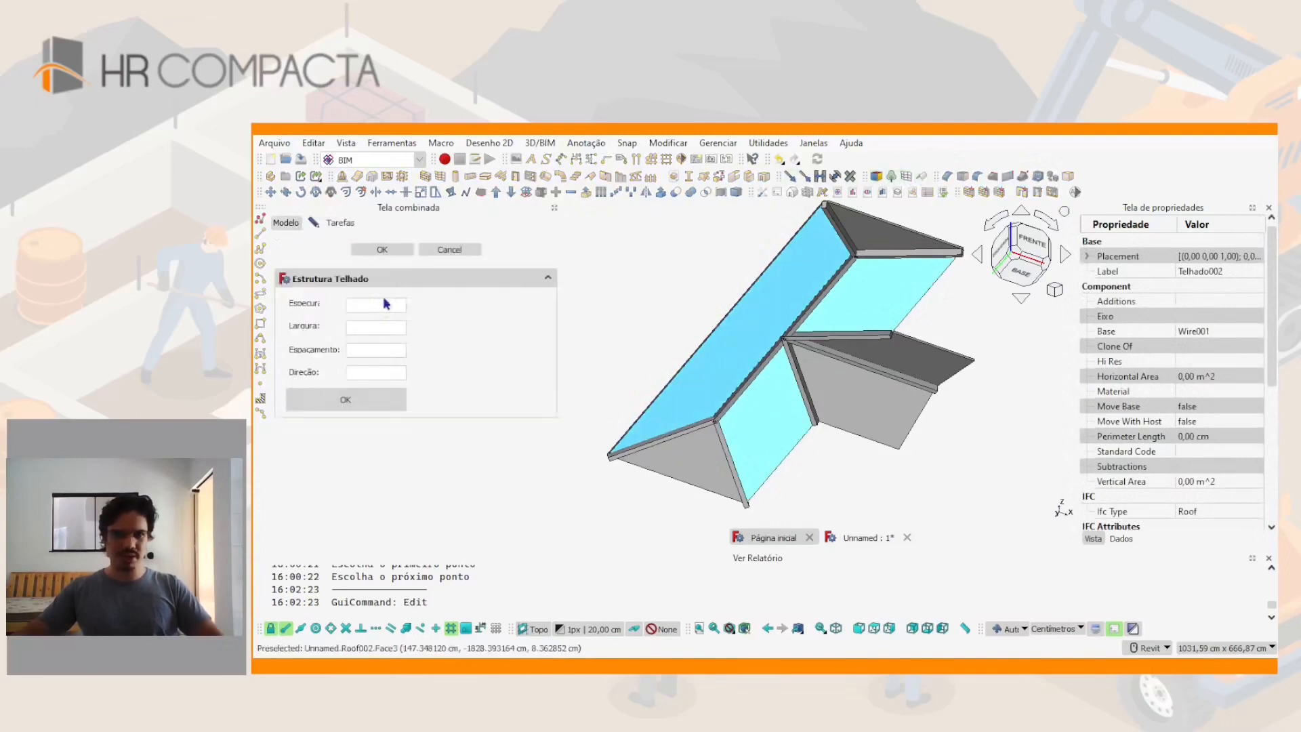
{"action": "type", "text": "12cm"}
{"action": "key", "text": "Tab"}
{"action": "key", "text": "Tab"}
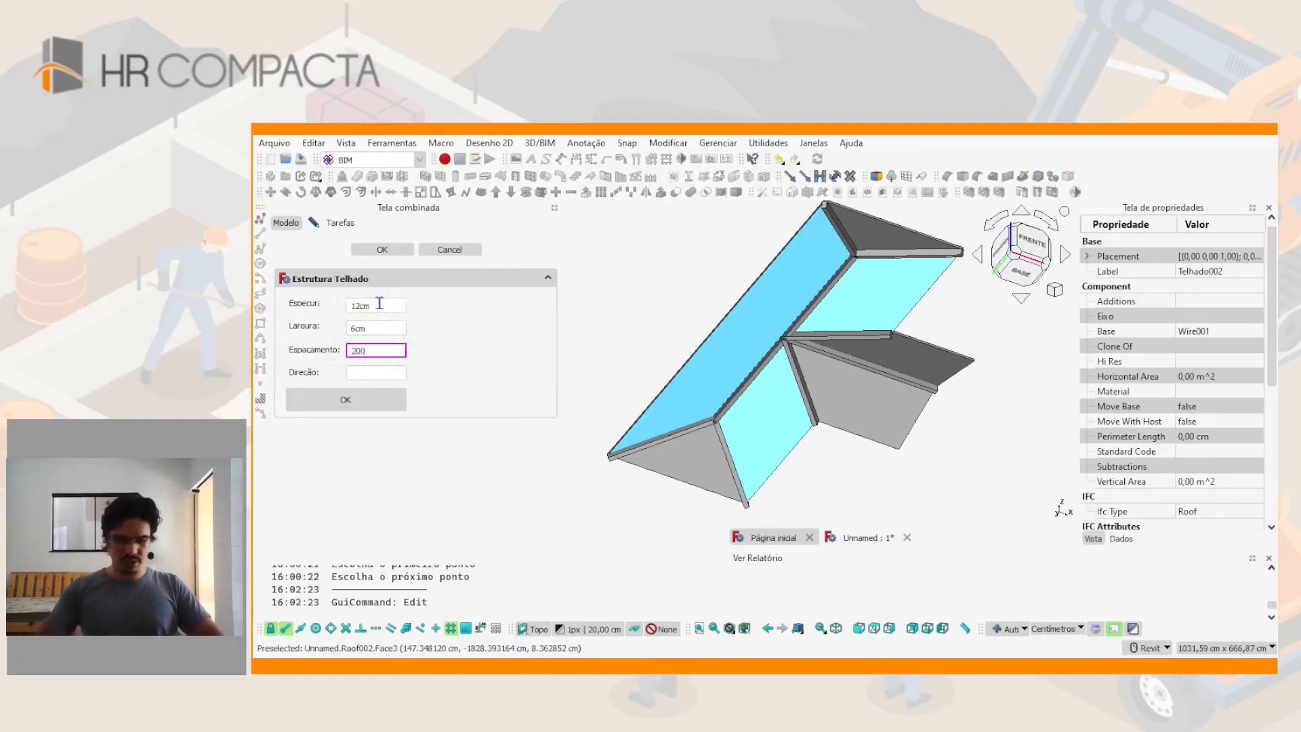
{"action": "left_click", "coordinate": [377, 250]}
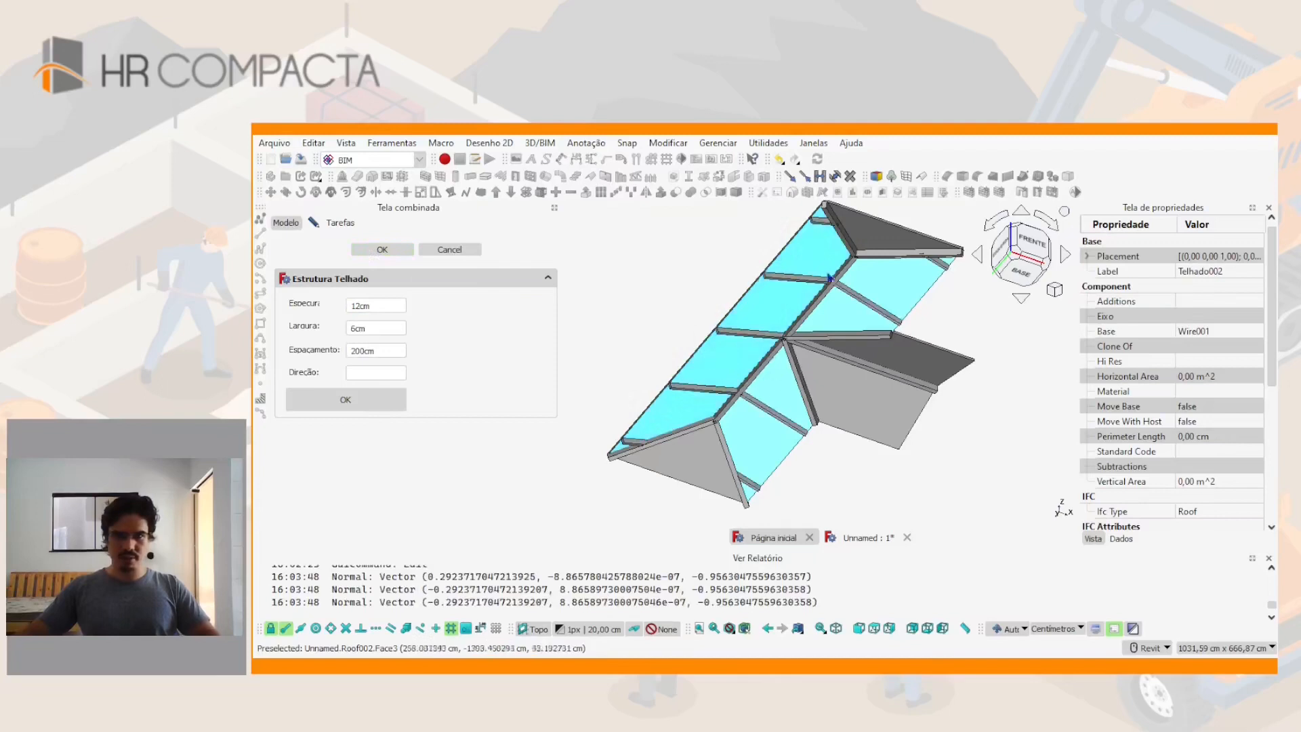
Set the spacing of the members under the long main-ridge planes to 150 cm
{"action": "middle_click_drag", "start_coordinate": [692, 340], "coordinate": [555, 414], "text": "shift"}
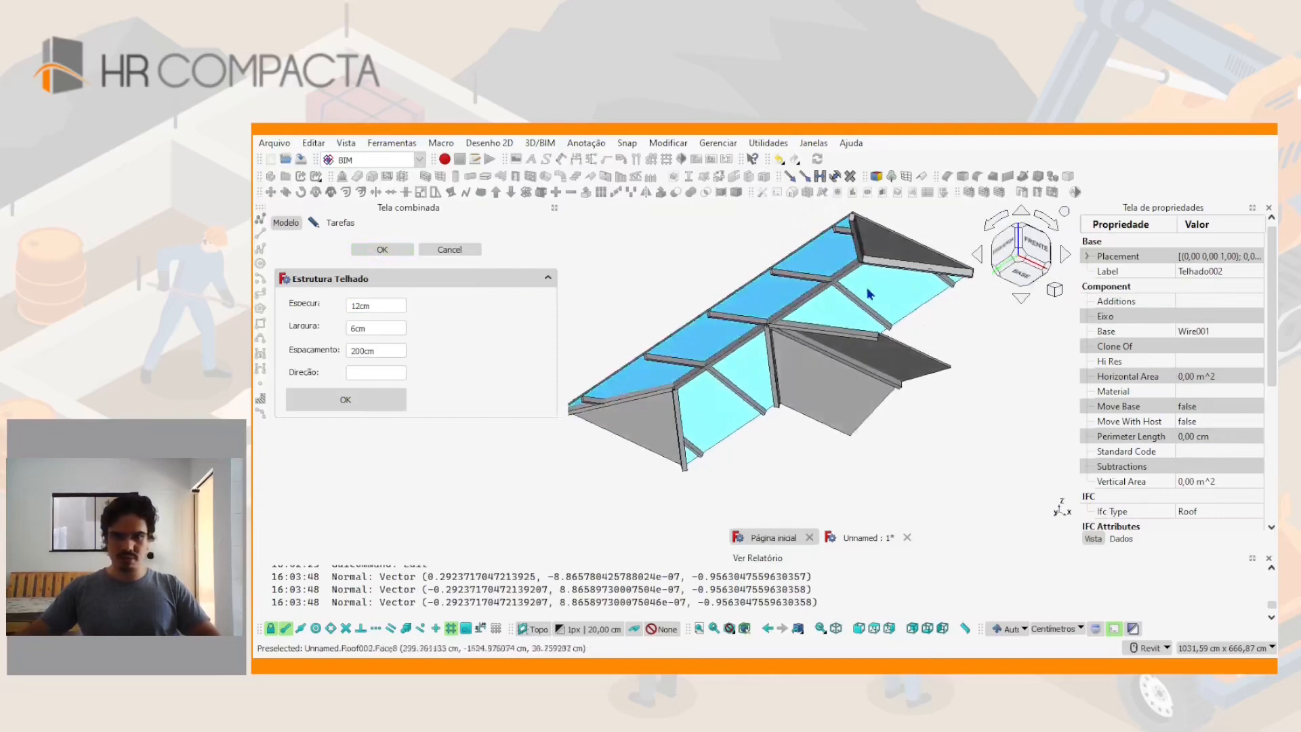
{"action": "middle_click_drag", "start_coordinate": [734, 372], "coordinate": [761, 352]}
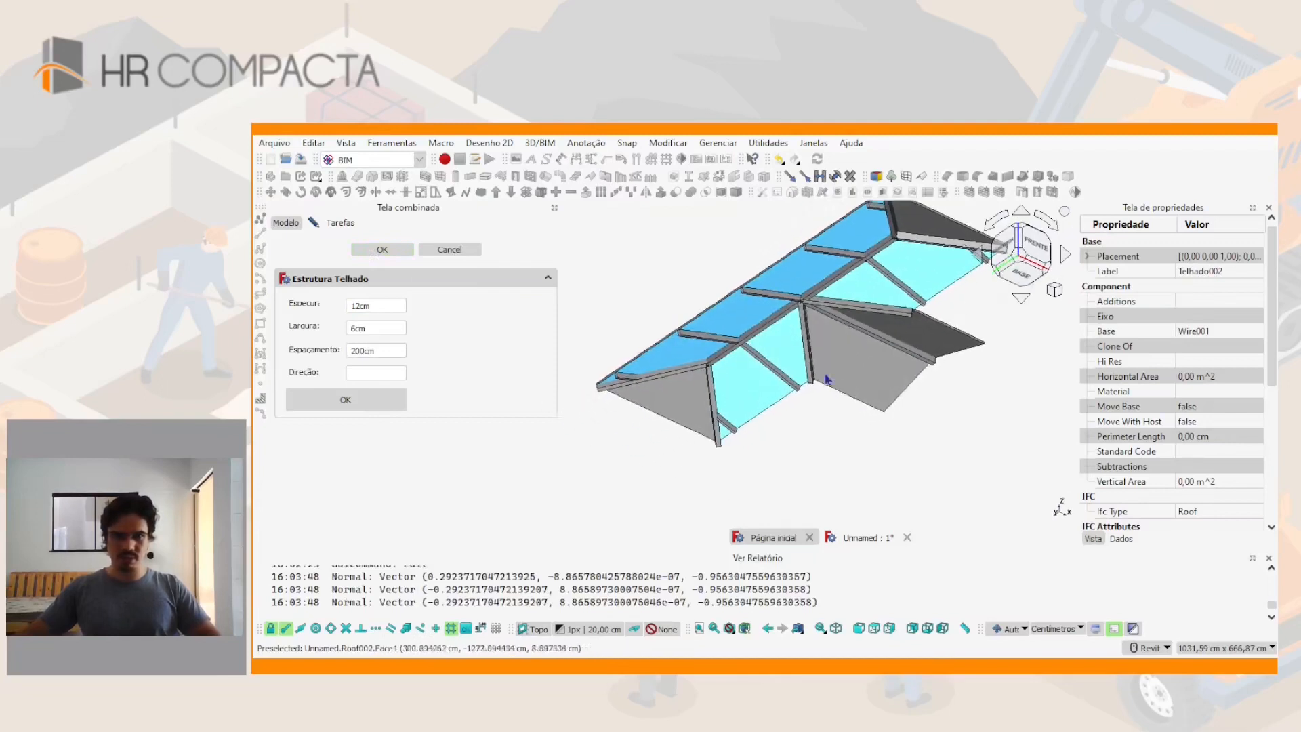
{"action": "left_click", "coordinate": [684, 333]}
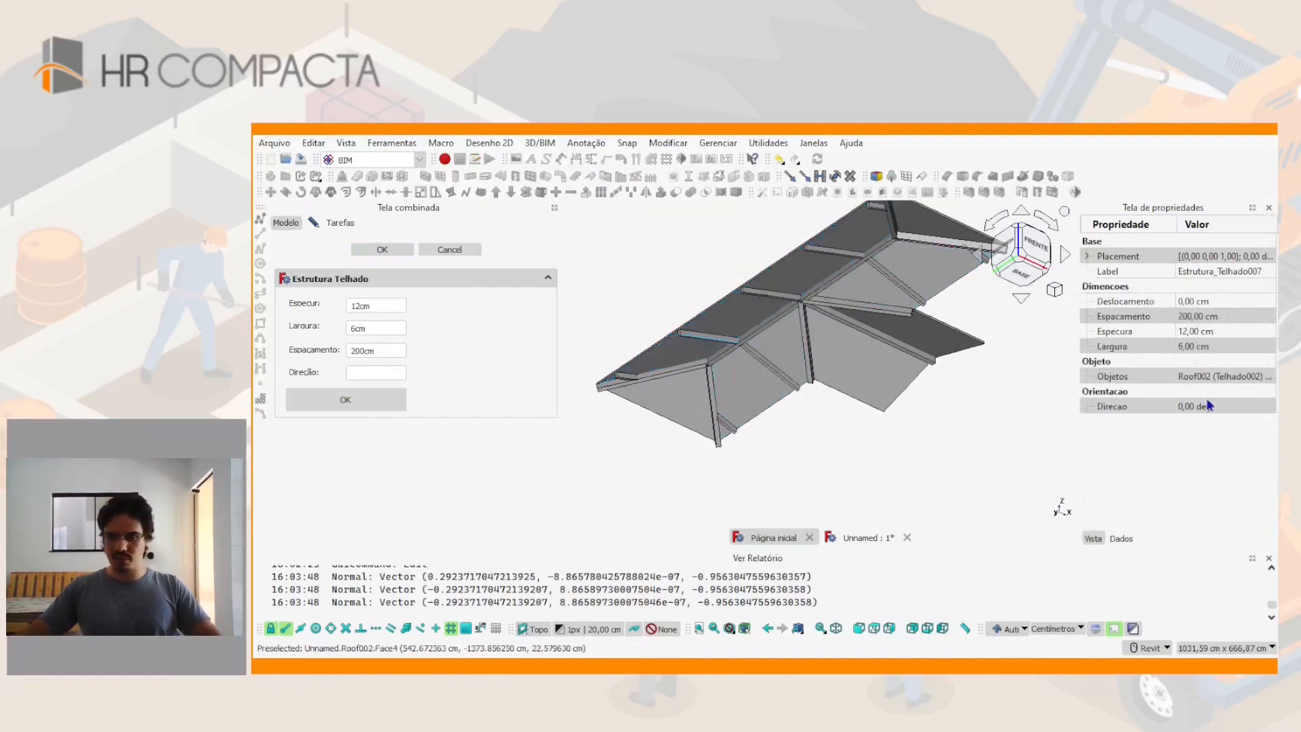
{"action": "left_click", "coordinate": [1206, 316]}
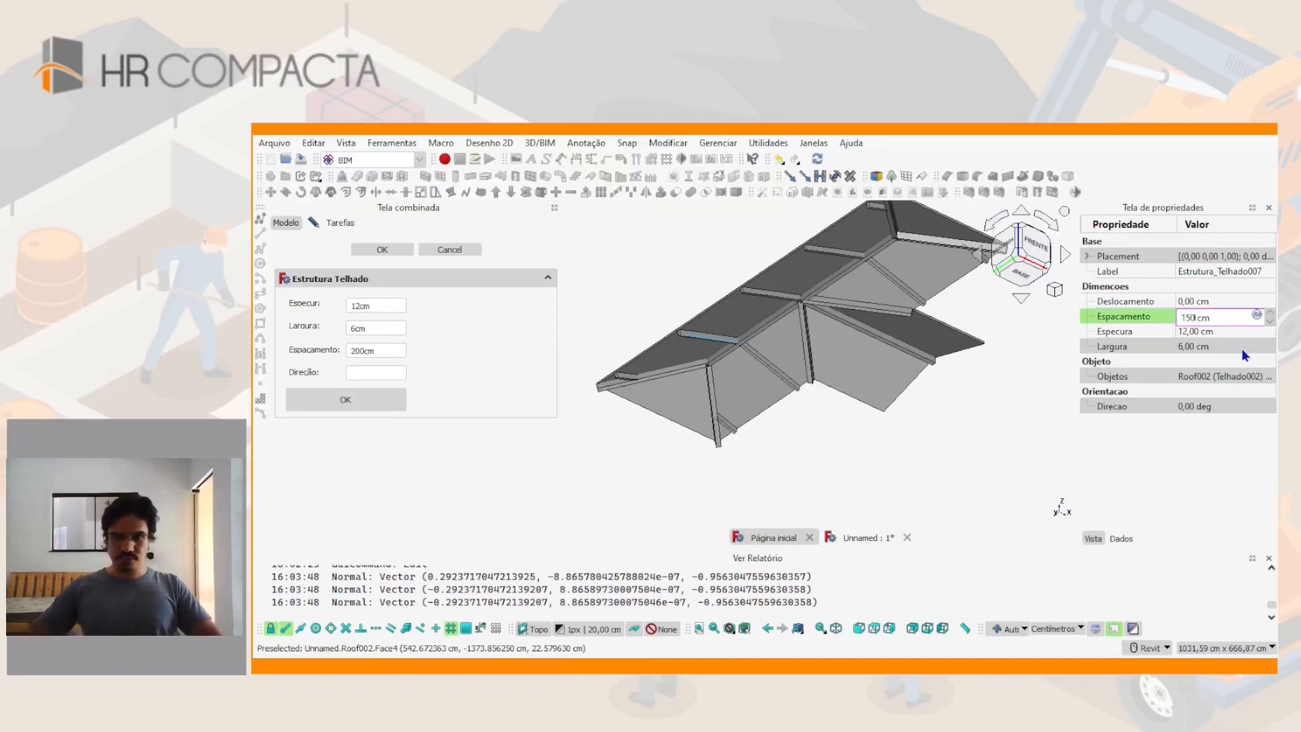
{"action": "key", "text": "Return"}
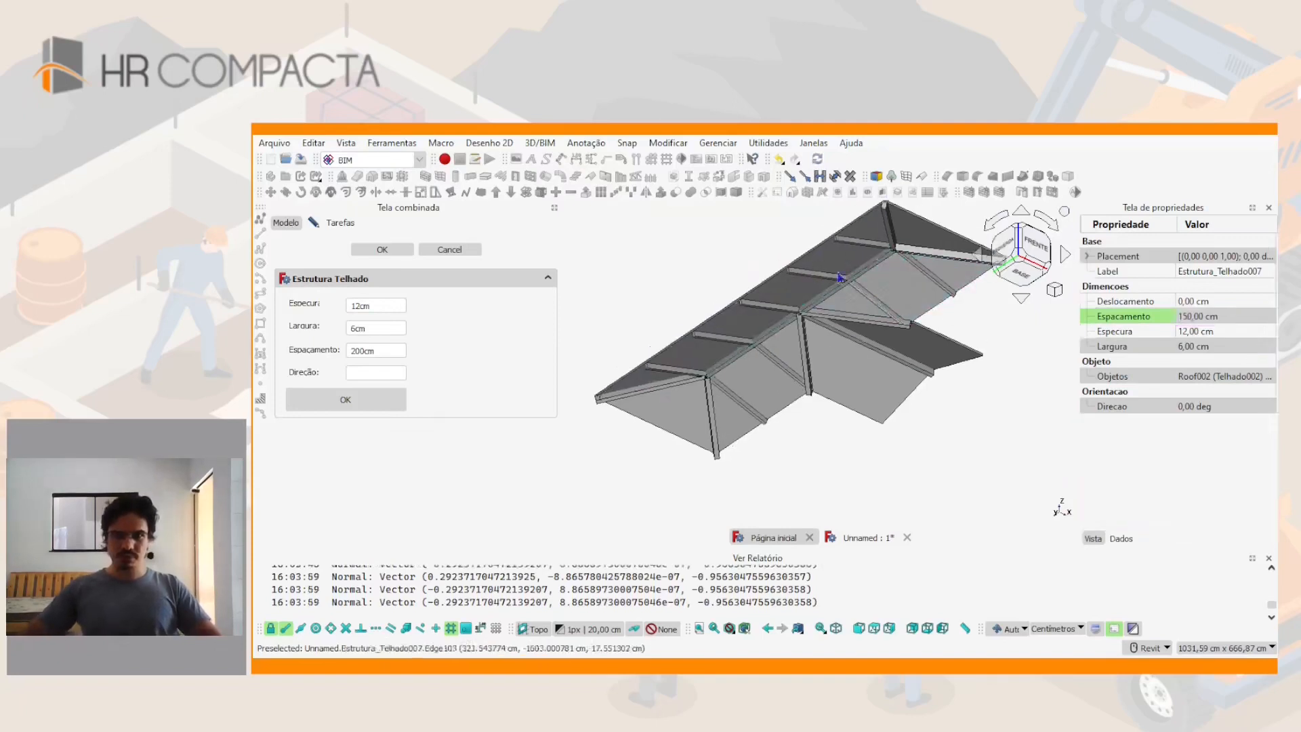
{"action": "middle_click_drag", "start_coordinate": [794, 302], "coordinate": [794, 287], "text": "shift"}
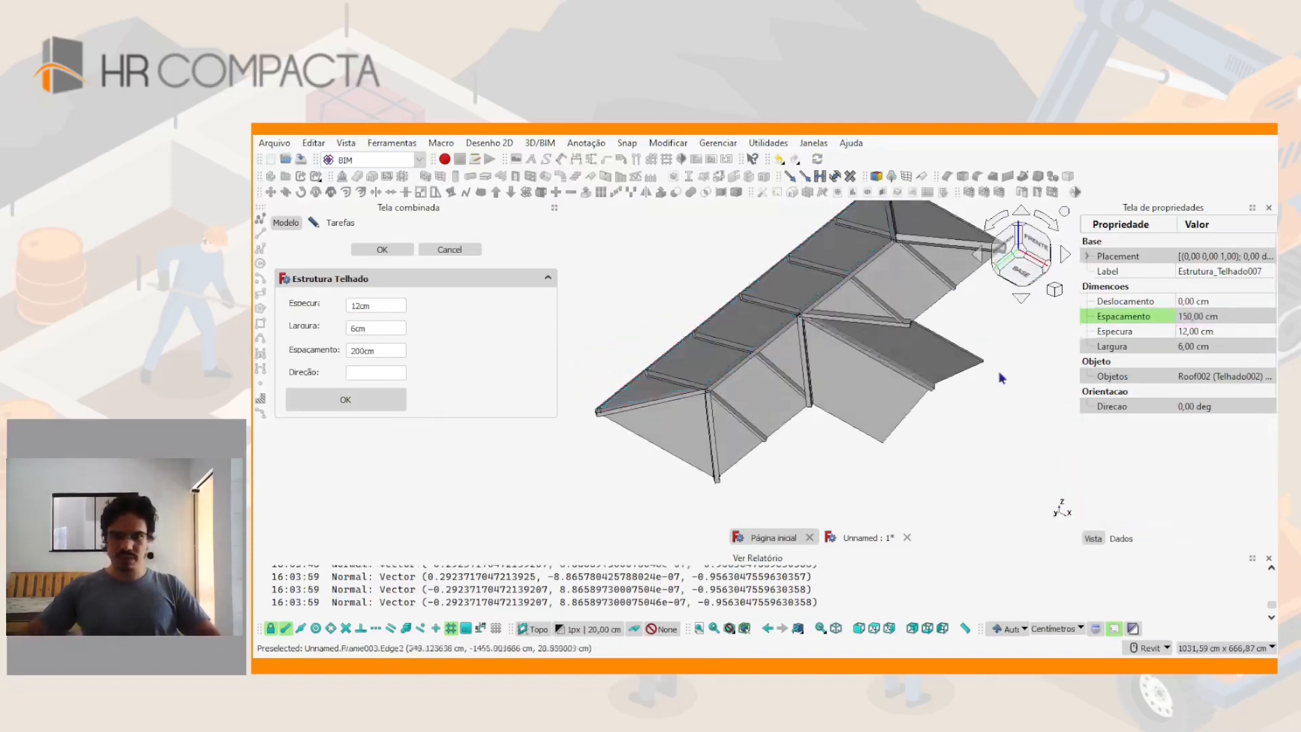
Set the spacing of the members under the long main-ridge planes to 160 cm
{"action": "left_click", "coordinate": [1192, 321]}
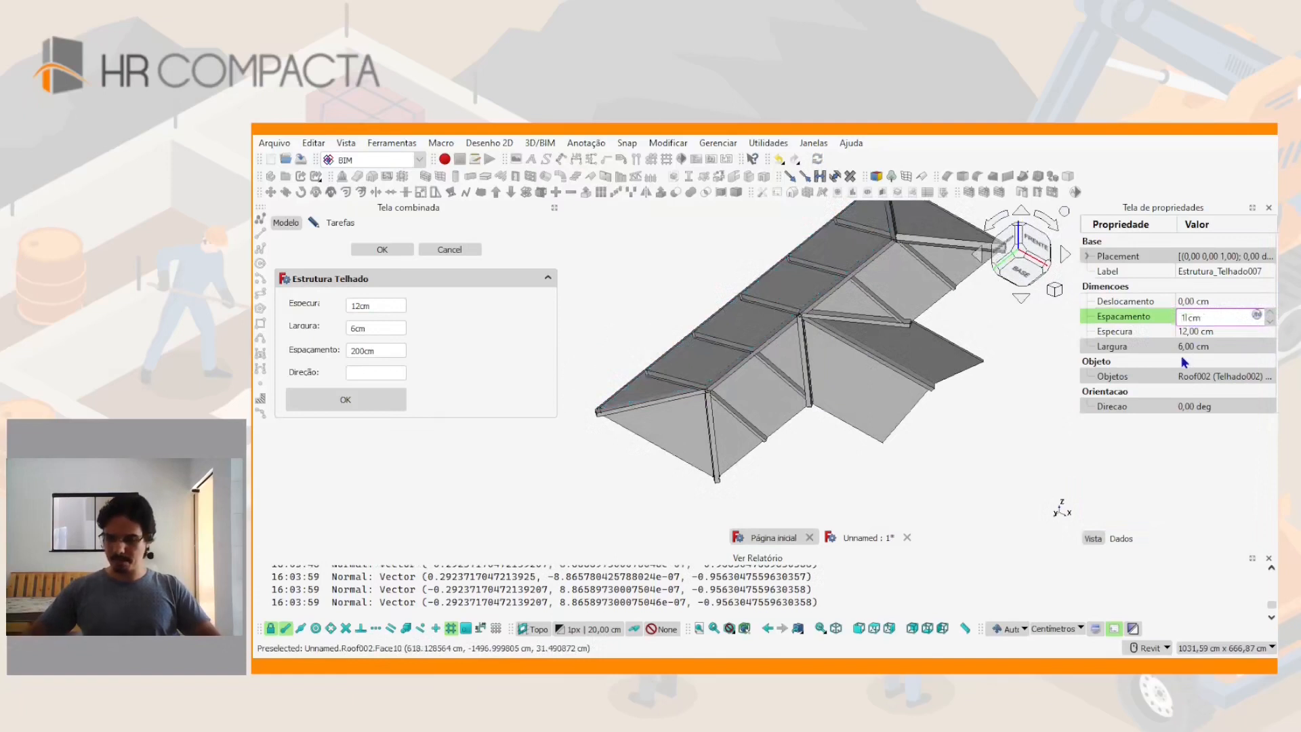
{"action": "key", "text": "Return"}
{"action": "mouse_move", "coordinate": [874, 369]}
{"action": "middle_mouse_down", "text": "shift"}
{"action": "mouse_move", "coordinate": [883, 357]}
{"action": "mouse_move", "coordinate": [892, 372]}
{"action": "middle_mouse_up", "text": "shift"}
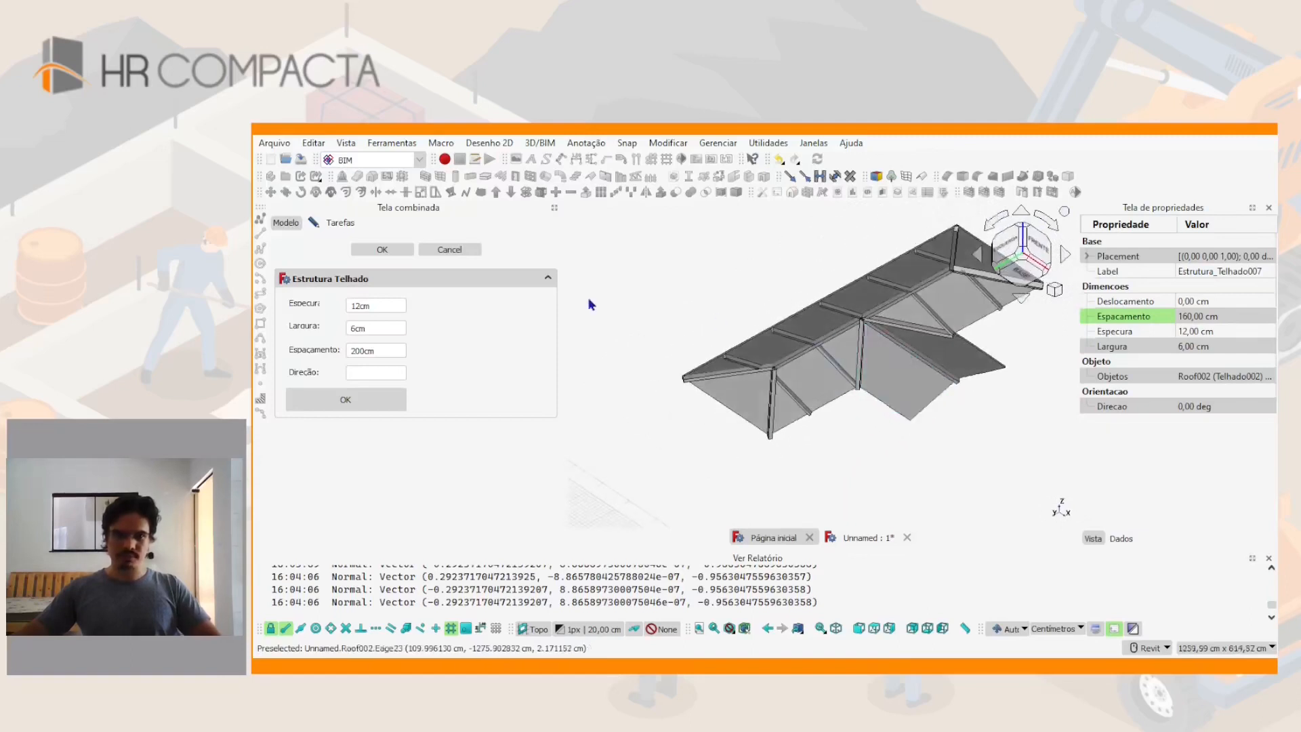
Generate 12 cm by 6 cm members spaced 200 cm apart, with direction 90, beneath the hip-end planes and both side-wing planes
{"action": "middle_click_drag", "start_coordinate": [794, 385], "coordinate": [757, 396]}
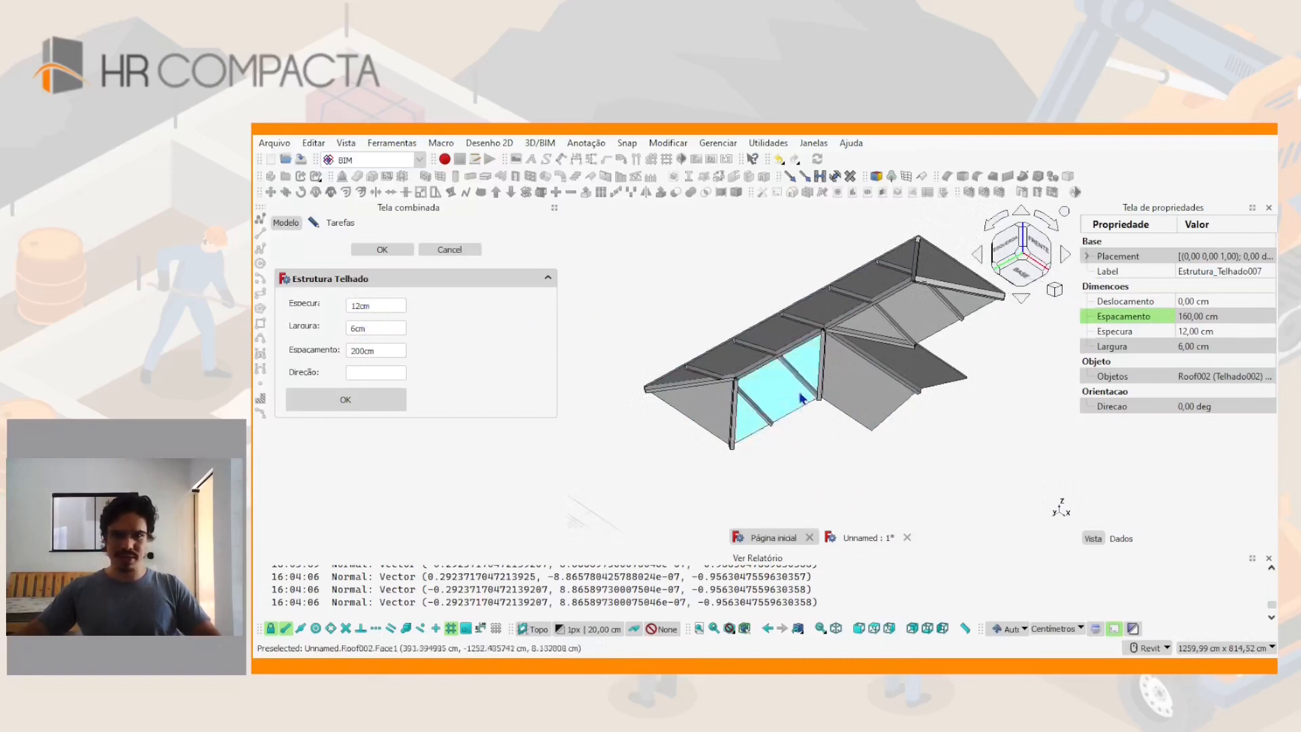
{"action": "middle_click_drag", "start_coordinate": [789, 381], "coordinate": [756, 381]}
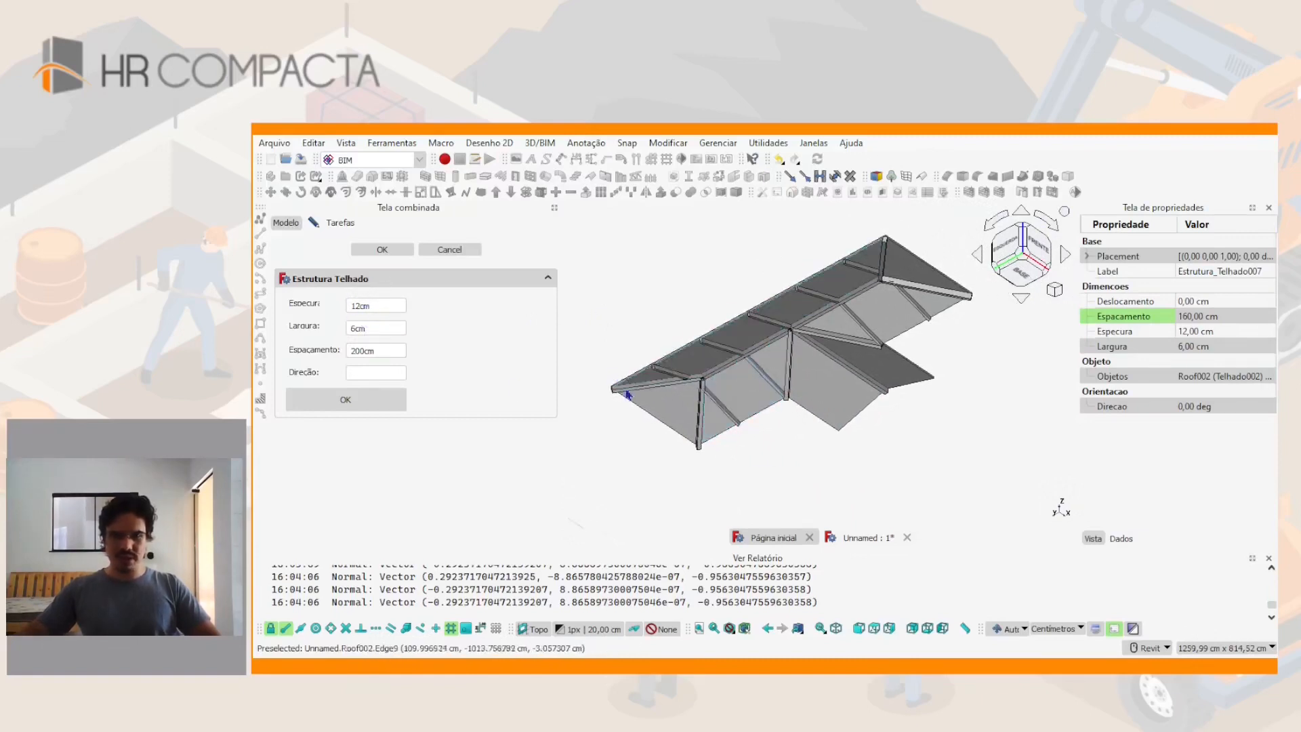
{"action": "left_click", "coordinate": [681, 406]}
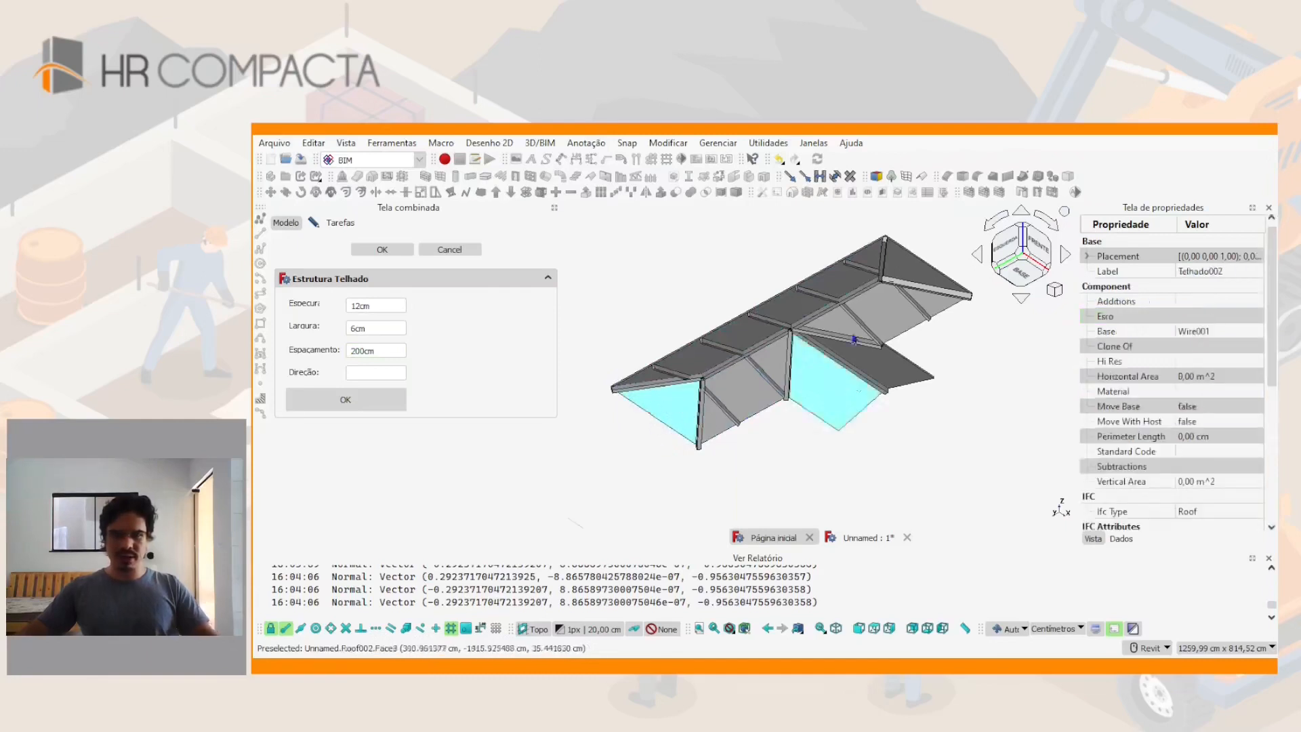
{"action": "left_click", "coordinate": [907, 274], "text": "ctrl"}
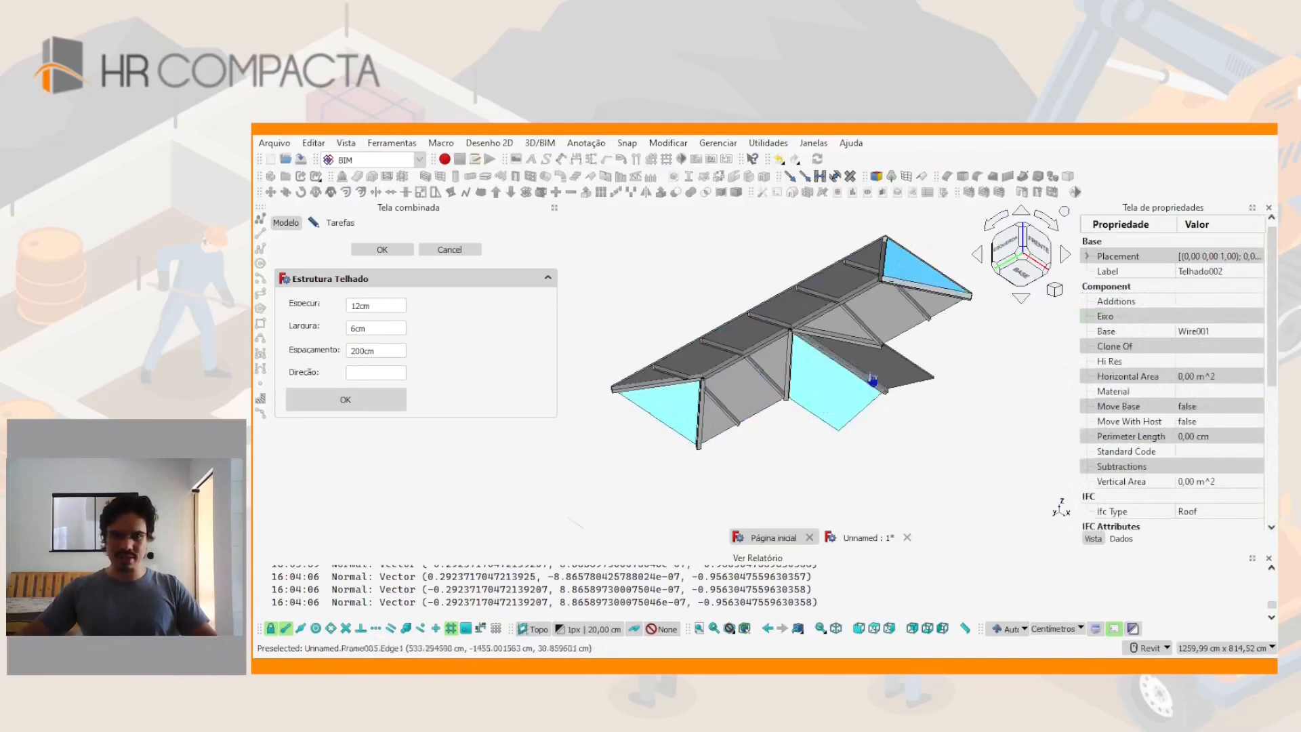
{"action": "key", "text": "0"}
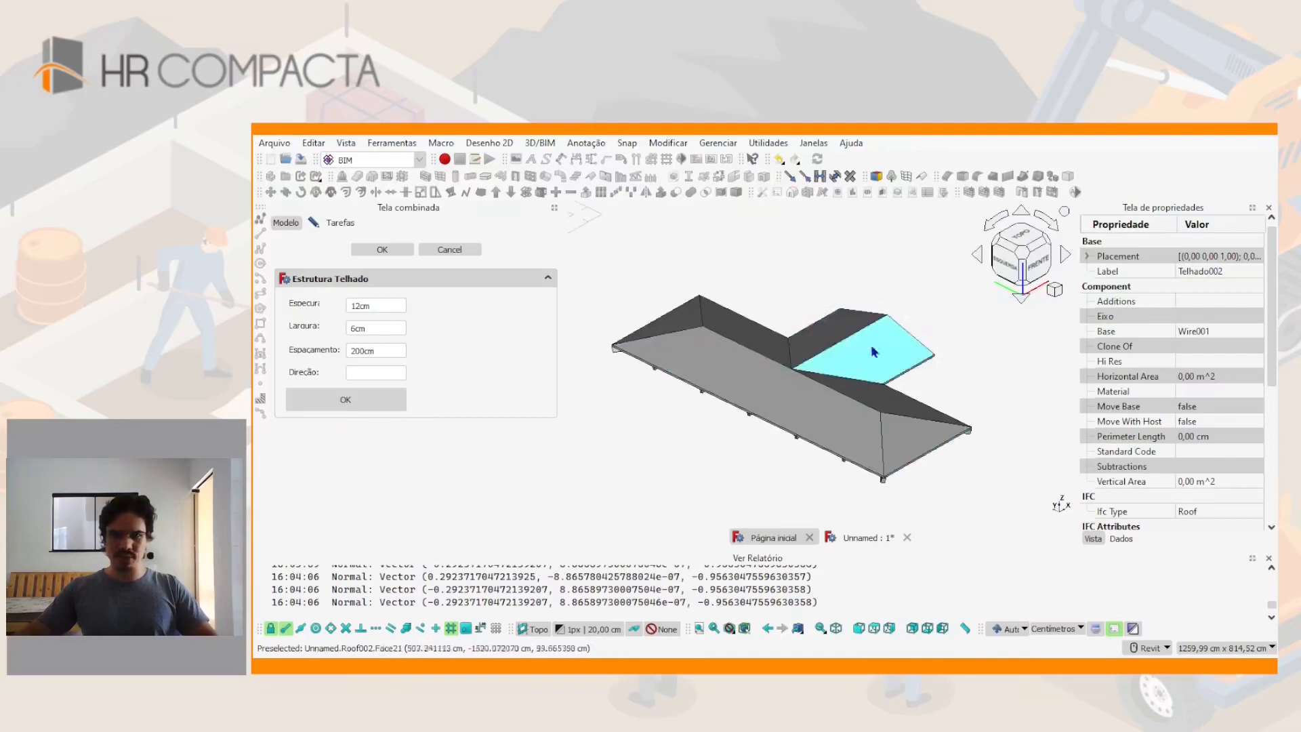
{"action": "middle_click_drag", "start_coordinate": [874, 353], "coordinate": [868, 328], "text": "shift"}
{"action": "middle_click_drag", "start_coordinate": [912, 448], "coordinate": [969, 296]}
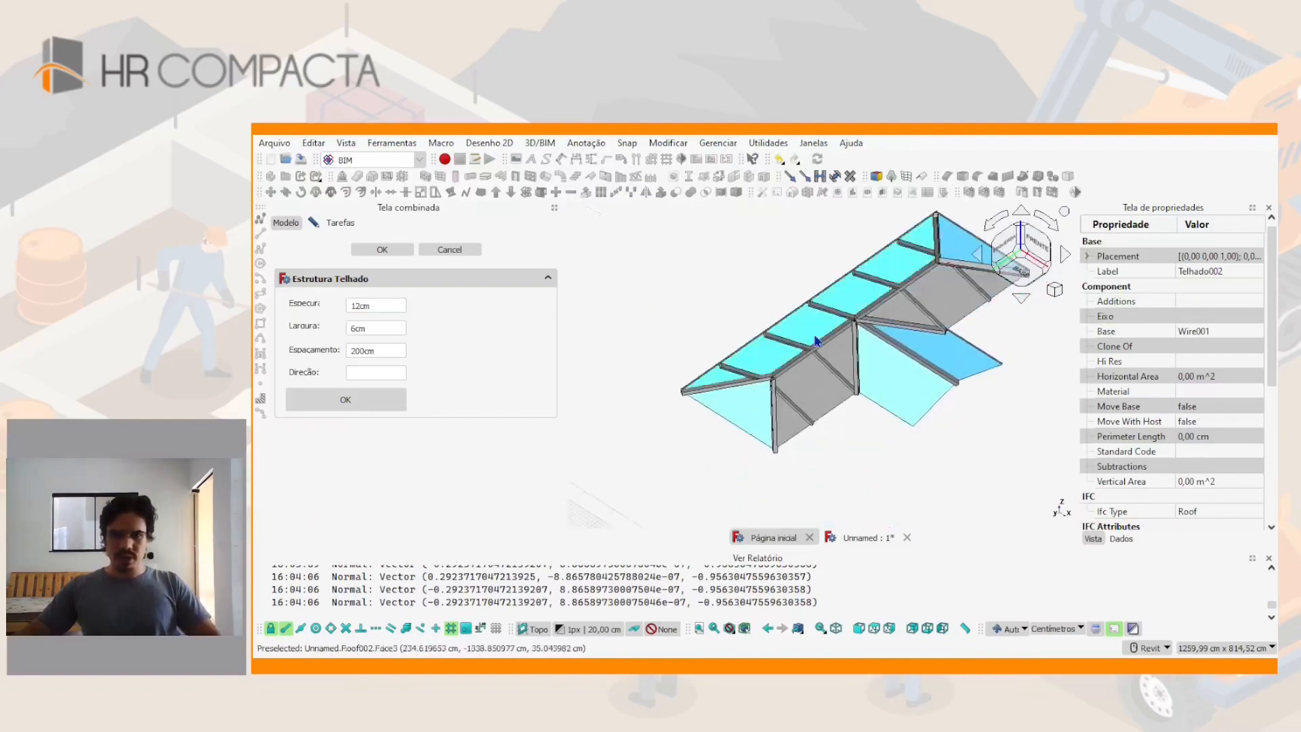
{"action": "middle_click_drag", "start_coordinate": [817, 339], "coordinate": [782, 361]}
{"action": "type", "text": "90"}
{"action": "left_click", "coordinate": [372, 402]}
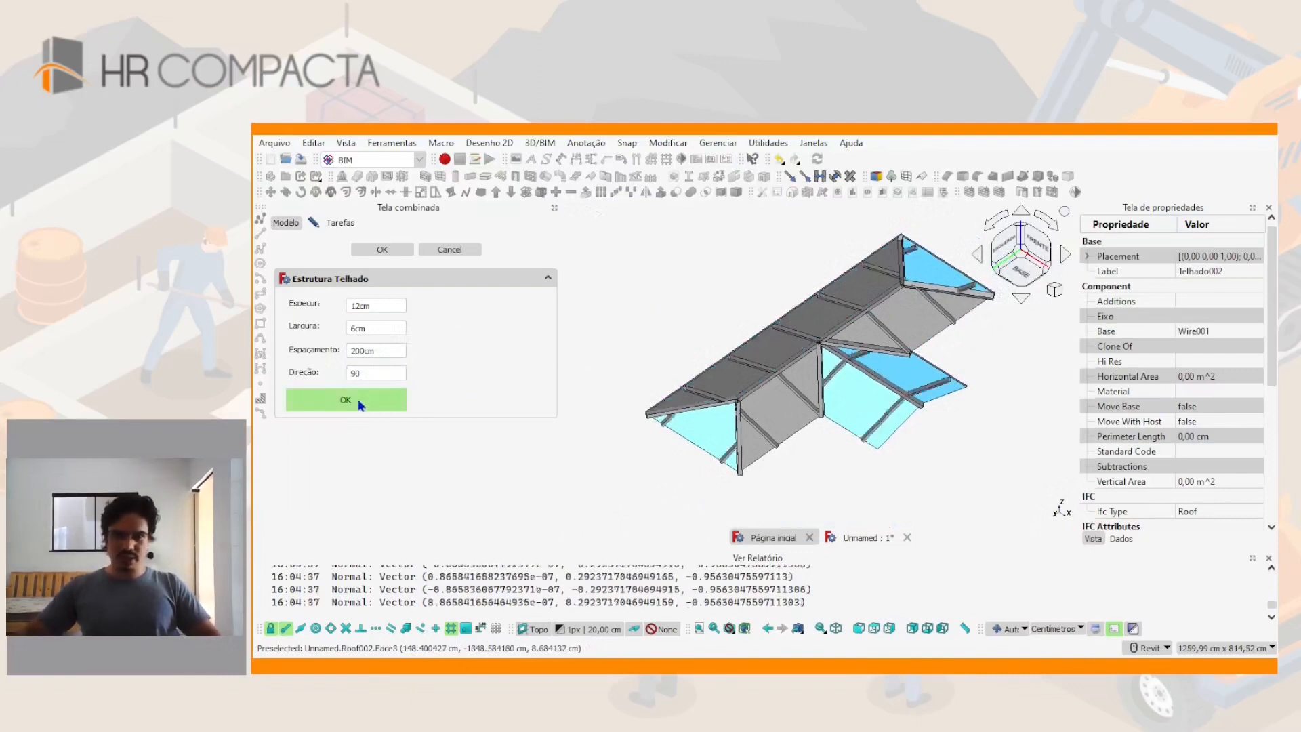
Set the spacing of the members under the hip ends and side wing to 150 cm
{"action": "scroll", "coordinate": [689, 439], "scroll_direction": "up", "scroll_amount": 3}
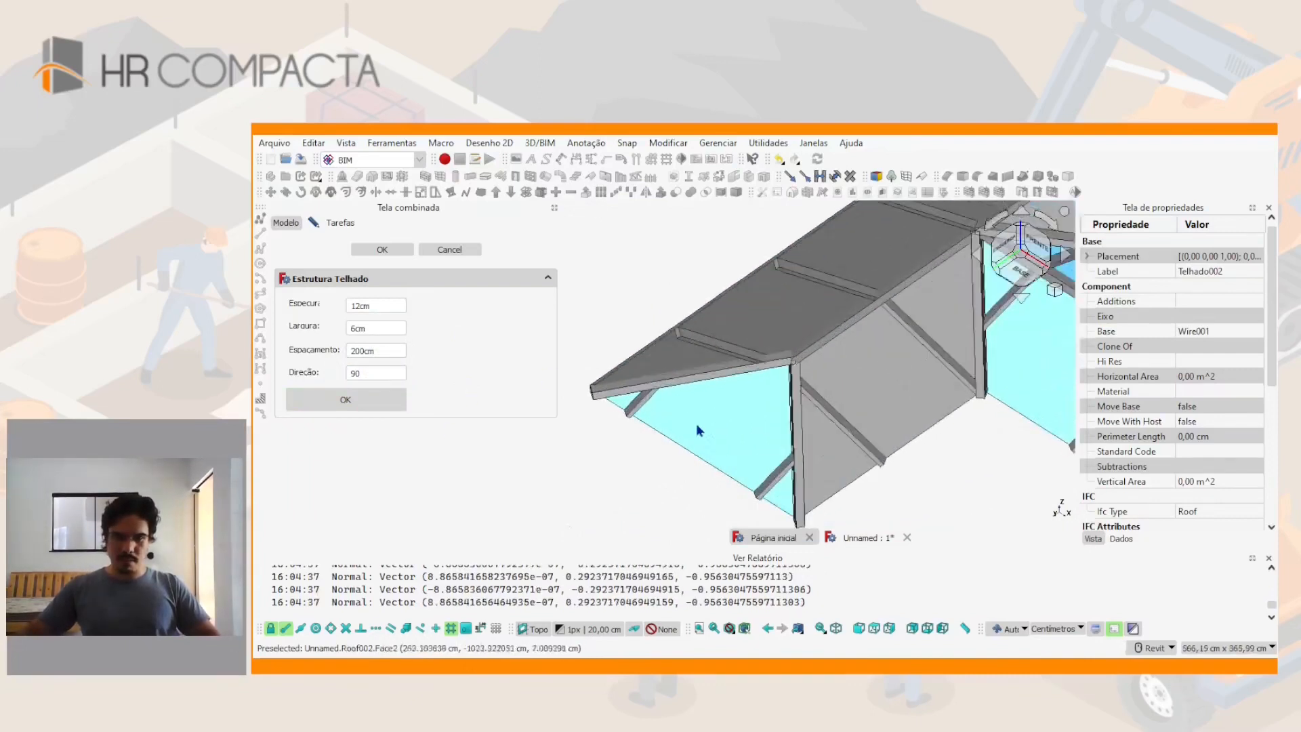
{"action": "scroll", "coordinate": [696, 424], "scroll_direction": "down", "scroll_amount": 4}
{"action": "scroll", "coordinate": [807, 374], "scroll_direction": "up", "scroll_amount": 2}
{"action": "scroll", "coordinate": [718, 426], "scroll_direction": "up", "scroll_amount": 3}
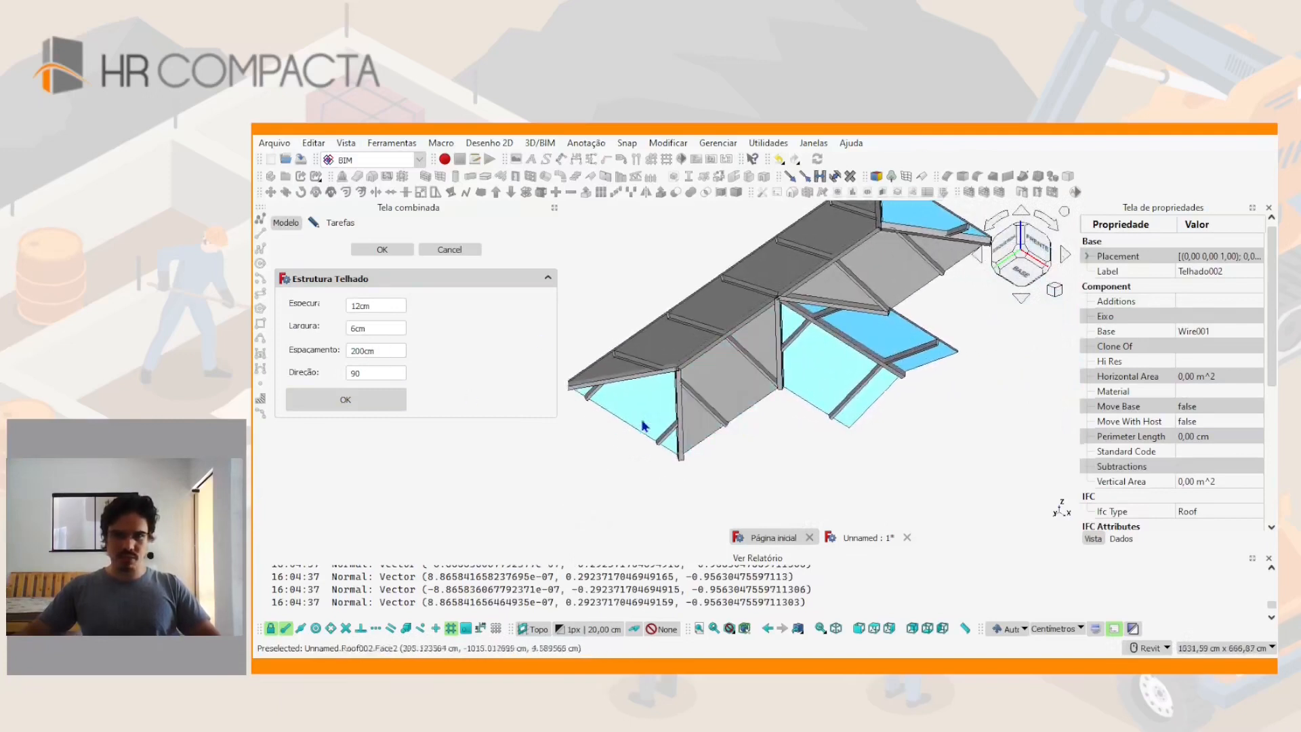
{"action": "left_click", "coordinate": [589, 395]}
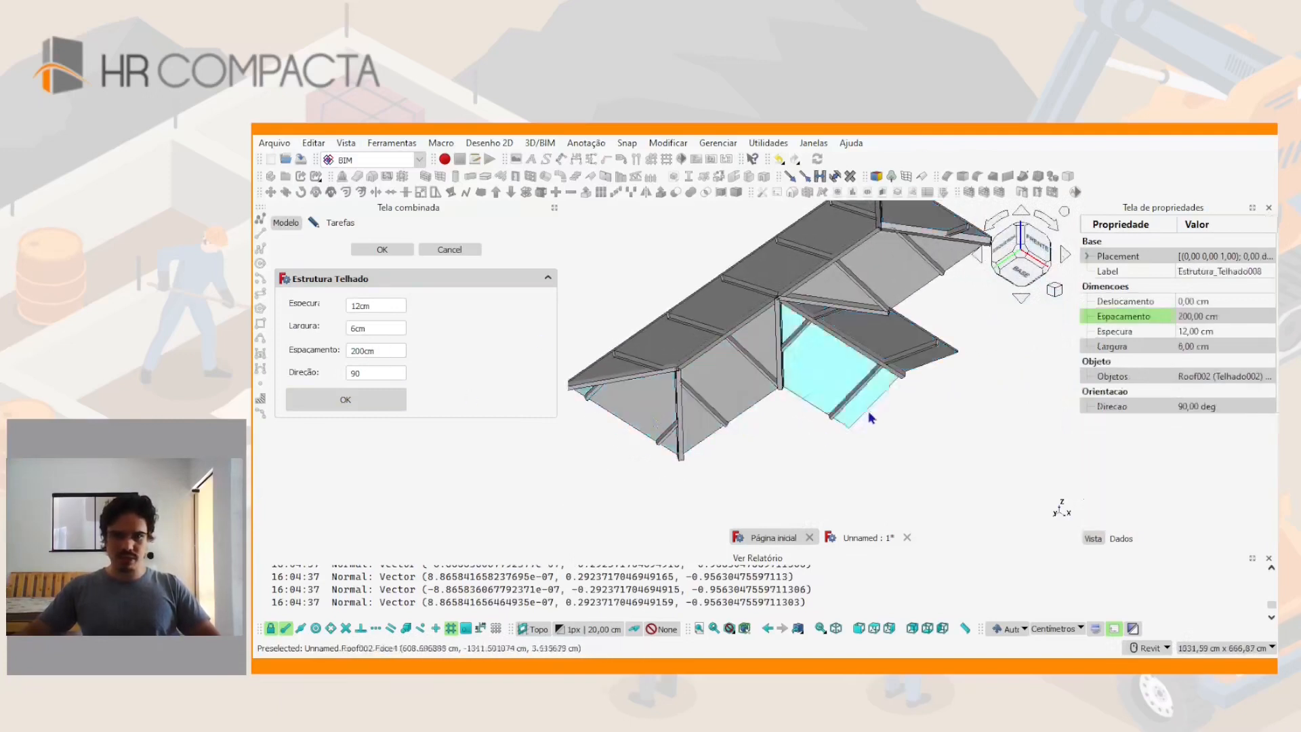
{"action": "left_click", "coordinate": [1191, 325]}
{"action": "type", "text": "150"}
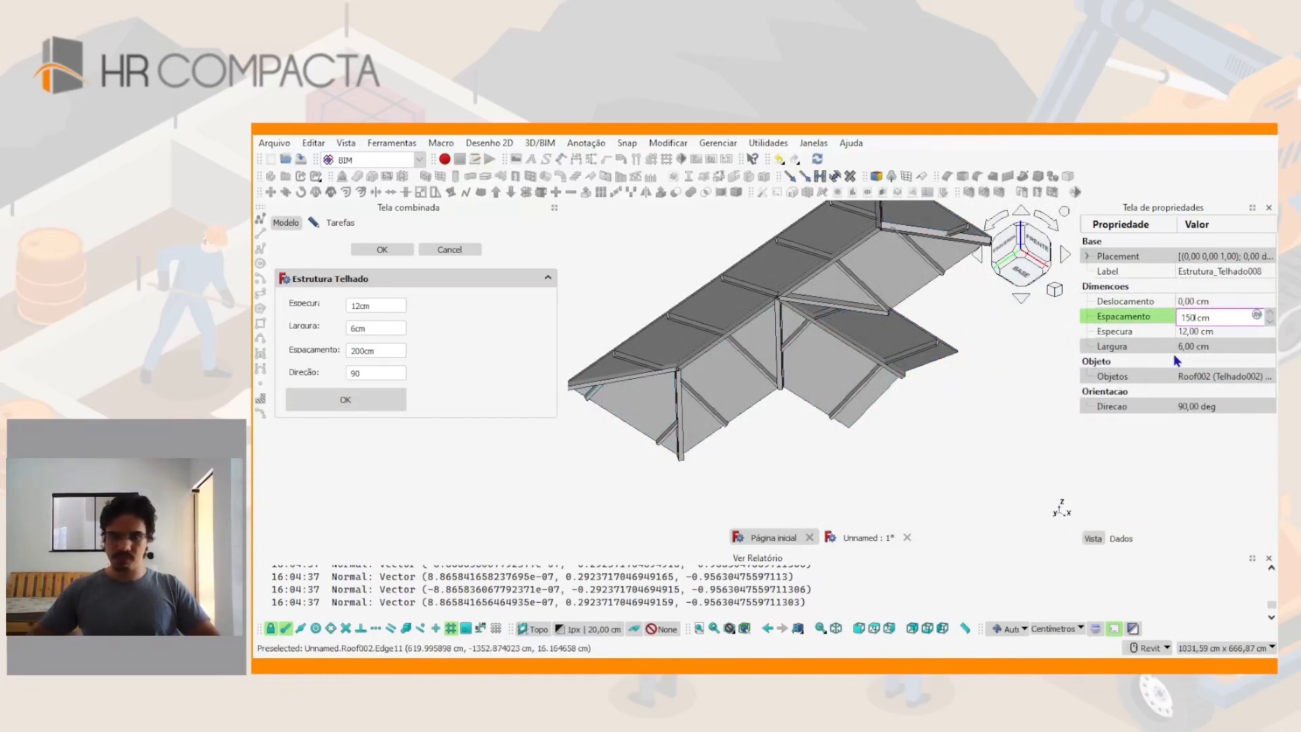
{"action": "key", "text": "Return"}
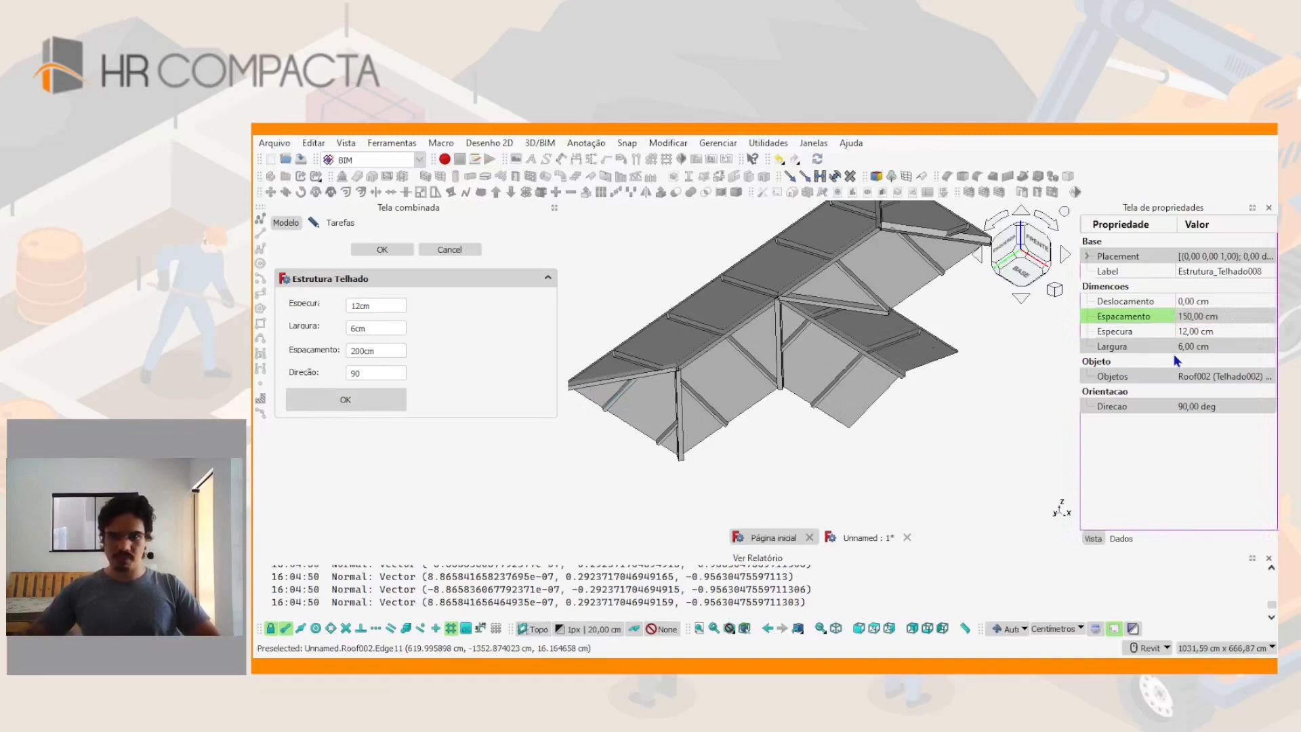
Set the displacement of the hip-end and side-wing members to 10 cm, checking their position in the rear view
{"action": "middle_click_drag", "start_coordinate": [895, 406], "coordinate": [906, 352], "text": "shift"}
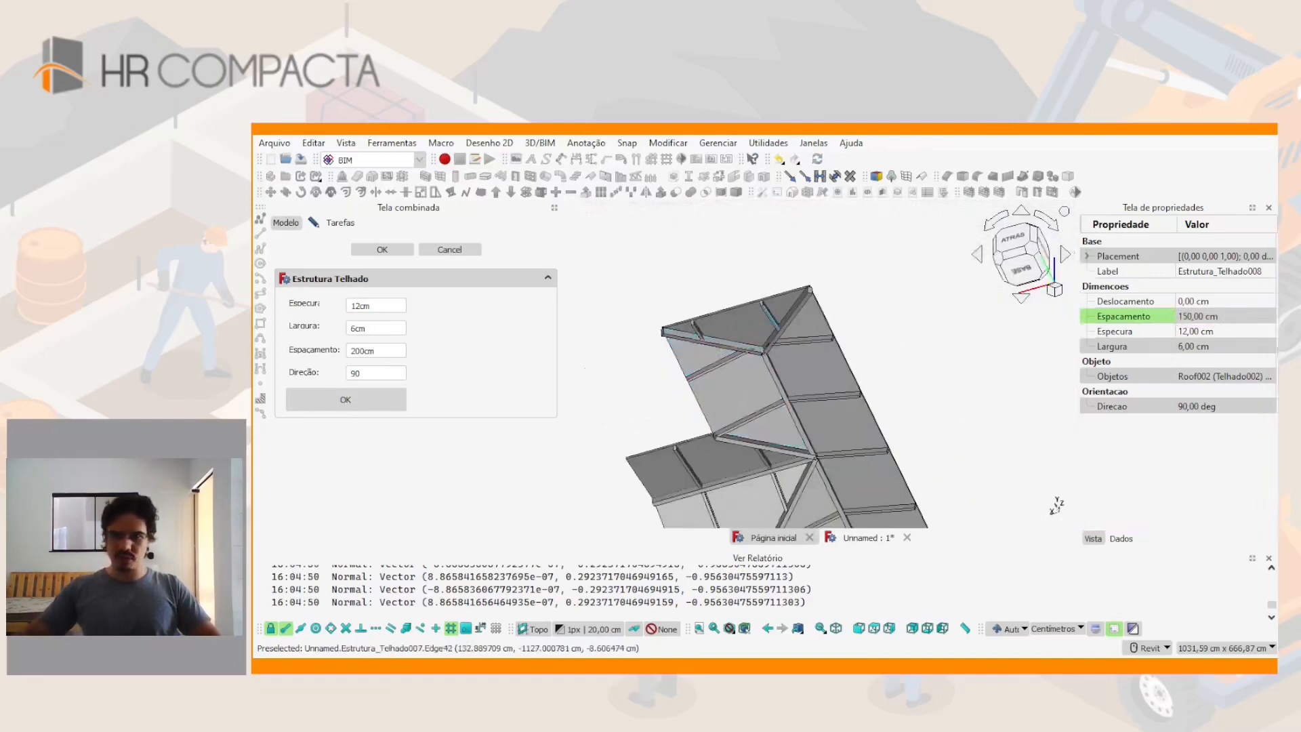
{"action": "left_click", "coordinate": [1199, 302]}
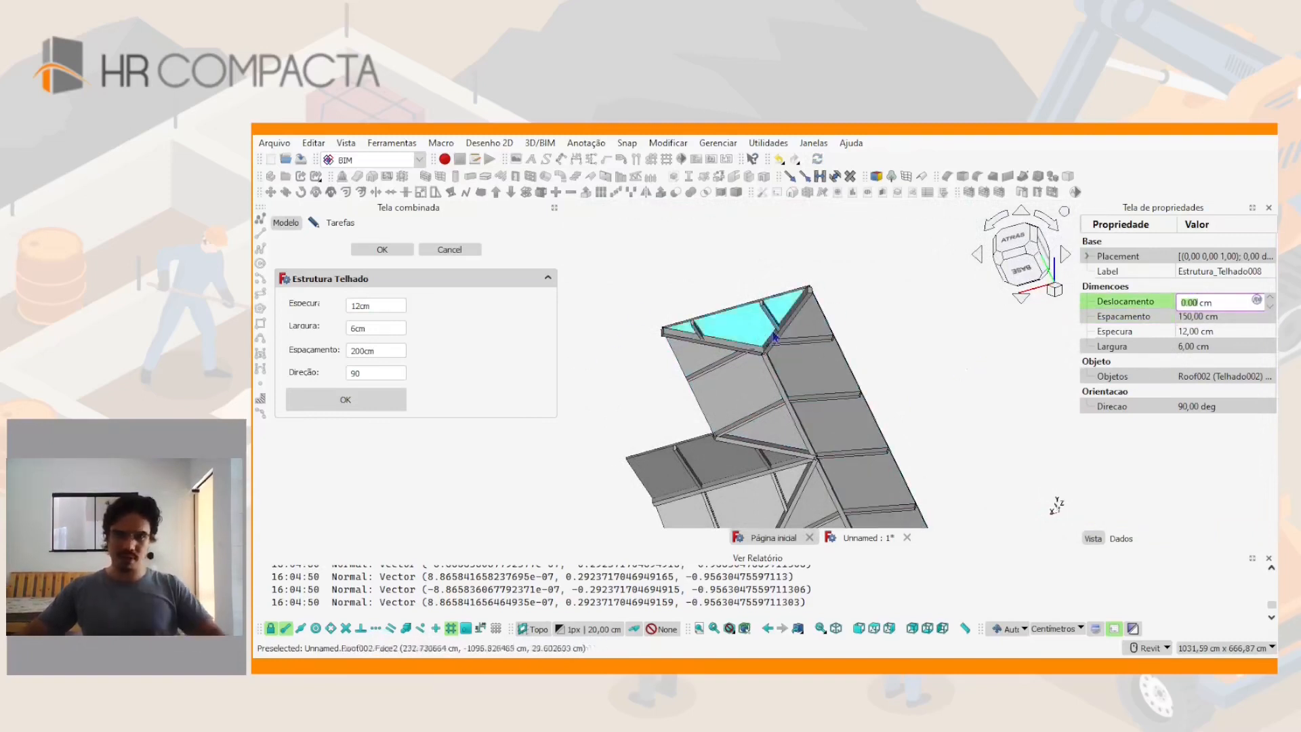
{"action": "left_click", "coordinate": [1014, 238]}
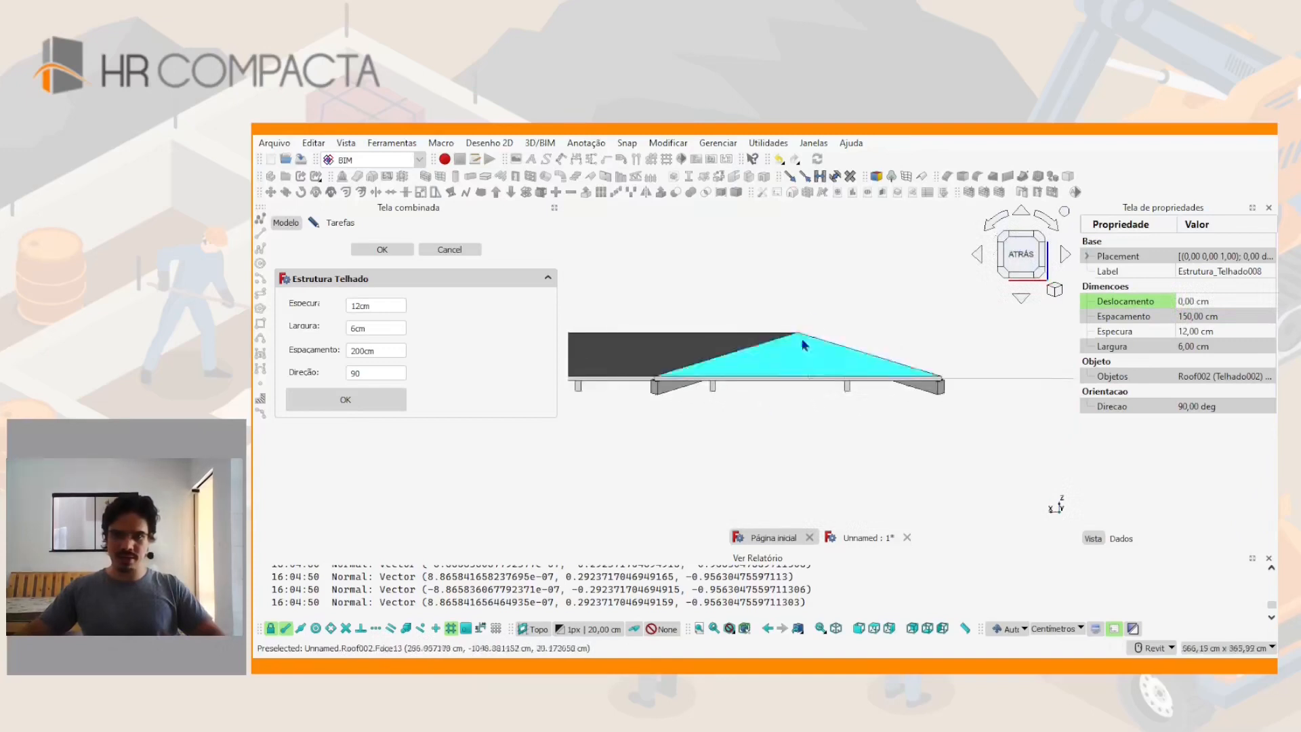
{"action": "left_click", "coordinate": [1191, 303]}
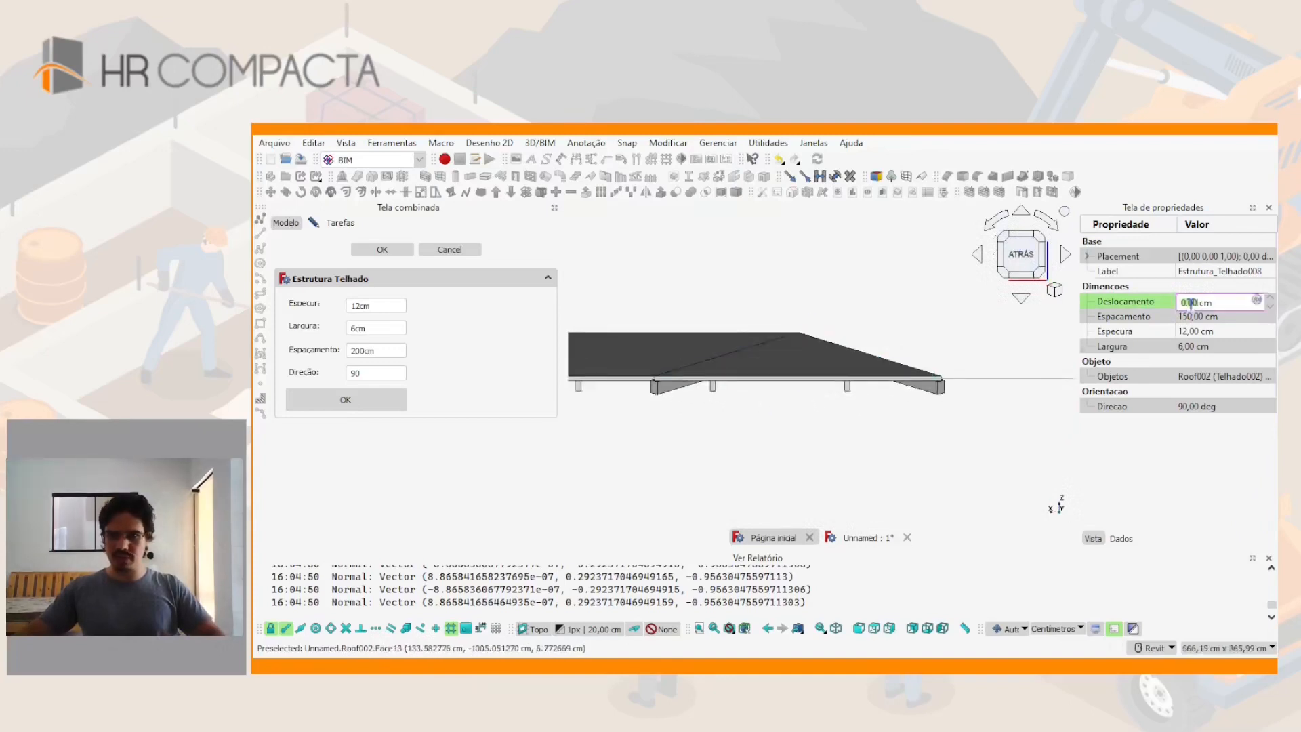
{"action": "key", "text": "Return"}
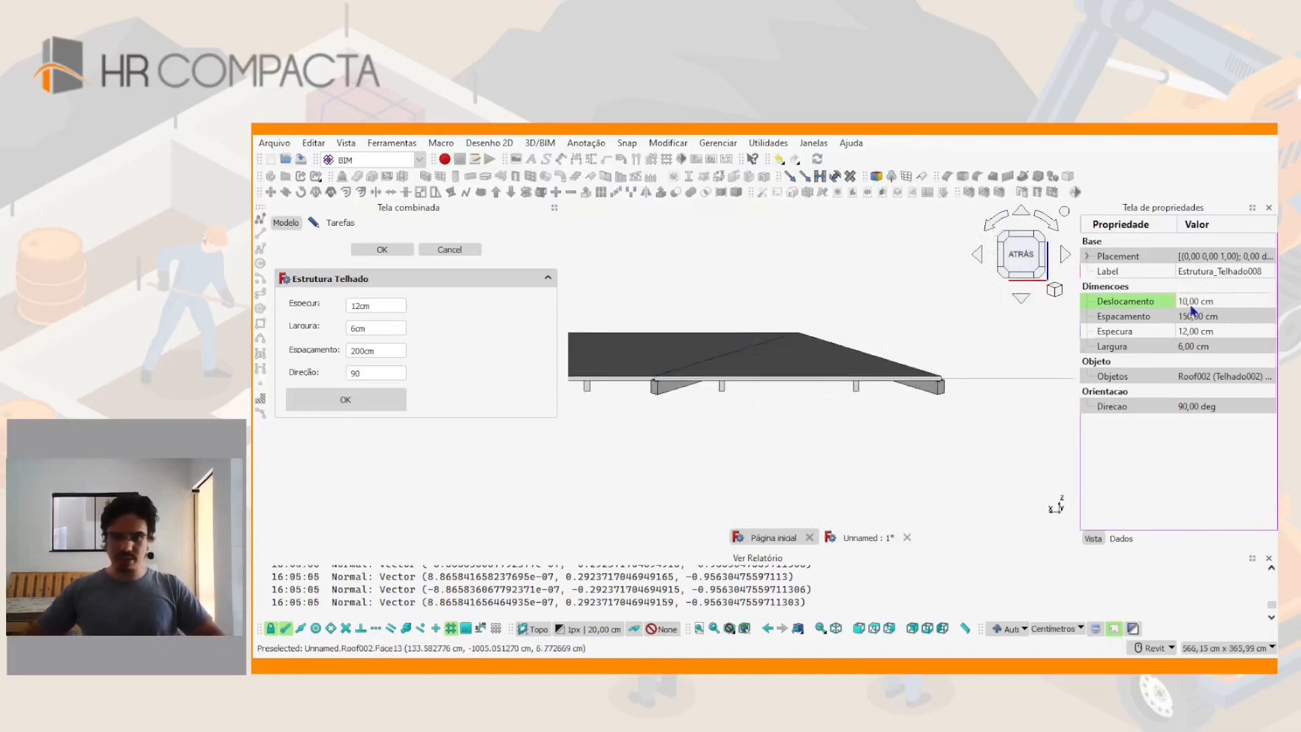
Try a displacement of 20 cm for the hip-end and side-wing members and set it back to 10 cm
{"action": "left_click", "coordinate": [1191, 302]}
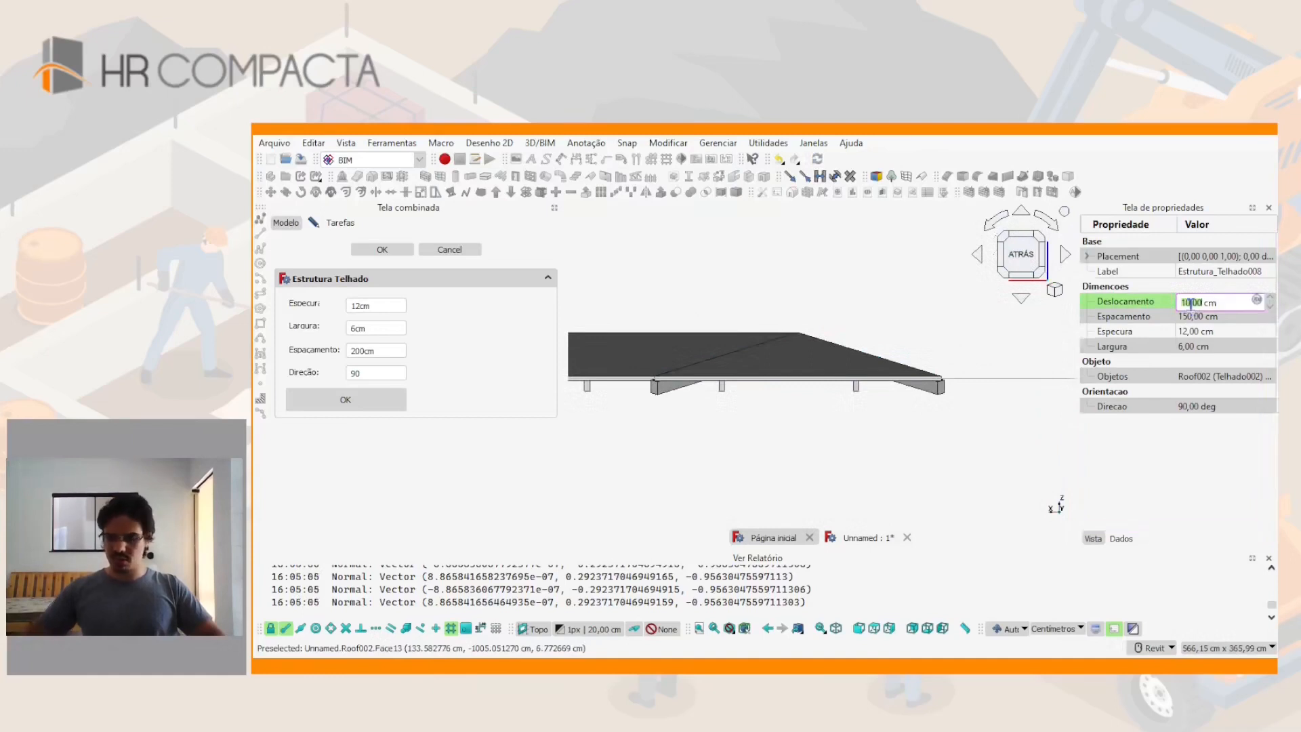
{"action": "type", "text": "20"}
{"action": "key", "text": "Return"}
{"action": "left_click", "coordinate": [1191, 305]}
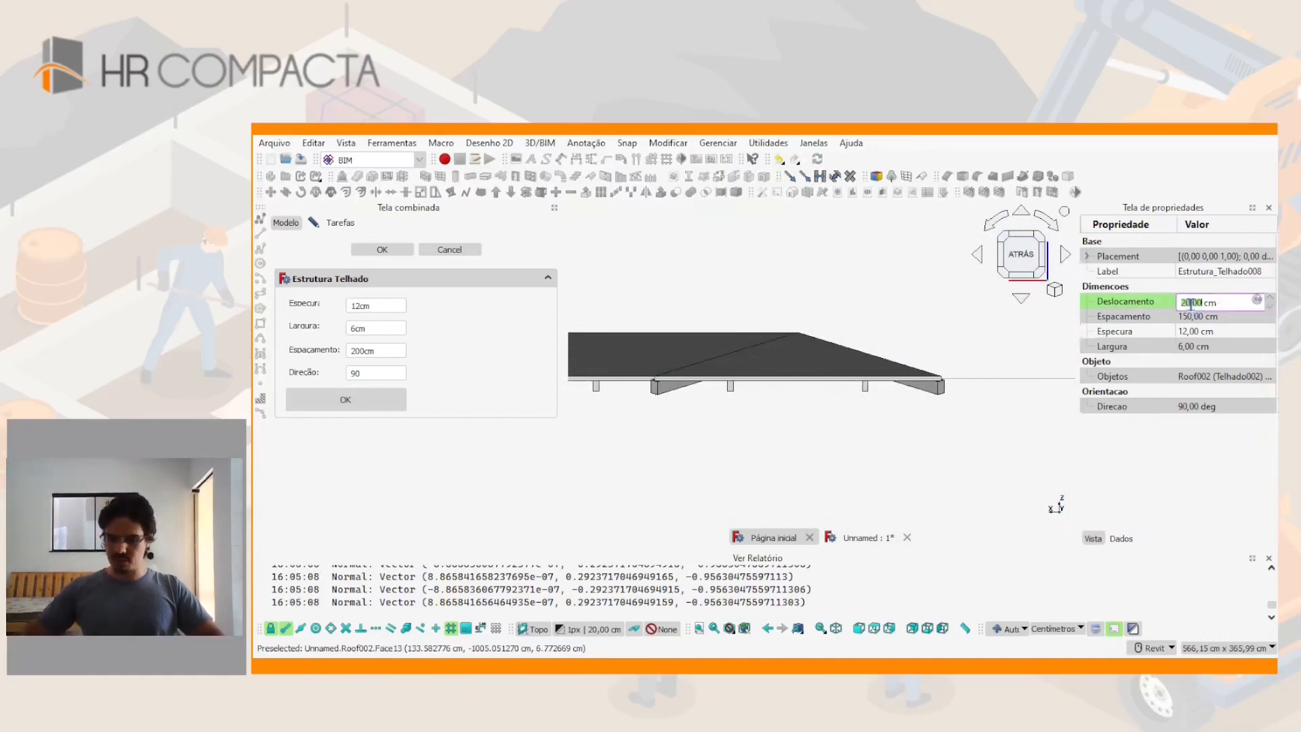
{"action": "key", "text": "Return"}
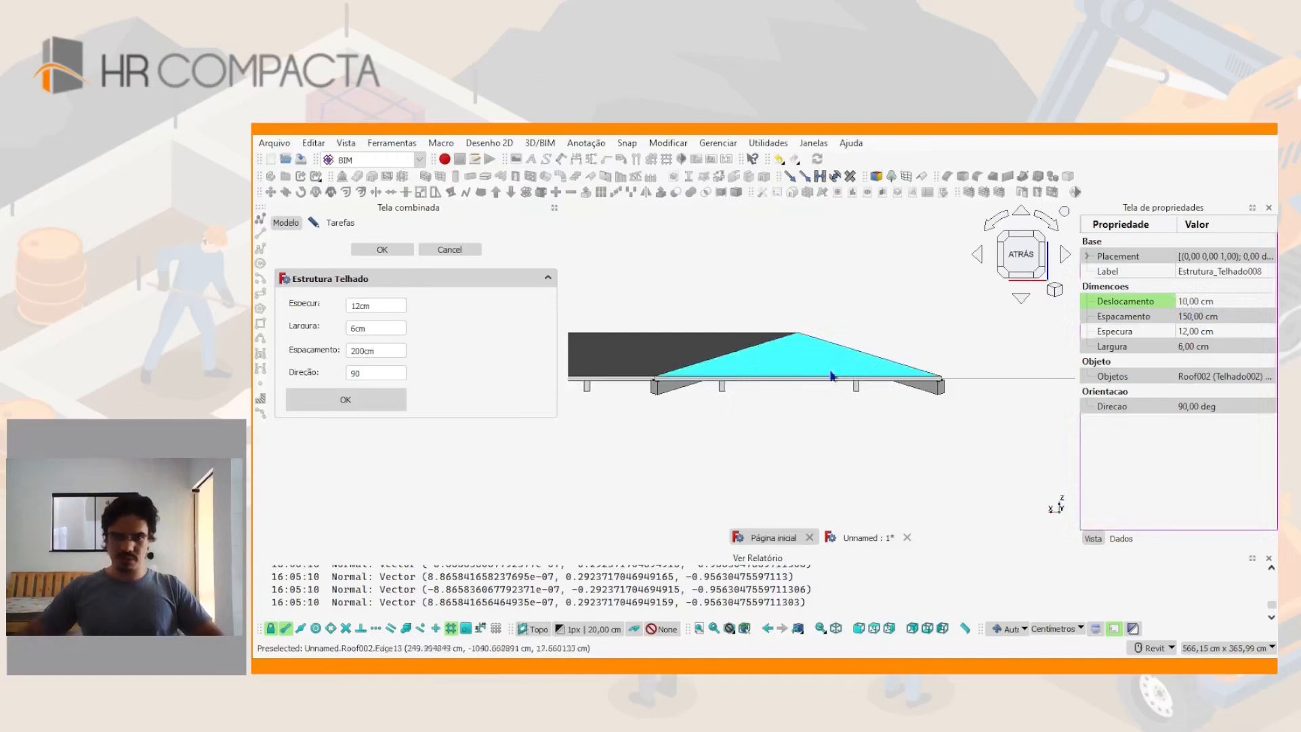
Generate 3 cm by 3 cm pieces spaced 30 cm apart, with direction 90, beneath the three long main-body planes of the roof
{"action": "scroll", "coordinate": [894, 407], "scroll_direction": "down", "scroll_amount": 2}
{"action": "middle_click_drag", "start_coordinate": [894, 406], "coordinate": [820, 364], "text": "shift"}
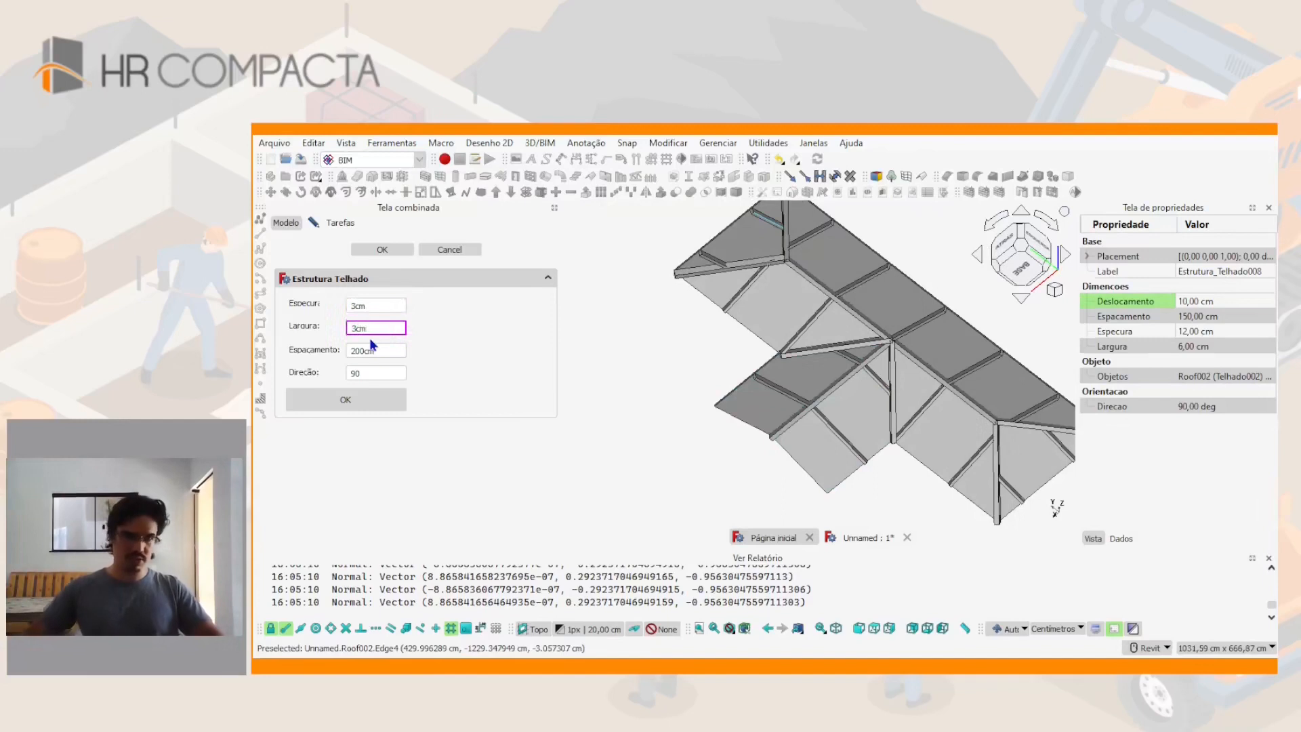
{"action": "key", "text": "Tab"}
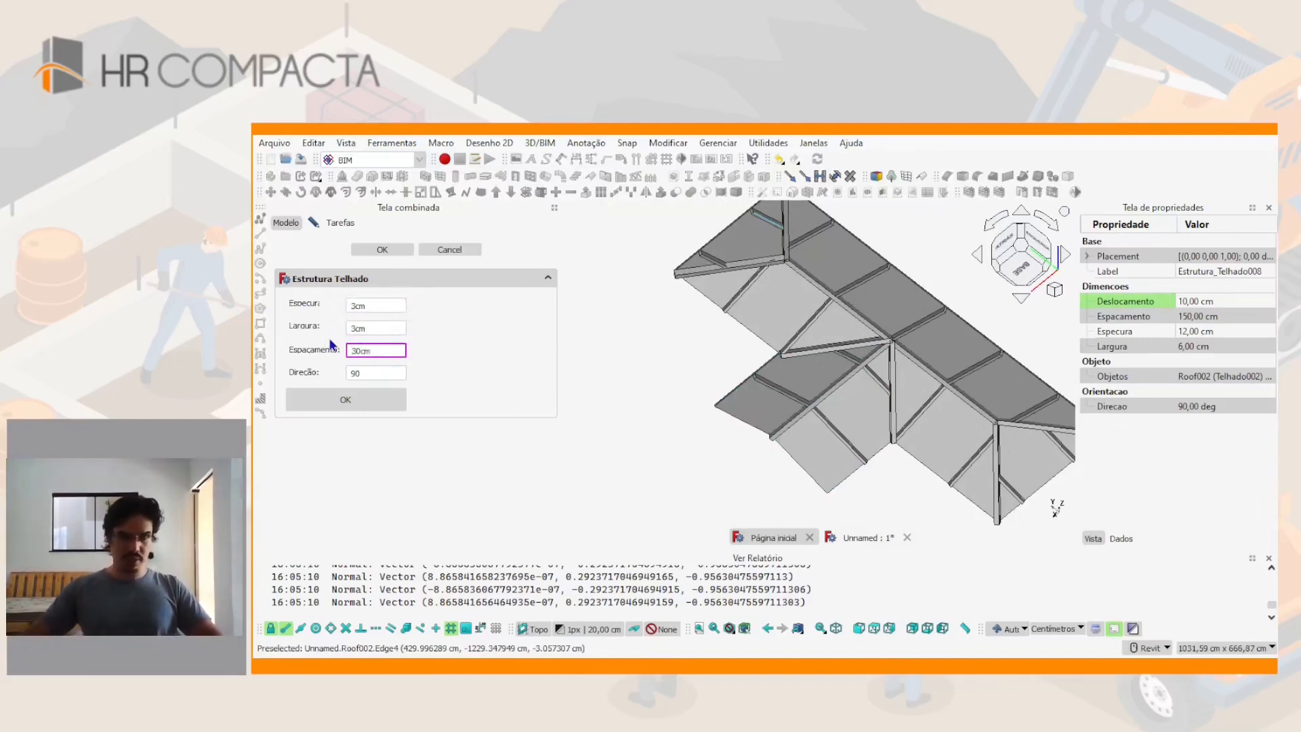
{"action": "middle_click_drag", "start_coordinate": [779, 369], "coordinate": [800, 324], "text": "shift"}
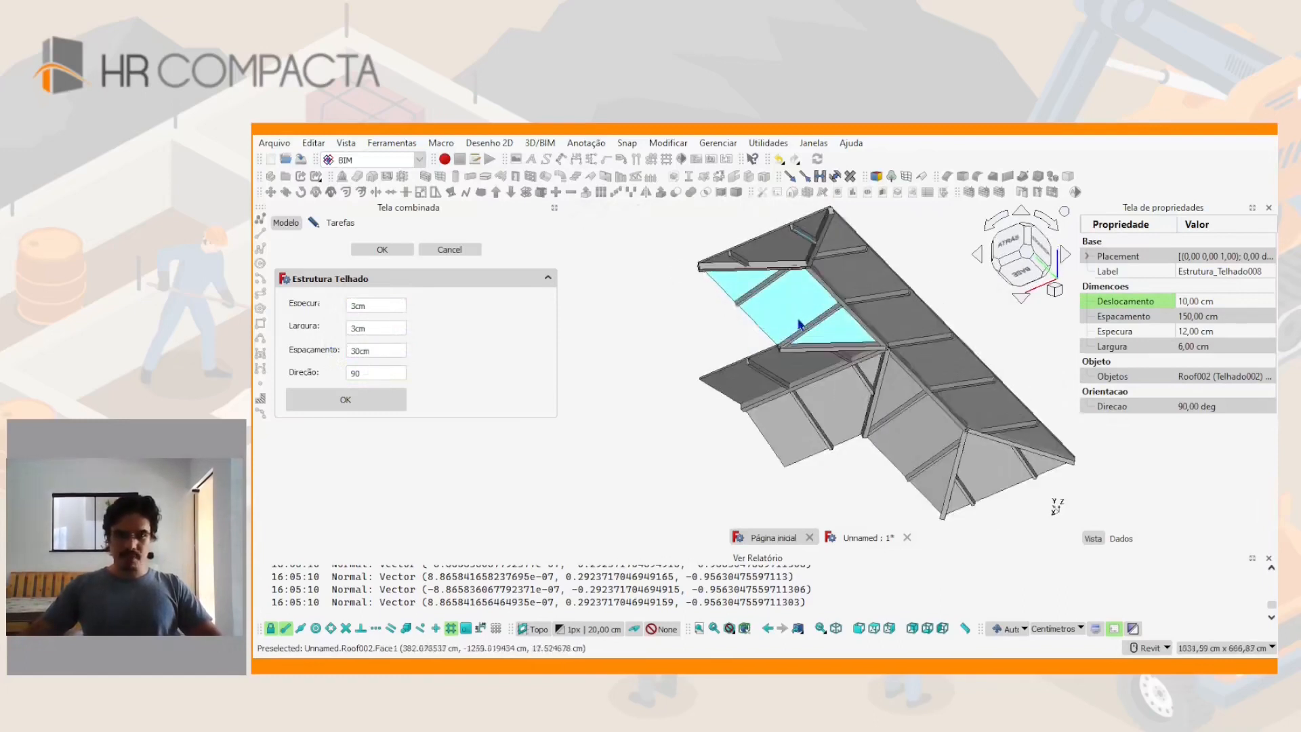
{"action": "left_click", "coordinate": [778, 239]}
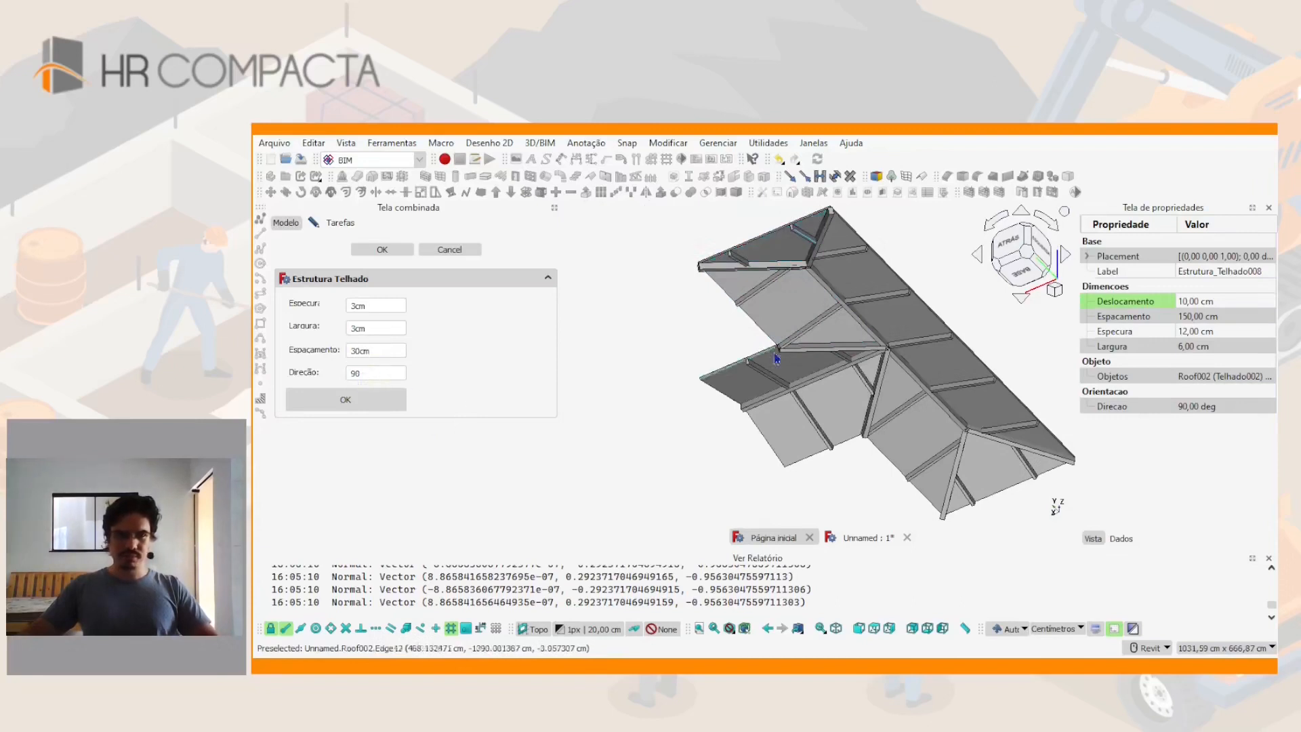
{"action": "middle_click_drag", "start_coordinate": [840, 332], "coordinate": [842, 380], "text": "shift"}
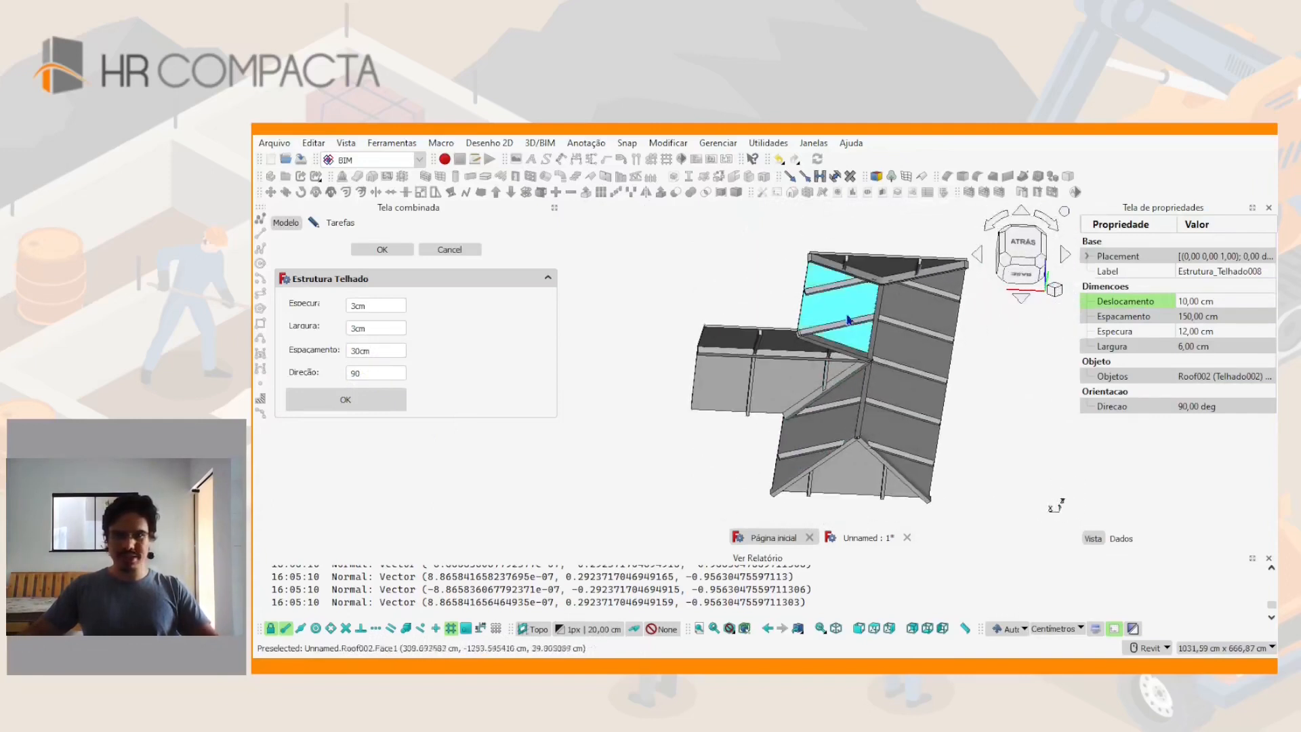
{"action": "left_click", "coordinate": [844, 317], "text": "ctrl"}
{"action": "left_click", "coordinate": [912, 314], "text": "ctrl"}
{"action": "left_click", "coordinate": [833, 431], "text": "ctrl"}
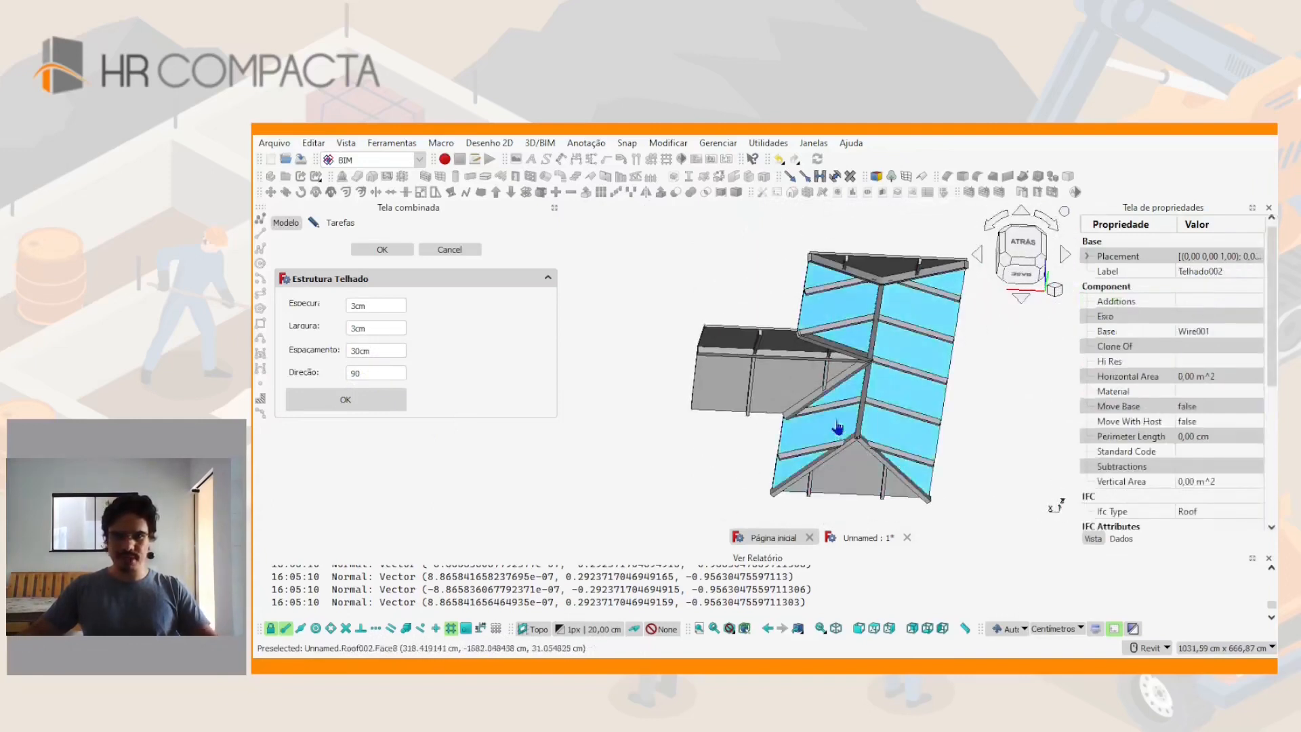
{"action": "left_click", "coordinate": [365, 404]}
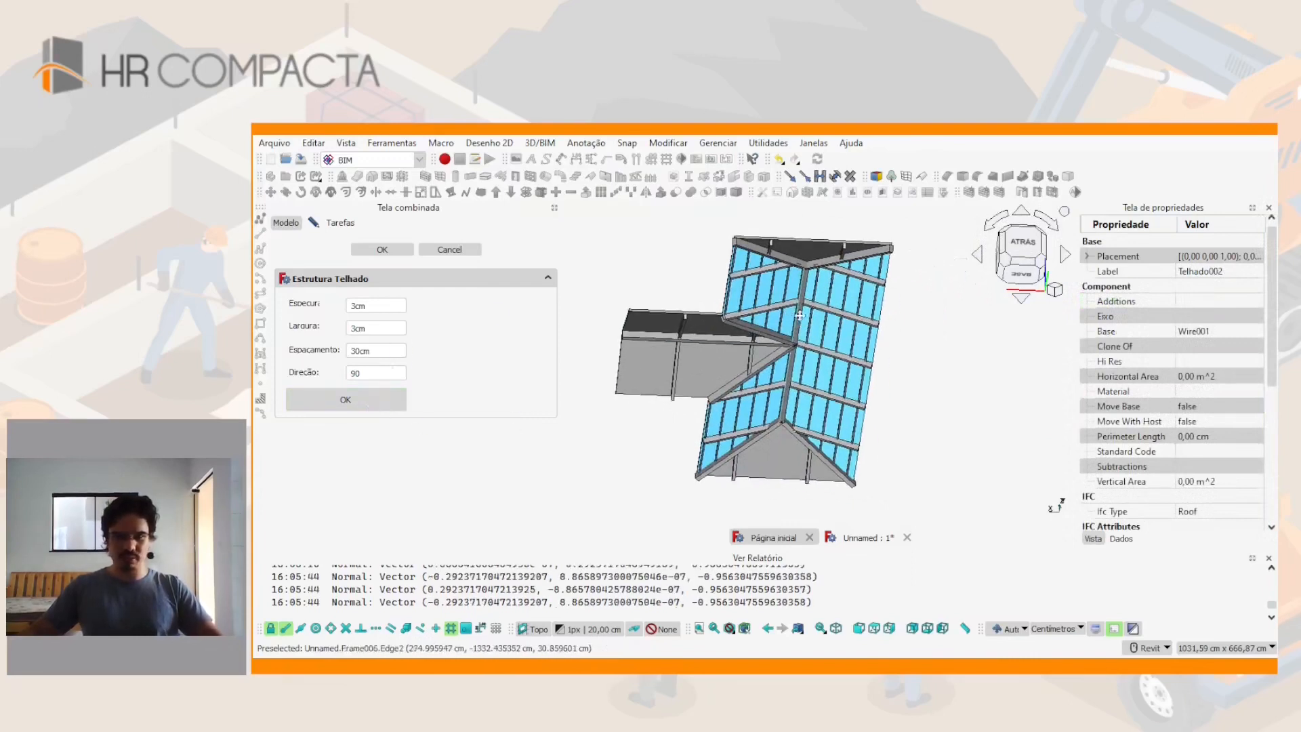
Generate 3 cm by 3 cm pieces spaced 30 cm apart, with direction 0, beneath the hip-end planes and both side-wing planes
{"action": "middle_click_drag", "start_coordinate": [799, 315], "coordinate": [844, 331], "text": "shift"}
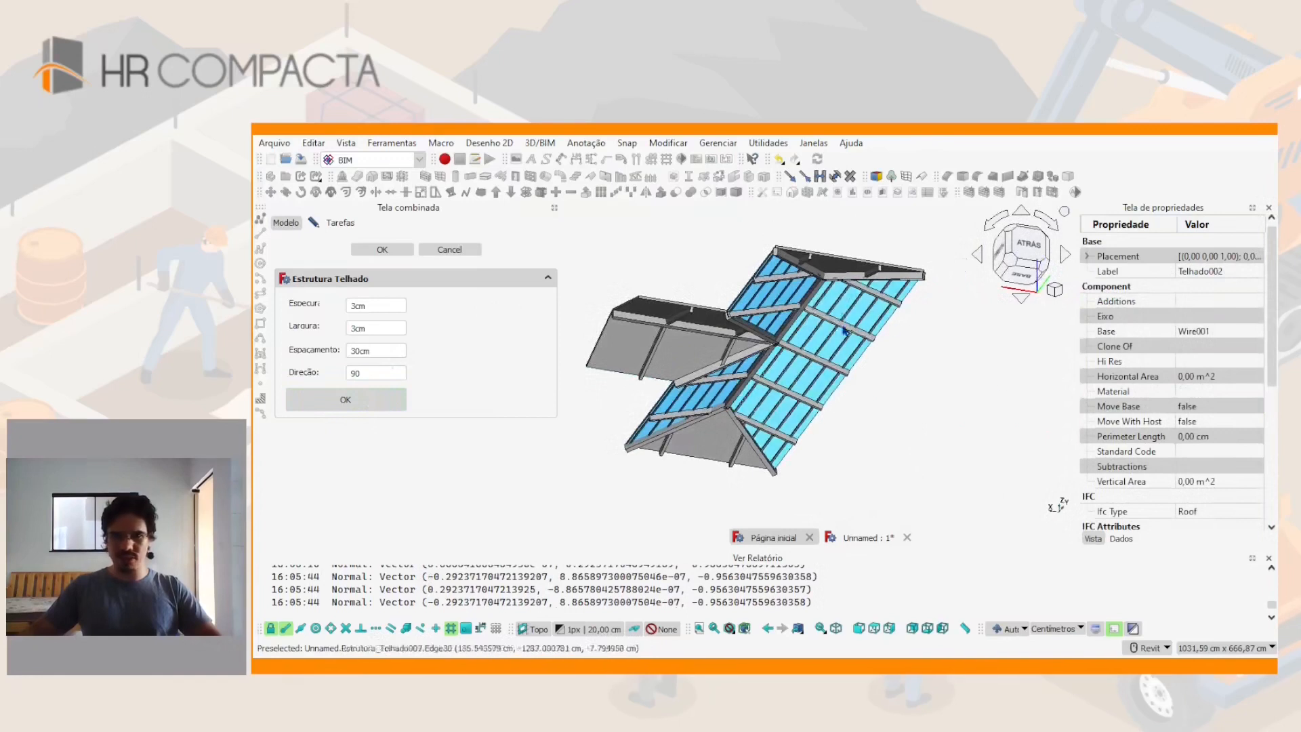
{"action": "middle_click_drag", "start_coordinate": [607, 336], "coordinate": [725, 369], "text": "shift"}
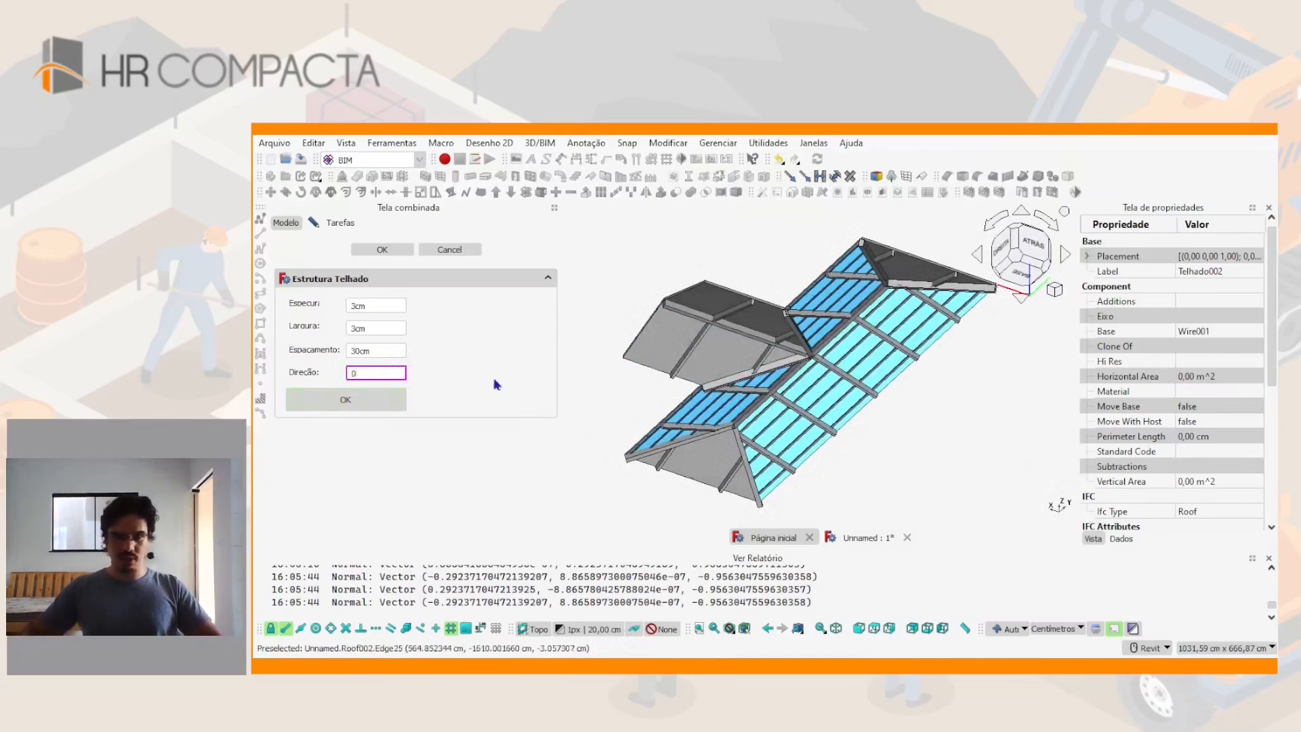
{"action": "left_click", "coordinate": [657, 340]}
{"action": "left_click", "coordinate": [711, 303], "text": "ctrl"}
{"action": "left_click", "coordinate": [901, 275], "text": "ctrl"}
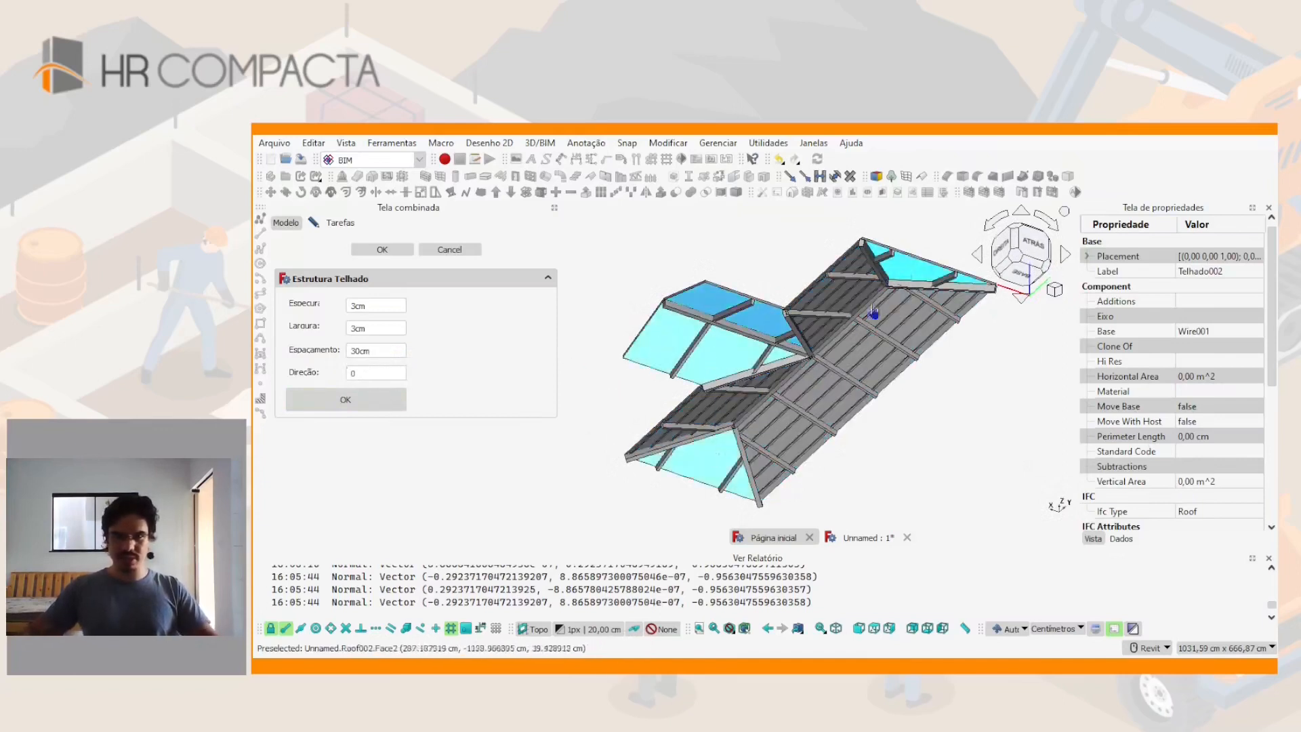
{"action": "left_click", "coordinate": [347, 401]}
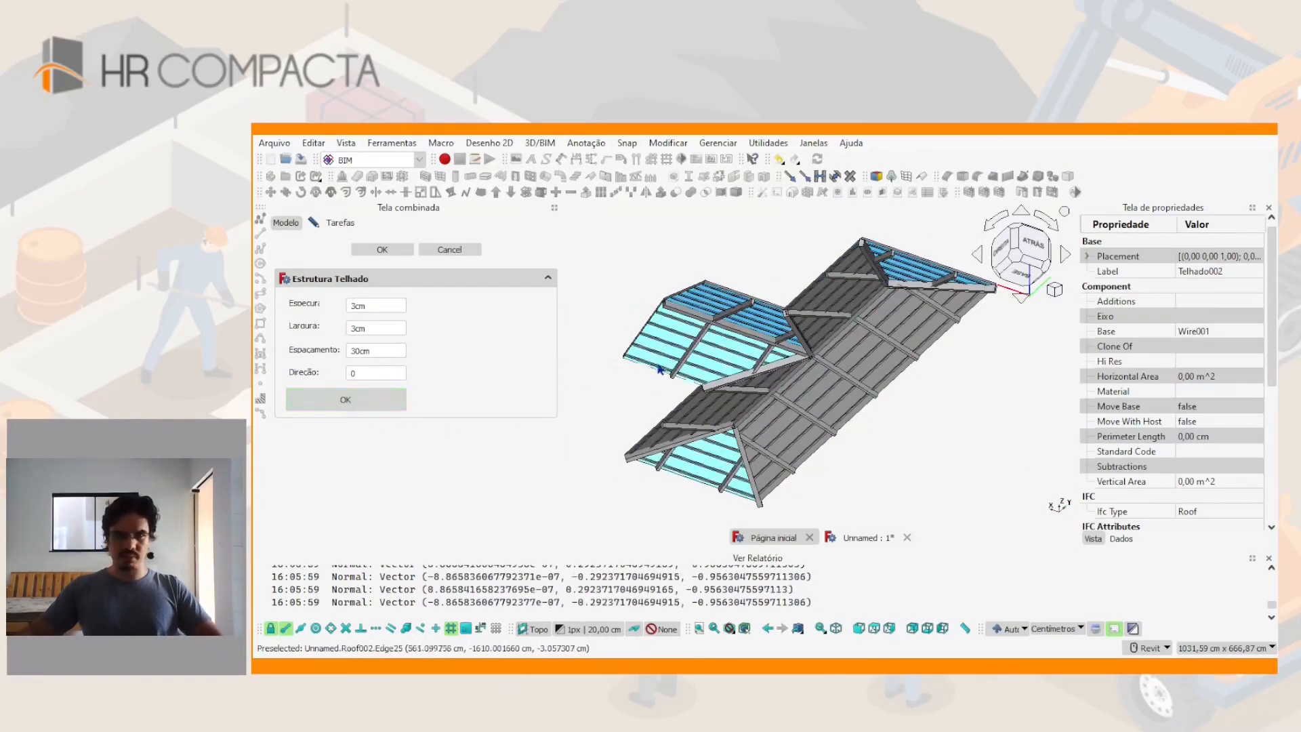
Set the spacing of the 12 cm by 6 cm members under the hip ends and side wing to 100 cm
{"action": "middle_click_drag", "start_coordinate": [704, 342], "coordinate": [878, 334], "text": "shift"}
{"action": "scroll", "coordinate": [878, 333], "scroll_direction": "up", "scroll_amount": 5}
{"action": "scroll", "coordinate": [894, 305], "scroll_direction": "down", "scroll_amount": 3}
{"action": "scroll", "coordinate": [915, 268], "scroll_direction": "up", "scroll_amount": 4}
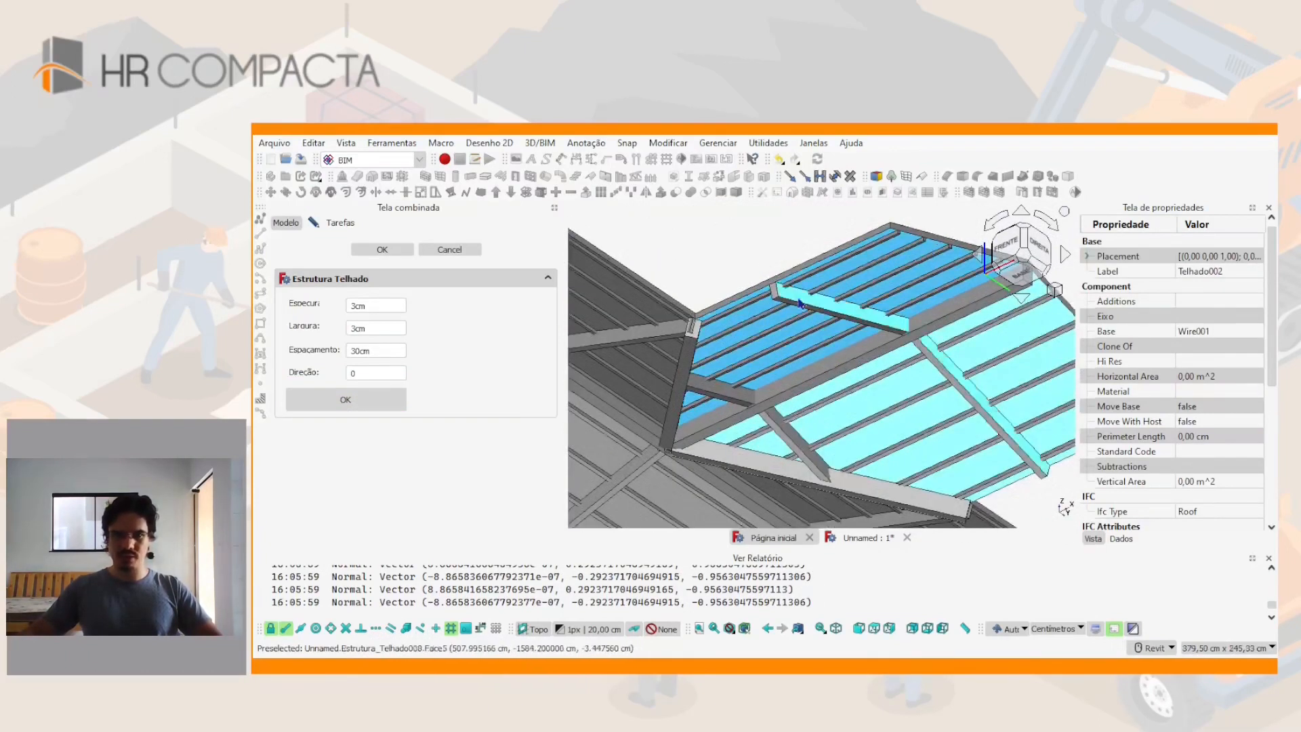
{"action": "left_click", "coordinate": [881, 325]}
{"action": "scroll", "coordinate": [928, 365], "scroll_direction": "down", "scroll_amount": 2}
{"action": "middle_click_drag", "start_coordinate": [927, 365], "coordinate": [737, 351]}
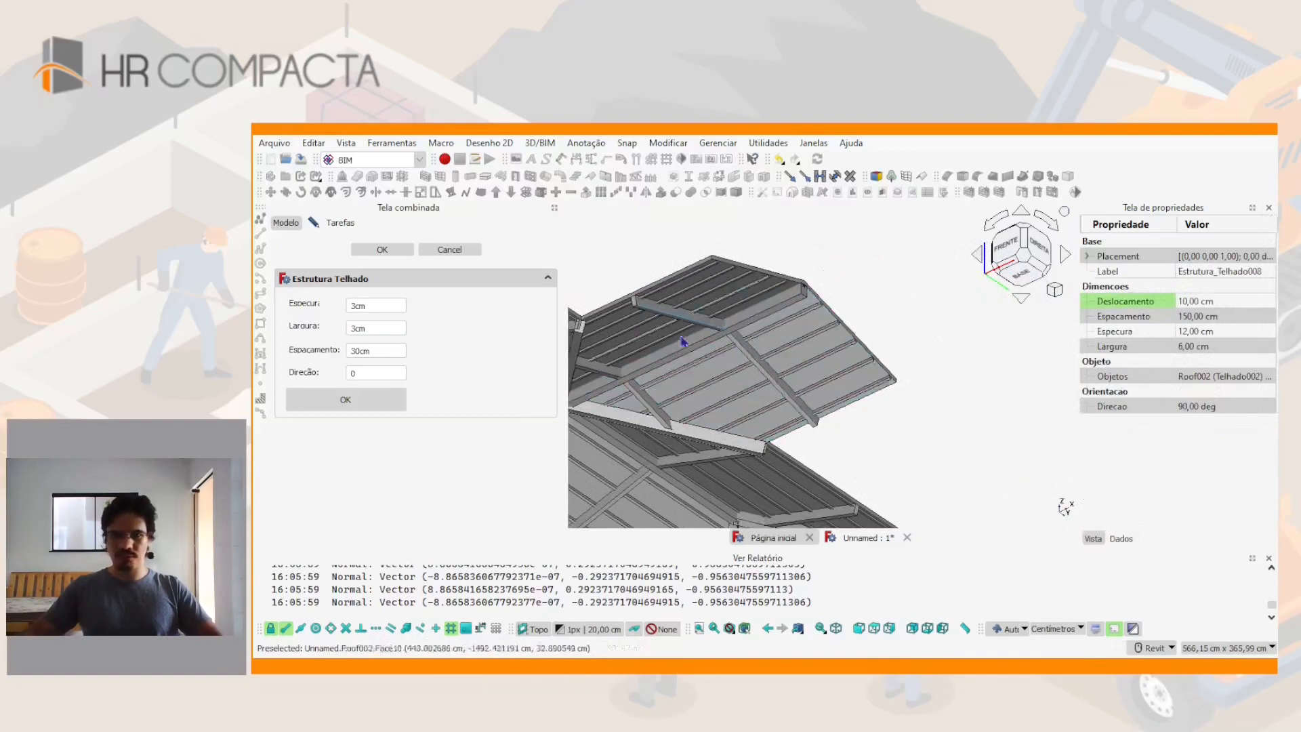
{"action": "left_click", "coordinate": [1192, 316]}
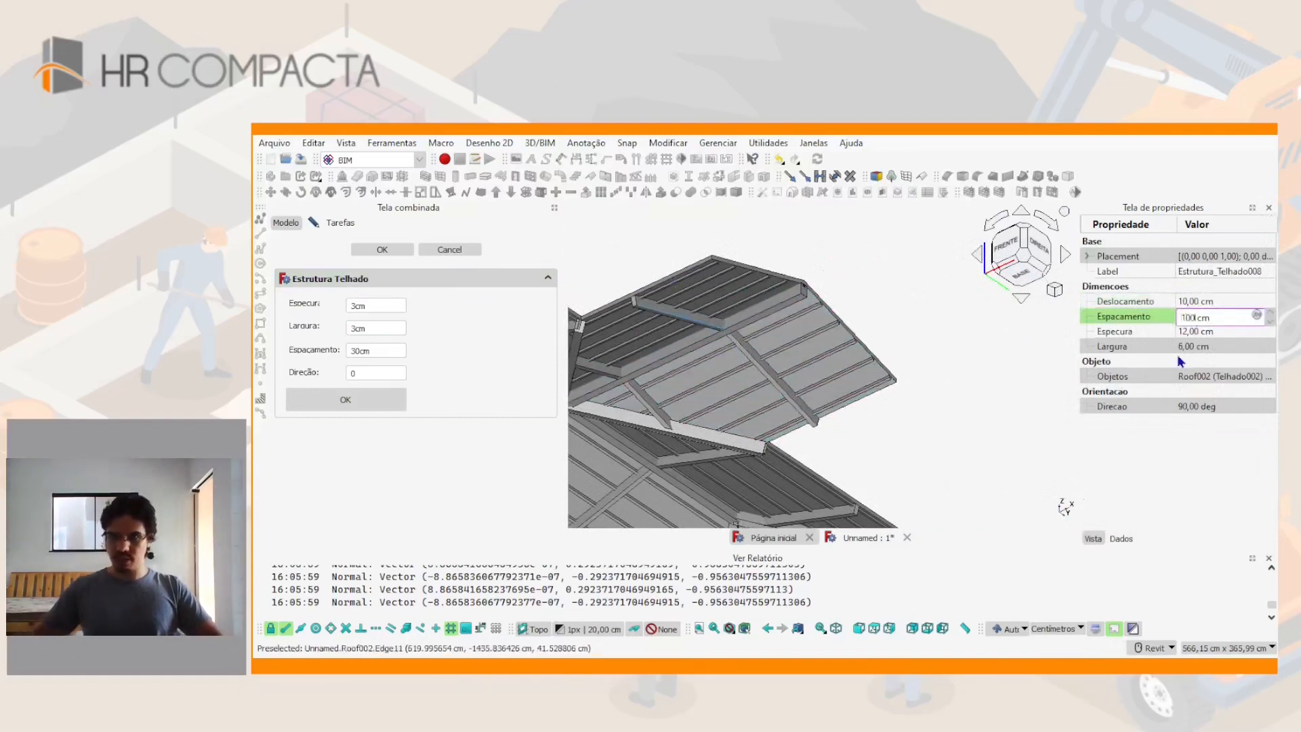
{"action": "key", "text": "Return"}
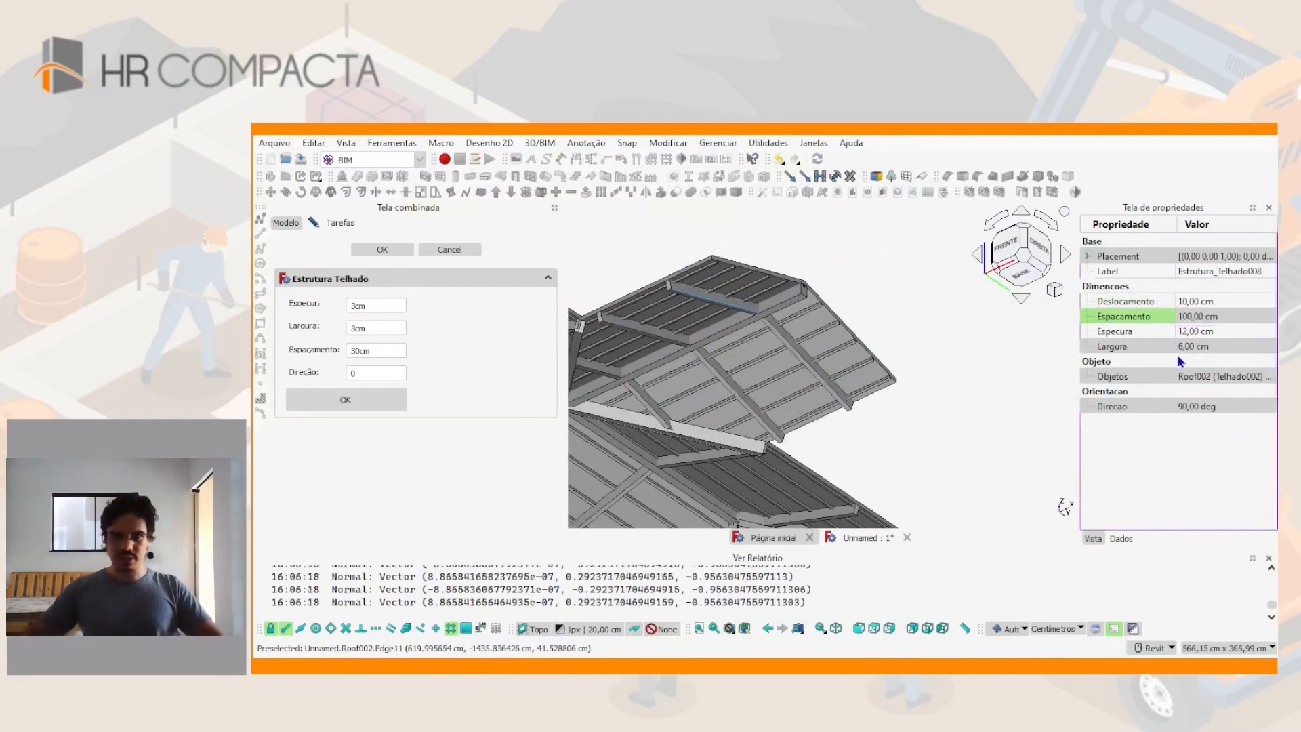
Set the displacement of the hip-end and side-wing members to 50 cm
{"action": "left_click", "coordinate": [1191, 302]}
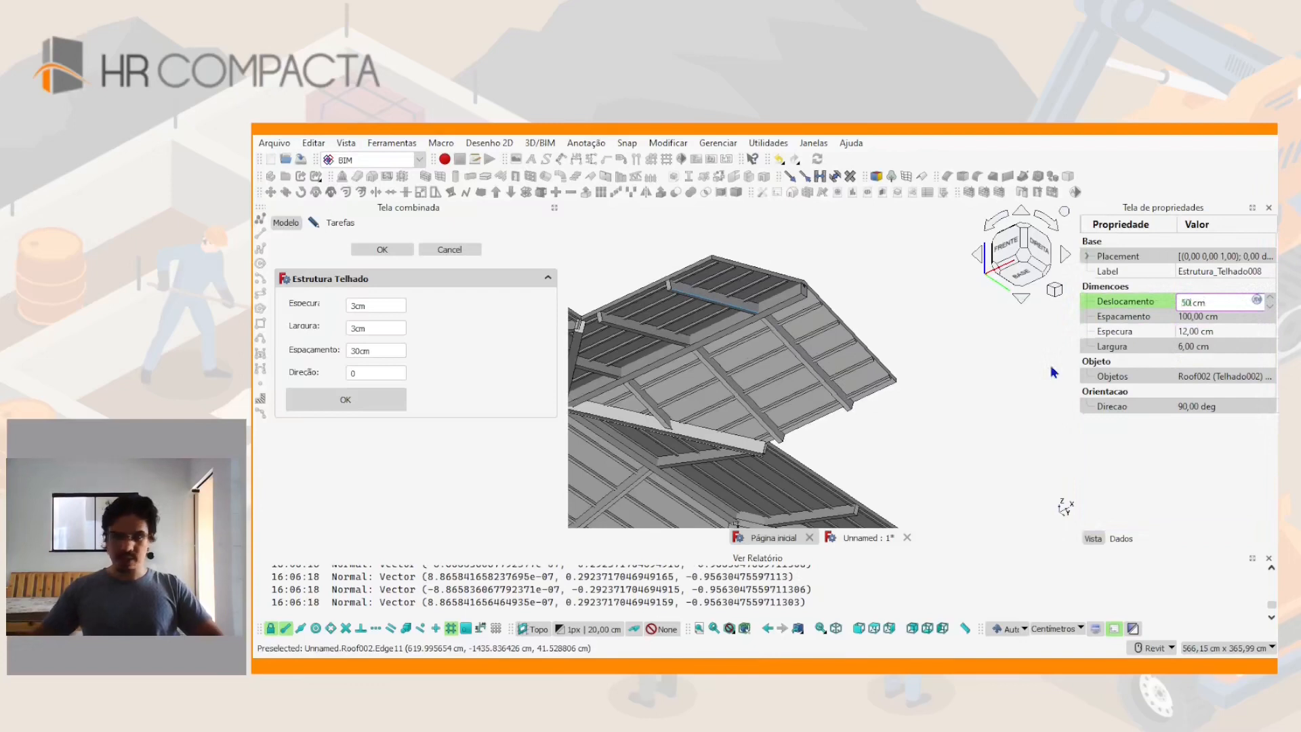
{"action": "key", "text": "Return"}
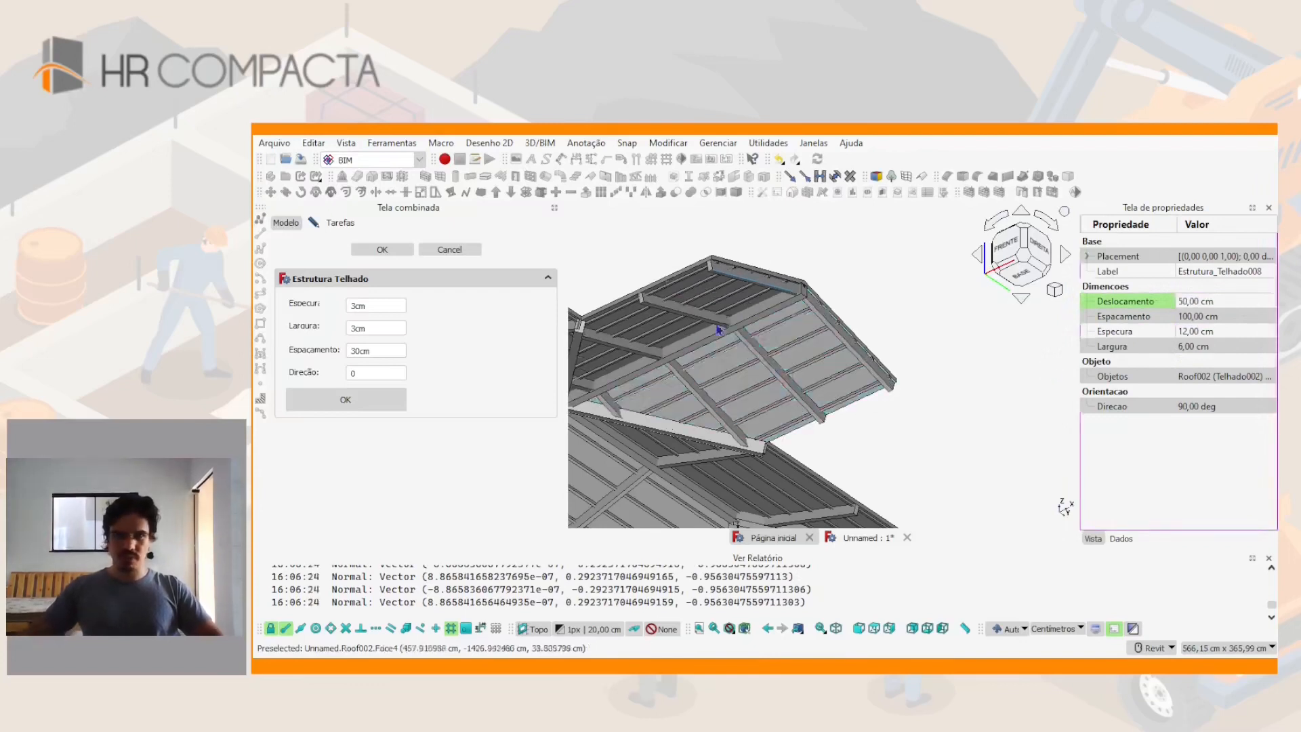
{"action": "middle_click_drag", "start_coordinate": [749, 301], "coordinate": [786, 313], "text": "shift"}
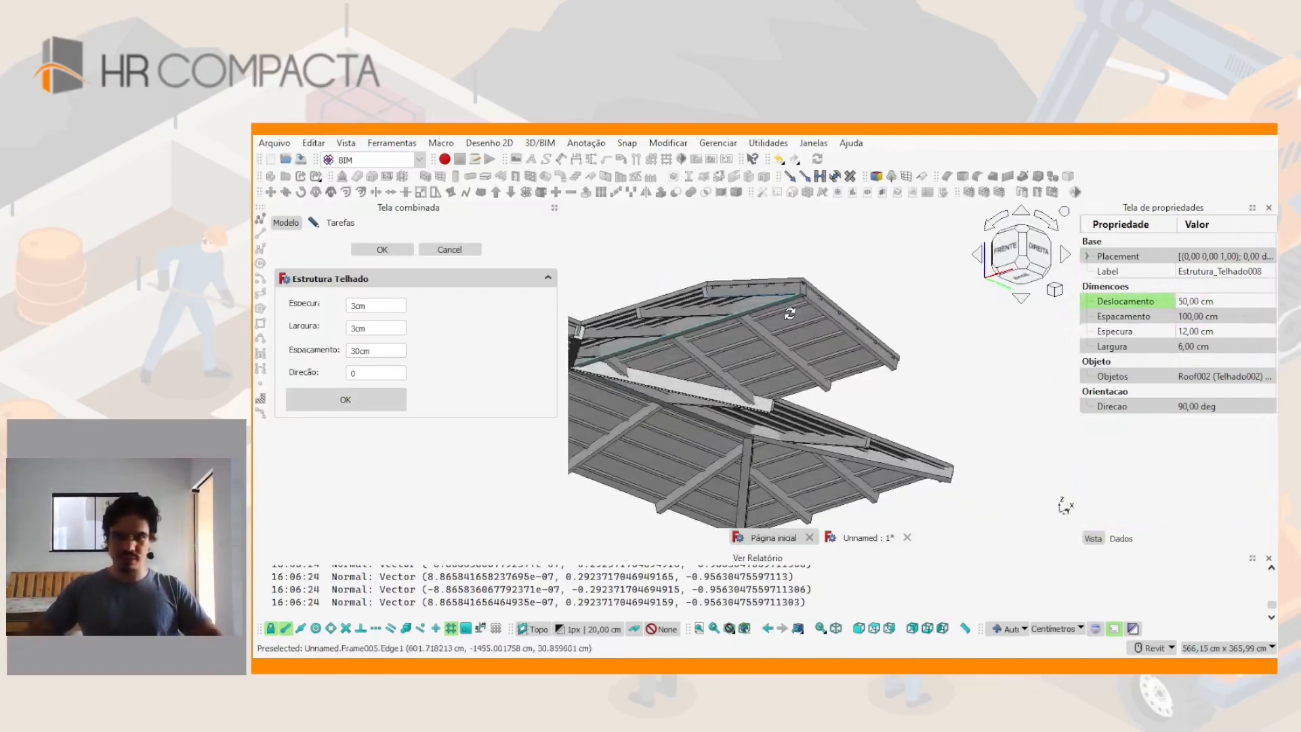
{"action": "middle_click_drag", "start_coordinate": [675, 337], "coordinate": [759, 392]}
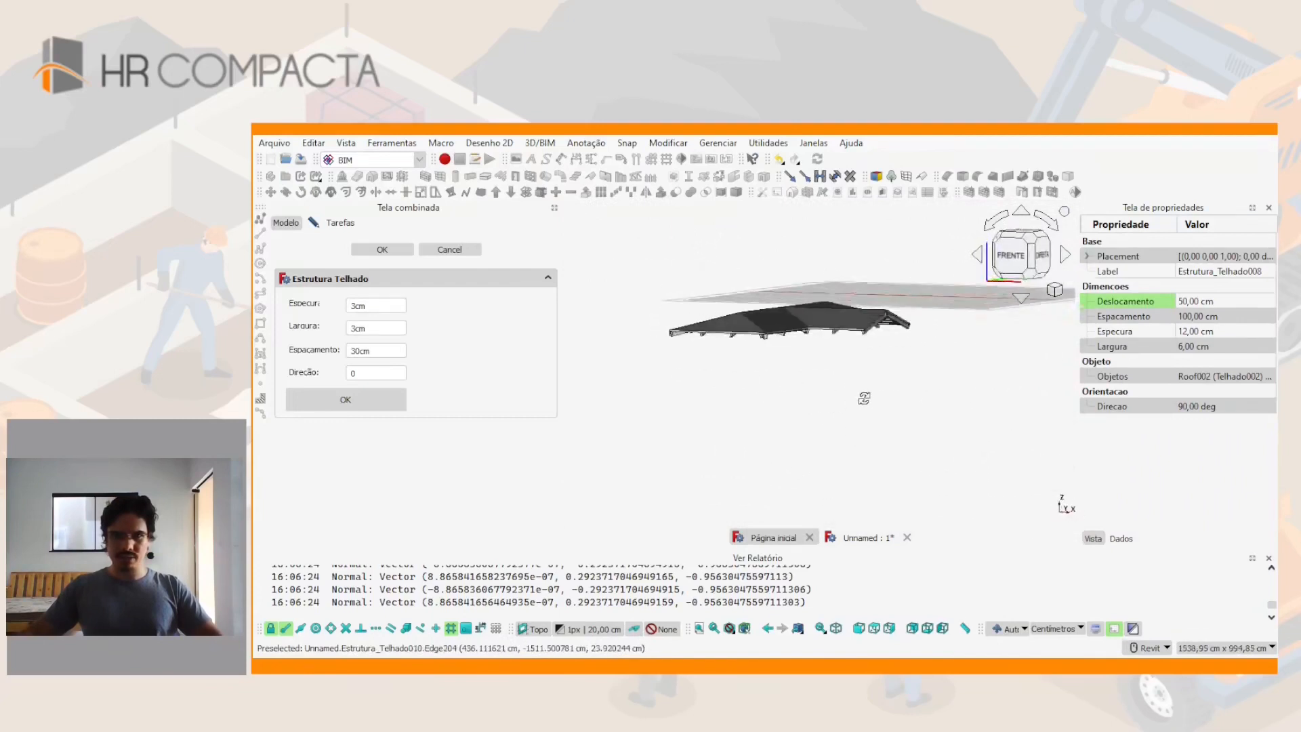
Examine from the right side how the side-wing members and the fine pieces meet beneath the roof planes
{"action": "scroll", "coordinate": [825, 340], "scroll_direction": "up", "scroll_amount": 5}
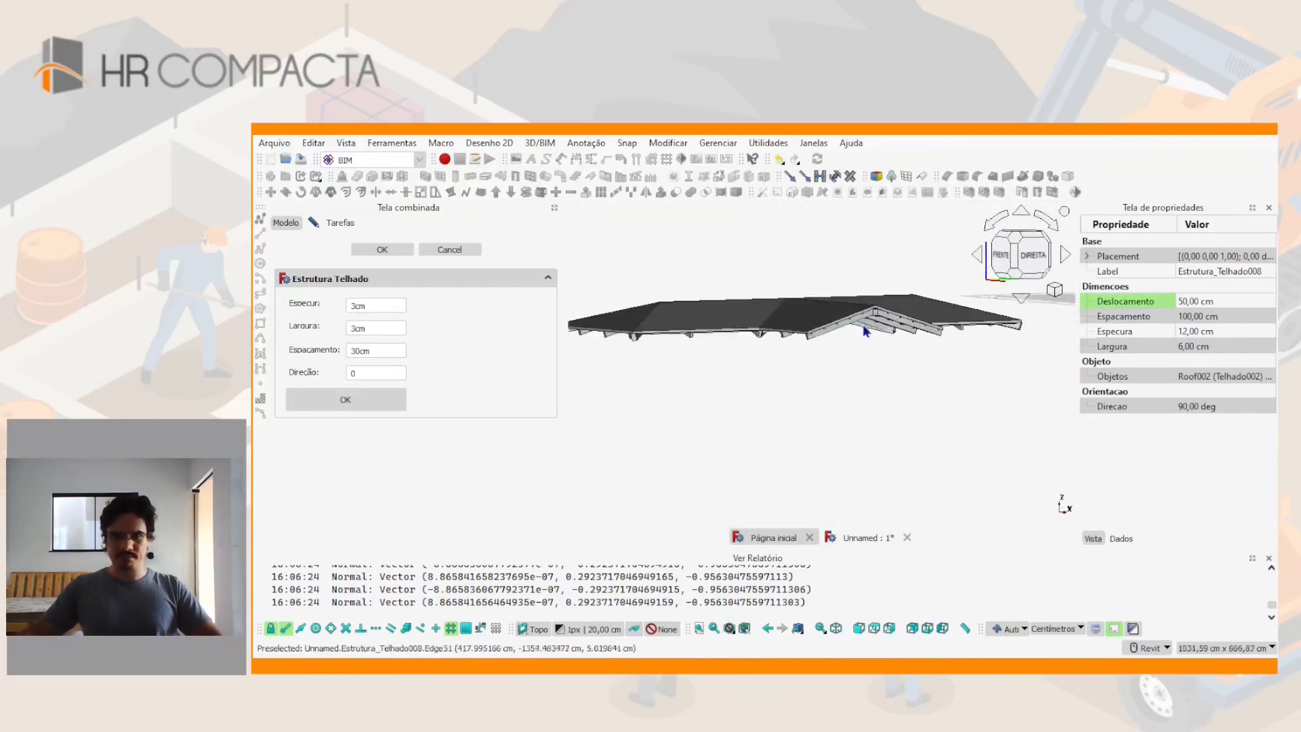
{"action": "scroll", "coordinate": [784, 330], "scroll_direction": "up", "scroll_amount": 3}
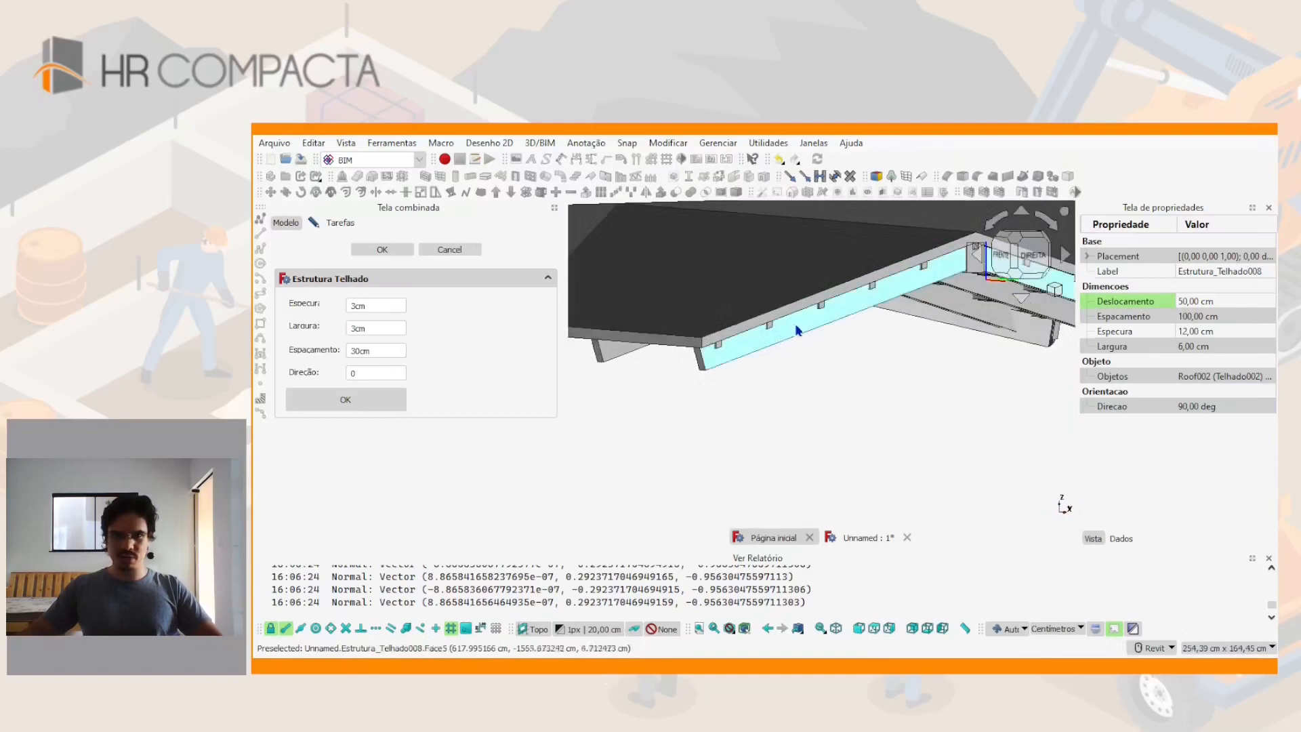
{"action": "scroll", "coordinate": [788, 351], "scroll_direction": "down", "scroll_amount": 3}
{"action": "middle_click_drag", "start_coordinate": [813, 355], "coordinate": [757, 326], "text": "shift"}
{"action": "middle_click_drag", "start_coordinate": [770, 330], "coordinate": [797, 348], "text": "shift"}
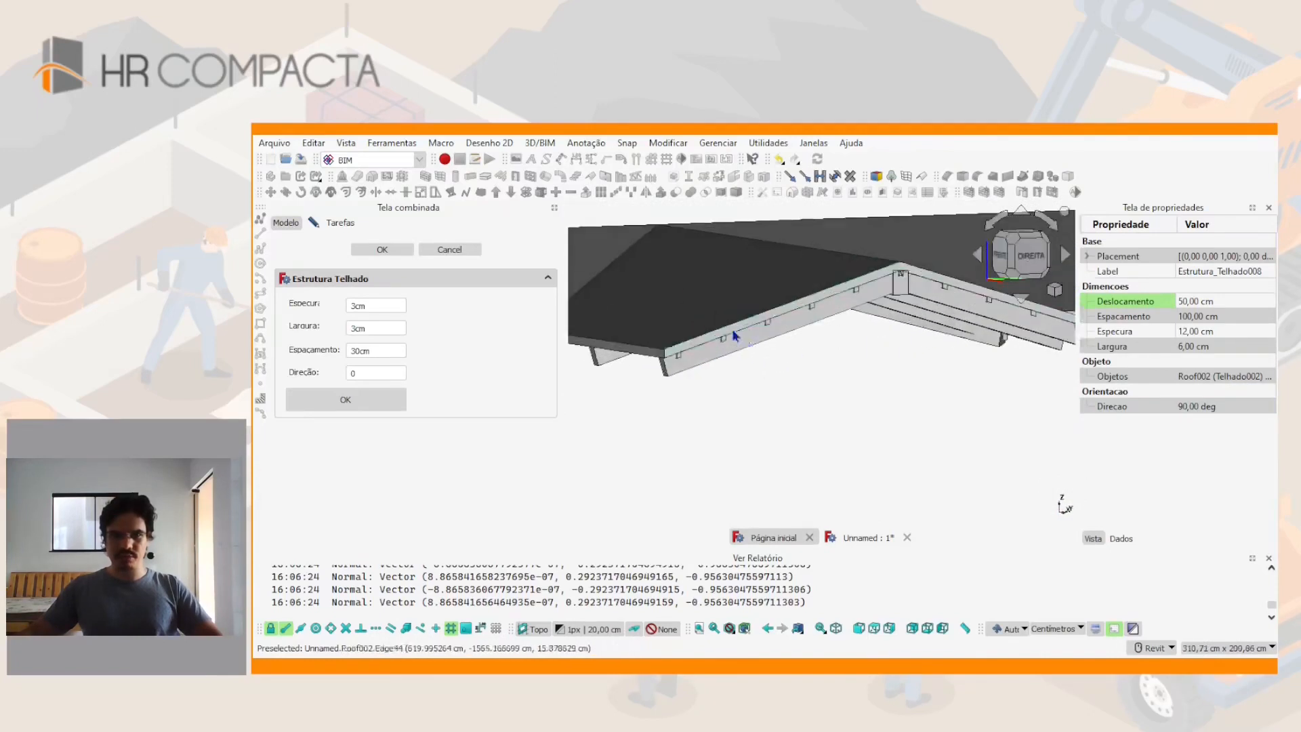
{"action": "left_click", "coordinate": [1035, 266]}
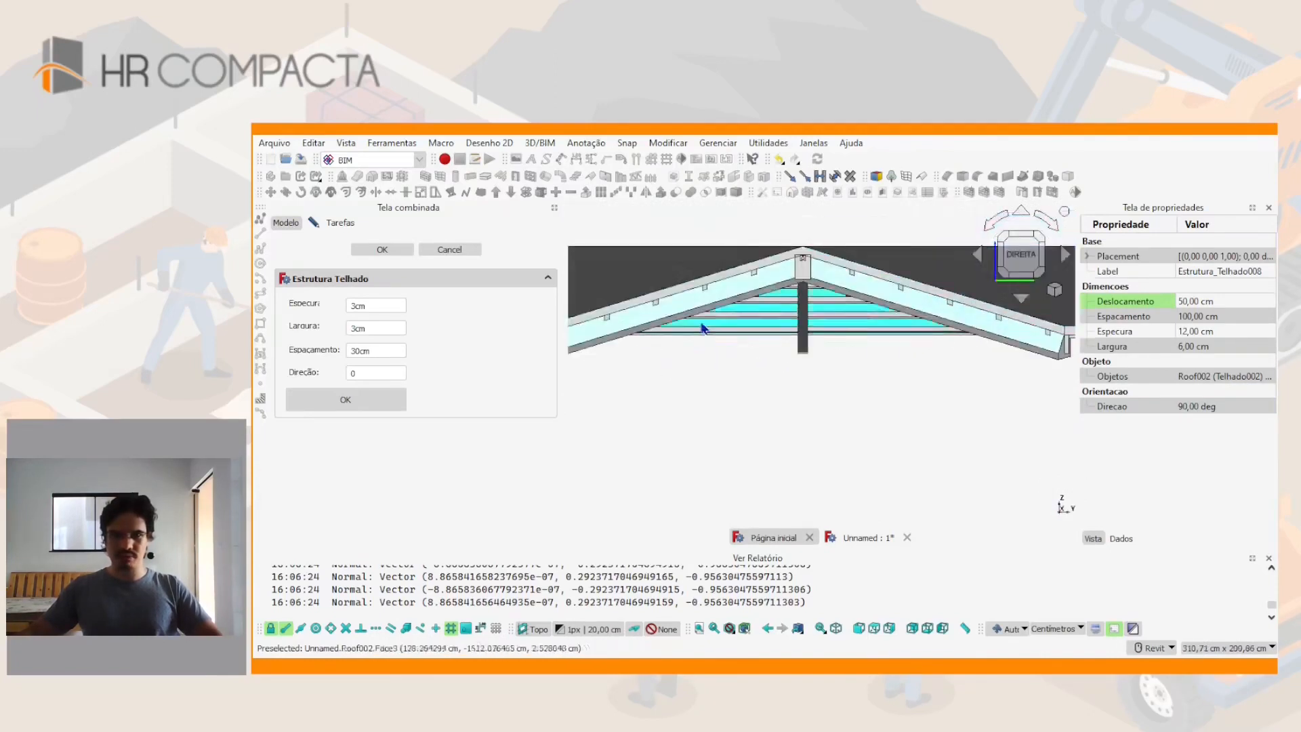
{"action": "left_click", "coordinate": [700, 396]}
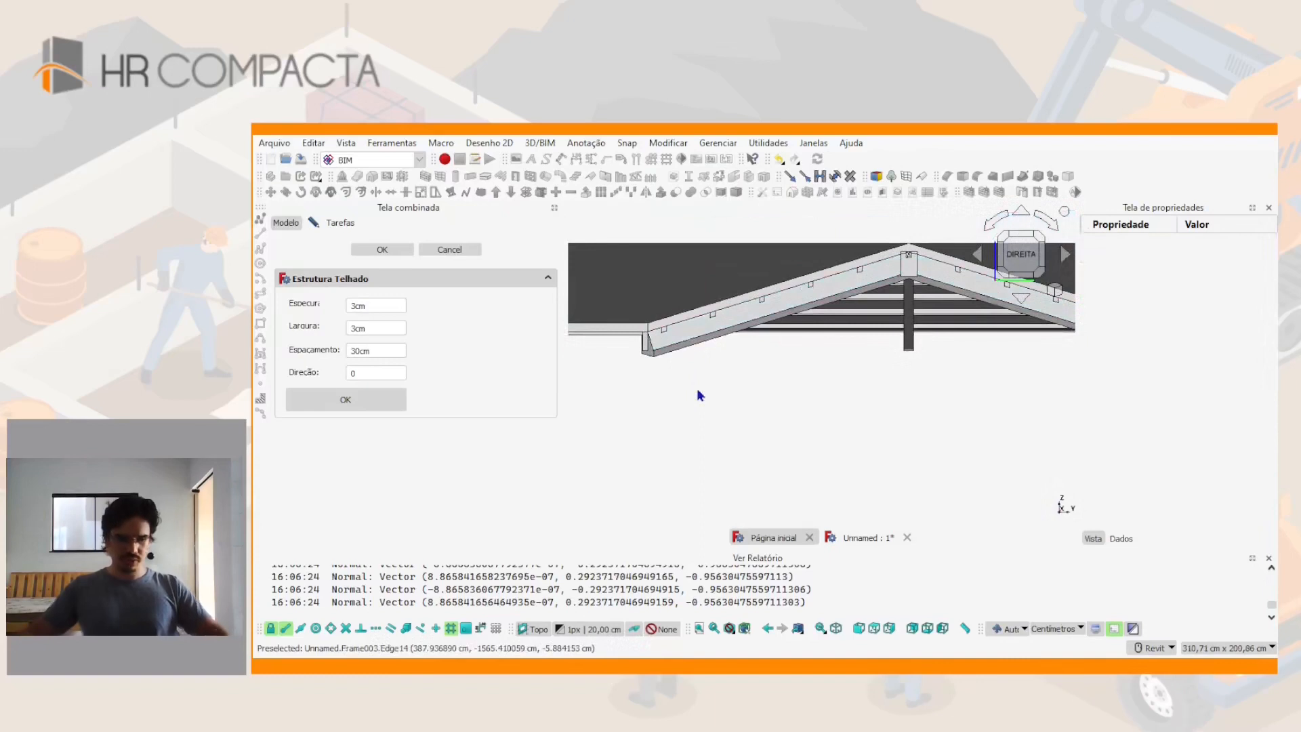
{"action": "scroll", "coordinate": [789, 365], "scroll_direction": "down", "scroll_amount": 5}
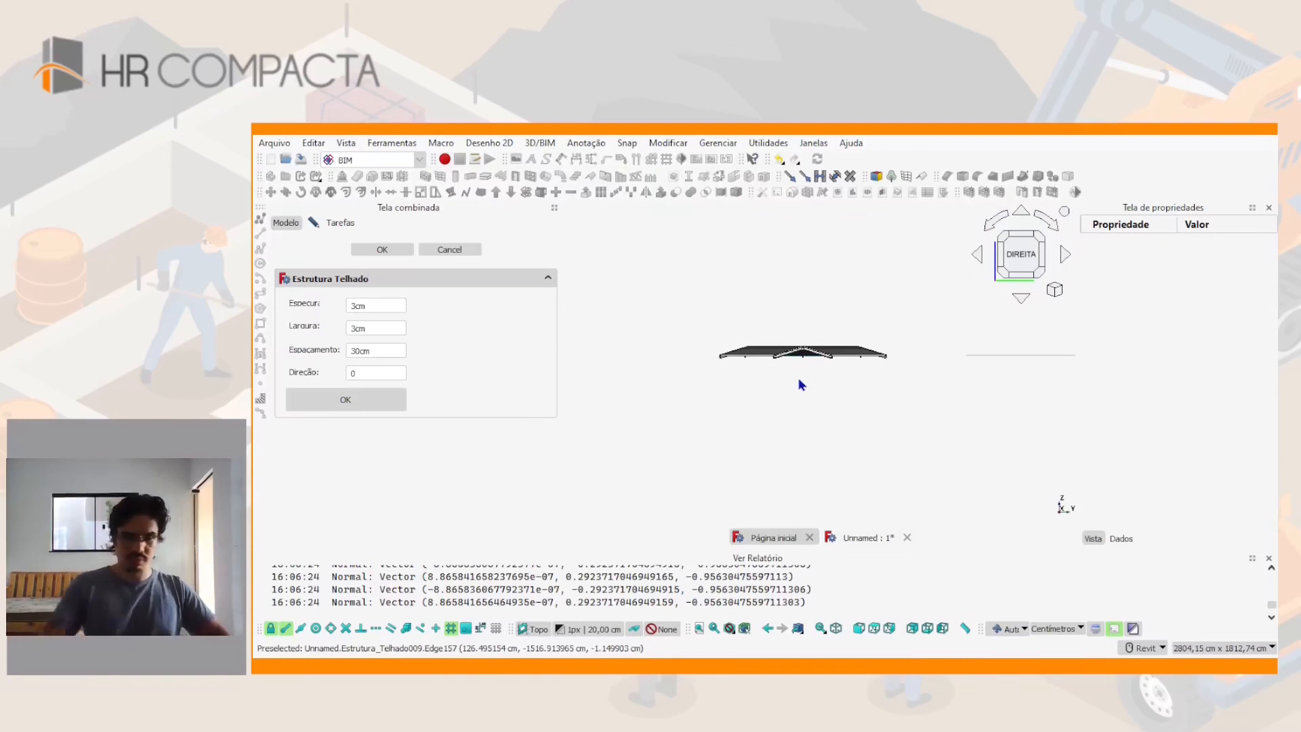
Close the Estrutura Telhado tool and move the hip-end and side-wing members straight down in the right view, below the fine pieces
{"action": "key", "text": "Escape"}
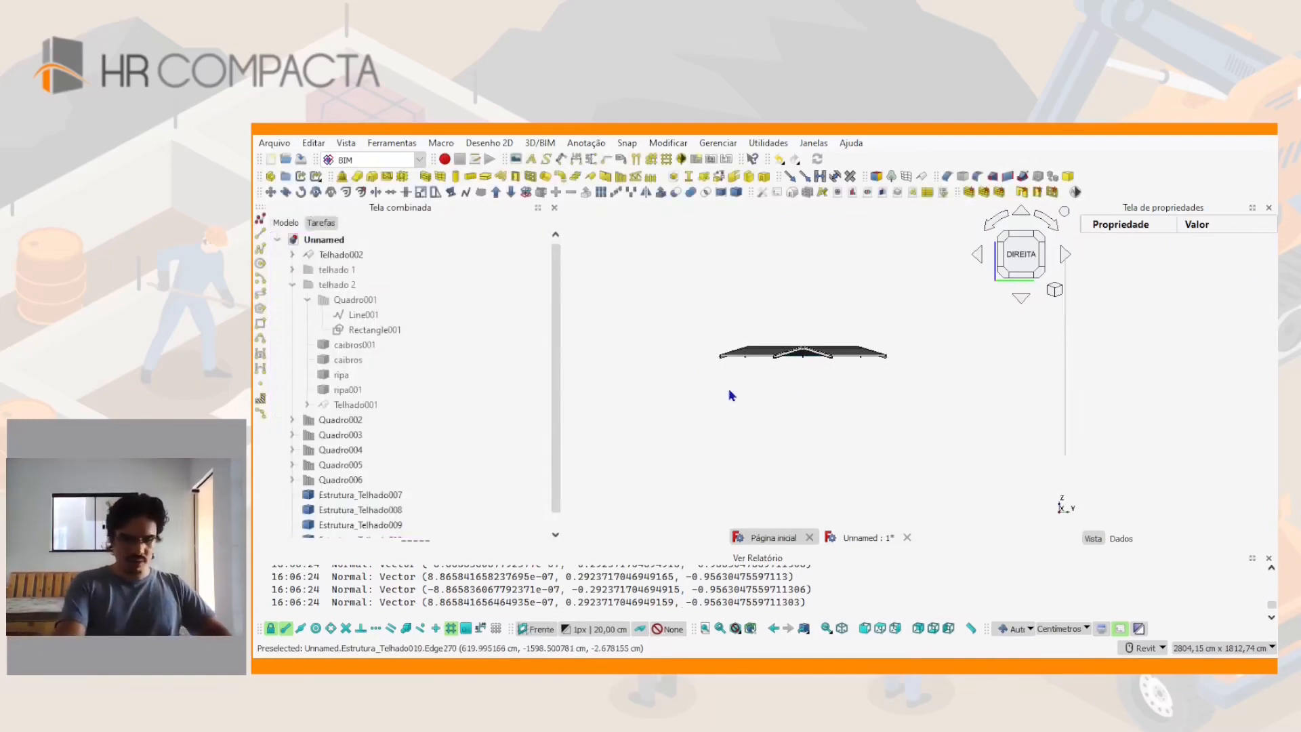
{"action": "scroll", "coordinate": [731, 394], "scroll_direction": "up", "scroll_amount": 6}
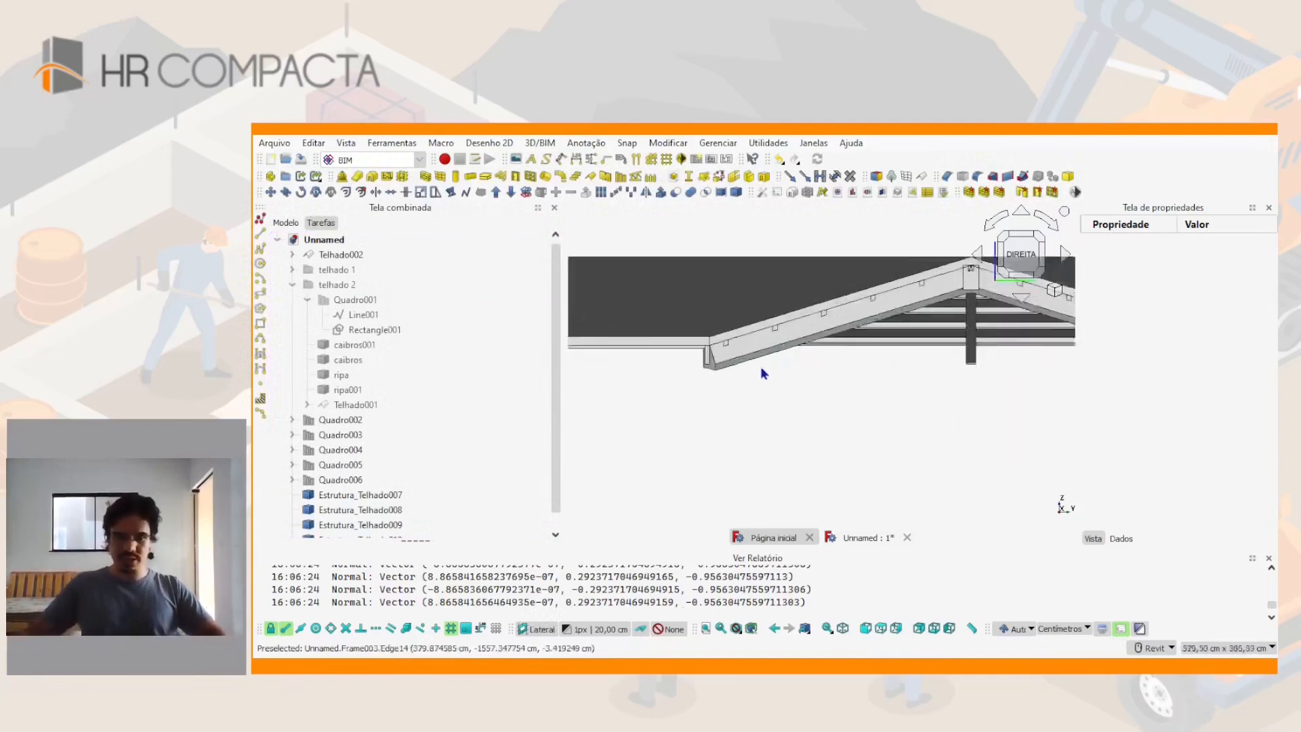
{"action": "scroll", "coordinate": [762, 369], "scroll_direction": "up", "scroll_amount": 2}
{"action": "left_click", "coordinate": [724, 371]}
{"action": "scroll", "coordinate": [771, 401], "scroll_direction": "up", "scroll_amount": 1}
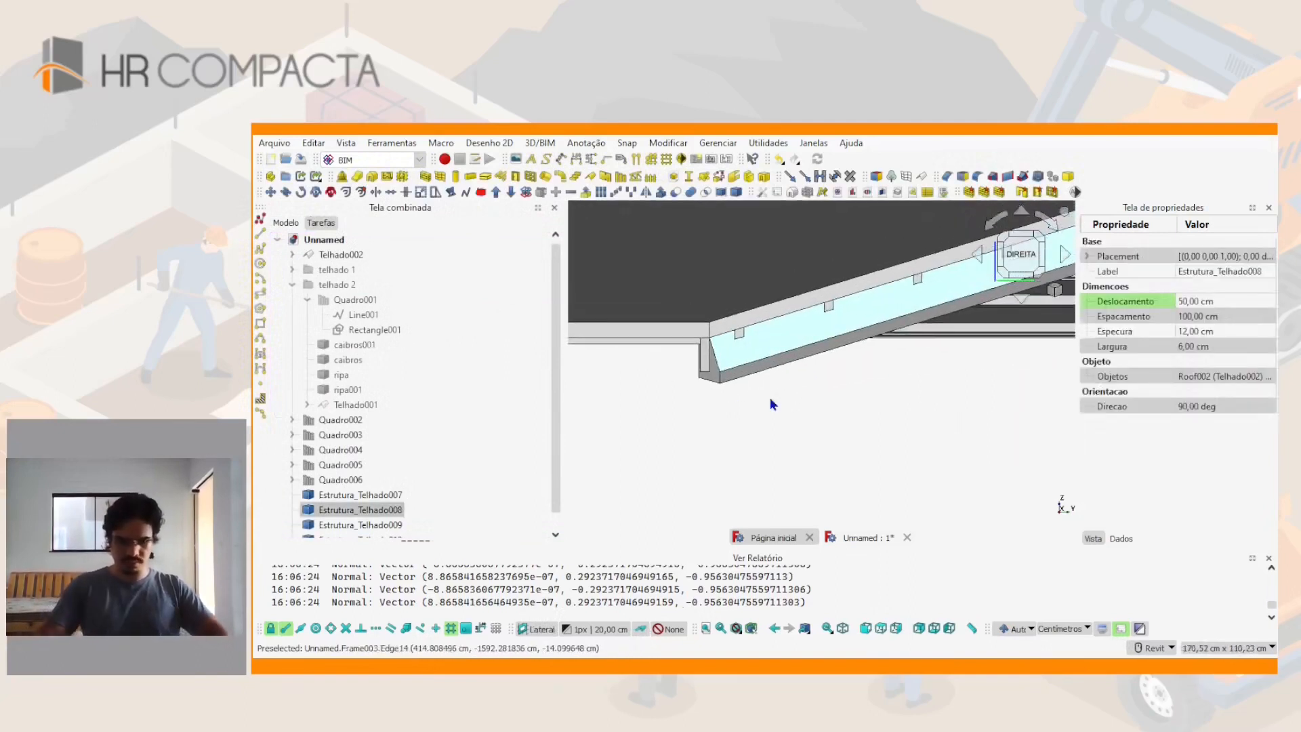
{"action": "key", "text": "m"}
{"action": "key", "text": "v"}
{"action": "left_click", "coordinate": [639, 402]}
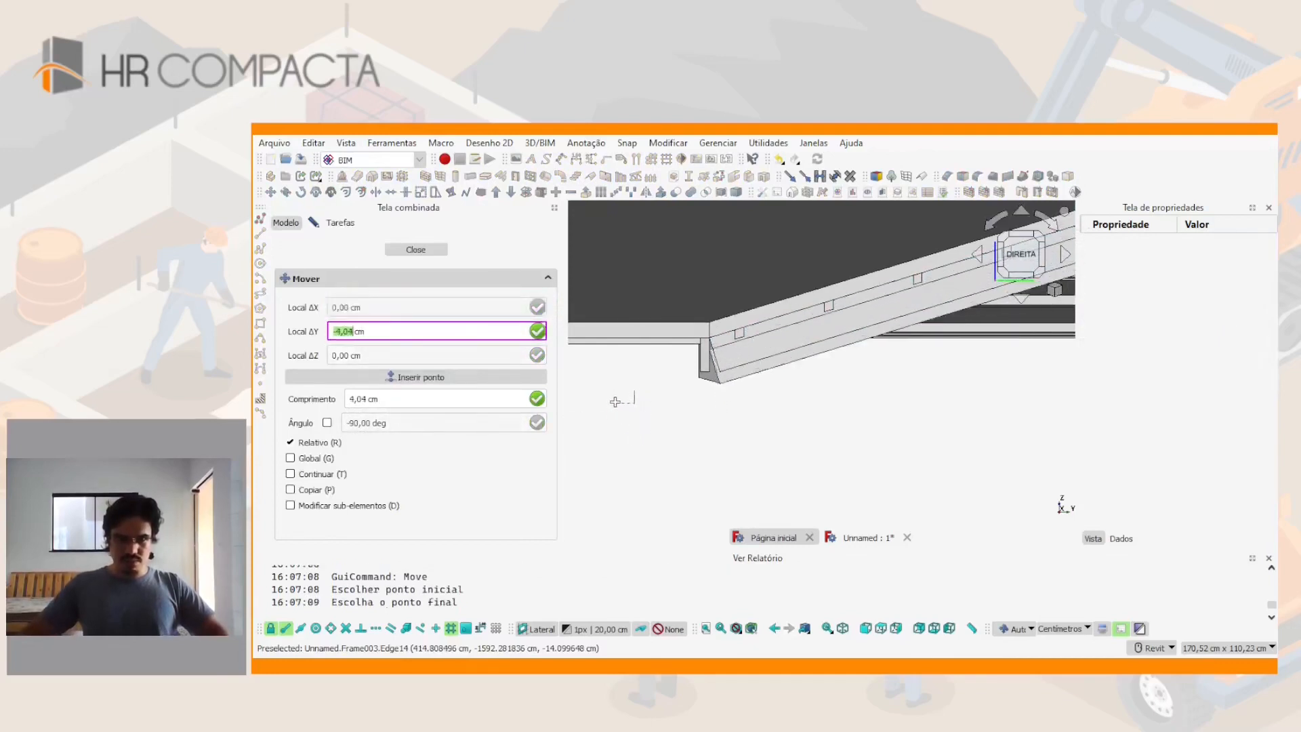
{"action": "left_click", "coordinate": [613, 407]}
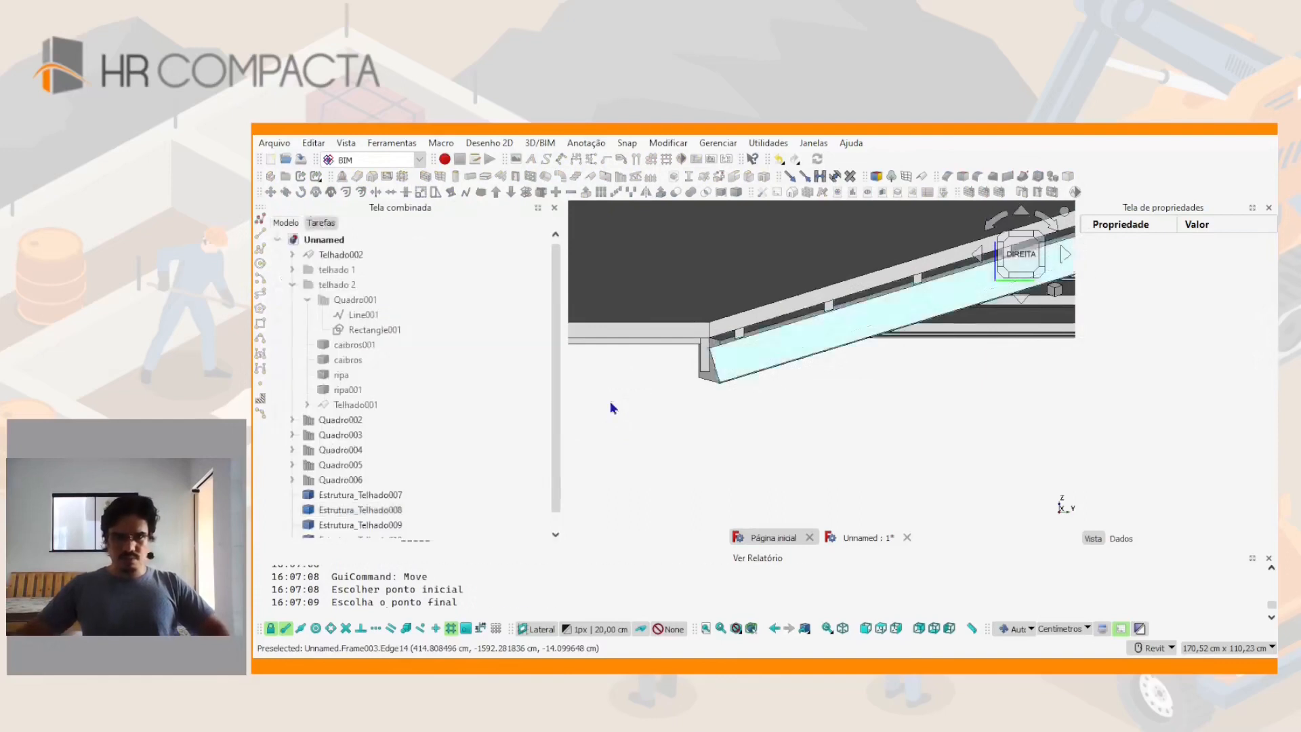
Inspect the third roof and its timber structure from several angles
{"action": "scroll", "coordinate": [731, 375], "scroll_direction": "down", "scroll_amount": 5}
{"action": "middle_click_drag", "start_coordinate": [786, 342], "coordinate": [901, 287], "text": "shift"}
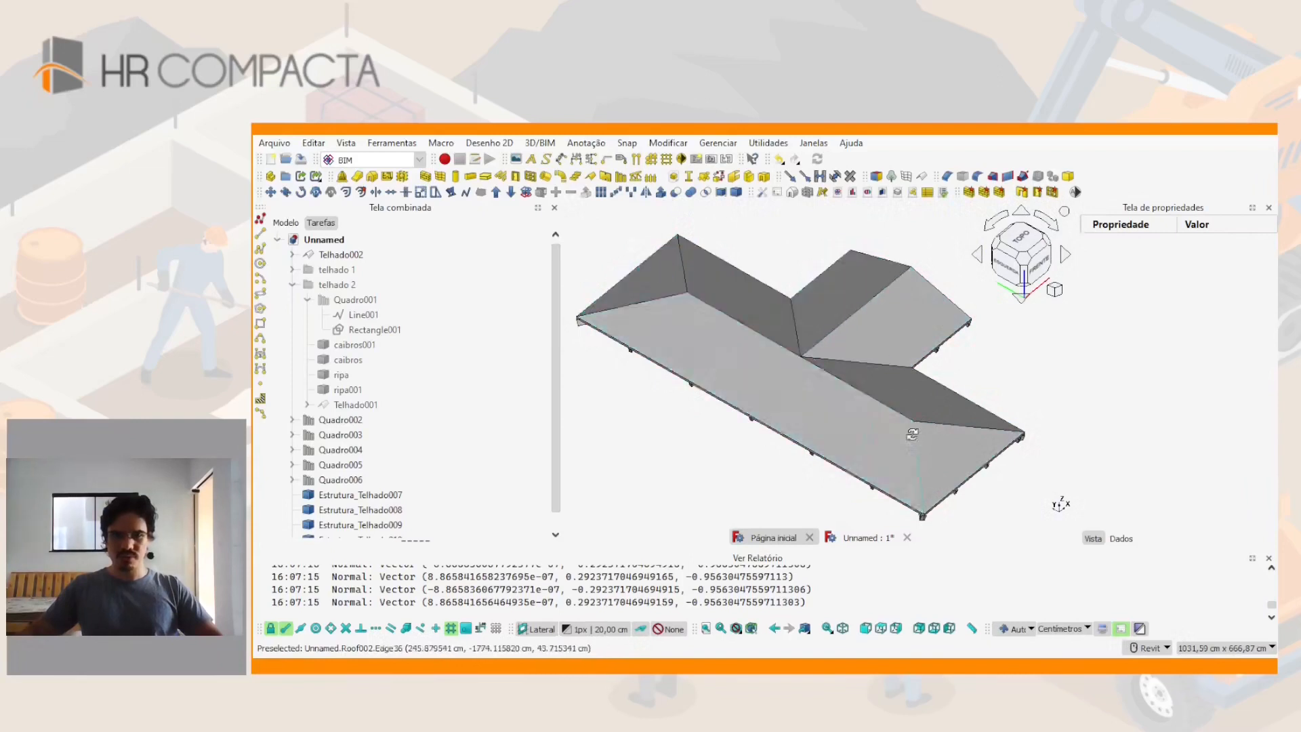
{"action": "middle_click_drag", "start_coordinate": [912, 431], "coordinate": [799, 422], "text": "shift"}
{"action": "middle_click_drag", "start_coordinate": [965, 432], "coordinate": [799, 407]}
{"action": "middle_click_drag", "start_coordinate": [903, 369], "coordinate": [827, 379], "text": "shift"}
{"action": "middle_click_drag", "start_coordinate": [749, 405], "coordinate": [786, 383], "text": "shift"}
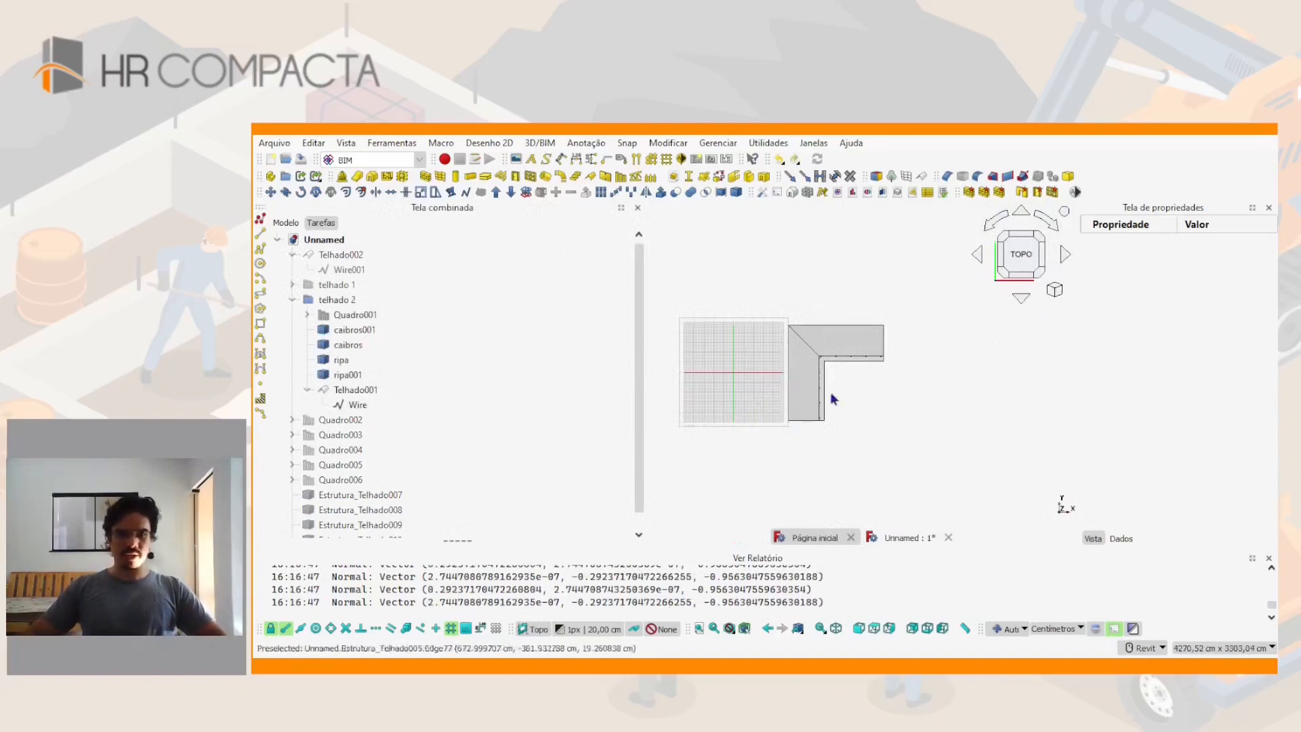
Examine the rafters and battens of the L-shaped second roof, telhado 2, from above and from underneath
{"action": "scroll", "coordinate": [798, 395], "scroll_direction": "up", "scroll_amount": 3}
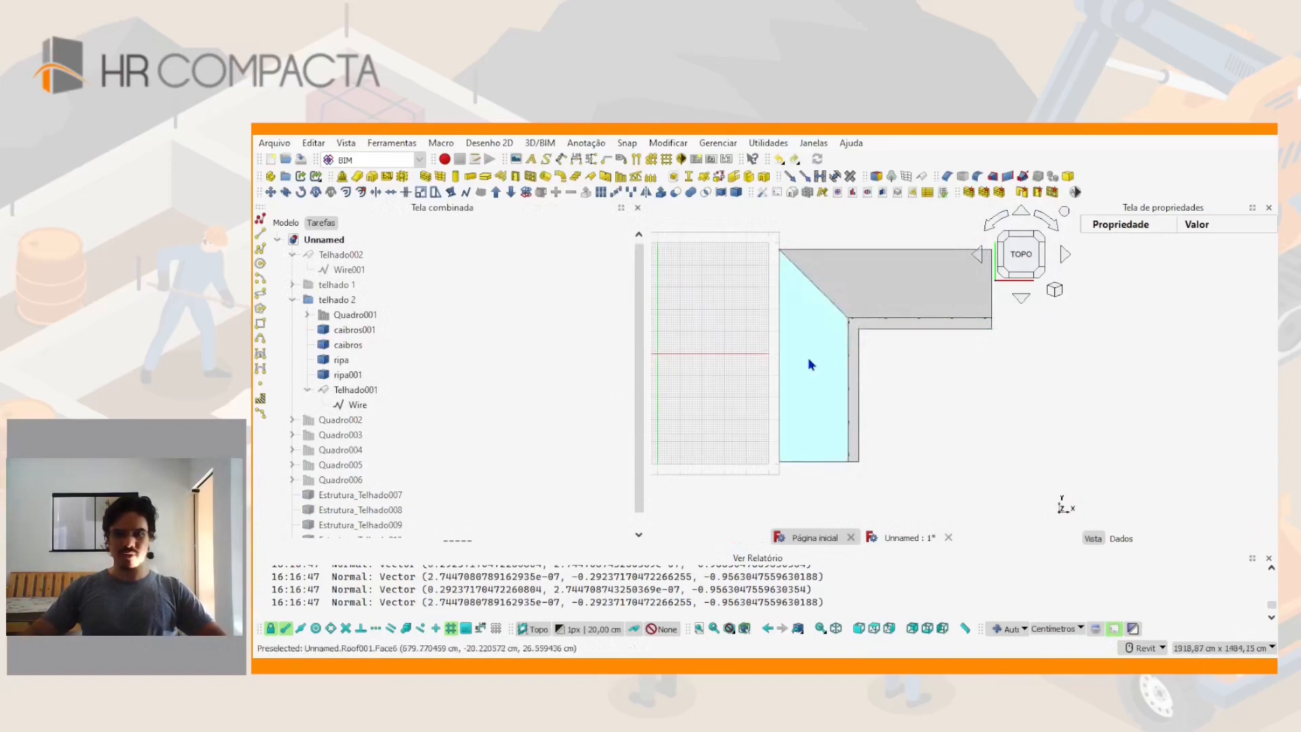
{"action": "scroll", "coordinate": [812, 366], "scroll_direction": "down", "scroll_amount": 2}
{"action": "middle_click_drag", "start_coordinate": [828, 406], "coordinate": [739, 306], "text": "shift"}
{"action": "scroll", "coordinate": [815, 412], "scroll_direction": "up", "scroll_amount": 5}
{"action": "middle_click_drag", "start_coordinate": [814, 412], "coordinate": [773, 398], "text": "shift"}
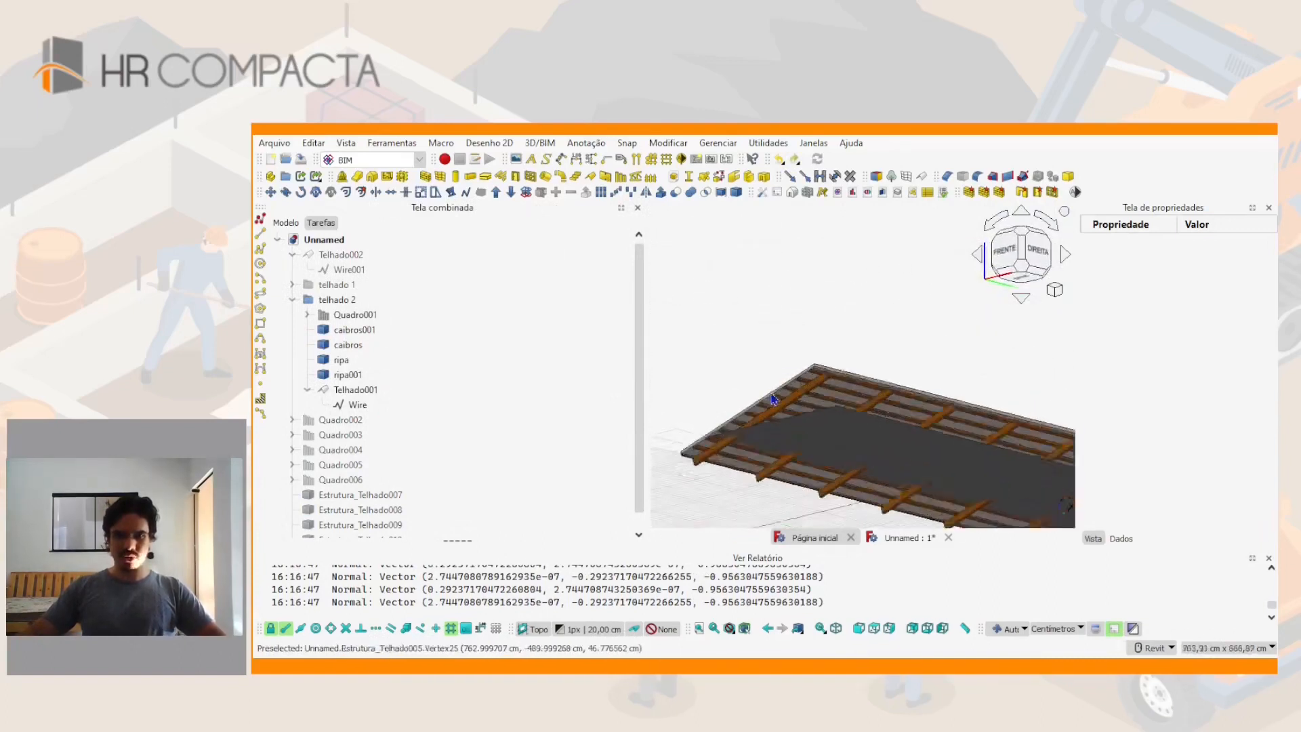
{"action": "scroll", "coordinate": [773, 398], "scroll_direction": "up", "scroll_amount": 2}
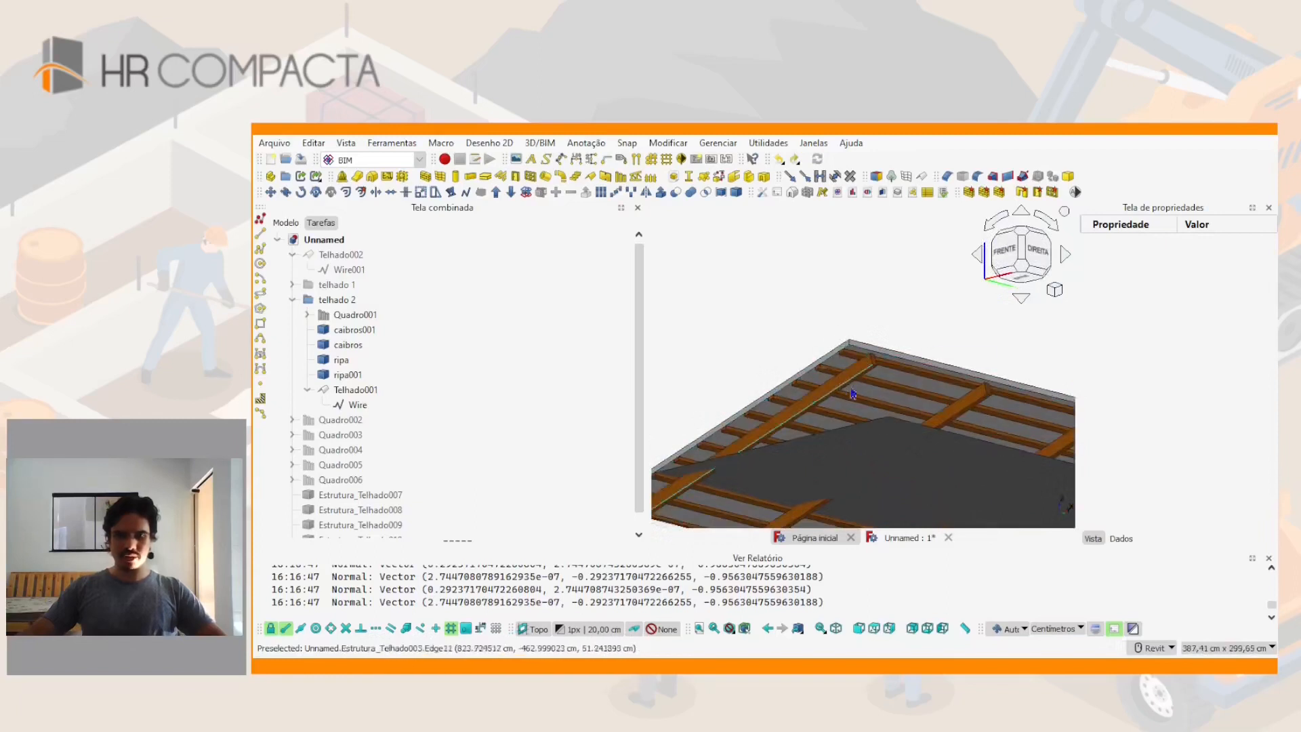
View the L-shaped second roof from above and open the base wire of Telhado001 for node editing
{"action": "scroll", "coordinate": [853, 393], "scroll_direction": "down", "scroll_amount": 3}
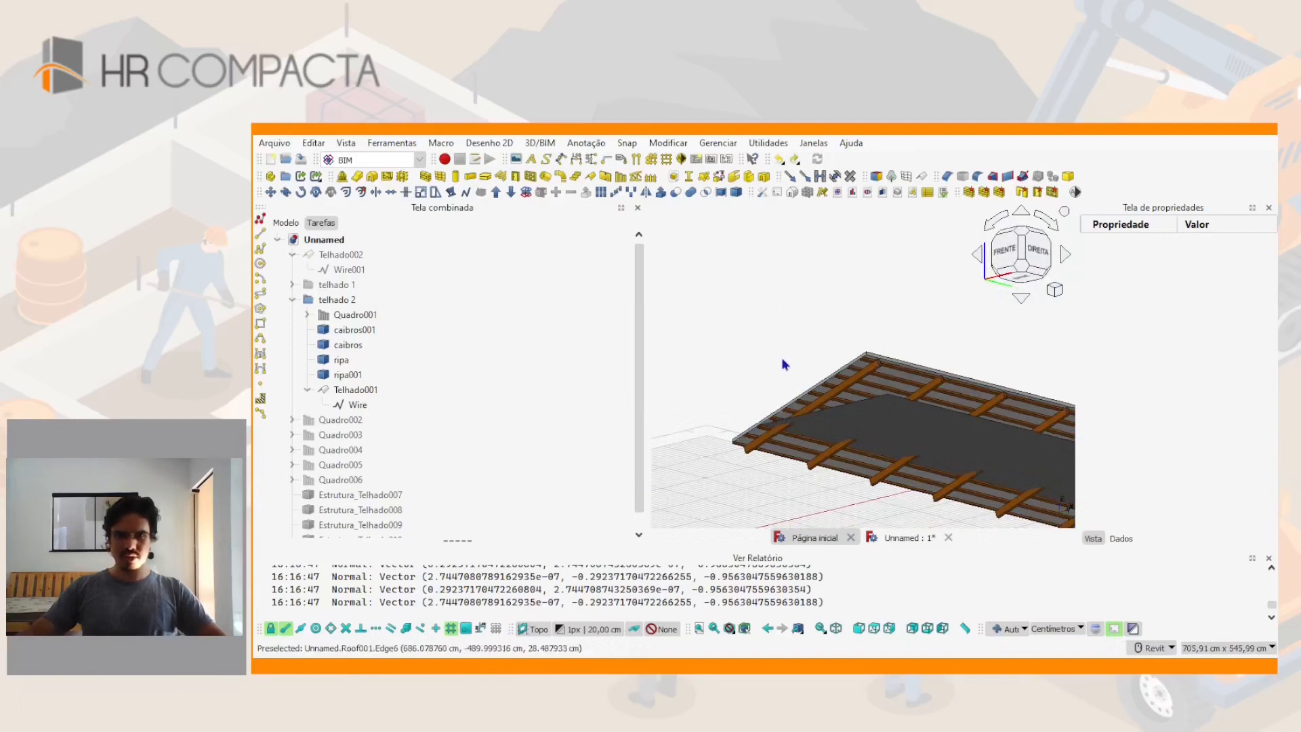
{"action": "scroll", "coordinate": [786, 370], "scroll_direction": "down", "scroll_amount": 3}
{"action": "middle_click_drag", "start_coordinate": [826, 395], "coordinate": [927, 485], "text": "shift"}
{"action": "left_click", "coordinate": [1011, 263]}
{"action": "middle_click_drag", "start_coordinate": [842, 372], "coordinate": [891, 400]}
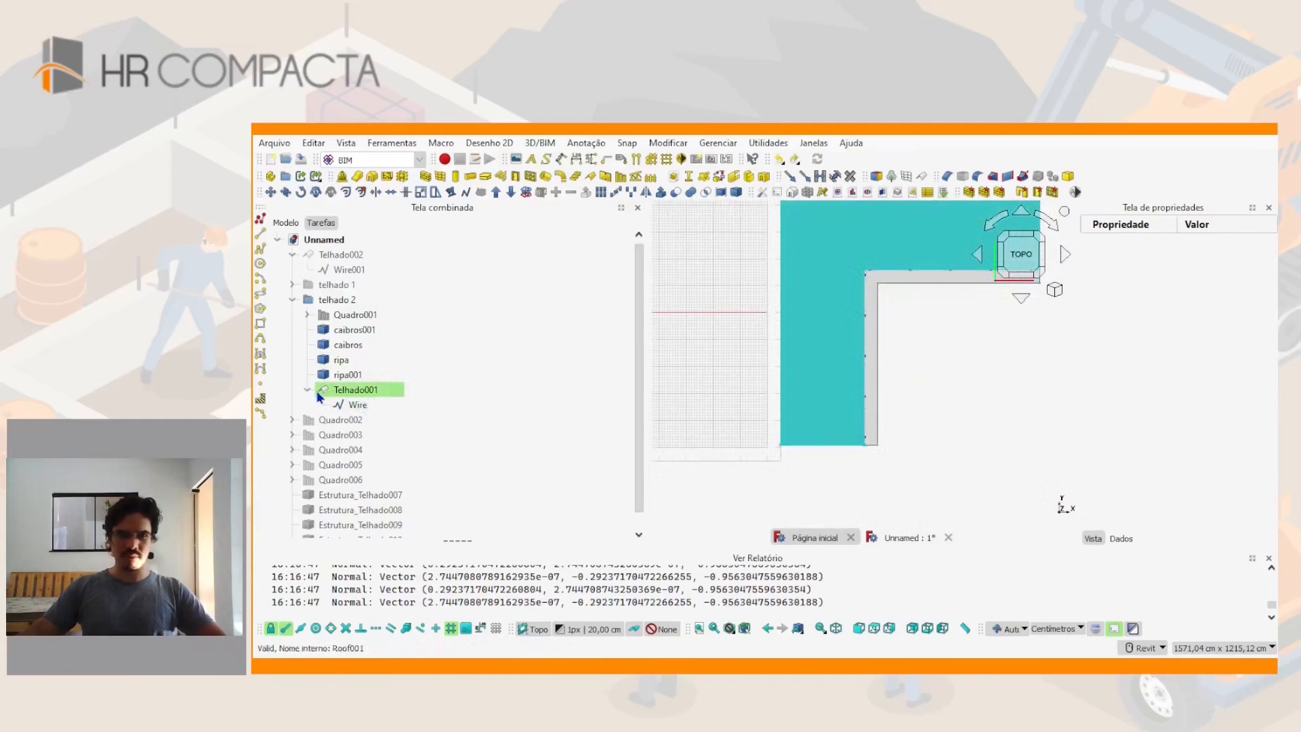
{"action": "left_click", "coordinate": [353, 390]}
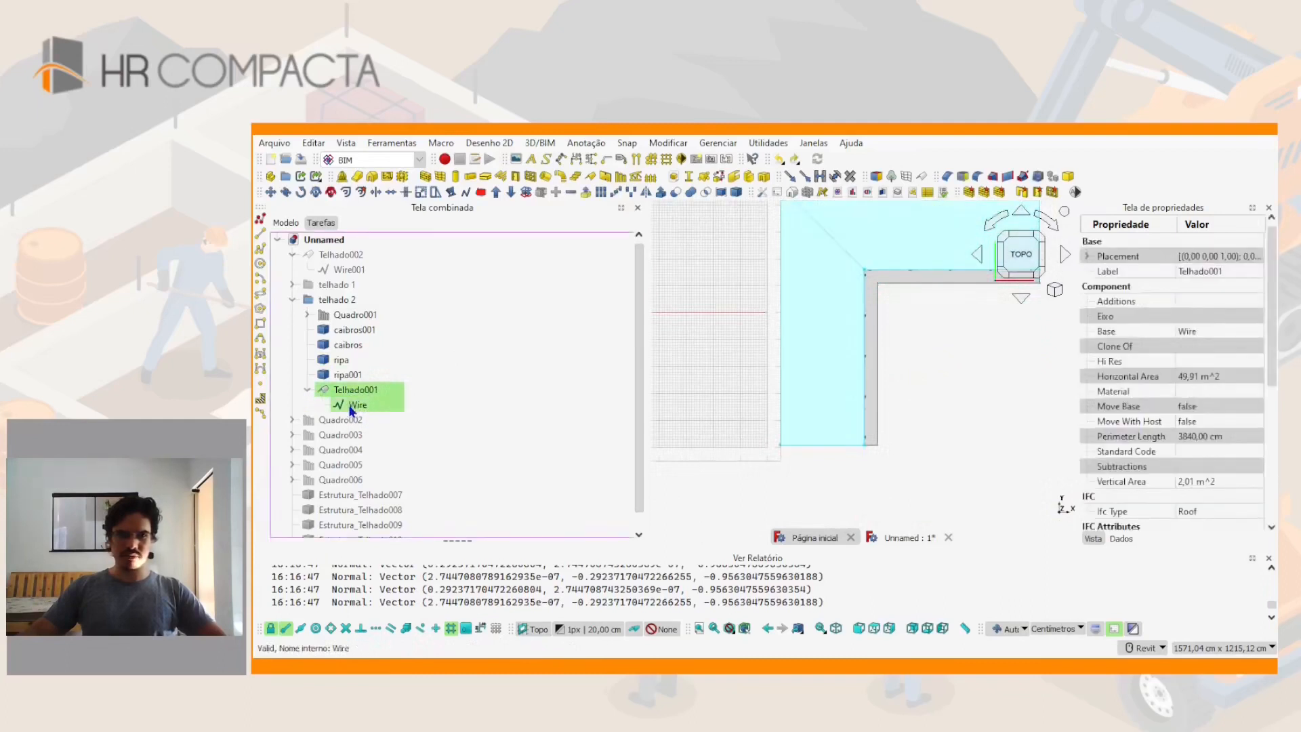
{"action": "left_click", "coordinate": [397, 404]}
{"action": "left_click", "coordinate": [341, 404]}
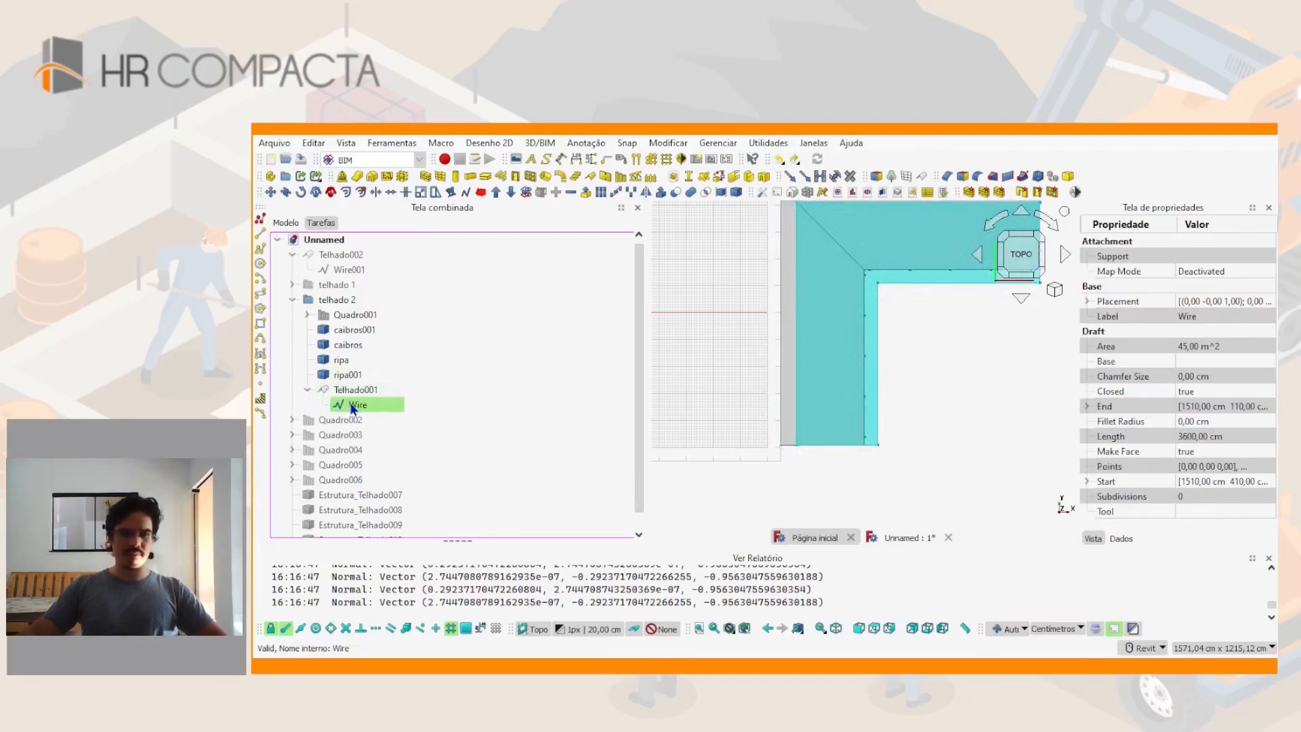
{"action": "double_click", "coordinate": [353, 406]}
Move the inner end node of the wire's downward leg by -400 cm in local Y to lengthen the roof
{"action": "middle_click_drag", "start_coordinate": [723, 419], "coordinate": [730, 380]}
{"action": "scroll", "coordinate": [761, 392], "scroll_direction": "down", "scroll_amount": 3}
{"action": "scroll", "coordinate": [781, 413], "scroll_direction": "up", "scroll_amount": 1}
{"action": "scroll", "coordinate": [784, 406], "scroll_direction": "up", "scroll_amount": 1}
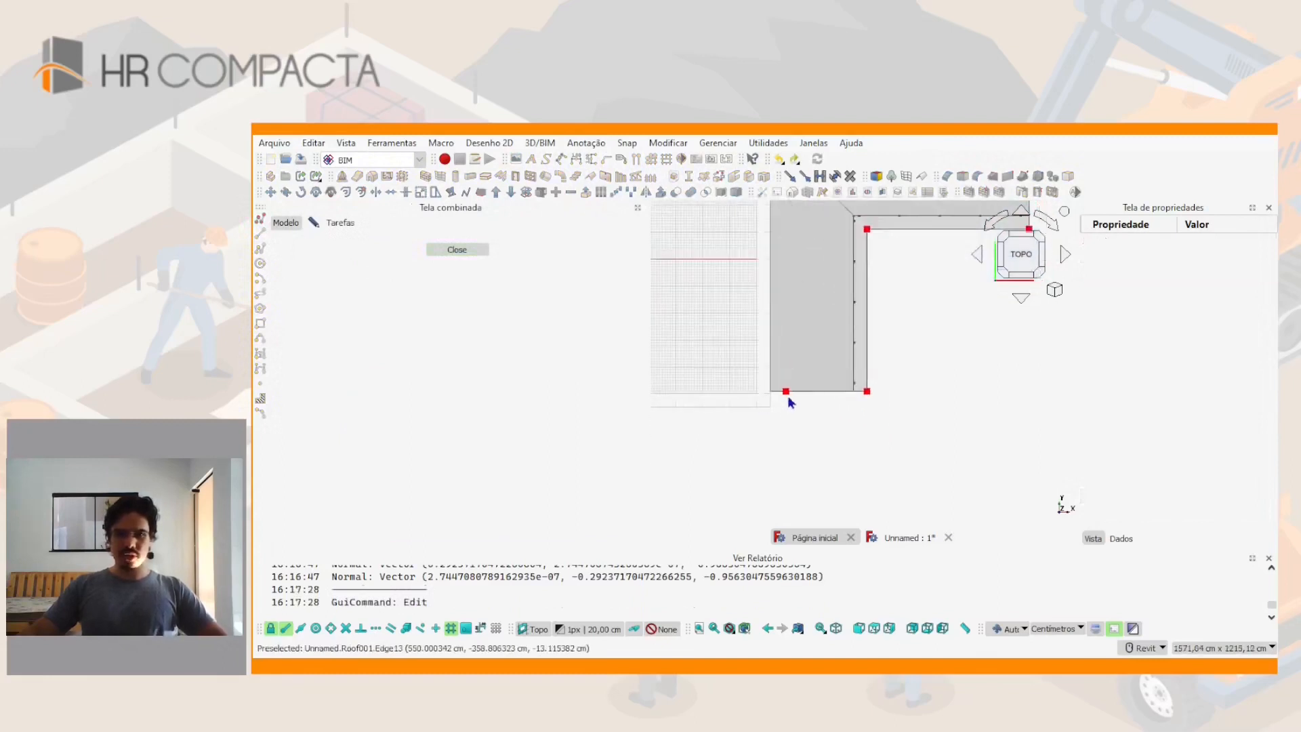
{"action": "left_click", "coordinate": [786, 391]}
{"action": "key", "text": "Tab"}
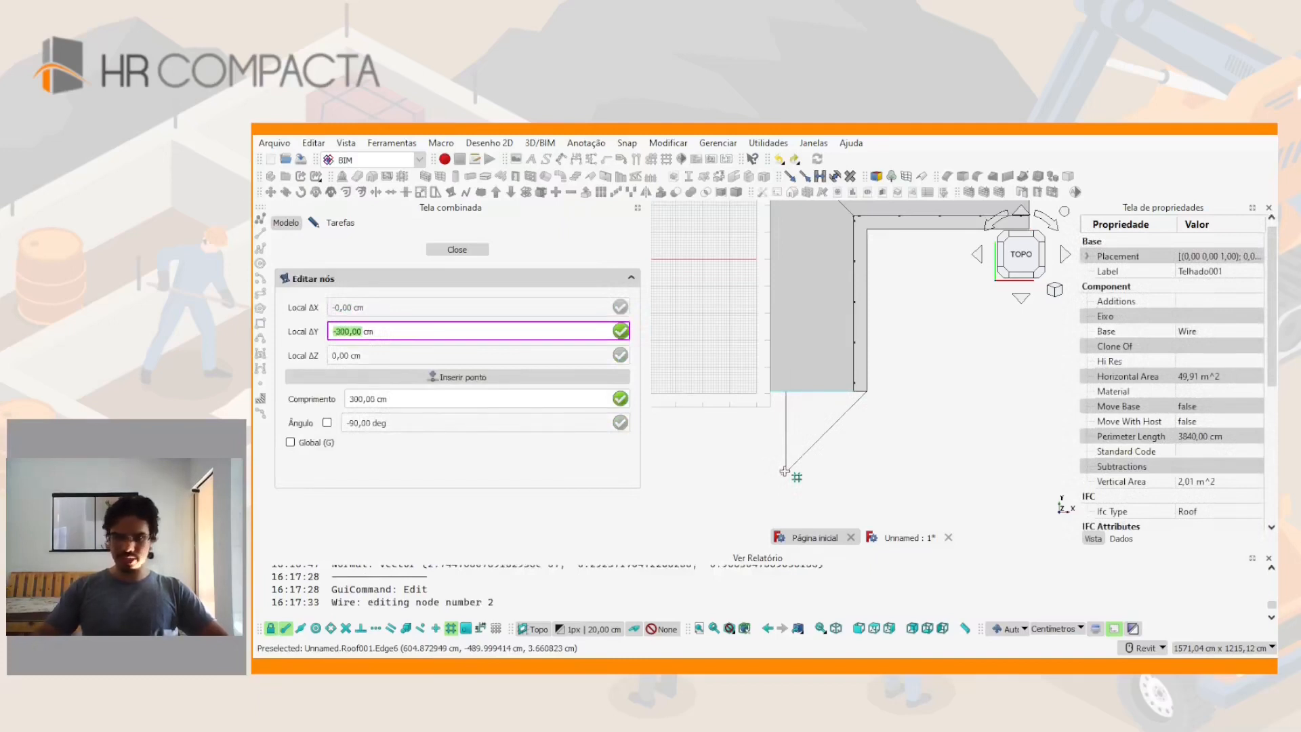
{"action": "type", "text": "-"}
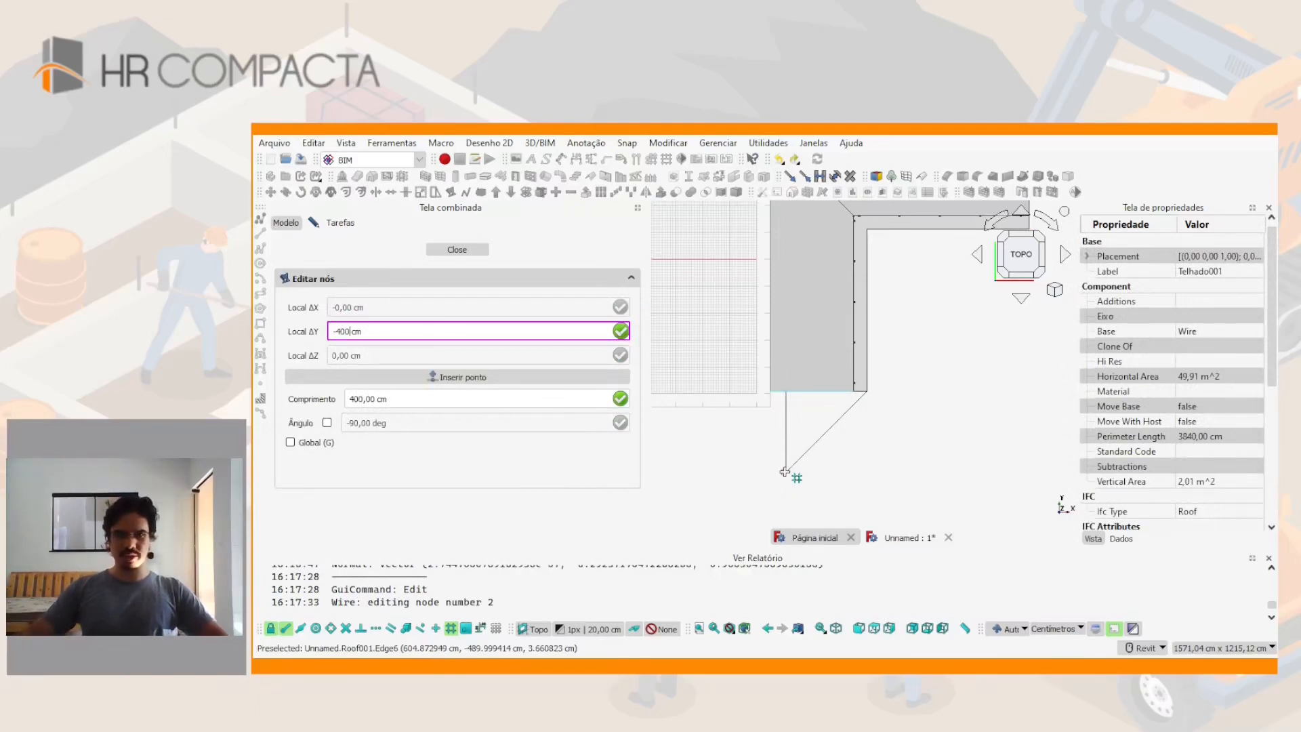
{"action": "key", "text": "Return"}
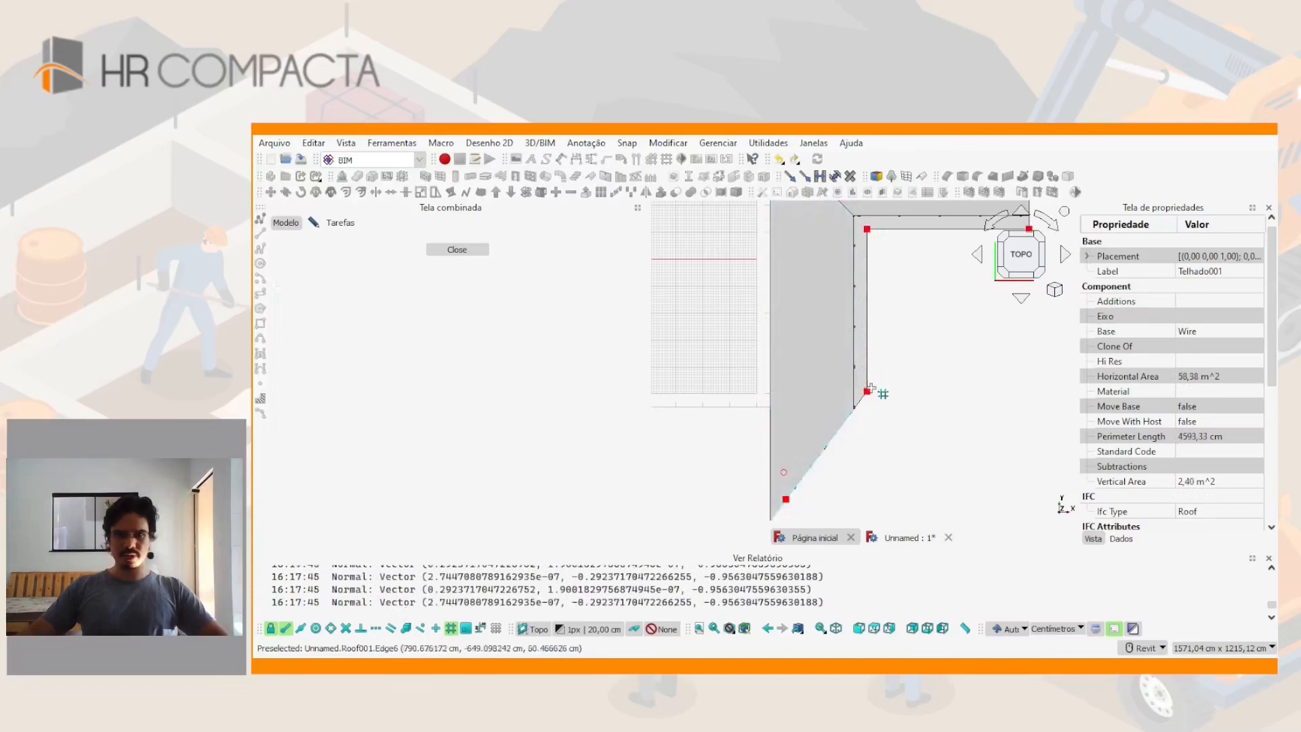
Move the wire's outer end node down in local Y, level with the first moved node, and recompute the model
{"action": "left_click", "coordinate": [867, 394]}
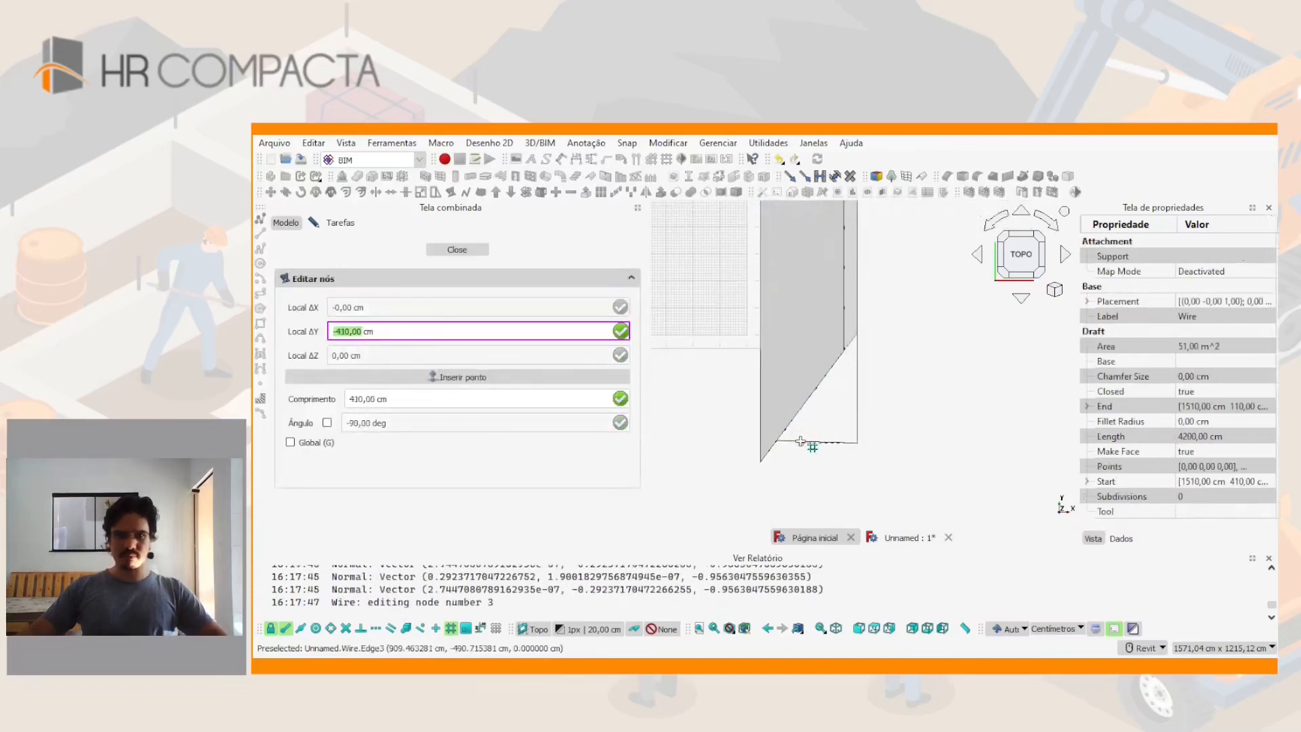
{"action": "key", "text": "Return"}
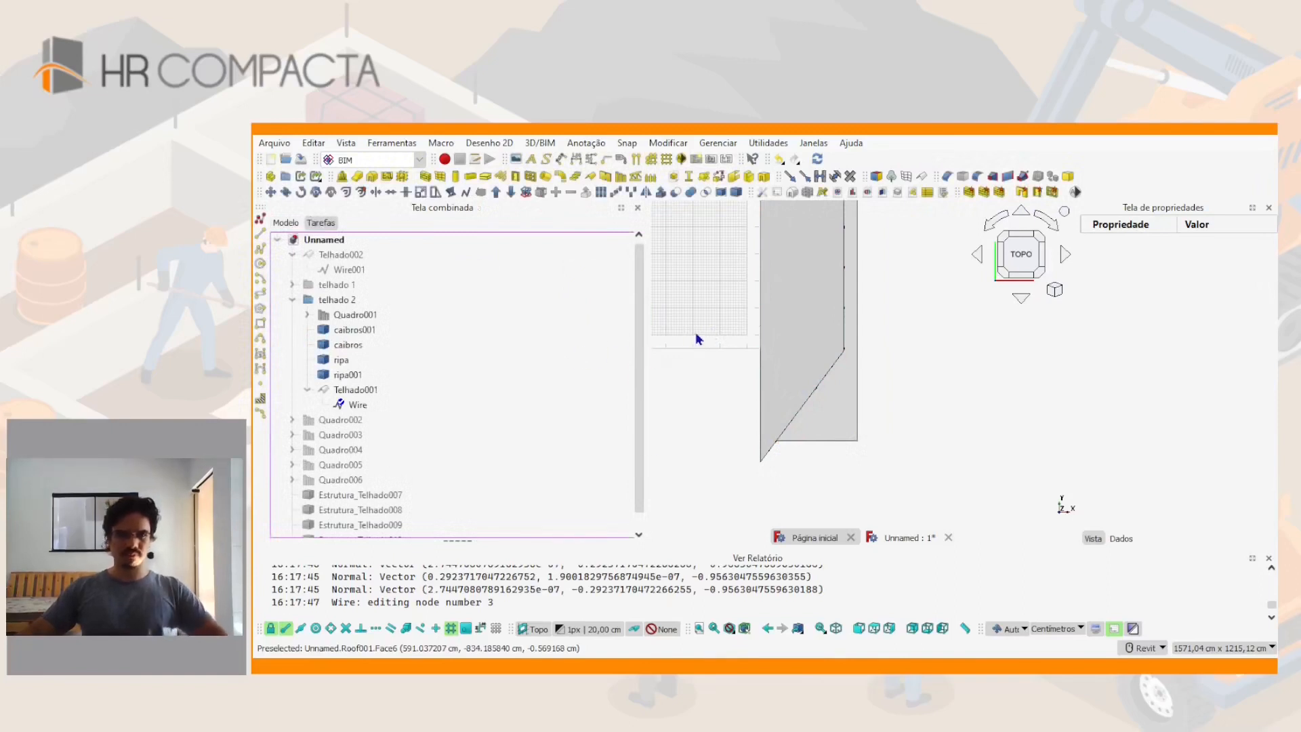
{"action": "key", "text": "F5"}
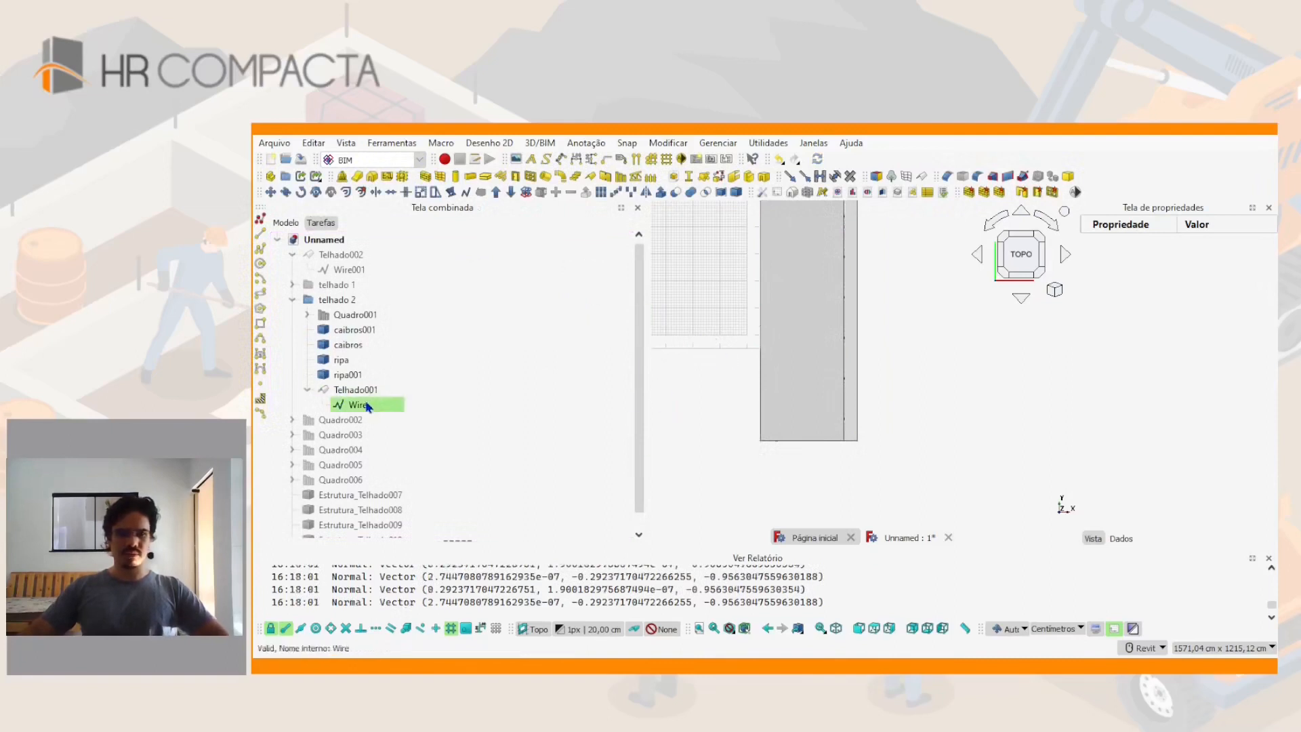
Examine from underneath and above how the rafters and battens follow the lengthened leg of the second roof
{"action": "left_click", "coordinate": [367, 406]}
{"action": "left_click", "coordinate": [725, 349]}
{"action": "scroll", "coordinate": [725, 349], "scroll_direction": "down", "scroll_amount": 3}
{"action": "middle_click_drag", "start_coordinate": [726, 348], "coordinate": [653, 270]}
{"action": "scroll", "coordinate": [786, 437], "scroll_direction": "up", "scroll_amount": 4}
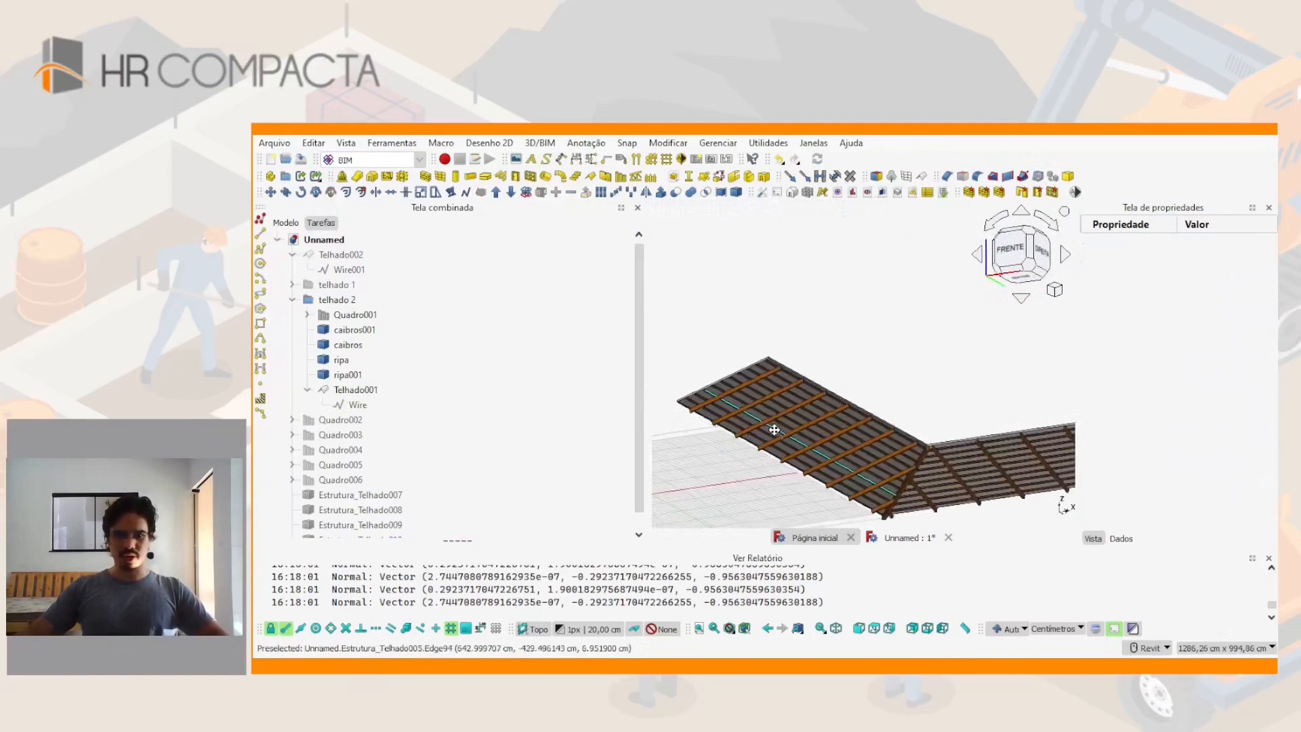
{"action": "middle_click_drag", "start_coordinate": [826, 396], "coordinate": [721, 386], "text": "shift"}
{"action": "middle_click_drag", "start_coordinate": [750, 338], "coordinate": [853, 474], "text": "shift"}
{"action": "middle_click_drag", "start_coordinate": [787, 352], "coordinate": [892, 466]}
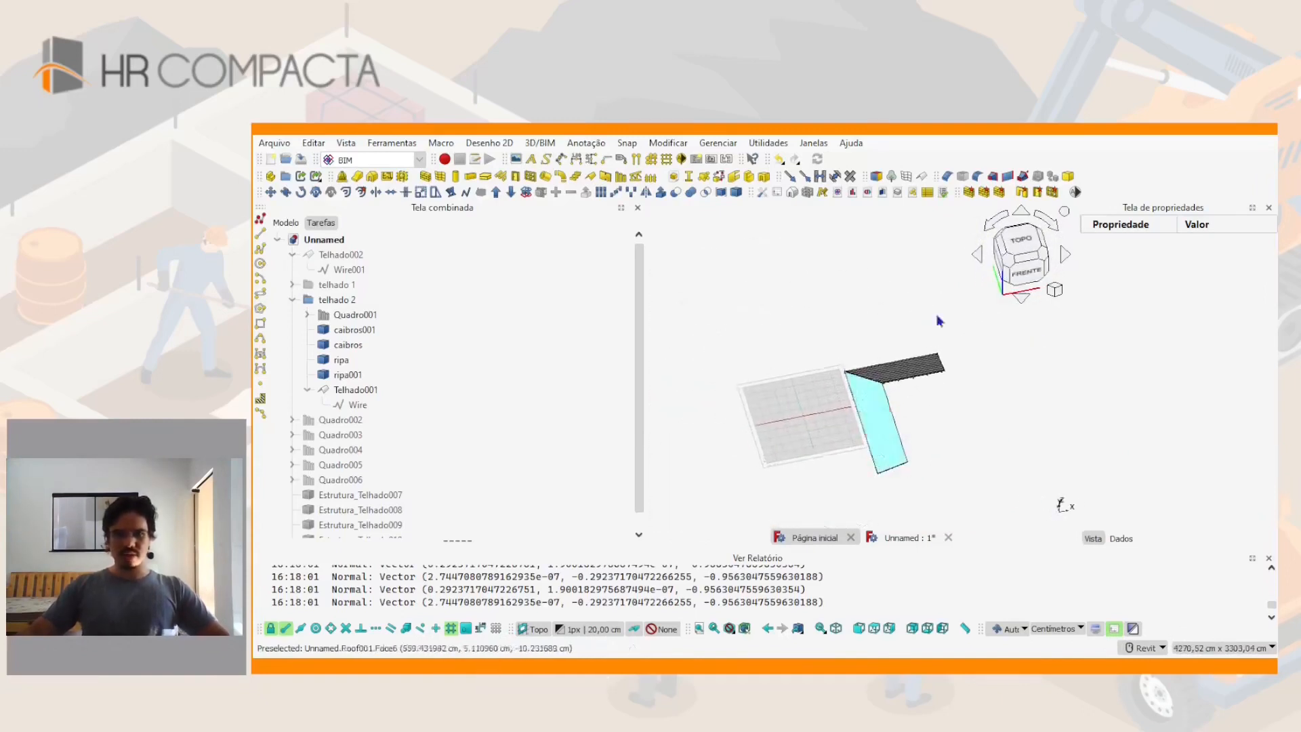
Show the whole L-shaped roof from above and narrow the model tree to widen the 3D view
{"action": "left_click", "coordinate": [1021, 245]}
{"action": "middle_click_drag", "start_coordinate": [864, 362], "coordinate": [854, 353]}
{"action": "scroll", "coordinate": [819, 357], "scroll_direction": "up", "scroll_amount": 3}
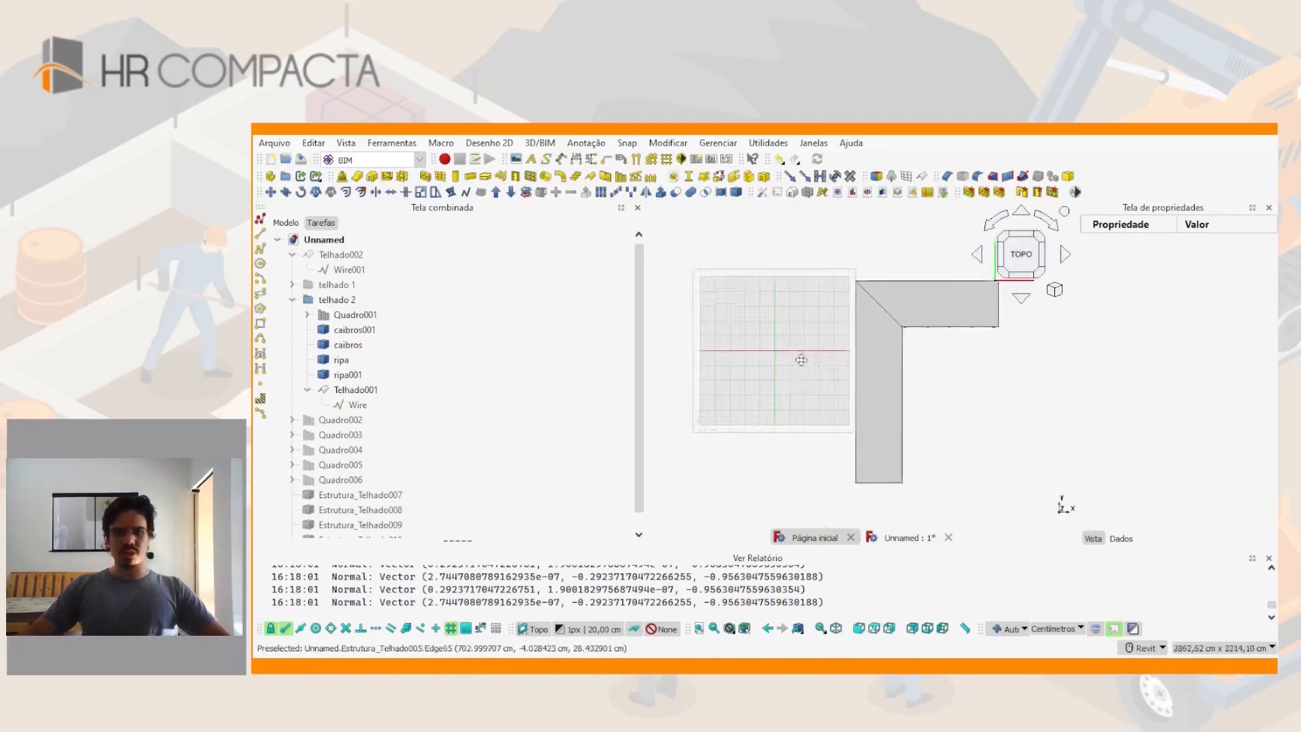
{"action": "left_click_drag", "start_coordinate": [643, 334], "coordinate": [427, 339]}
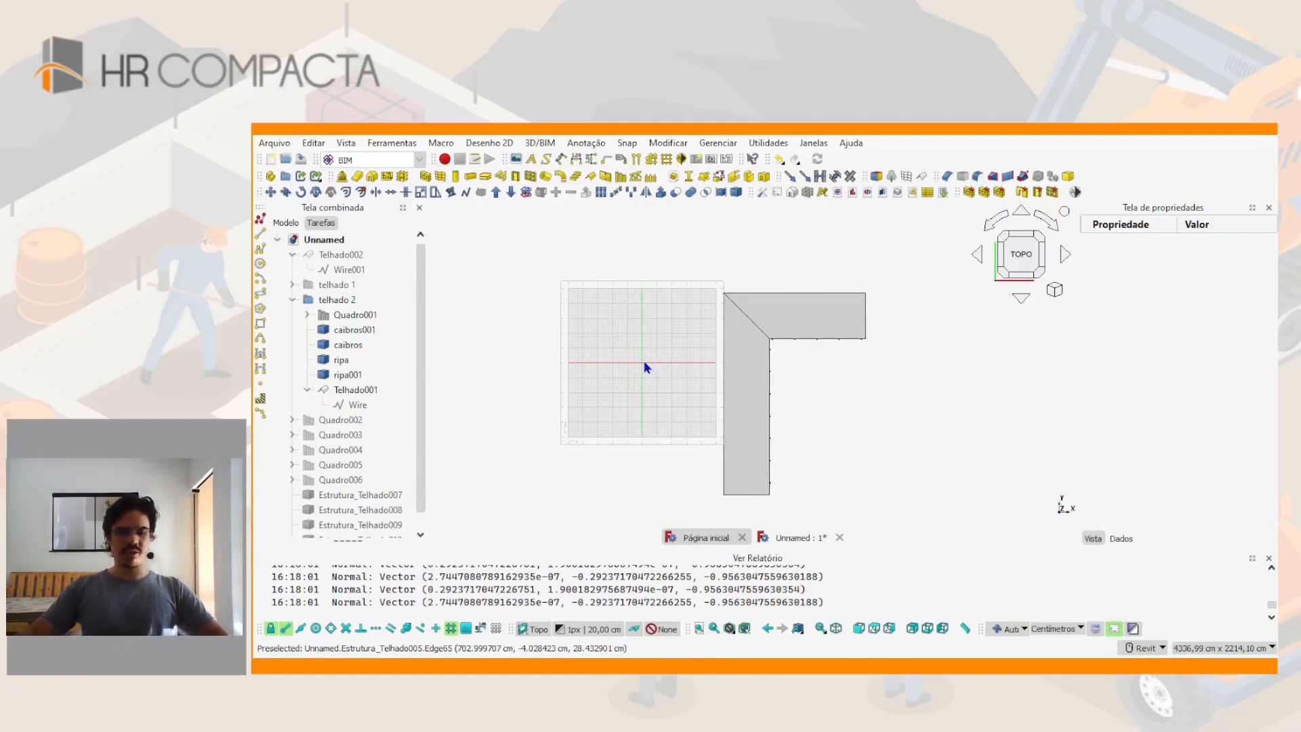
{"action": "middle_click_drag", "start_coordinate": [642, 362], "coordinate": [685, 348]}
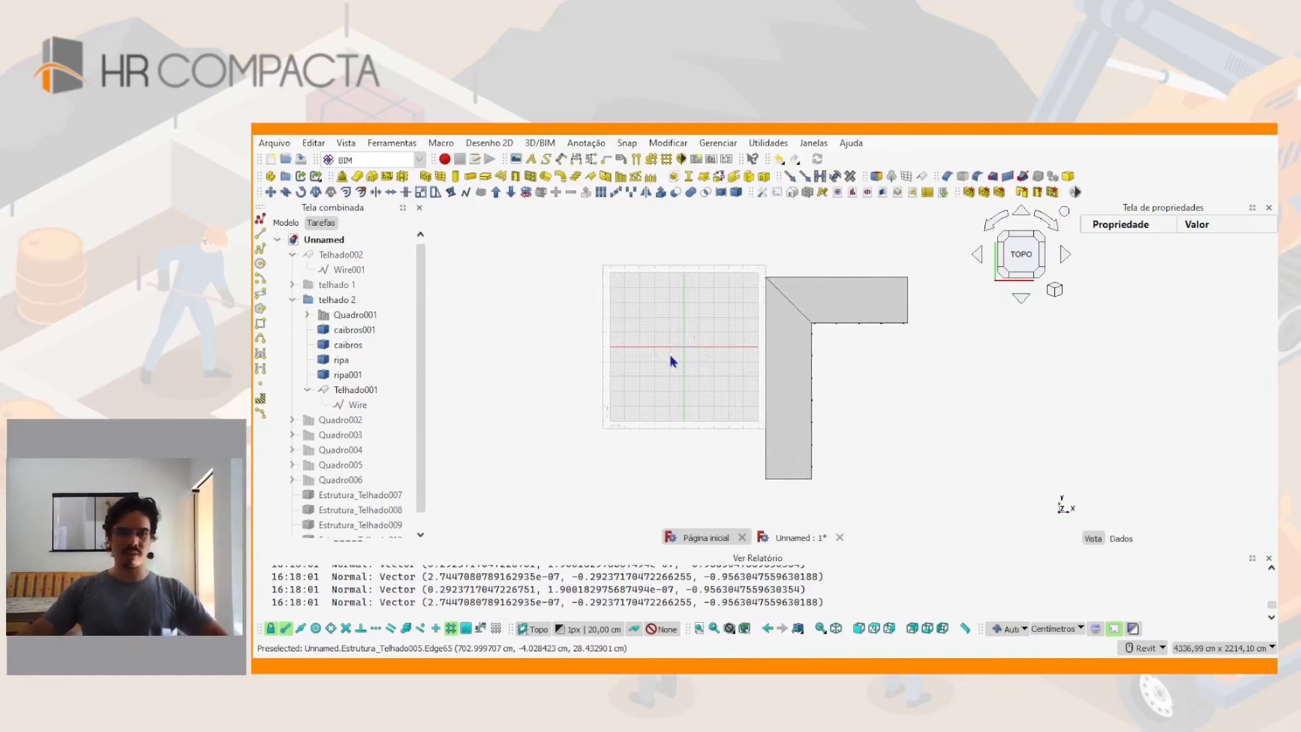
{"action": "scroll", "coordinate": [684, 349], "scroll_direction": "up", "scroll_amount": 3}
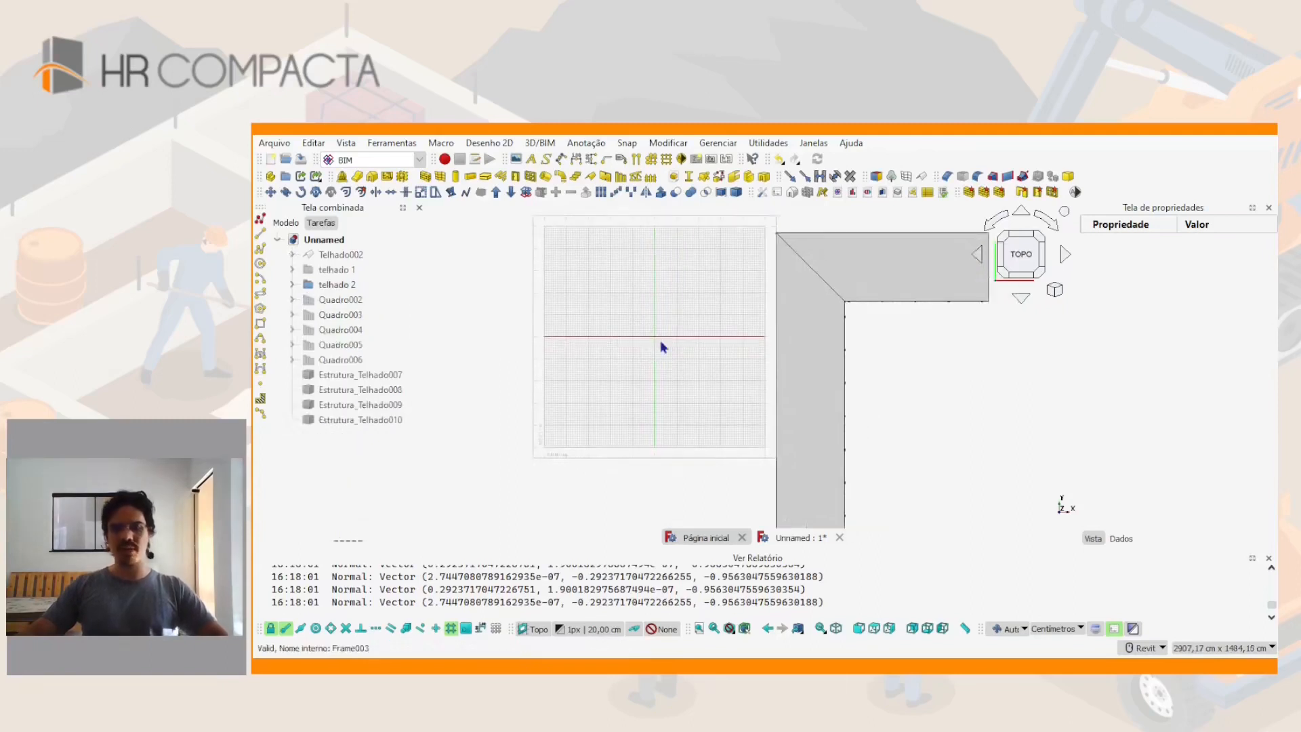
{"action": "scroll", "coordinate": [663, 347], "scroll_direction": "down", "scroll_amount": 1}
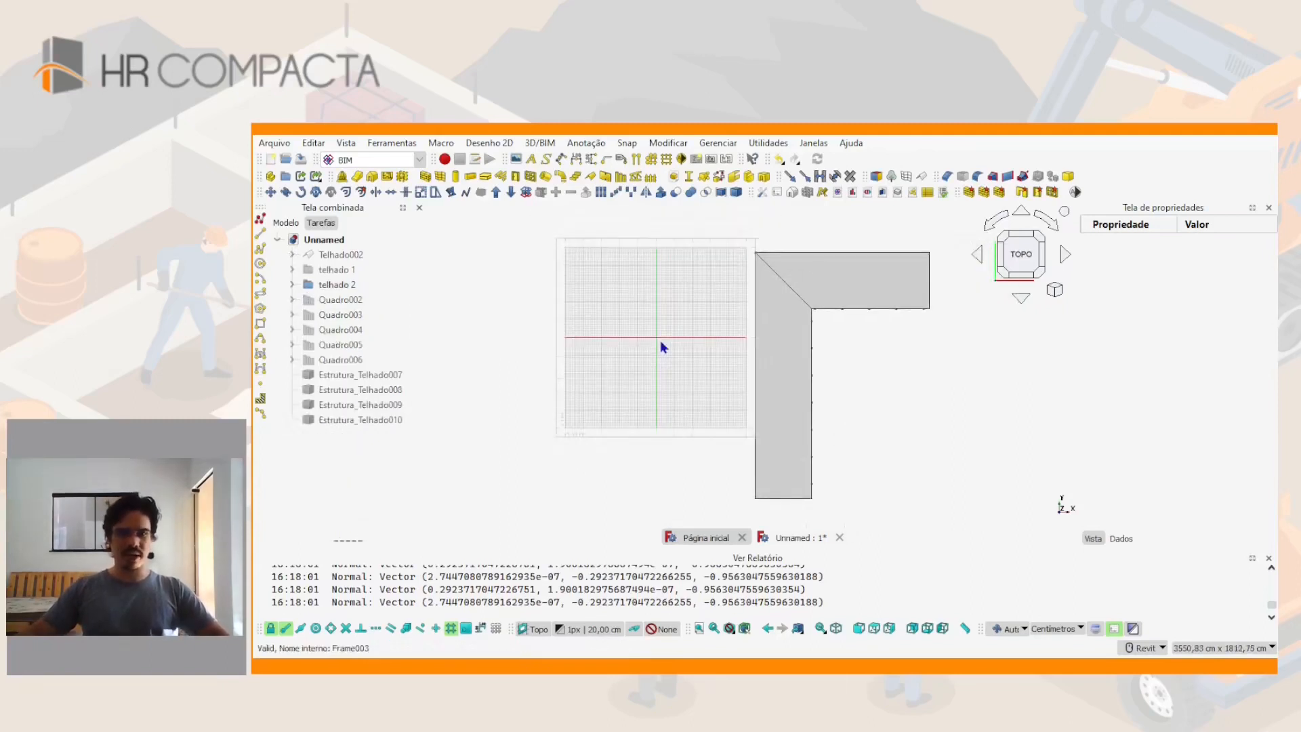